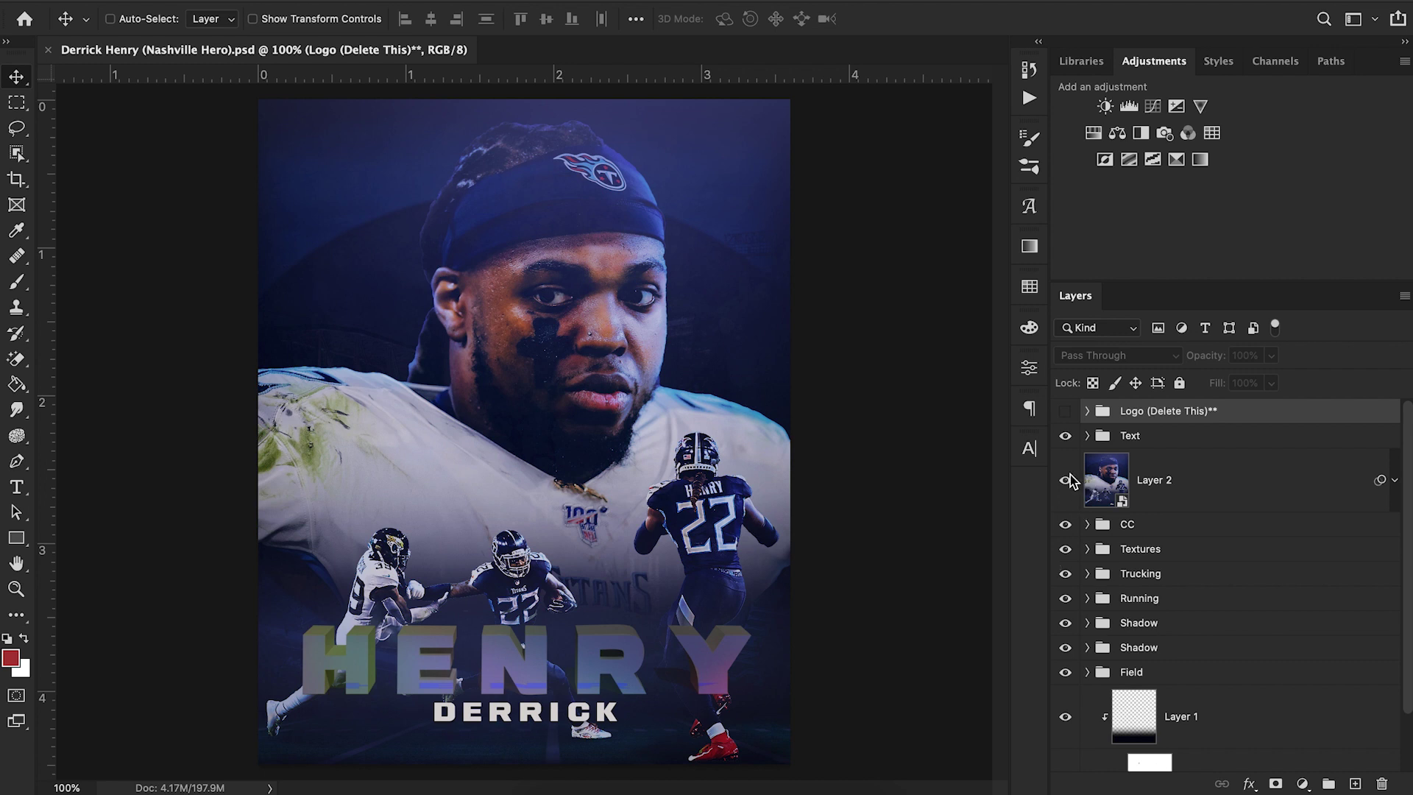
Compare the poster with and without the Text group, leaving the group hidden
left_click(1065, 436)
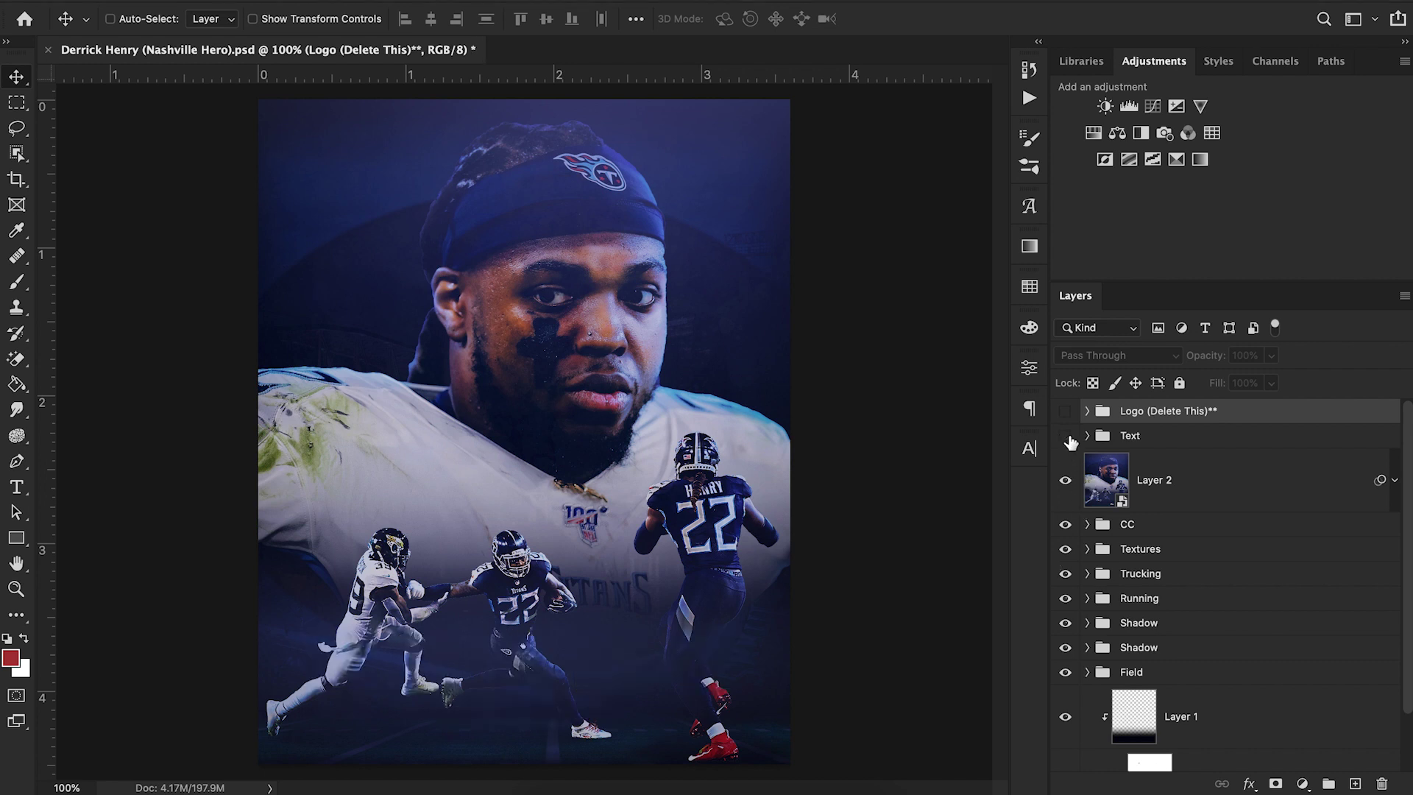
left_click(1065, 436)
left_click(1065, 437)
left_click(1066, 436)
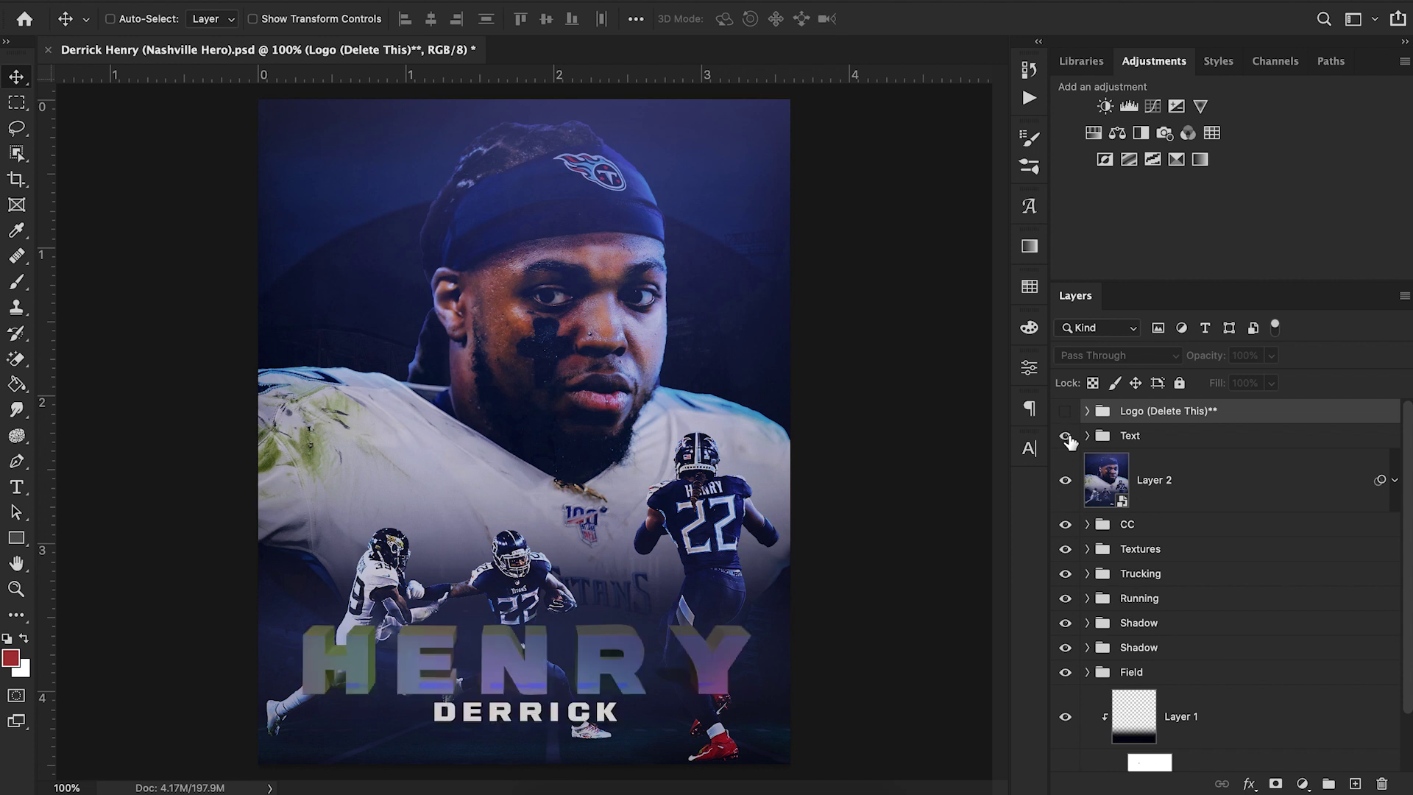
left_click(1066, 436)
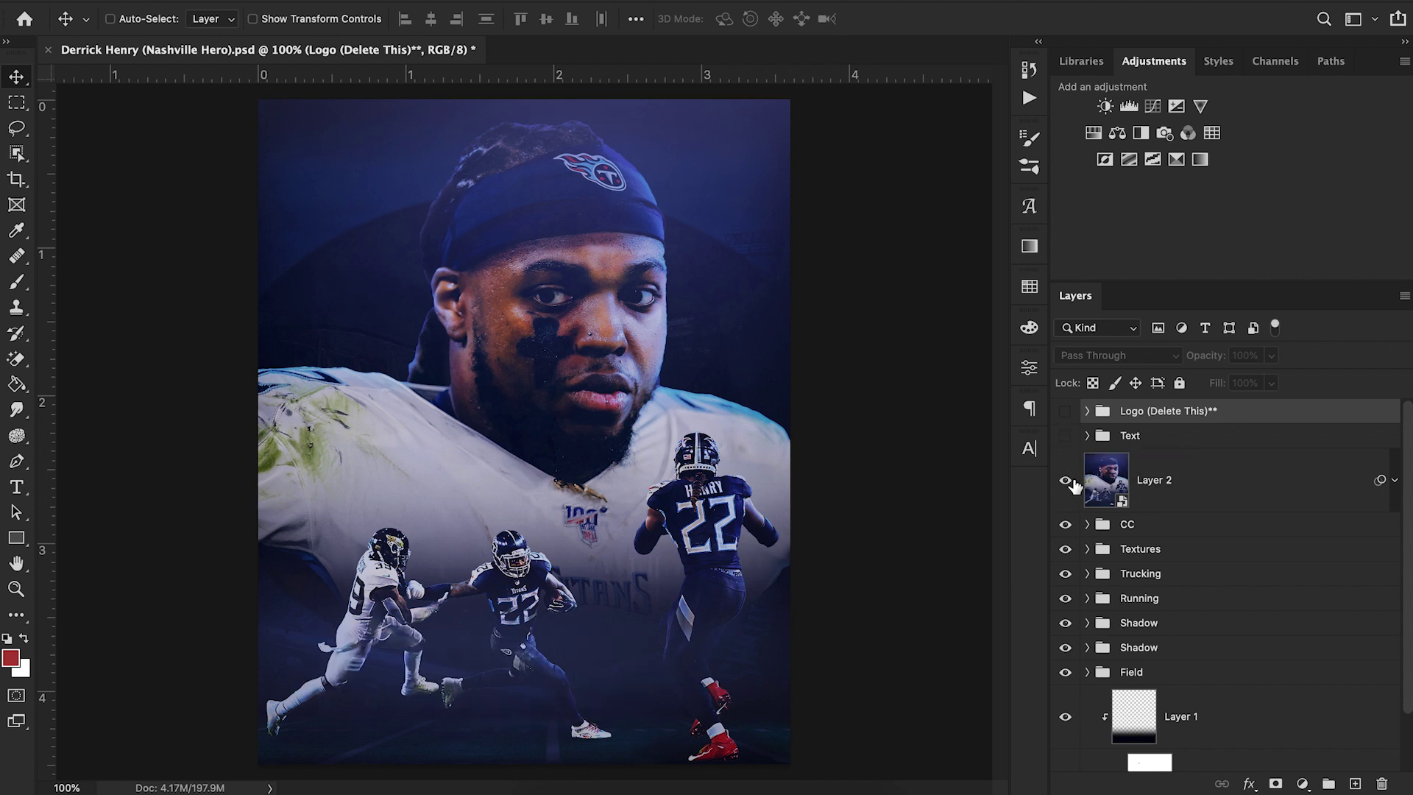
Toggle Layer 2 and the CC group to compare their effect on the poster, leaving both hidden
left_click(1067, 483)
left_click(1067, 483)
left_click(1067, 484)
left_click(1065, 525)
left_click(1066, 527)
left_click(1066, 527)
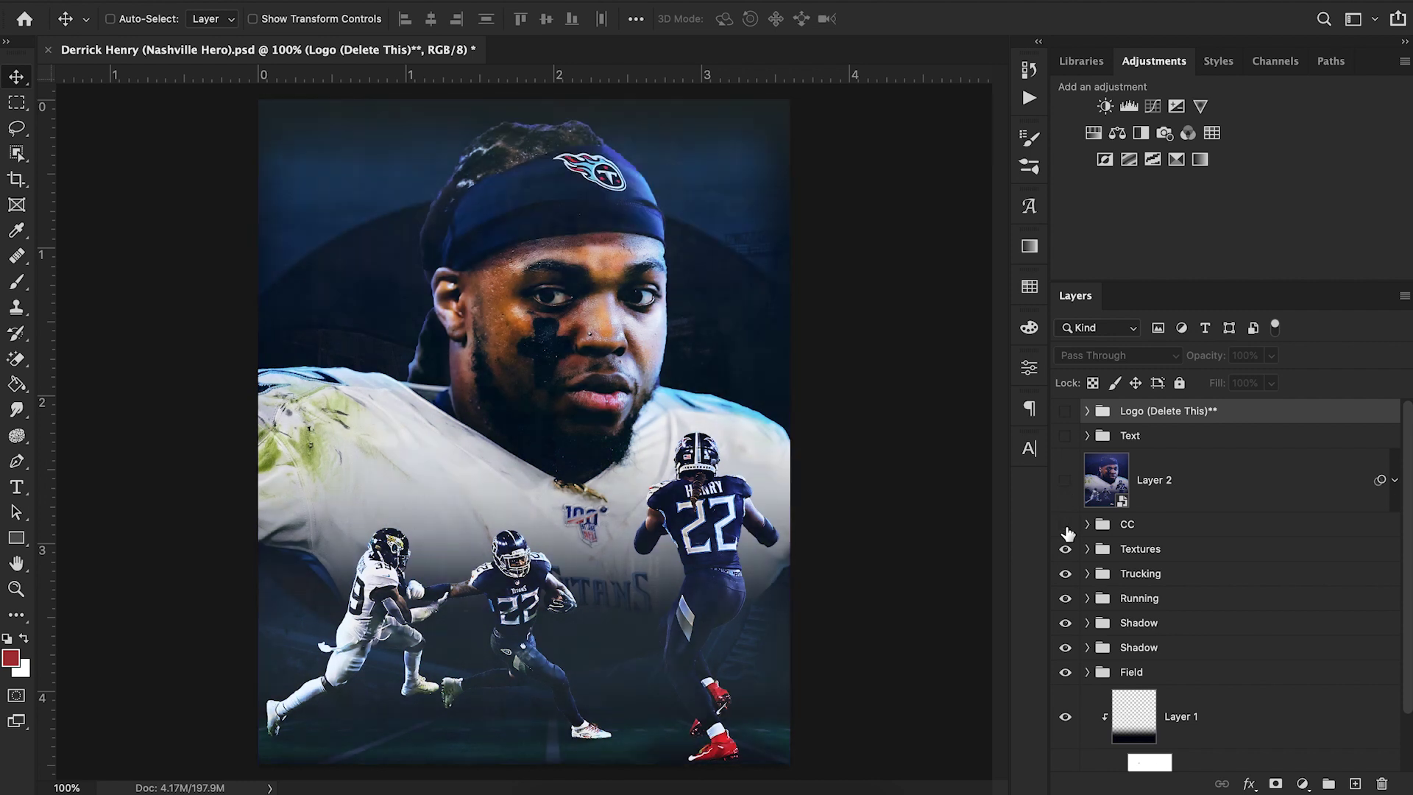
Toggle the Textures and Trucking groups to compare their effect, leaving both hidden
scroll(1067, 532, "down", 2)
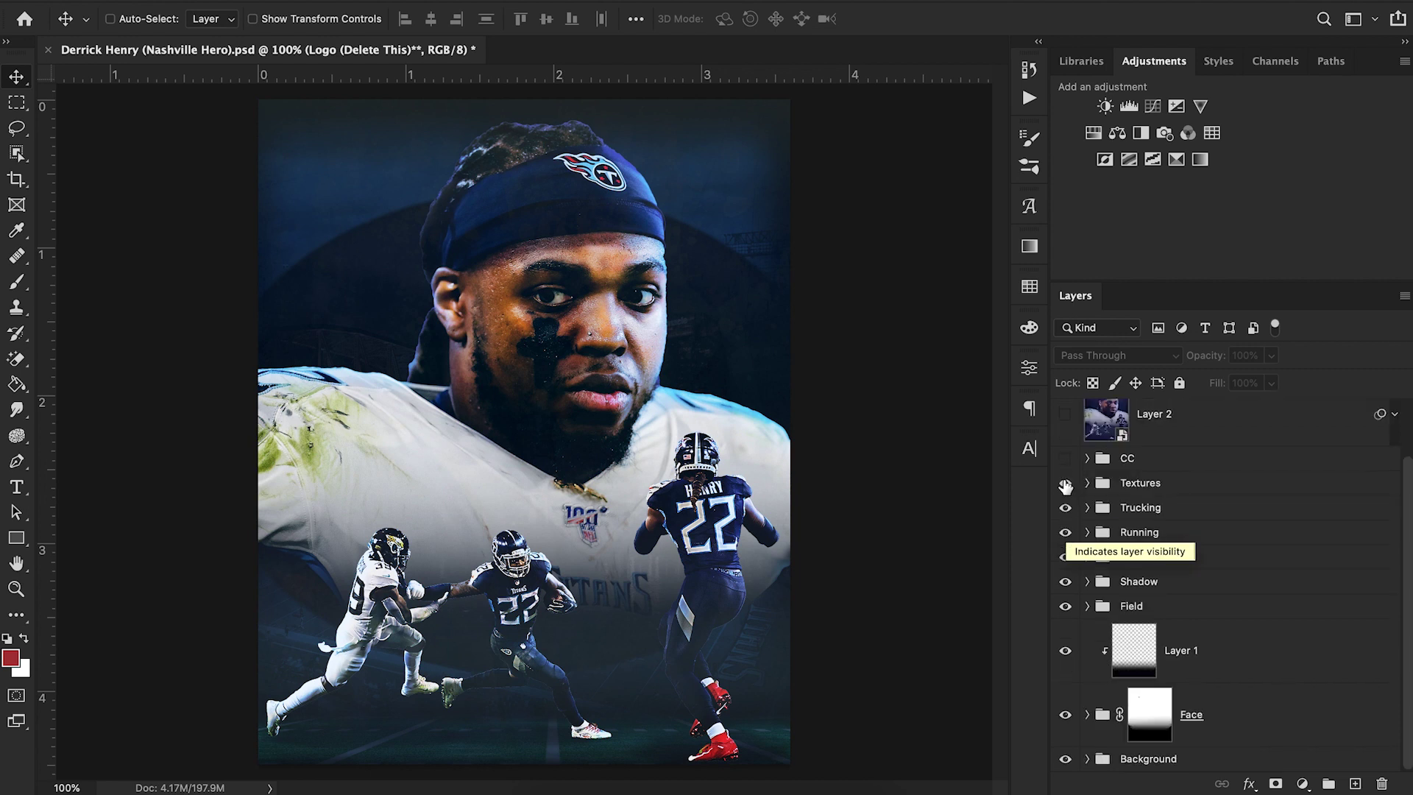
left_click(1065, 483)
left_click(1064, 484)
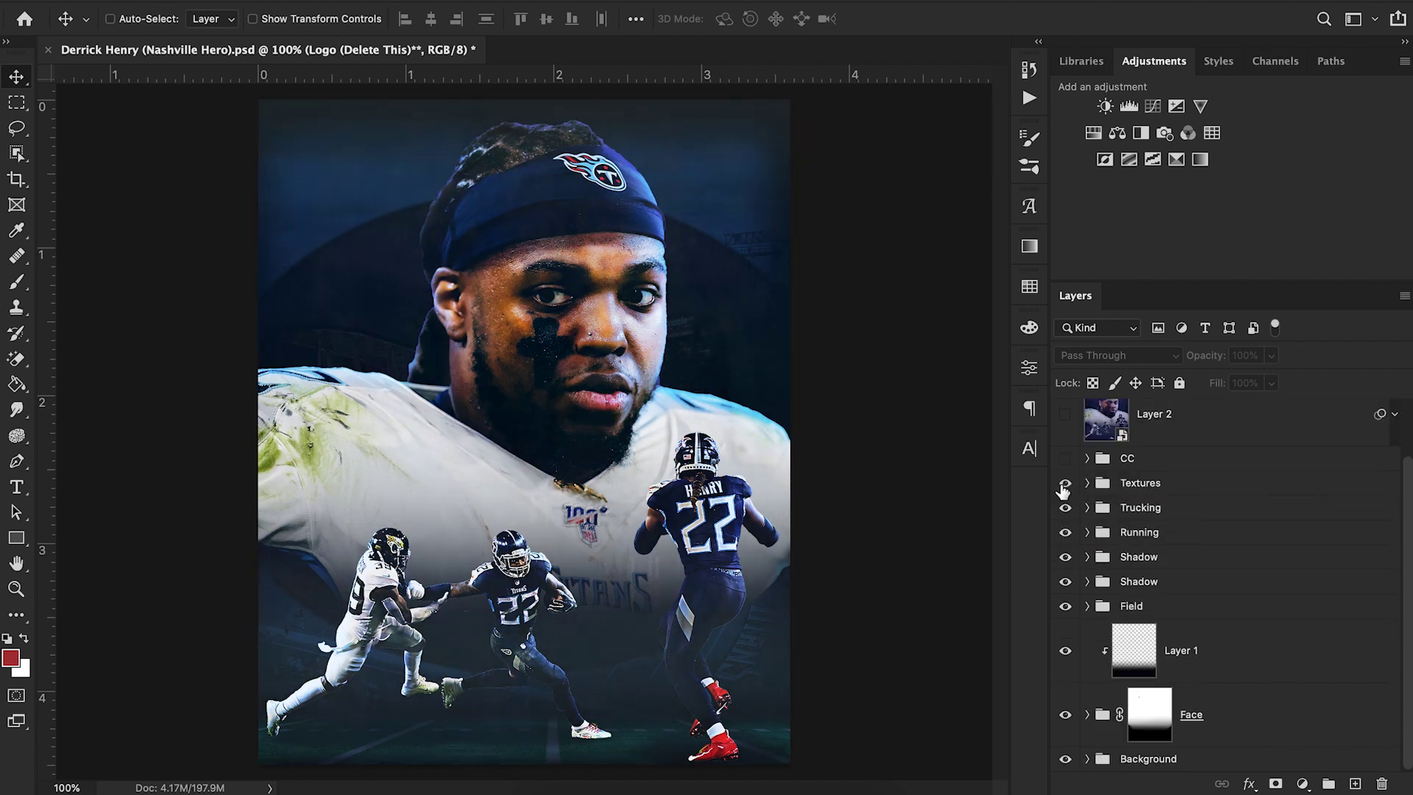
left_click(1063, 488)
left_click(1065, 509)
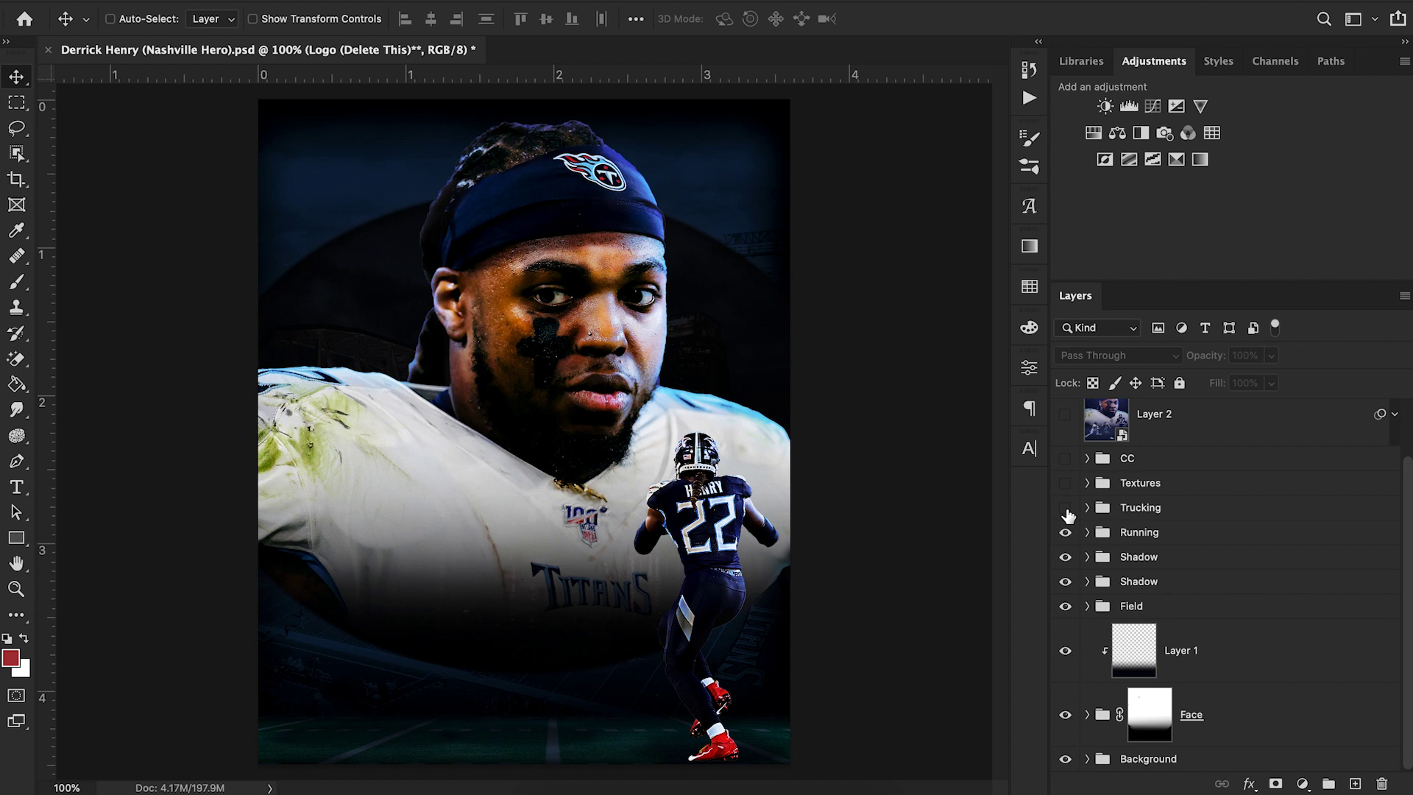
left_click(1065, 509)
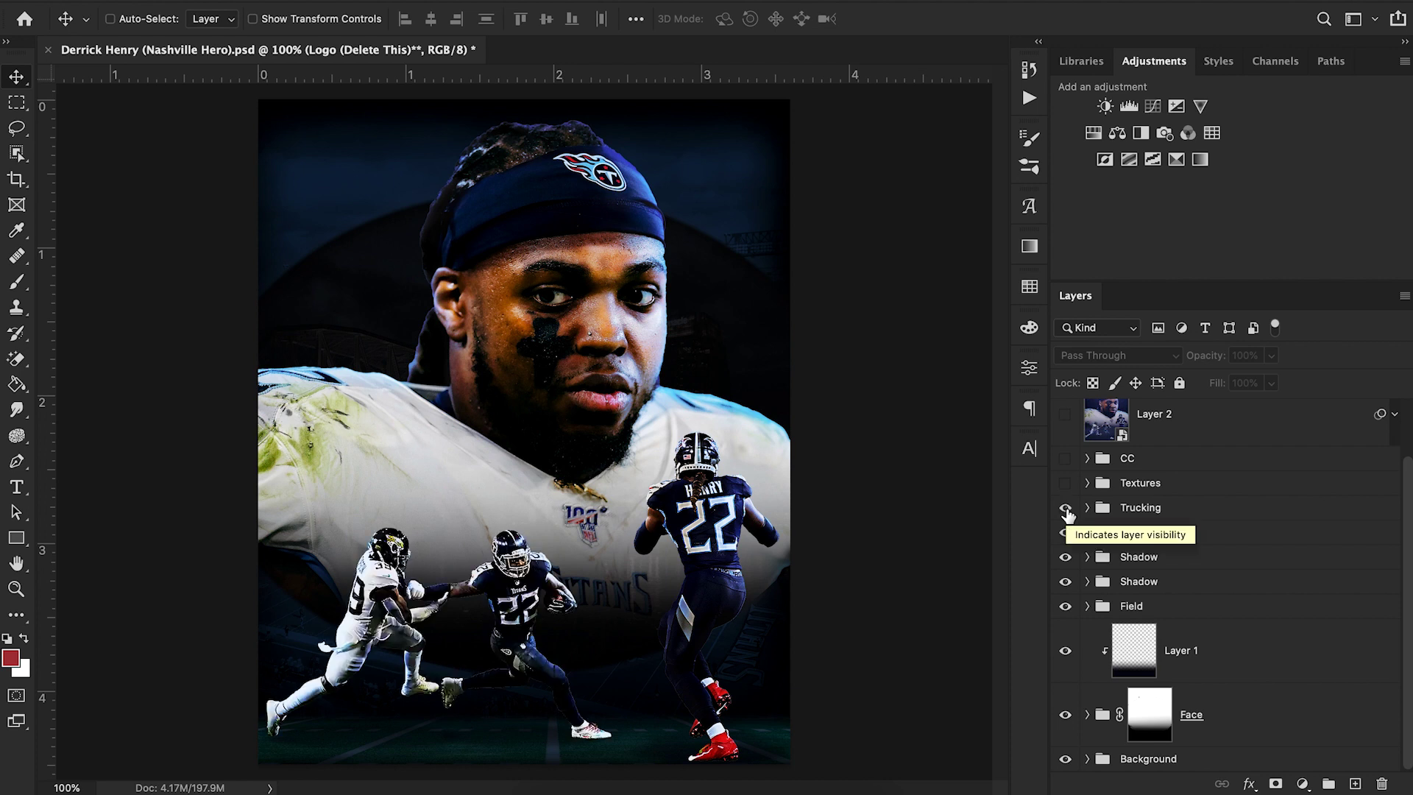
left_click(1065, 509)
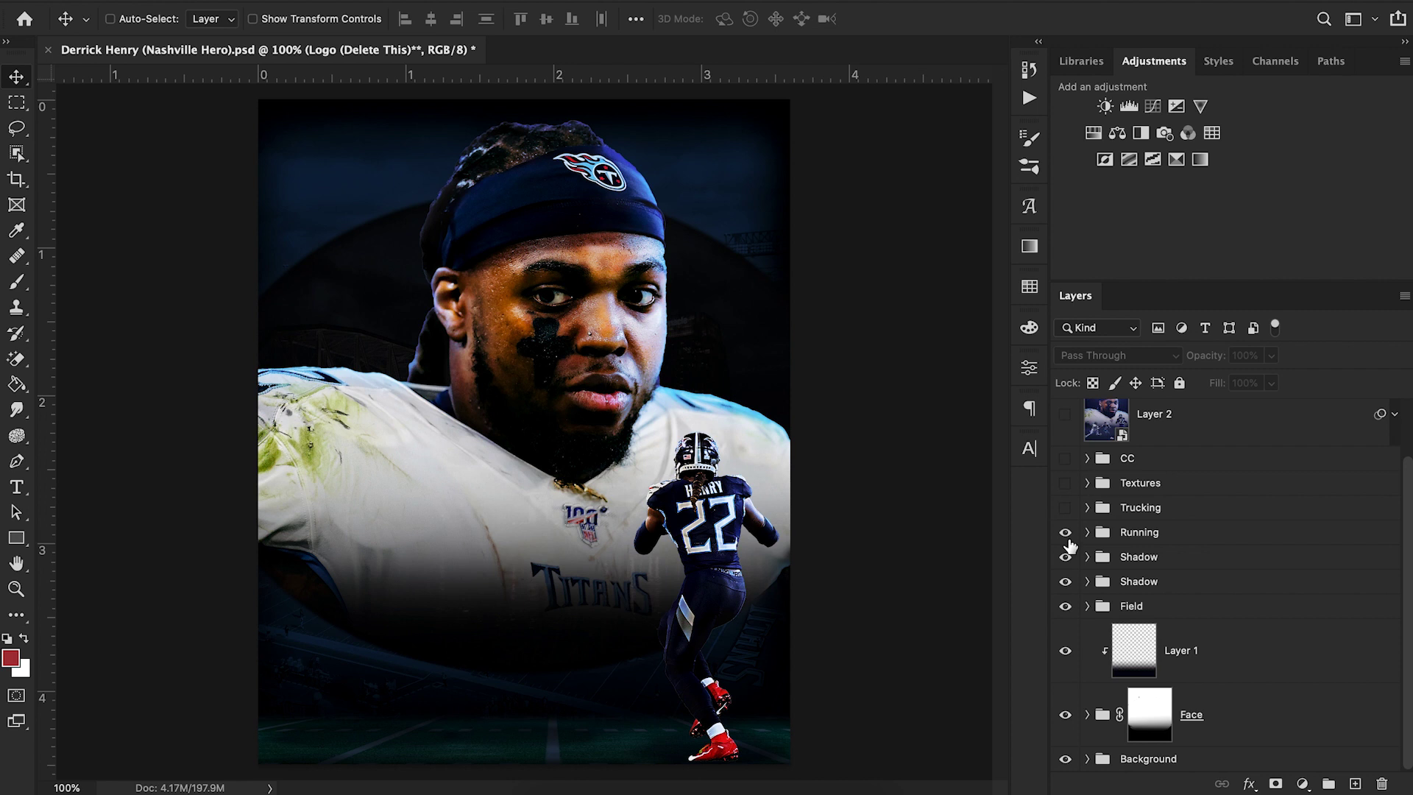
Toggle the Running group, both Shadow groups and the Field group, leaving all four hidden
left_click(1066, 533)
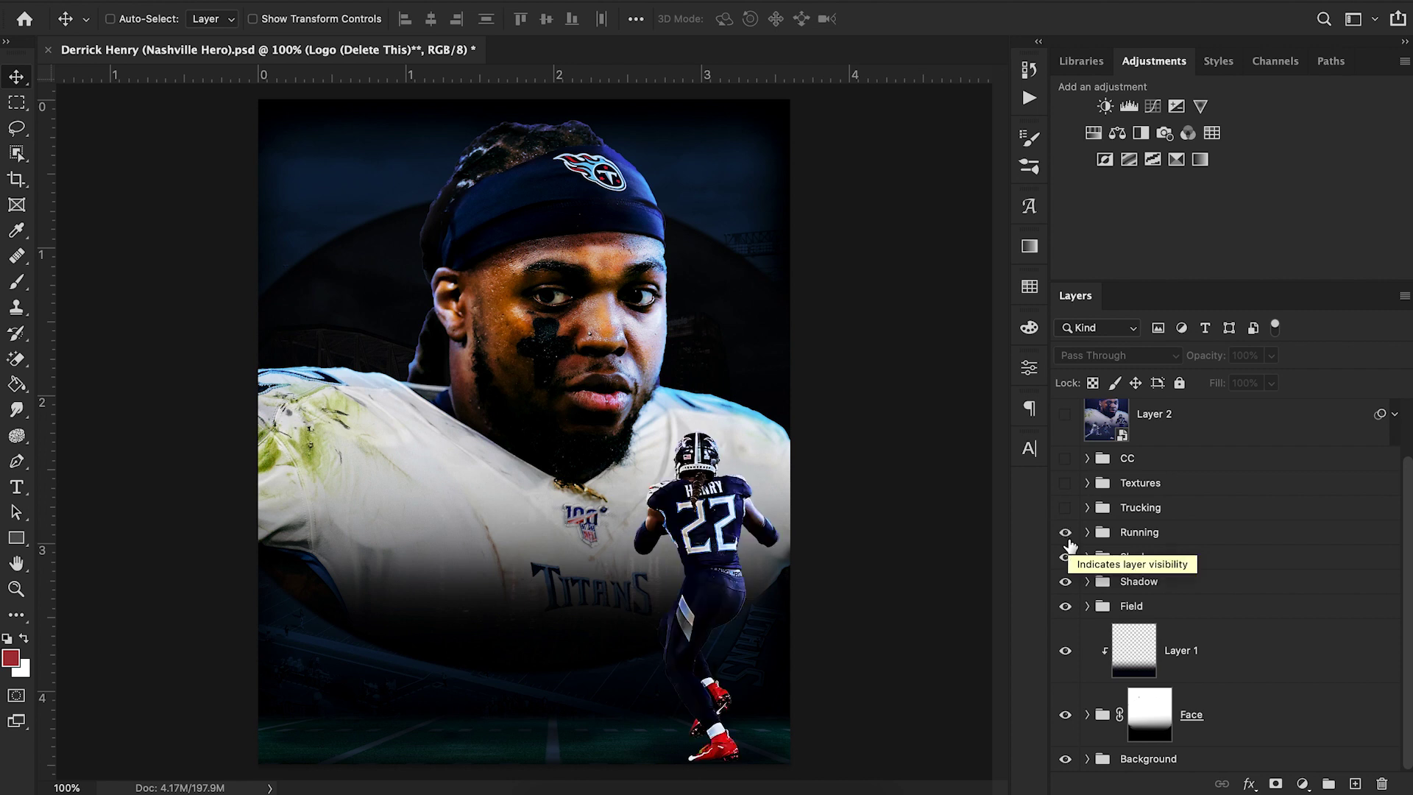
left_click(1067, 540)
left_click(1066, 557)
left_click(1066, 557)
left_click(1066, 557)
left_click(1065, 582)
left_click(1066, 582)
left_click(1066, 582)
left_click(1065, 607)
left_click(1065, 607)
left_click(1065, 607)
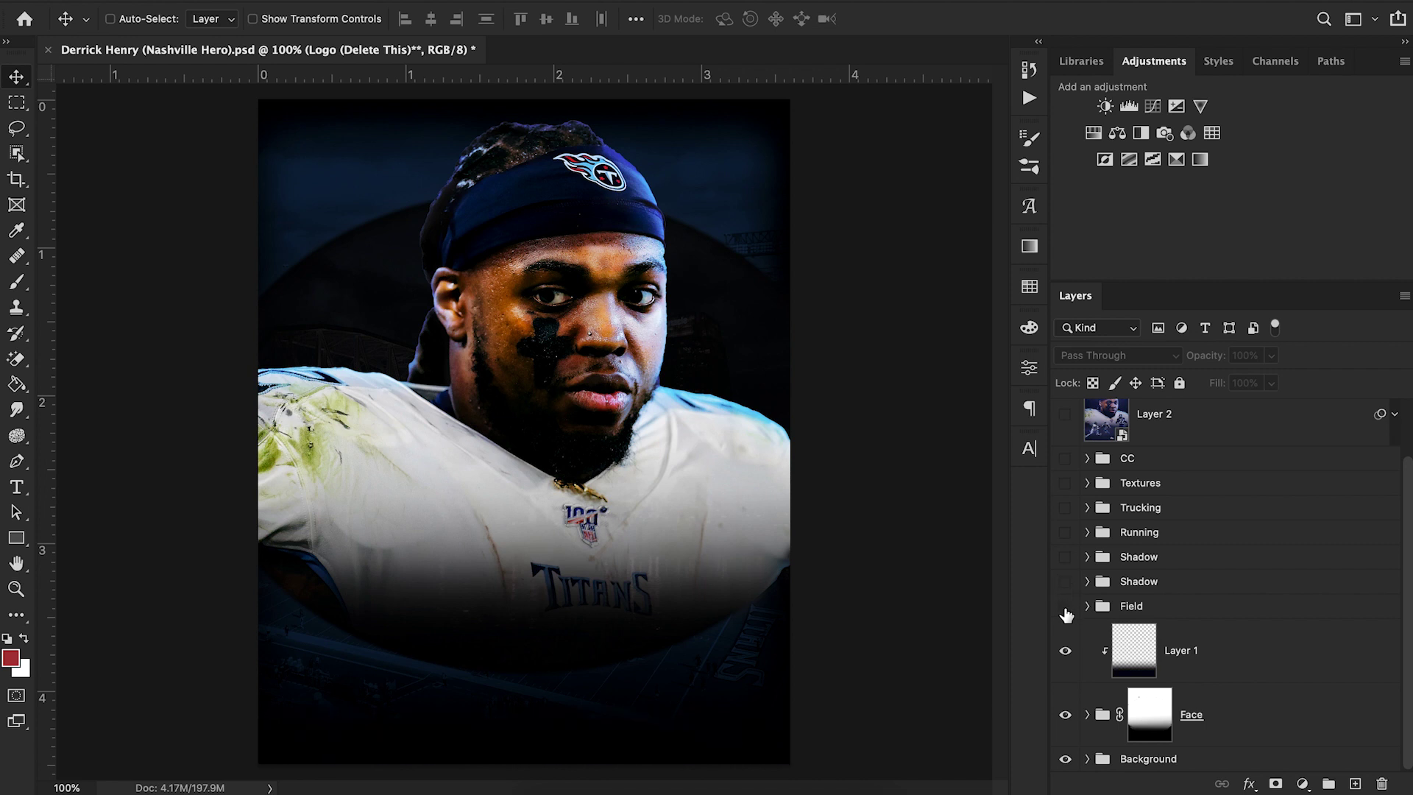
Examine what Layer 1 and the masked Face group contribute to the portrait by toggling their visibility
left_click(1066, 662)
left_click(1067, 663)
left_click(1065, 721)
left_click(1066, 719)
left_click(1150, 731)
left_click(1059, 727)
left_click(1060, 727)
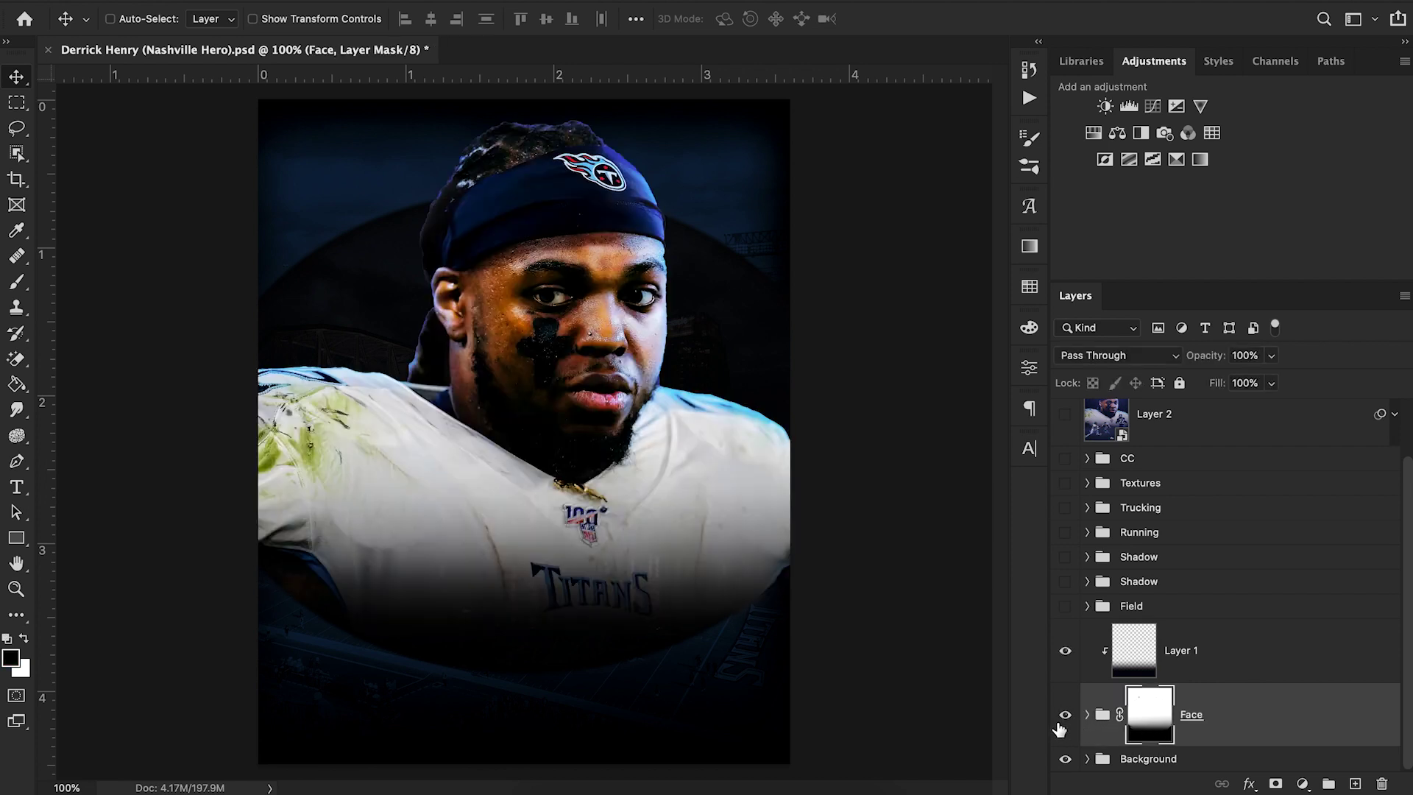
left_click(1064, 651)
left_click(1064, 650)
left_click(1218, 668)
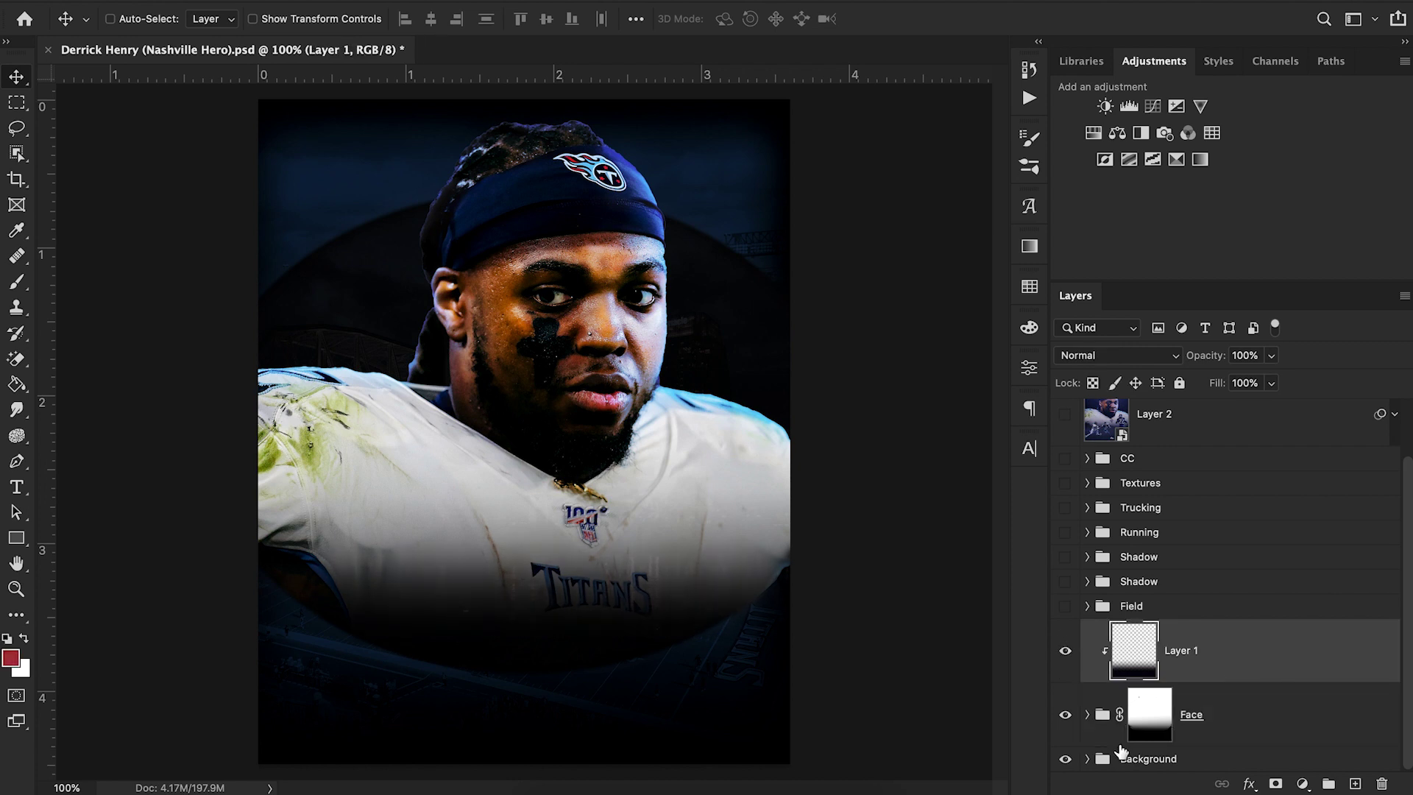
Hide the Face group and expand the Background group to show its layers
left_click(1070, 714)
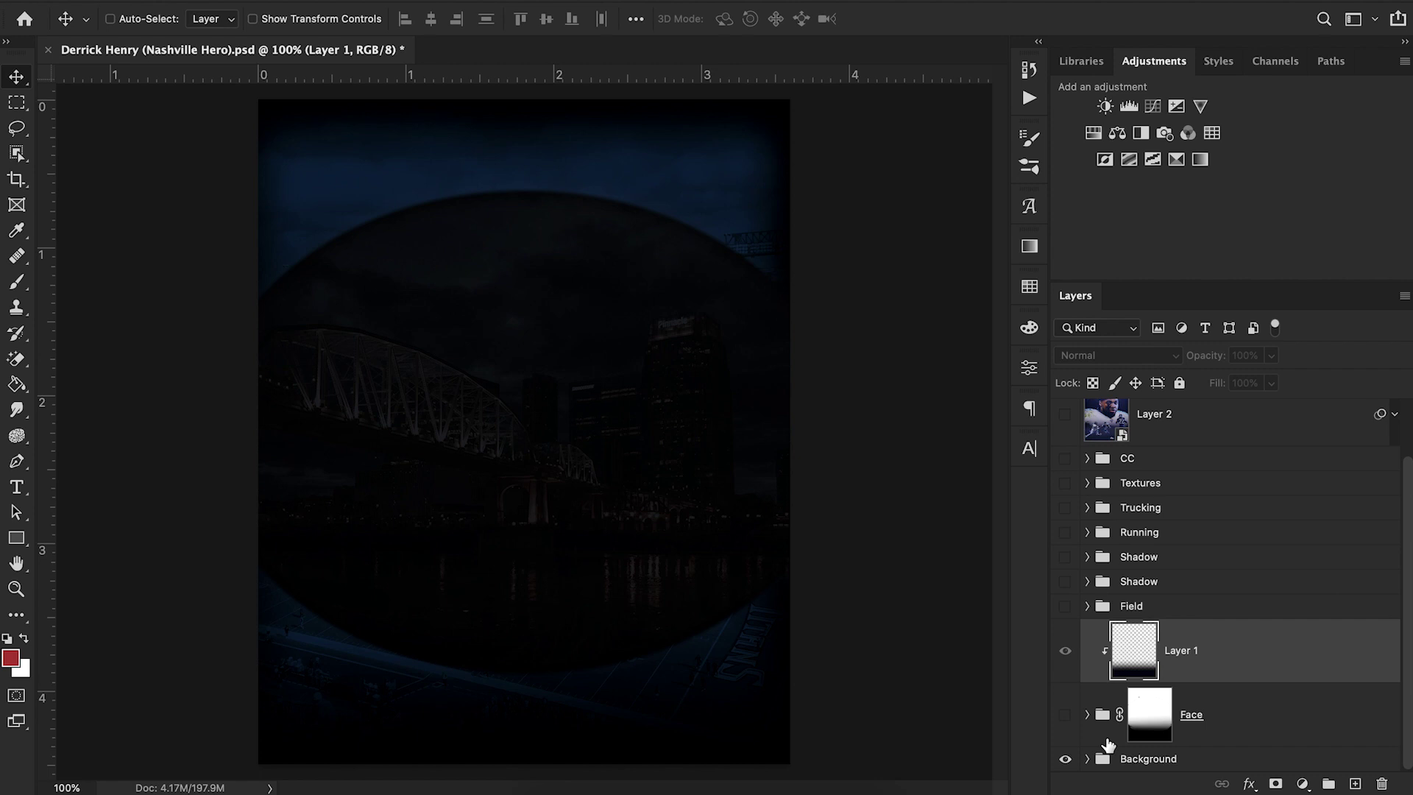
left_click(1087, 758)
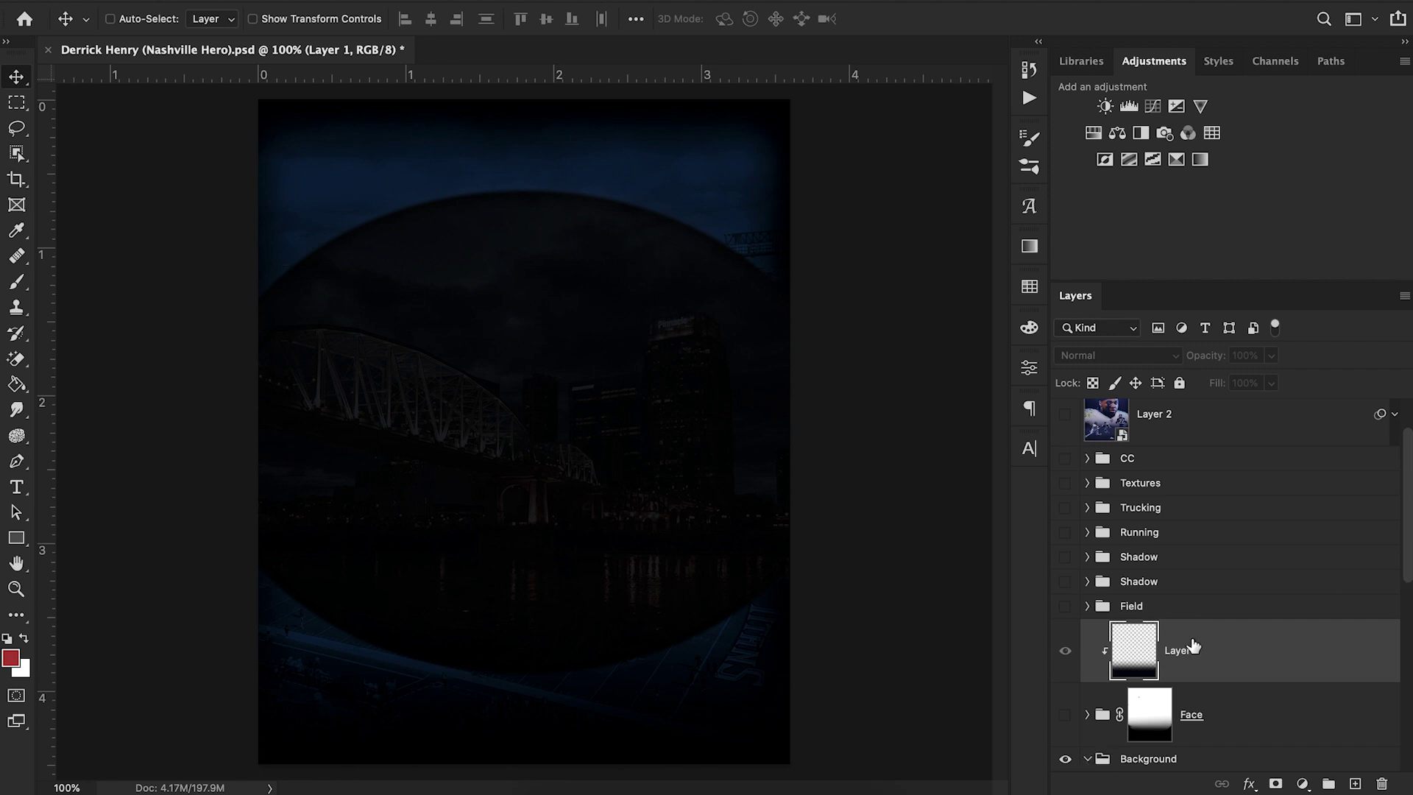
scroll(1192, 646, "down", 5)
scroll(1193, 645, "up", 2)
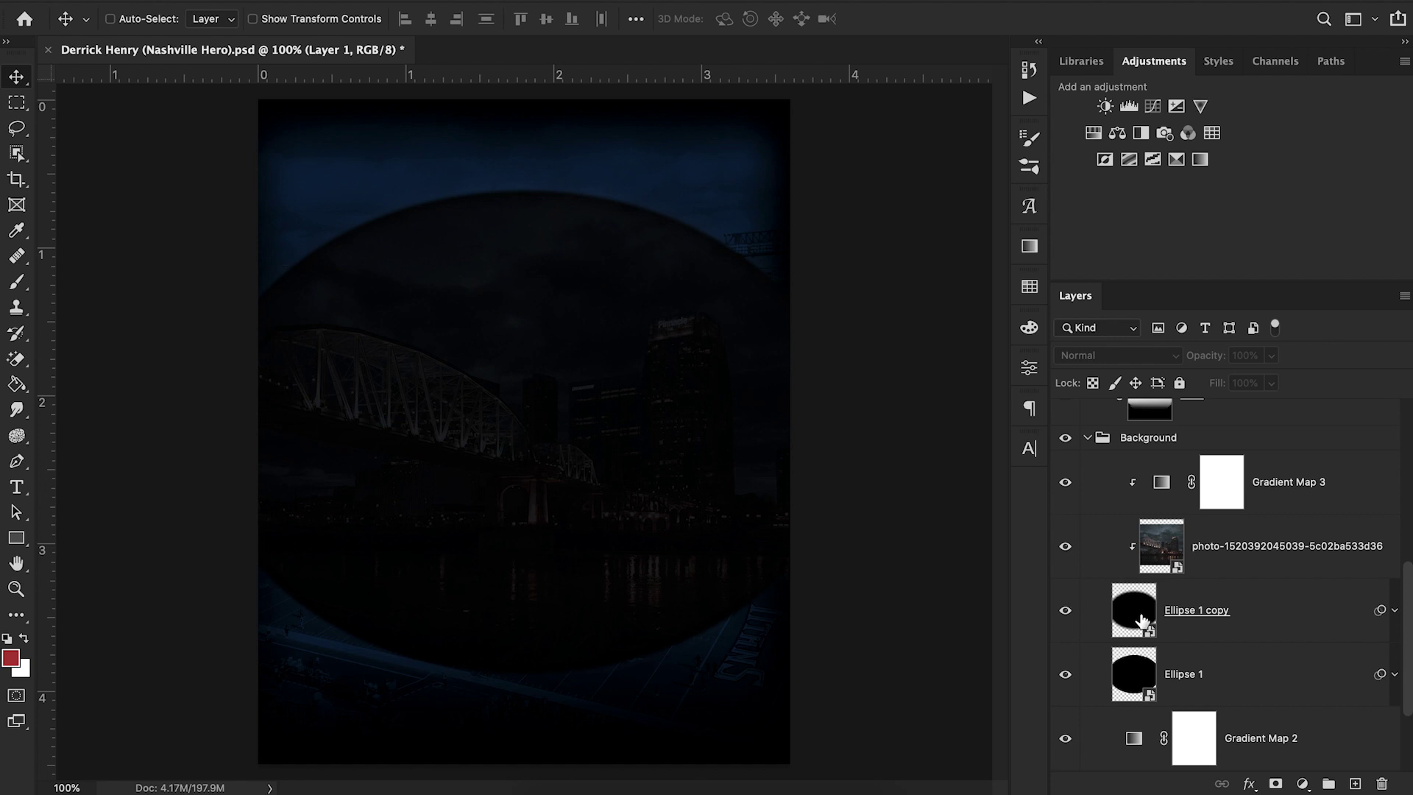
Compare the background with and without the Ellipse 1 and Ellipse 1 copy layers, leaving both visible
left_click(1061, 610)
left_click(1063, 613)
left_click(1068, 674)
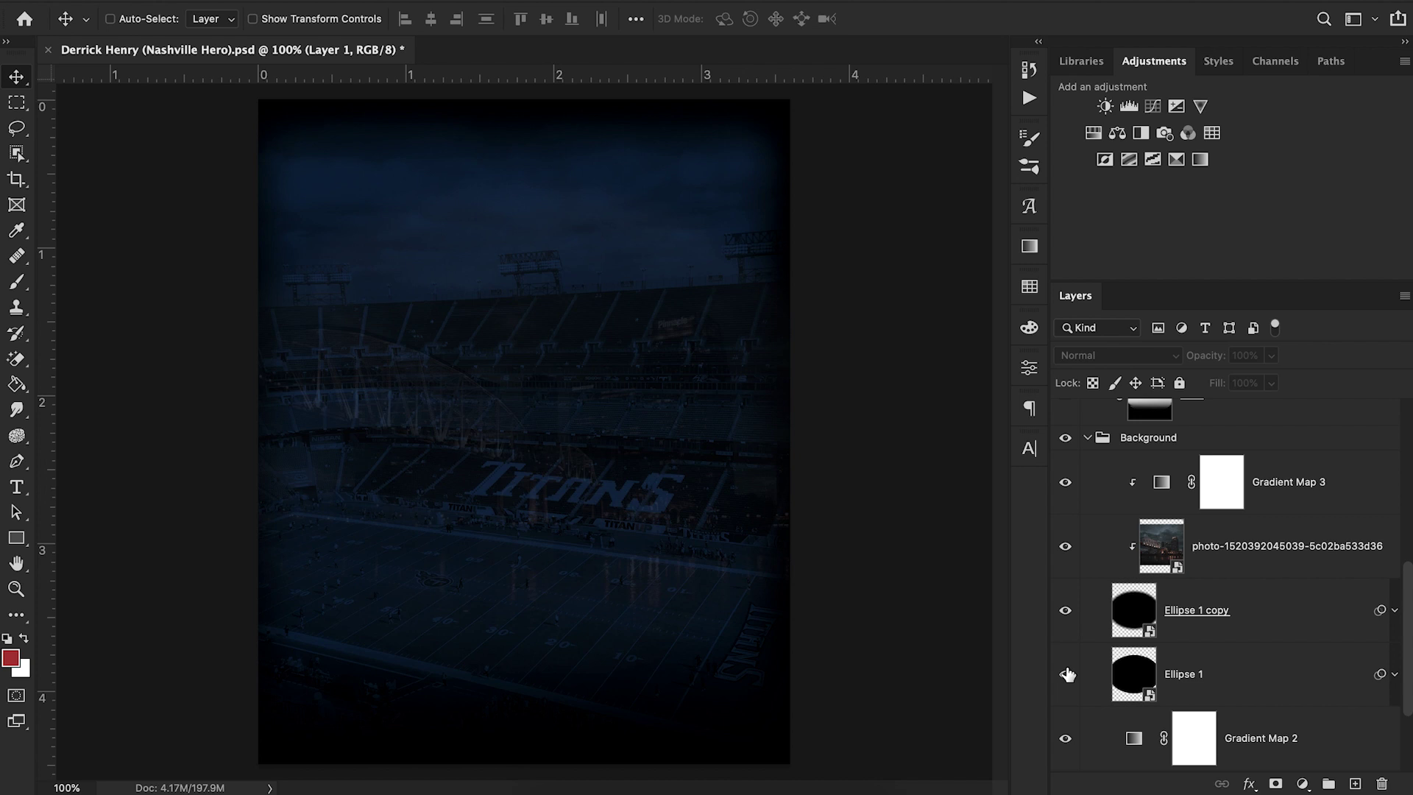
left_click(1067, 674)
left_click(1068, 674)
scroll(1068, 634, "down", 2)
scroll(1065, 621, "up", 1)
left_click(1062, 545)
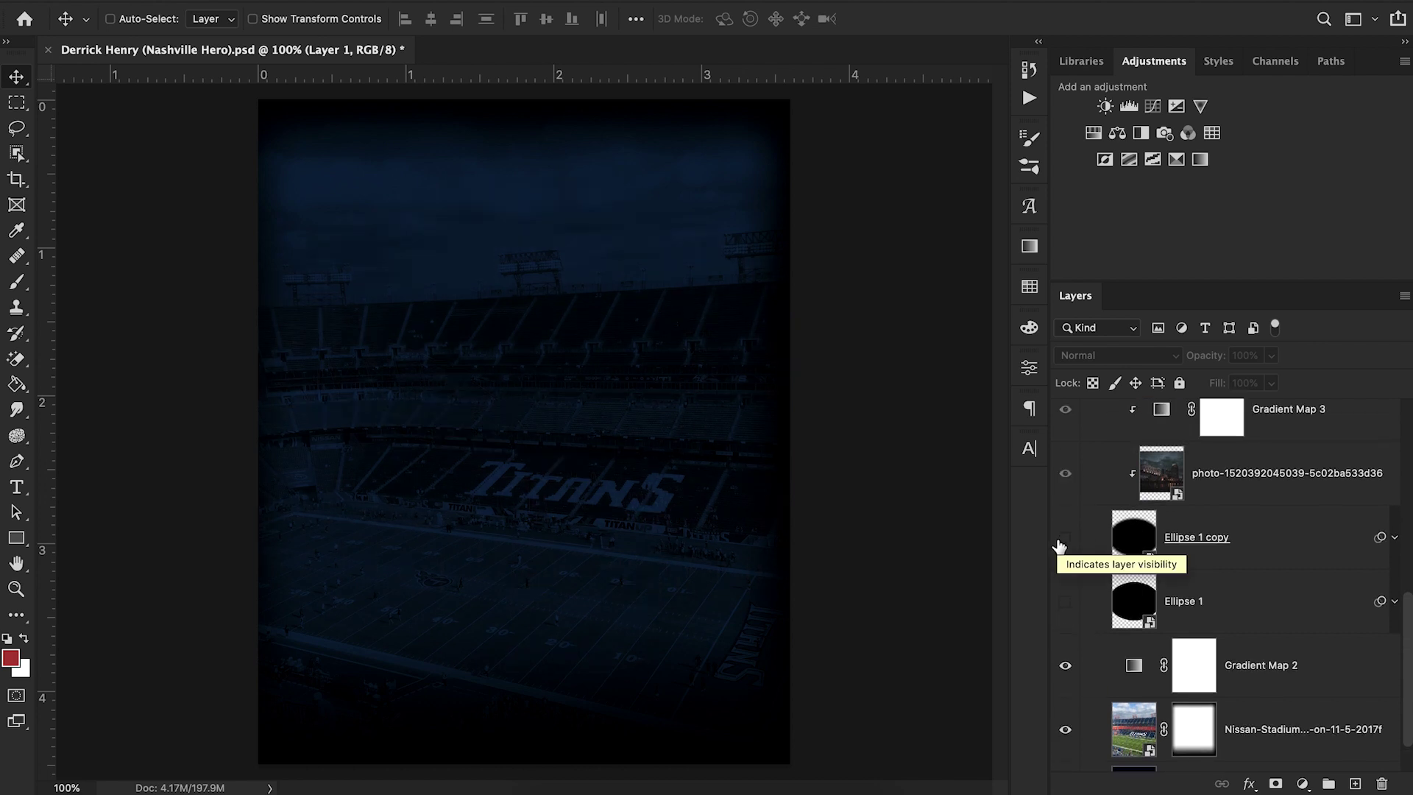
left_click(1064, 602)
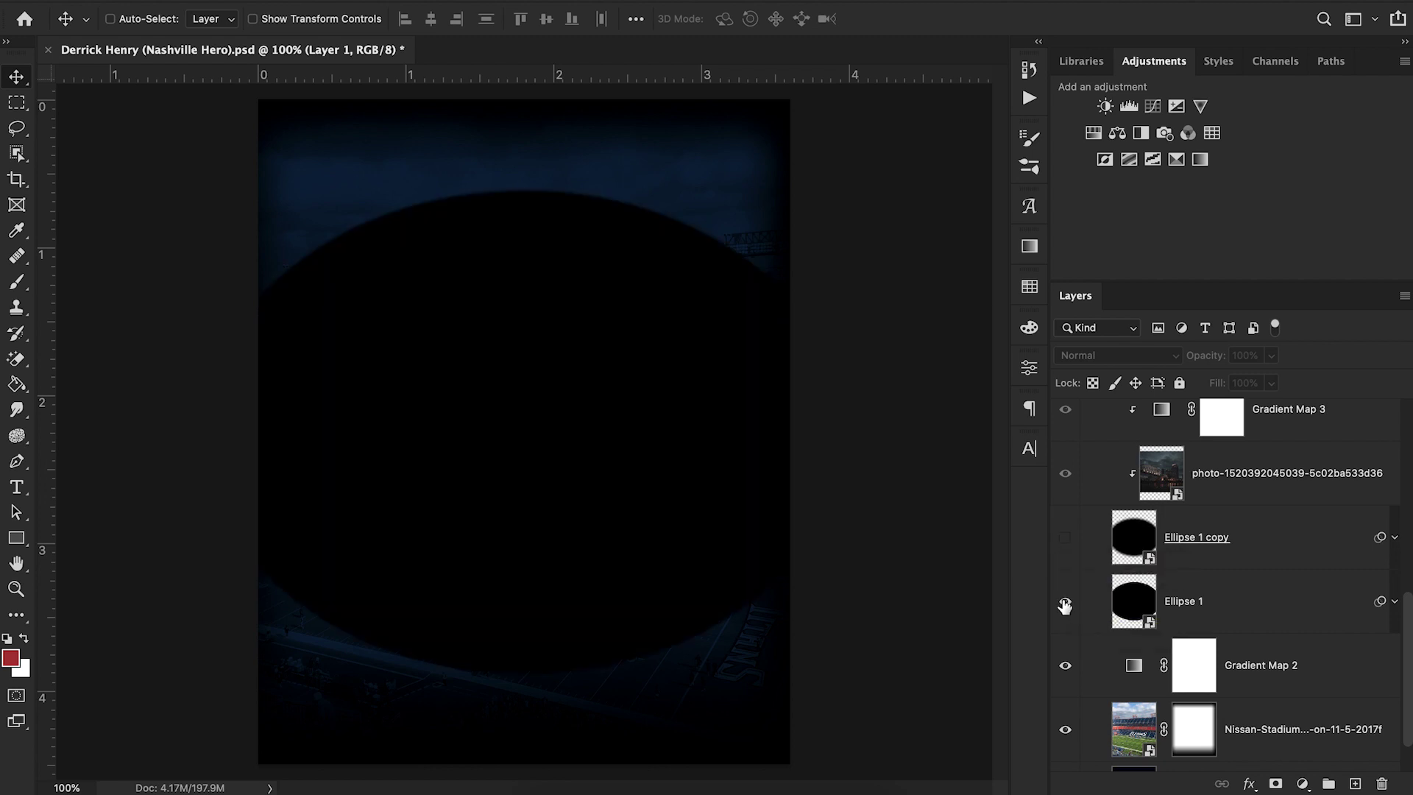
left_click(1064, 538)
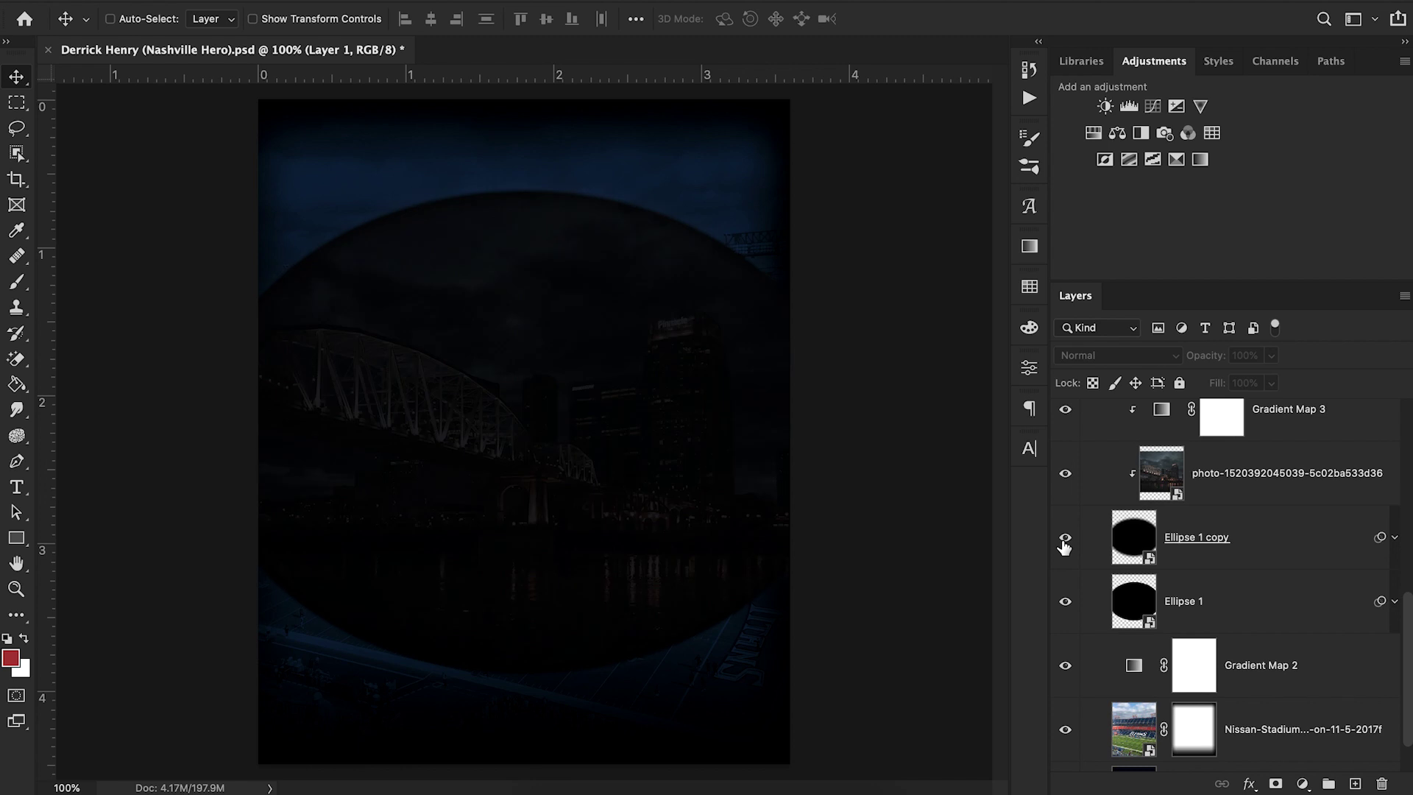
Select the clipped city photo layer and compare it with and without Gradient Map 3
left_click(1262, 498)
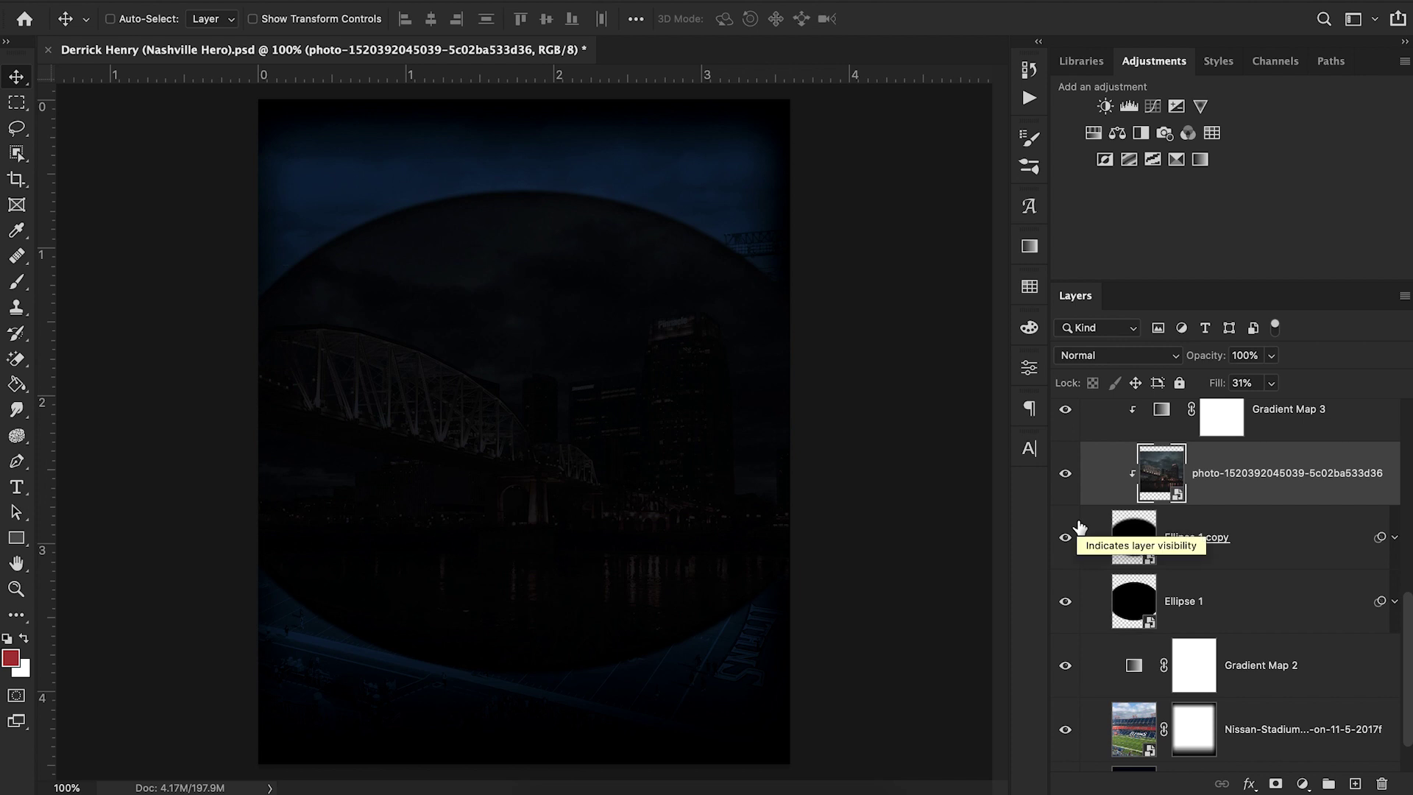
scroll(1079, 526, "up", 3)
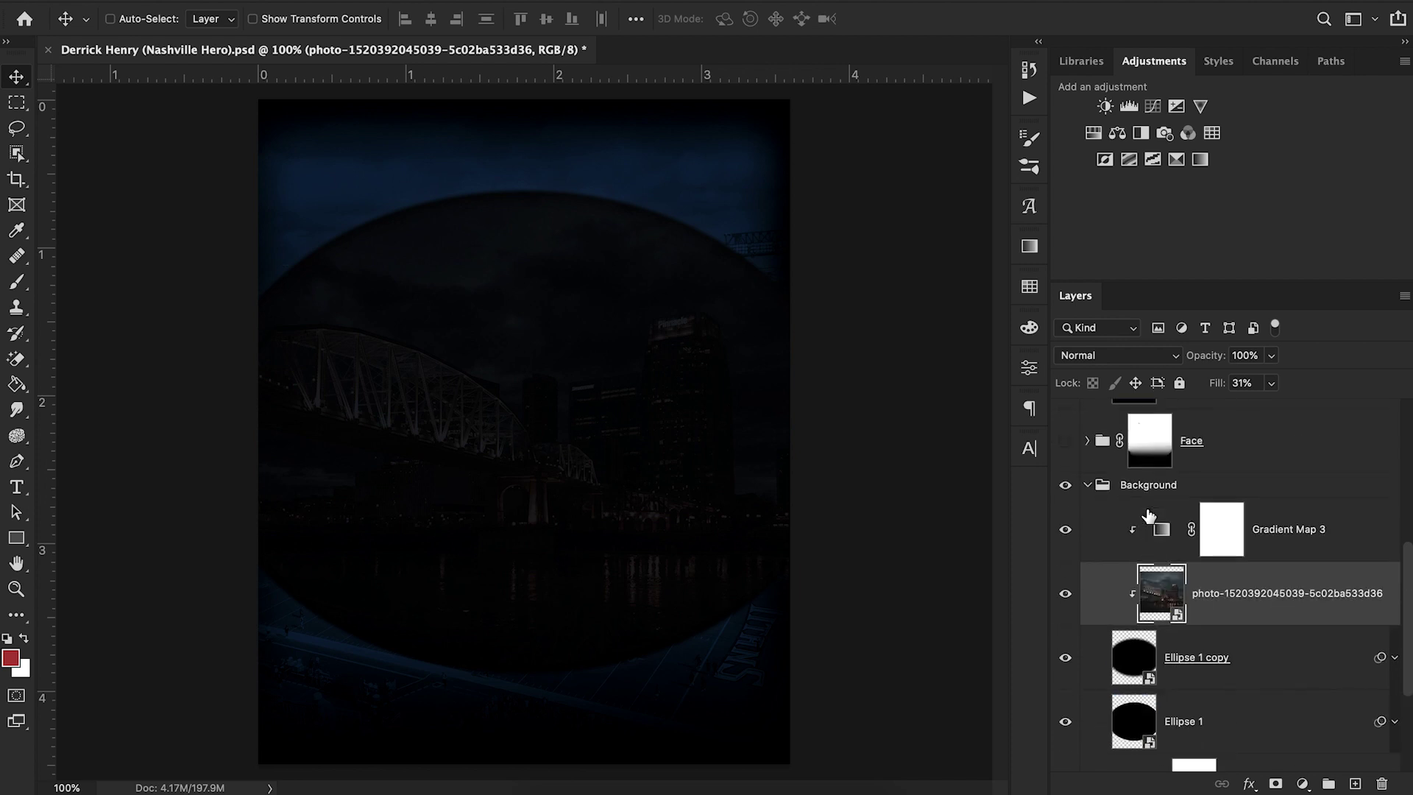
left_click(1064, 530)
left_click(1064, 530)
left_click(1064, 529)
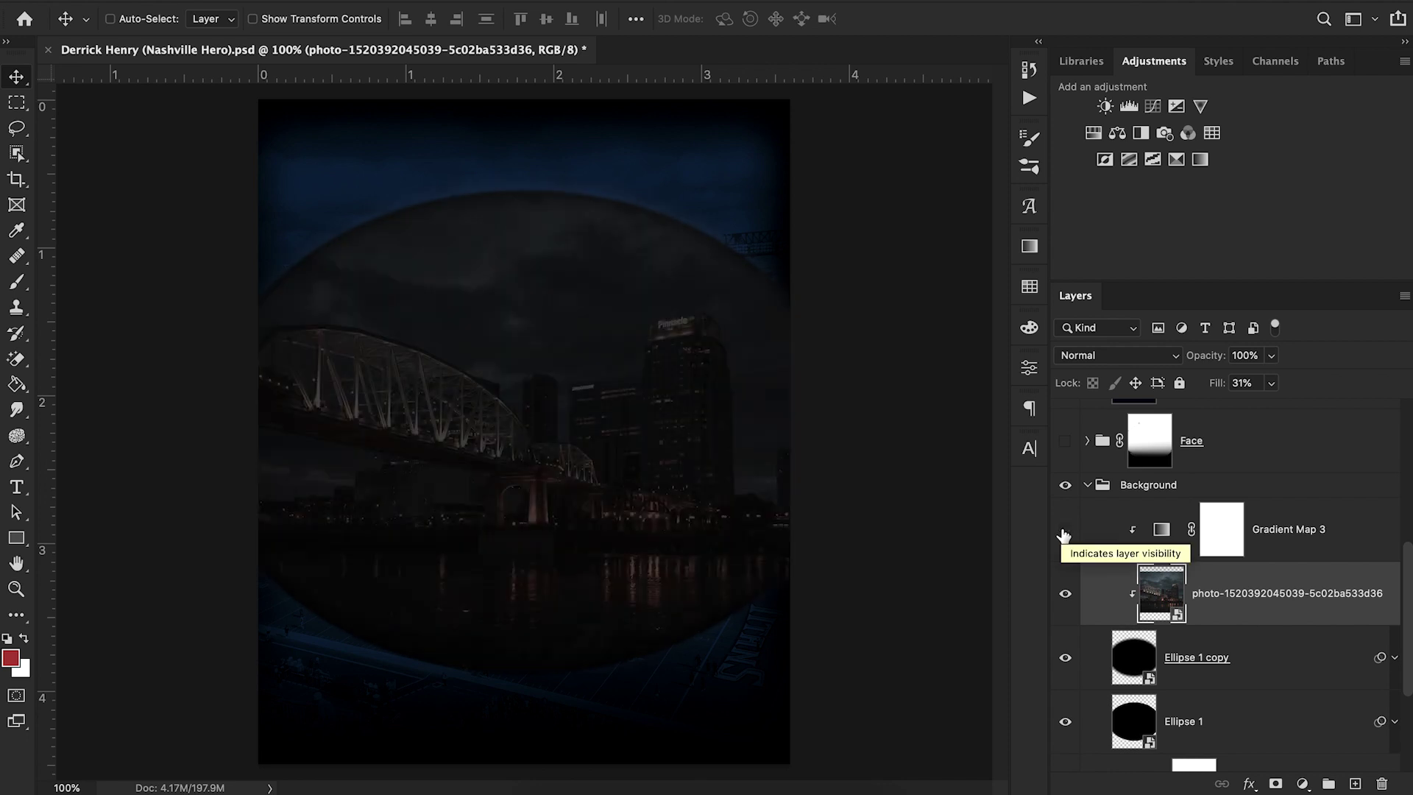
left_click(1063, 531)
Hide both ellipse layers and duplicate the city photo layer directly below Gradient Map 2
scroll(1064, 537, "down", 3)
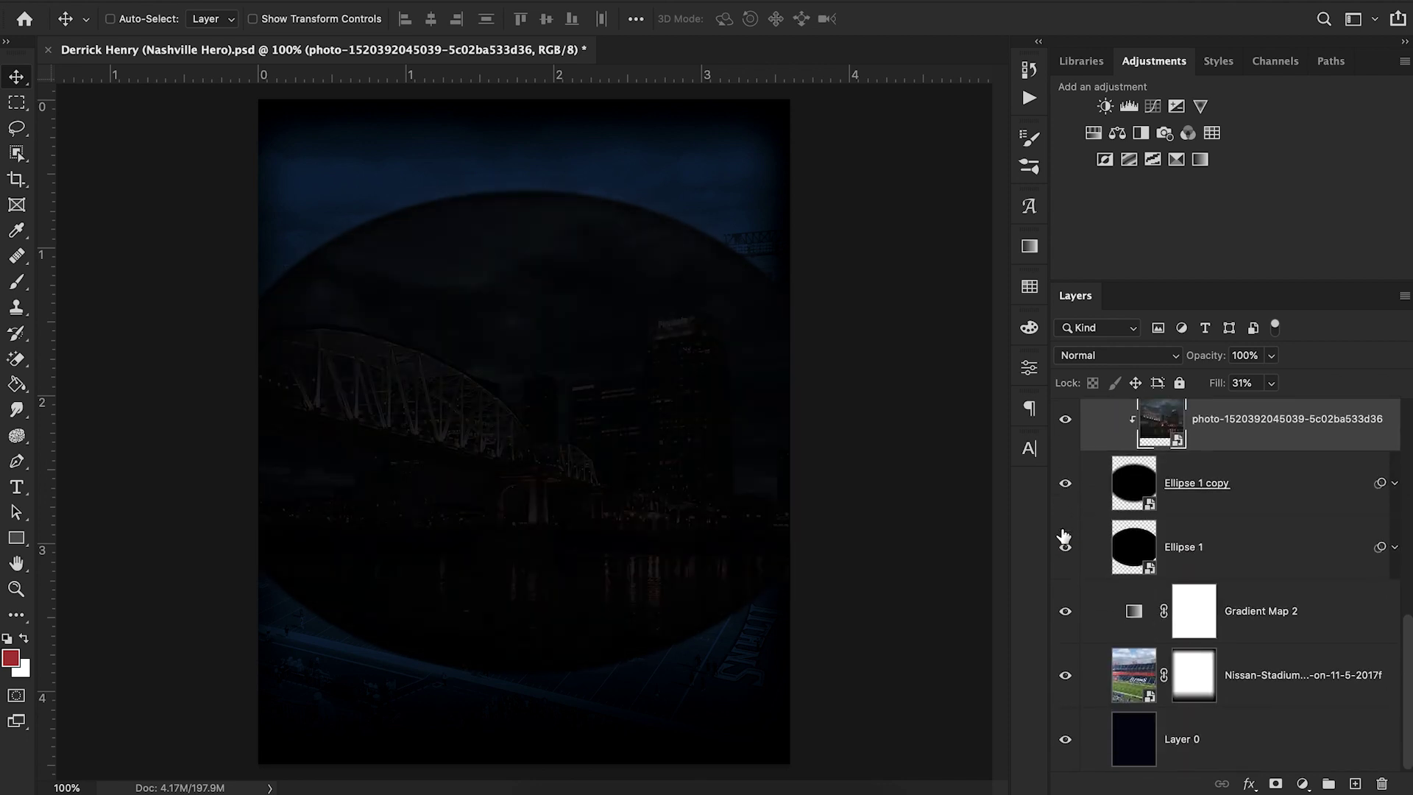
left_click_drag(1064, 543, 1065, 513)
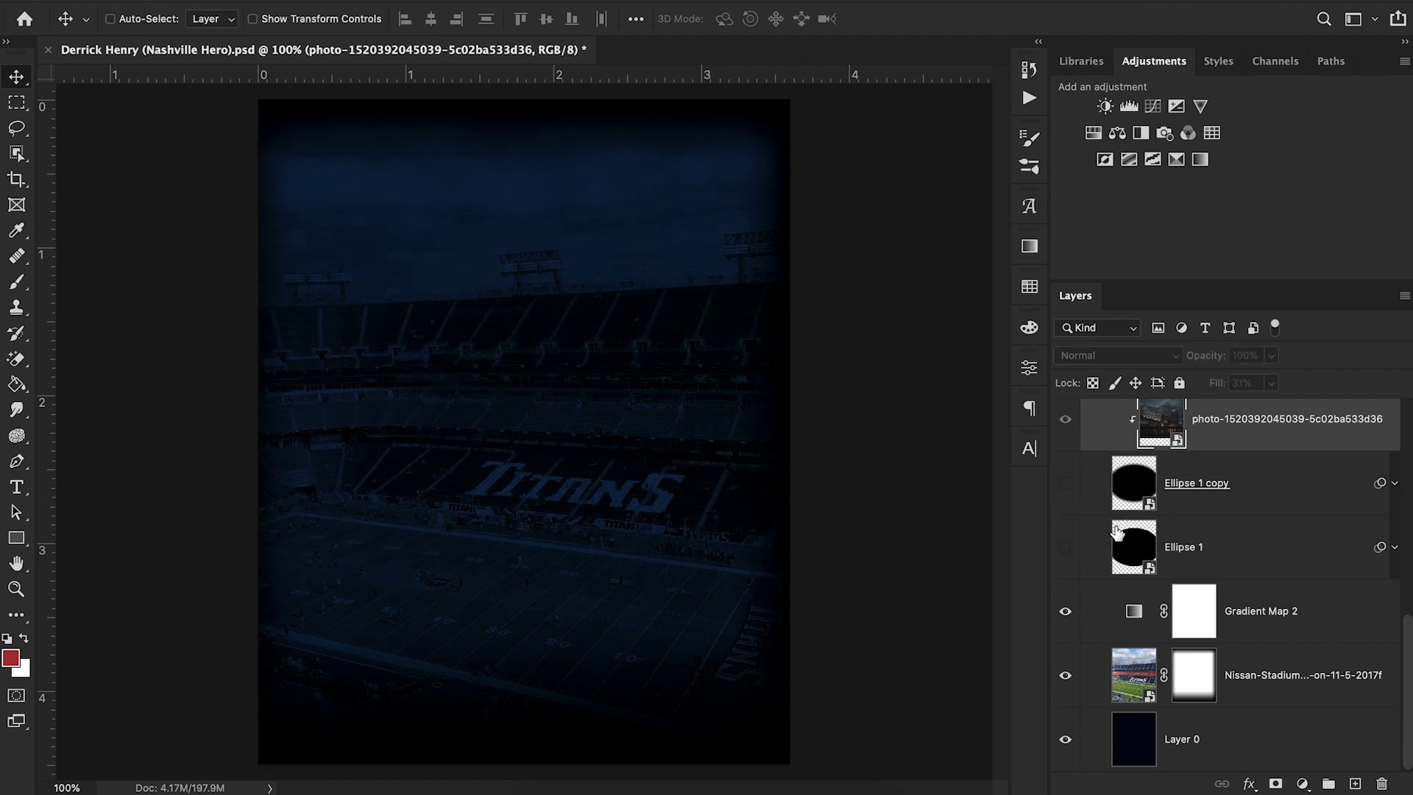
left_click_drag(1216, 444, 1177, 644, "alt")
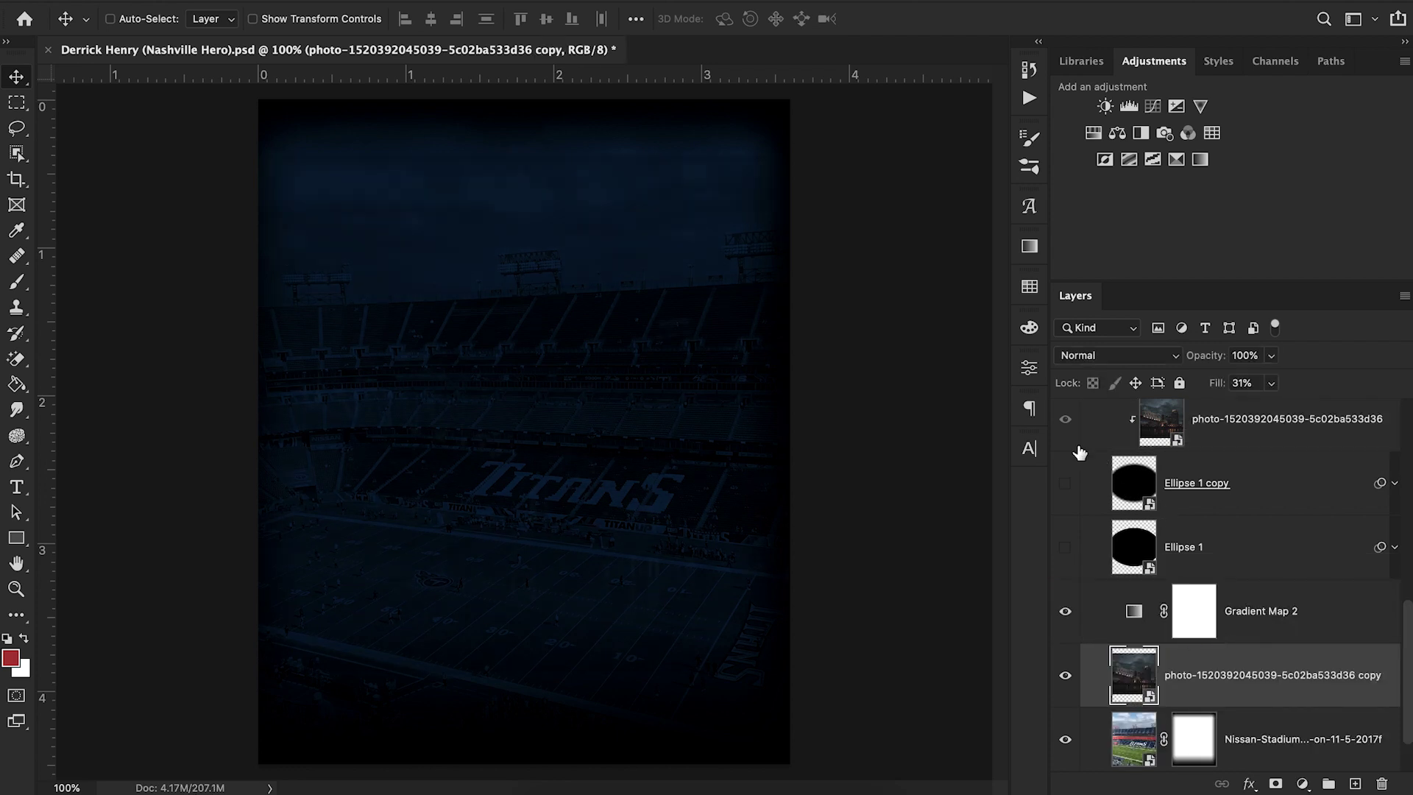
Hide the Nissan Stadium photo layer and Gradient Map 2 to isolate the city photo copy
scroll(1111, 578, "down", 1)
left_click(1064, 675)
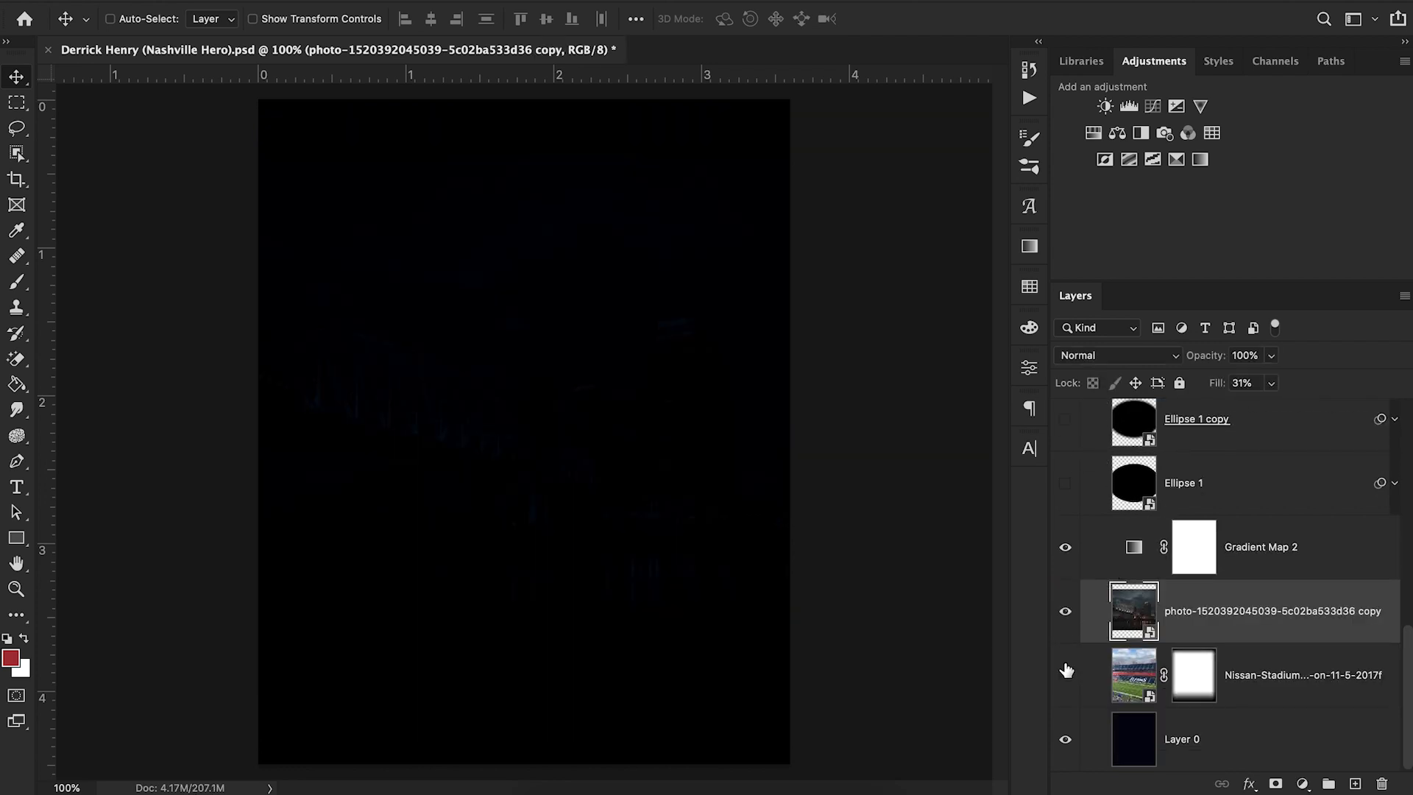
left_click(1065, 546)
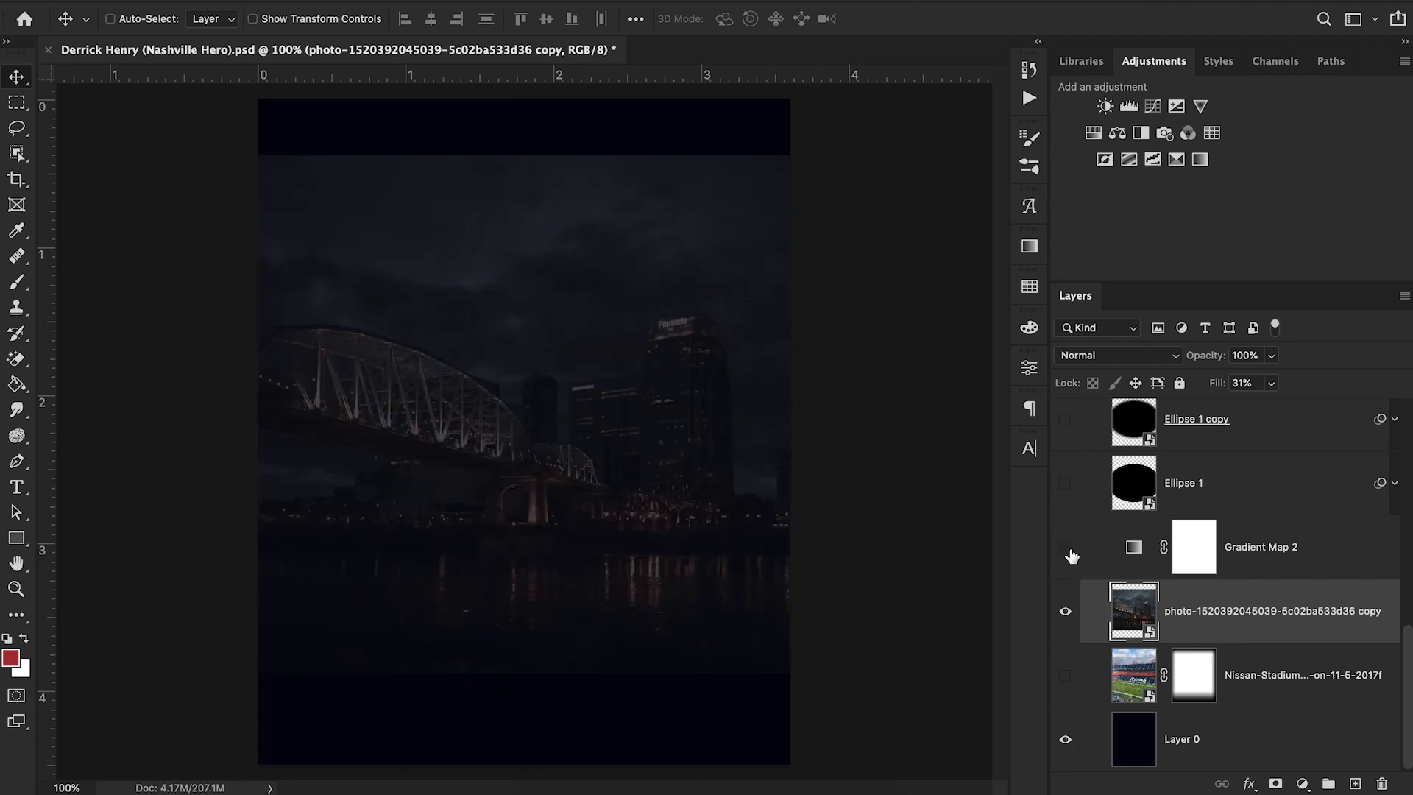
Enlarge the city photo copy, move it up to the top of the canvas, and set its fill to 100%
key("ctrl+t")
left_click_drag(591, 673, 591, 747)
left_click_drag(623, 650, 629, 567)
left_click_drag(767, 483, 765, 468)
left_click(926, 18)
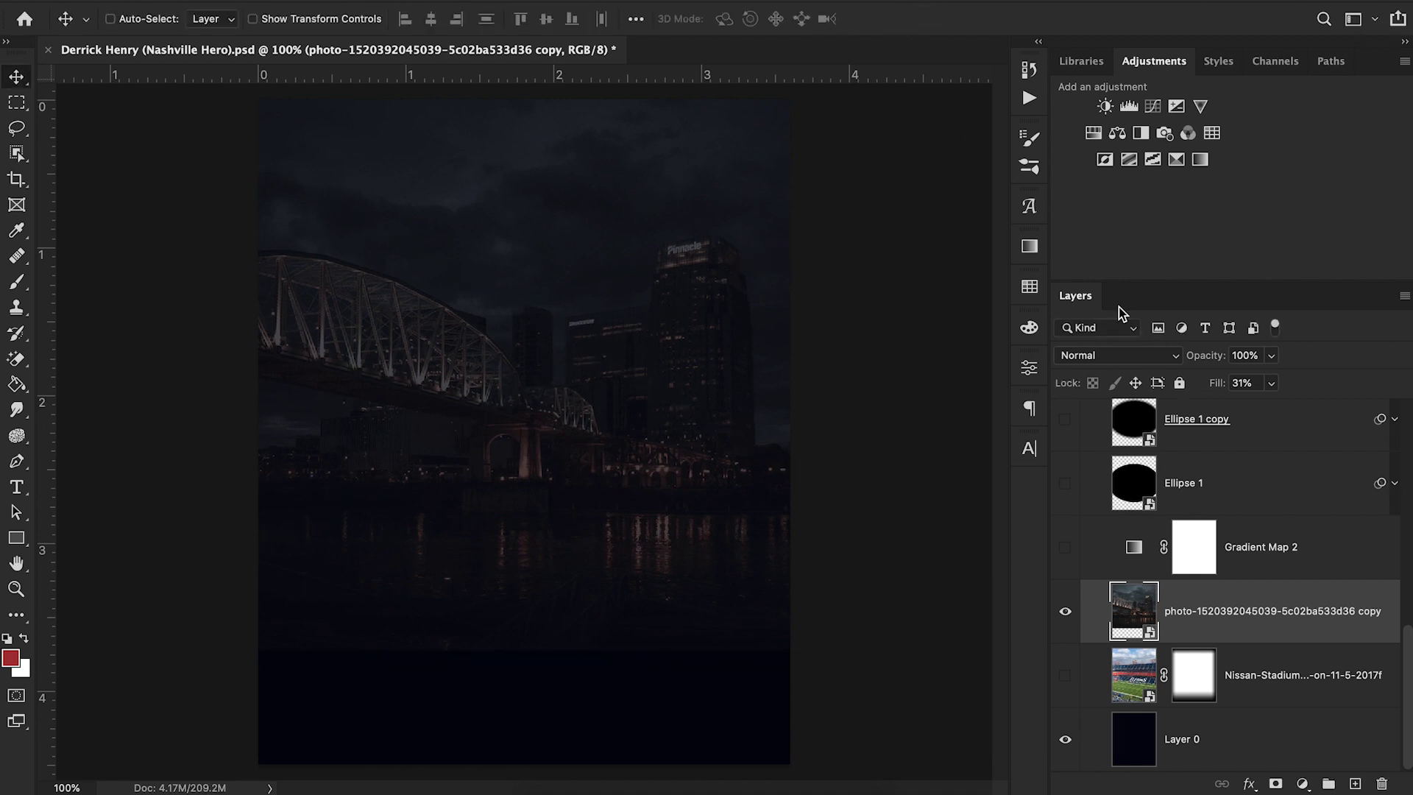
left_click(1270, 382)
left_click_drag(1279, 396, 1349, 415)
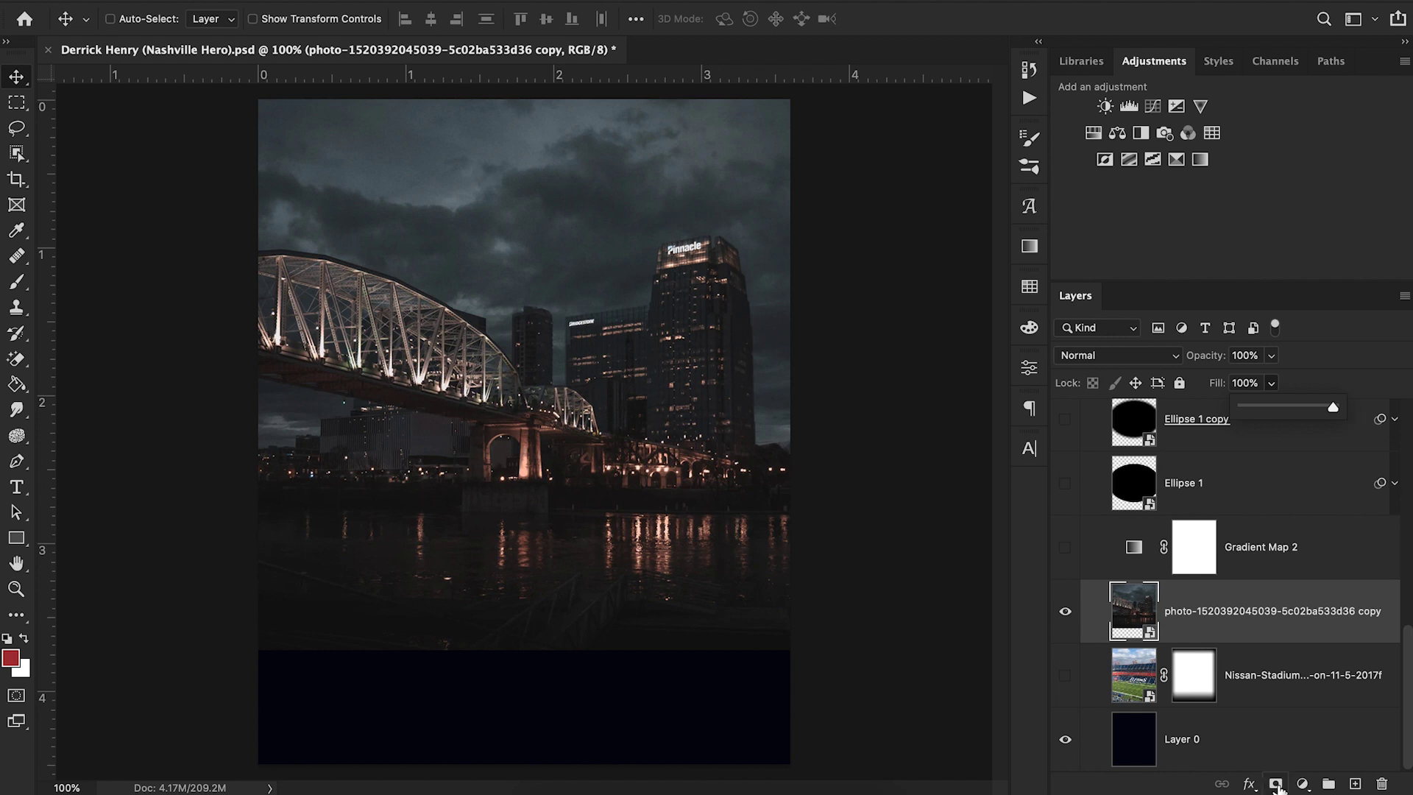
Add a solid color fill layer above Layer 0 using near-black #0f0f0f sampled from the photo's lower edge
left_click(1231, 749)
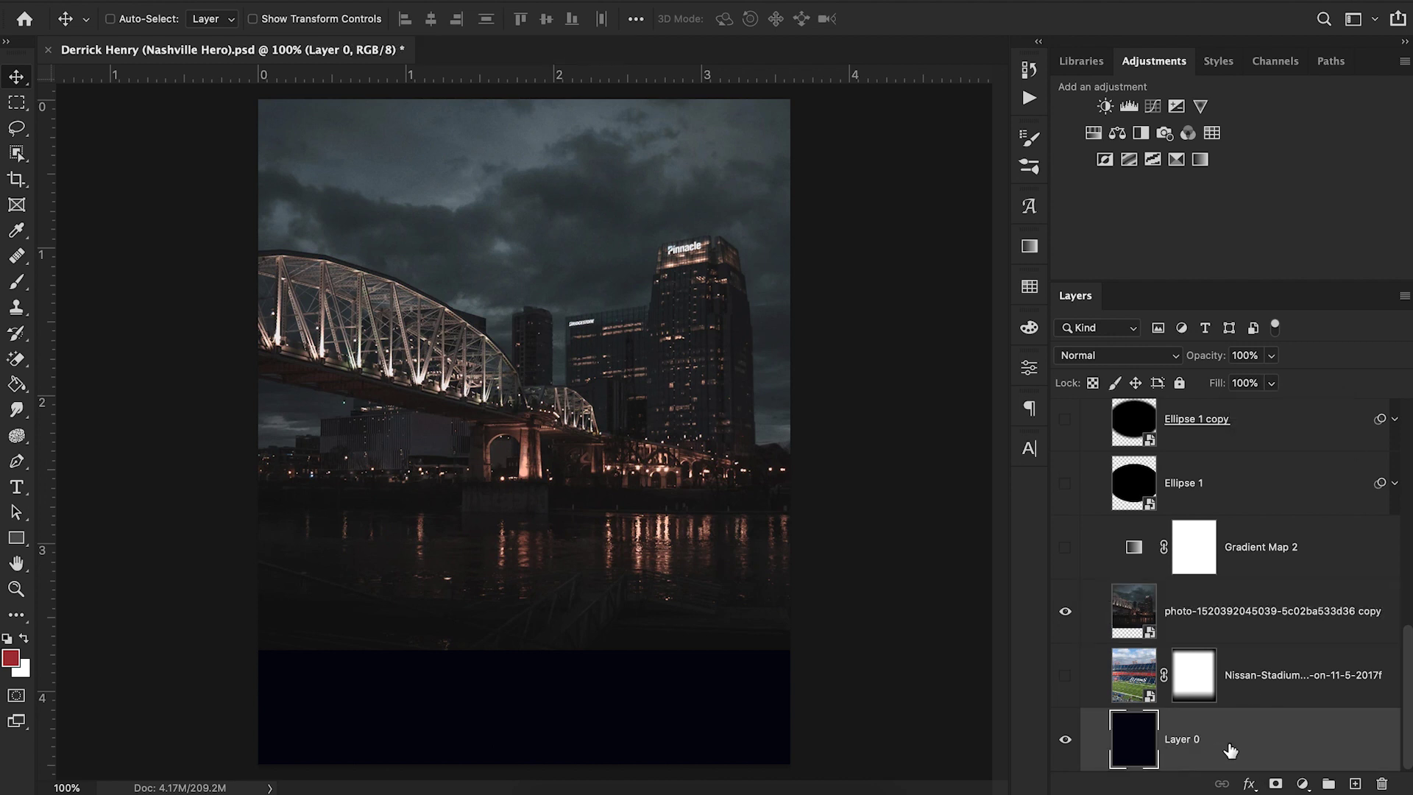
left_click(1301, 784)
left_click(1289, 402)
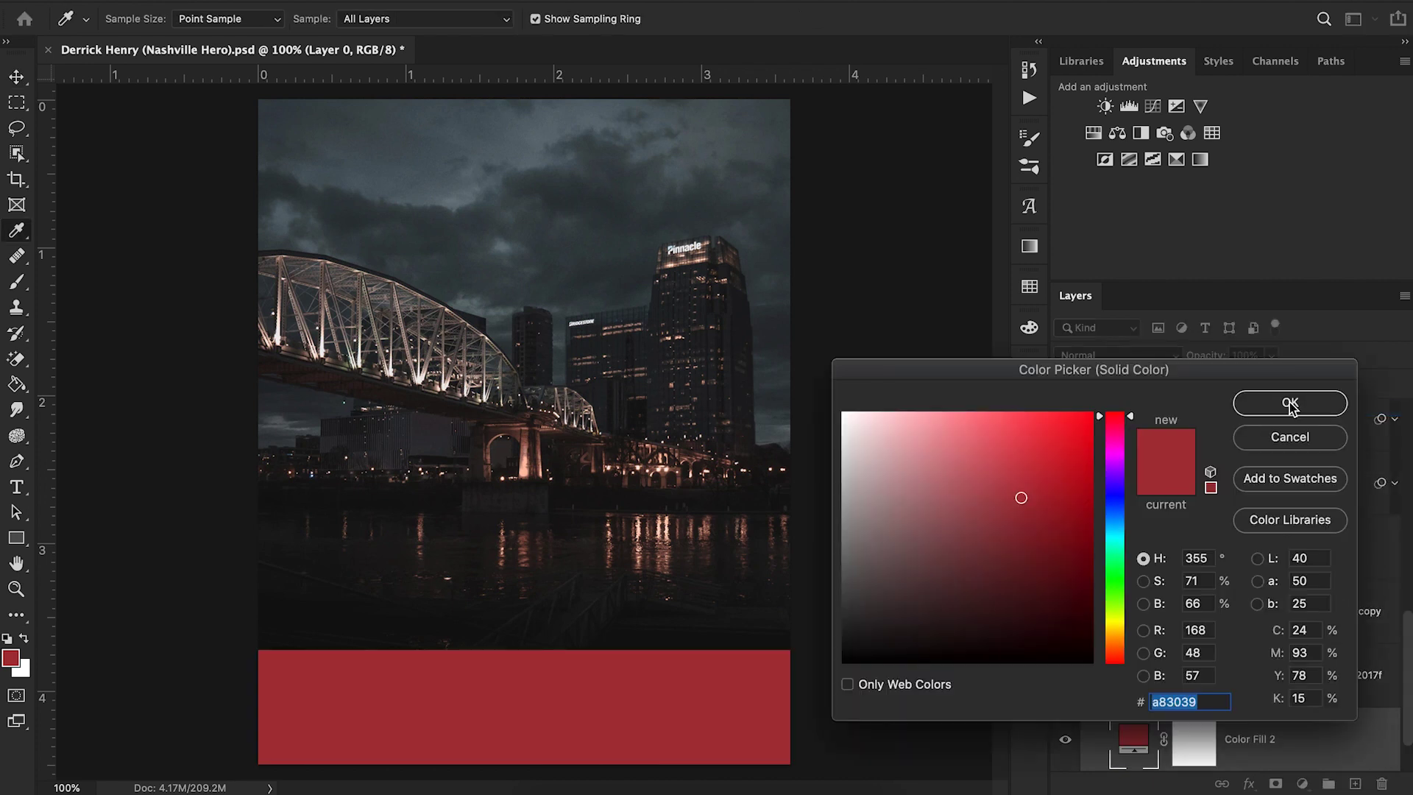
left_click(696, 643)
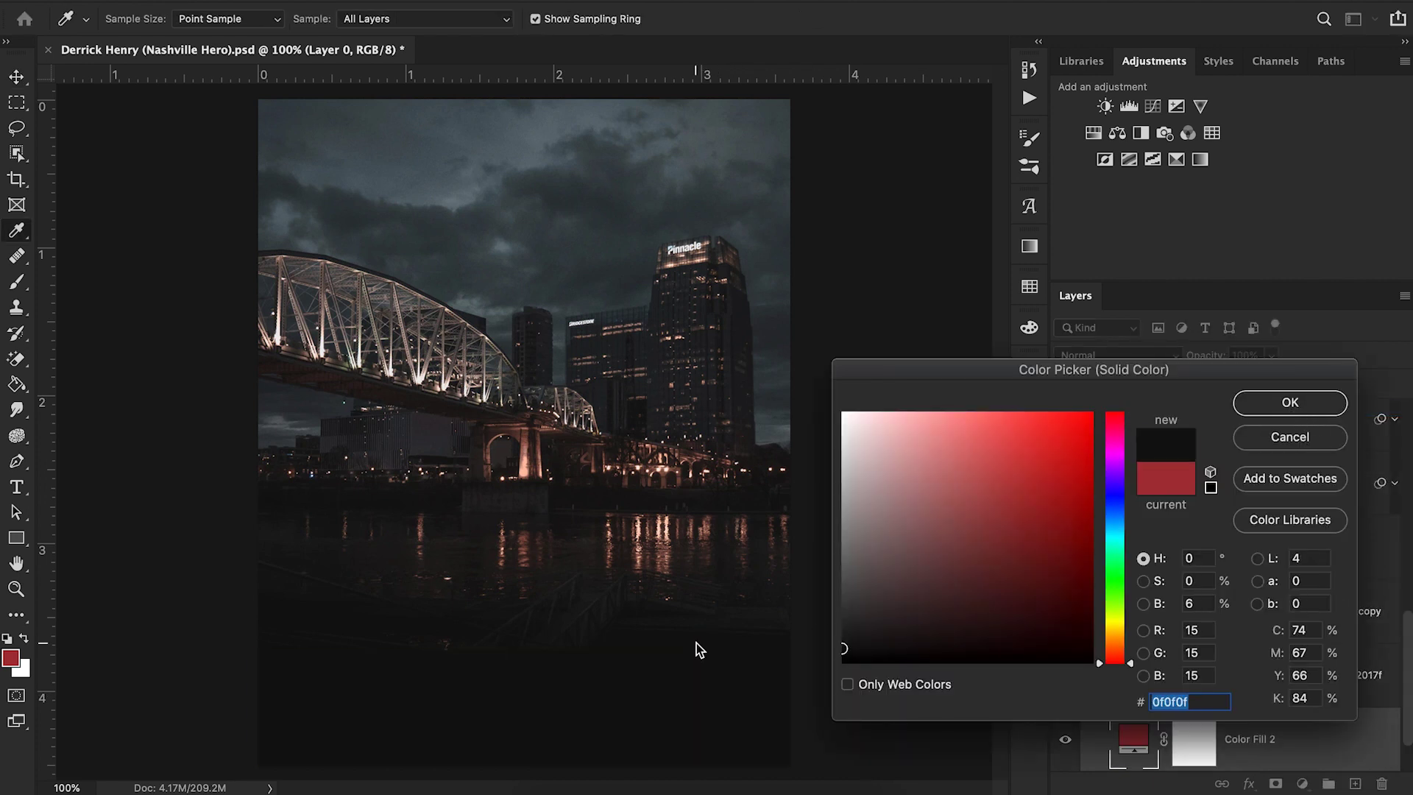
left_click(1275, 406)
Add a layer mask to the city photo copy and prepare a Soft Round brush at 316 px, 0% hardness and 36% flow
left_click(1233, 622)
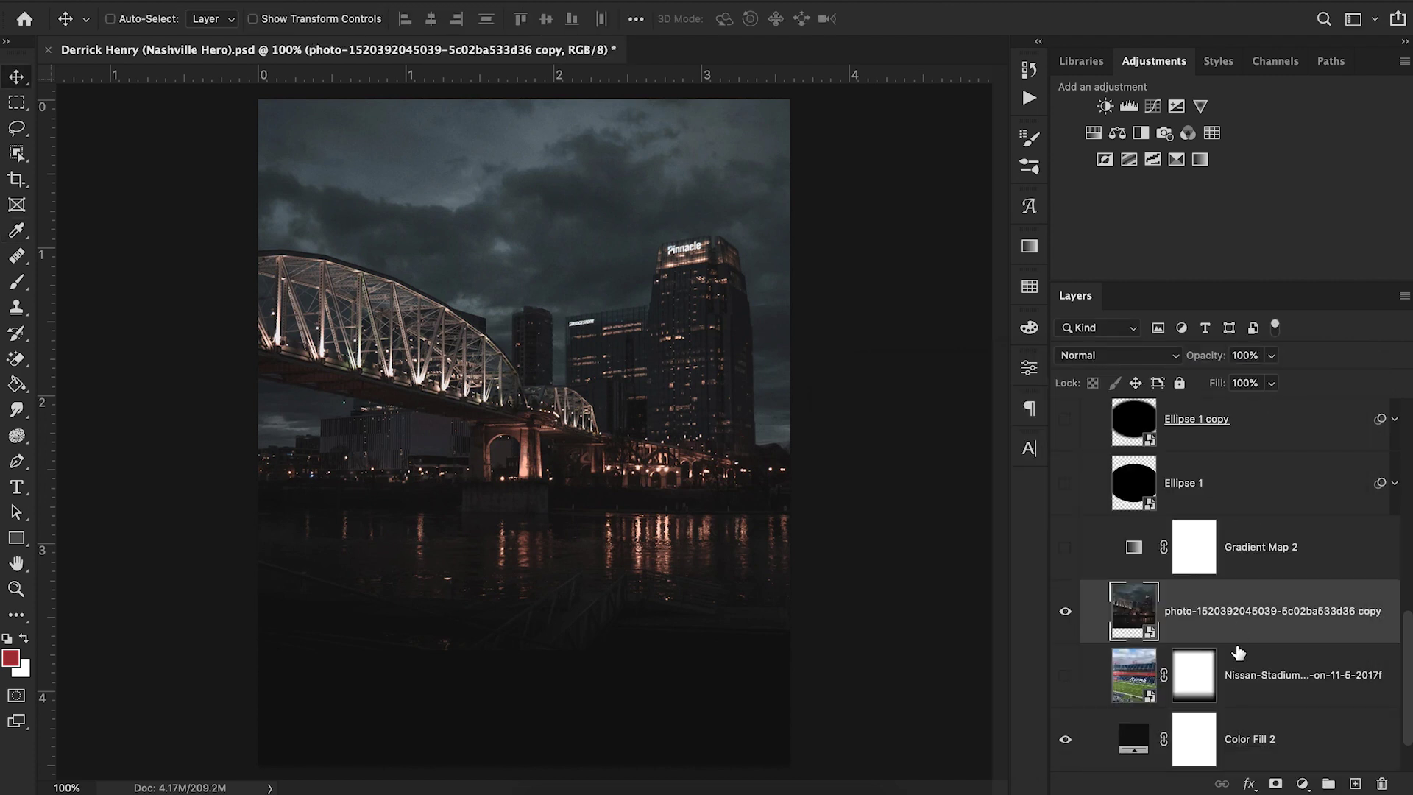
left_click(1280, 784)
key("b")
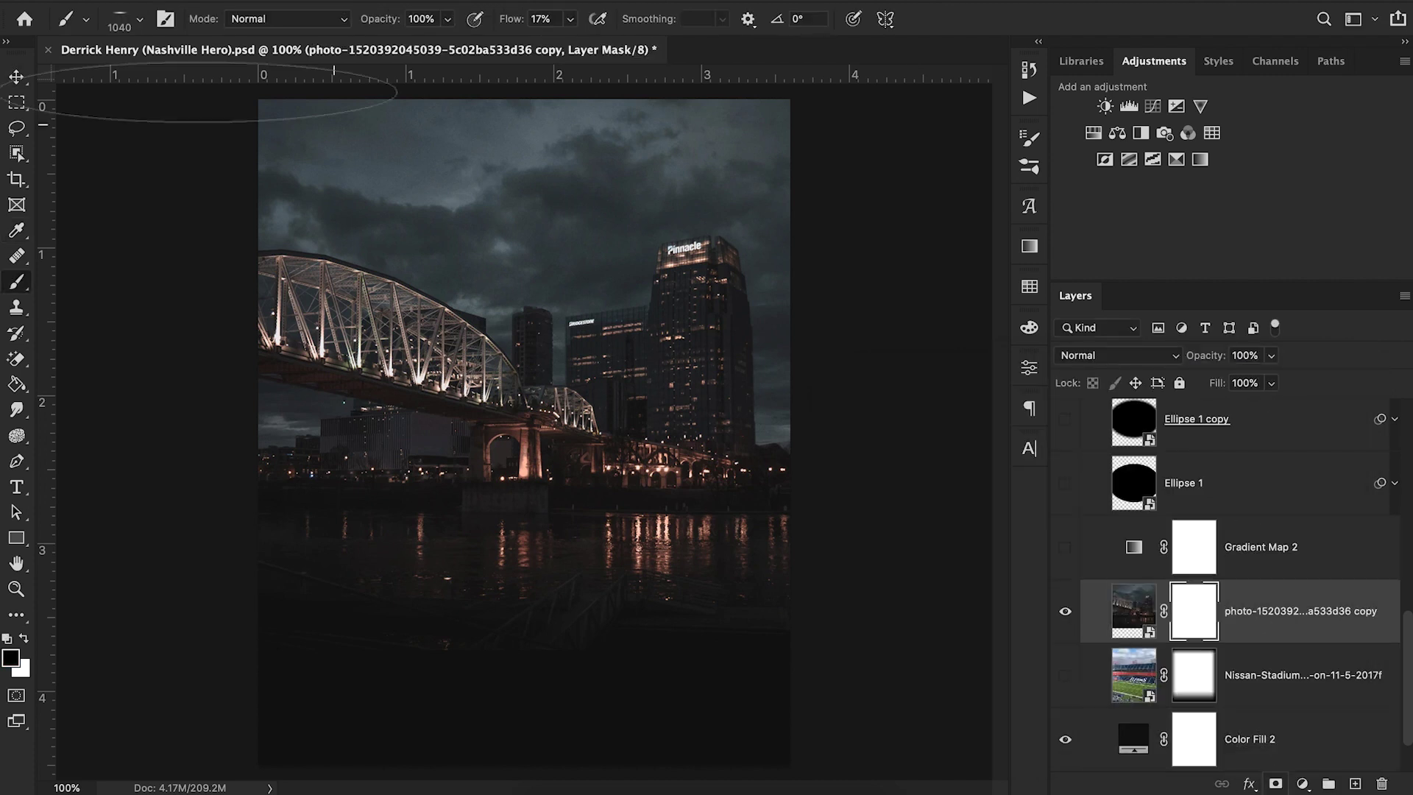
left_click(132, 30)
left_click(147, 280)
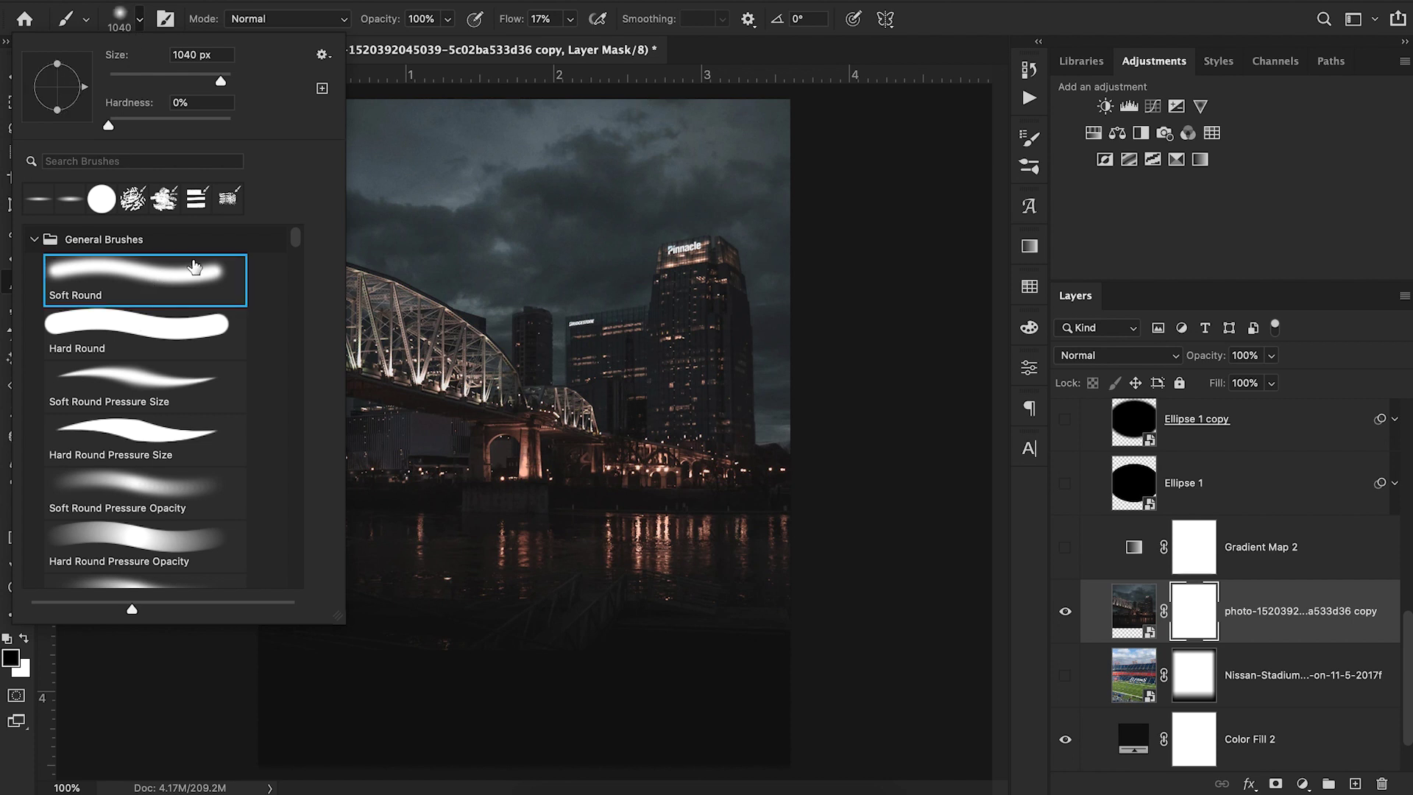
left_click_drag(220, 79, 207, 81)
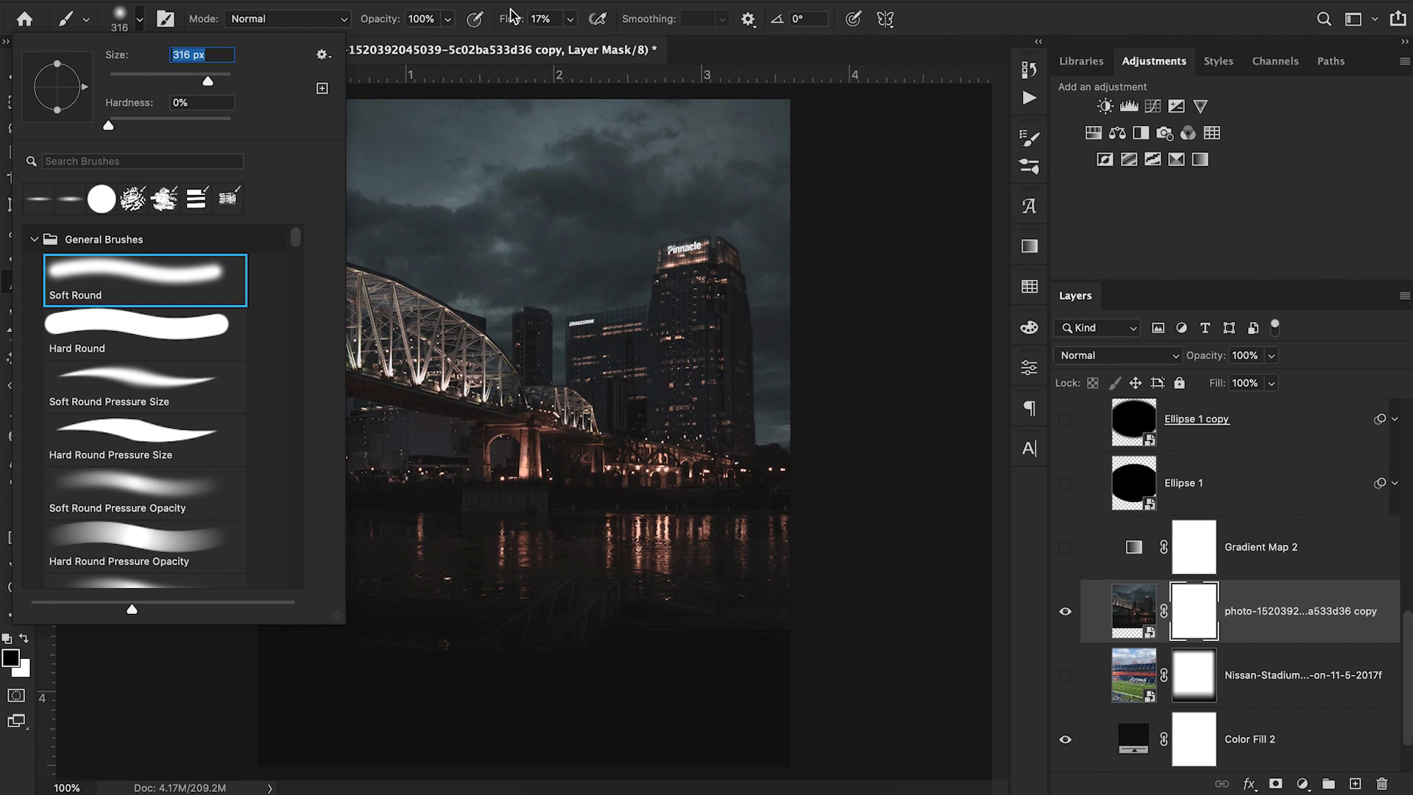
left_click(570, 20)
left_click(587, 42)
Paint black on the mask across the city photo copy's lower edge to fade it into the dark solid fill
mouse_move(338, 688)
left_mouse_down()
mouse_move(251, 677)
mouse_move(849, 662)
mouse_move(543, 670)
mouse_move(240, 649)
mouse_move(389, 660)
mouse_move(192, 609)
left_mouse_up()
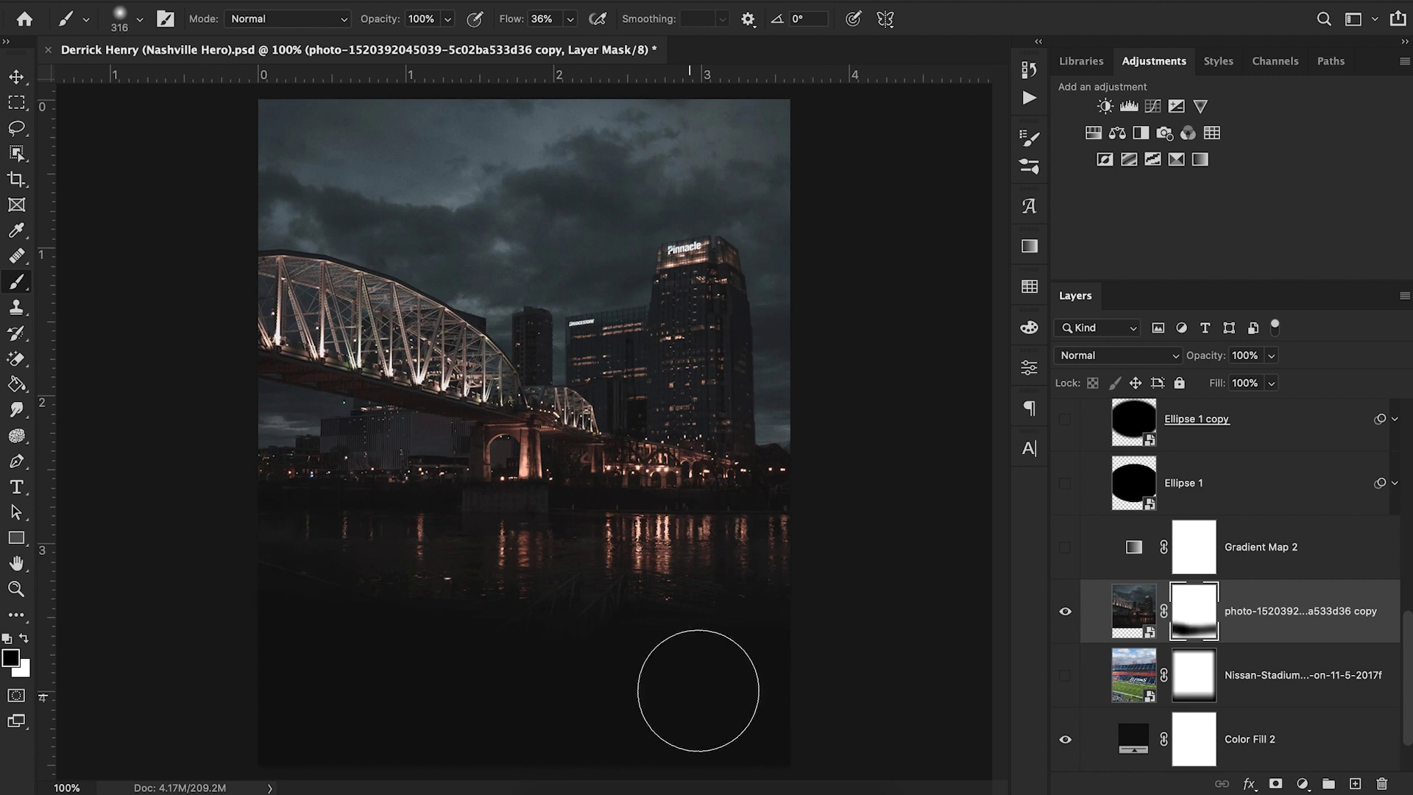
left_click_drag(342, 600, 846, 650)
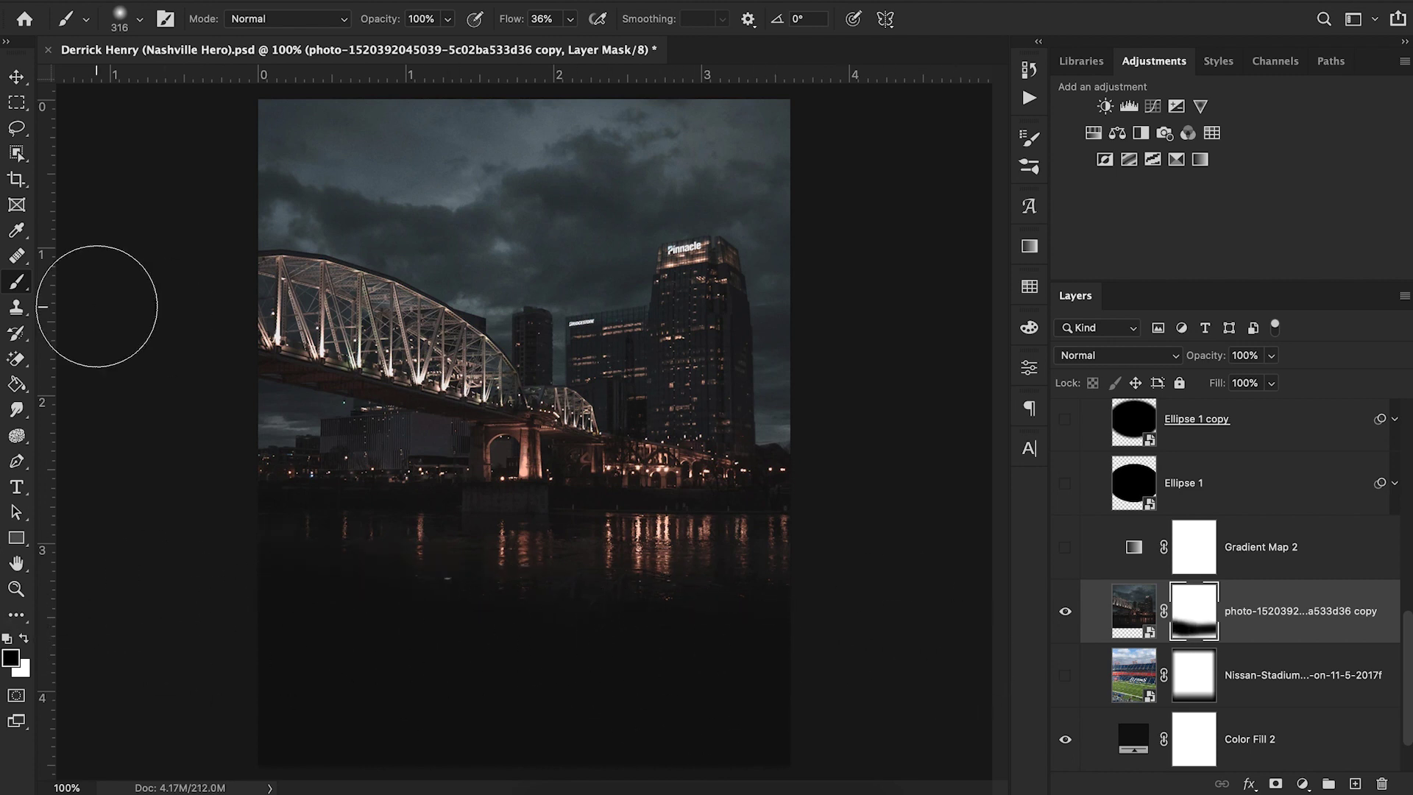
left_click(16, 76)
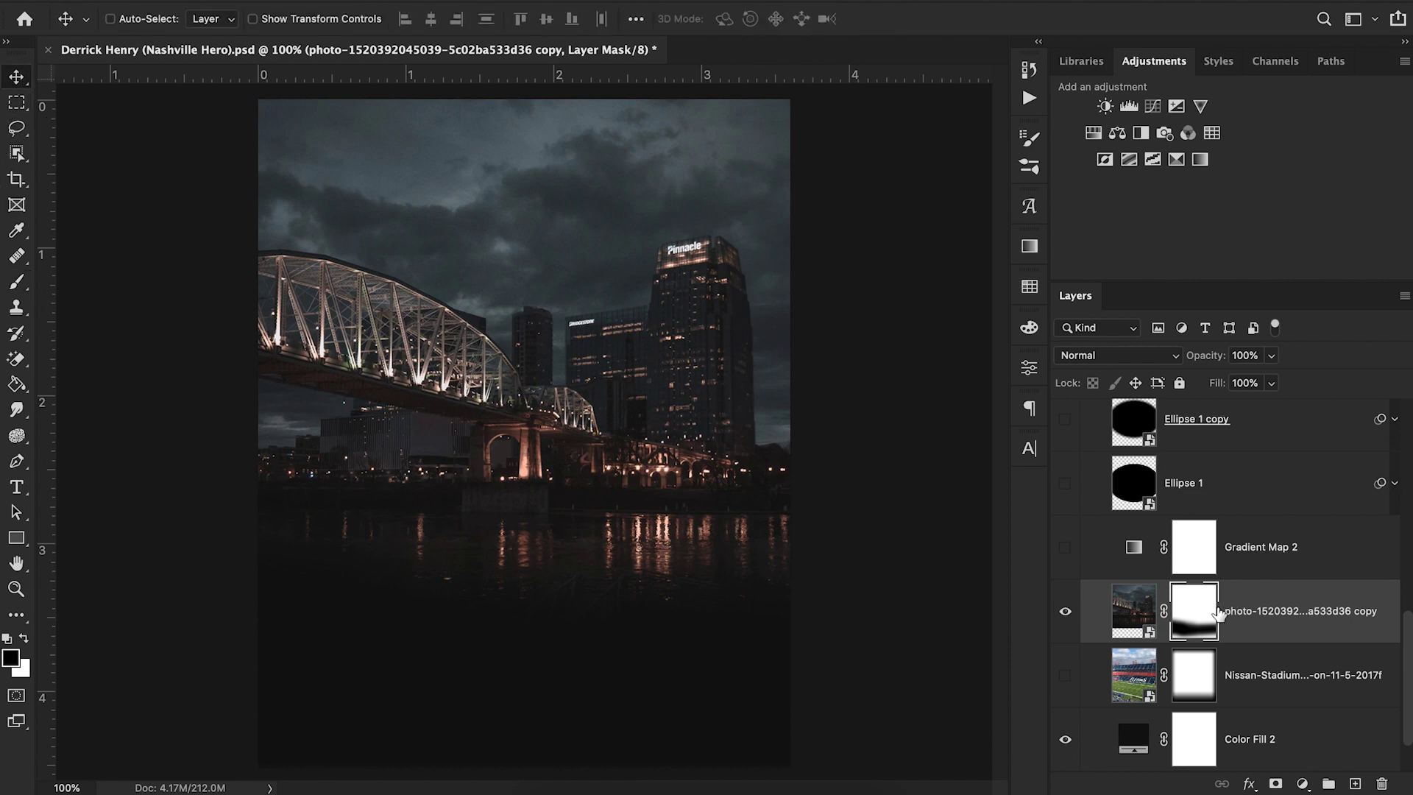
Show Gradient Map 2 above the city photo copy and try lower fill values, ending back at 100%
scroll(1218, 612, "up", 1)
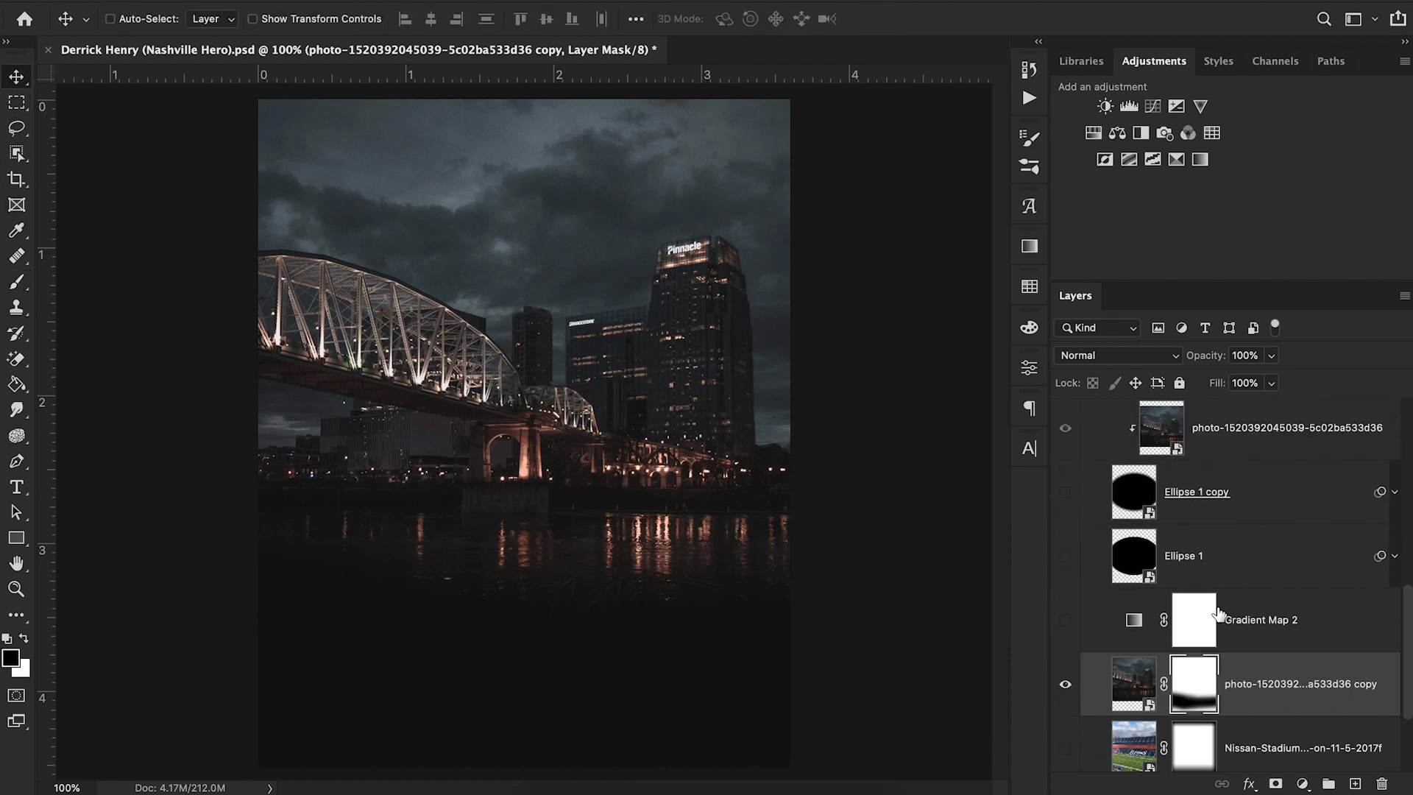
scroll(1251, 600, "down", 2)
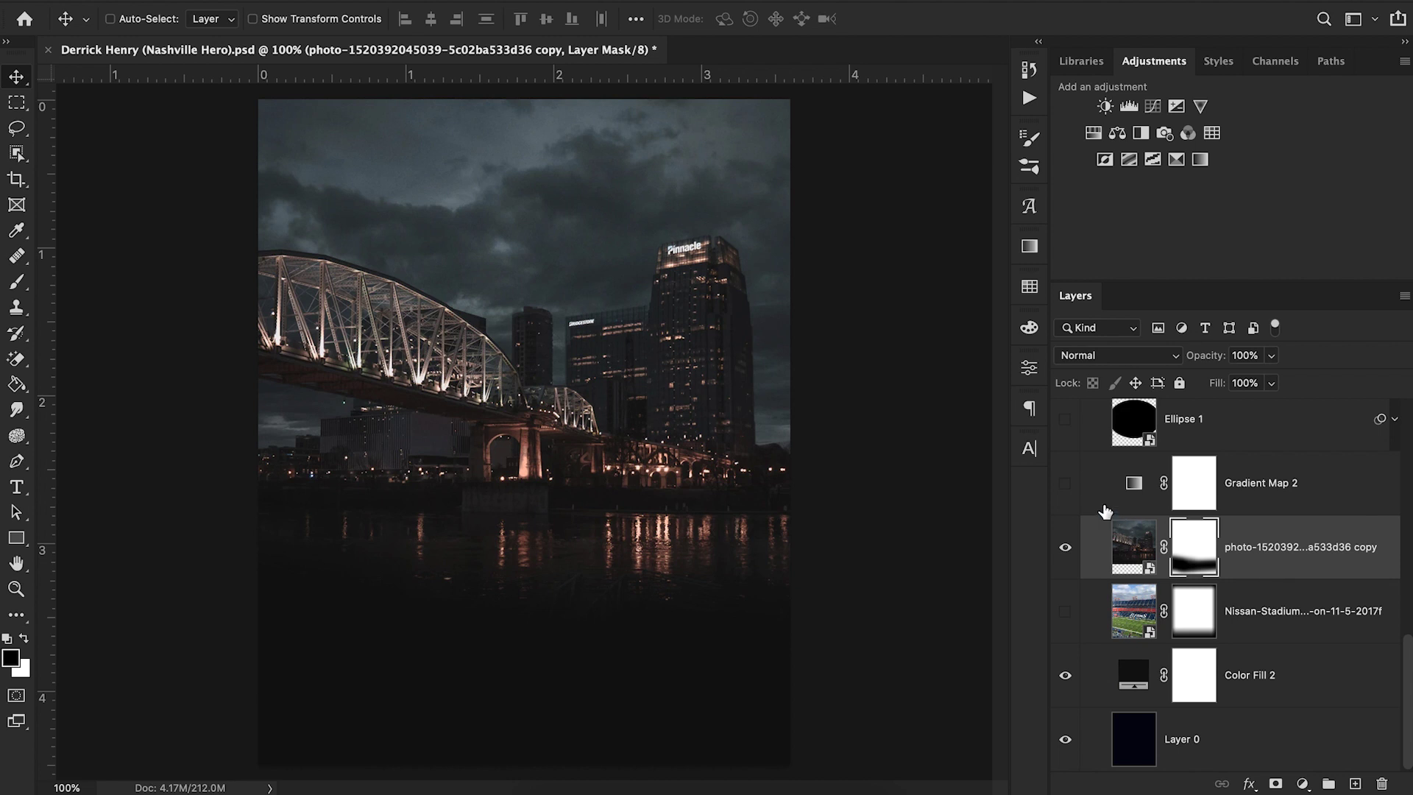
left_click(1065, 483)
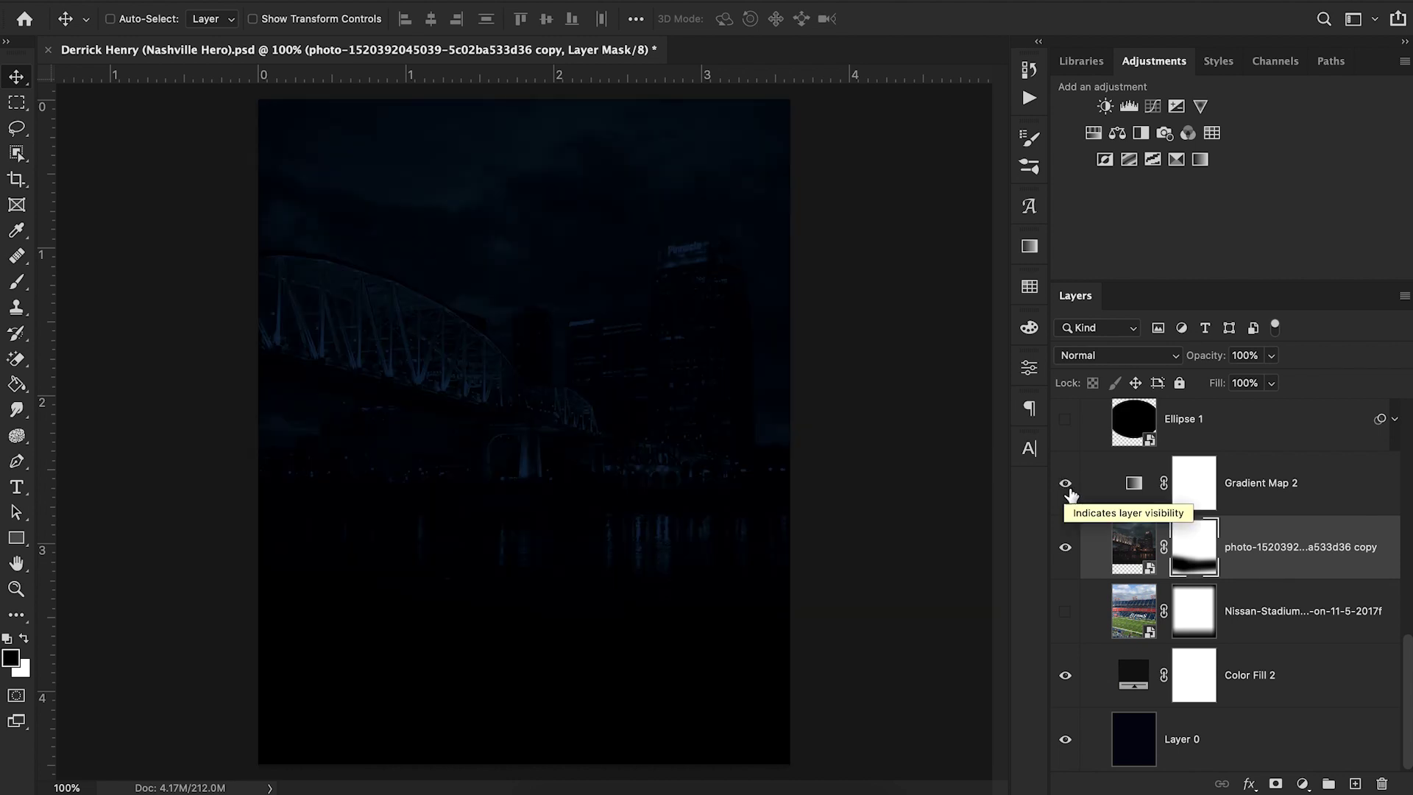
left_click(1261, 487)
left_click(1270, 384)
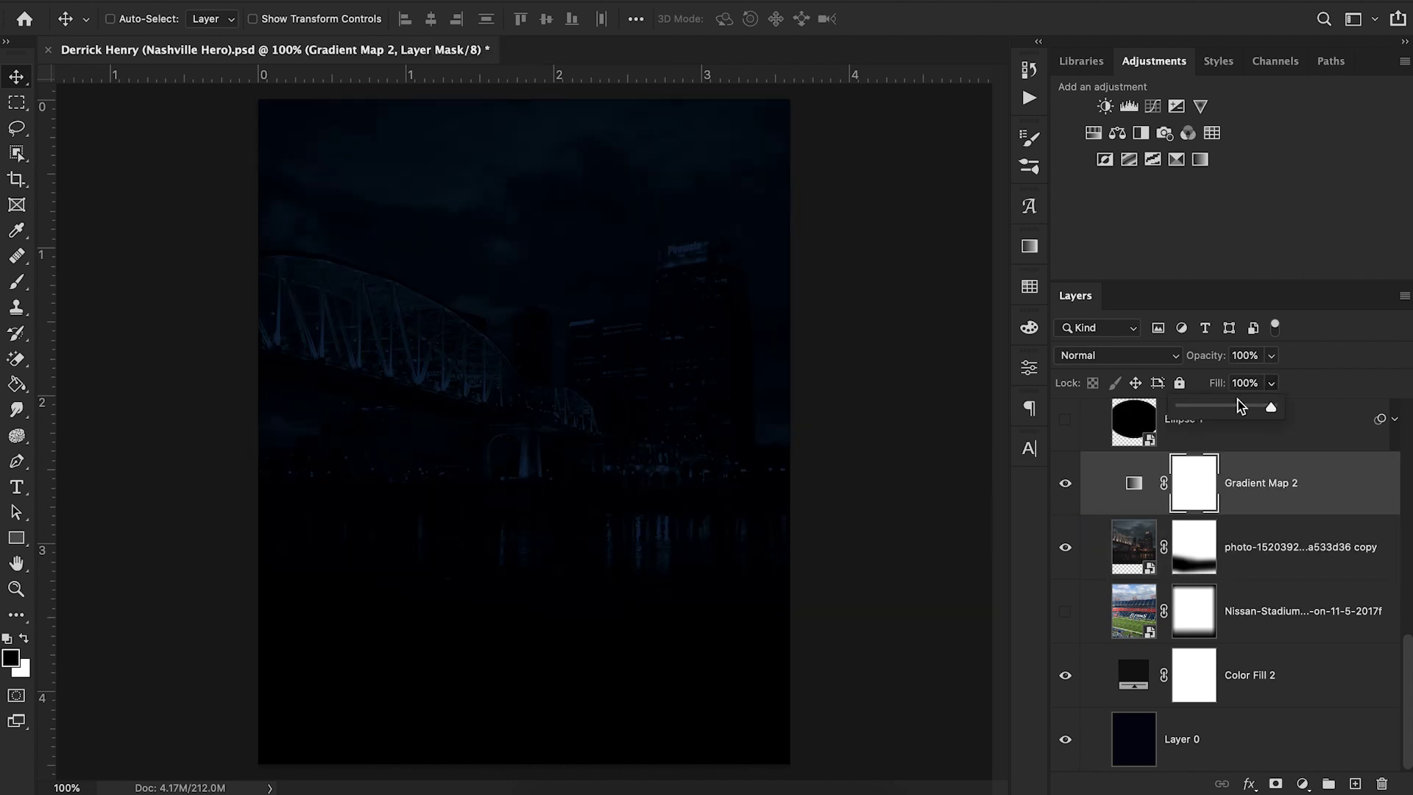
left_click_drag(1232, 410, 1292, 414)
Edit Gradient Map 2's gradient, moving the blue stop to 43% and nudging the black stop slightly inward
double_click(1134, 484)
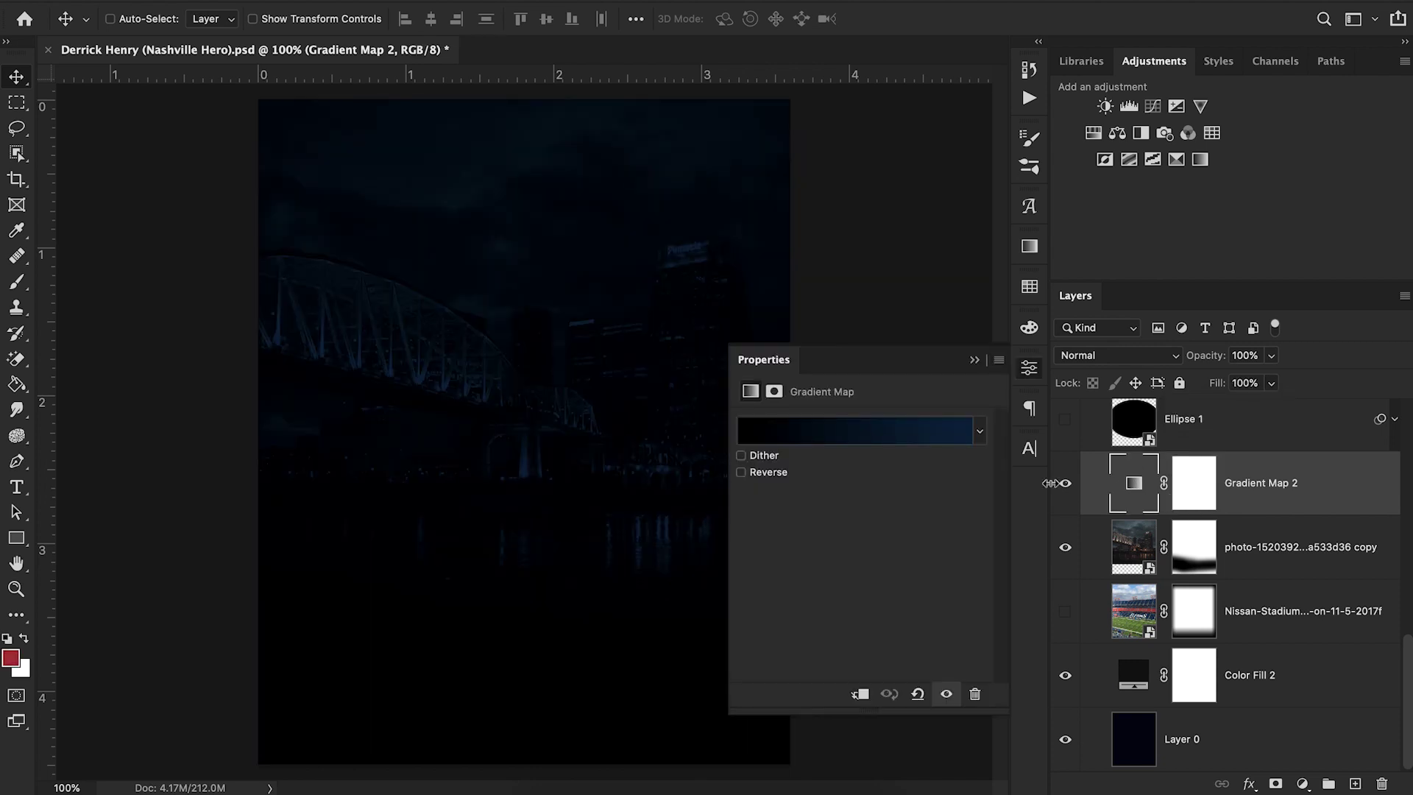
left_click(912, 437)
left_click_drag(1381, 507, 1004, 503)
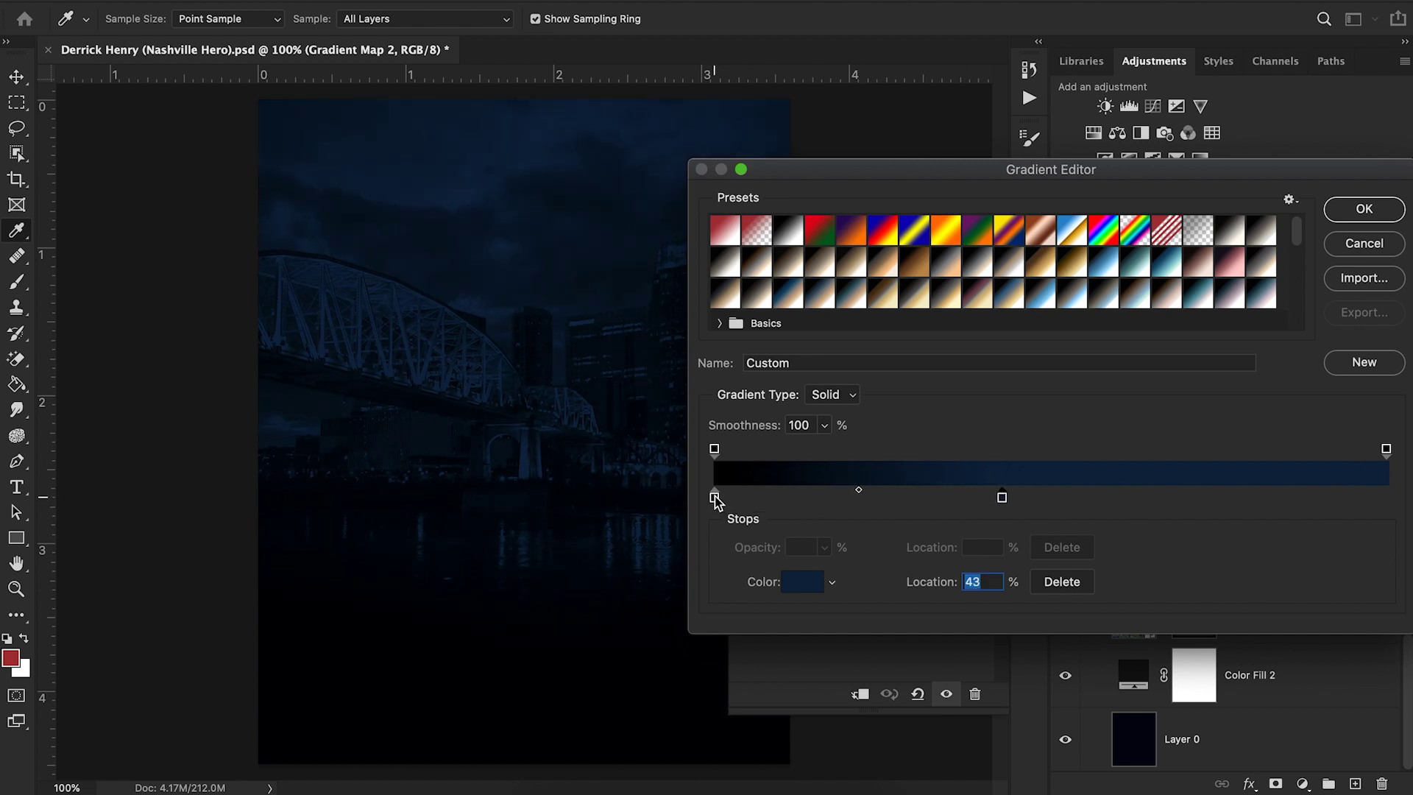
left_click_drag(715, 500, 736, 502)
left_click(1363, 214)
left_click(974, 359)
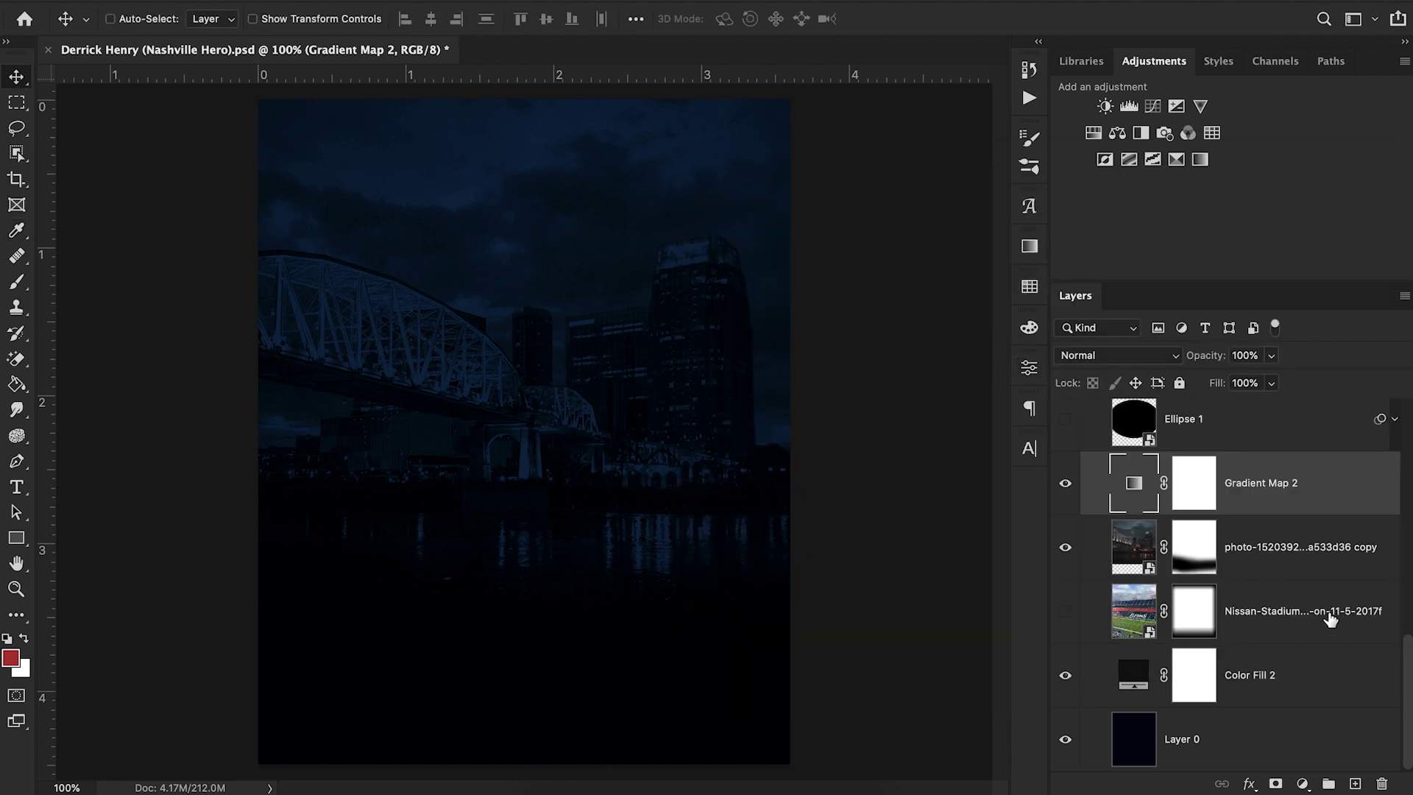
Show the Face group and expand it to reach its clipped adjustment layers
scroll(1257, 519, "up", 3)
scroll(1257, 519, "up", 2)
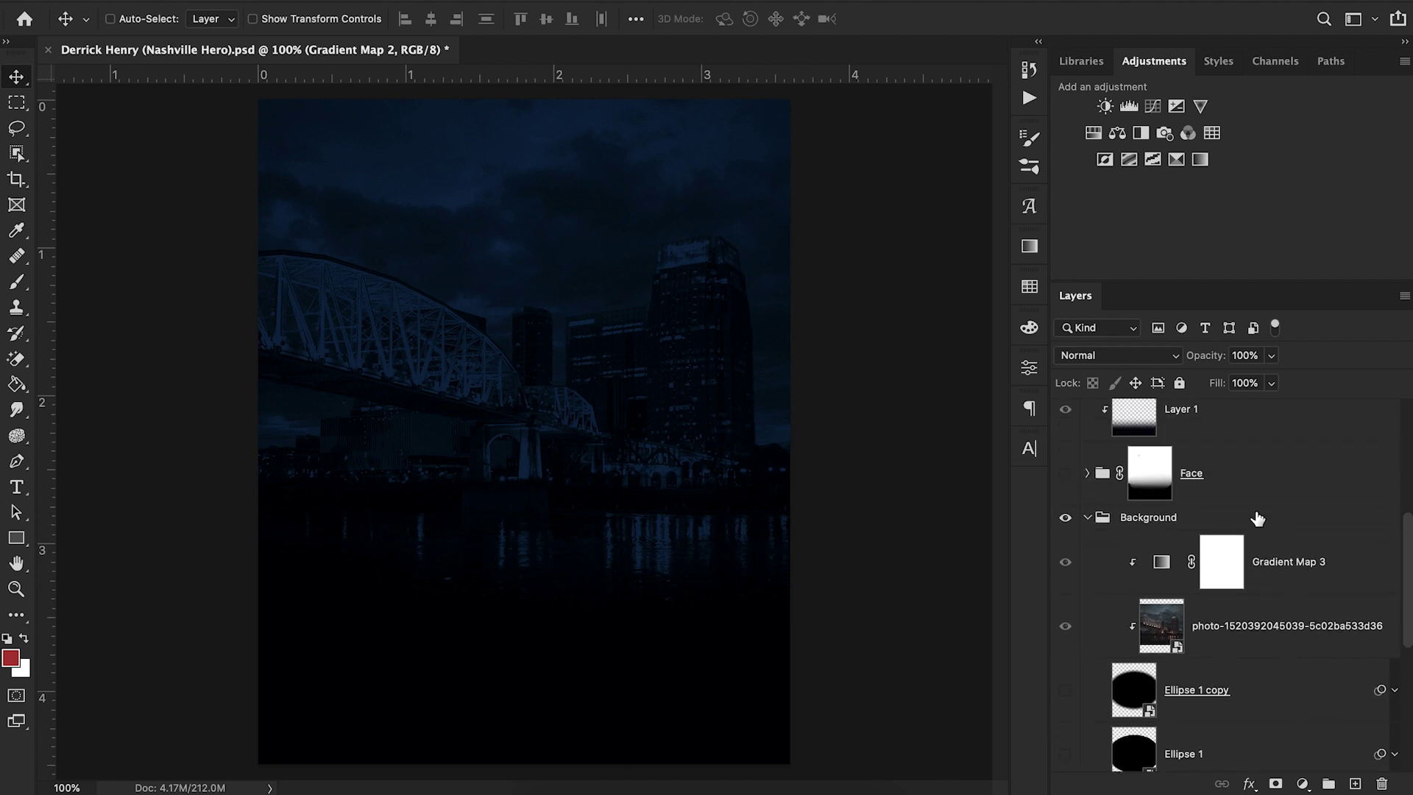
scroll(1257, 519, "up", 1)
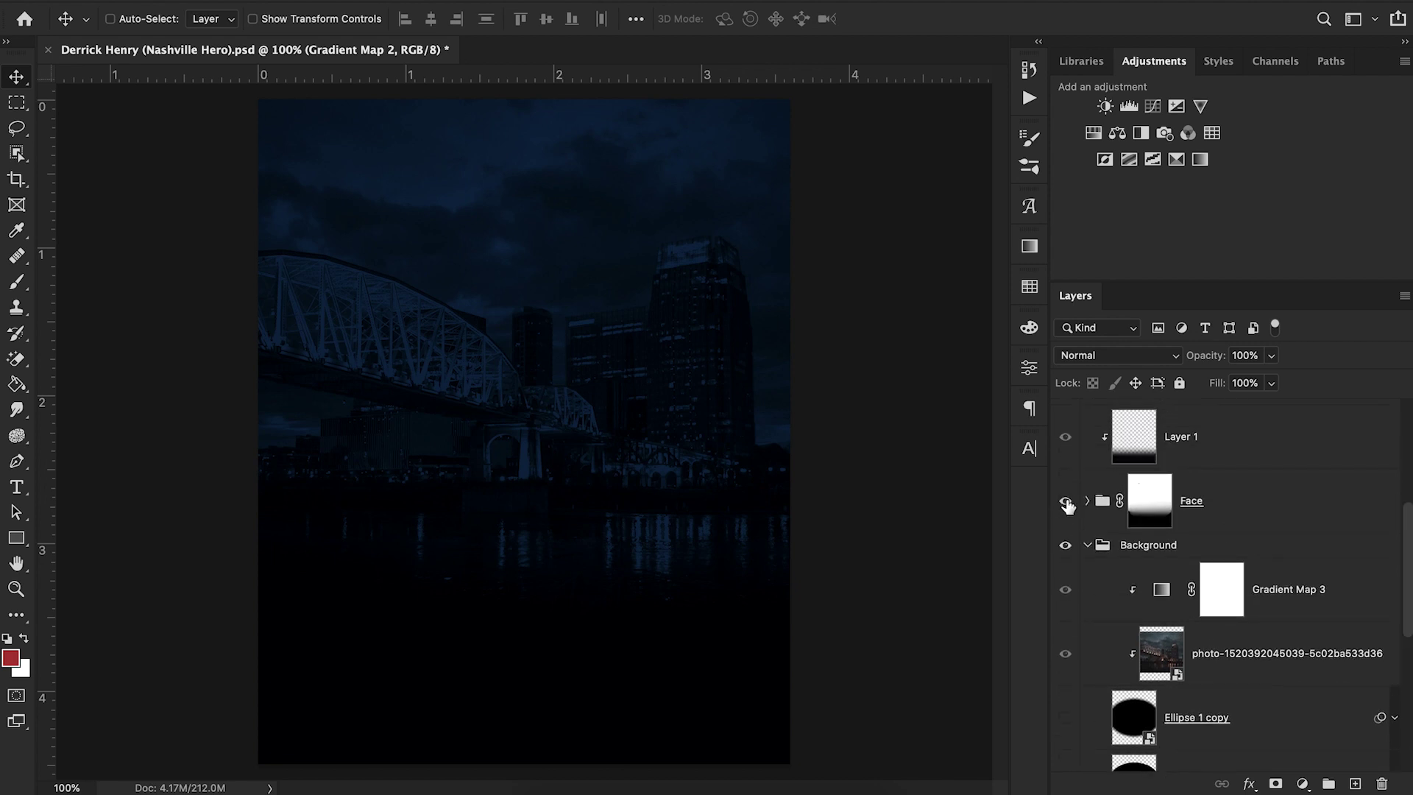
left_click(1066, 501)
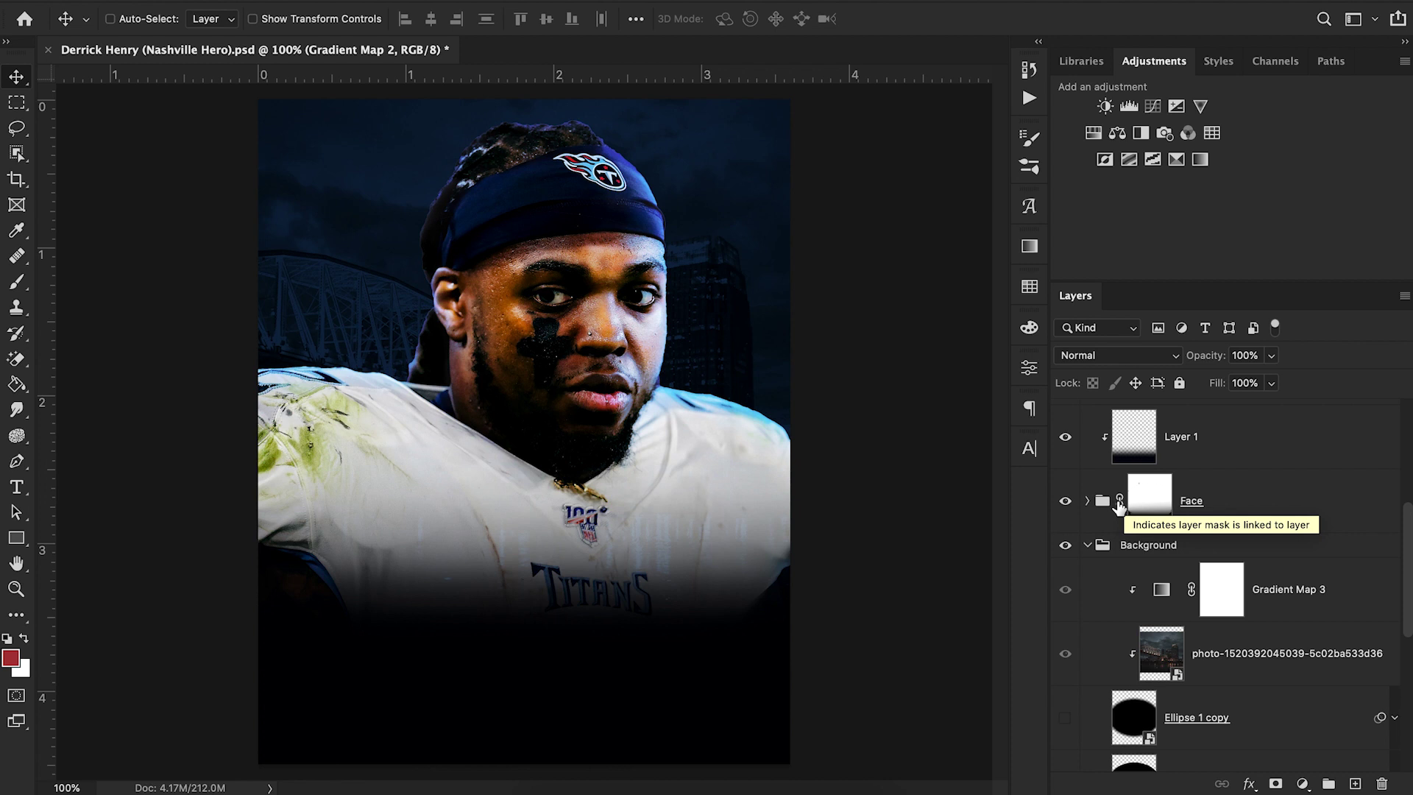
left_click(1087, 500)
scroll(1191, 571, "down", 2)
scroll(1192, 570, "down", 1)
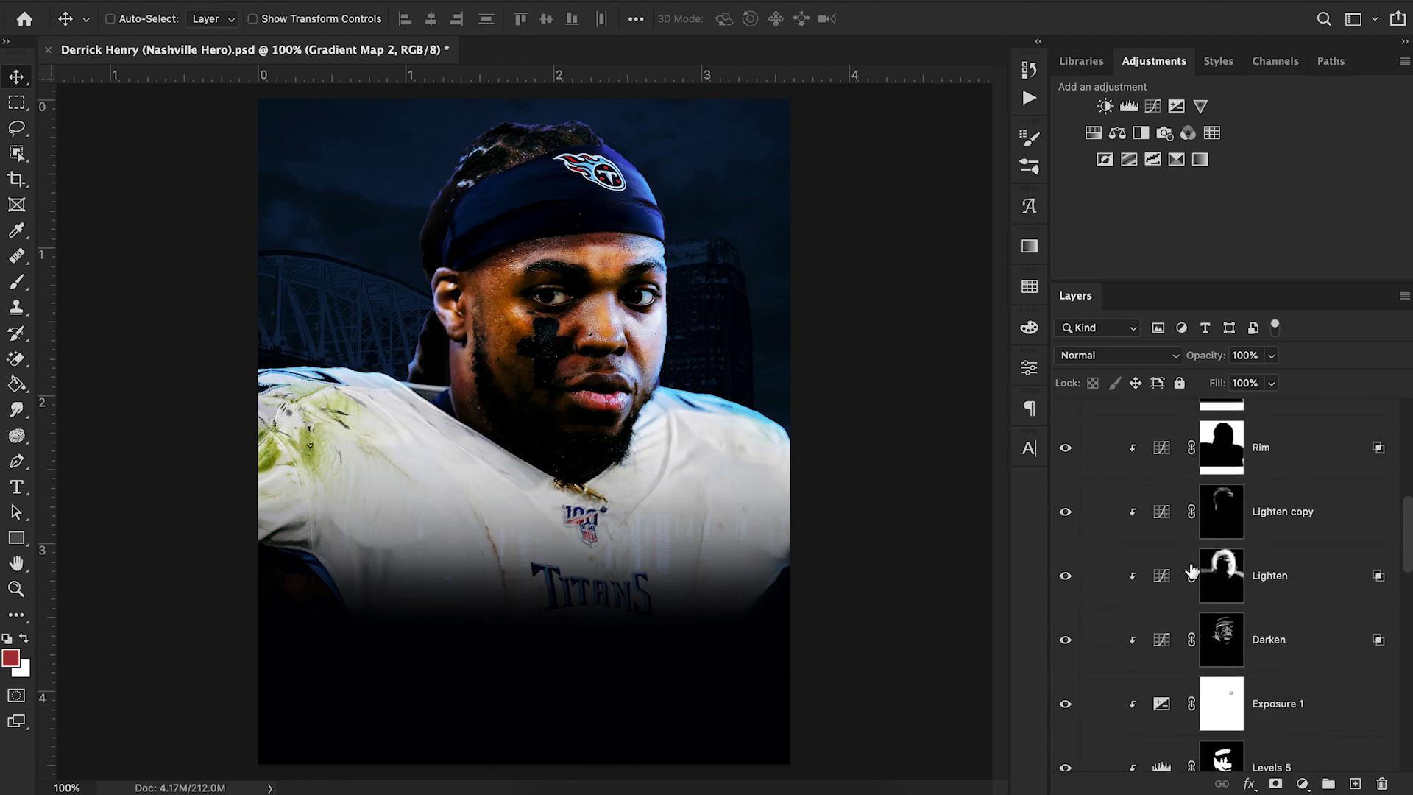
scroll(1192, 567, "up", 3)
Hide both Rim curves, Lighten copy and Lighten in the Face group
left_click(1065, 553)
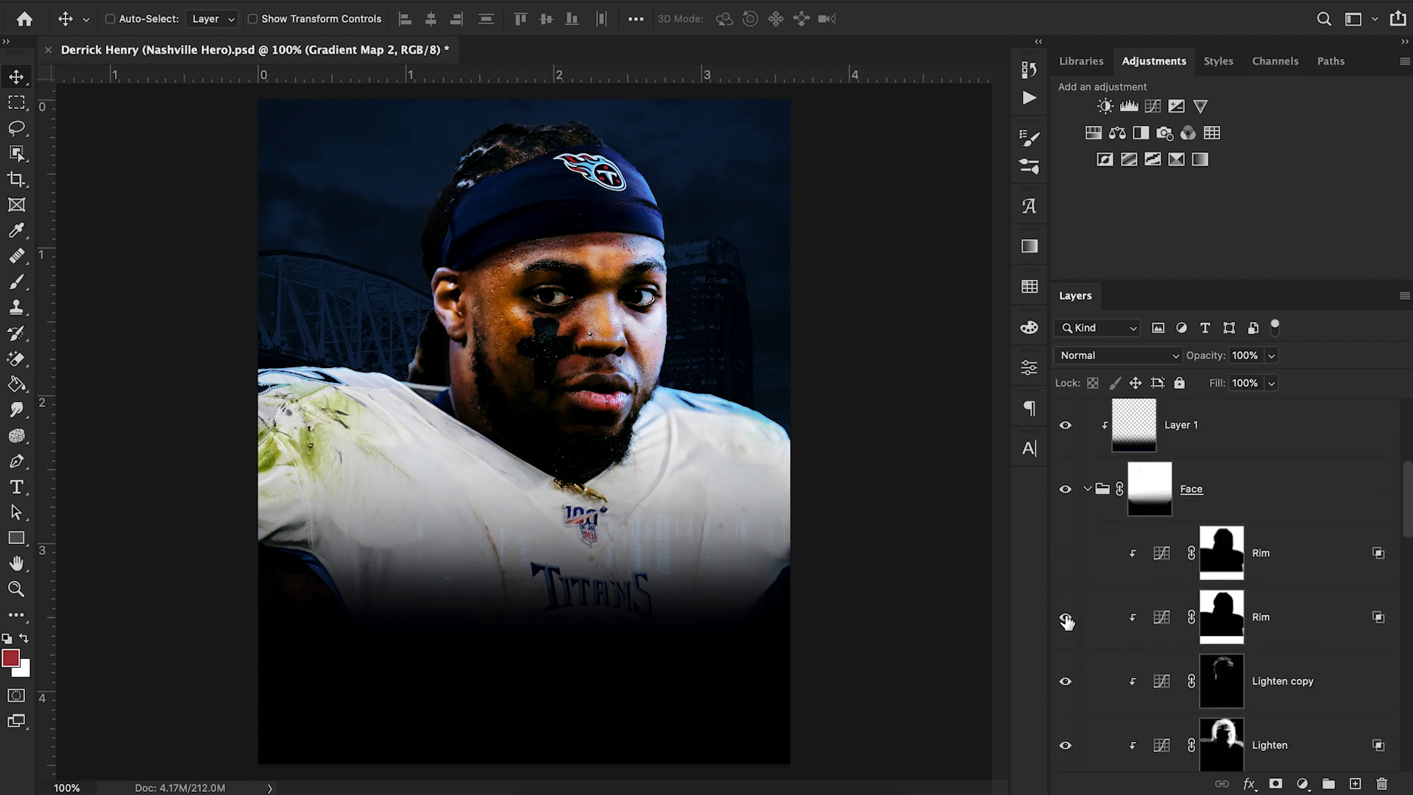
left_click(1064, 616)
scroll(1067, 621, "down", 2)
left_click(1065, 566)
left_click(1065, 629)
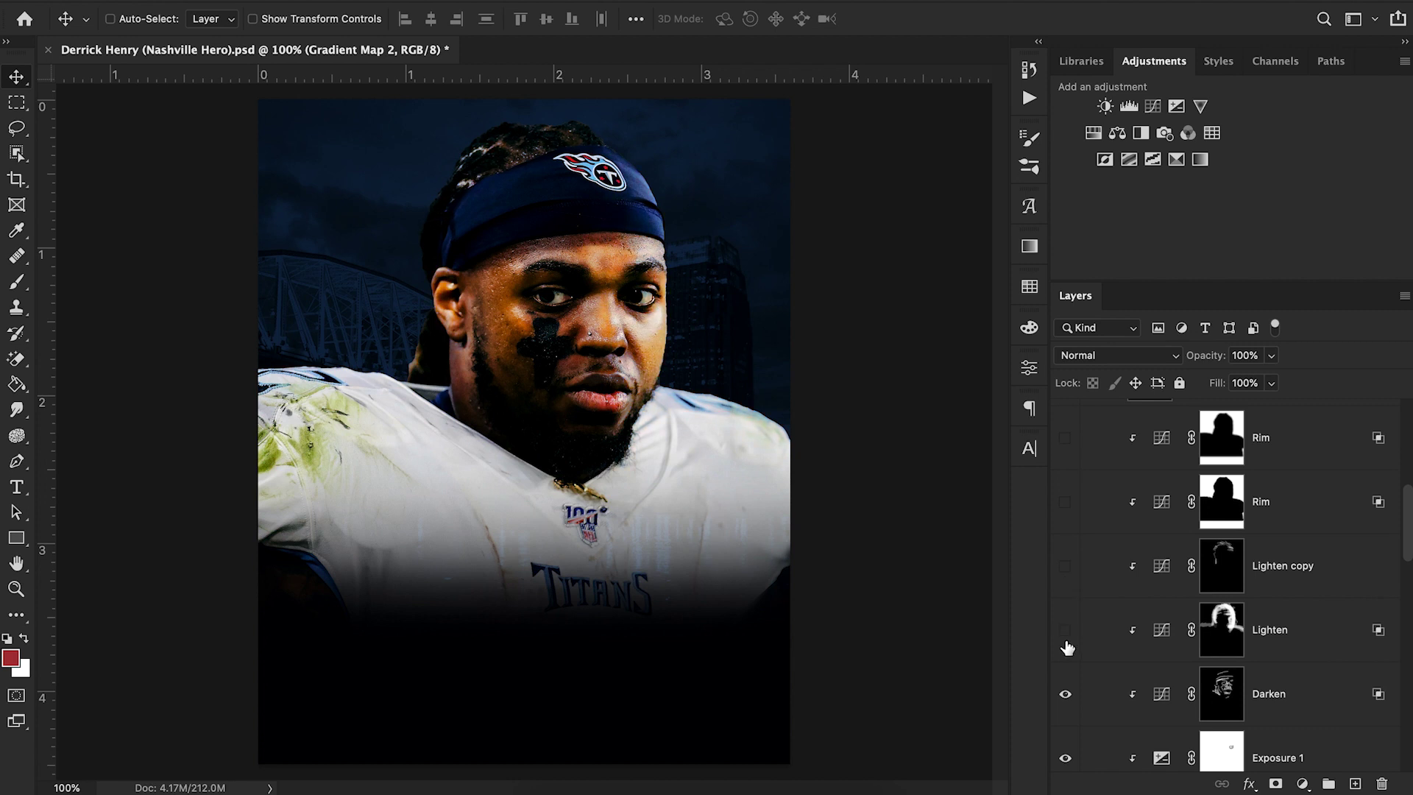
Hide the Darken, Exposure 1, Levels 5 and Selective Color 2 adjustments in the Face group
scroll(1067, 625, "down", 2)
left_click(1064, 590)
left_click(1064, 654)
scroll(1067, 666, "down", 2)
left_click(1064, 570)
left_click(1065, 629)
scroll(1064, 630, "up", 5)
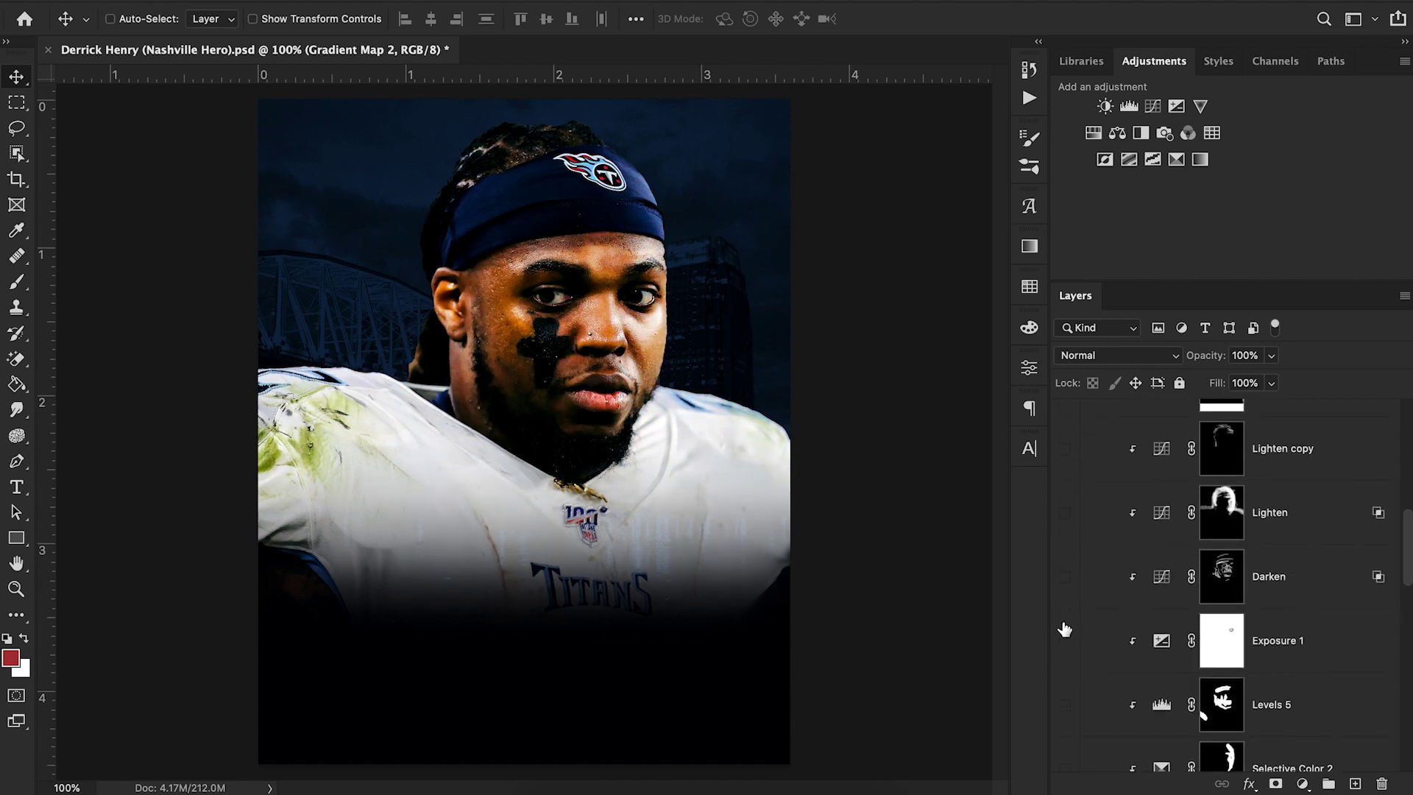
scroll(1064, 630, "down", 5)
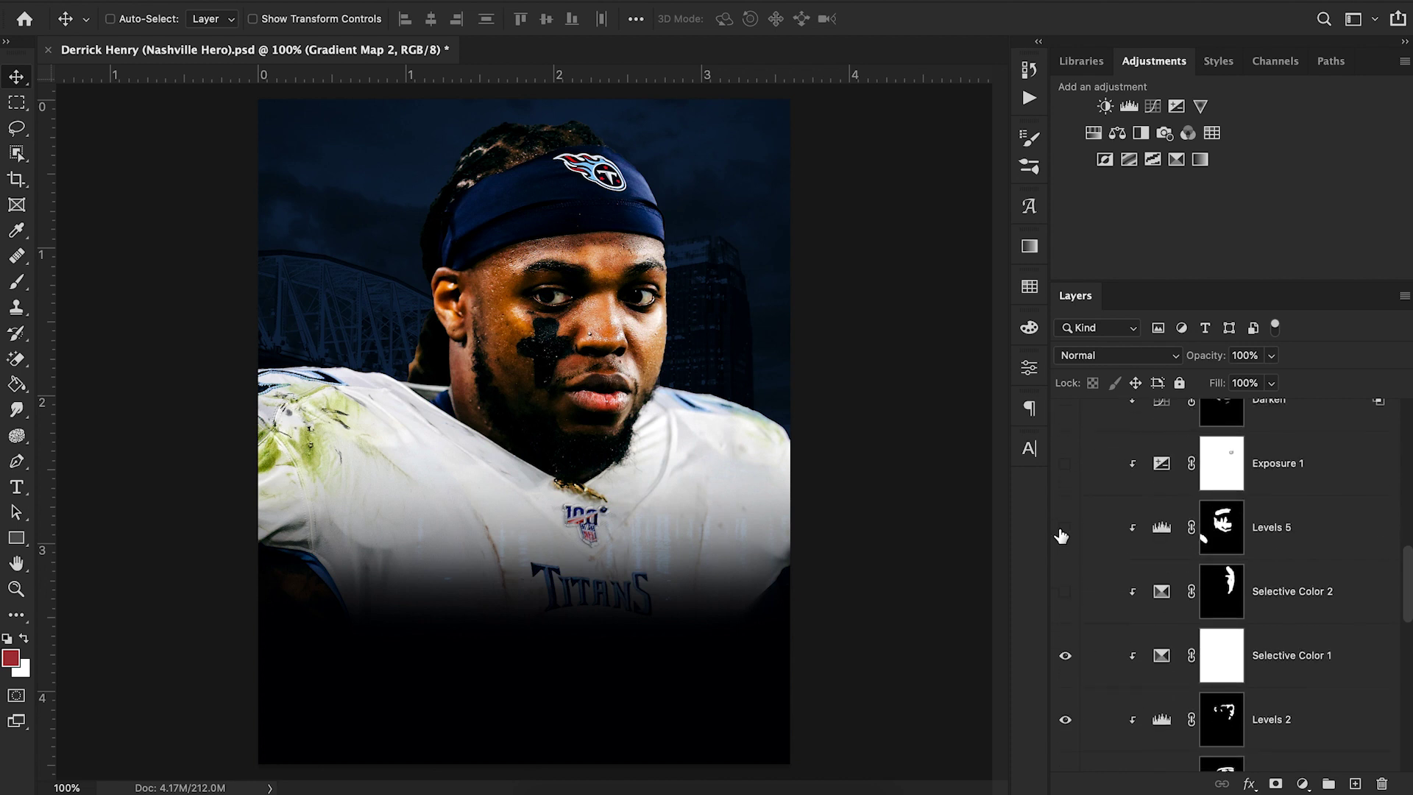
Hide the remaining Selective Color 1, Levels 2 and Levels 1 adjustments above the Face layer
scroll(1062, 586, "down", 1)
left_click(1063, 586)
left_click(1064, 645)
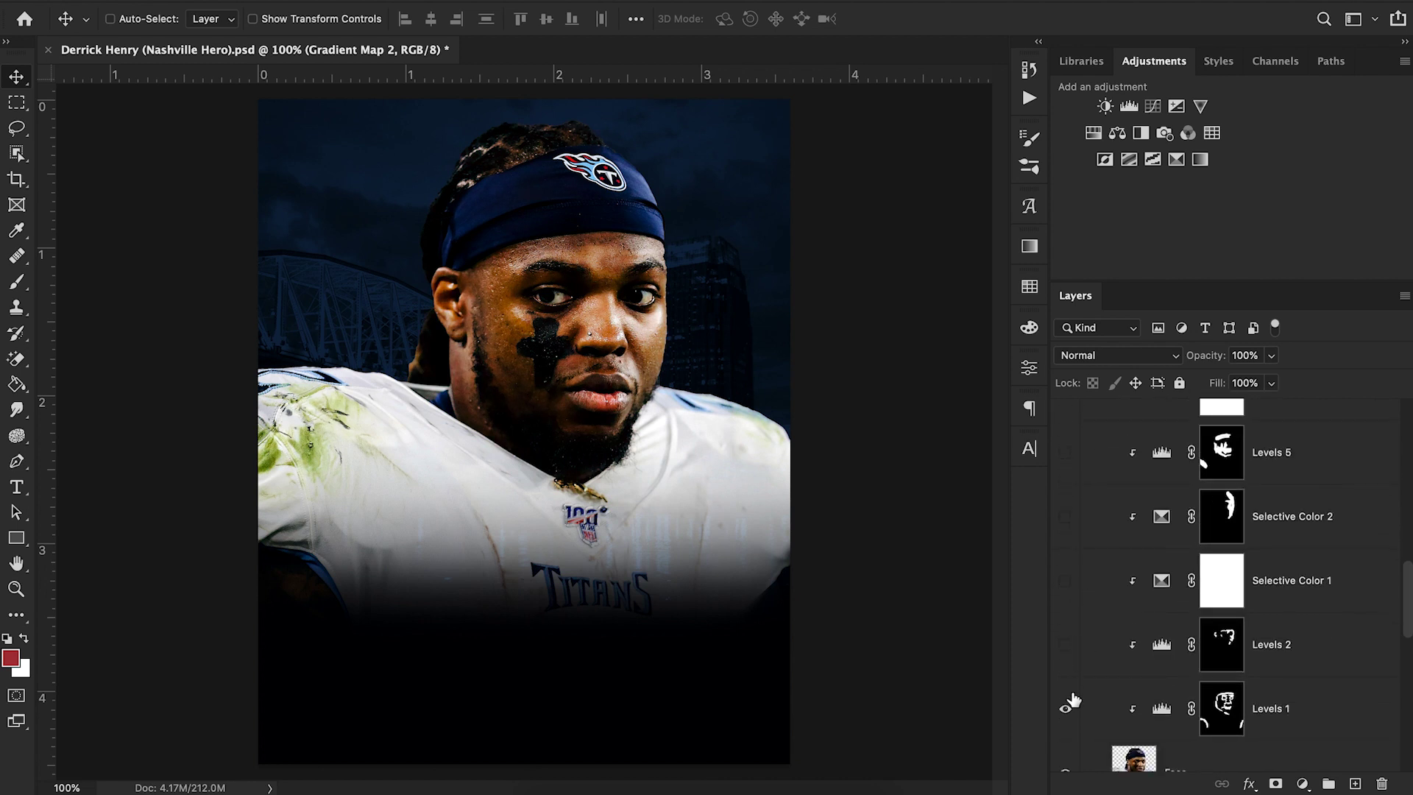
left_click(1064, 708)
Toggle the Levels 1 adjustment on and off to compare its effect on the player, leaving it hidden
scroll(1074, 722, "down", 3)
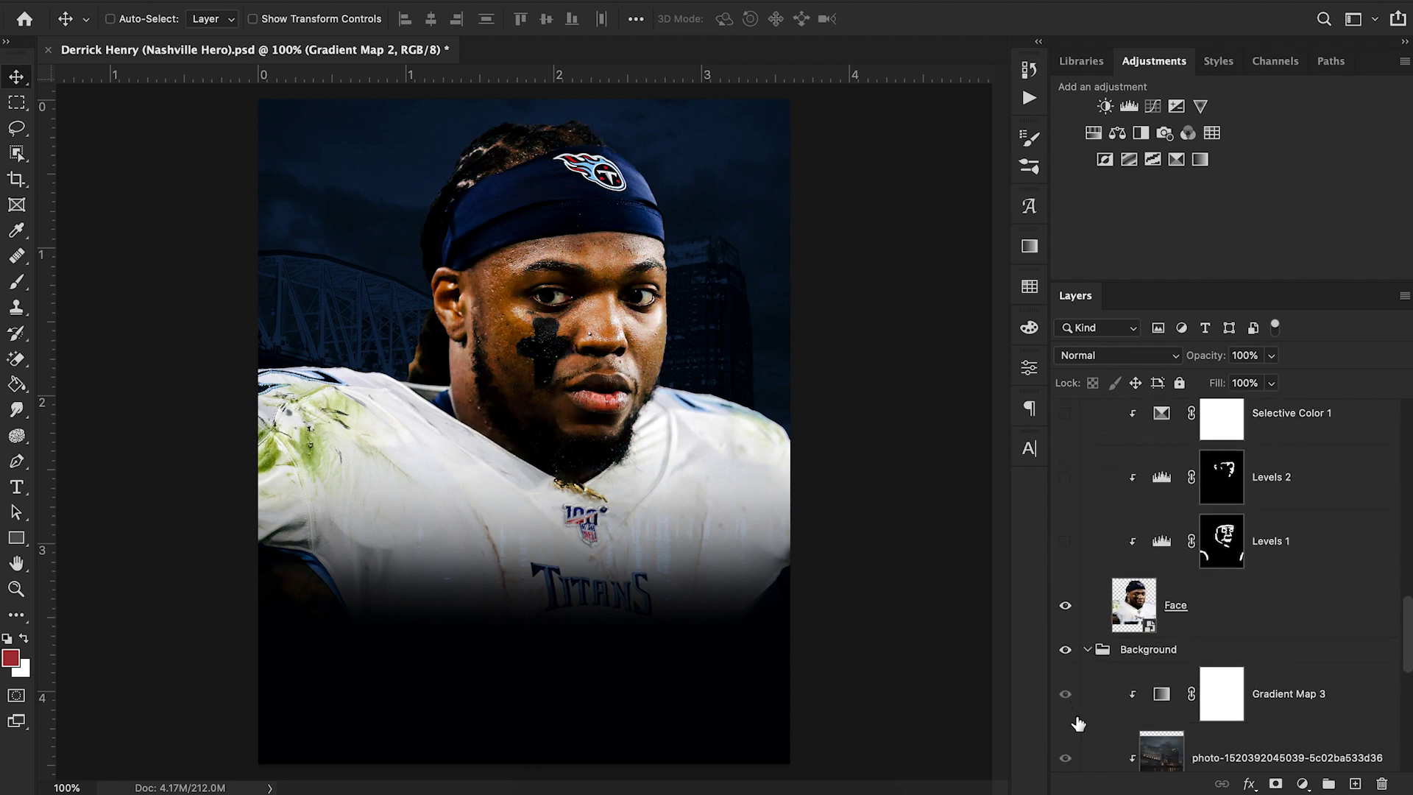
left_click(1065, 542)
left_click(1066, 544)
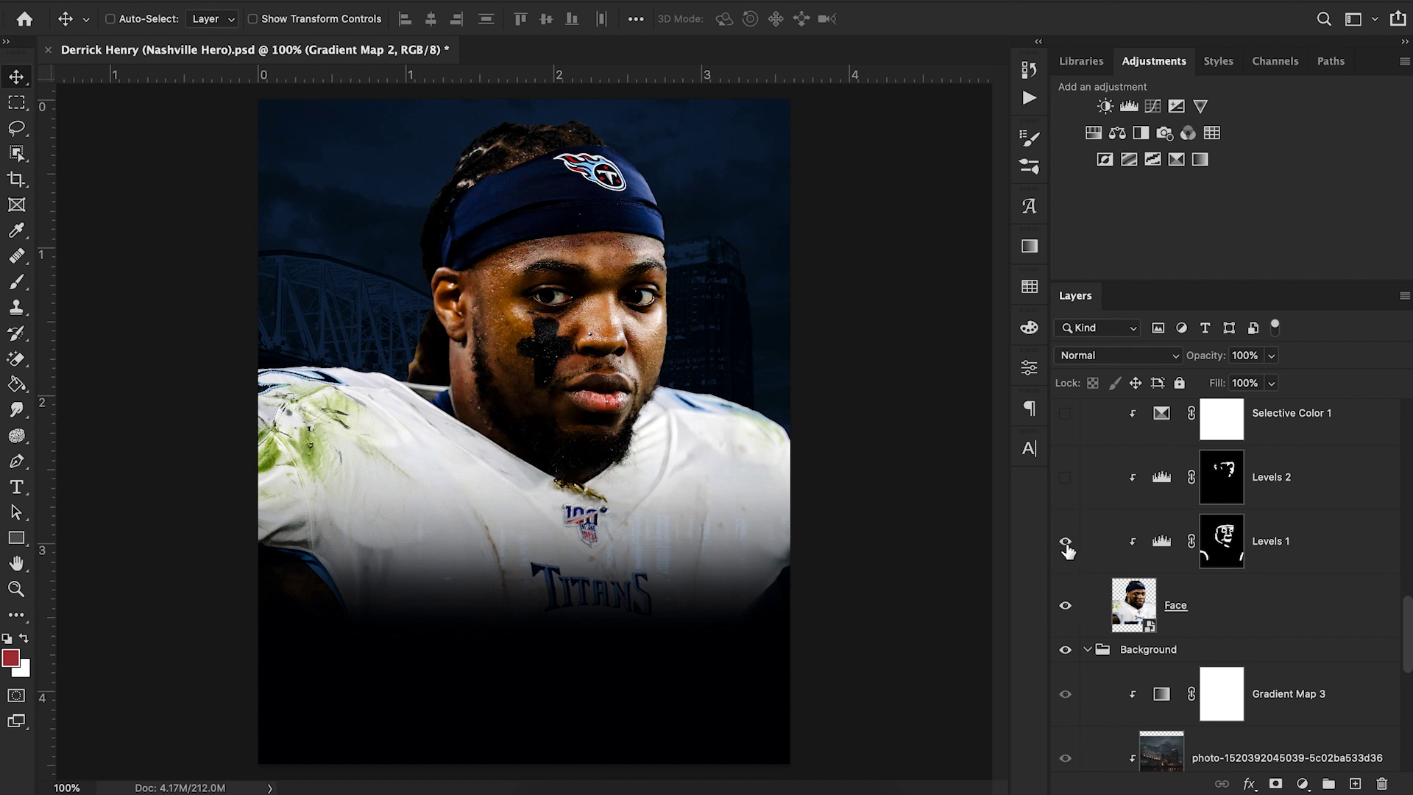
left_click(1065, 545)
Toggle the Face layer off and on, and open its smart object to examine the player cutout before closing it
scroll(1066, 549, "down", 1)
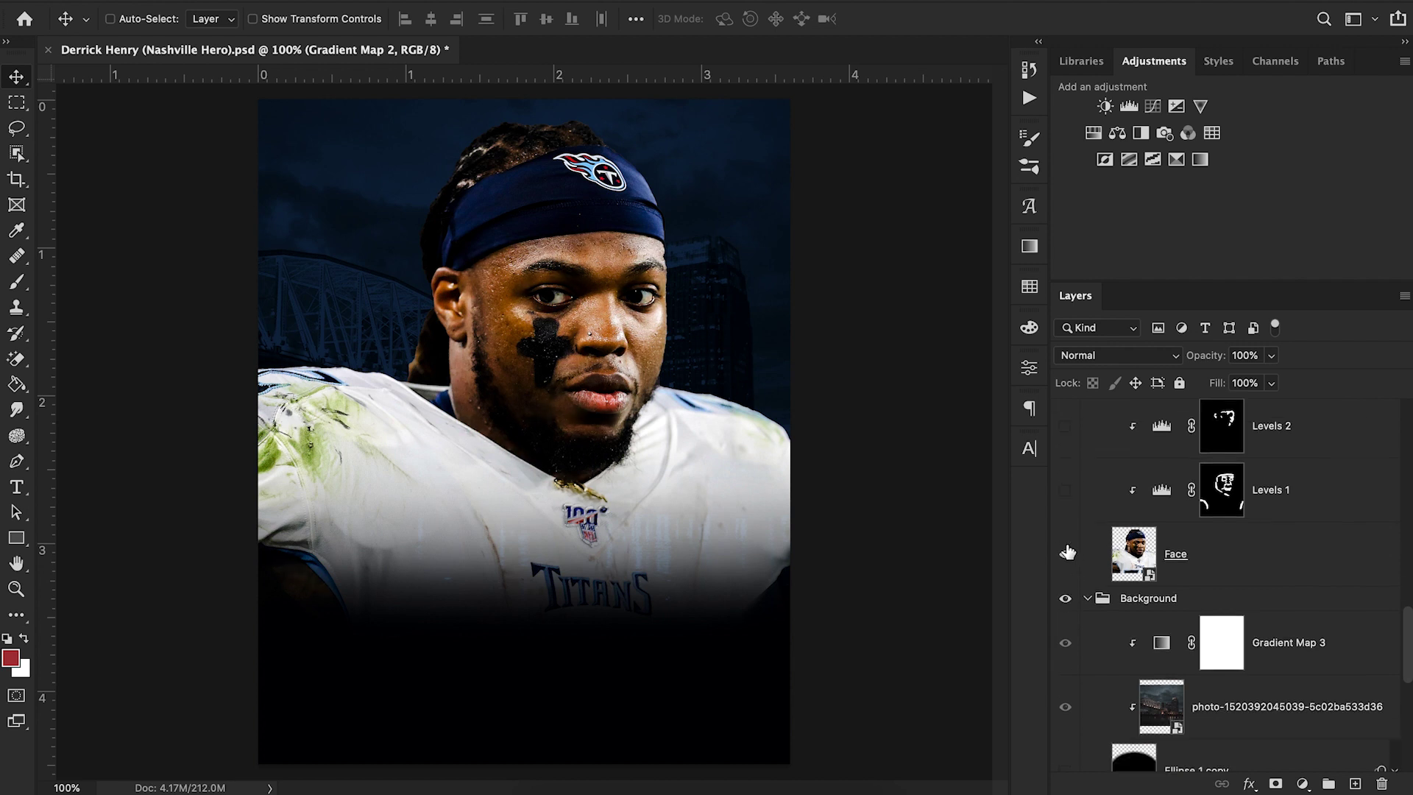
left_click(1065, 553)
left_click(1065, 555)
double_click(1145, 575)
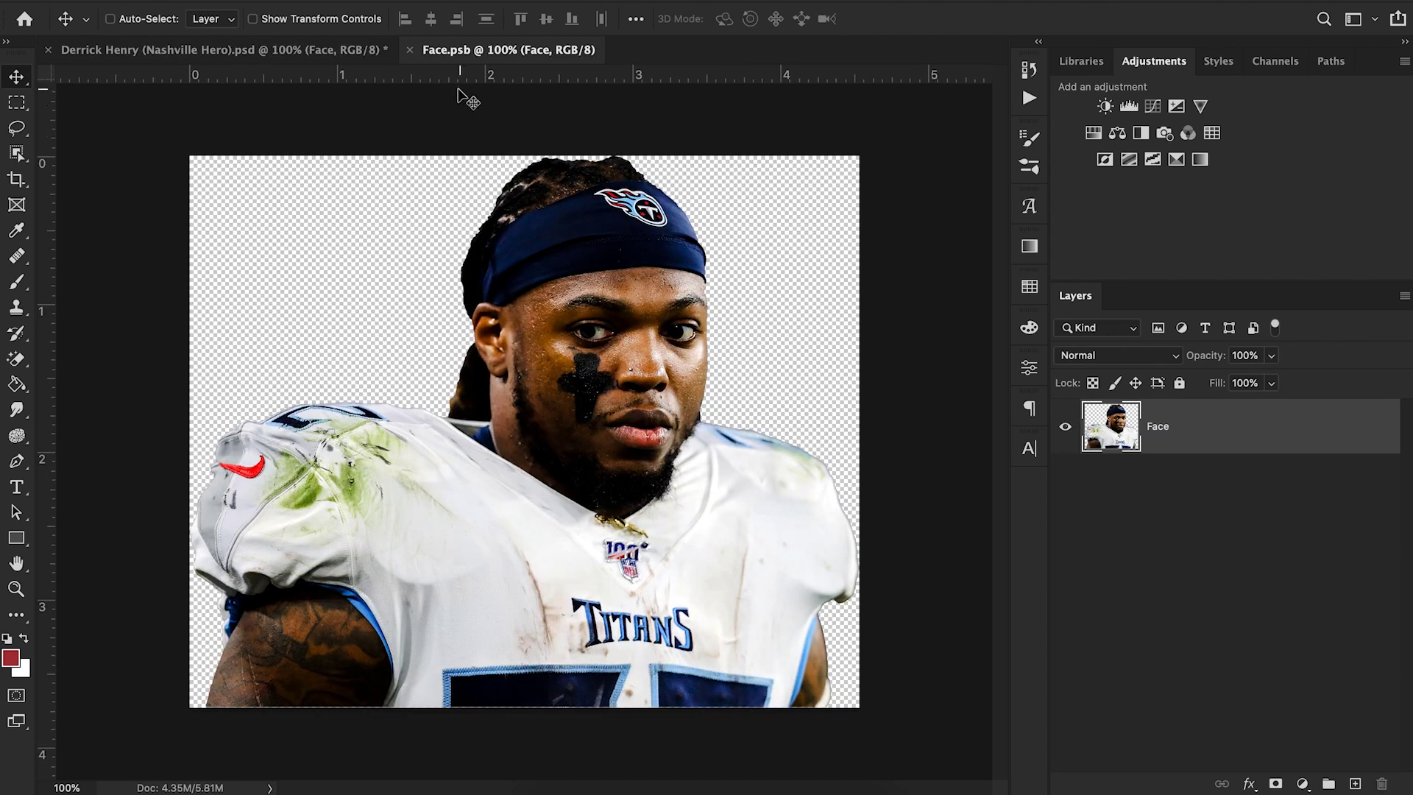
left_click(409, 49)
Disable the layer mask on the Face group
scroll(1282, 688, "up", 10)
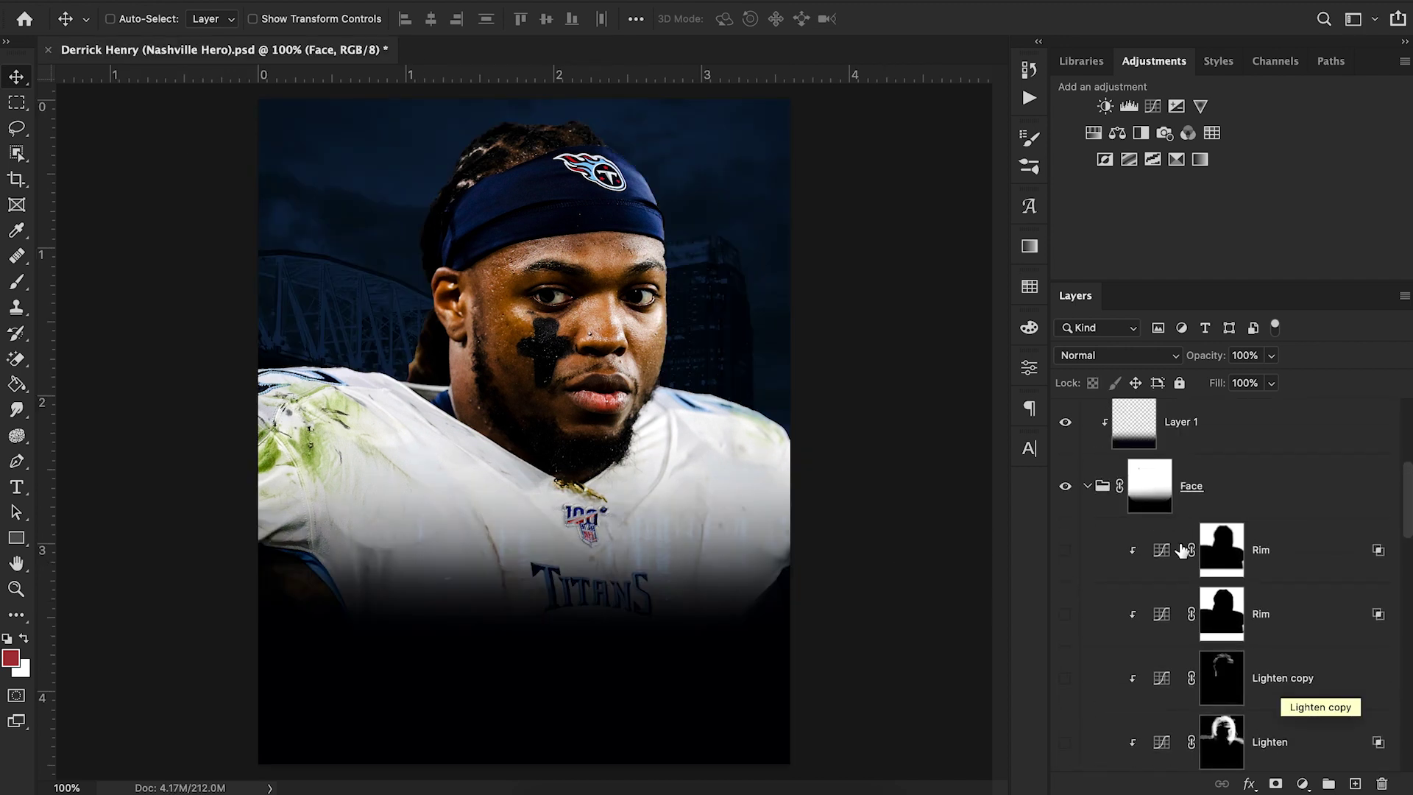
left_click(1142, 497)
right_click(1143, 498)
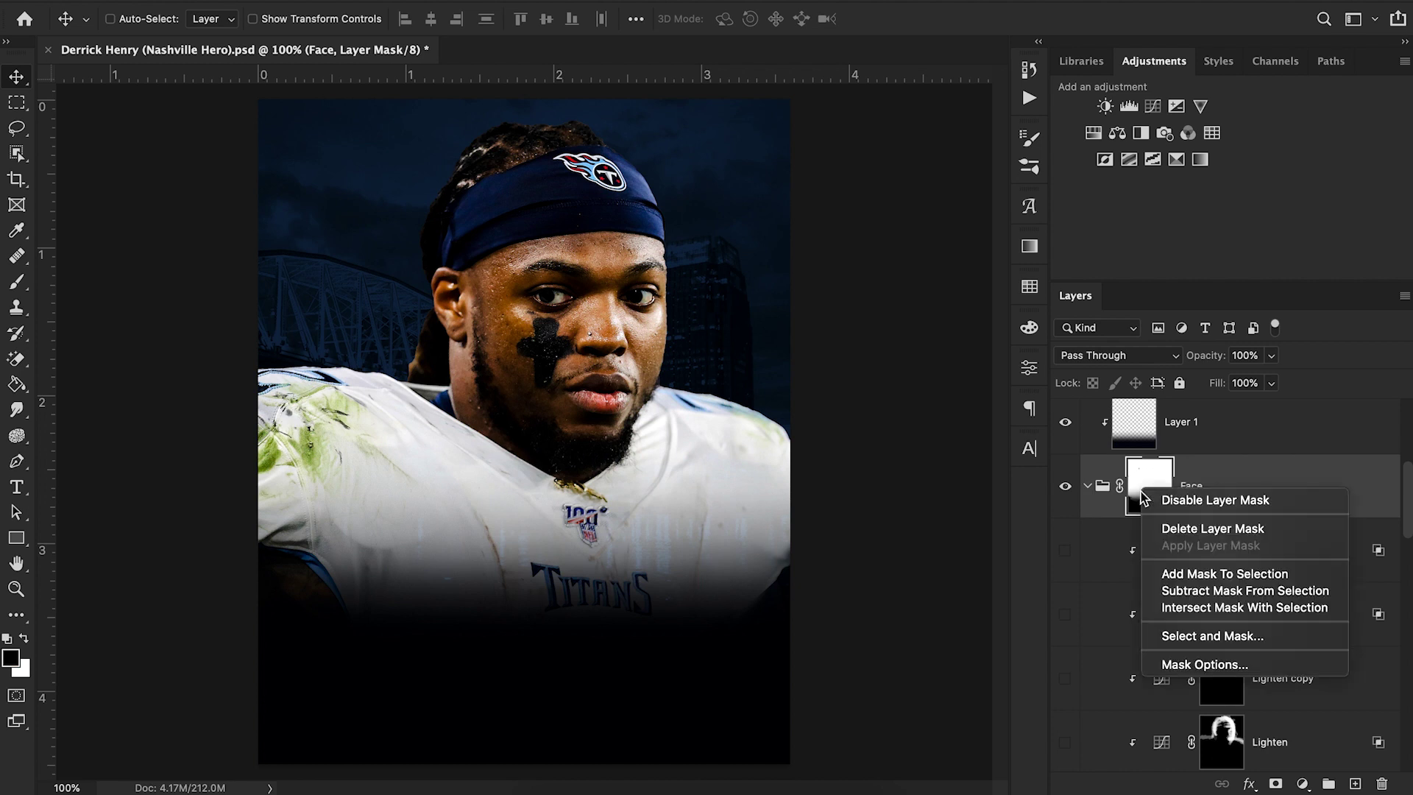
left_click(1207, 502)
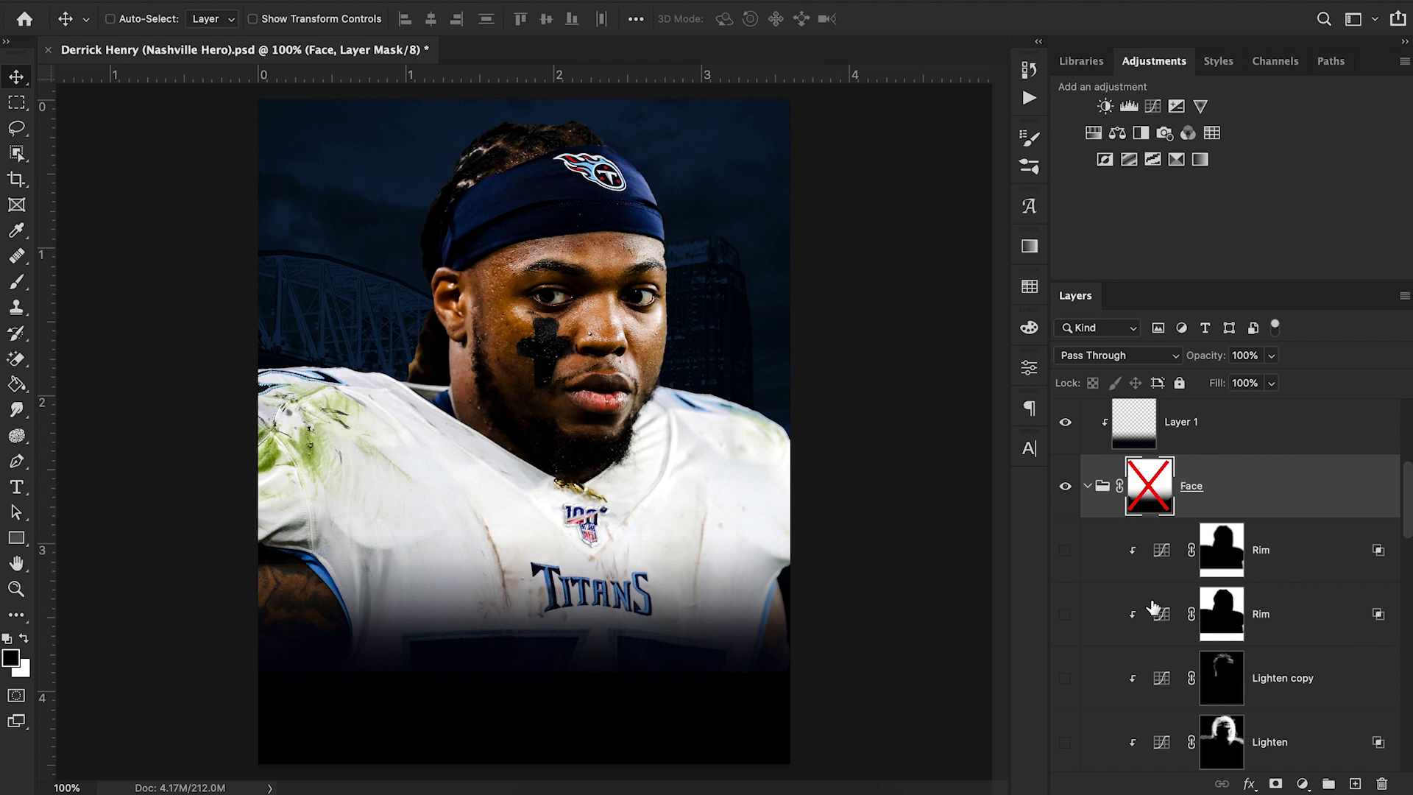
Delete Layer 1, the dark fade clipped above the Face group
scroll(1153, 607, "up", 1)
left_click(1228, 495)
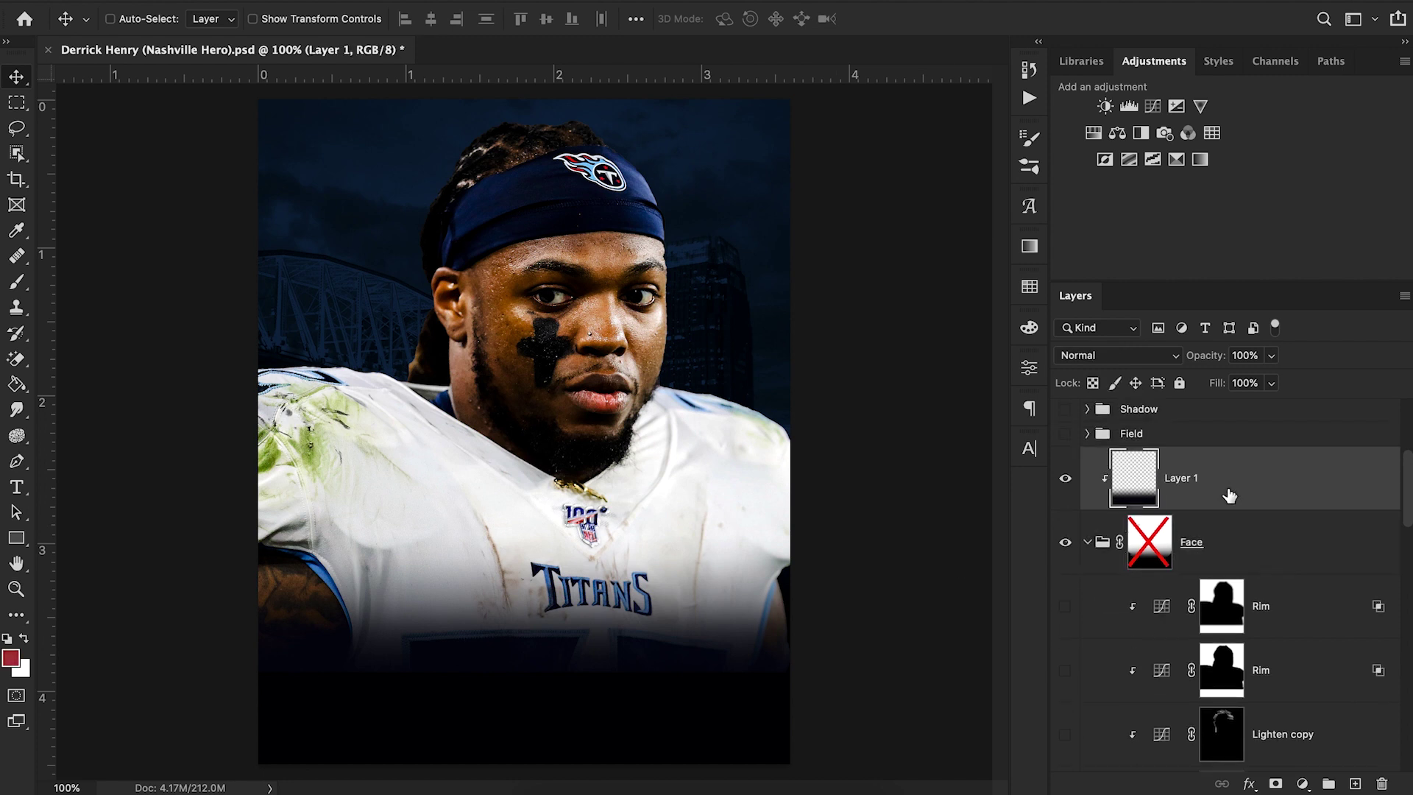
key("Delete")
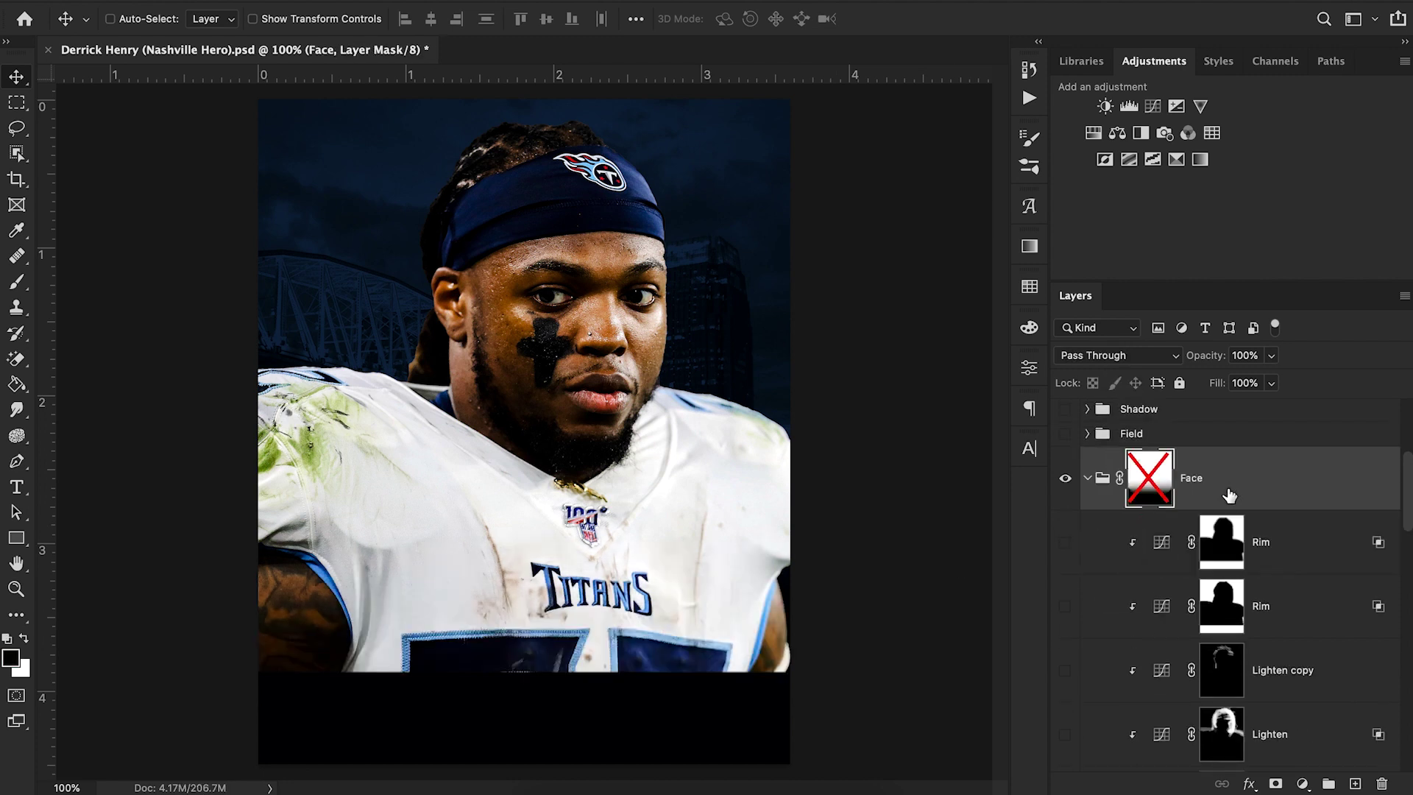
Hide Gradient Map 2 above the city photo copy in the Background group
scroll(1279, 640, "down", 5)
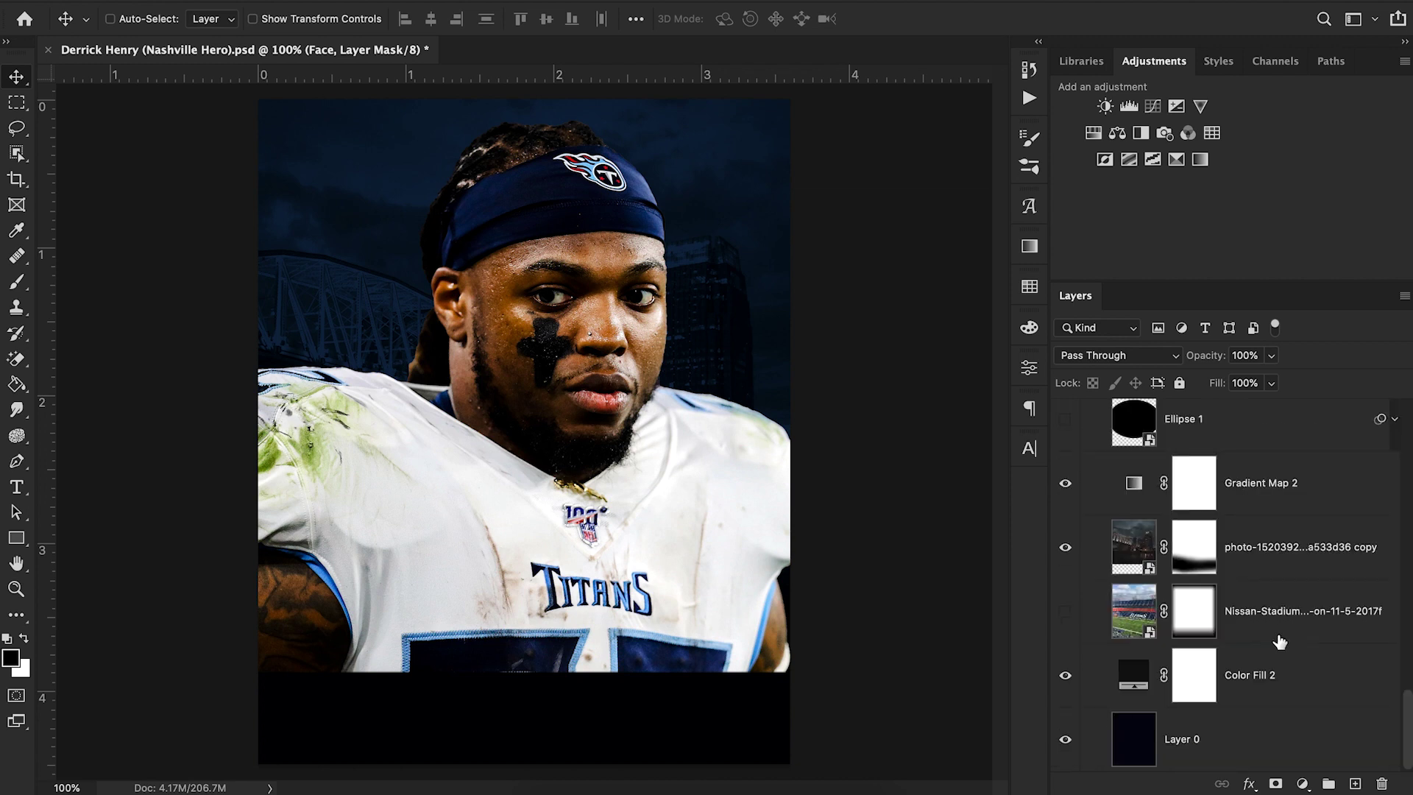
scroll(1079, 545, "up", 2)
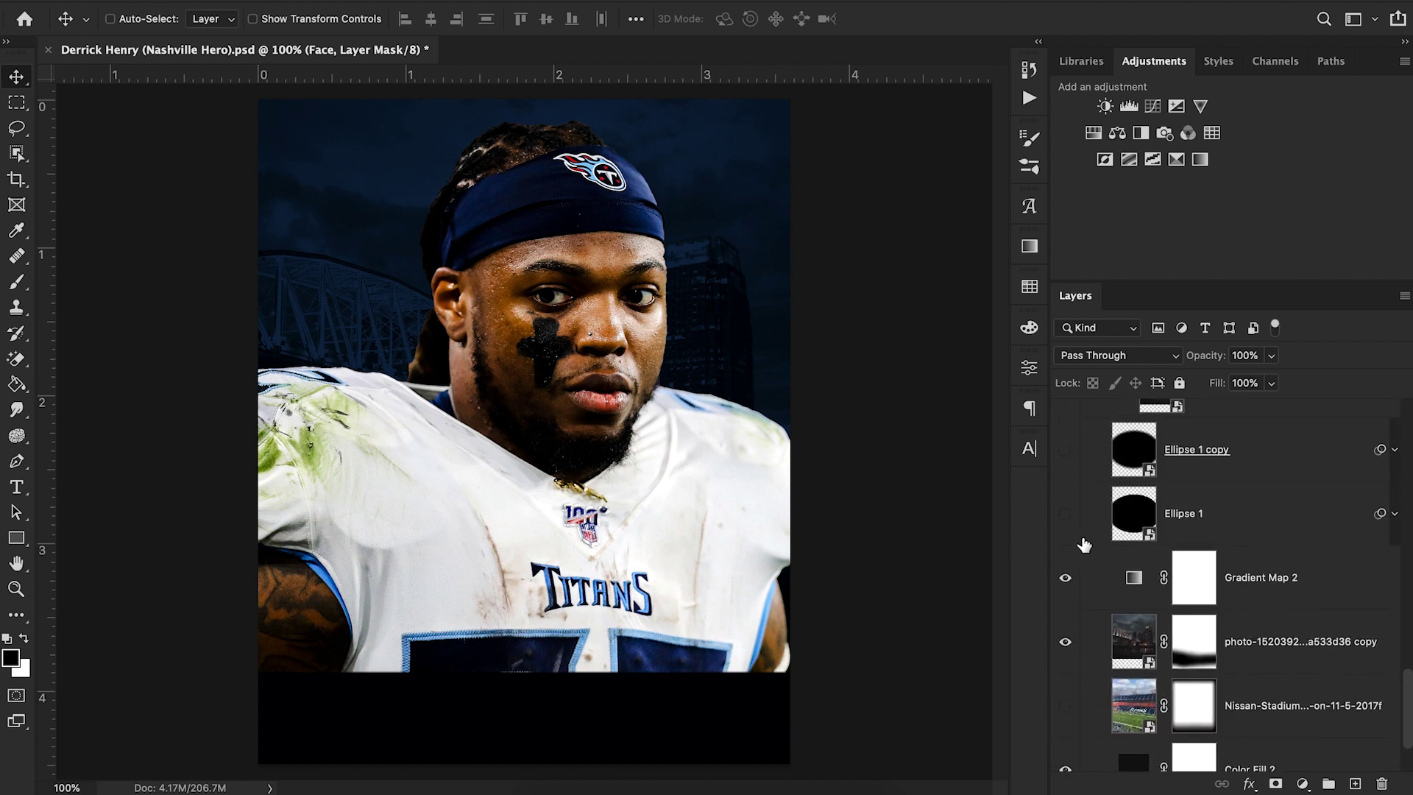
left_click(1064, 585)
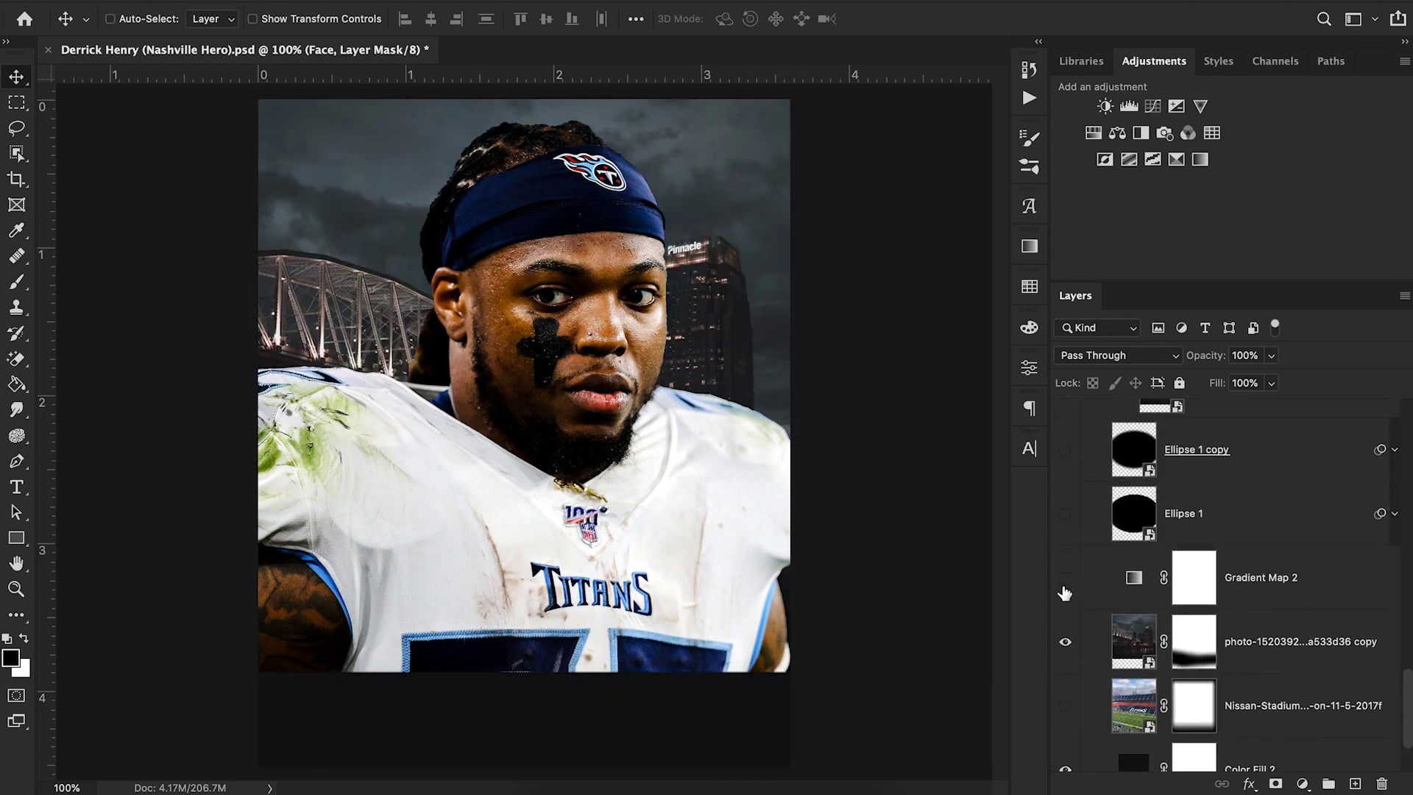
Add a solid color fill layer above the city photo copy, using a blue sampled from the player's sleeve trim
left_click(1294, 646)
left_click(1301, 783)
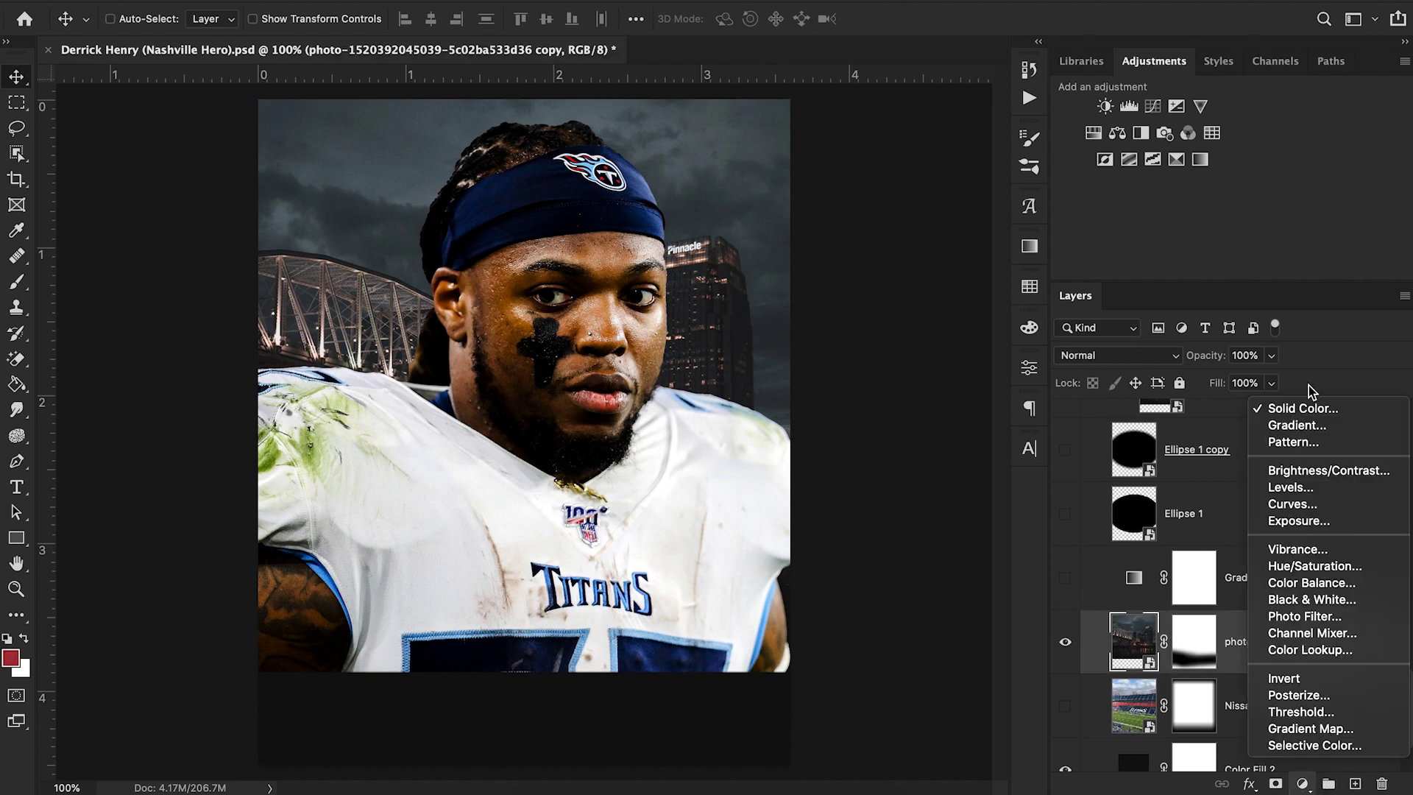
left_click(1301, 409)
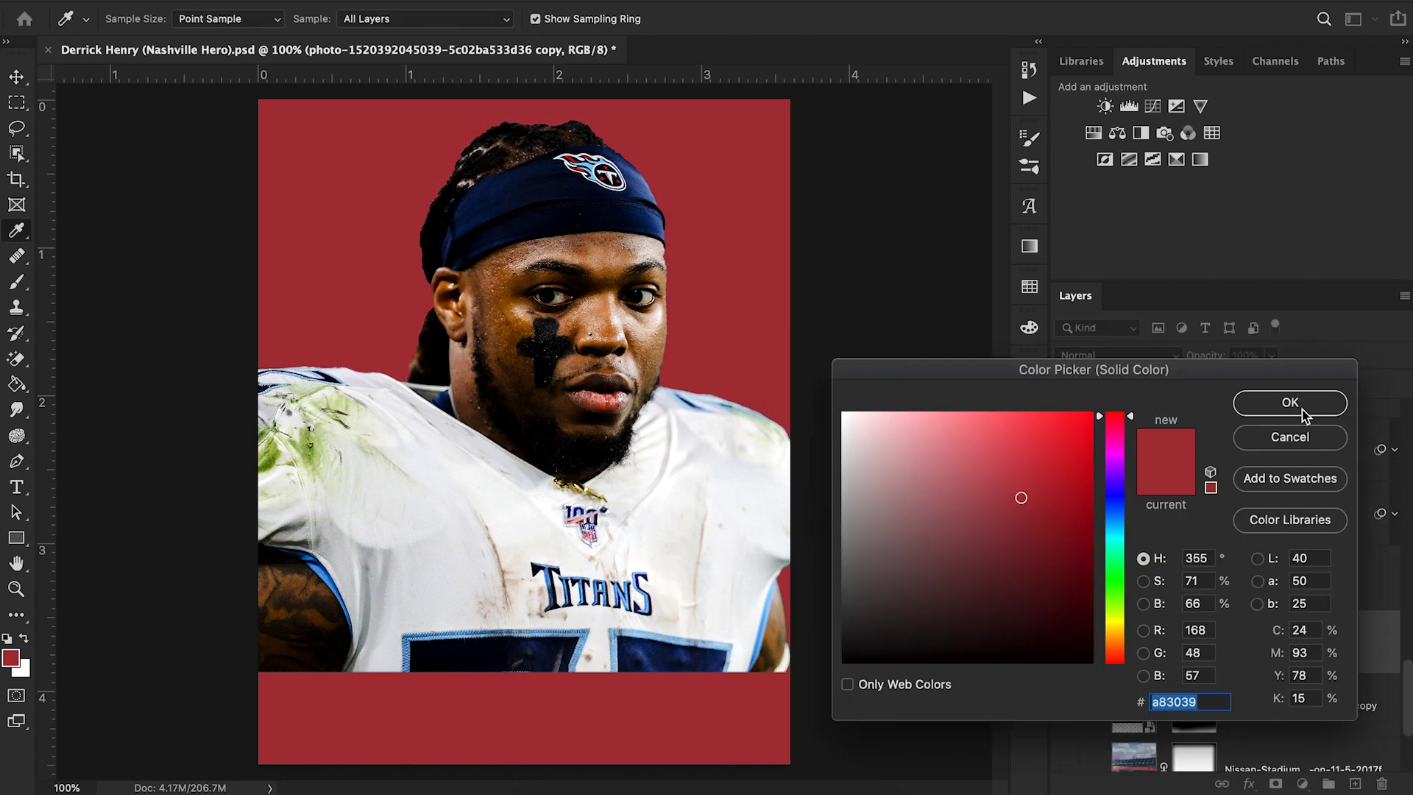
left_click(631, 640)
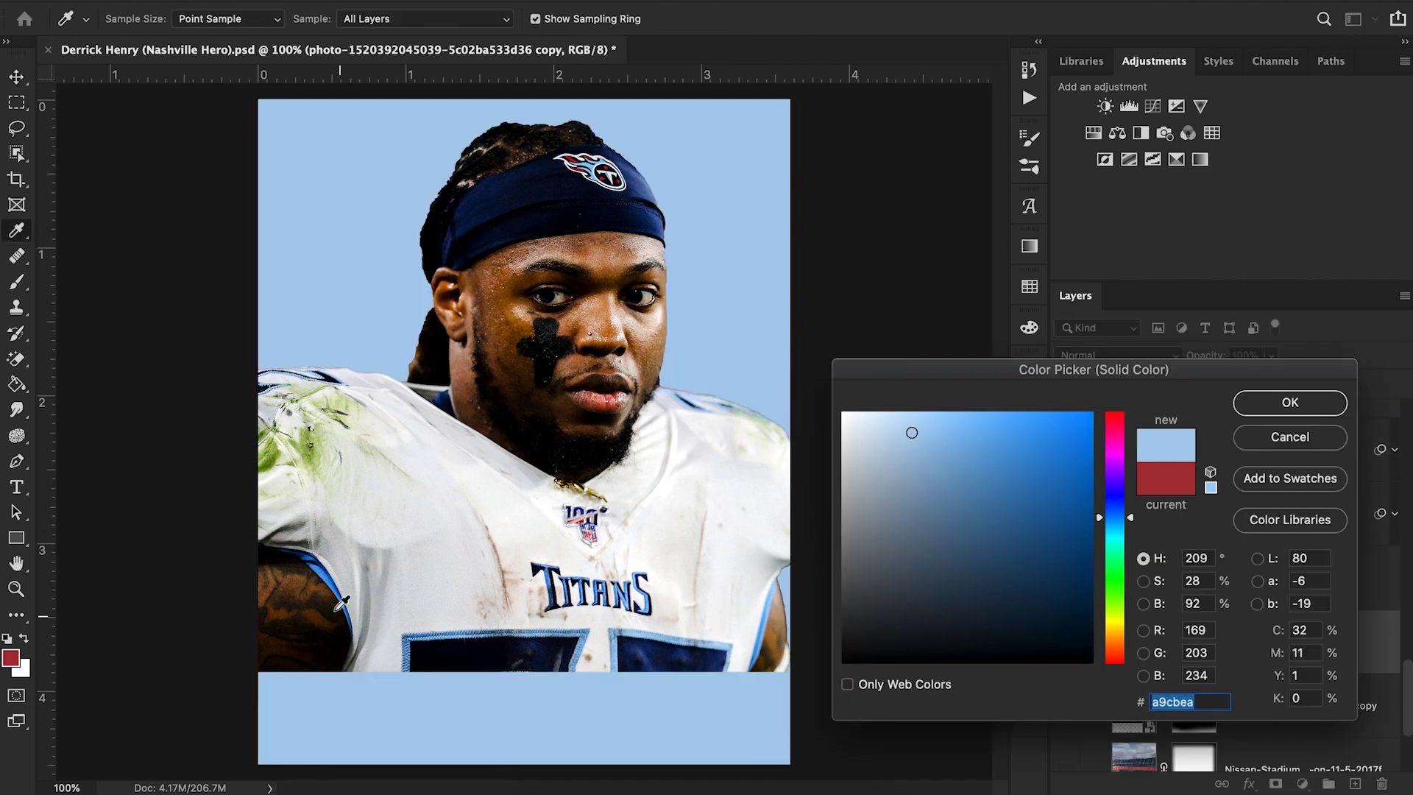
left_click(329, 572)
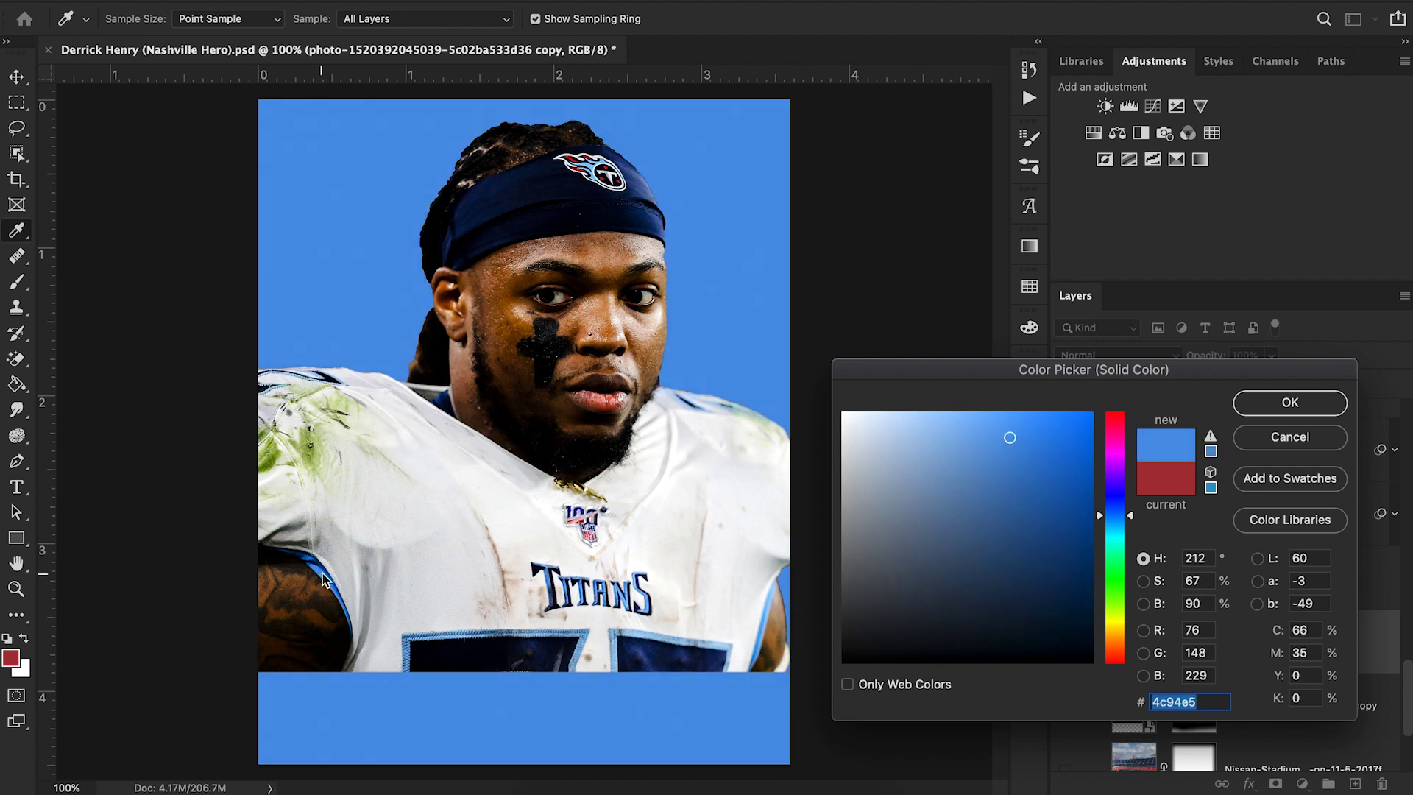
left_click(1265, 409)
Keep the blue Color Fill 3 layer in Normal blend mode and move the city photo copy above it
left_click(1157, 356)
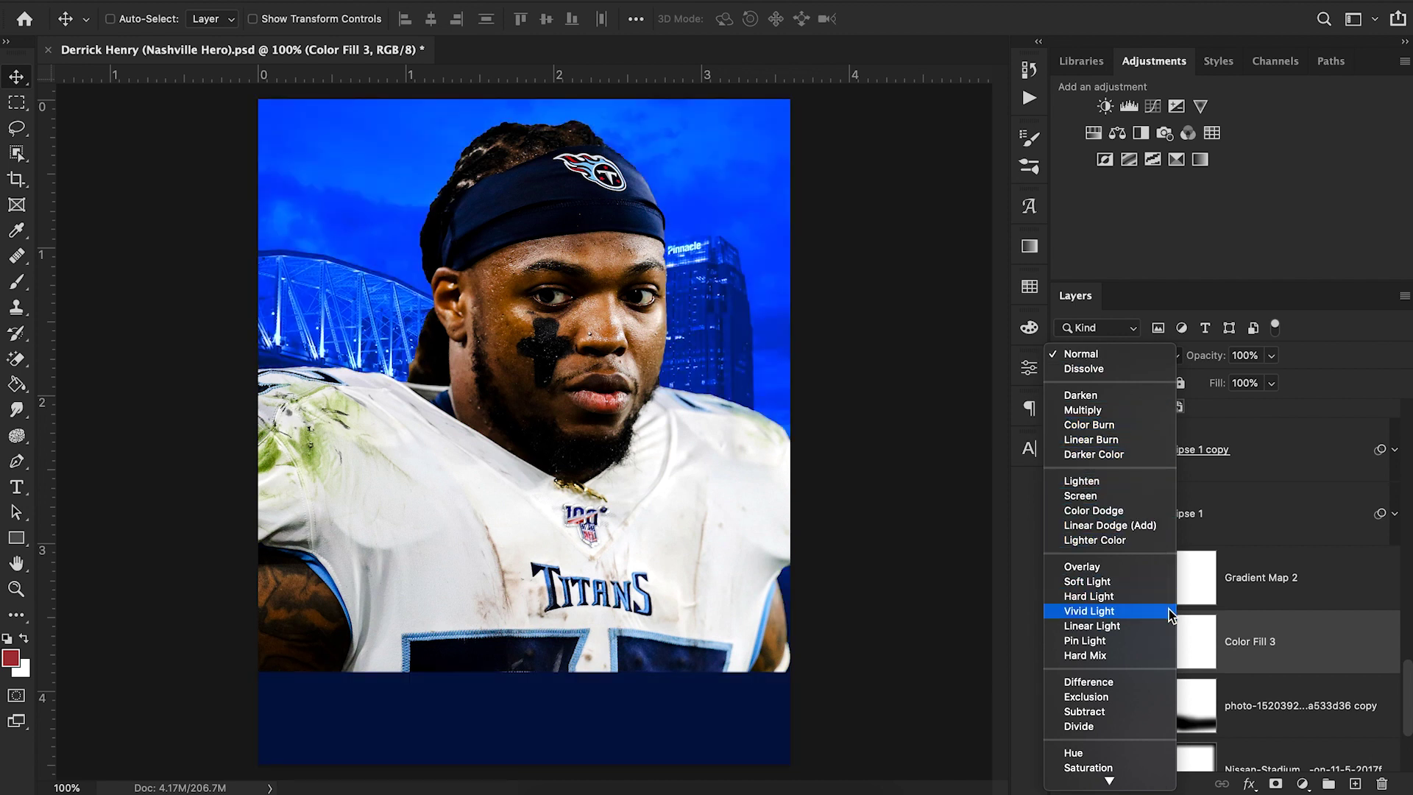
left_click(1282, 385)
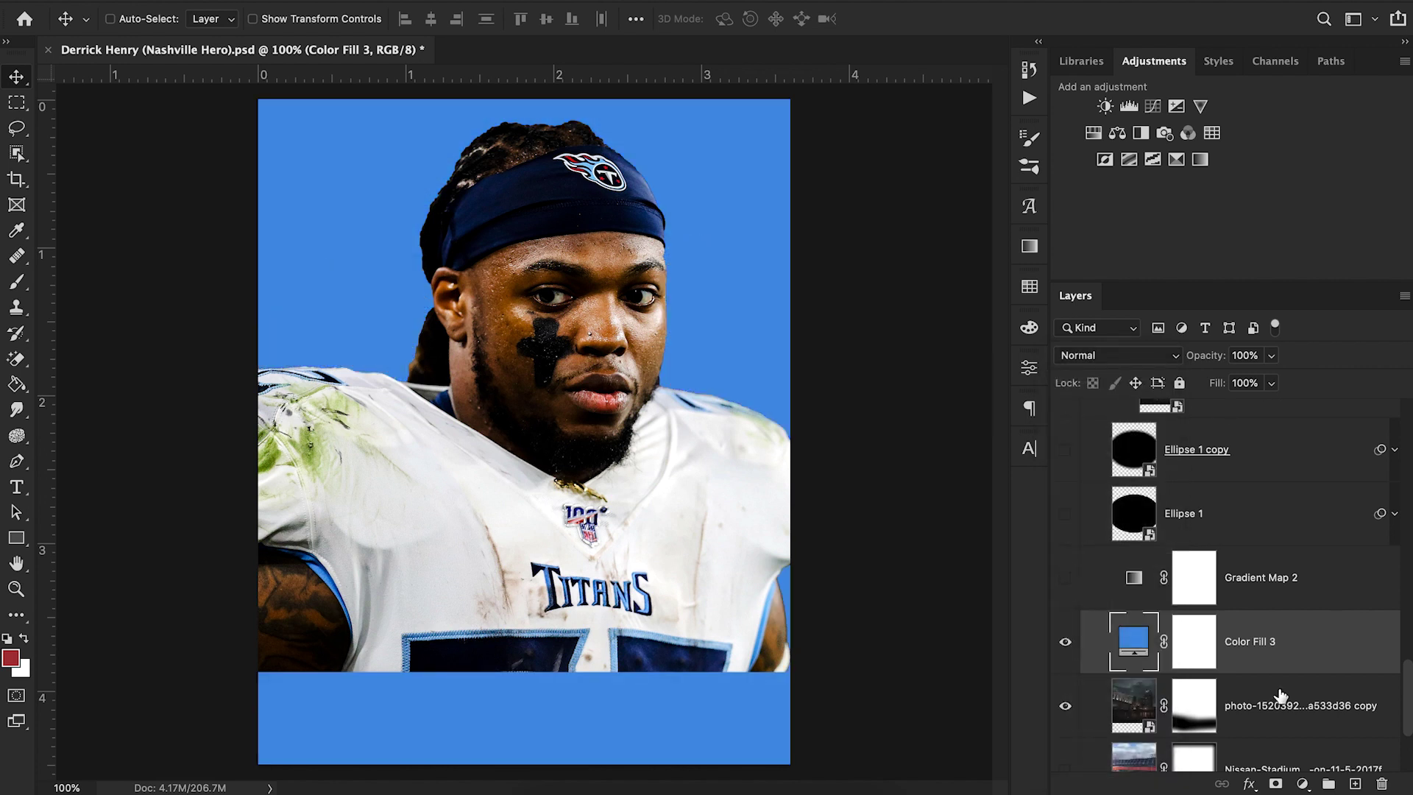
left_click_drag(1287, 700, 1278, 623)
Blend the city photo copy with Linear Dodge (Add) and reduce its fill to 37%
left_click(1098, 359)
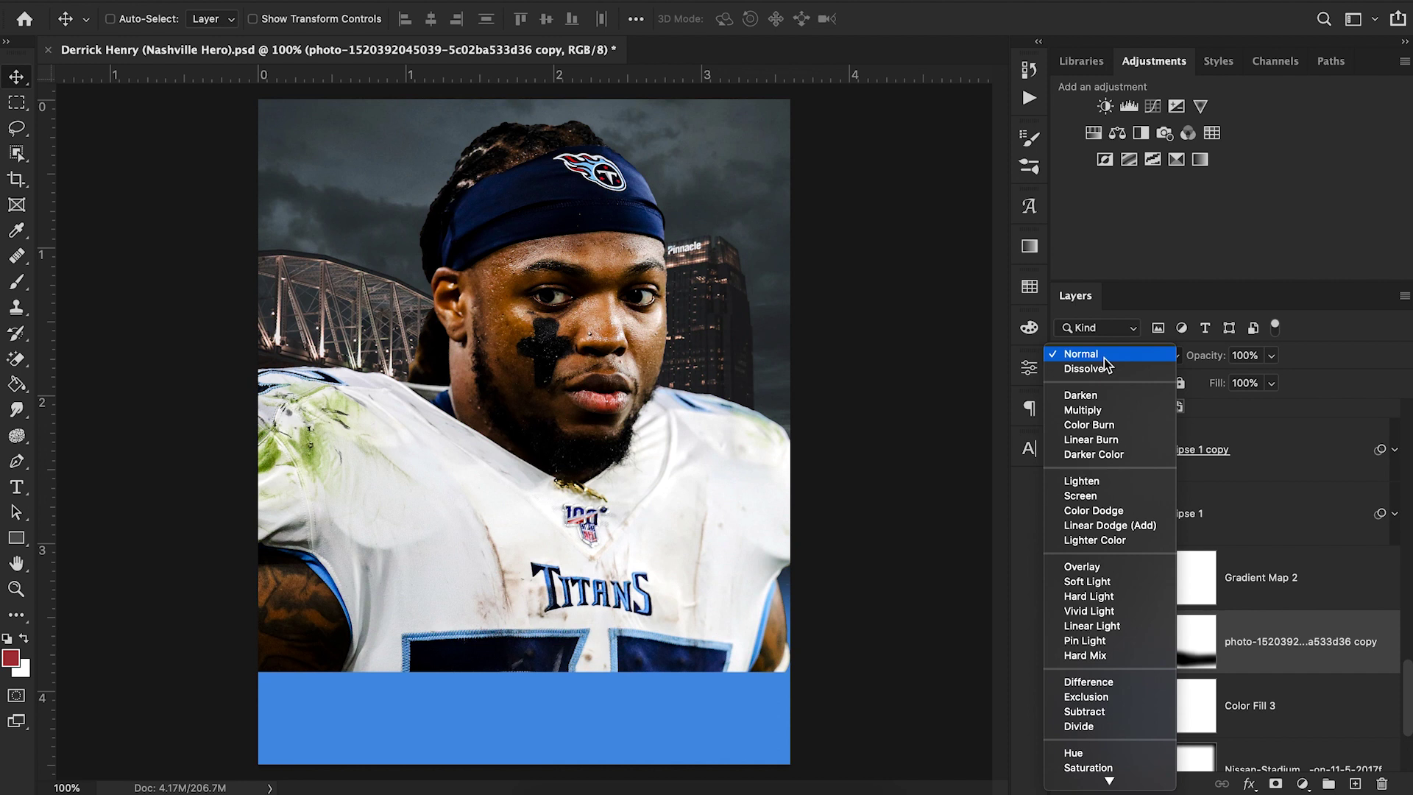
left_click(1118, 526)
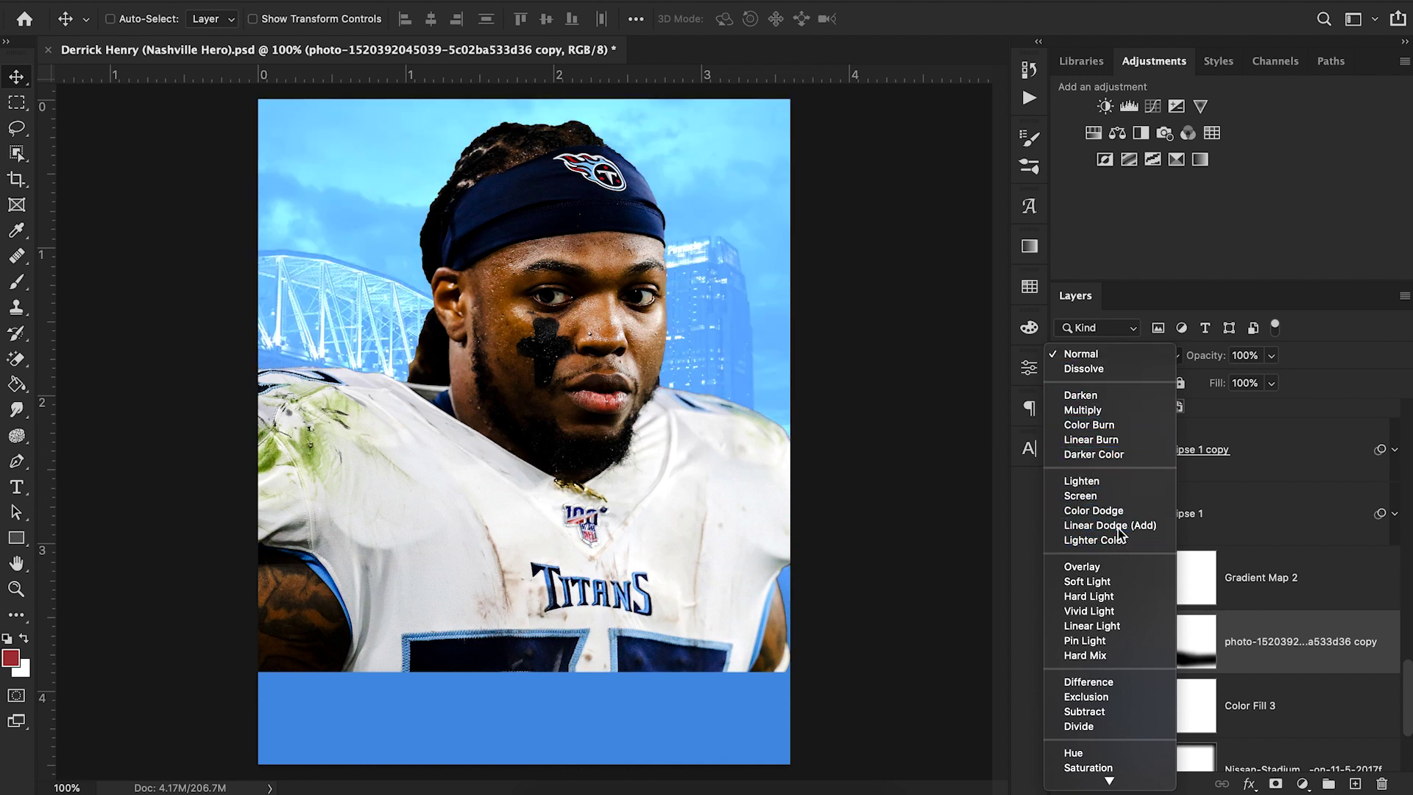
left_click(1270, 383)
left_click_drag(1226, 406, 1215, 405)
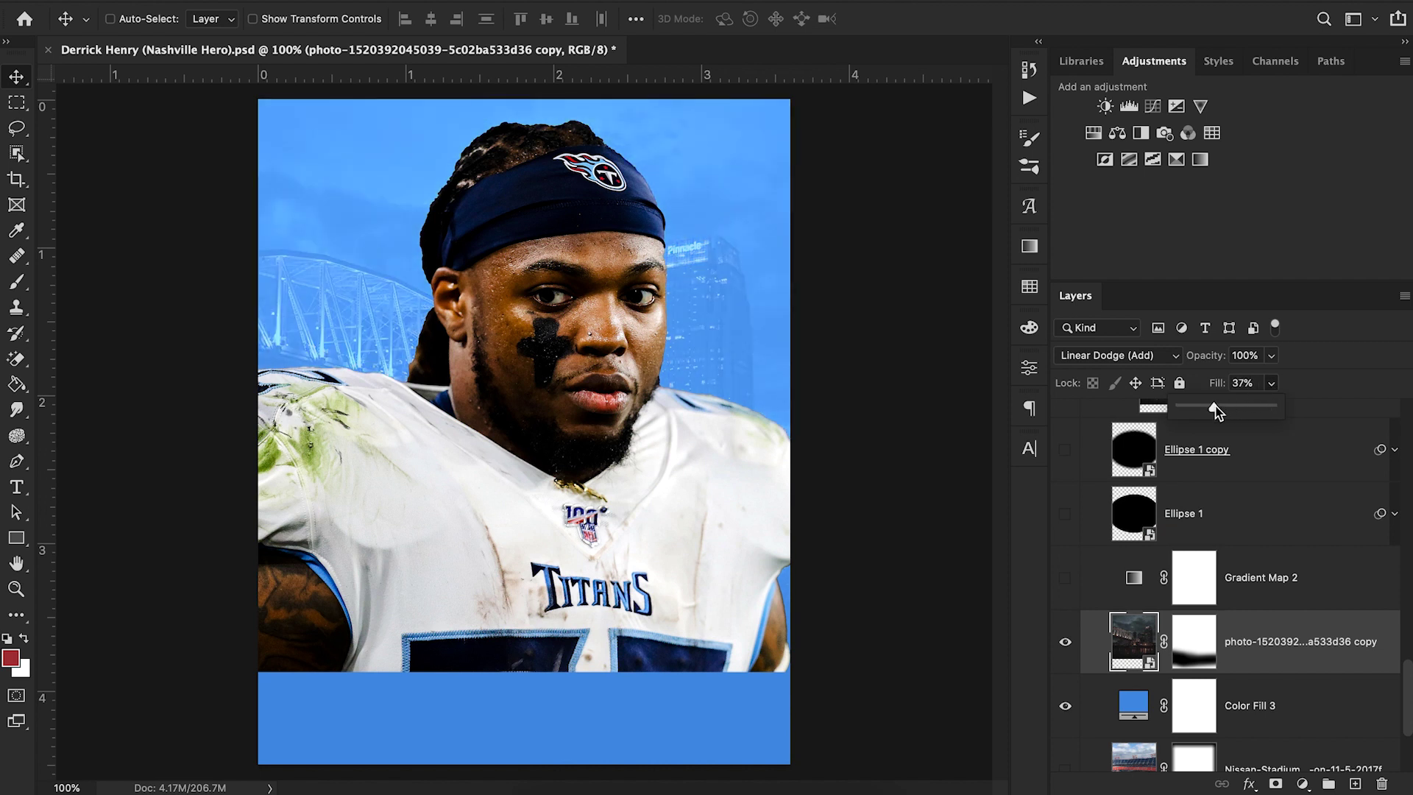
Toggle the player's Face layer off and on to compare the blue city background with and without him
scroll(1087, 577, "up", 5)
left_click(1061, 460)
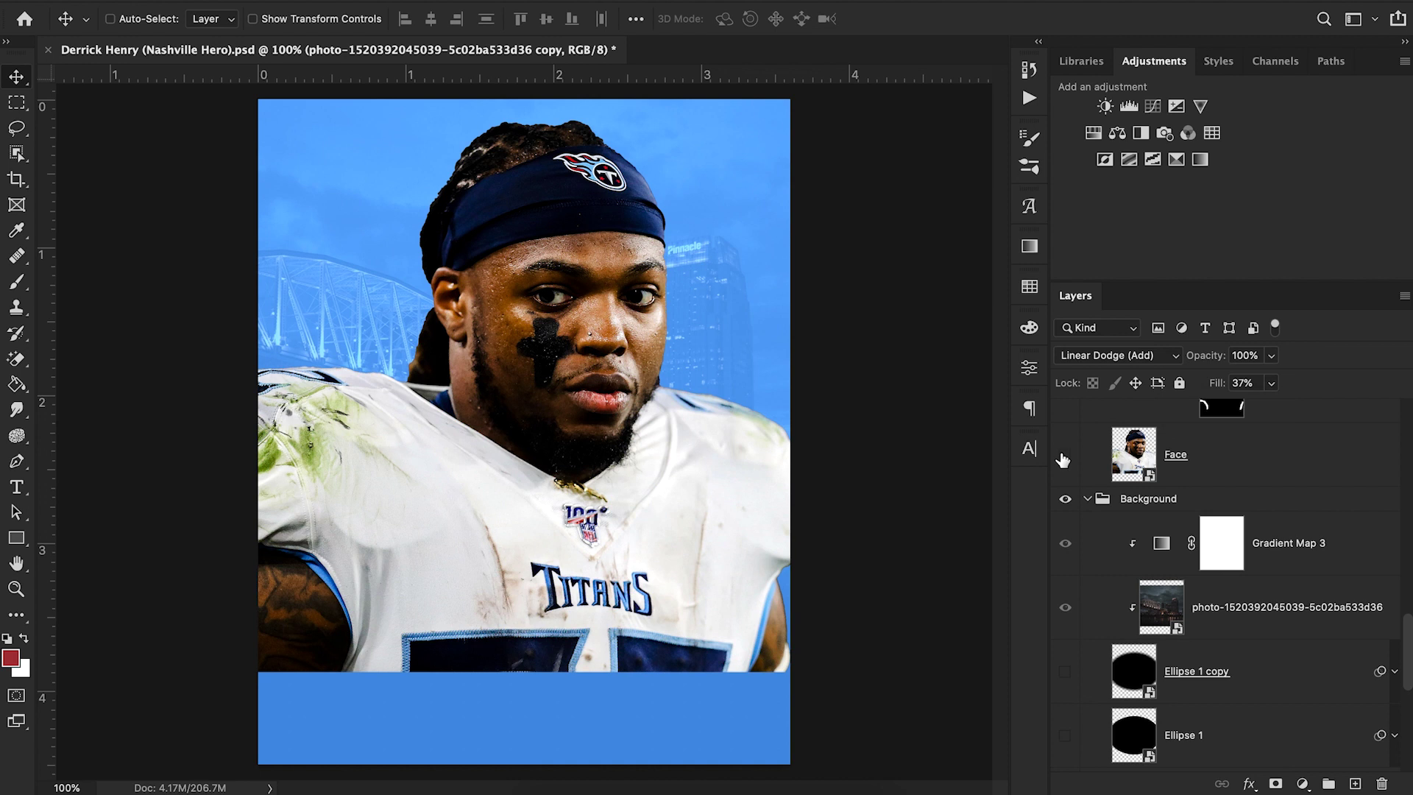
left_click(1061, 459)
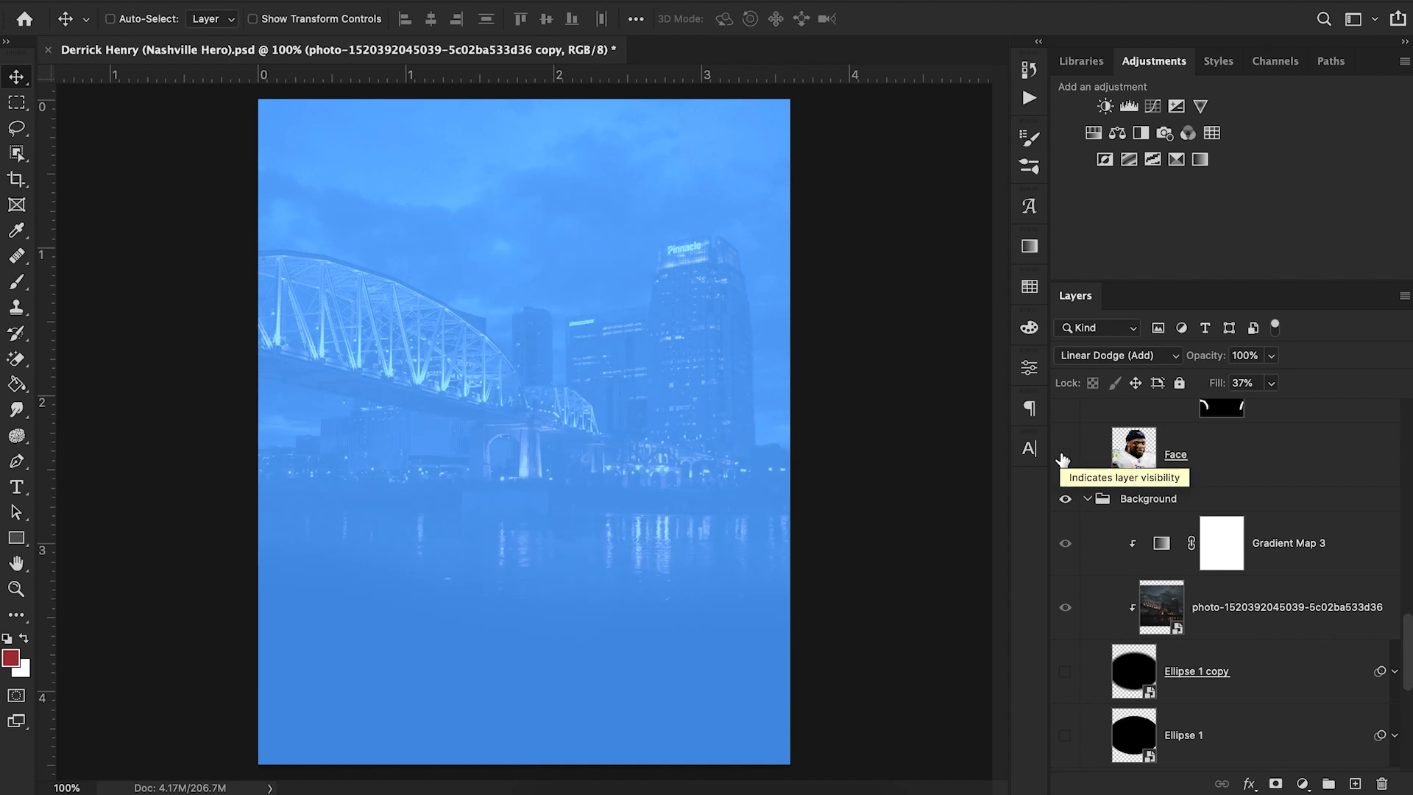
key("XF86MonBrightnessUp")
key("XF86MonBrightnessUp")
left_click(1062, 459)
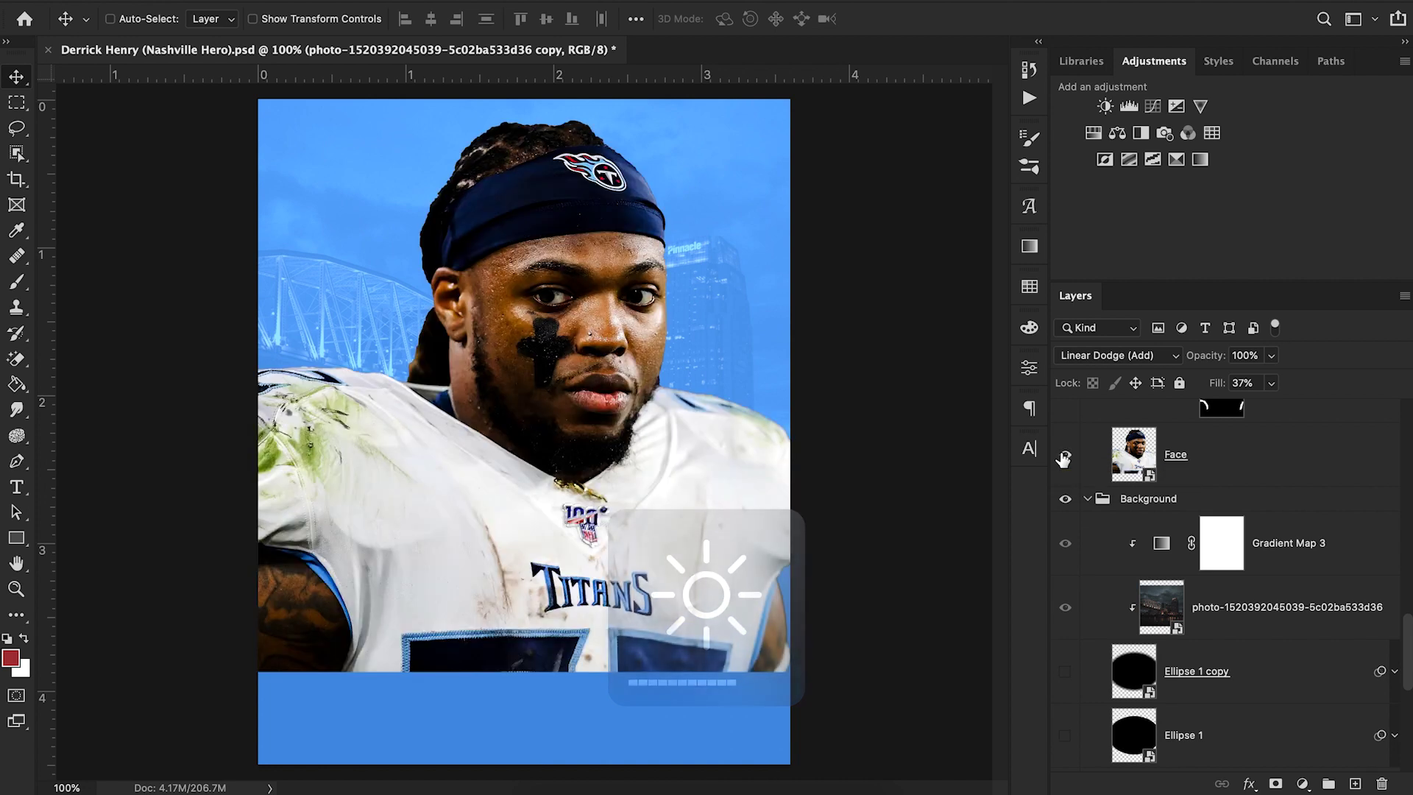
Scale the Face layer to 71% and position the player slightly right of centre on the poster
left_click(1208, 479)
scroll(1210, 482, "up", 1)
key("super+t")
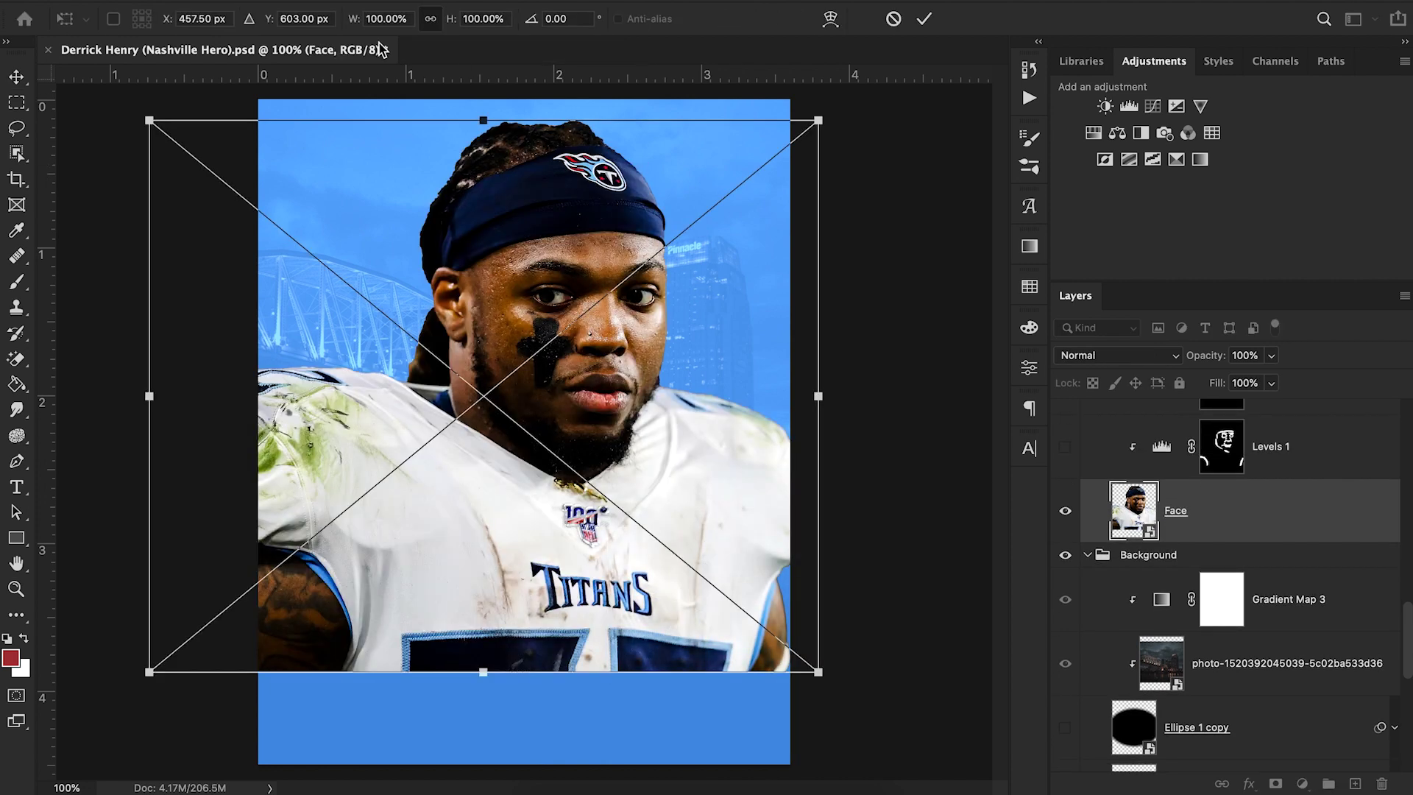
left_click_drag(355, 23, 325, 28)
left_click_drag(560, 316, 586, 304)
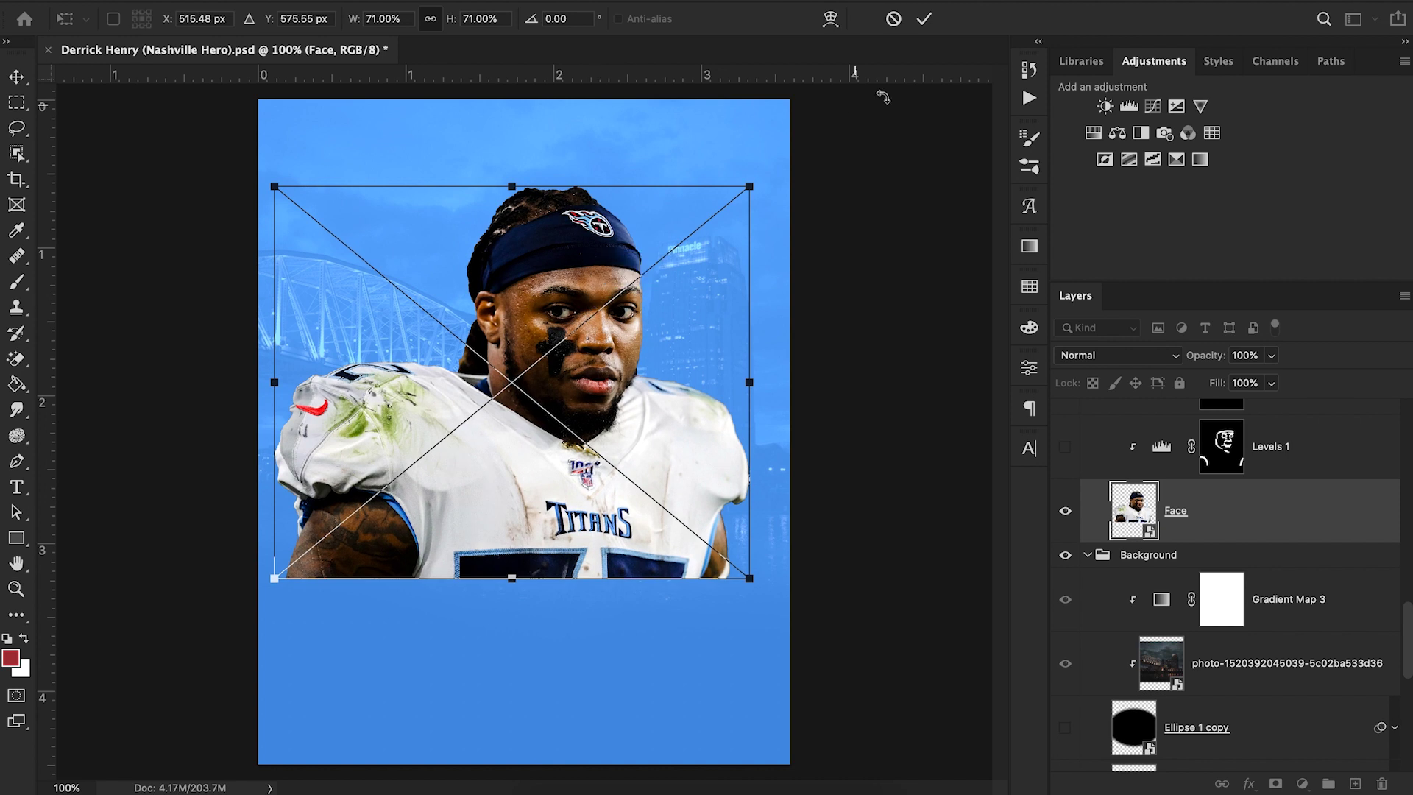
left_click(922, 19)
left_click_drag(705, 342, 708, 351)
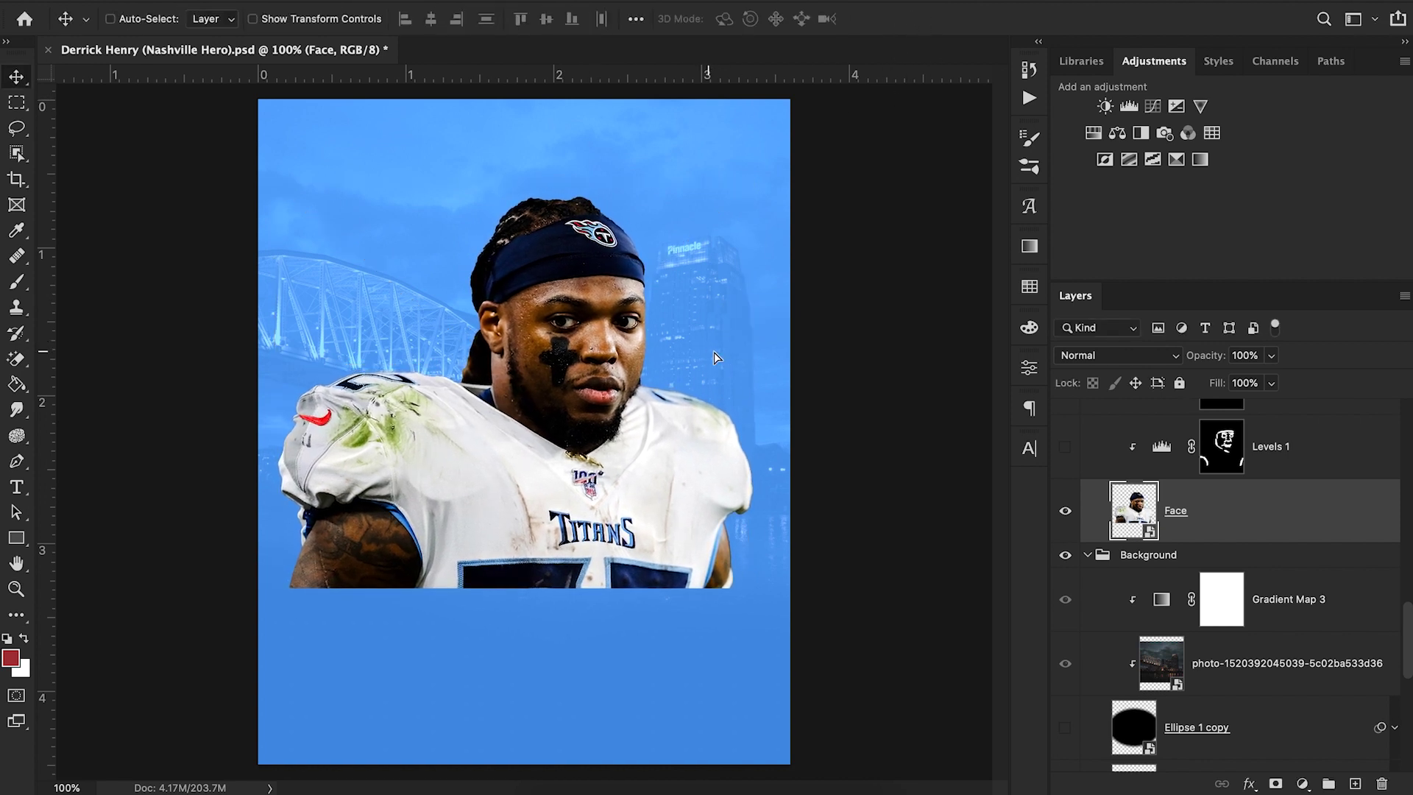
key("shift+Right")
Delete the Face group's existing layer mask and collapse the group
scroll(1294, 632, "up", 10)
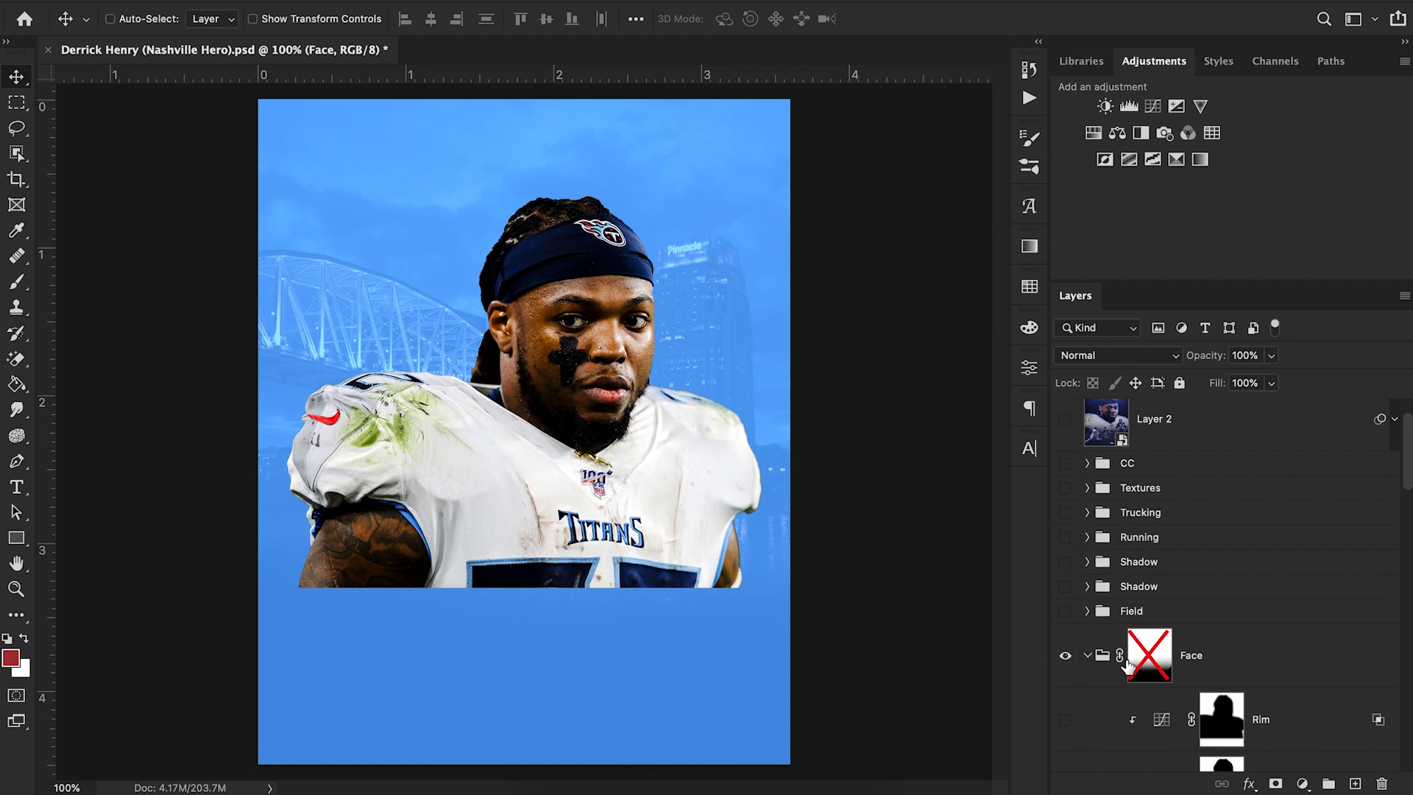
left_click(1128, 664)
right_click(1128, 665)
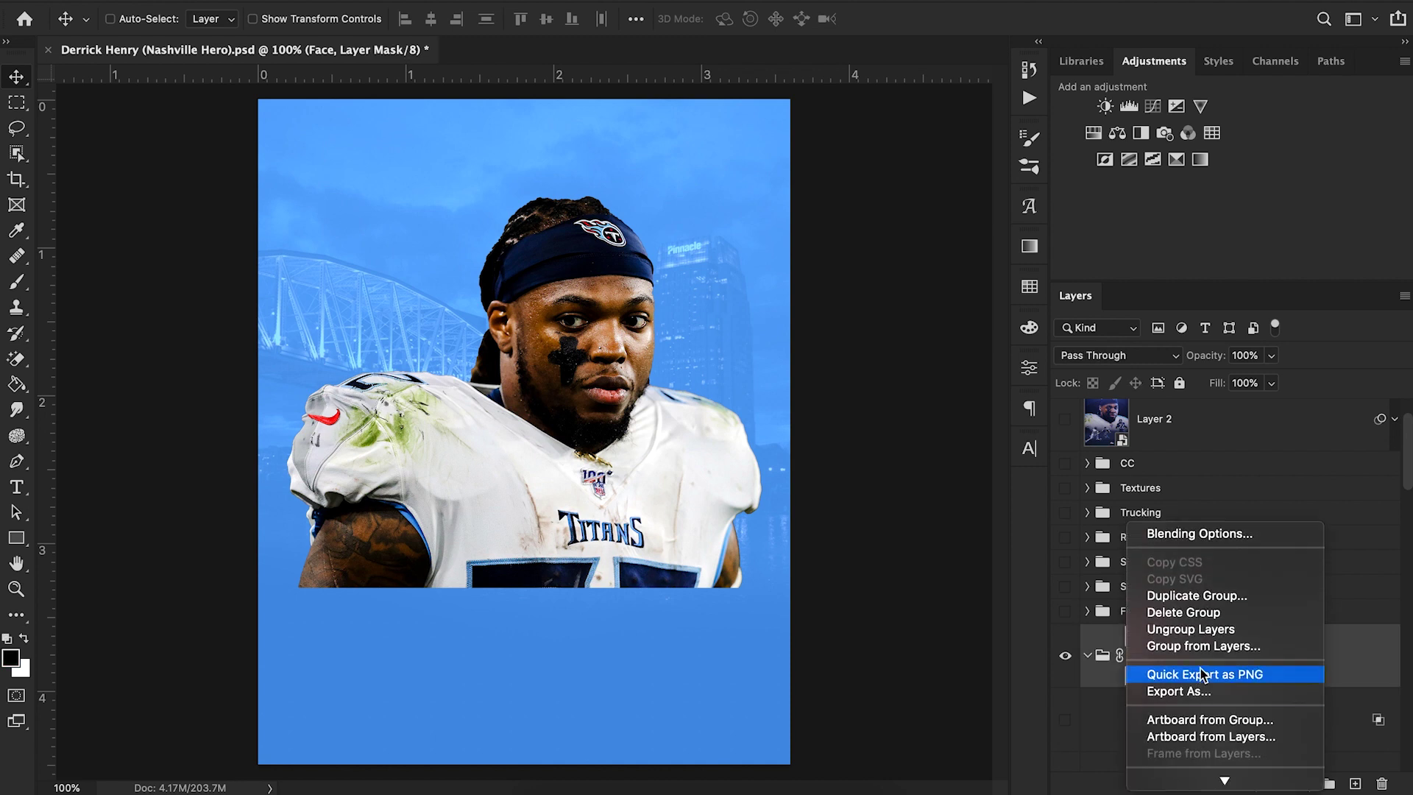
left_click(1098, 697)
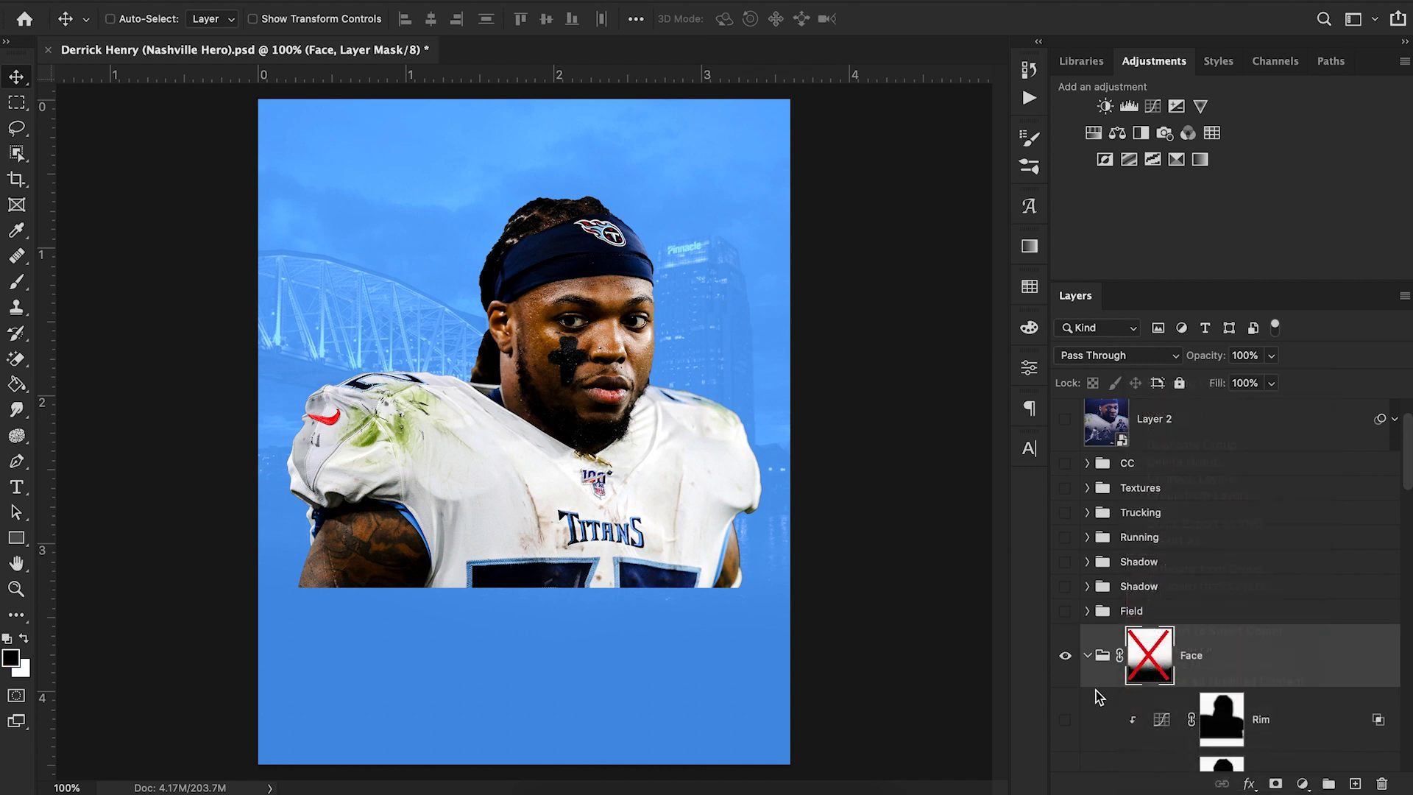
right_click(1159, 657)
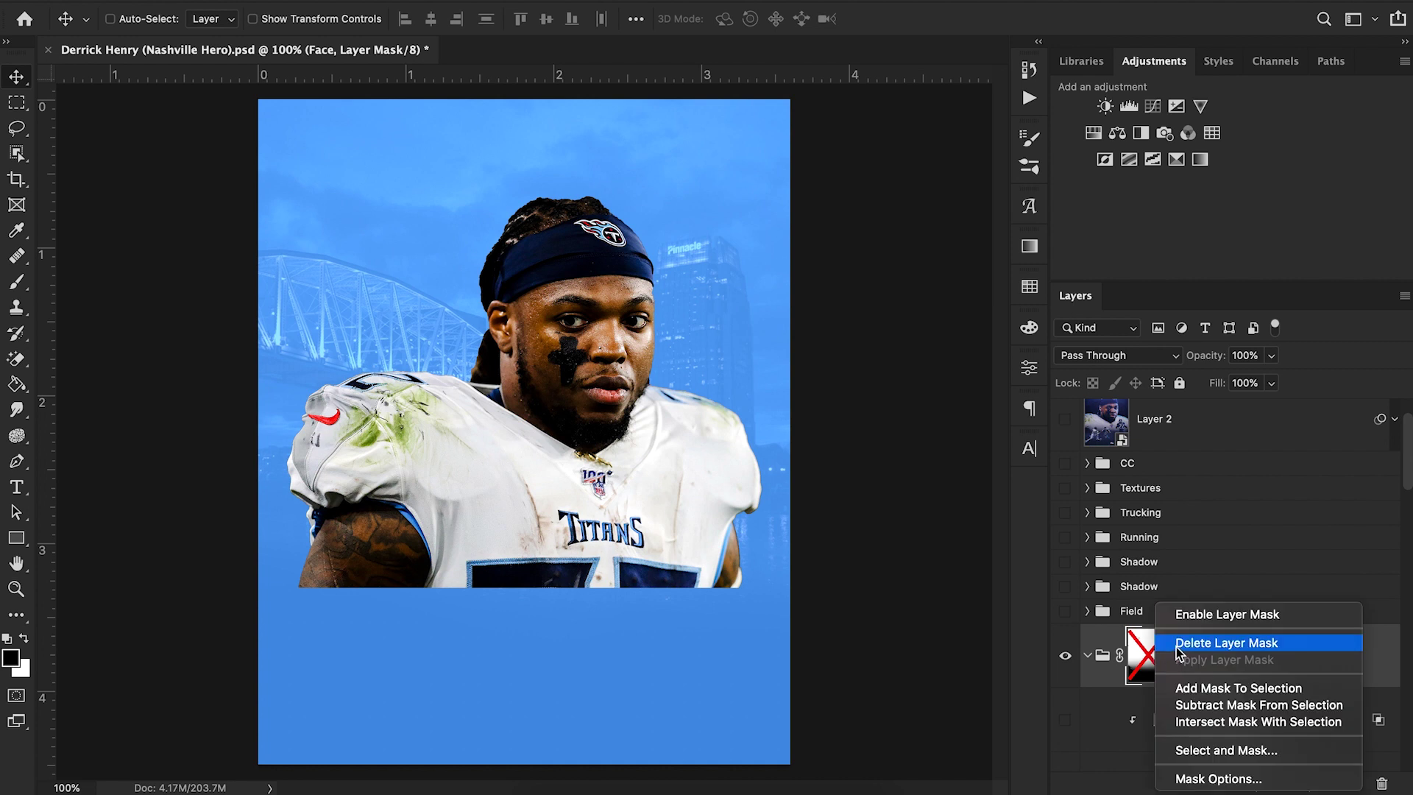
left_click(1188, 618)
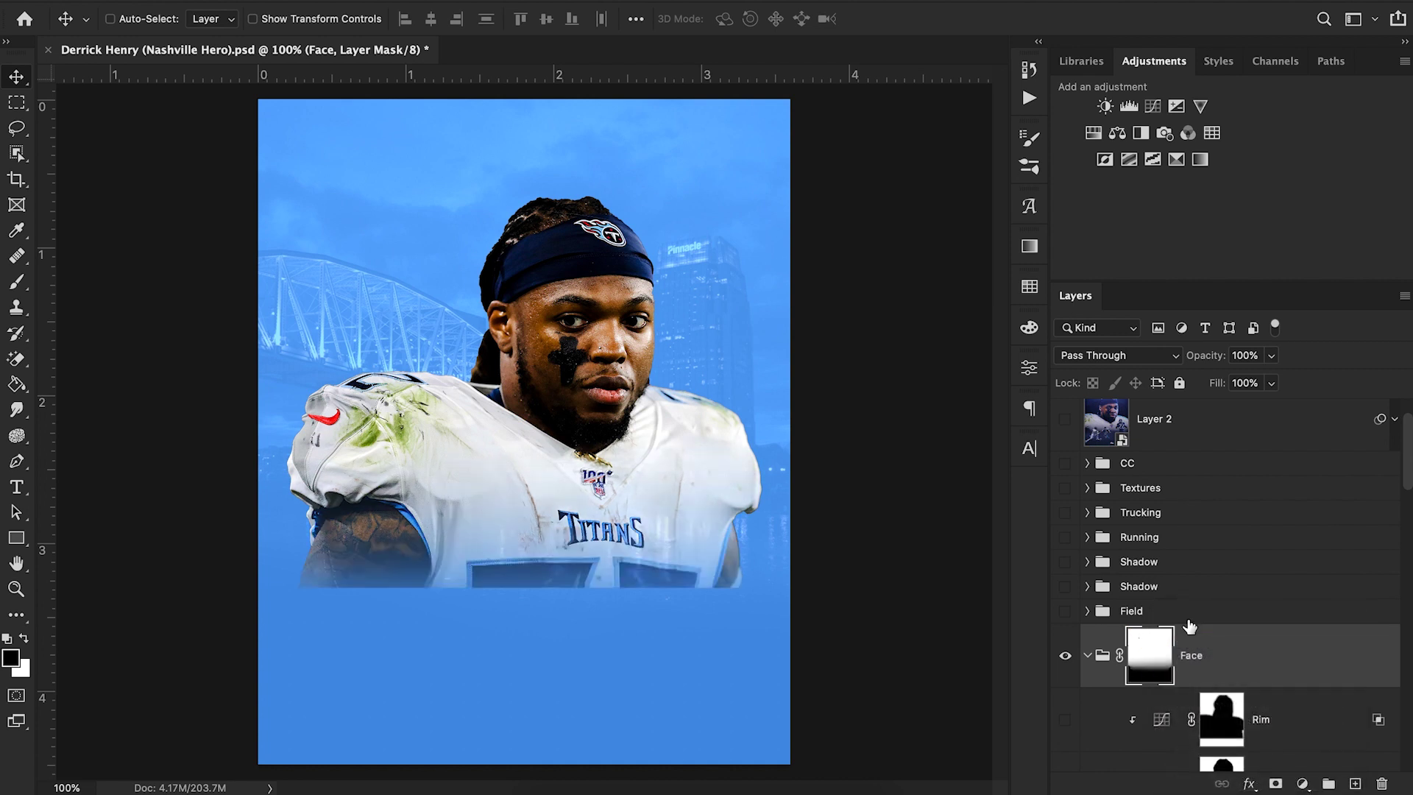
right_click(1141, 660)
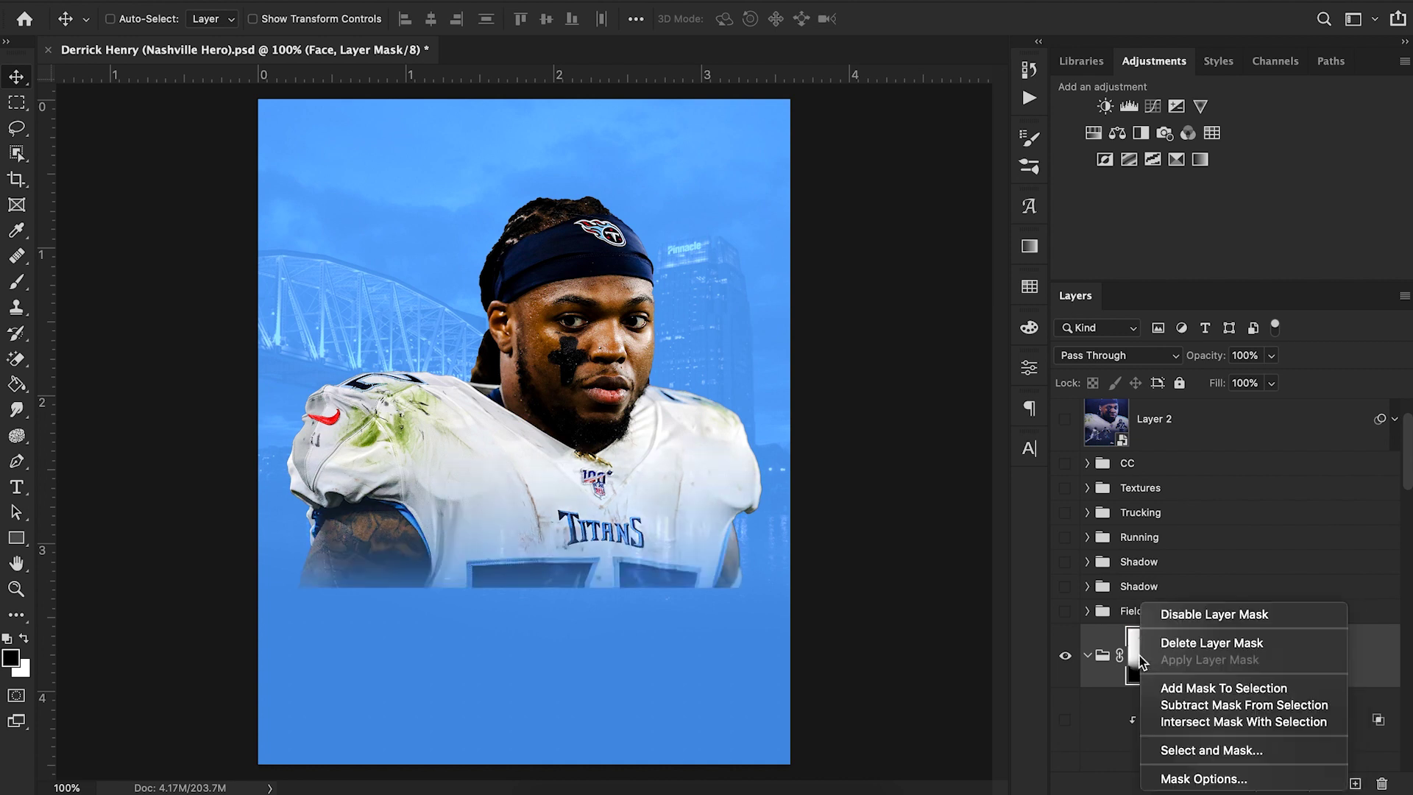
left_click(1186, 645)
left_click(1087, 638)
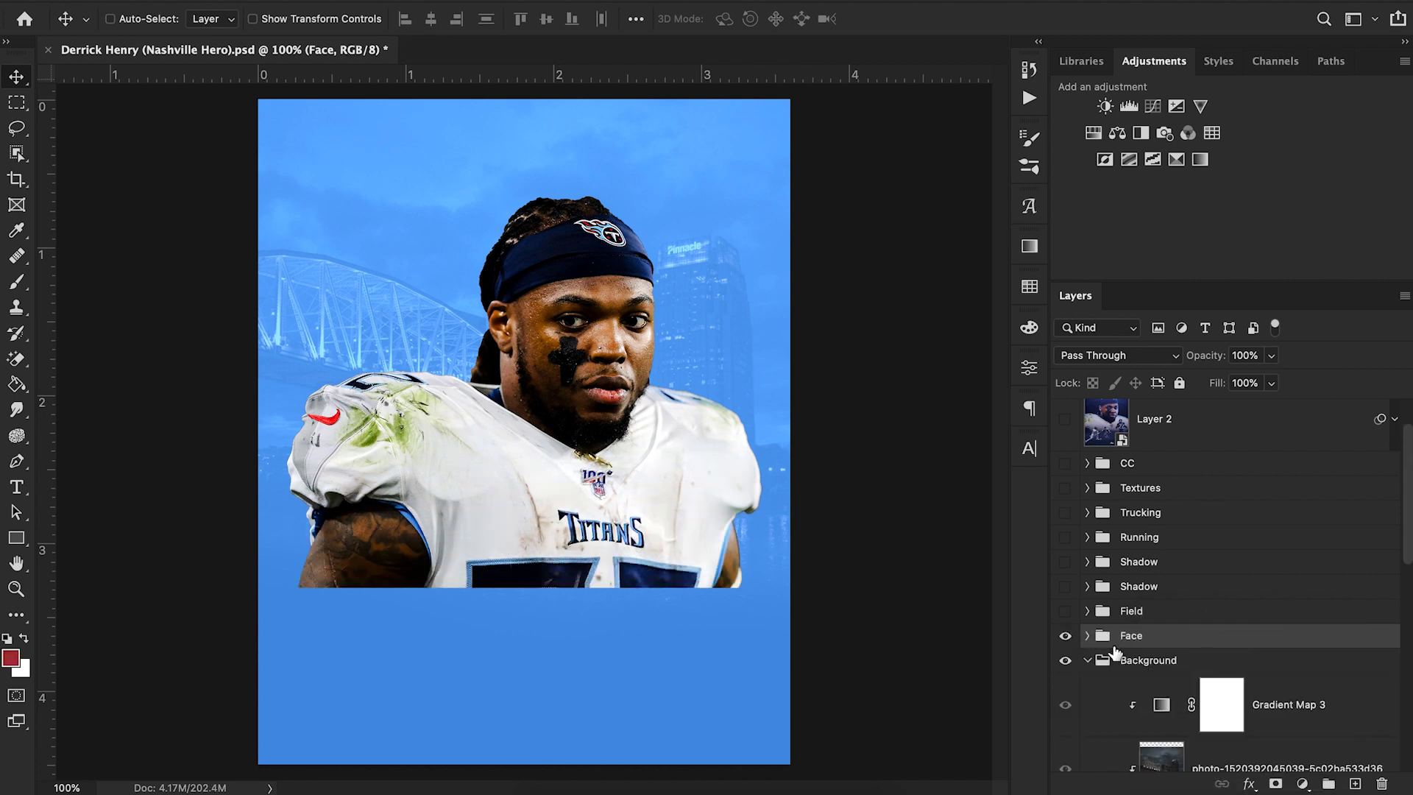
Add a new layer mask to the Face group and fade the lower jersey with a linear black-to-transparent gradient
left_click(1275, 783)
key("g")
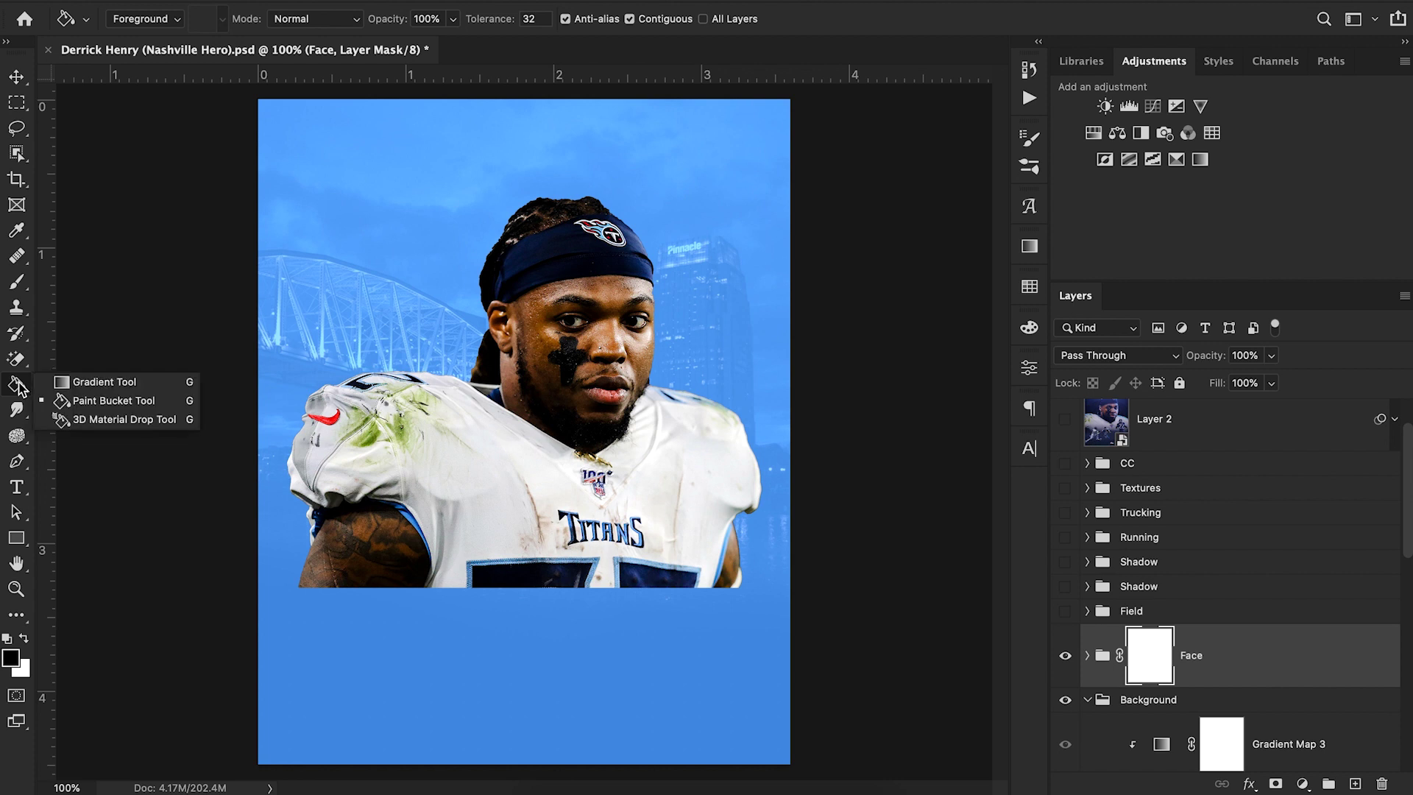
left_click(78, 383)
left_click_drag(527, 546, 532, 485)
key("ctrl+z")
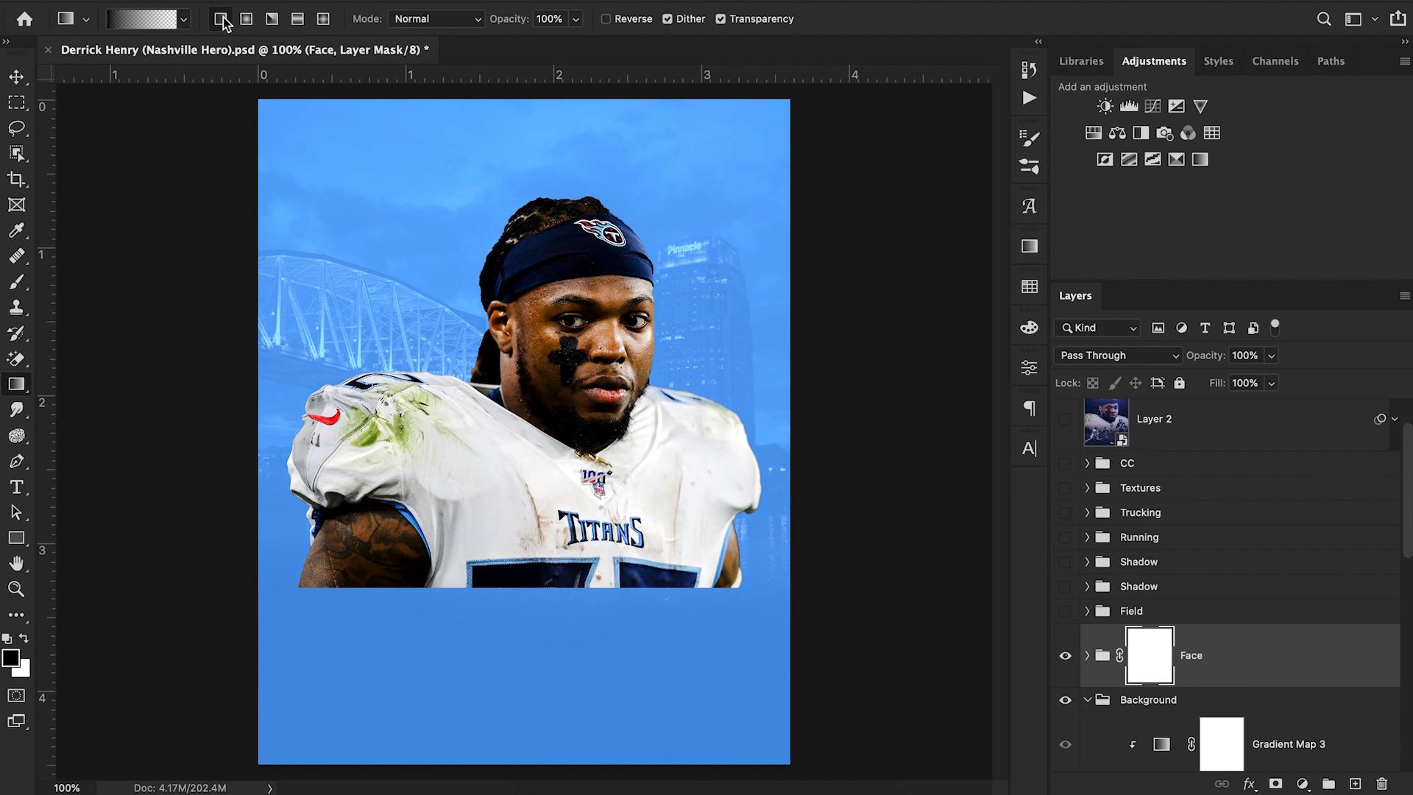
mouse_move(554, 606)
left_mouse_down()
mouse_move(564, 476)
mouse_move(563, 495)
left_mouse_up()
left_click_drag(552, 592, 557, 448)
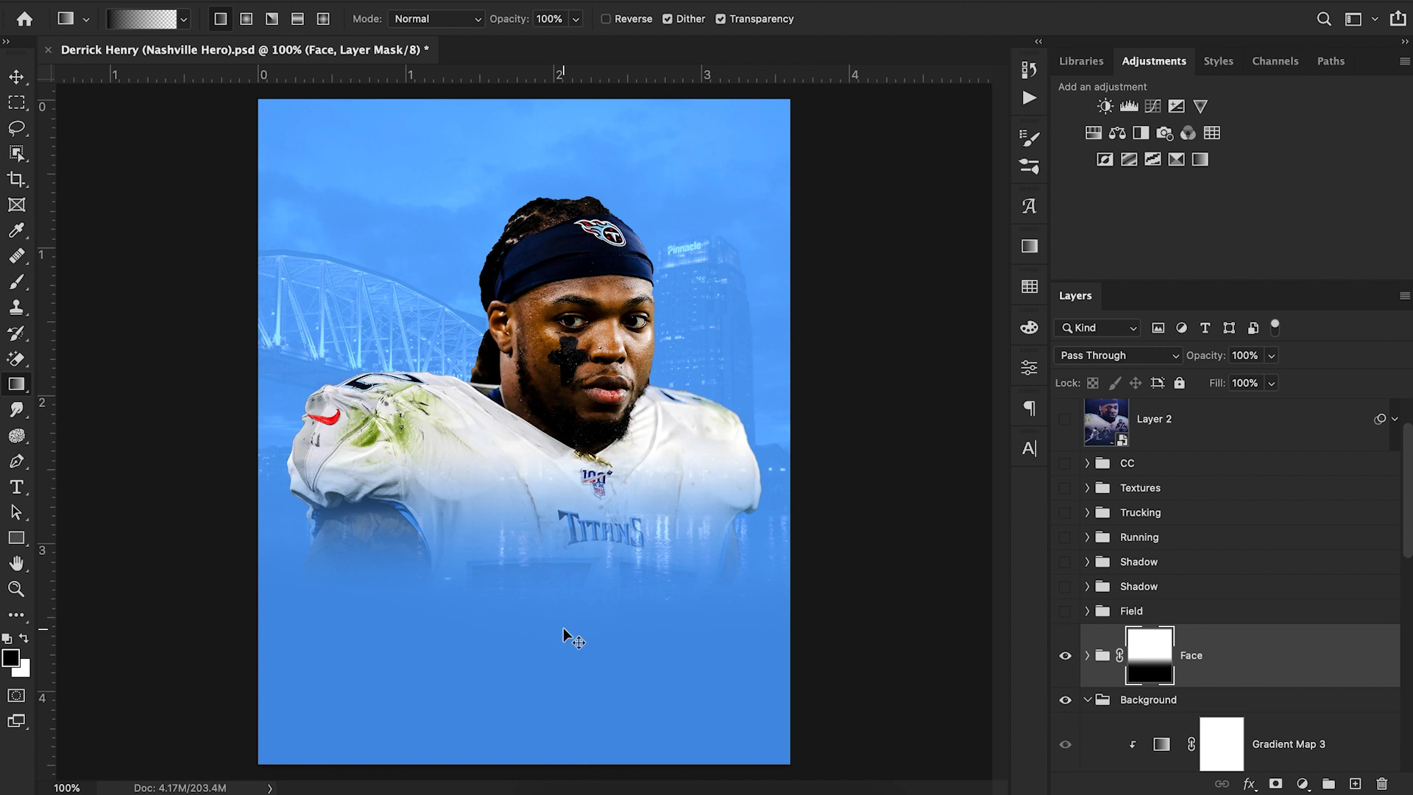
Redo the Face group's mask gradient to fade the jersey below the chest, and shift the group slightly up and left
key("ctrl+BackSpace")
left_click_drag(540, 652, 543, 372)
left_click_drag(523, 640, 525, 479)
left_click_drag(521, 608, 525, 446)
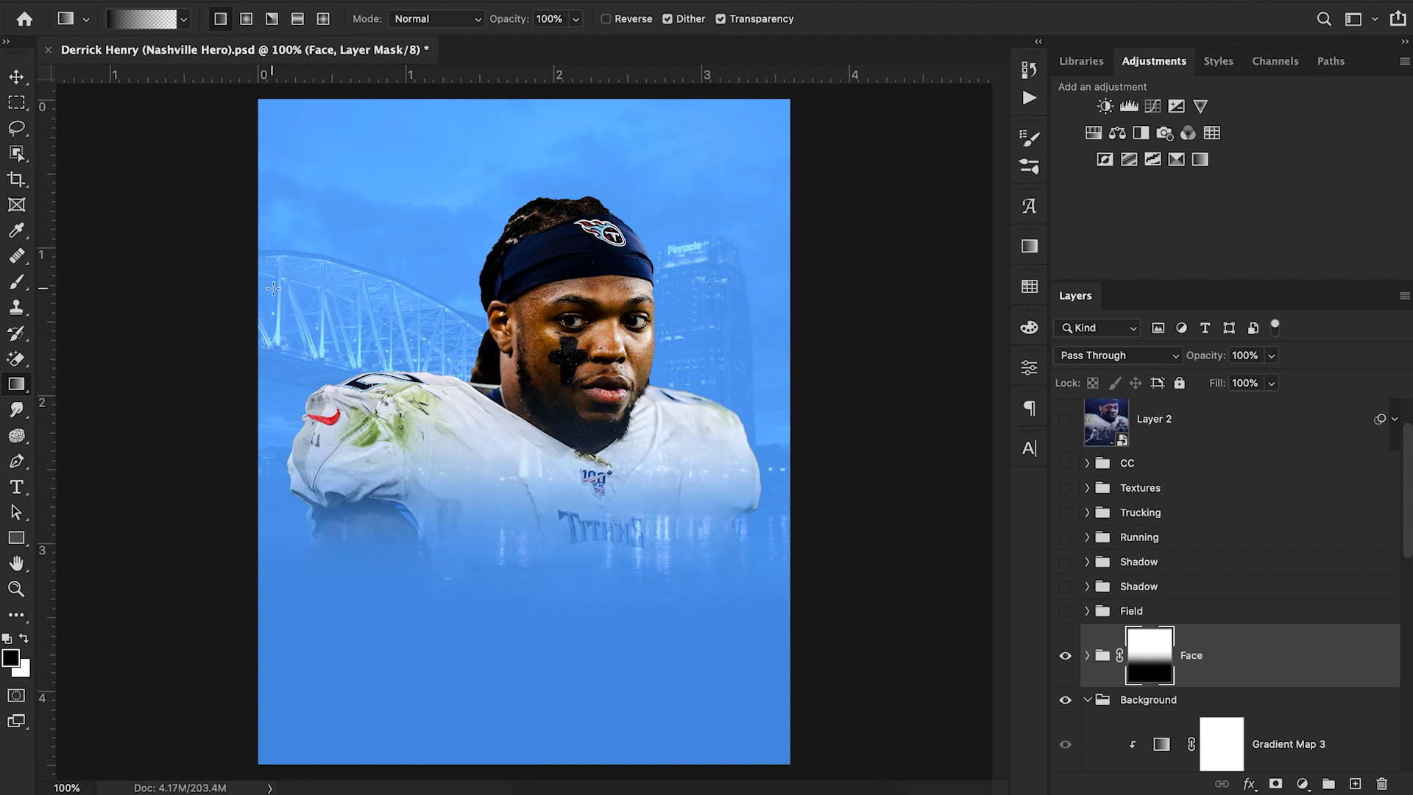
left_click(16, 76)
left_click_drag(567, 451, 559, 442)
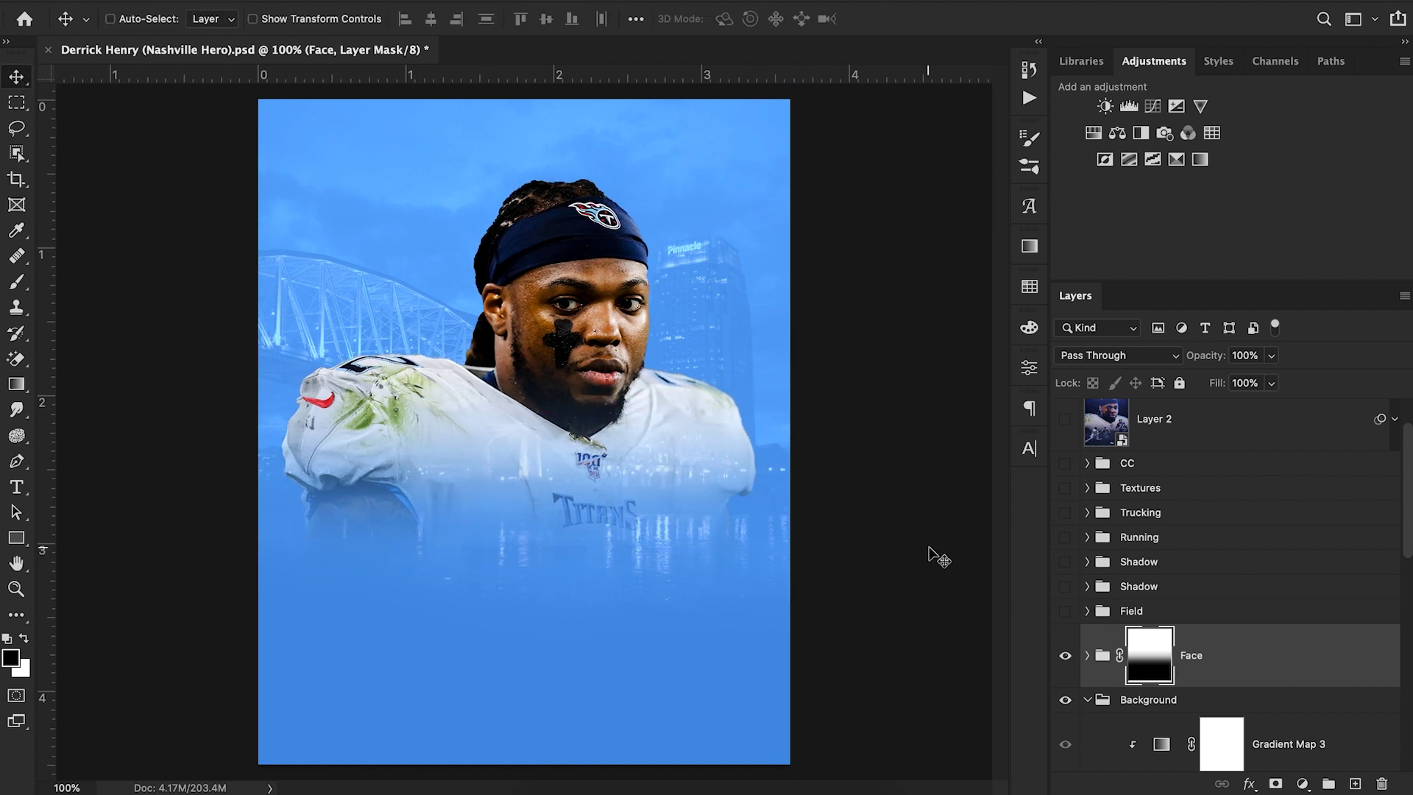
Toggle the Field, Trucking, Running and Textures groups on and off to preview each one on the poster
left_click(1064, 612)
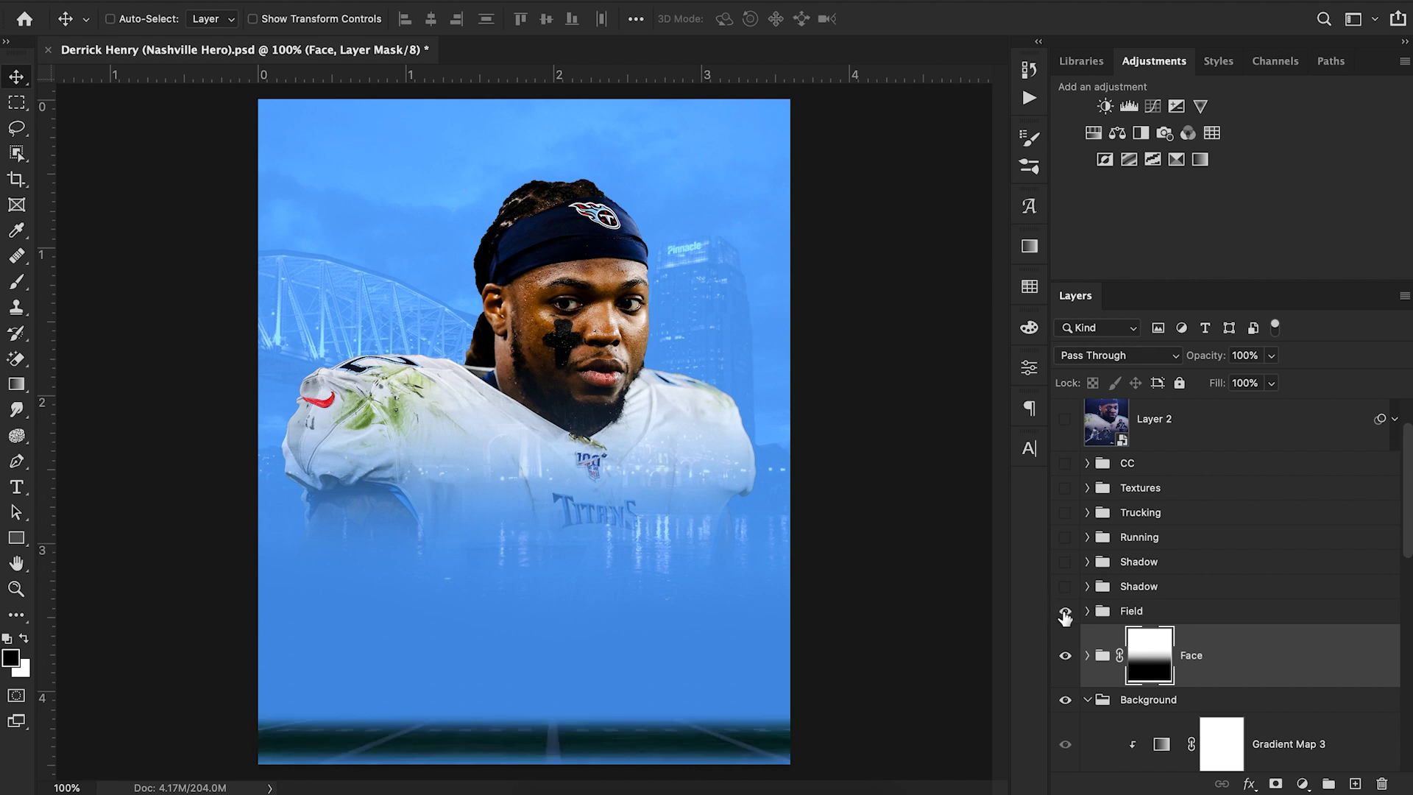
left_click(1064, 611)
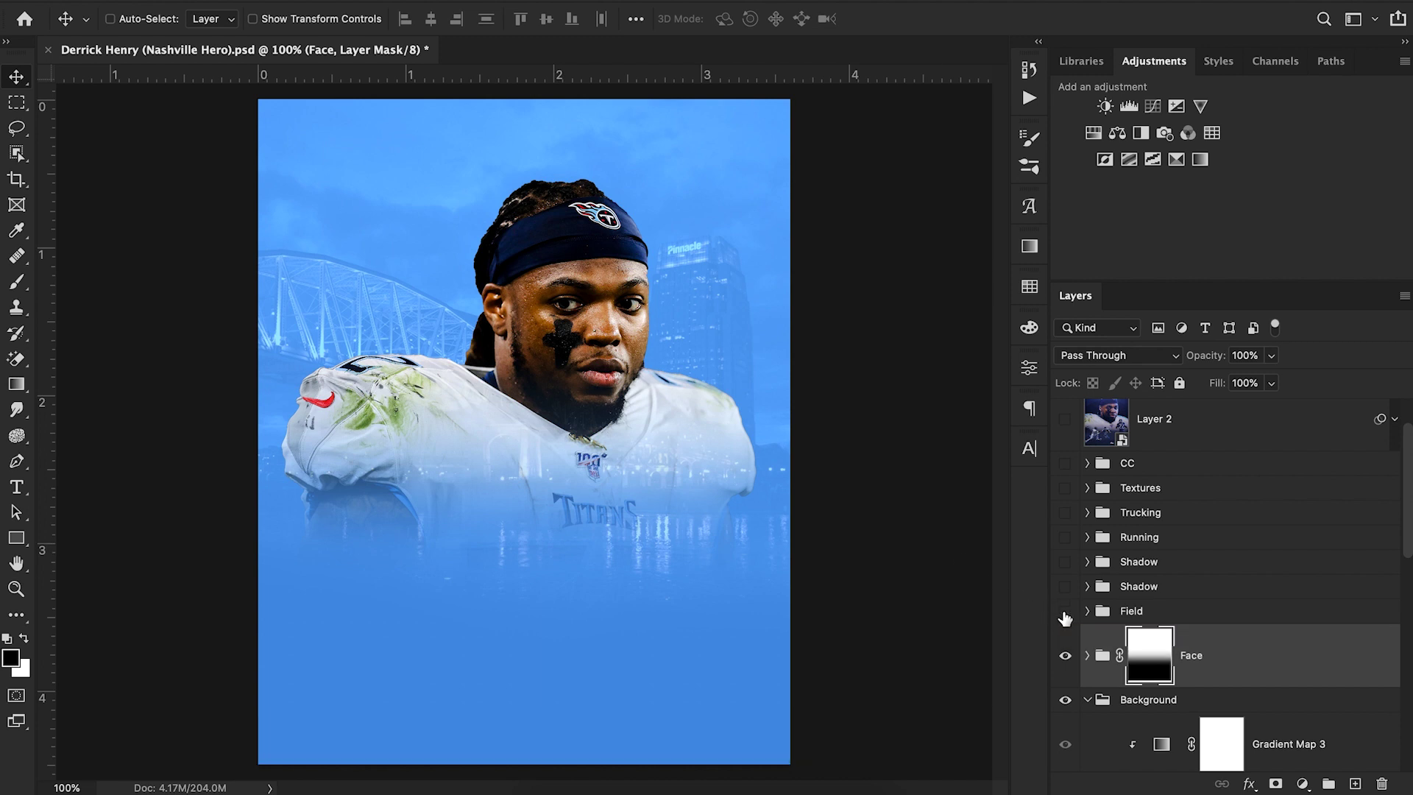
left_click(1065, 513)
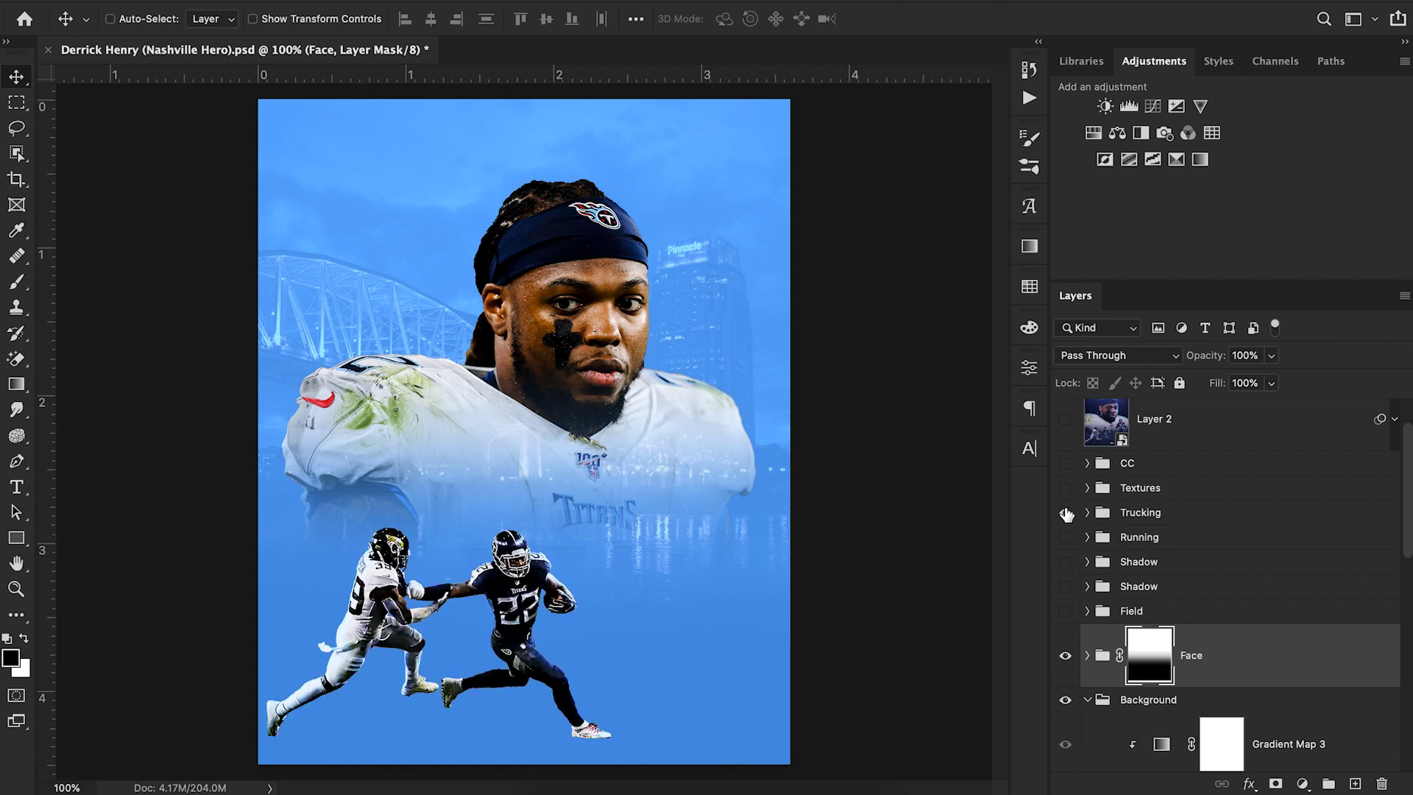
left_click(1065, 513)
left_click(1065, 538)
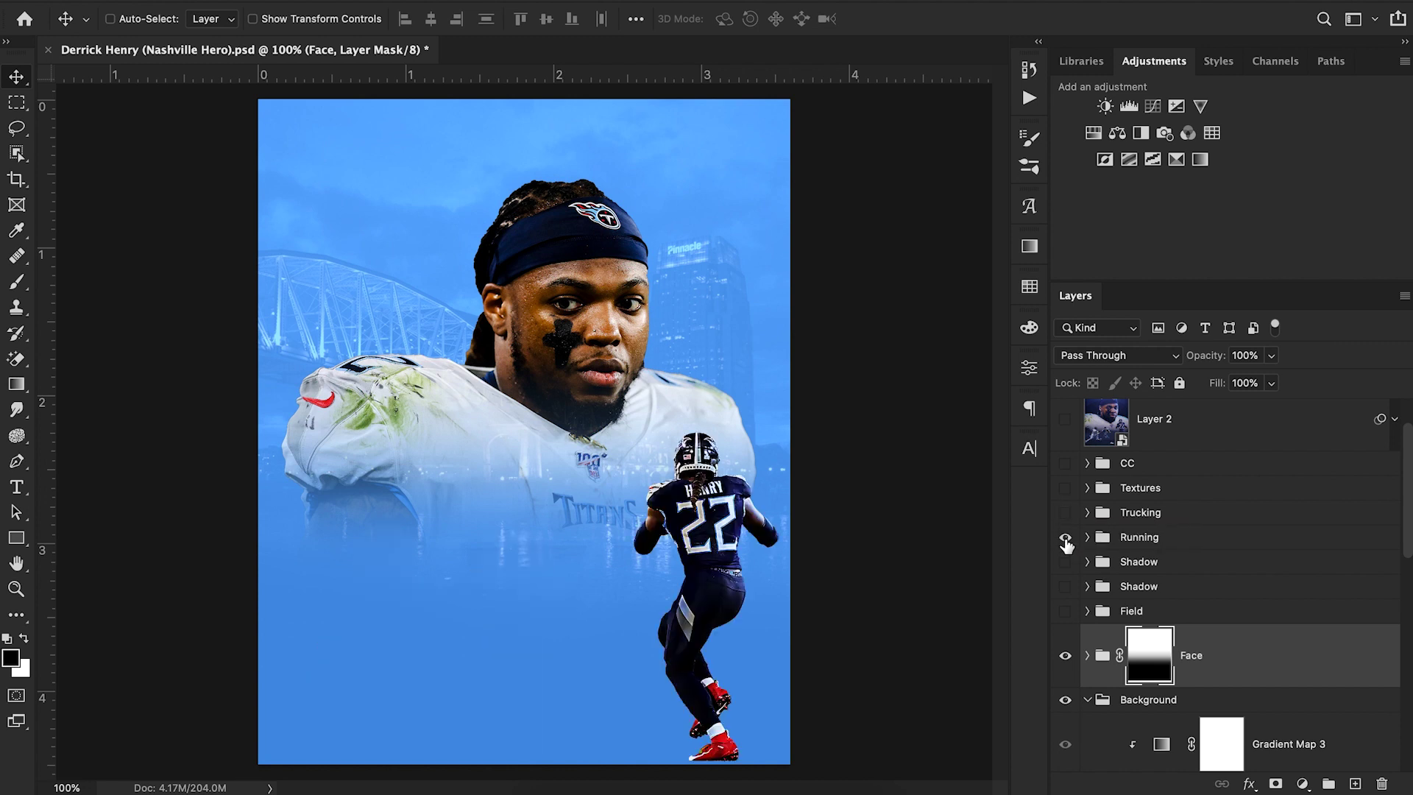
left_click(1066, 489)
left_click(1065, 489)
left_click(1065, 537)
Show the Trucking group without the Running group, and move its two players to the poster's lower centre
left_click(1065, 513)
left_click(1065, 537)
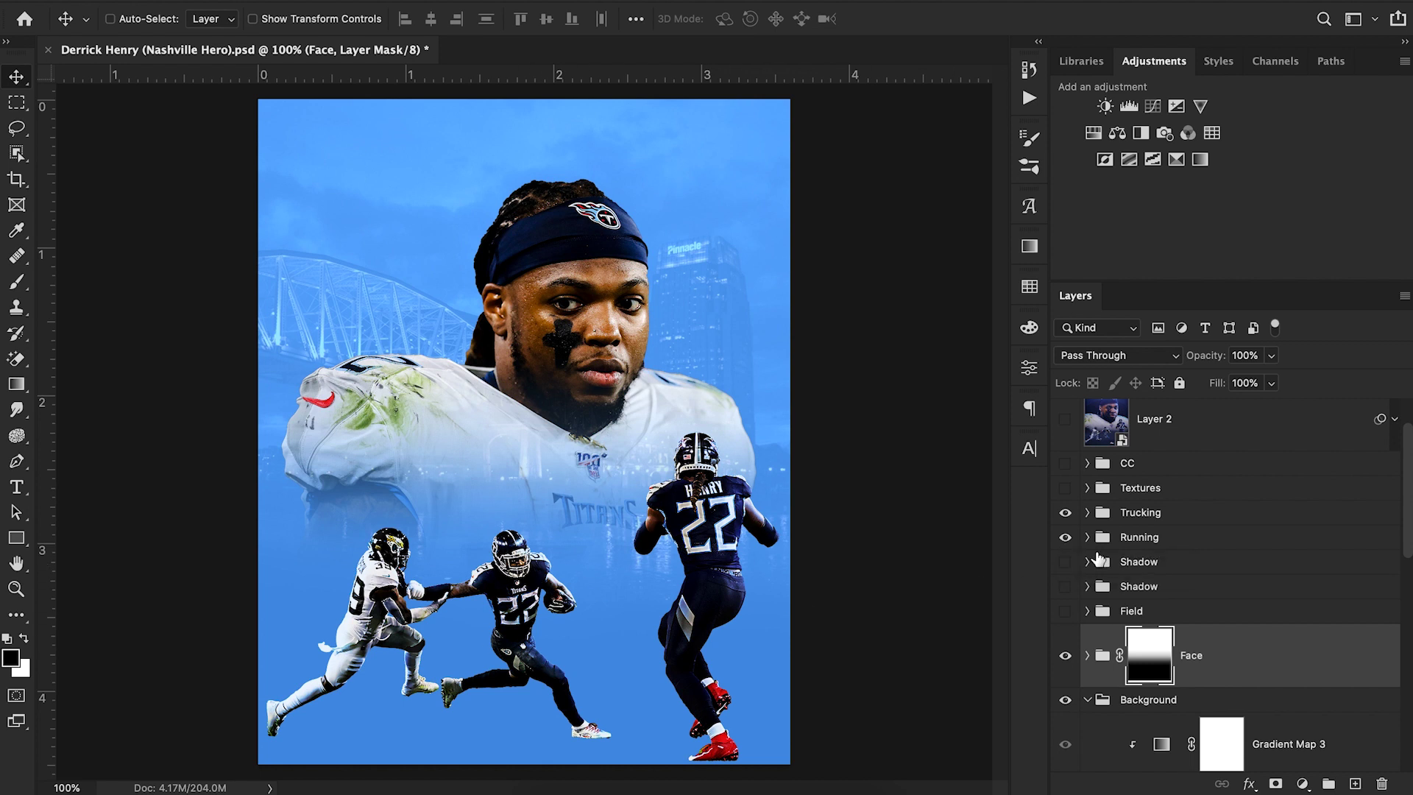
left_click(1066, 537)
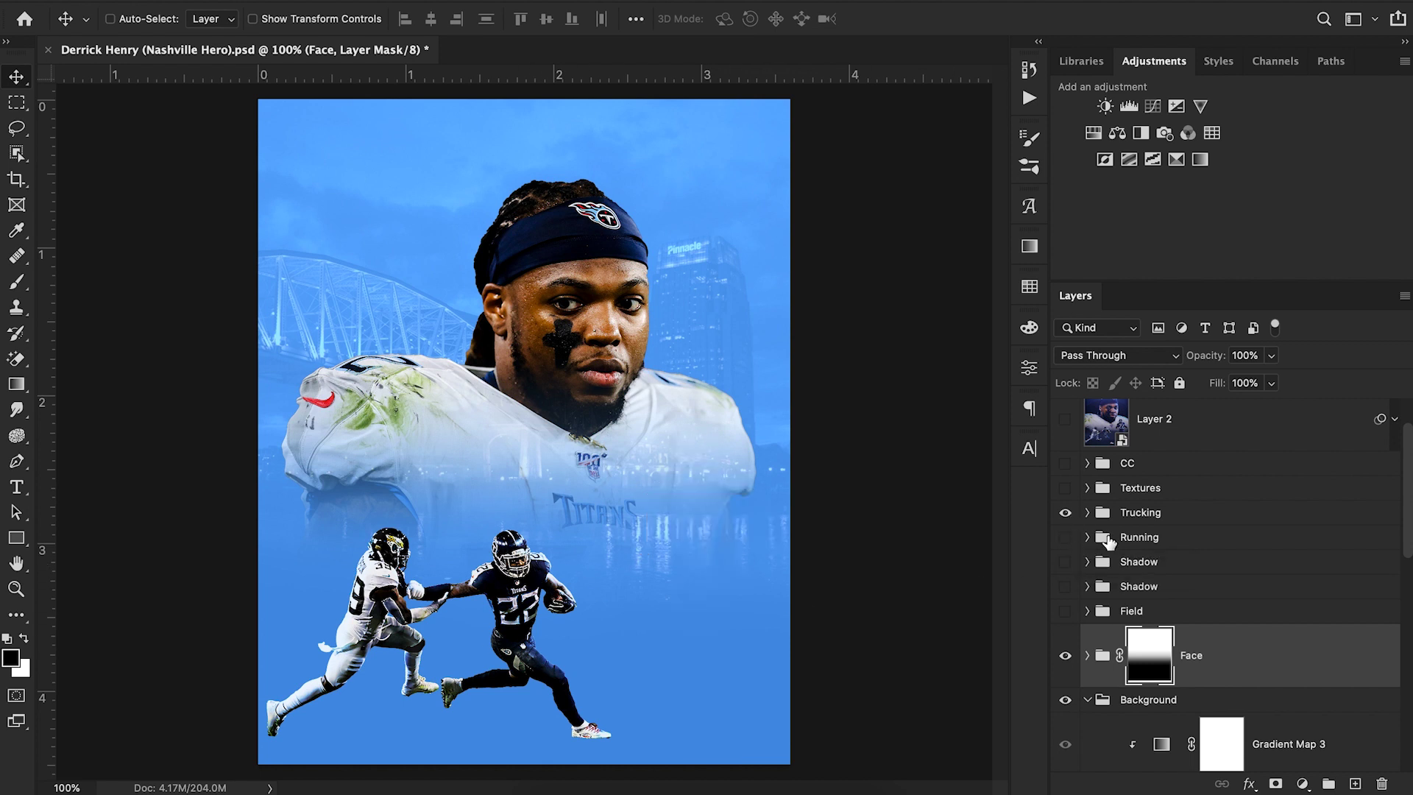
left_click(1163, 515)
left_click_drag(707, 603, 755, 596)
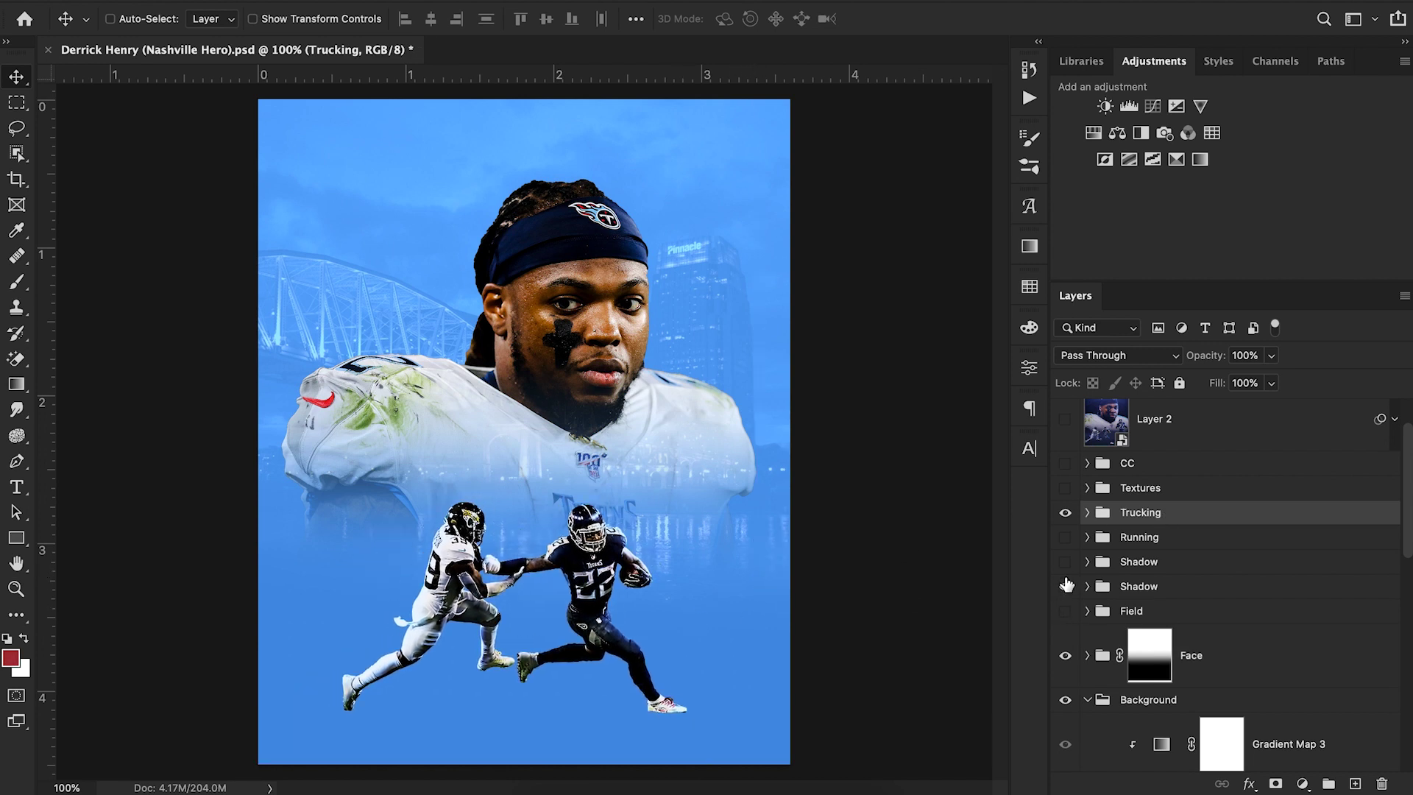
Show the lower Shadow group, move its shadows under the players' feet as a preview, and hide the group again
left_click(1064, 586)
left_click(1138, 586)
right_click(598, 701)
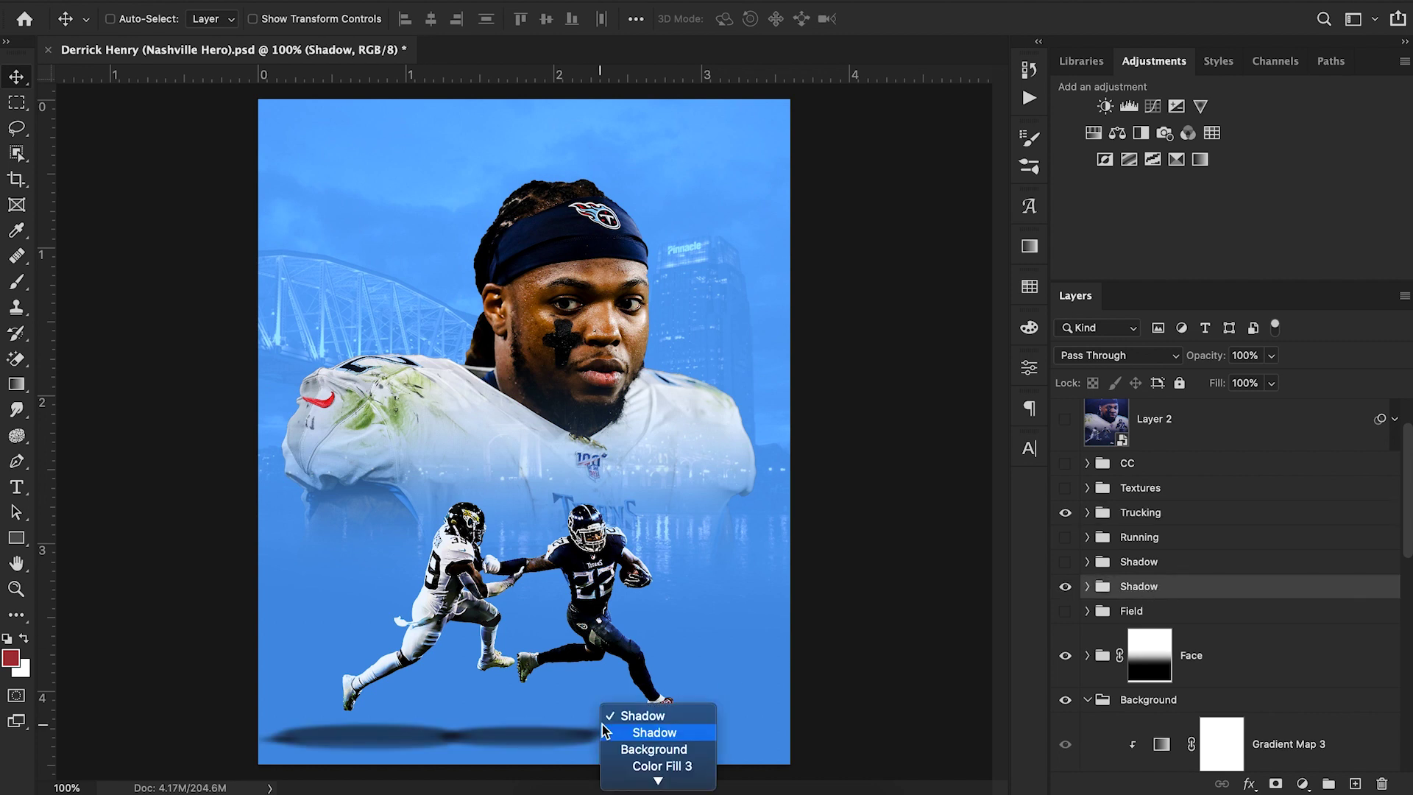
left_click(528, 724)
left_click_drag(586, 713, 612, 708)
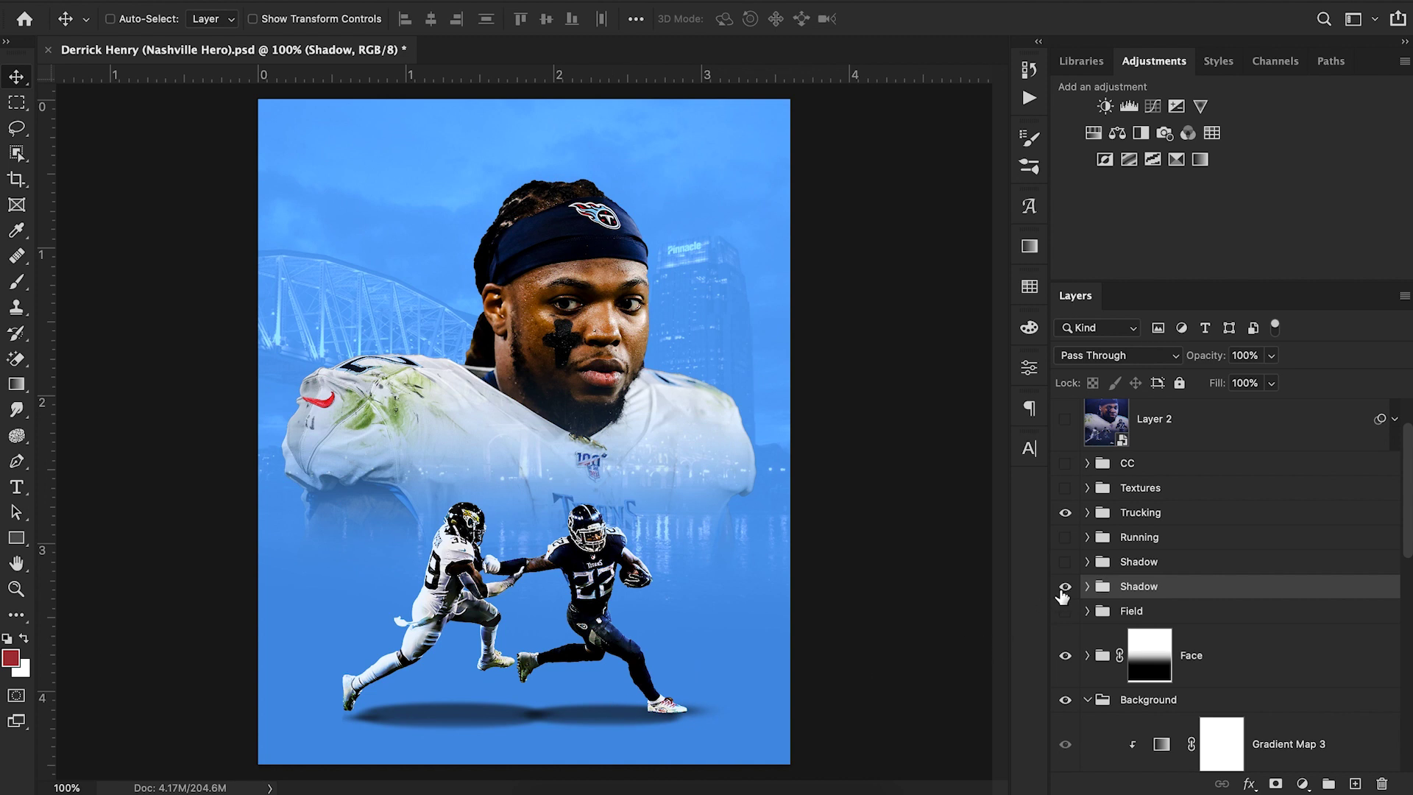
left_click(1064, 586)
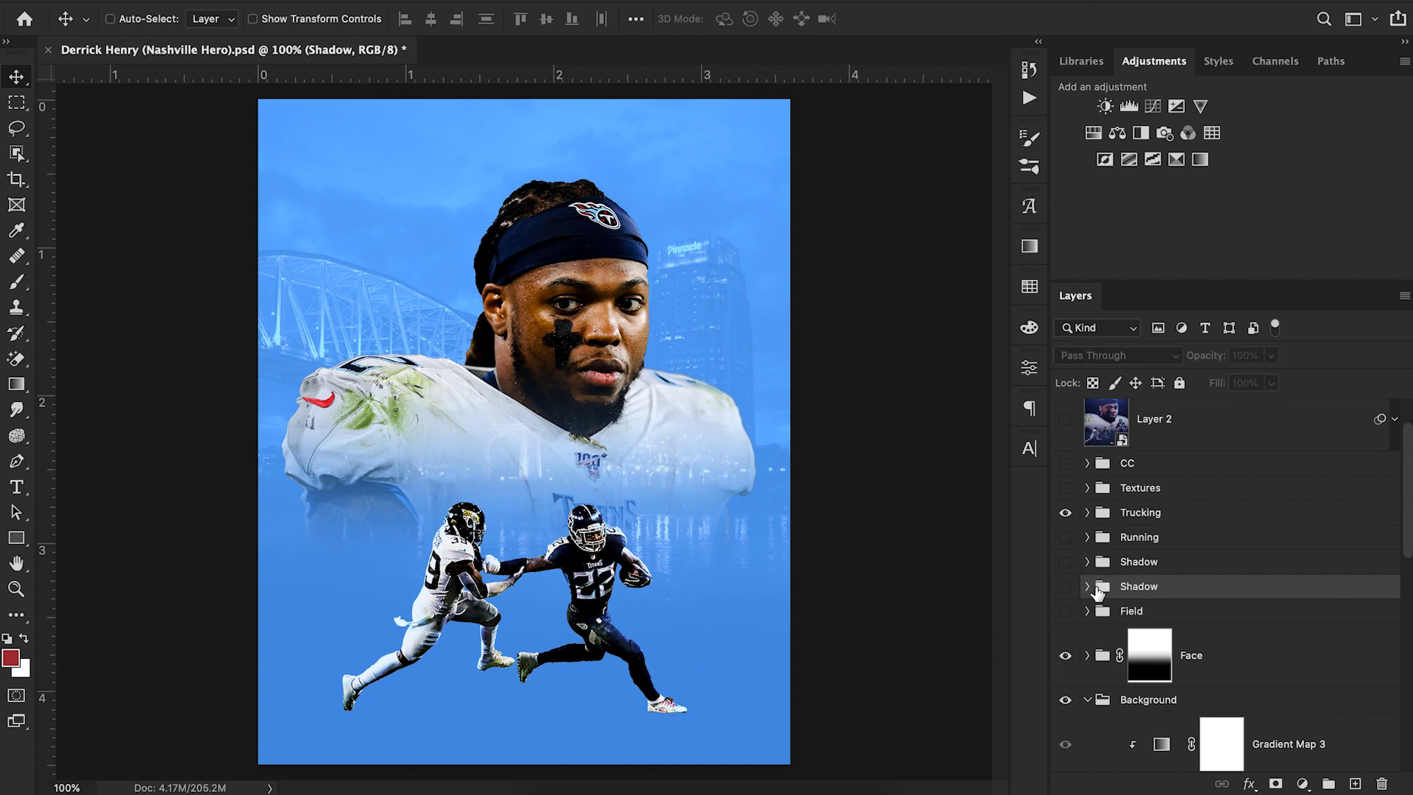
Nudge the Trucking group slightly upward and place a horizontal guide level with the soles of the players' planted feet
key("alt+]")
left_click_drag(741, 642, 744, 631)
left_click_drag(610, 75, 656, 711)
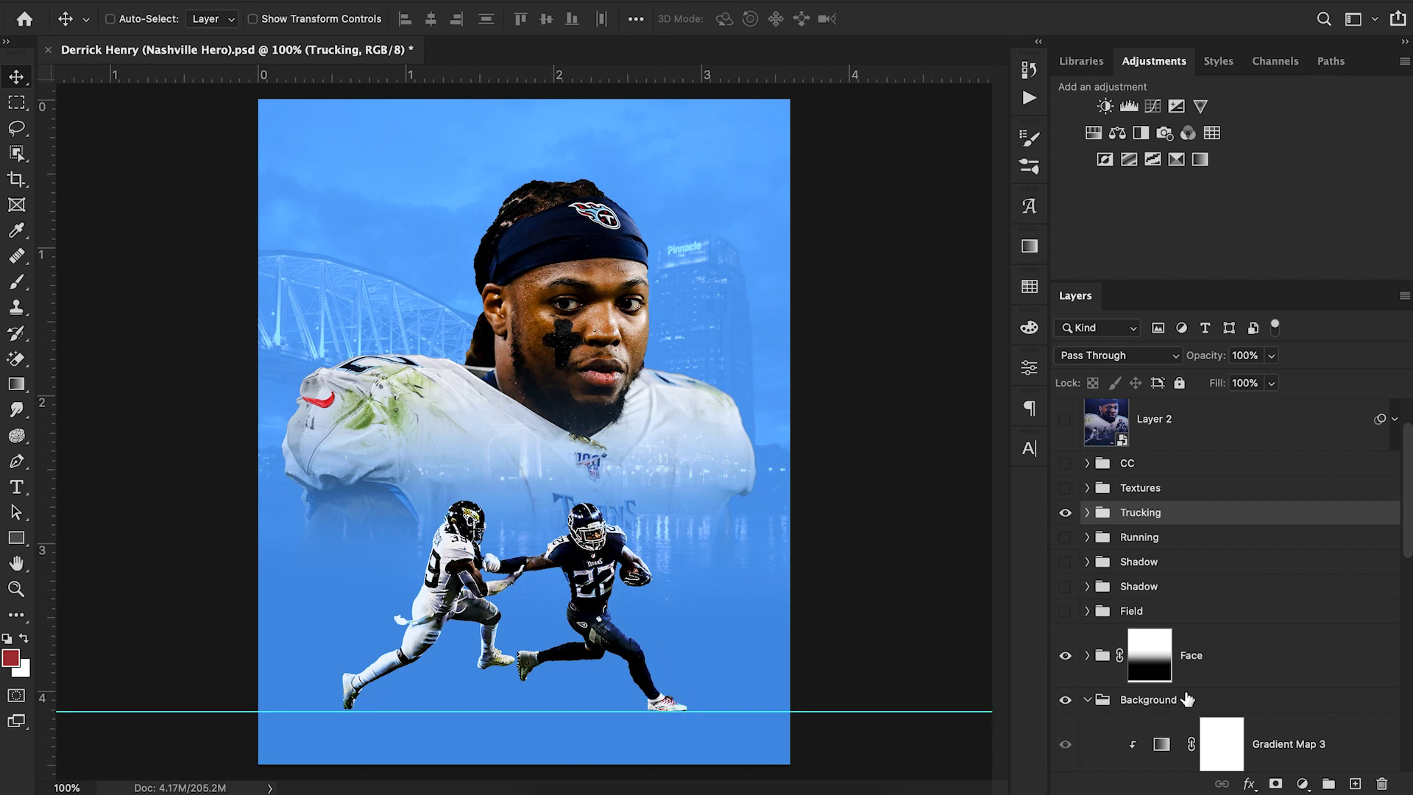
Add a new layer above Trucking and set up a flattened Soft Round brush at 127 px, 0% hardness and 17% flow
left_click(1354, 782)
key("b")
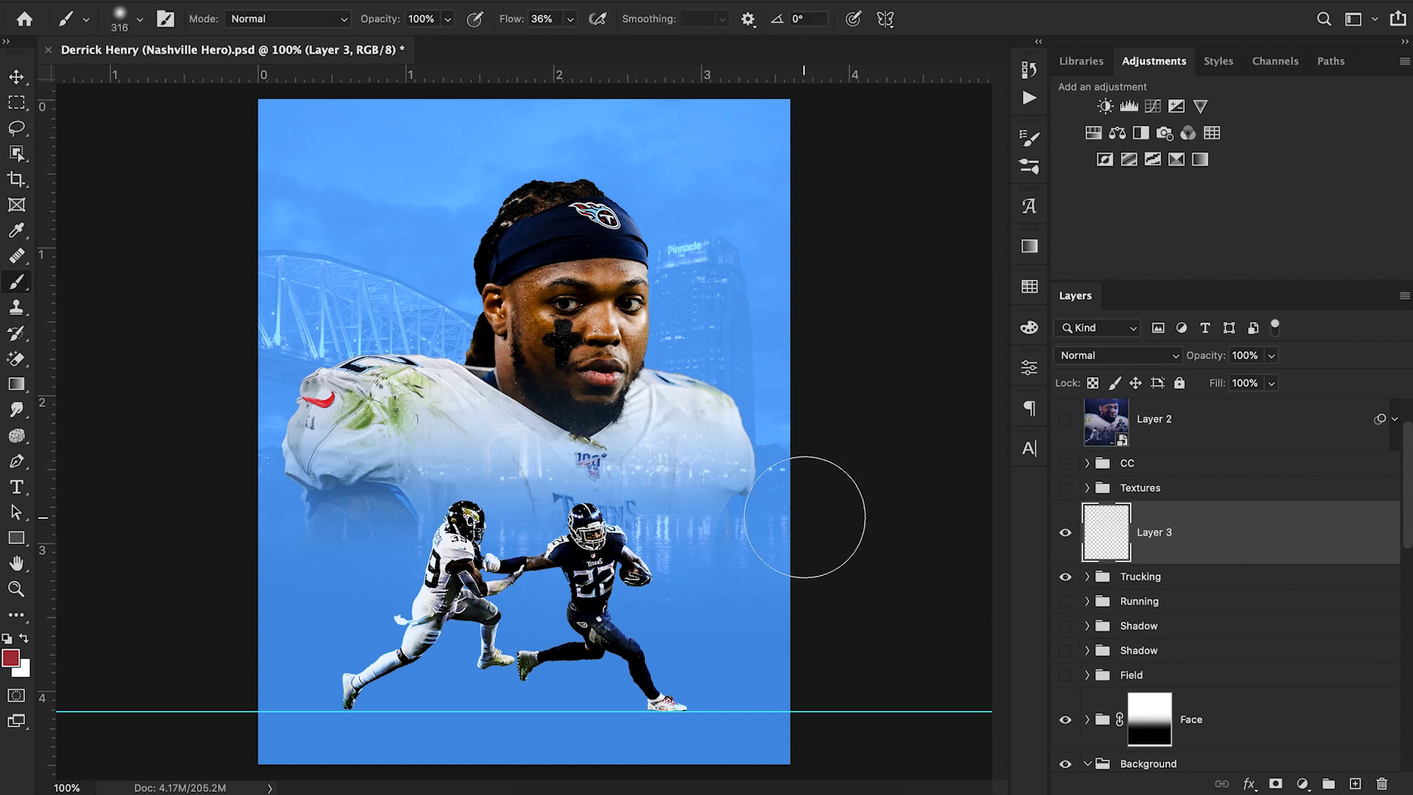
left_click(116, 25)
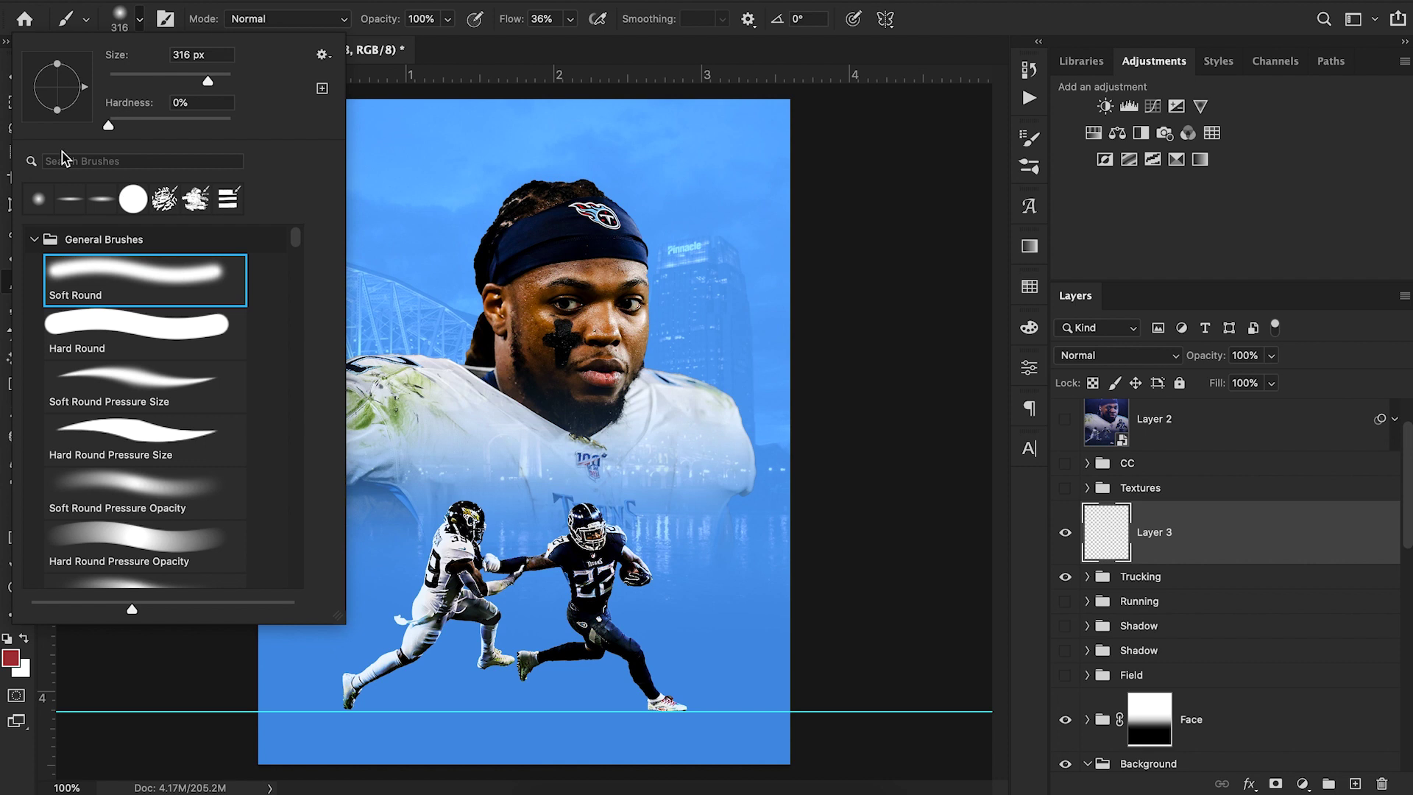
left_click_drag(54, 116, 52, 118)
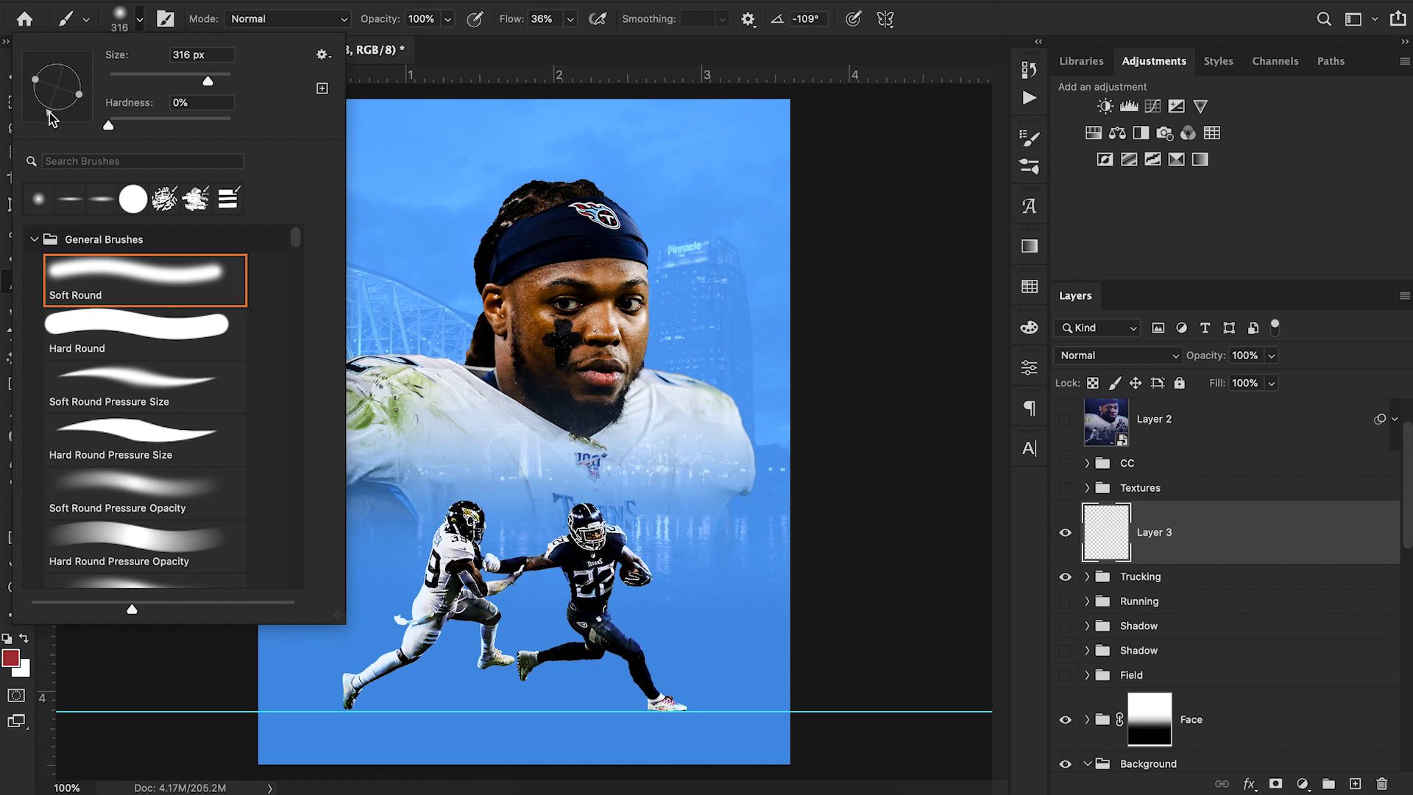
left_click(125, 294)
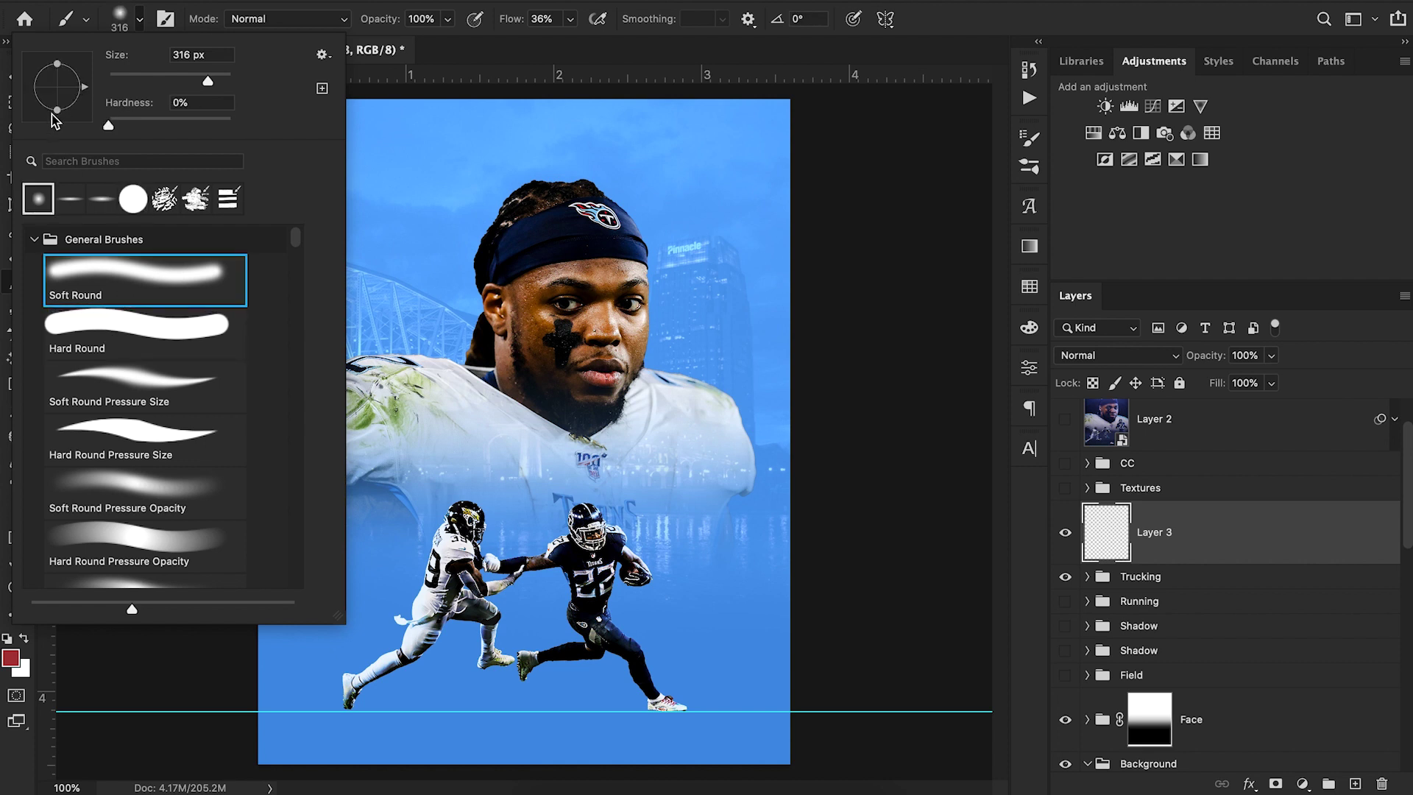
left_click_drag(58, 114, 61, 96)
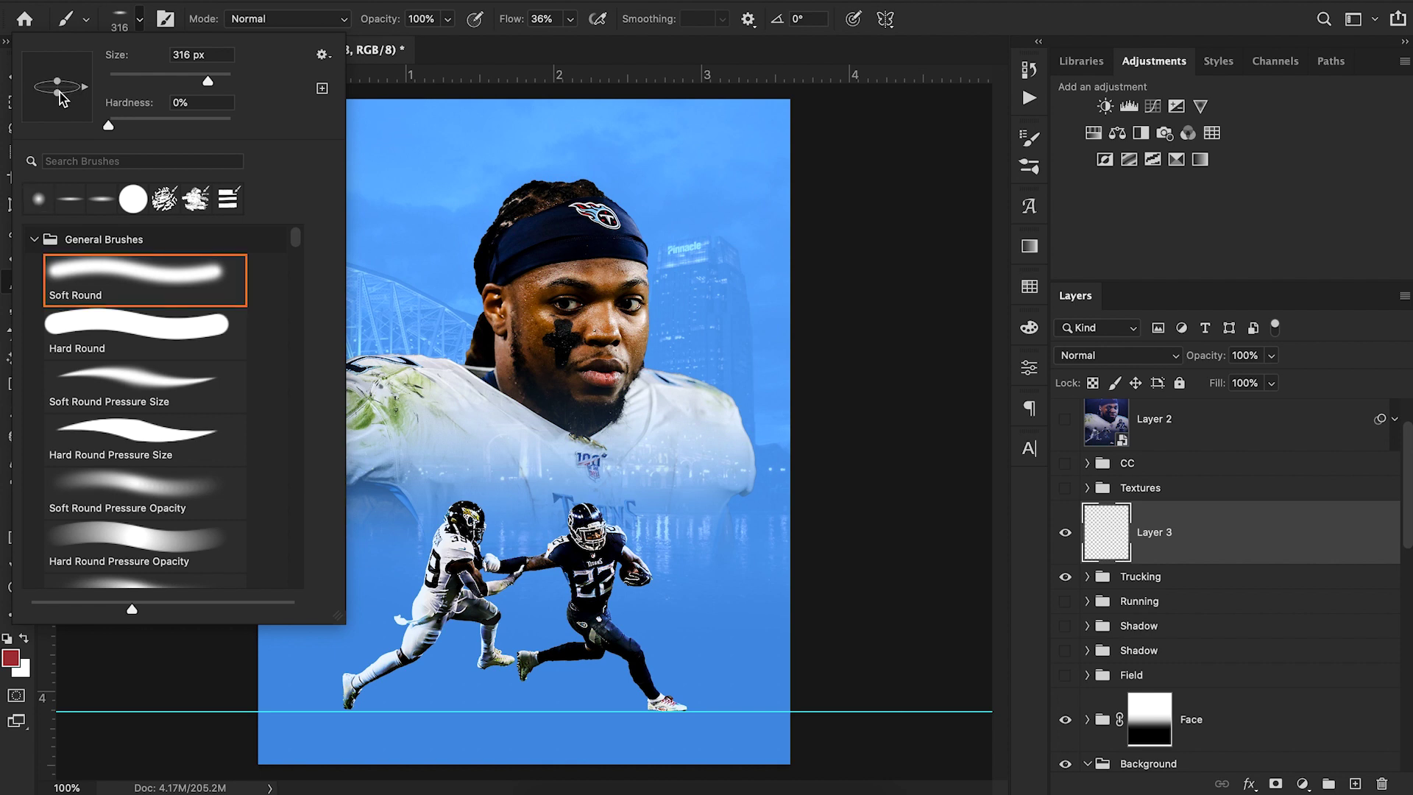
left_click(179, 82)
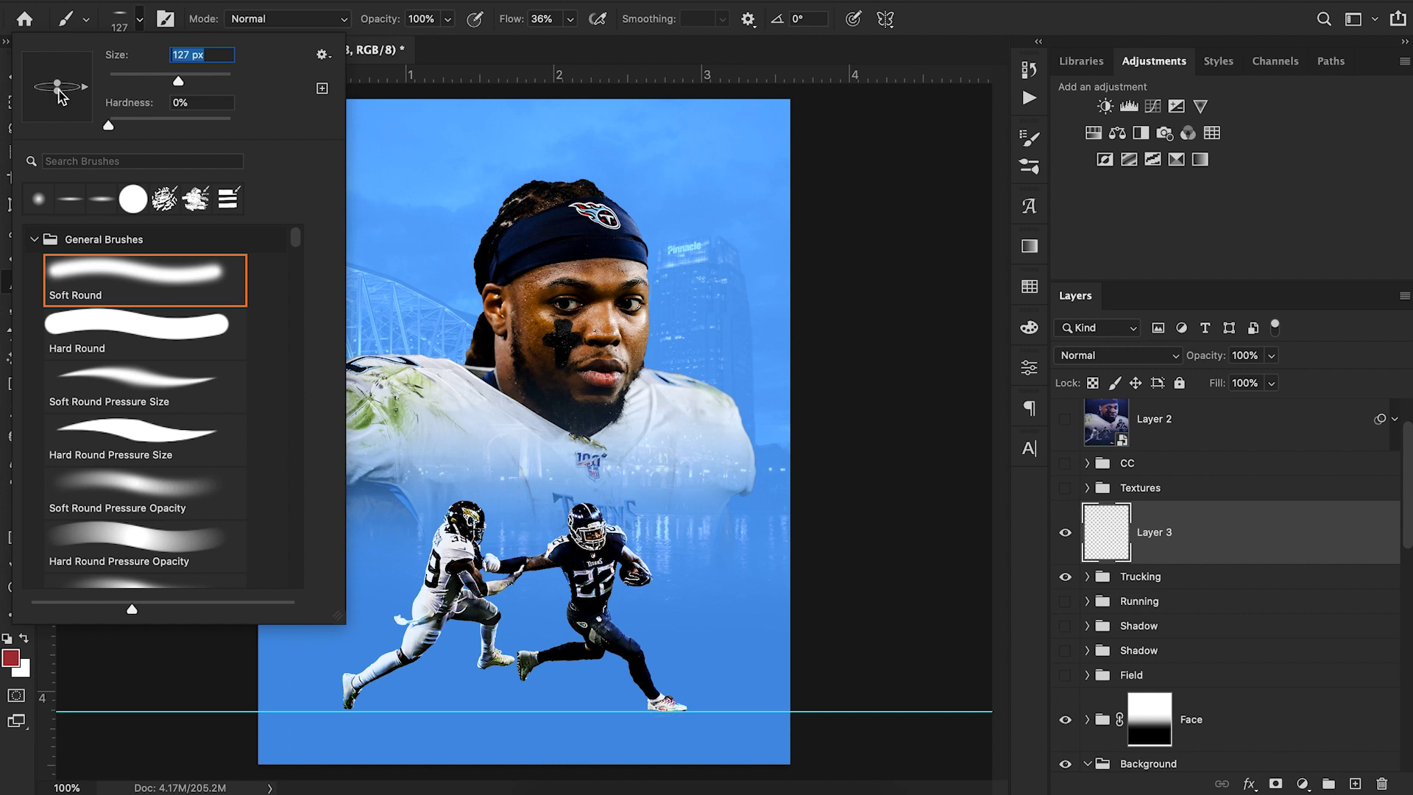
left_click(569, 20)
left_click_drag(571, 41, 554, 42)
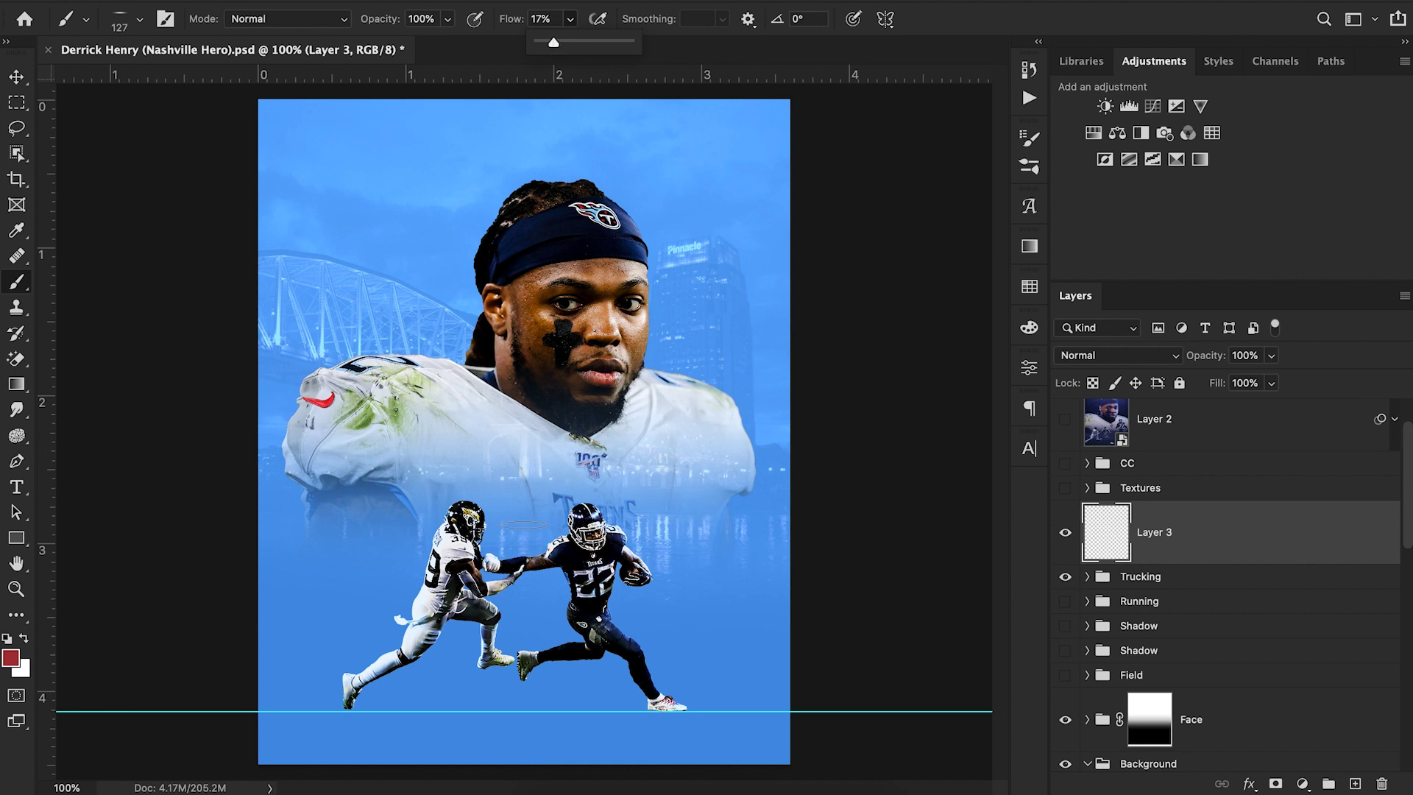
Remove the foot-level guide and try a red shadow dab under number 22's planted shoe
left_click(16, 588)
left_click_drag(611, 657, 674, 655)
scroll(674, 655, "down", 3)
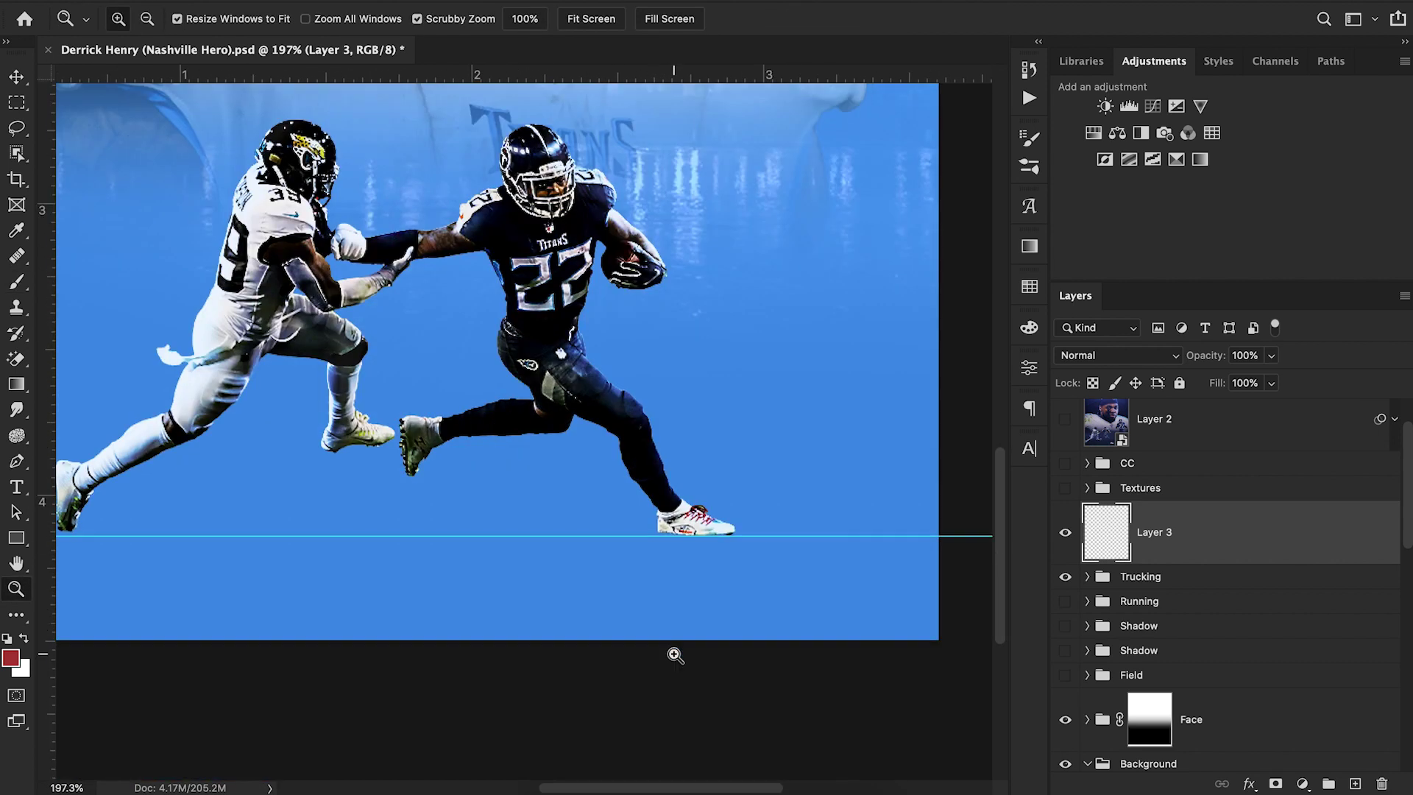
left_click(26, 83)
left_click_drag(782, 536, 783, 1)
key("b")
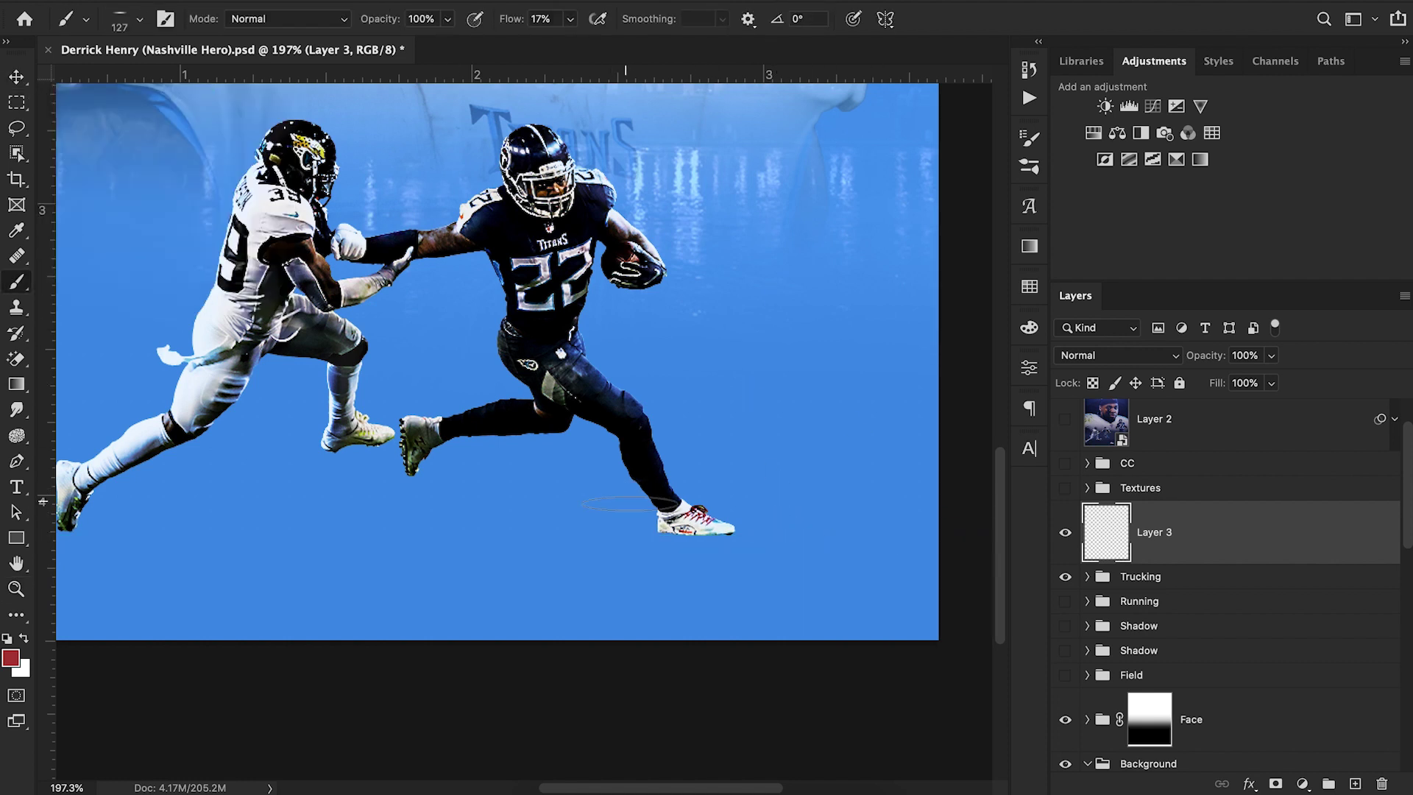
mouse_move(683, 536)
left_mouse_down()
mouse_move(773, 537)
mouse_move(647, 537)
mouse_move(681, 536)
left_mouse_up()
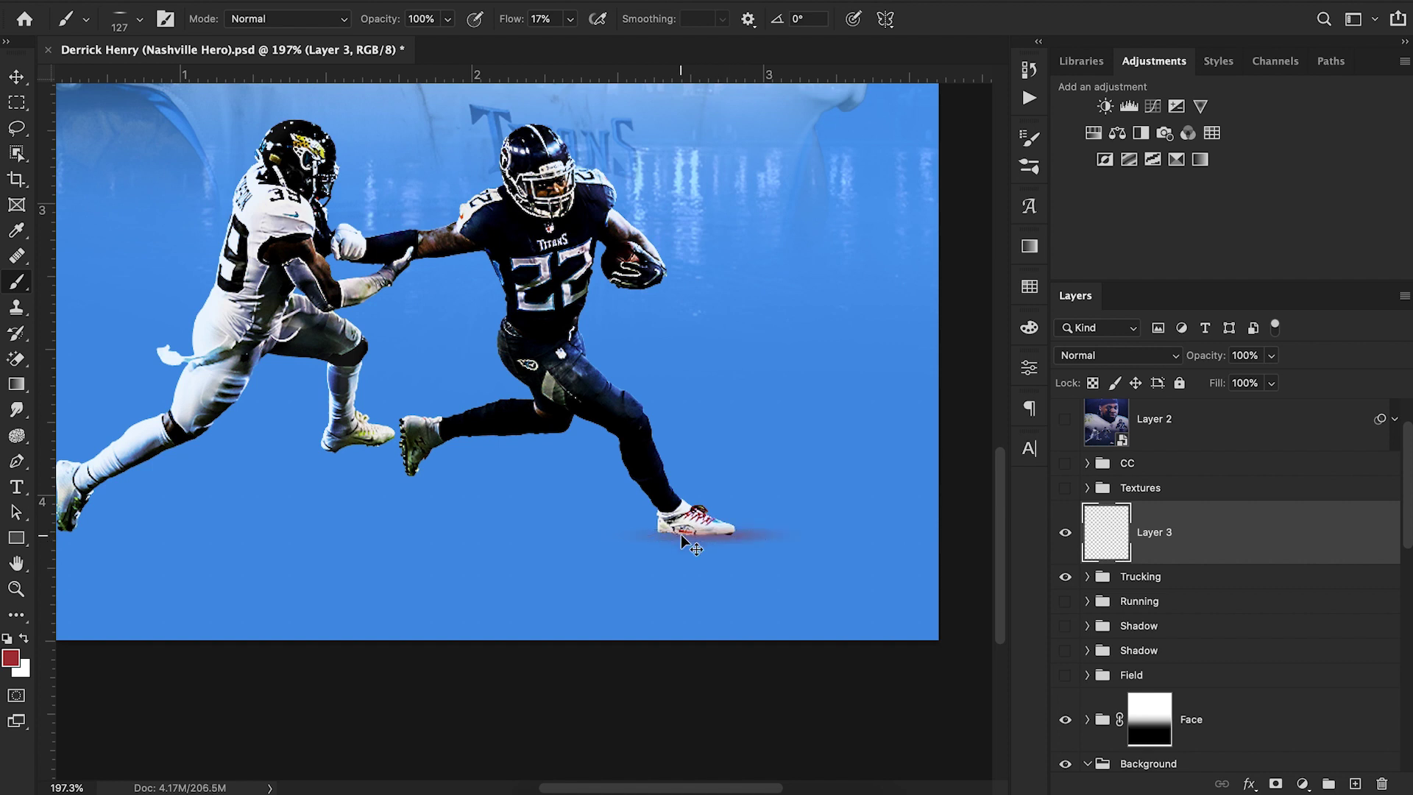
Paint a black (000000) shadow under number 22's planted shoe on Layer 3, and move that layer below the Trucking group
left_click(11, 660)
left_click(846, 660)
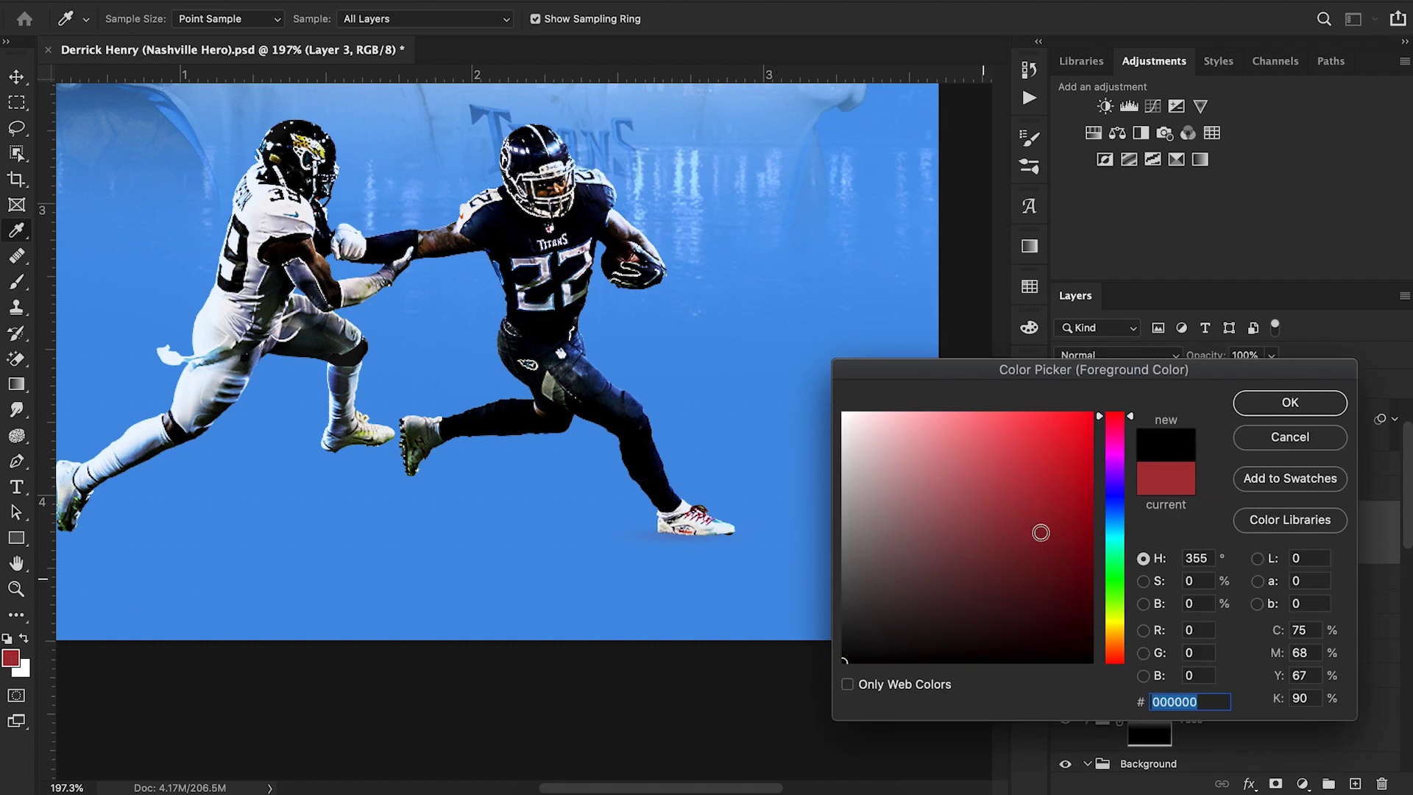
left_click(1254, 404)
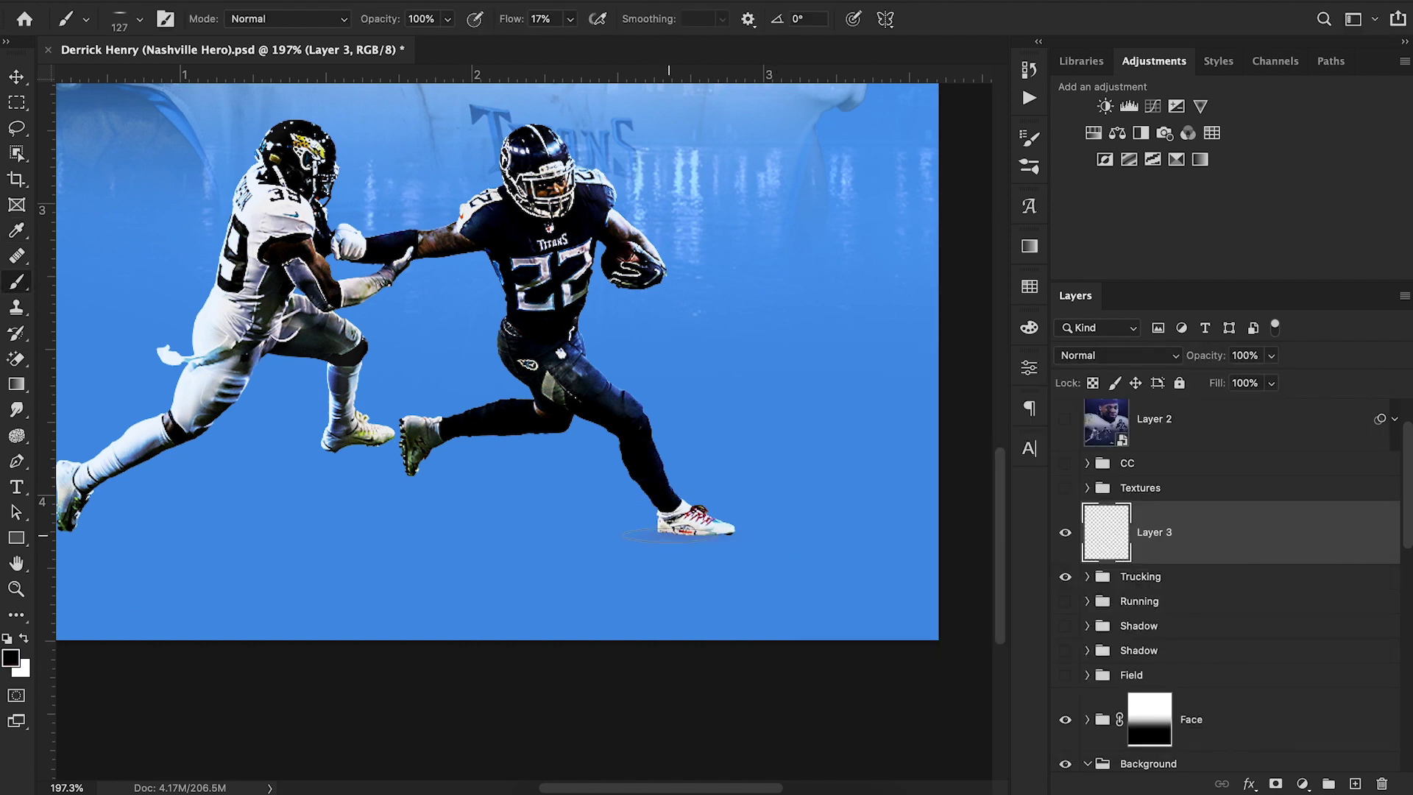
mouse_move(661, 536)
left_mouse_down()
mouse_move(636, 536)
mouse_move(738, 536)
mouse_move(641, 537)
mouse_move(699, 538)
mouse_move(662, 537)
left_mouse_up()
left_click_drag(1209, 552, 1205, 592)
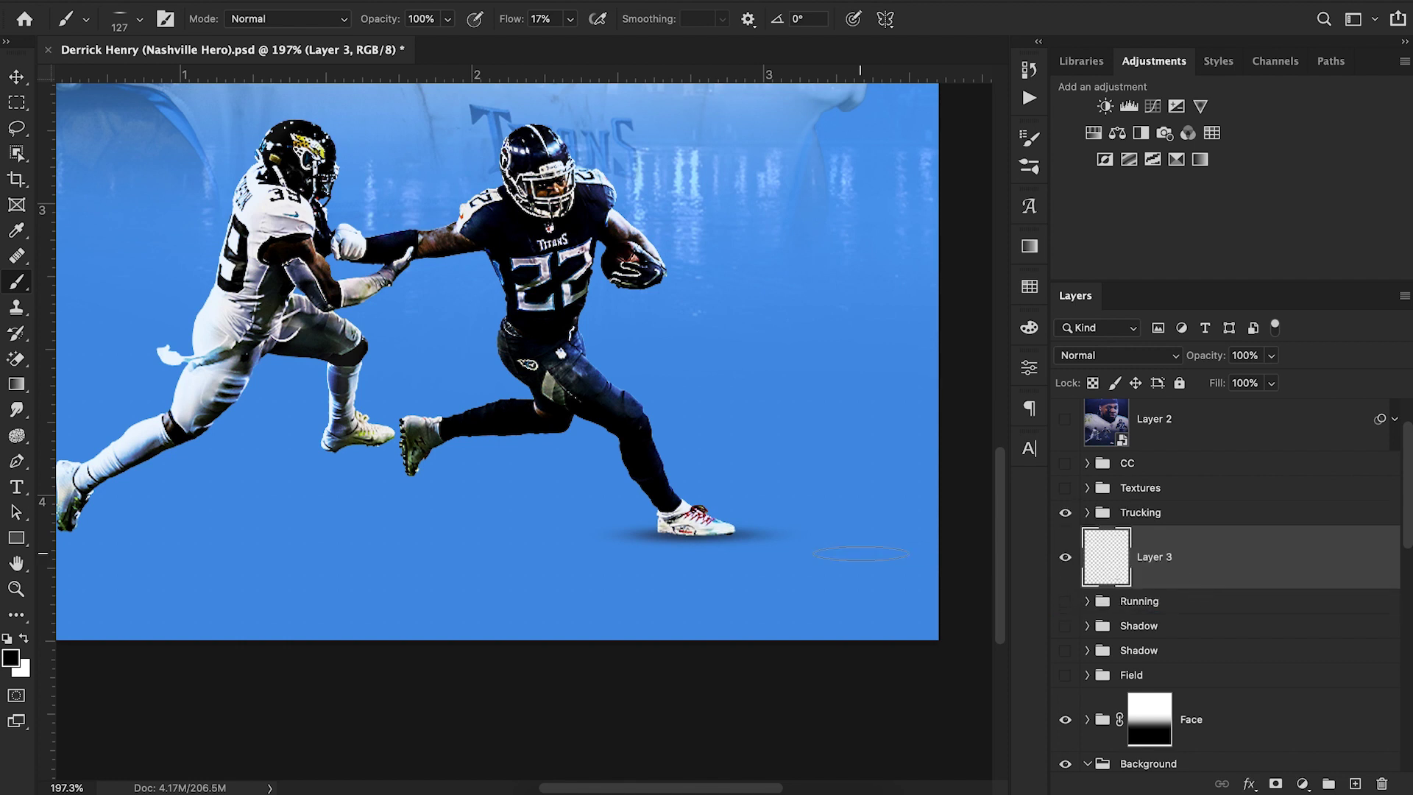
Paint a matching shadow under number 39's rear shoe along a temporary foot-level guide, and remove the guide
scroll(655, 556, "left", 5)
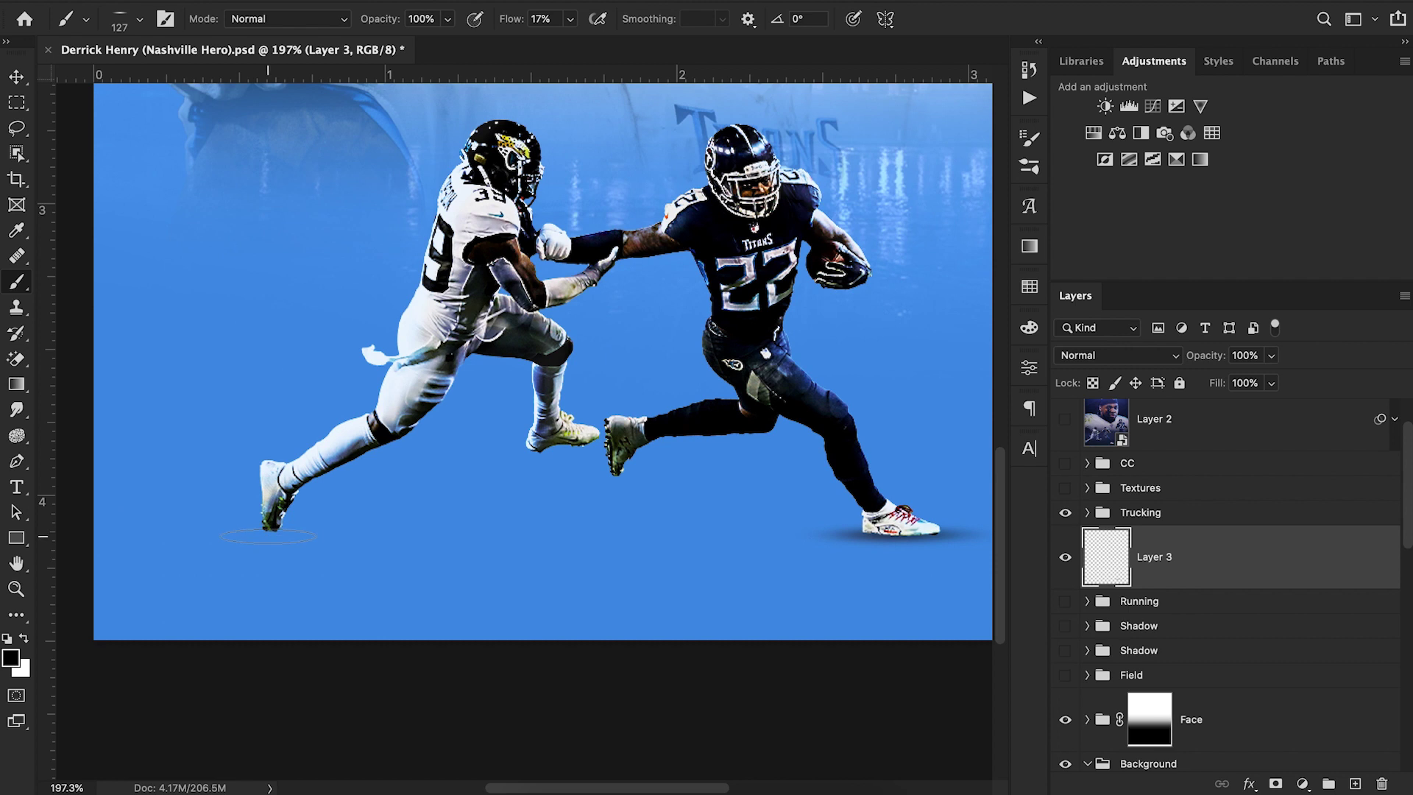
left_click_drag(414, 81, 467, 534)
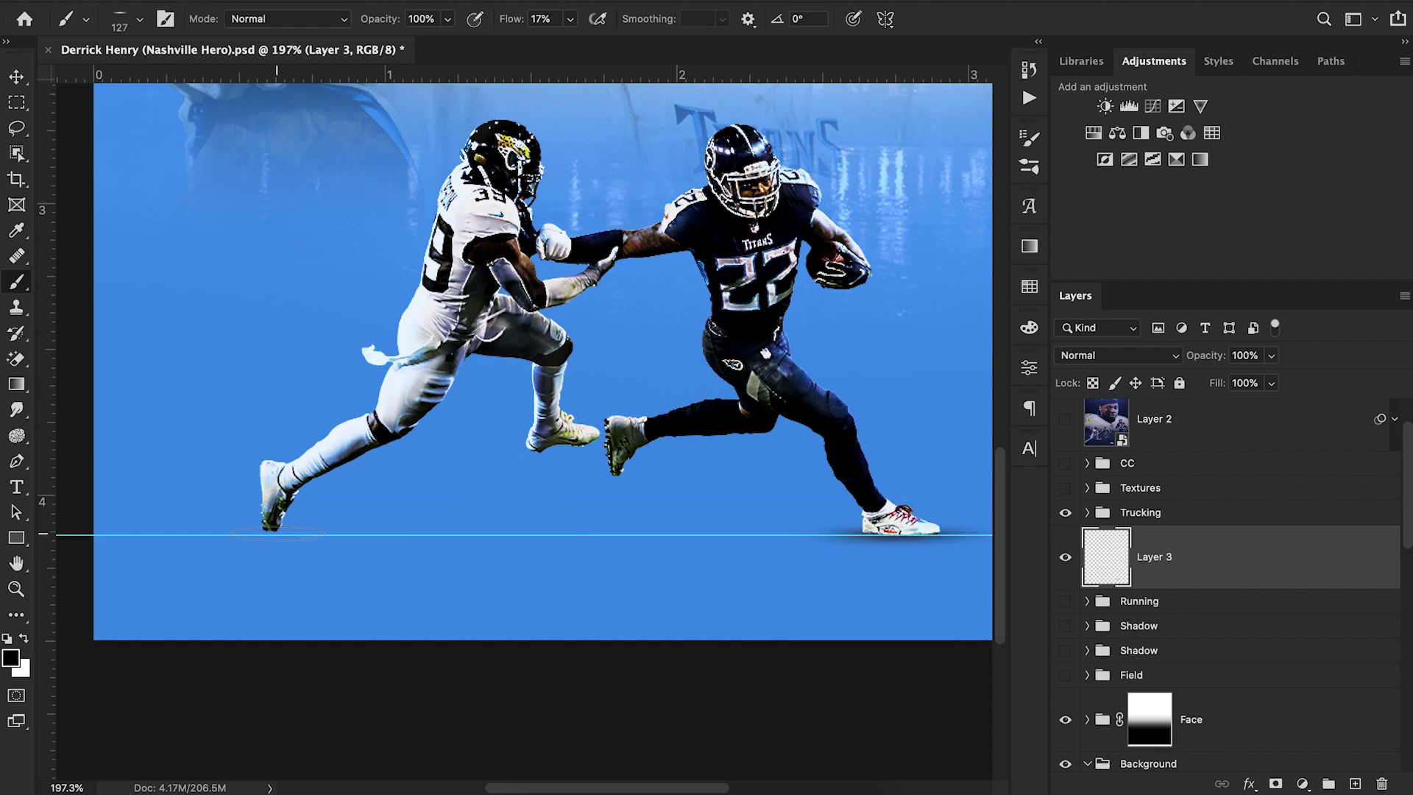
left_click_drag(274, 534, 214, 535)
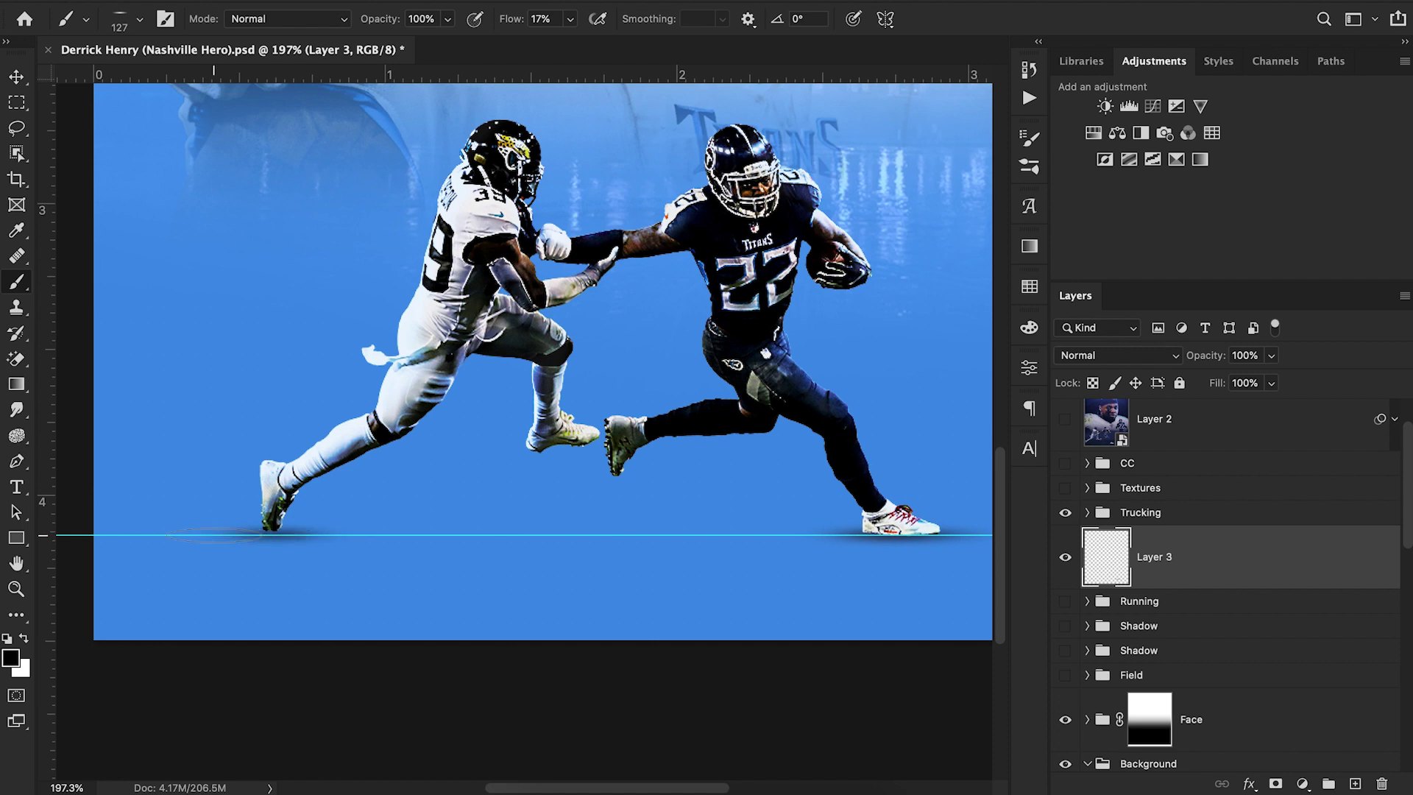
key("v")
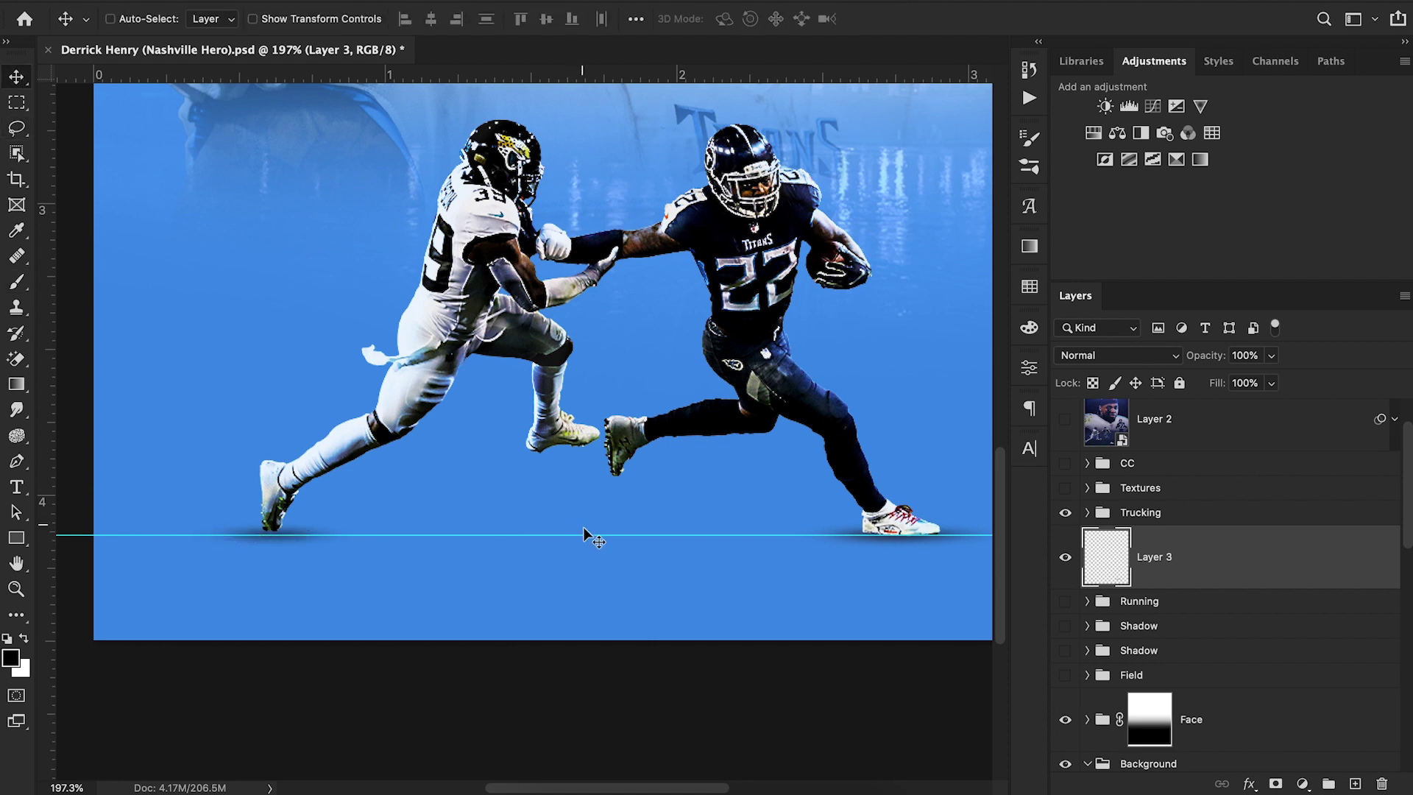
left_click_drag(583, 535, 591, 30)
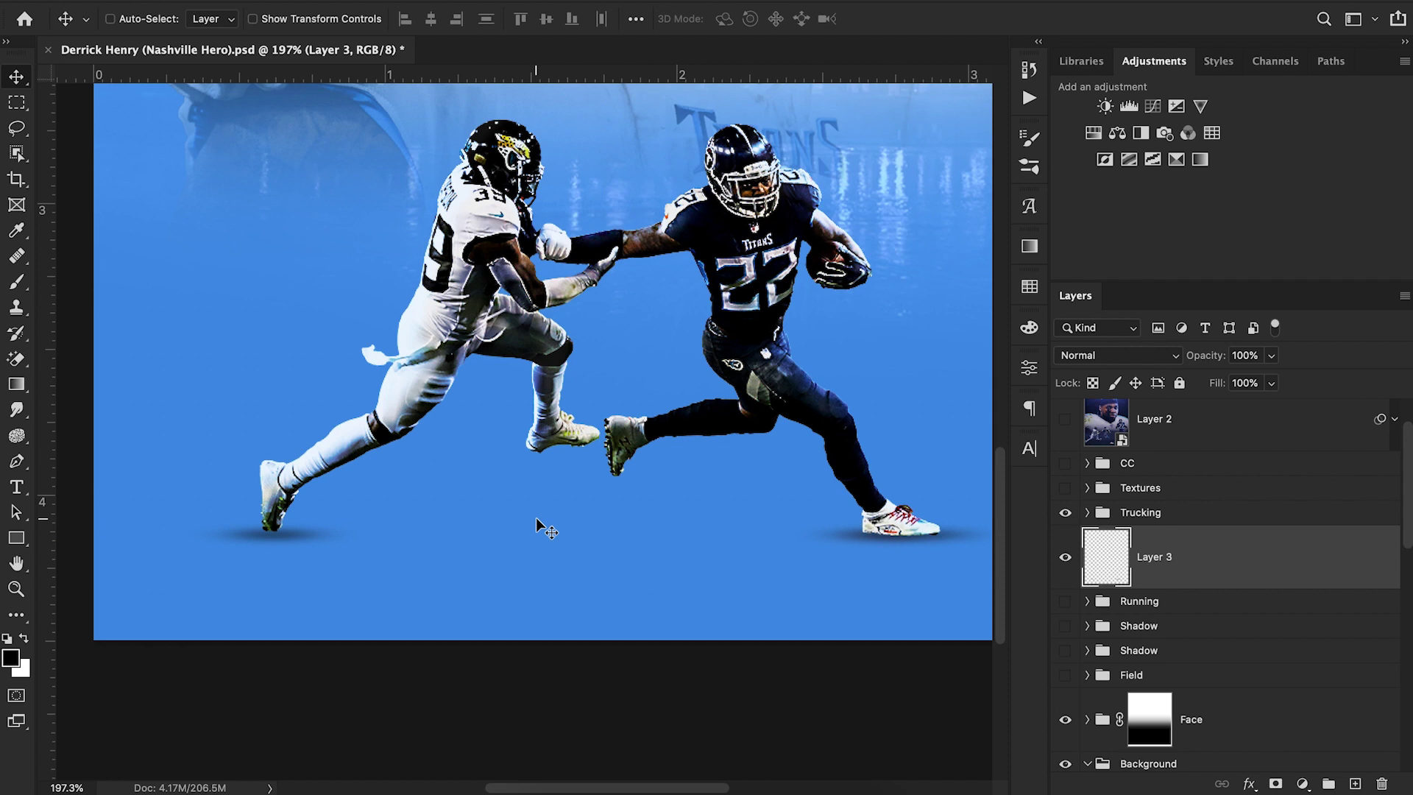
Add a new layer above Layer 3 and paint a wide, soft black shadow between the players' feet with a 332 px brush
left_click(17, 588)
left_click_drag(559, 379, 487, 376)
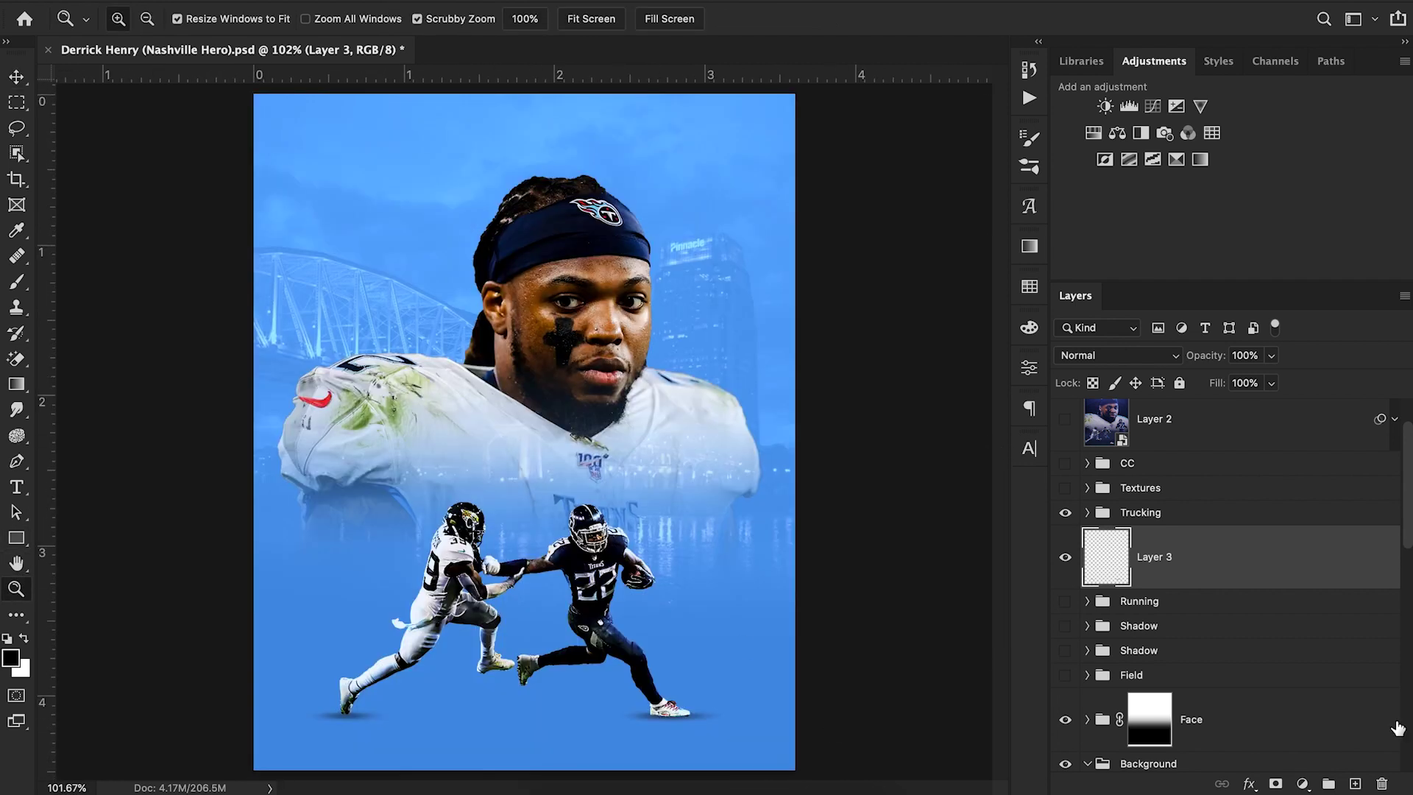
left_click(1352, 783)
key("b")
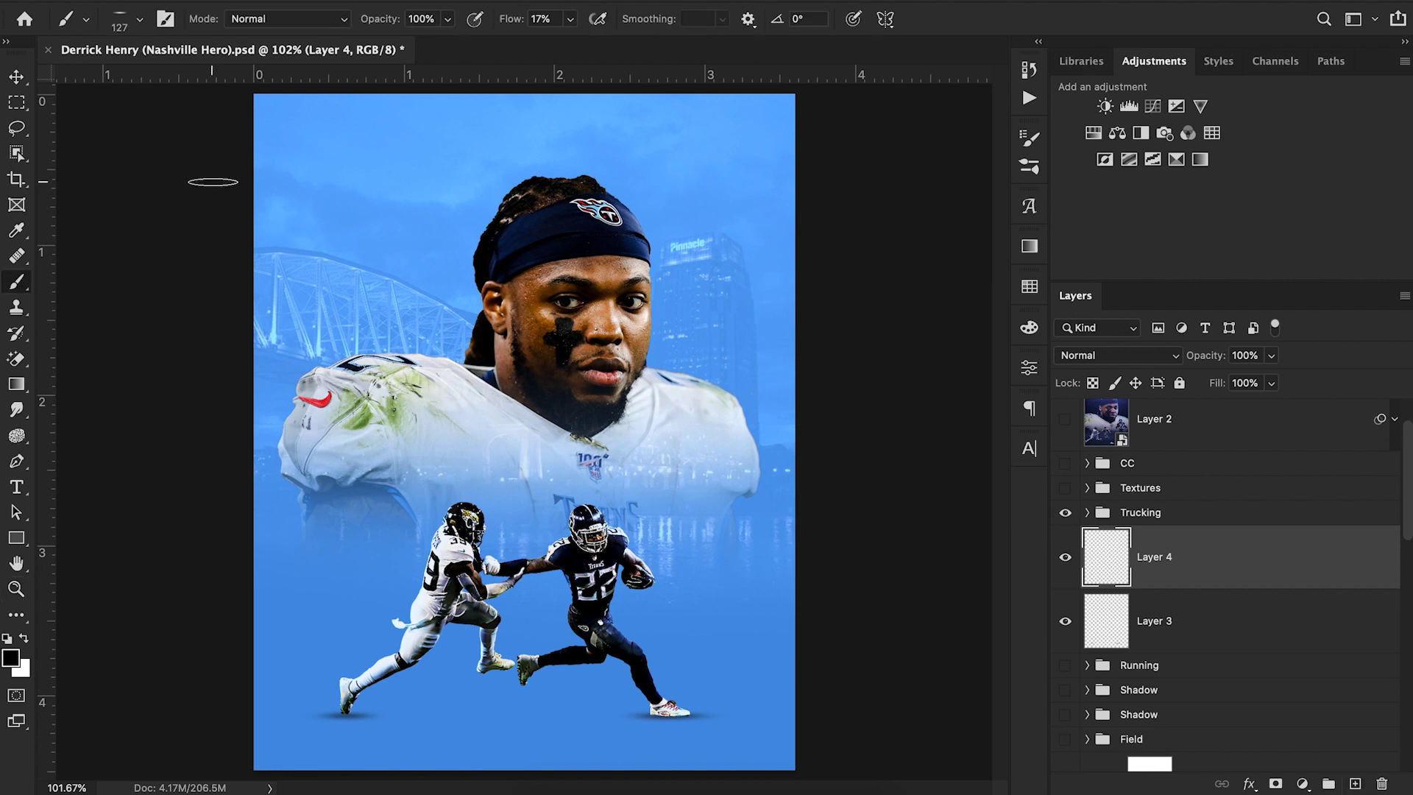
left_click(122, 22)
left_click(209, 76)
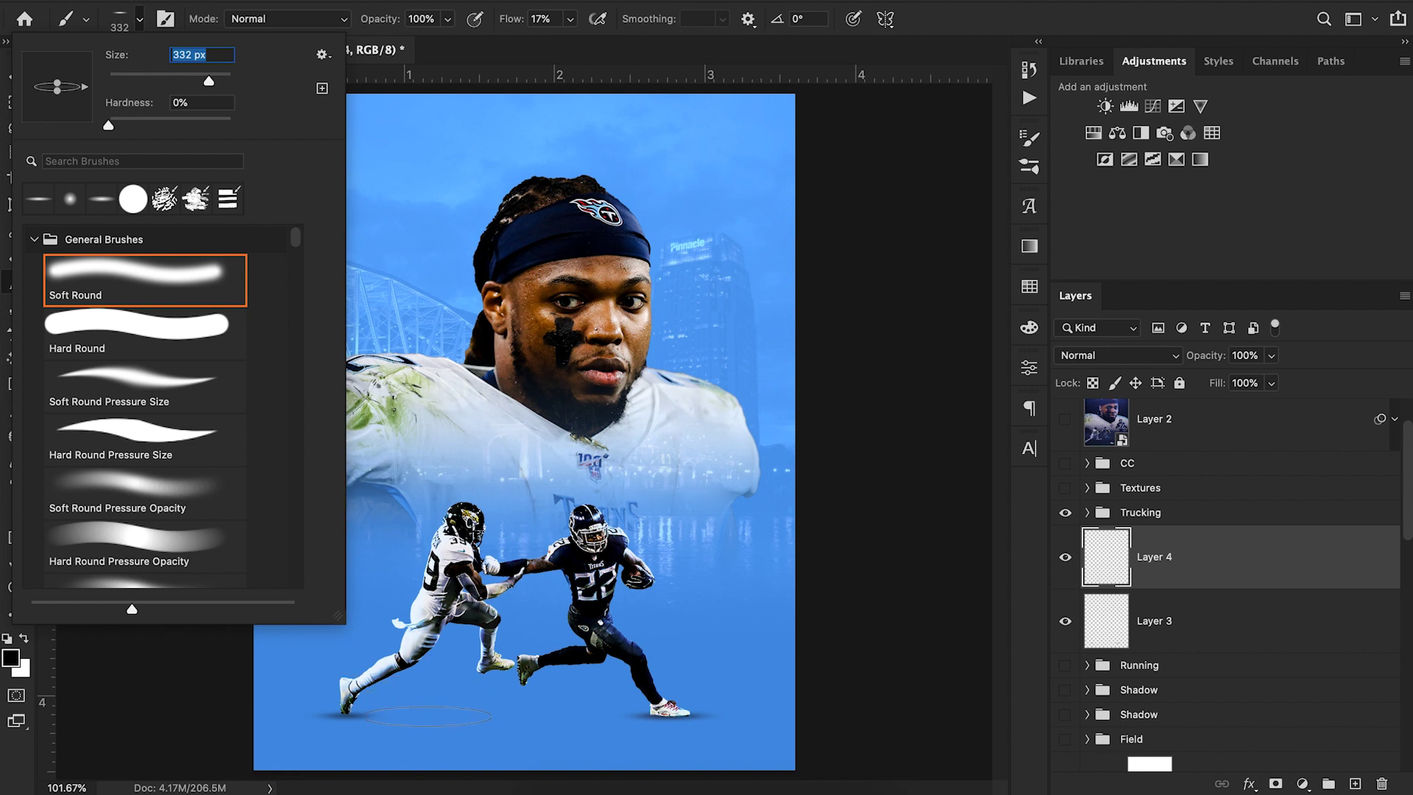
left_click(401, 721)
left_click(450, 718)
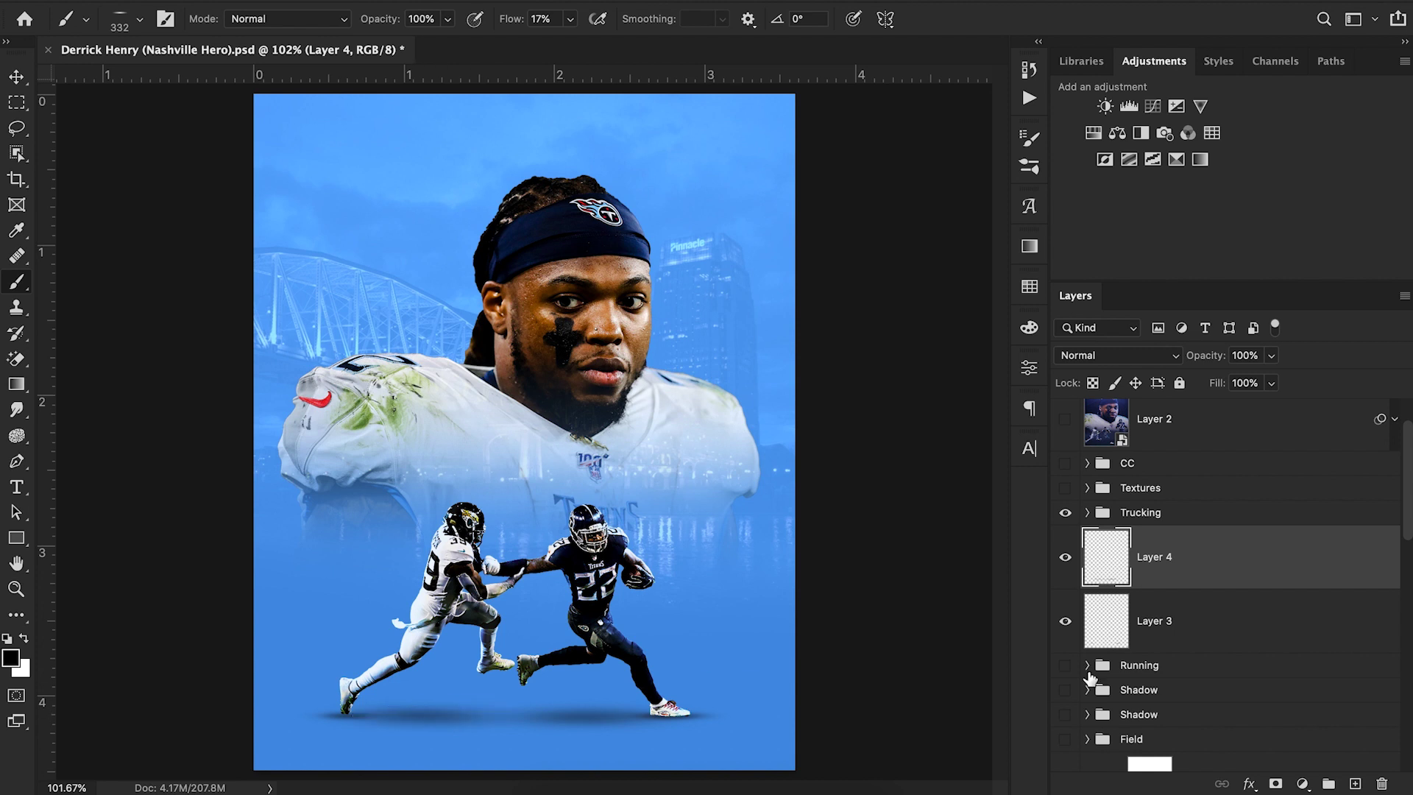
Expand the Trucking group and hide Rim copy 4 and 3, Lighten copy 5 and 4, Darken copy 2 and Exposure 1 copy 2
left_click(16, 588)
left_click_drag(442, 510, 421, 507)
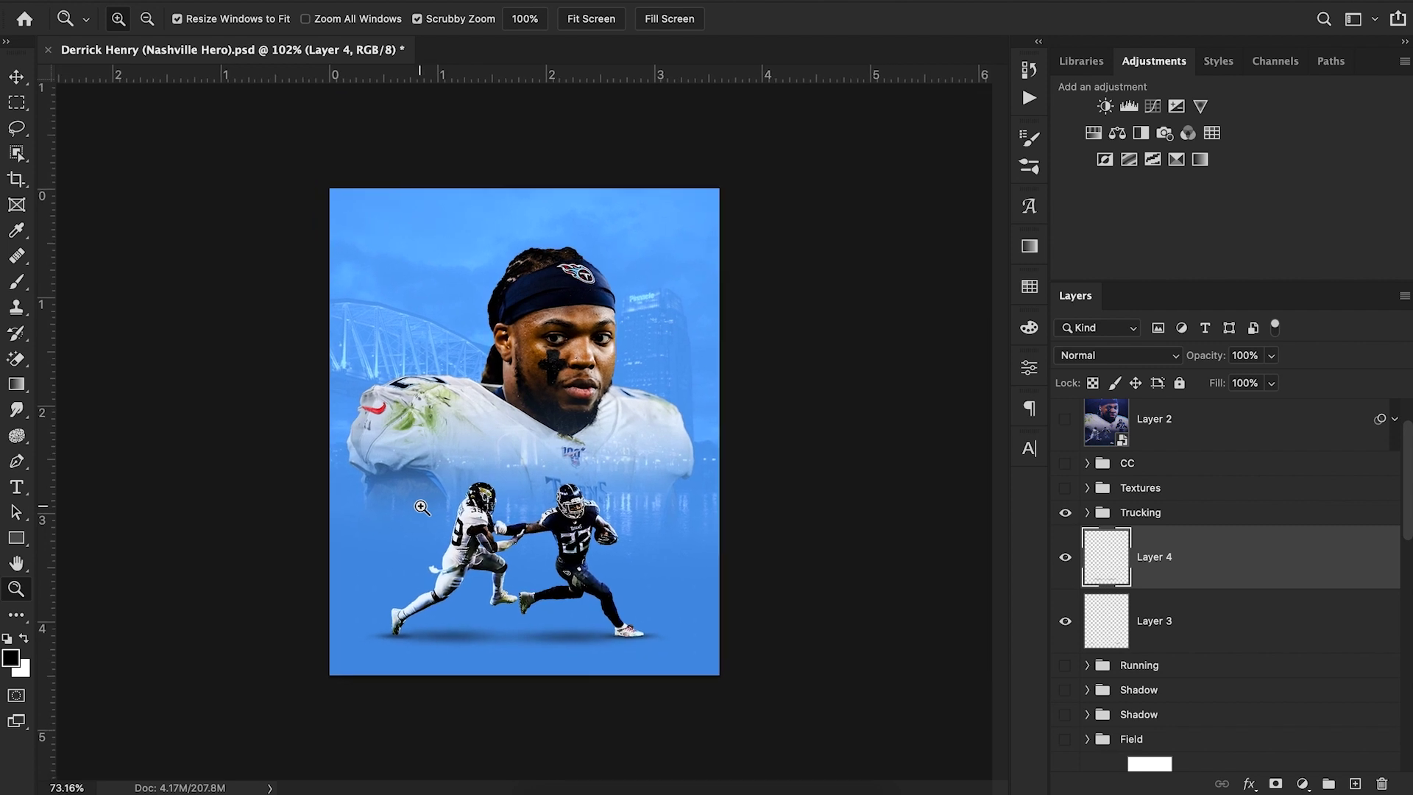
left_click(16, 77)
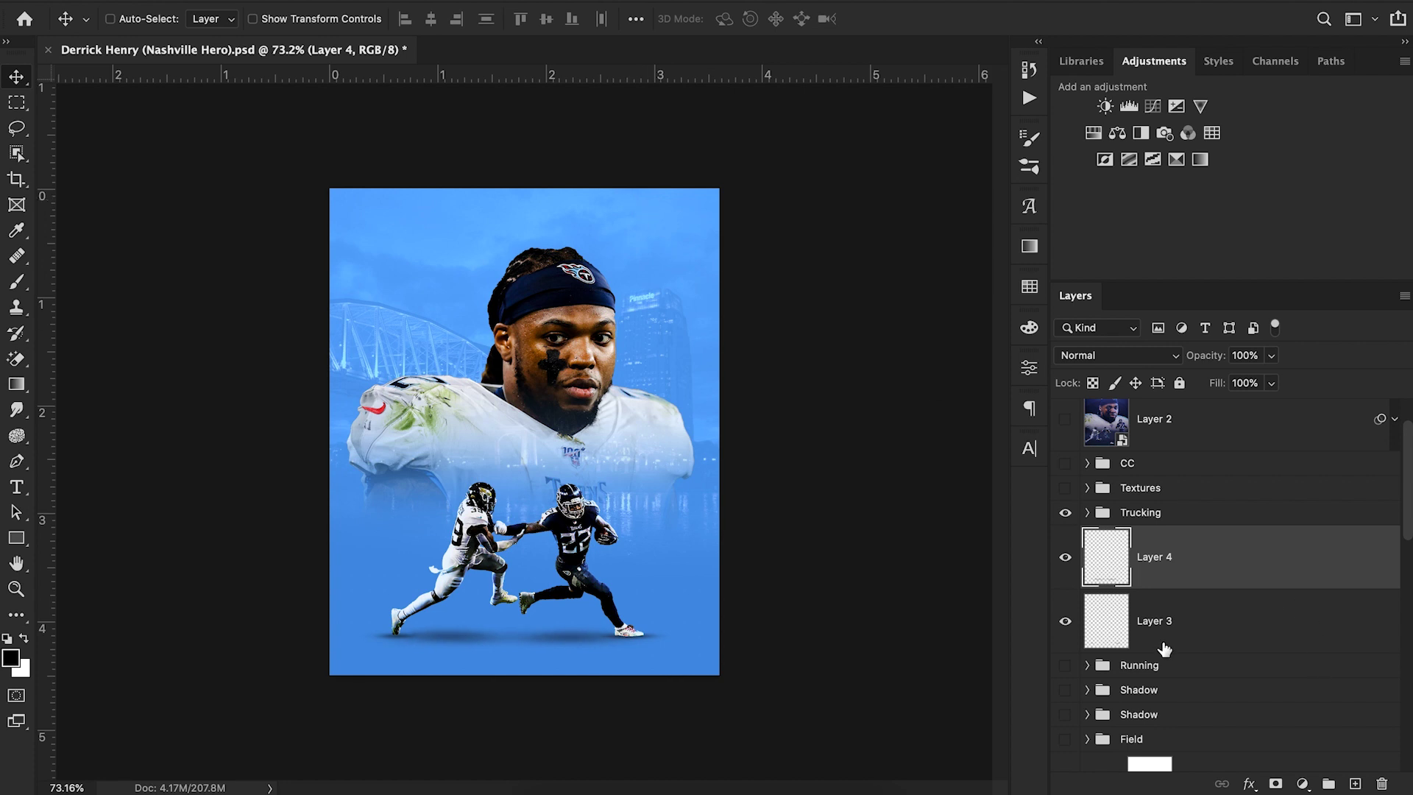
scroll(1164, 648, "down", 4)
scroll(1164, 649, "up", 2)
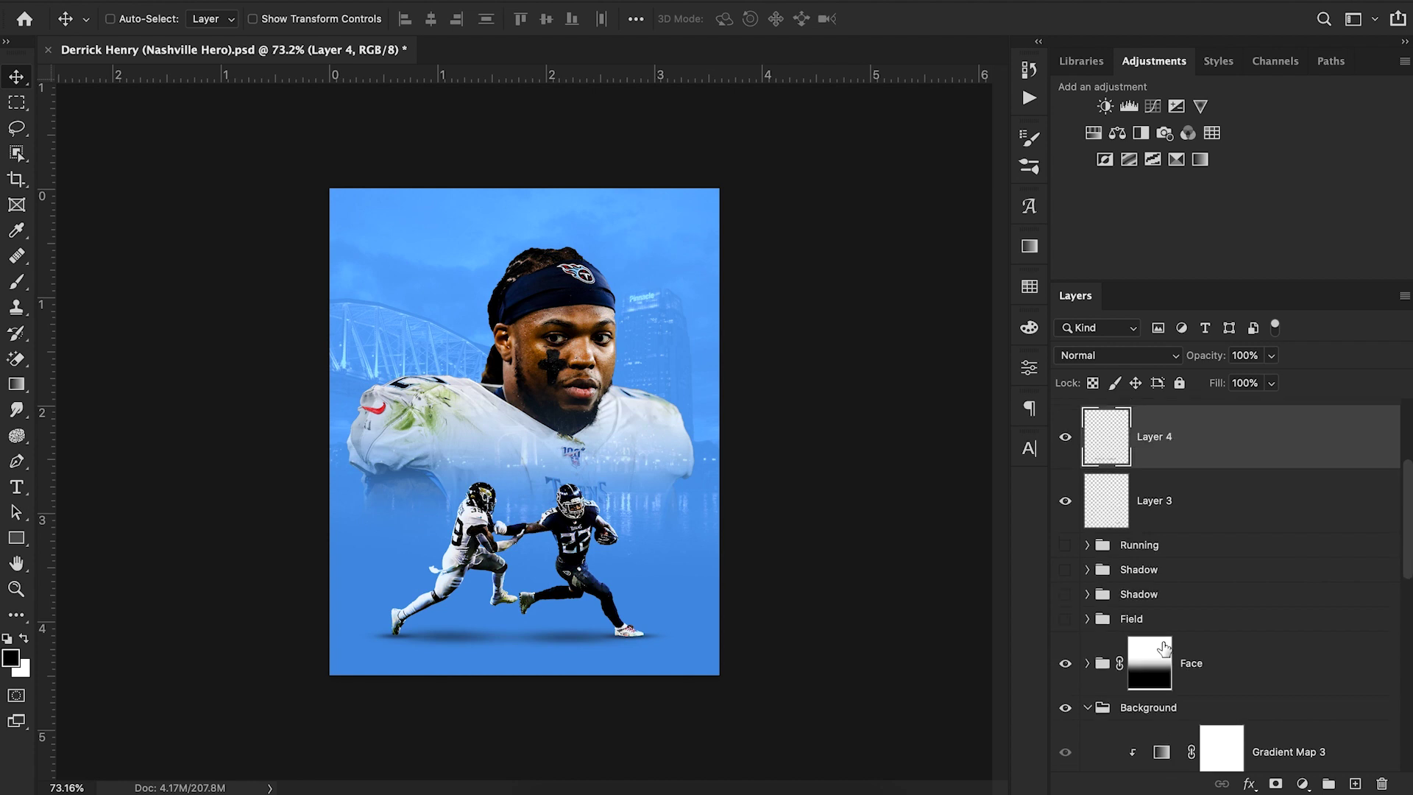
scroll(1163, 648, "up", 3)
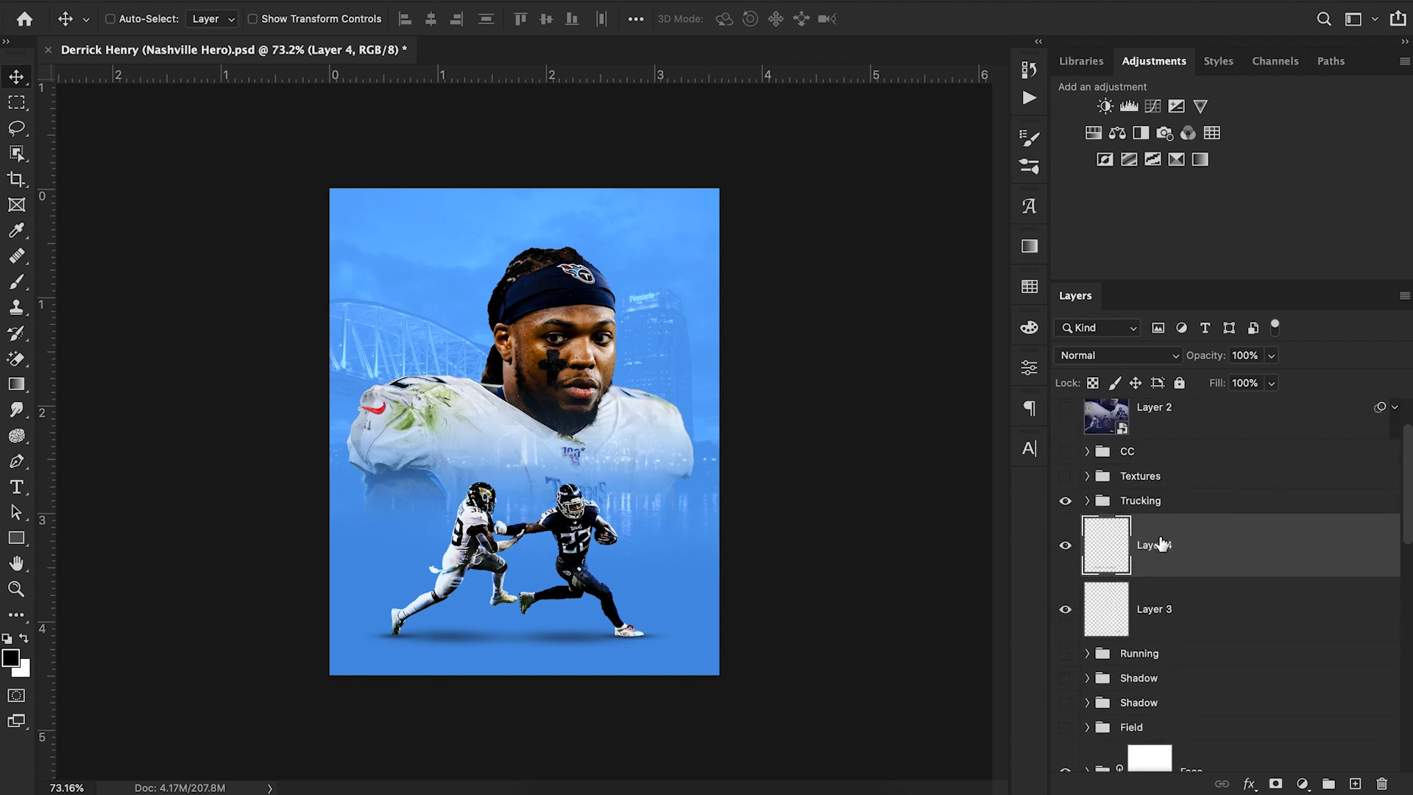
left_click(1088, 501)
scroll(1089, 512, "down", 3)
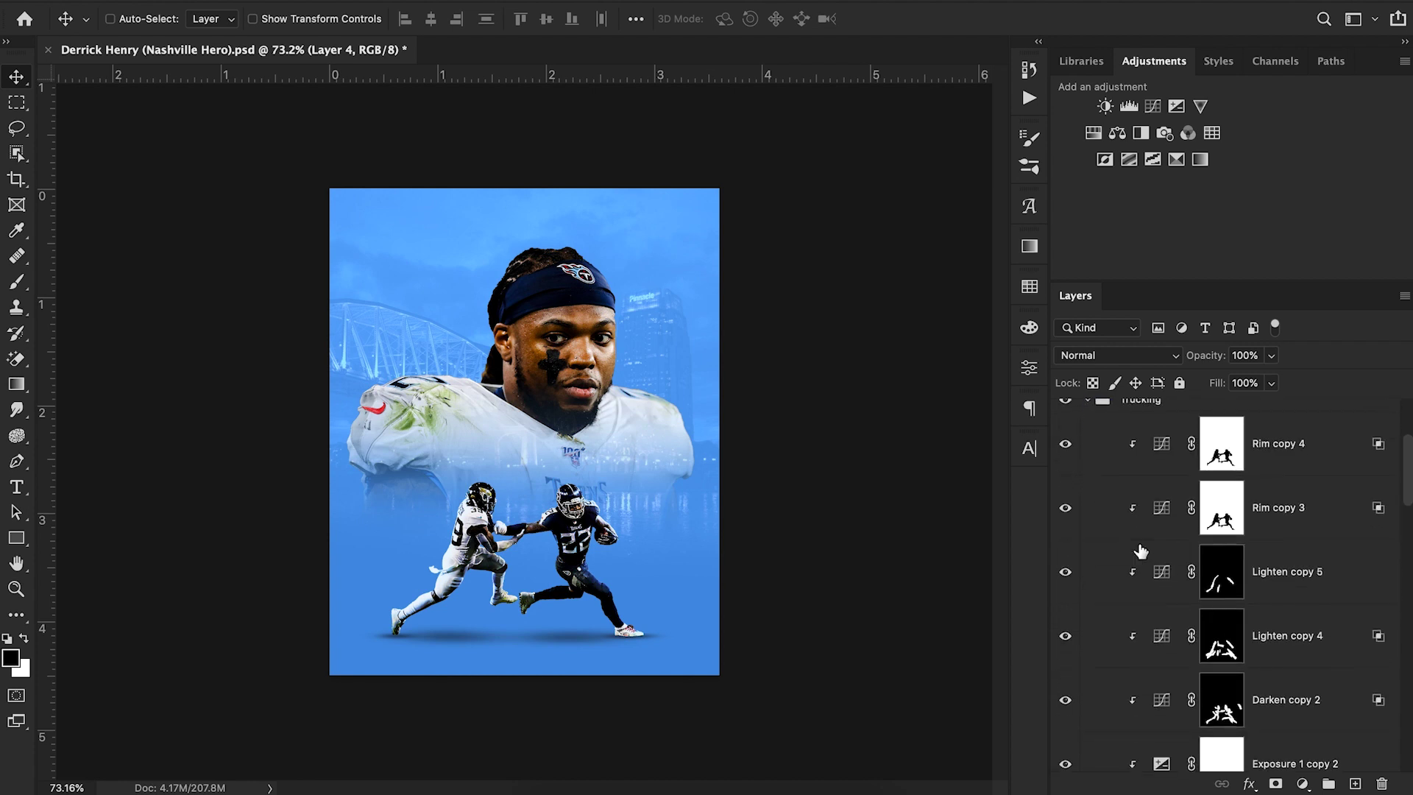
left_click(1065, 444)
left_click(1068, 508)
left_click(1068, 572)
left_click(1068, 636)
left_click(1065, 700)
scroll(1065, 700, "down", 4)
left_click(1068, 637)
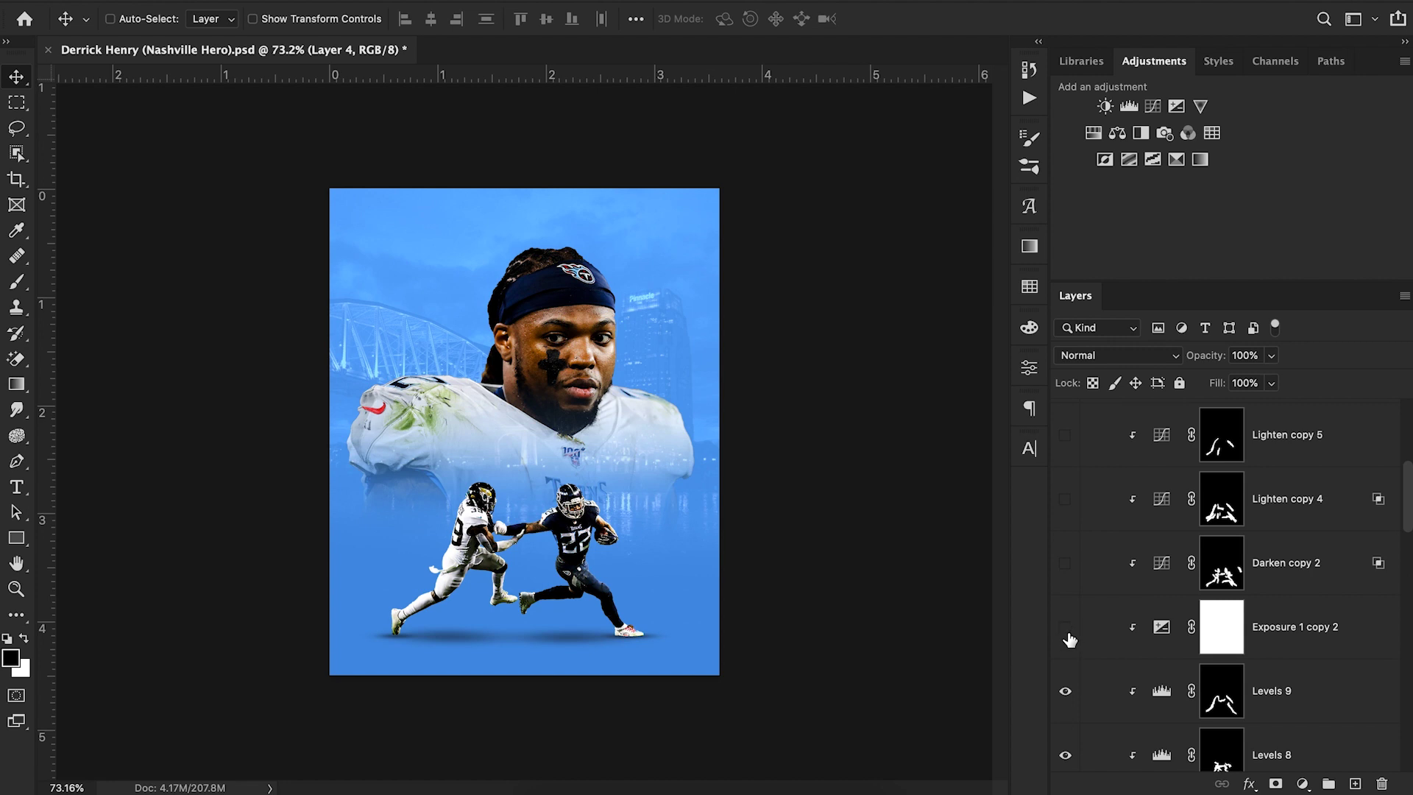
Hide the Levels 9, Levels 8, Levels 2 and Levels 1 adjustment layers in the Trucking group
scroll(1068, 637, "down", 2)
left_click(1067, 619)
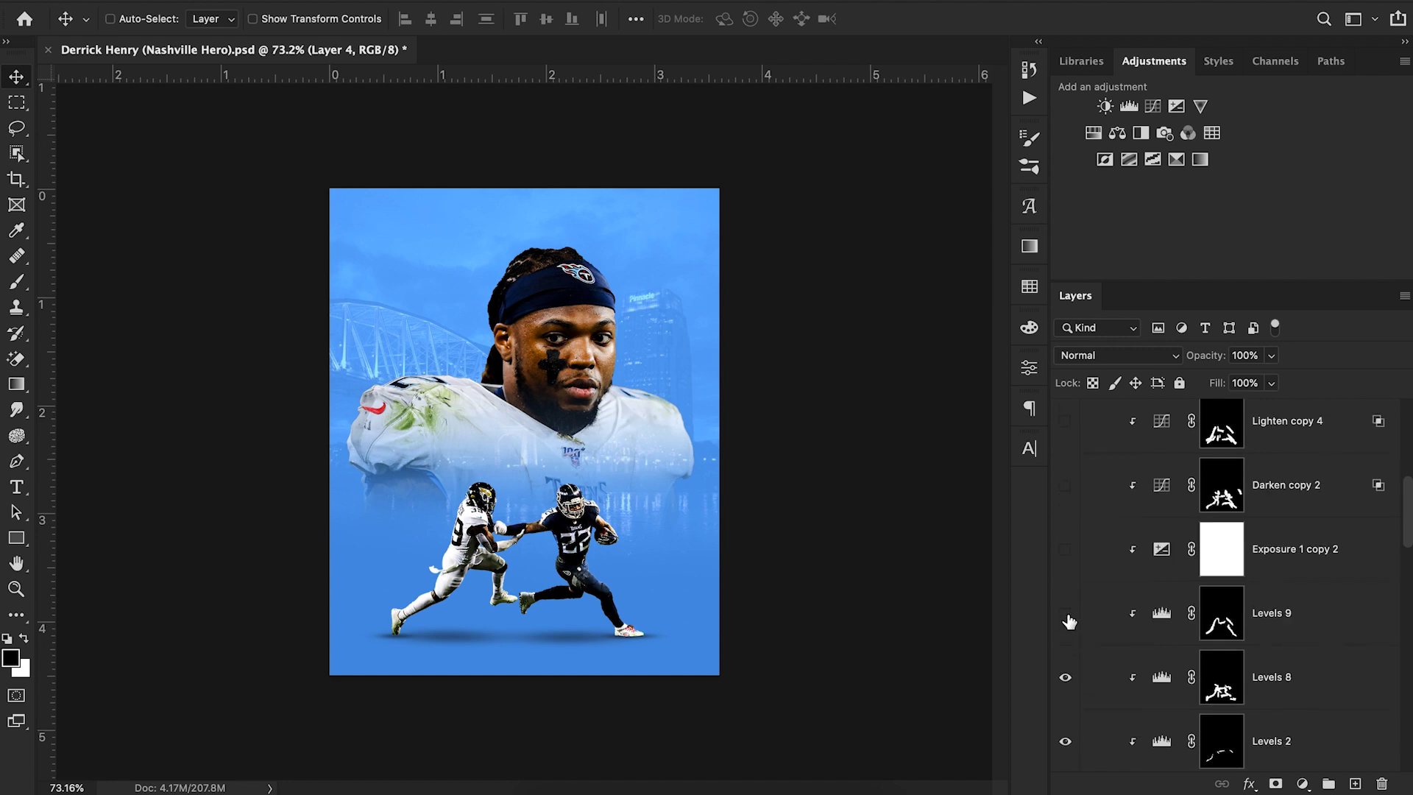
left_click(1064, 676)
scroll(1066, 668, "down", 2)
left_click(1065, 656)
scroll(1065, 670, "down", 2)
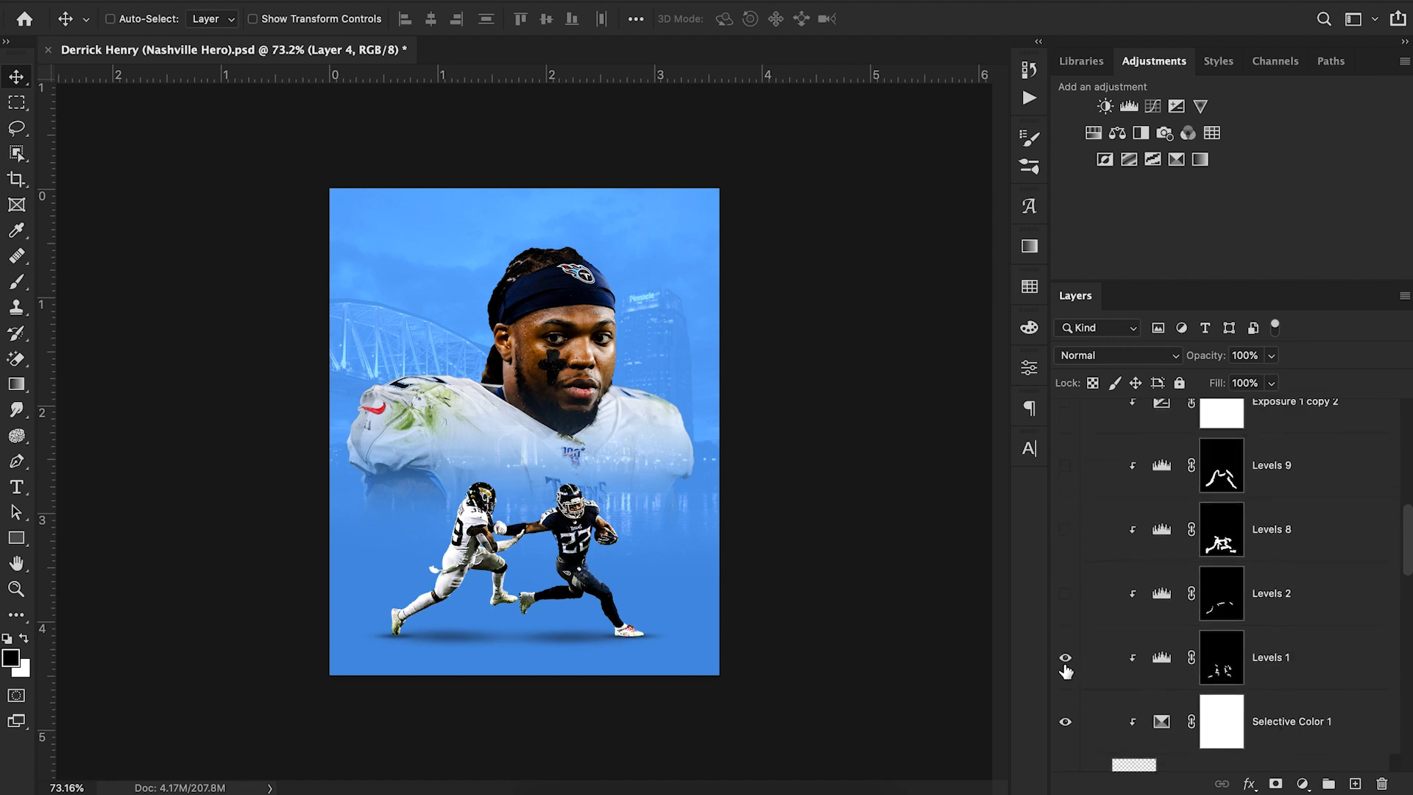
left_click(1063, 618)
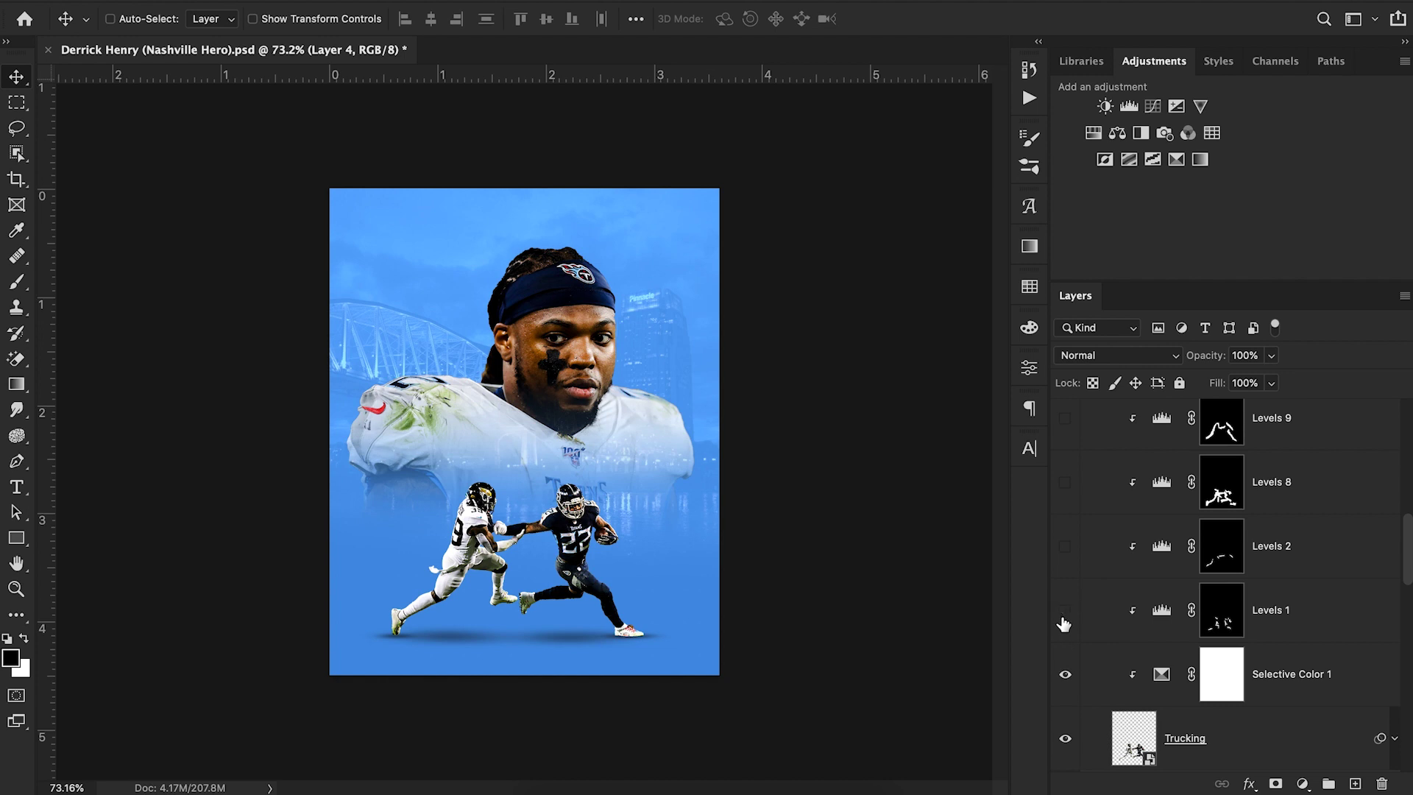
Hide the Selective Color 1 adjustment layer in the Trucking group and inspect the two players up close
scroll(1064, 624, "down", 2)
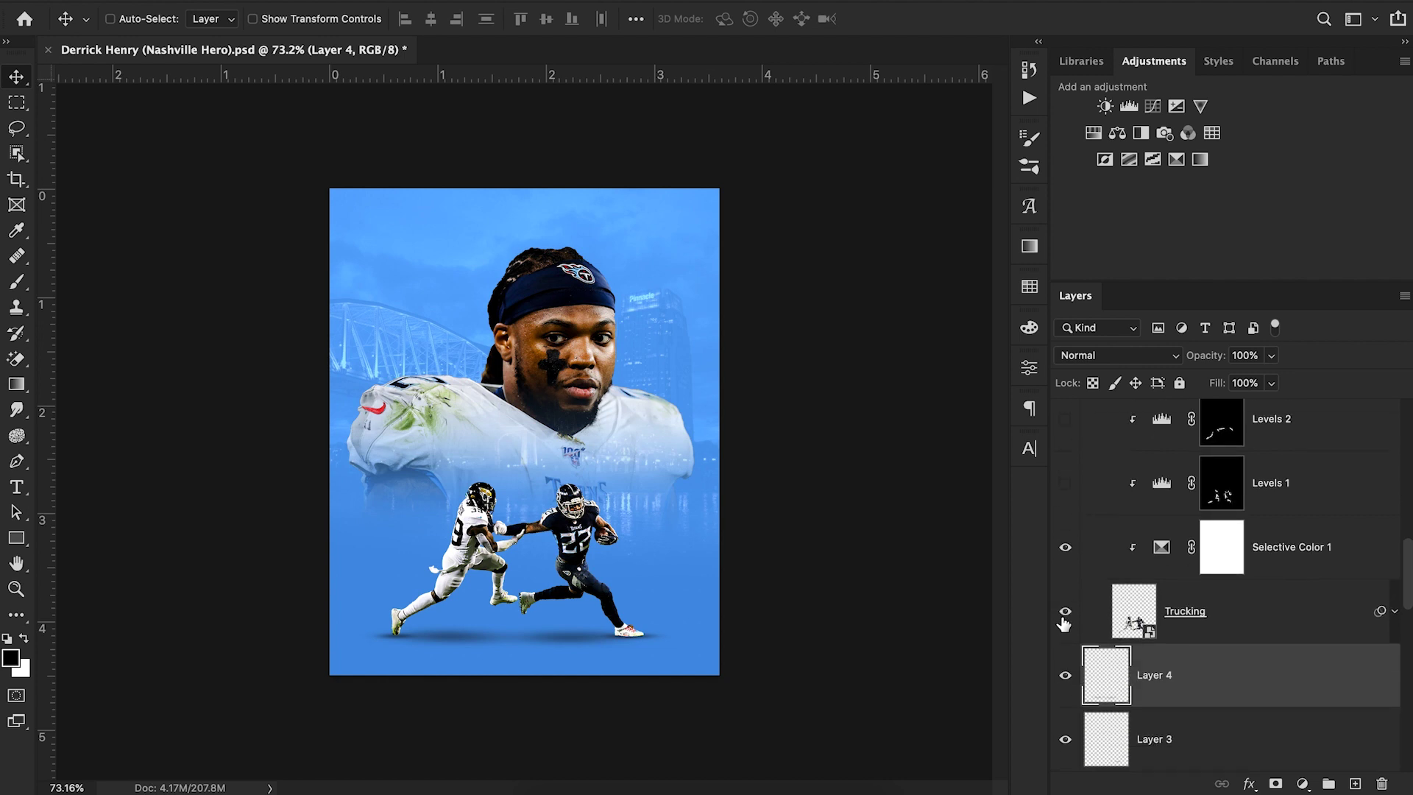
left_click(1065, 547)
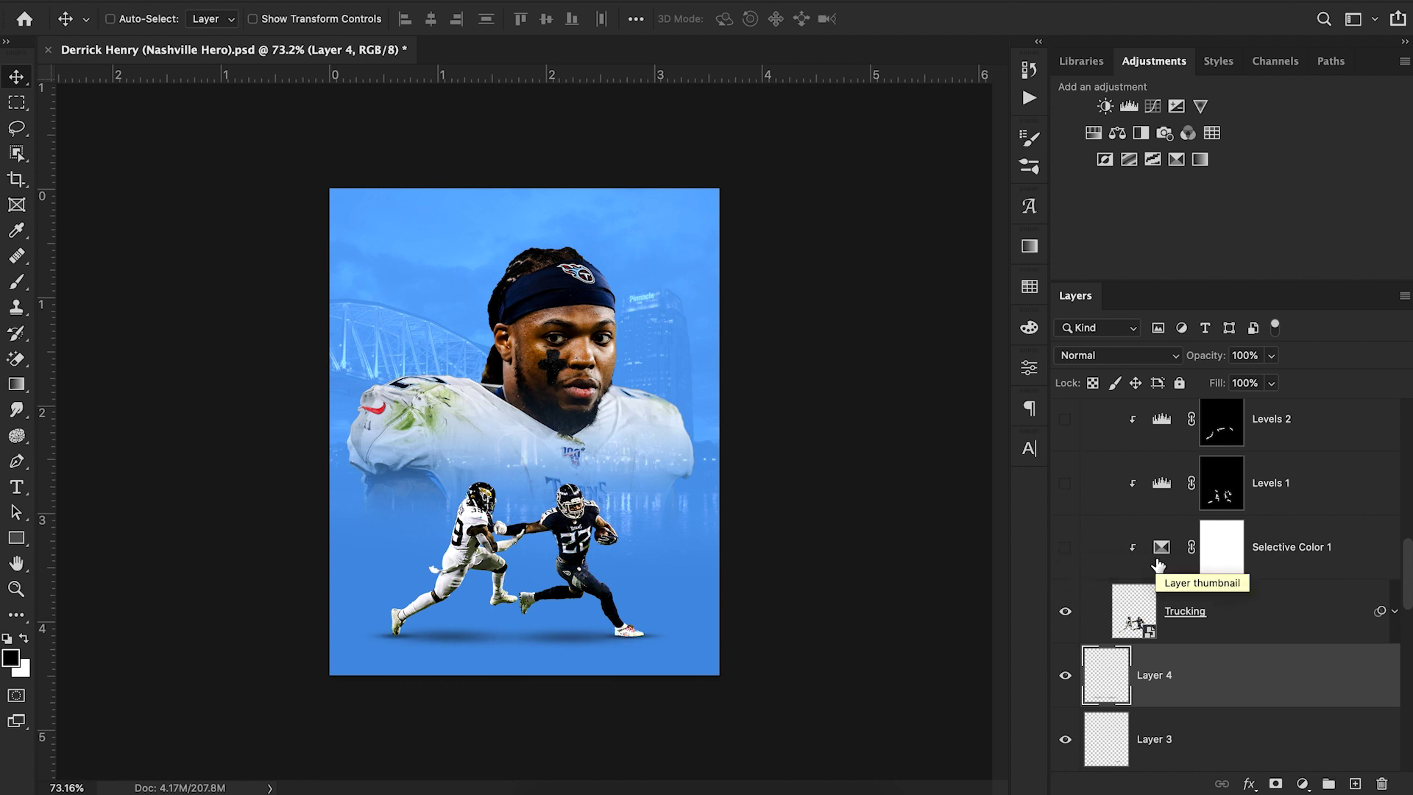
left_click(16, 589)
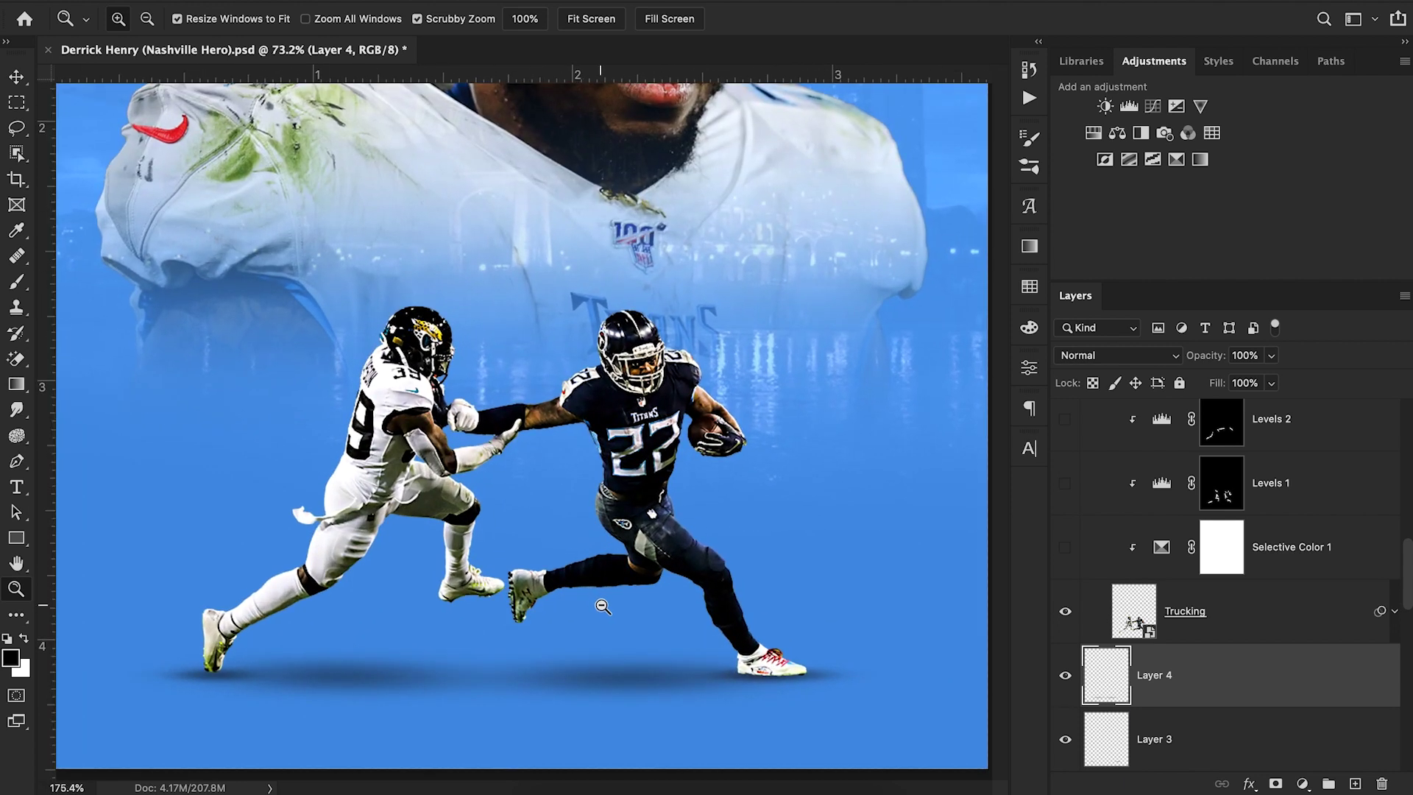
scroll(600, 604, "up", 3)
left_click_drag(612, 604, 553, 599)
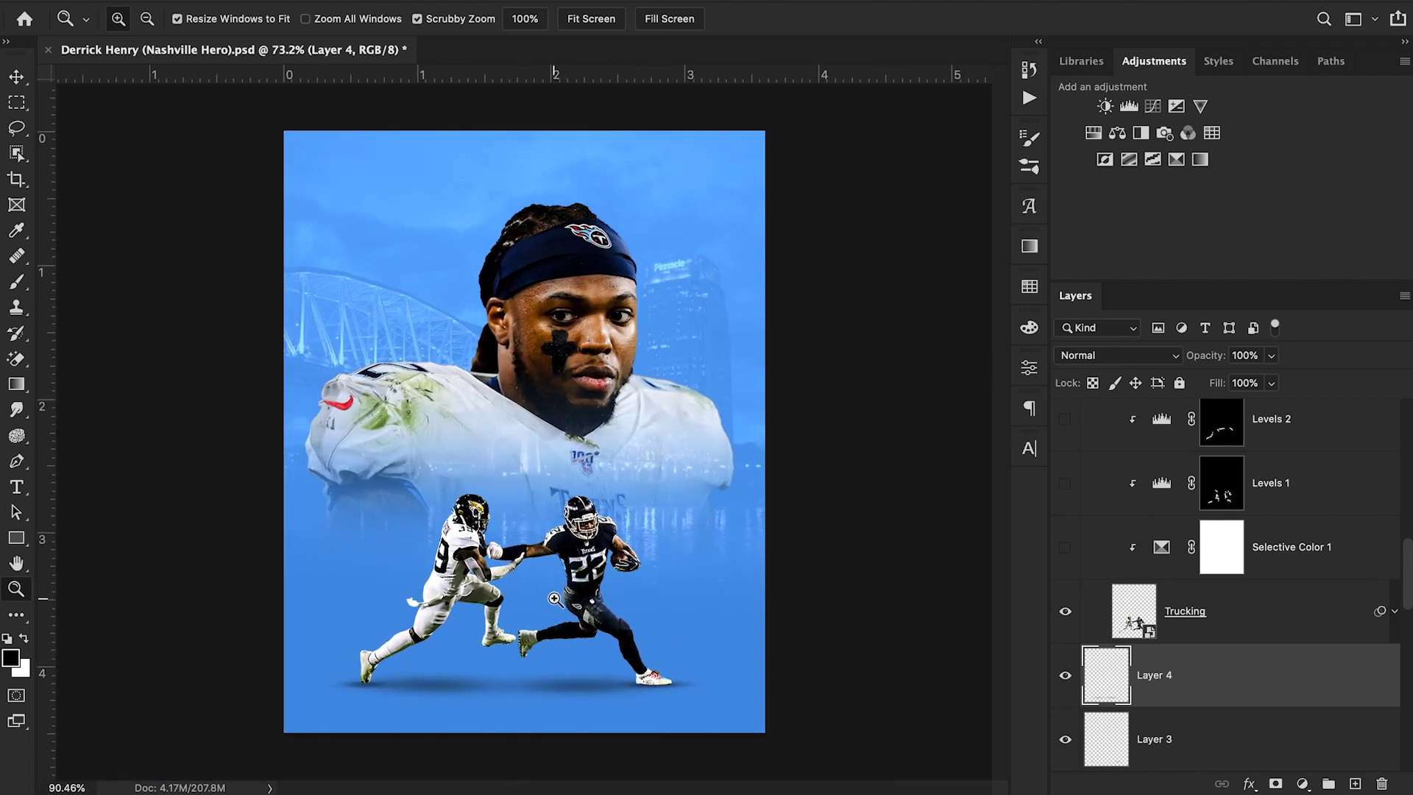
Collapse the Trucking group and move it together with shadow Layers 3 and 4 slightly upward on the poster
left_click(16, 77)
scroll(1249, 573, "up", 4)
scroll(1248, 573, "up", 5)
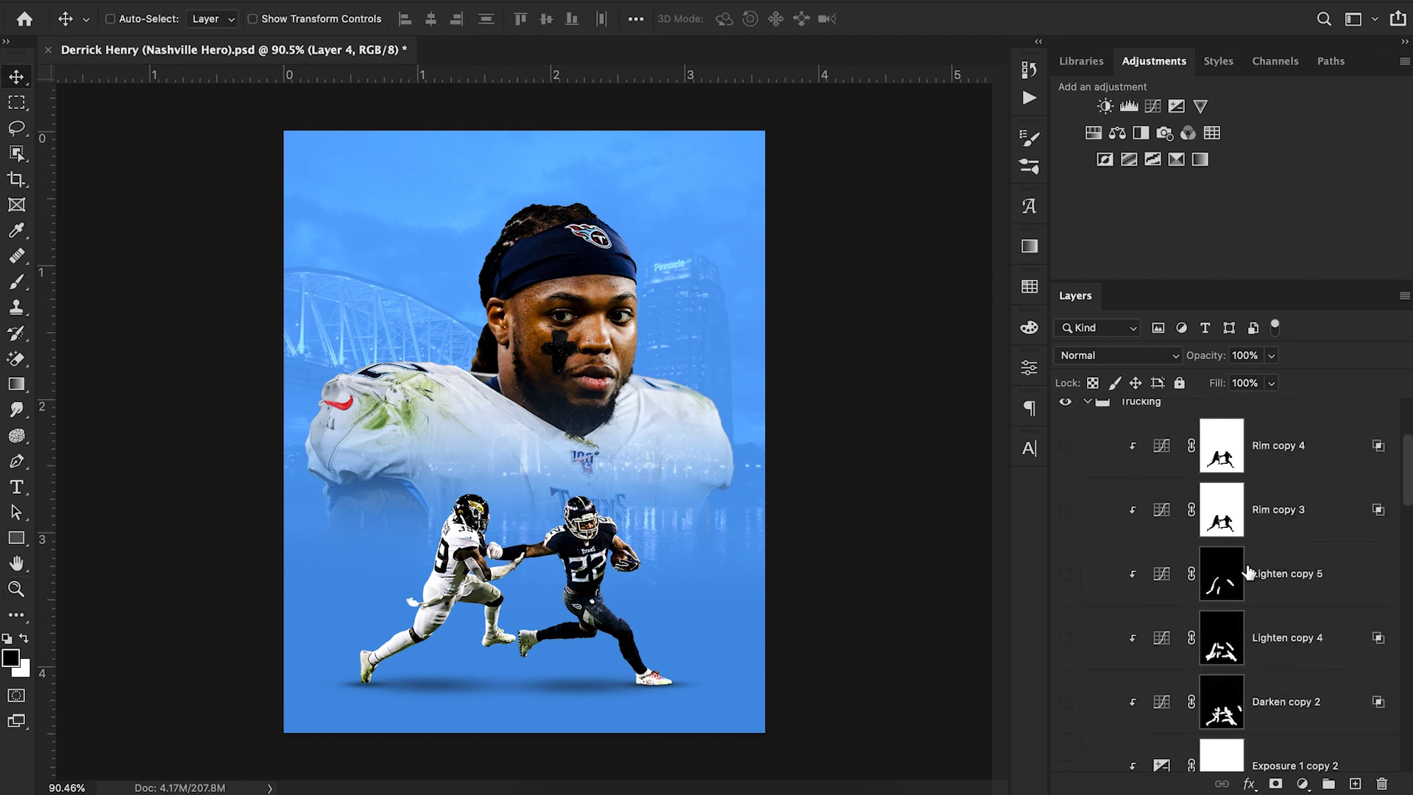
left_click(1088, 453)
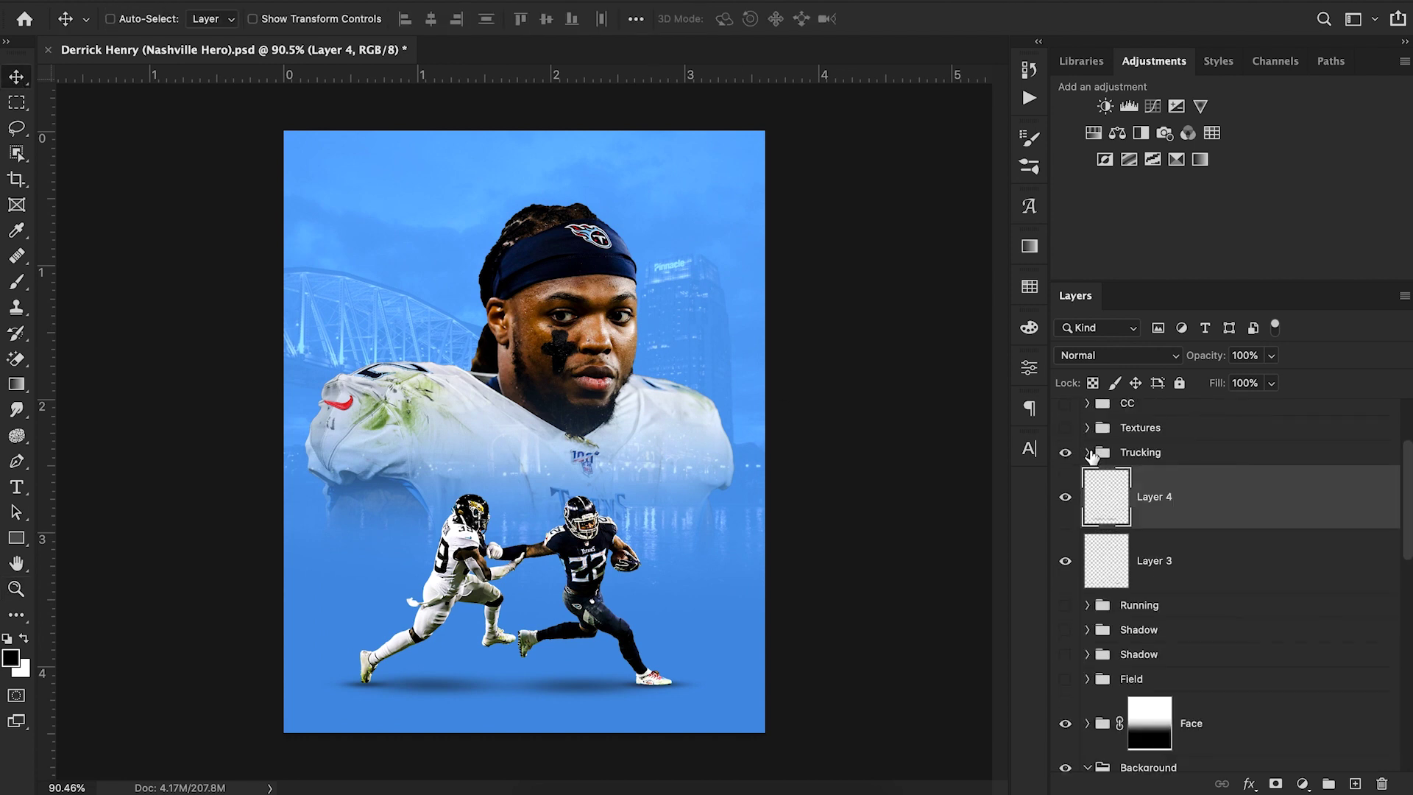
left_click(1170, 578)
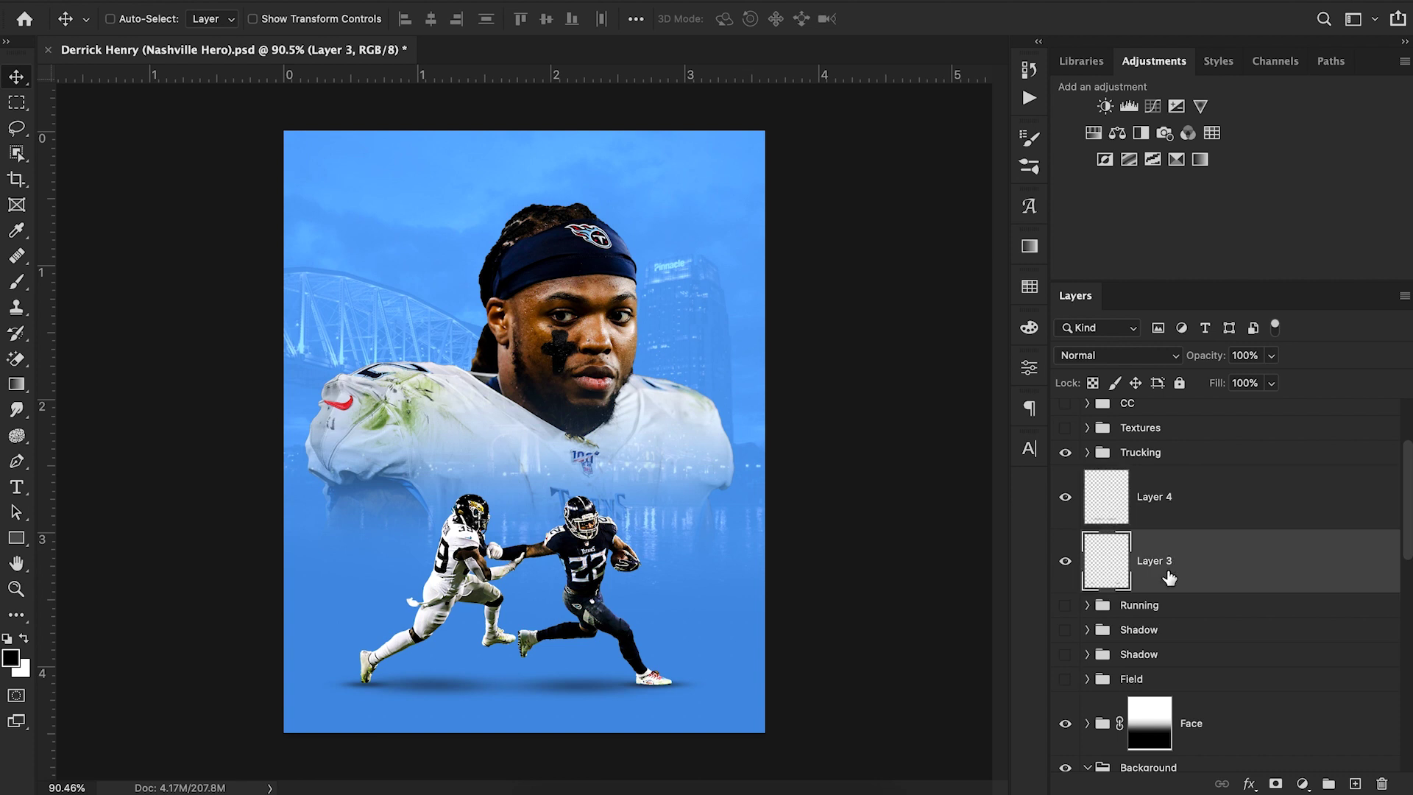
left_click(1169, 452, "shift")
left_click_drag(719, 612, 718, 593)
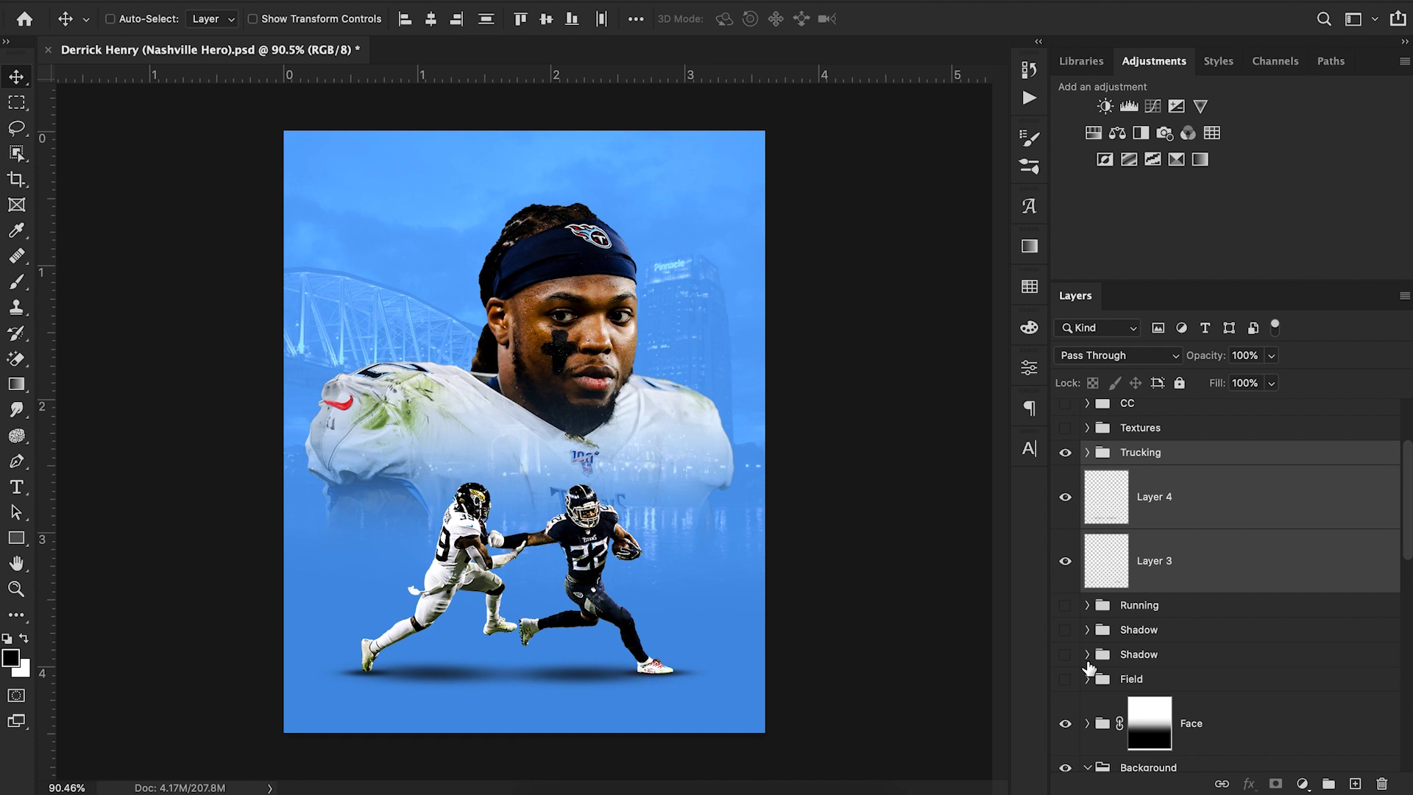
Preview the Nissan-Stadium photo layer and the black Ellipse 1 layer in the Background group
scroll(1228, 666, "up", 3)
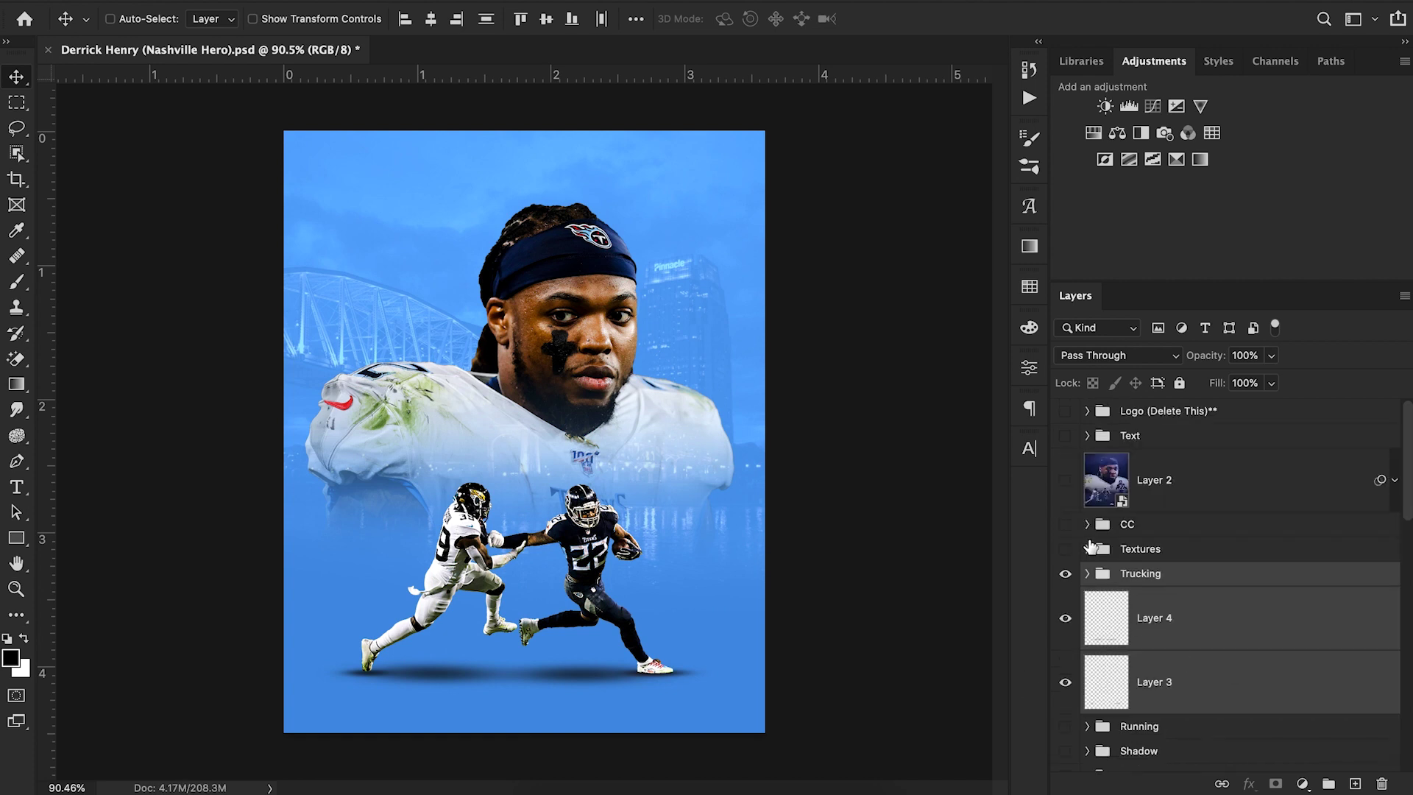
scroll(1091, 546, "down", 6)
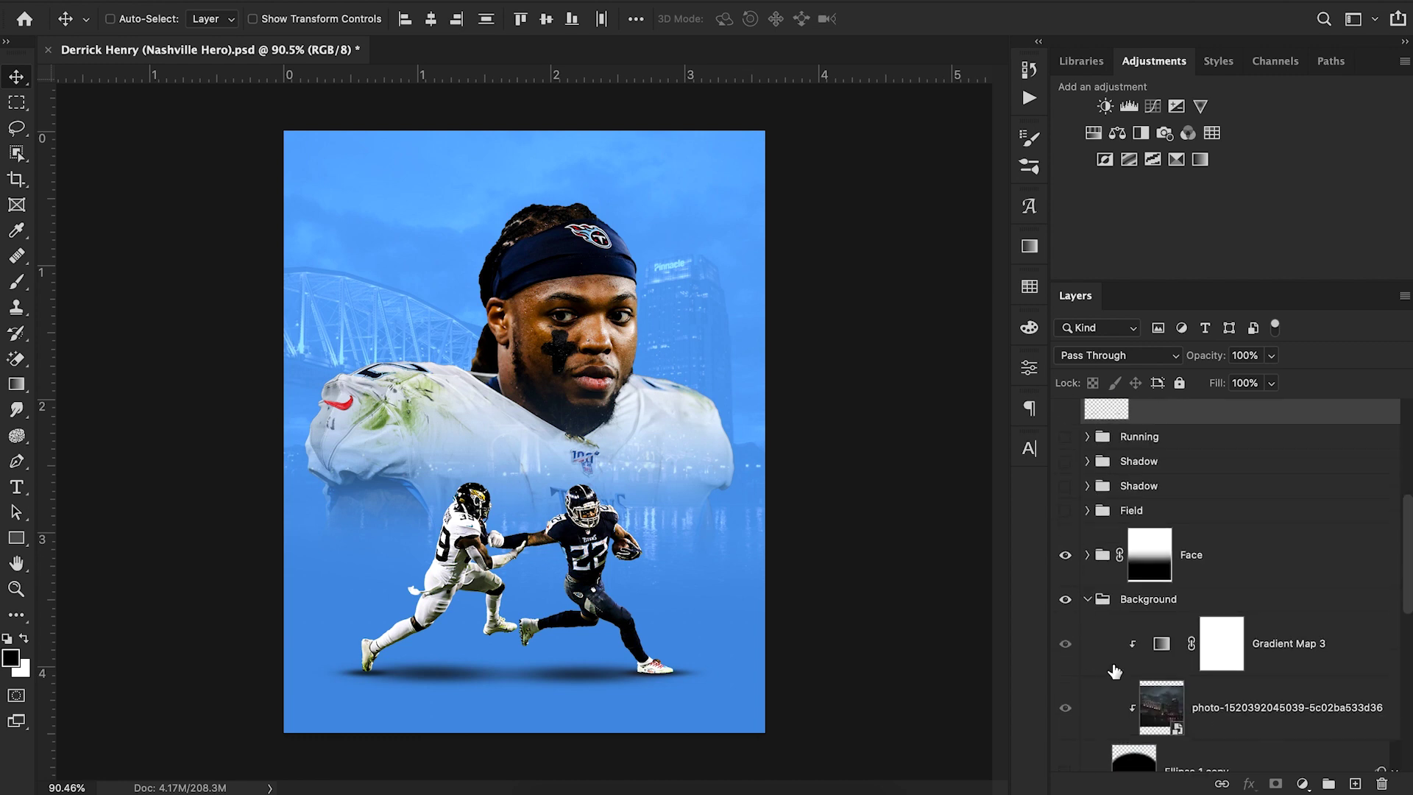
scroll(1115, 671, "up", 1)
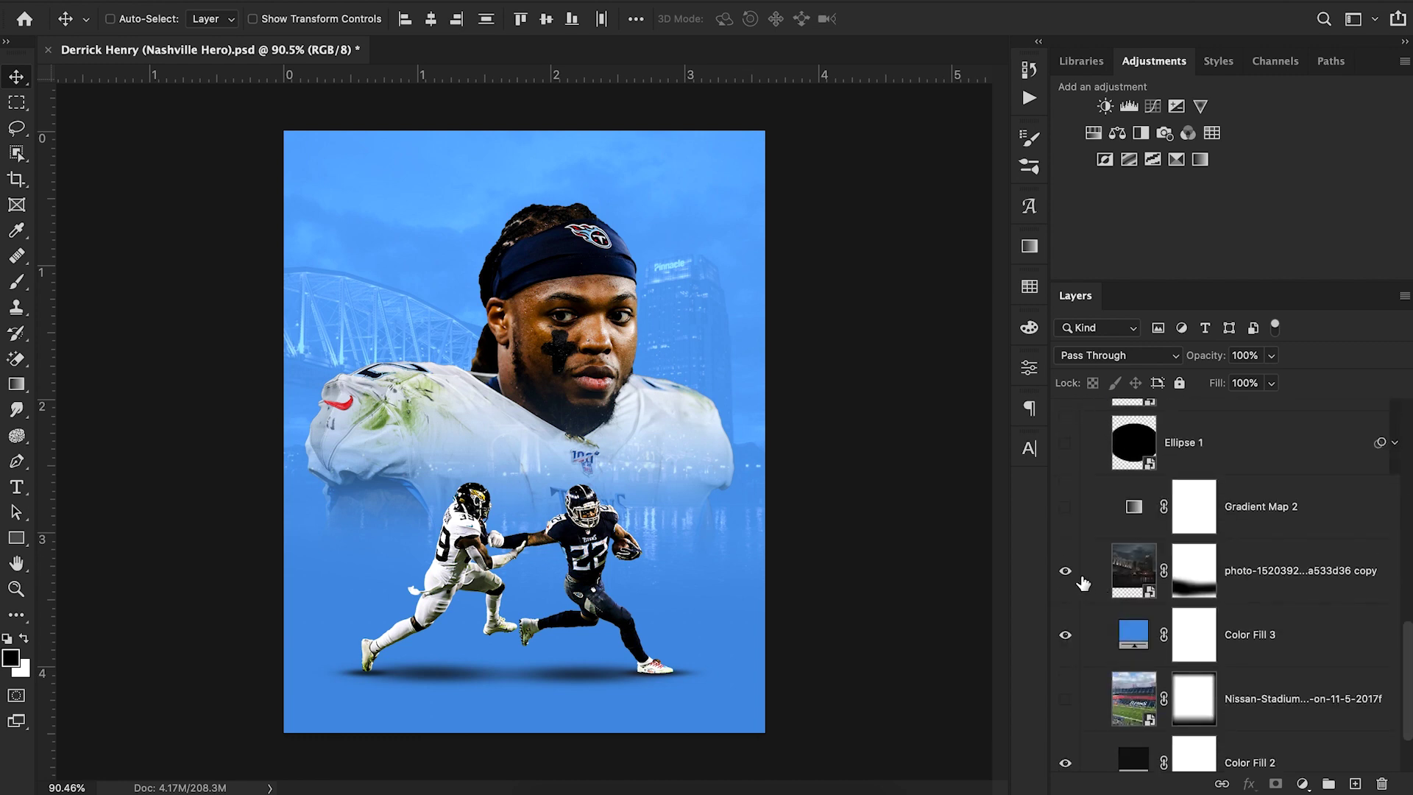
left_click(1066, 698)
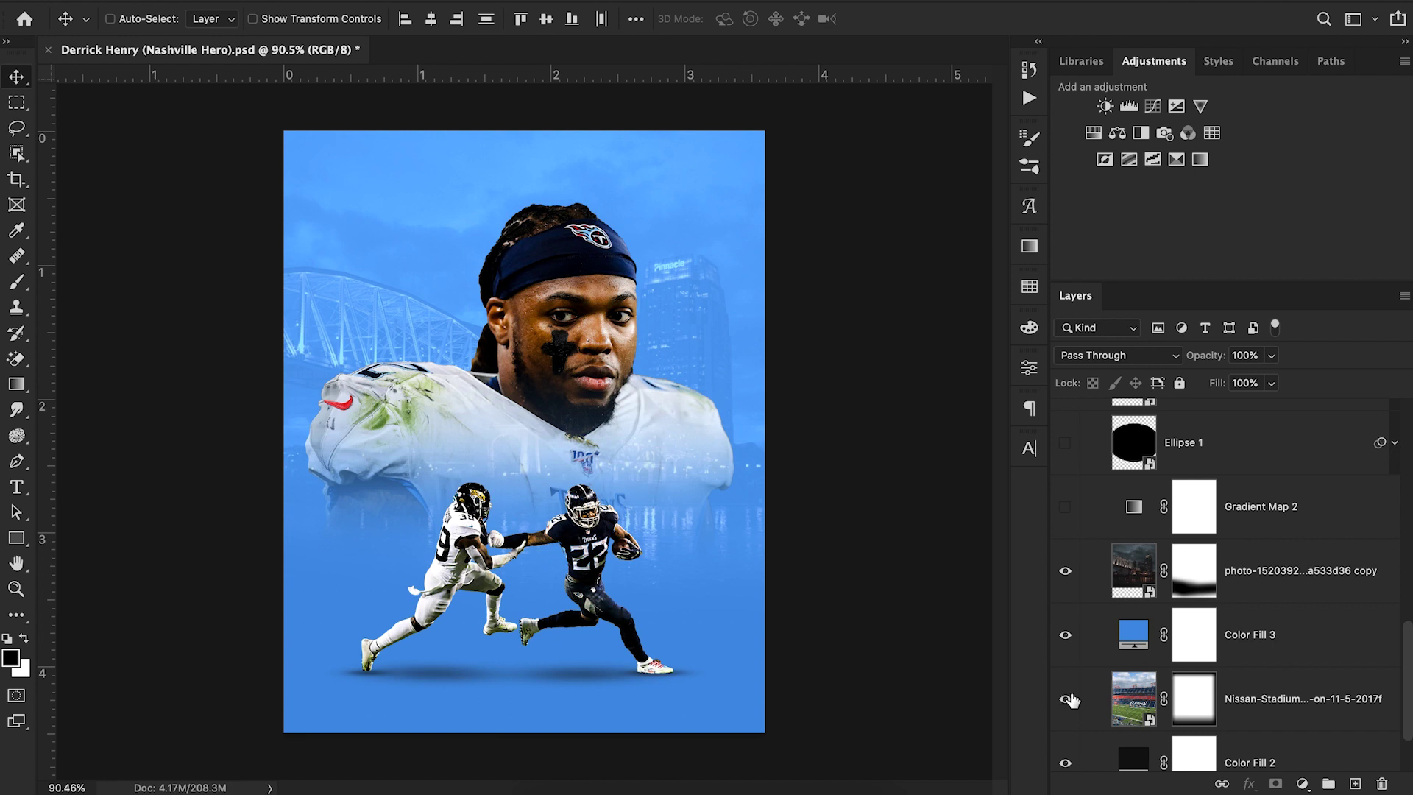
scroll(1071, 684, "up", 8)
left_click(1067, 656)
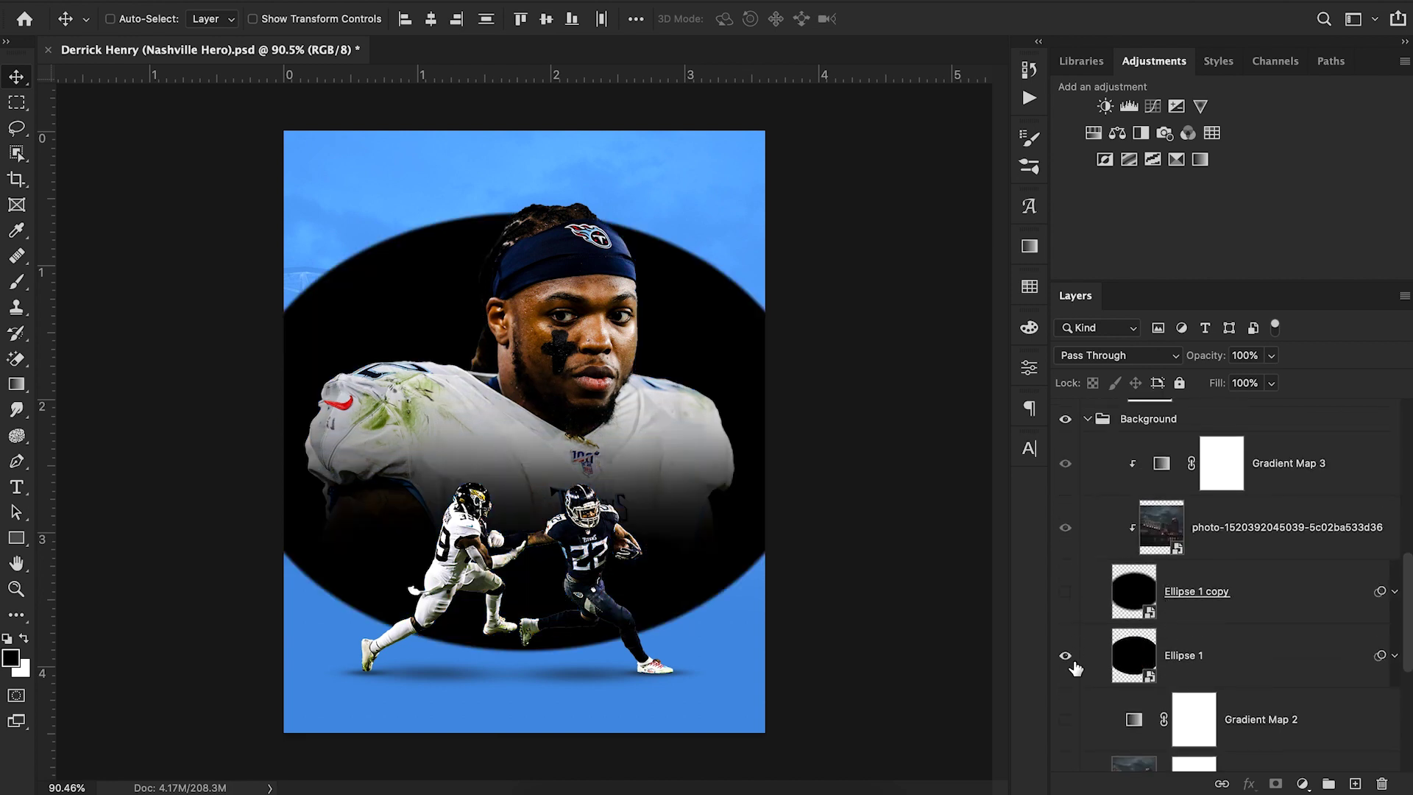
left_click(1068, 659)
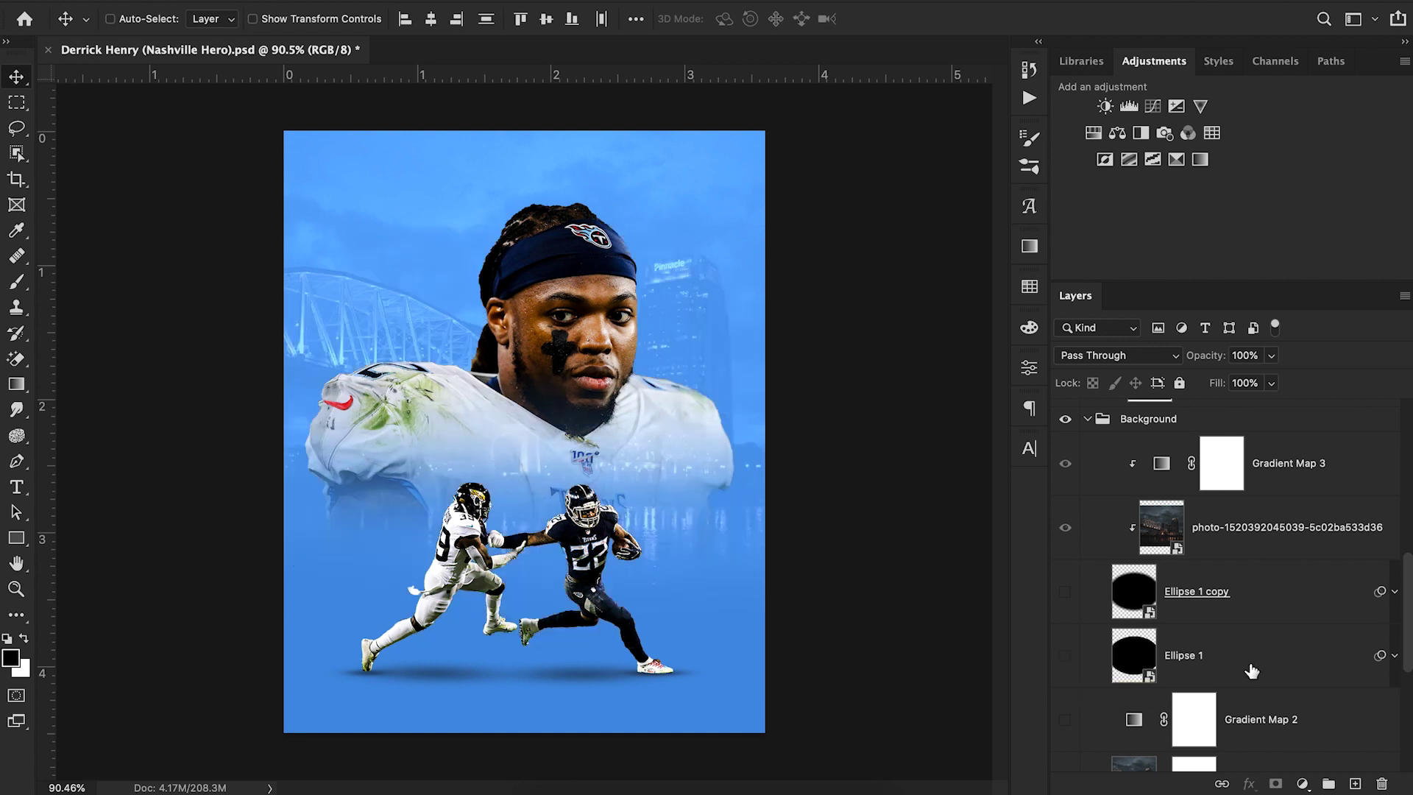
Draw a black circle about 3.53 in wide without a stroke and centre it over the bust
left_click(16, 538)
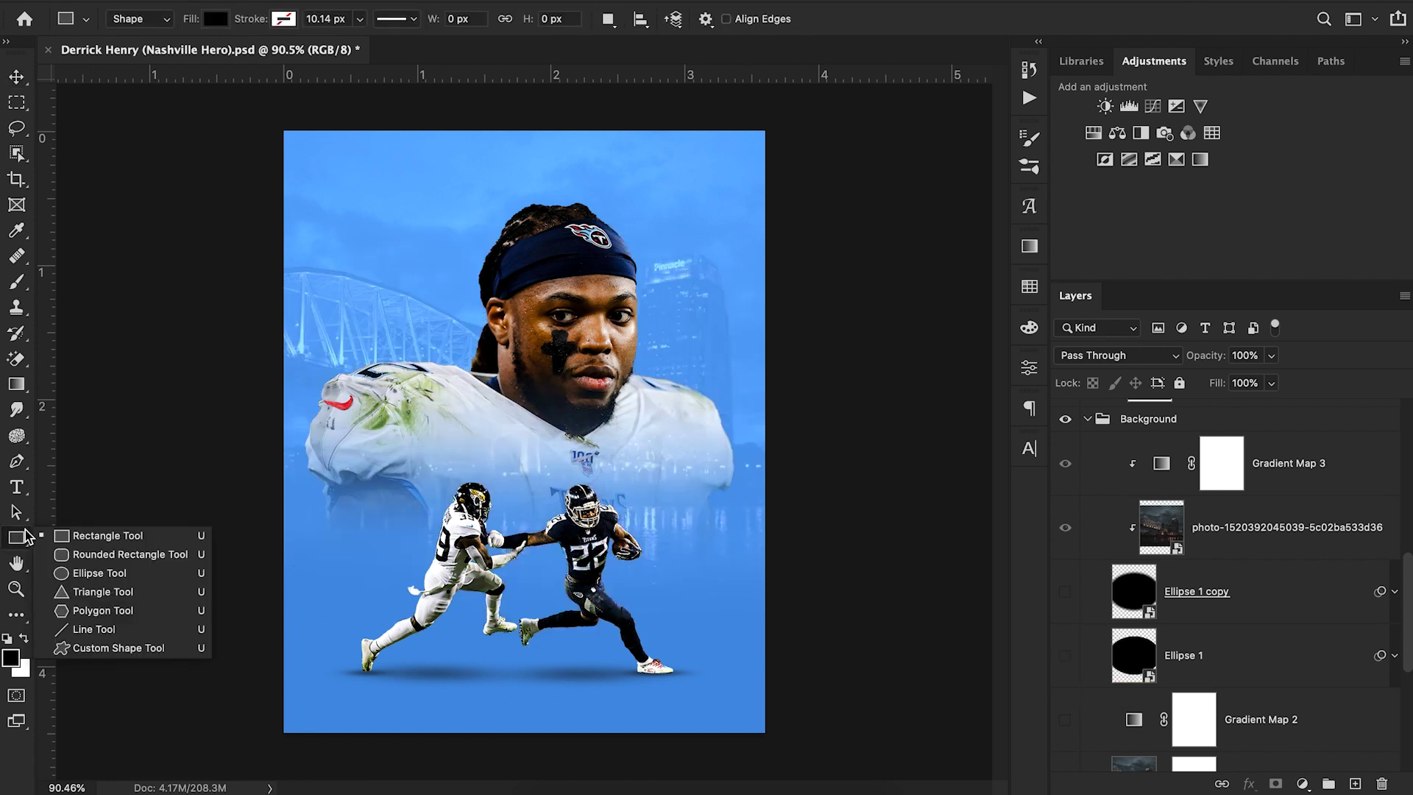
left_click(84, 575)
left_click_drag(445, 269, 979, 741)
left_click(17, 74)
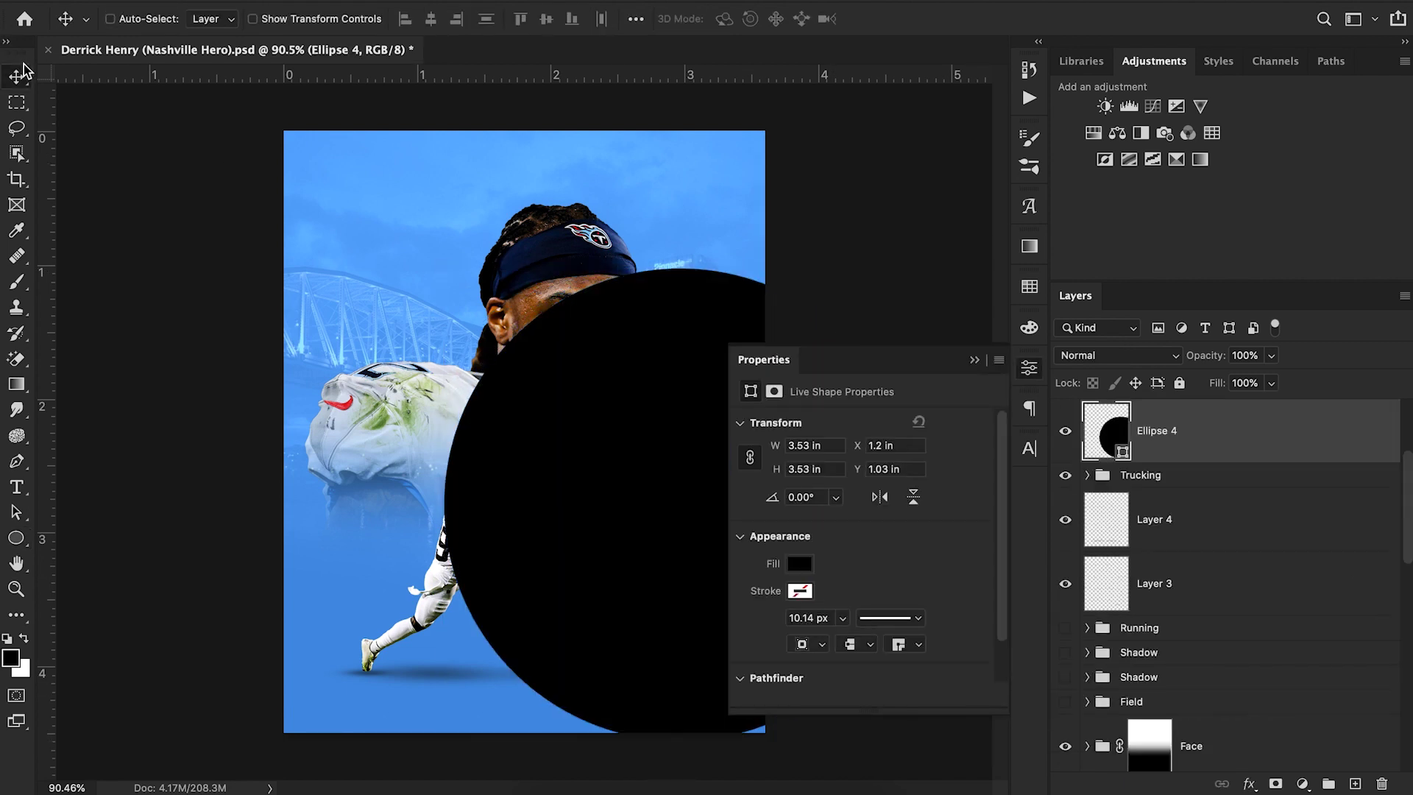
left_click(975, 360)
left_click_drag(917, 406, 766, 342)
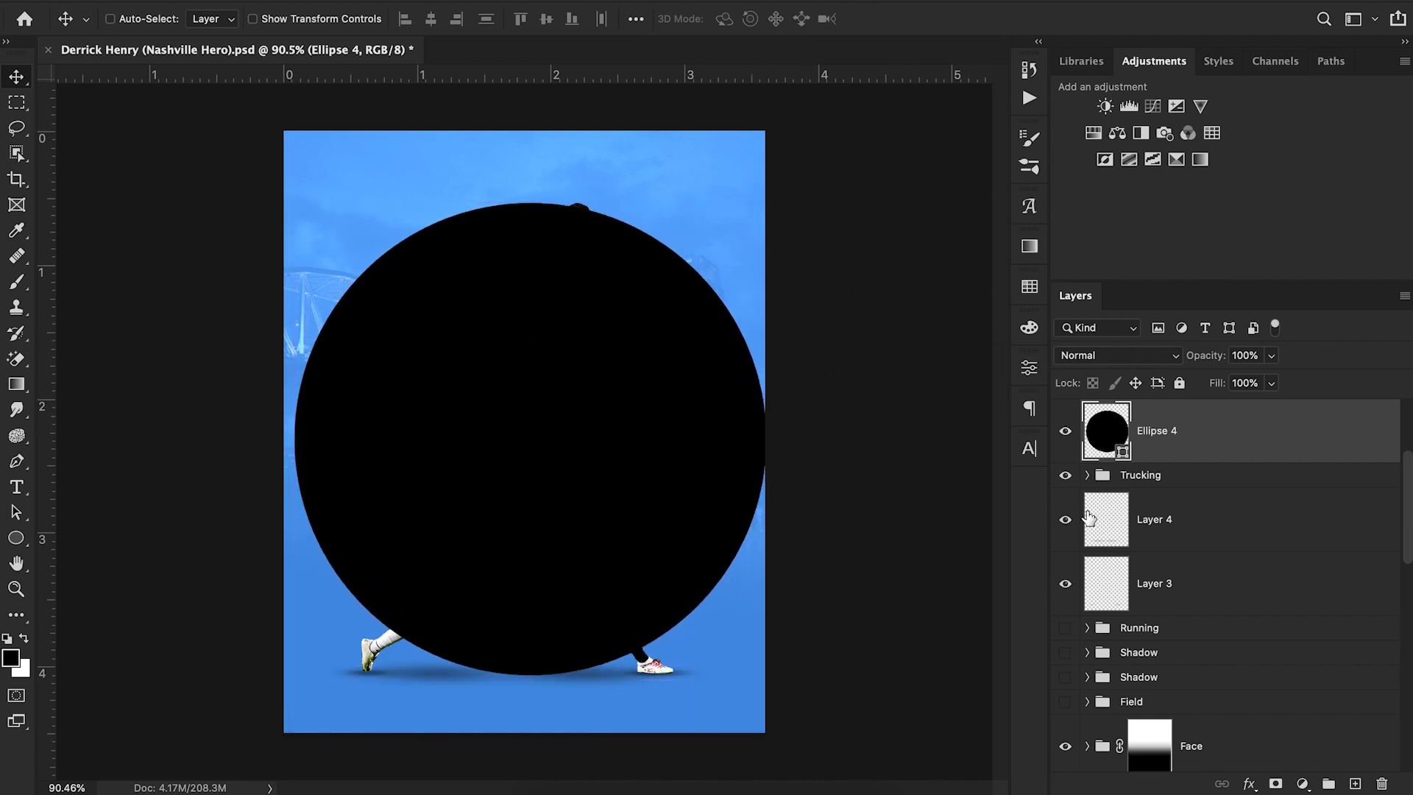
Place the new circle layer below Ellipse 1 in the Background group and shift the circle slightly up behind the bust
left_click_drag(1223, 426, 1267, 710)
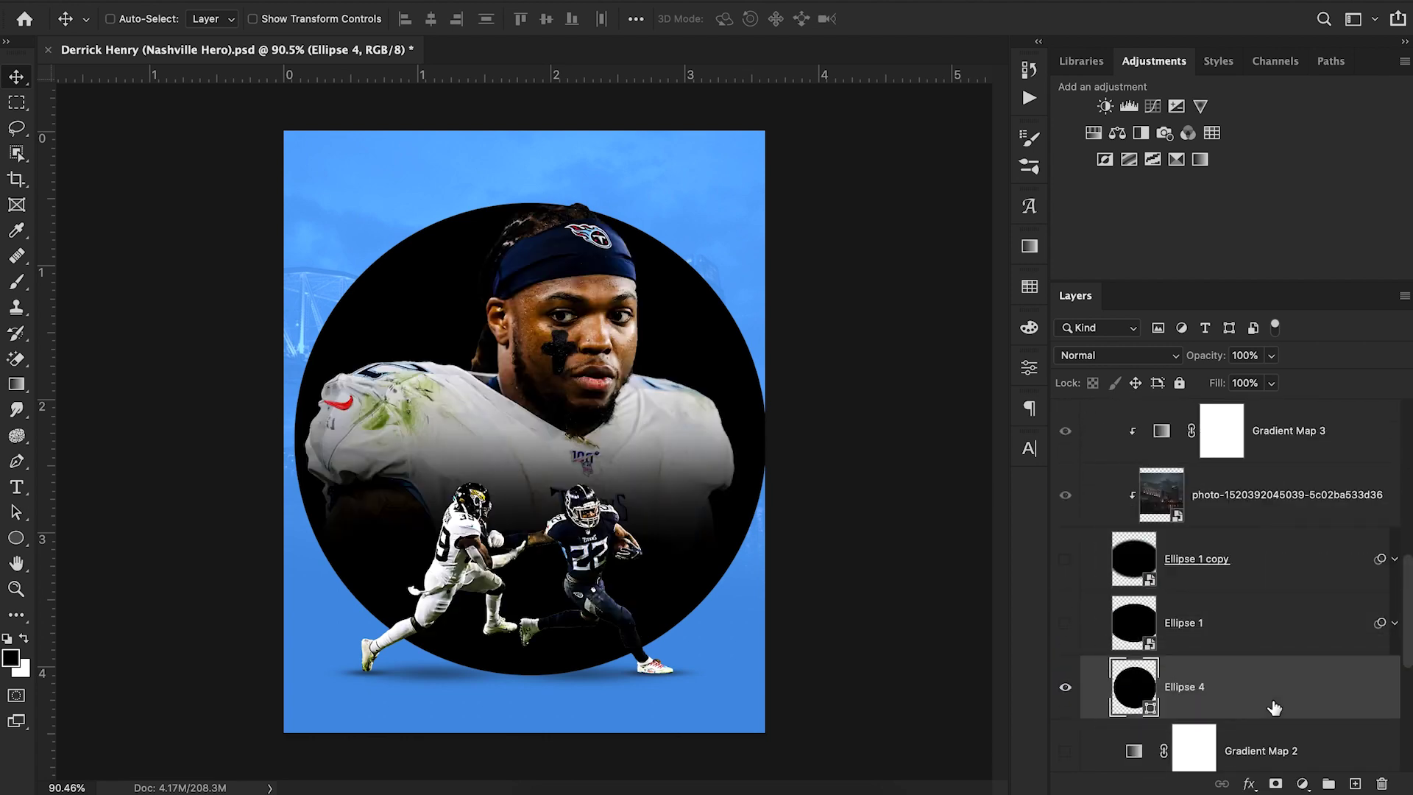
left_click(1099, 624)
left_click(1065, 623)
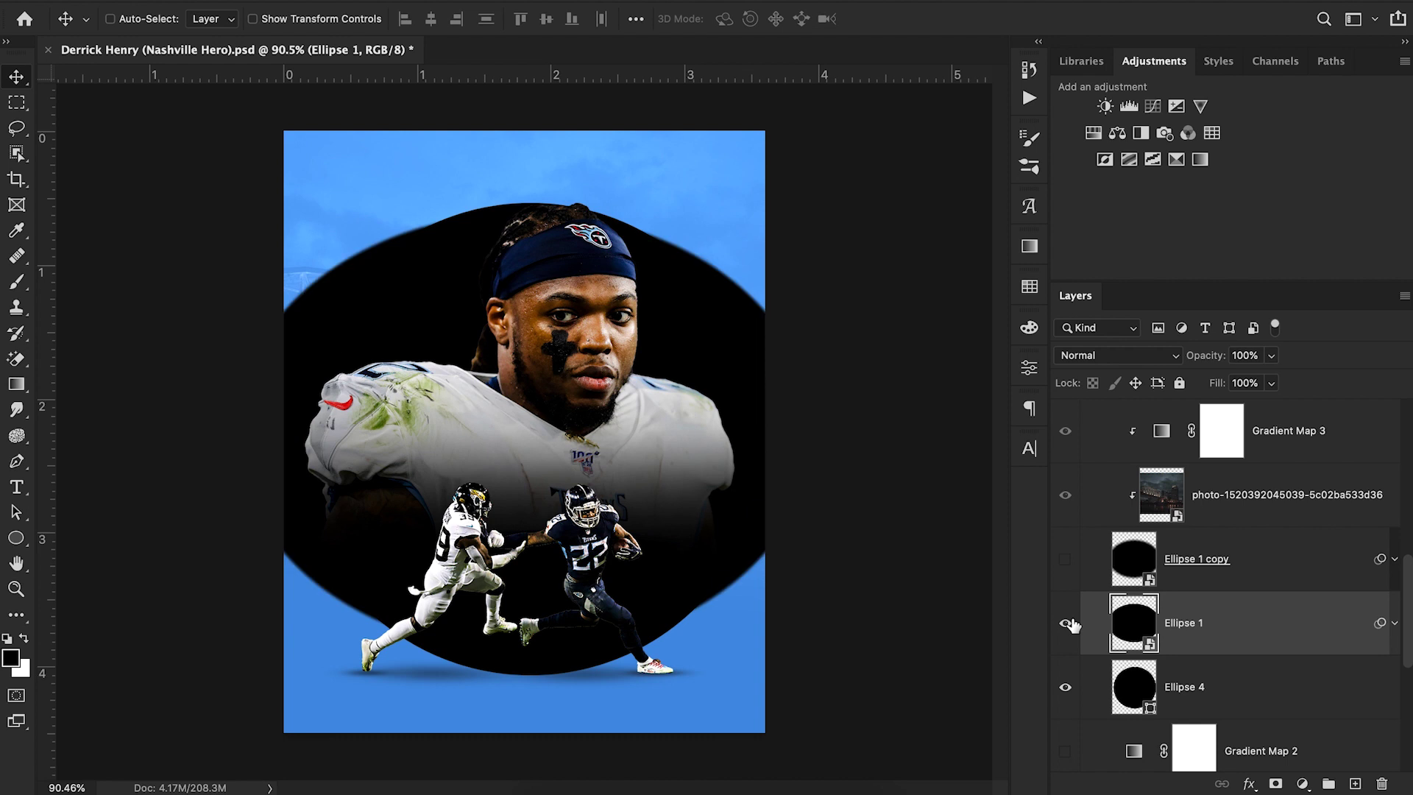
left_click(1065, 623)
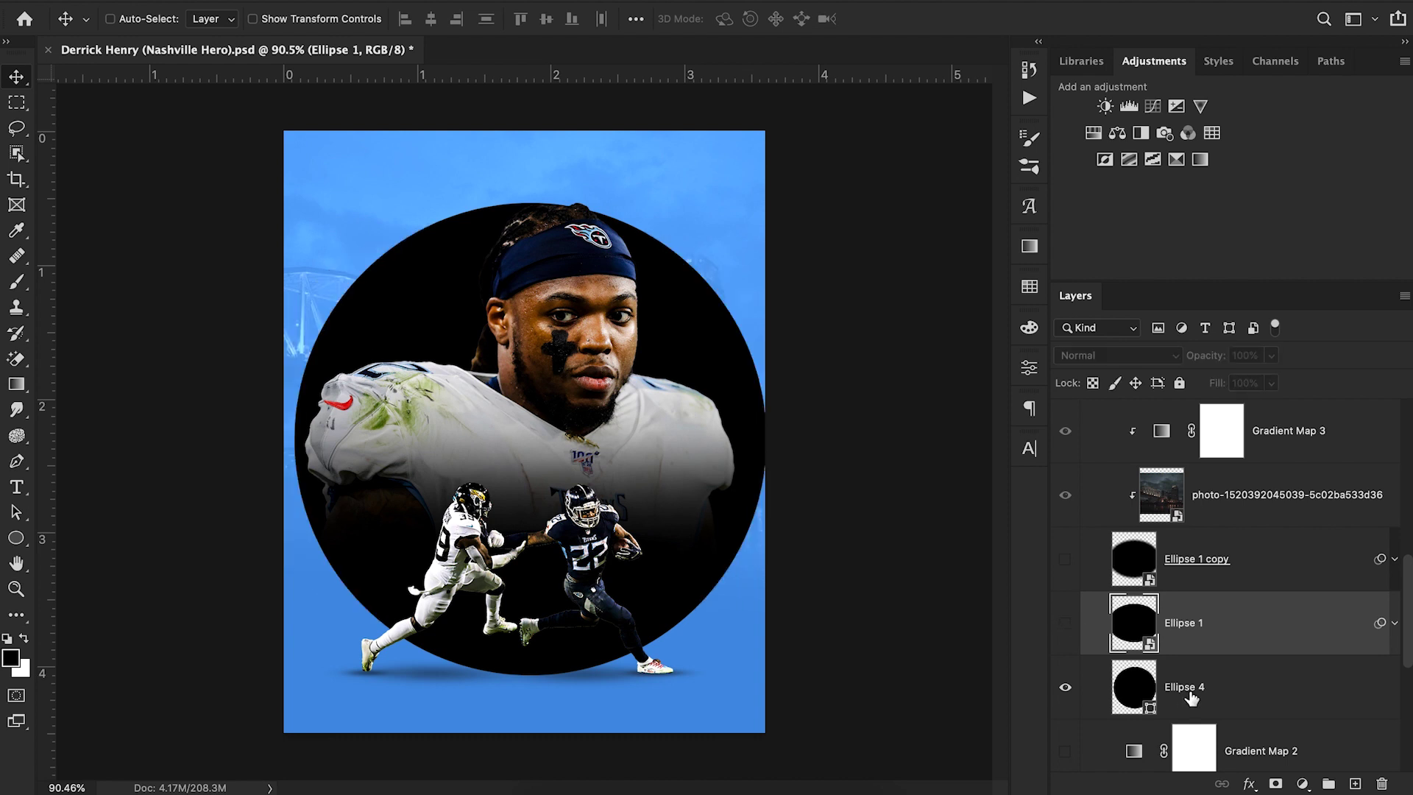
left_click(1237, 719)
left_click_drag(776, 536, 773, 519)
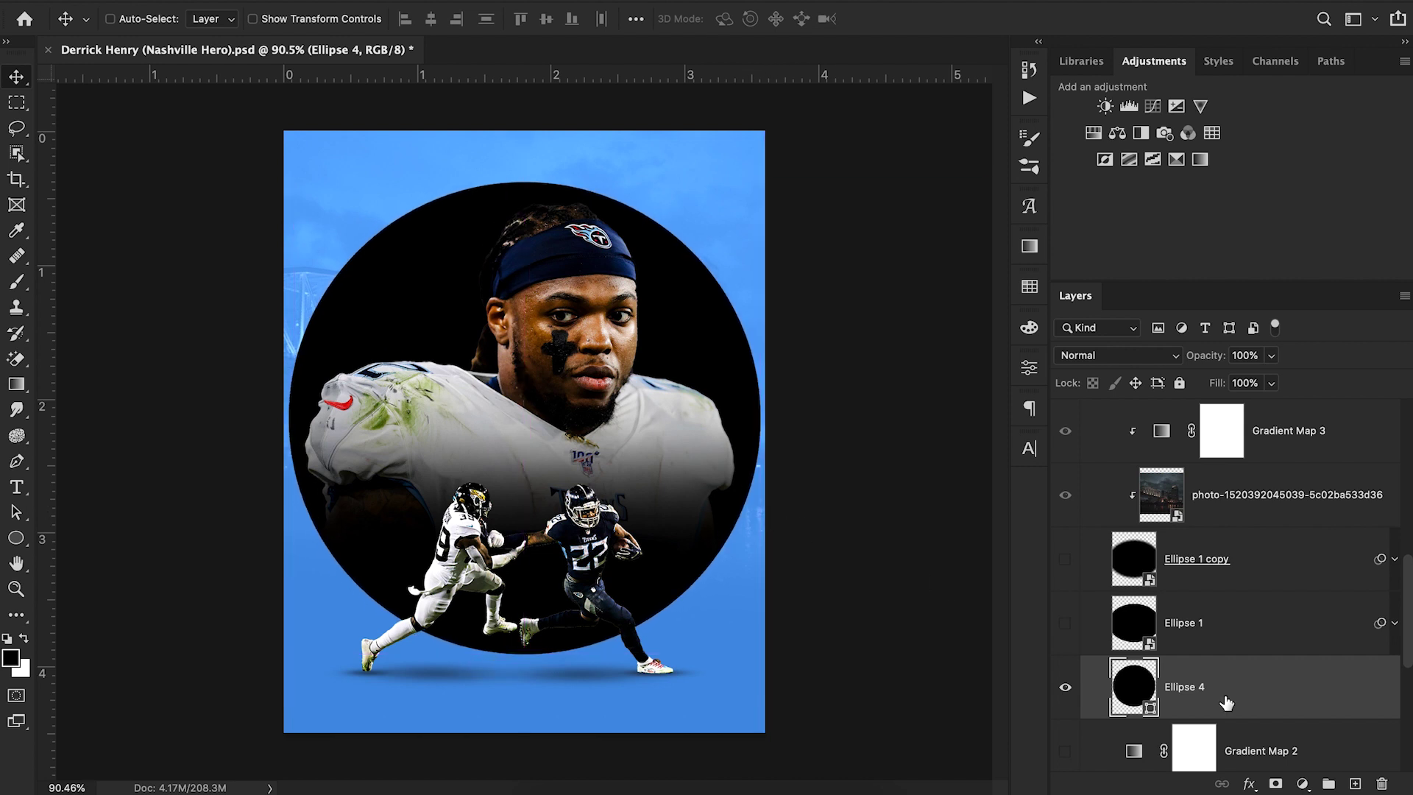
Change the circle's fill to light blue 6bb6ff, starting from a colour sampled from the poster background
double_click(1149, 716)
left_click(691, 186)
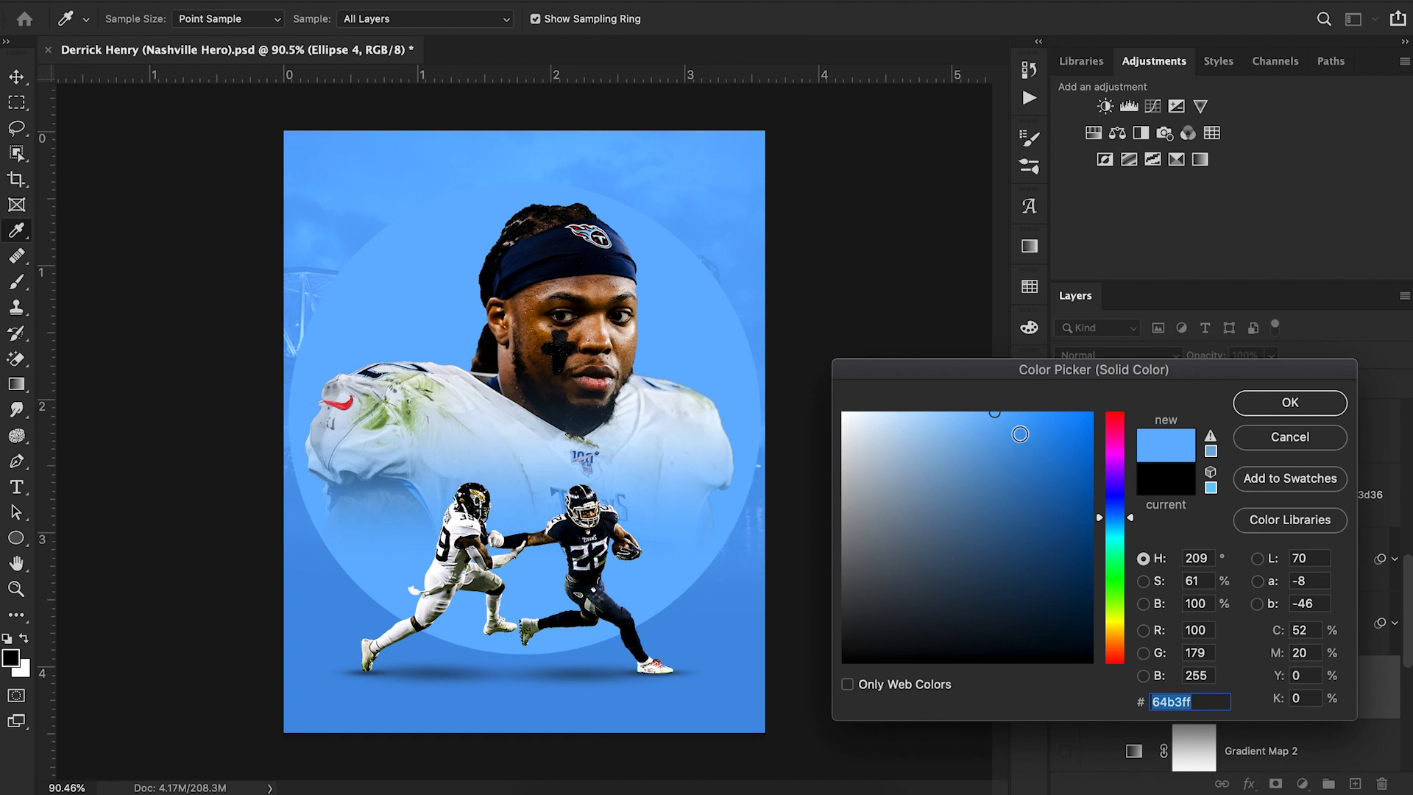
left_click_drag(1001, 417, 988, 393)
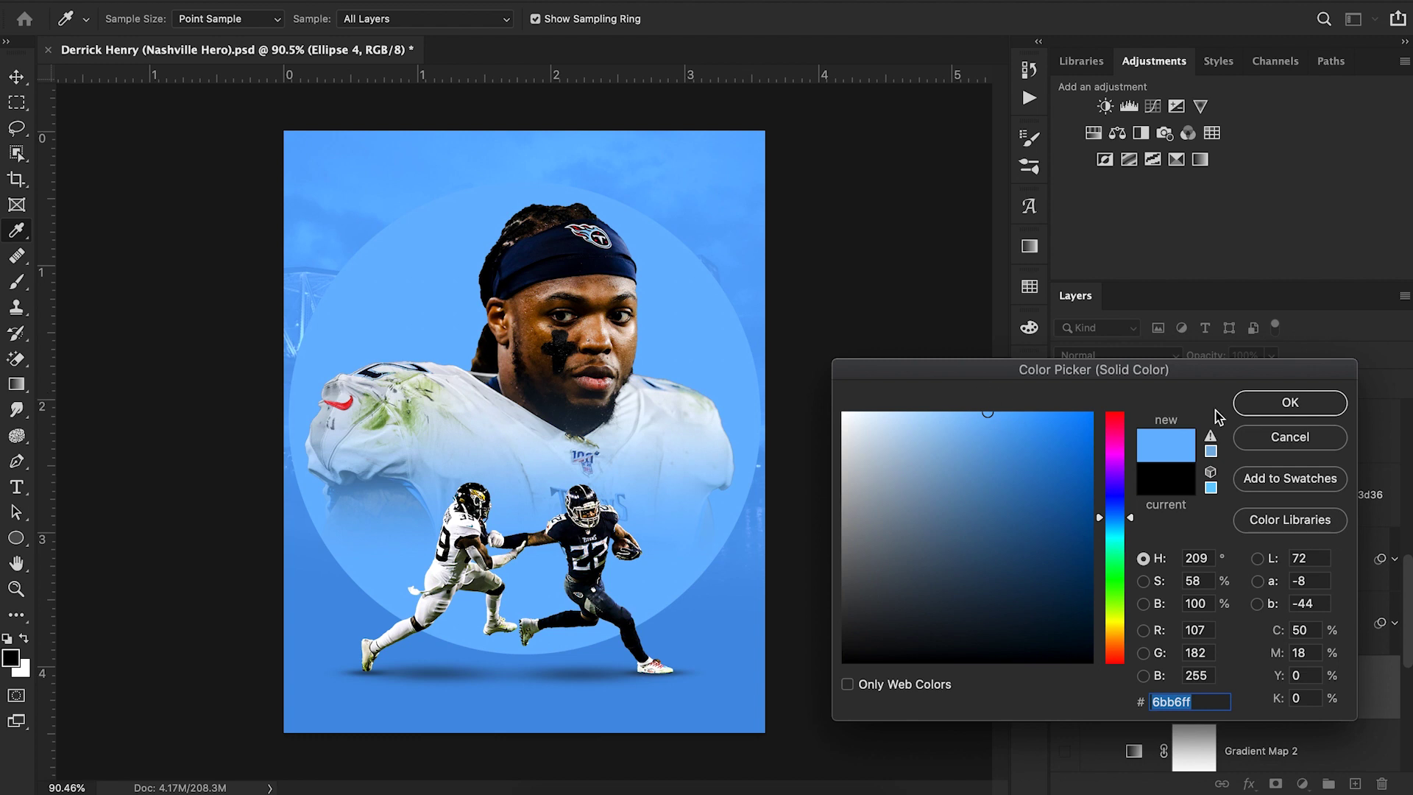
left_click(1290, 402)
Compare blend modes on the light blue circle and set it to Hard Light
left_click(1123, 359)
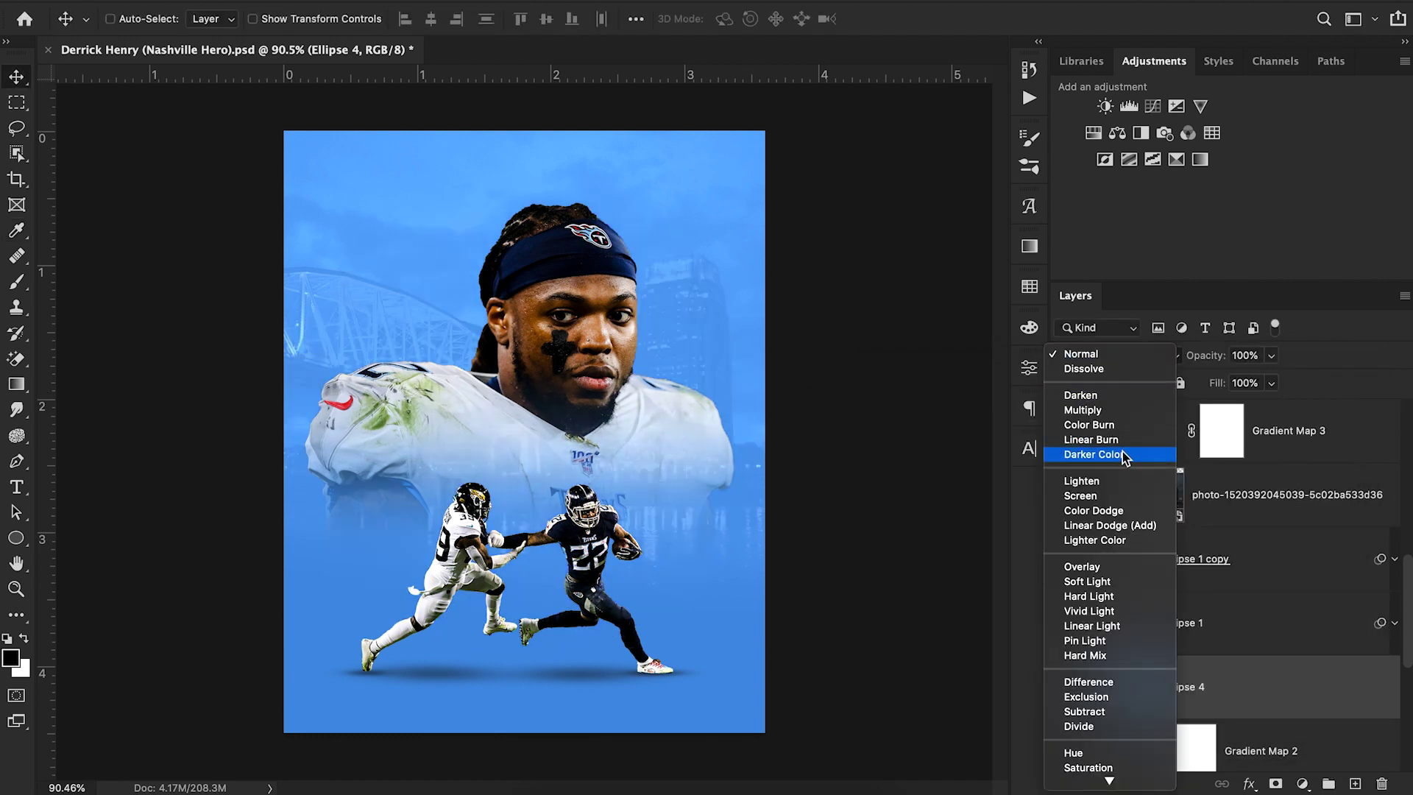
key("Down")
key("Down")
key("Down")
key("Down")
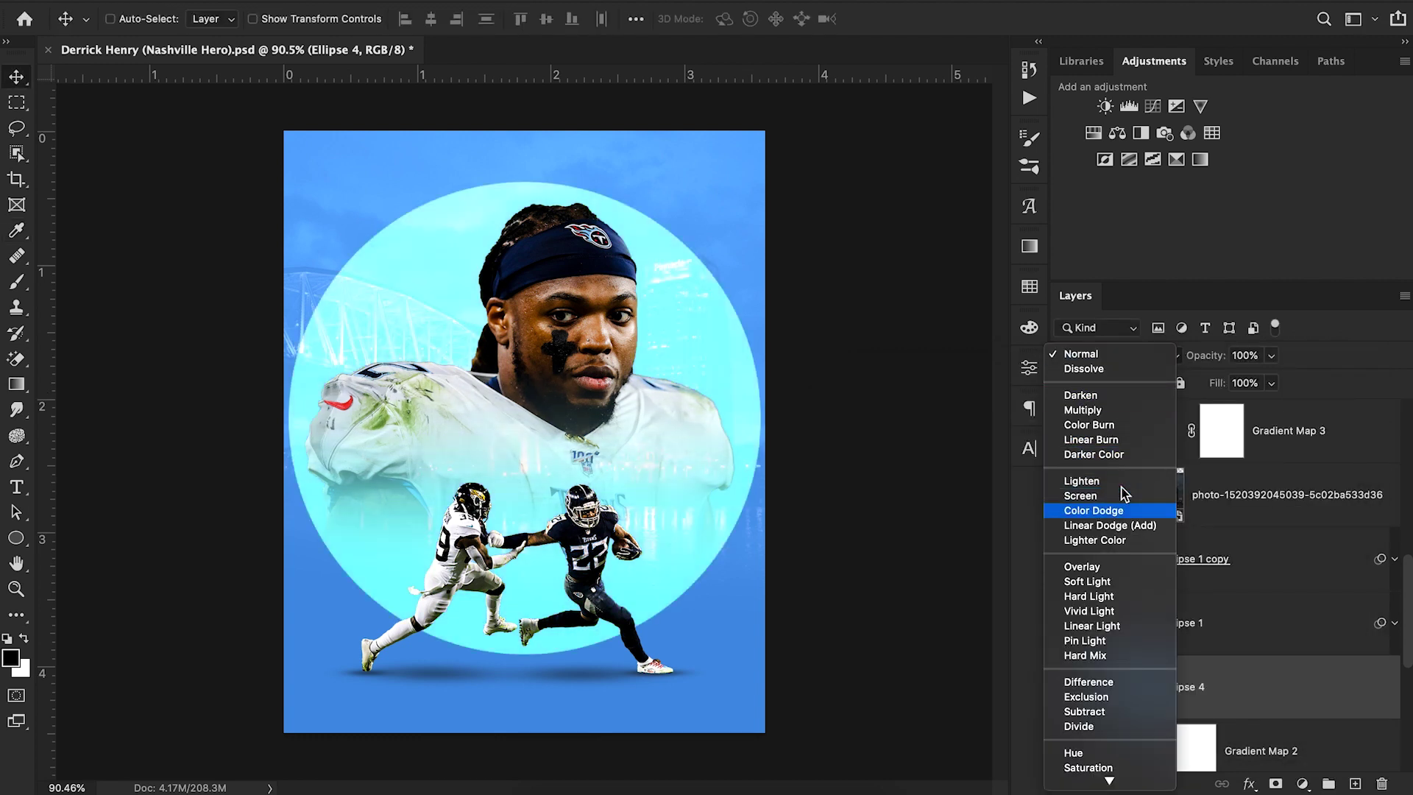
key("Down")
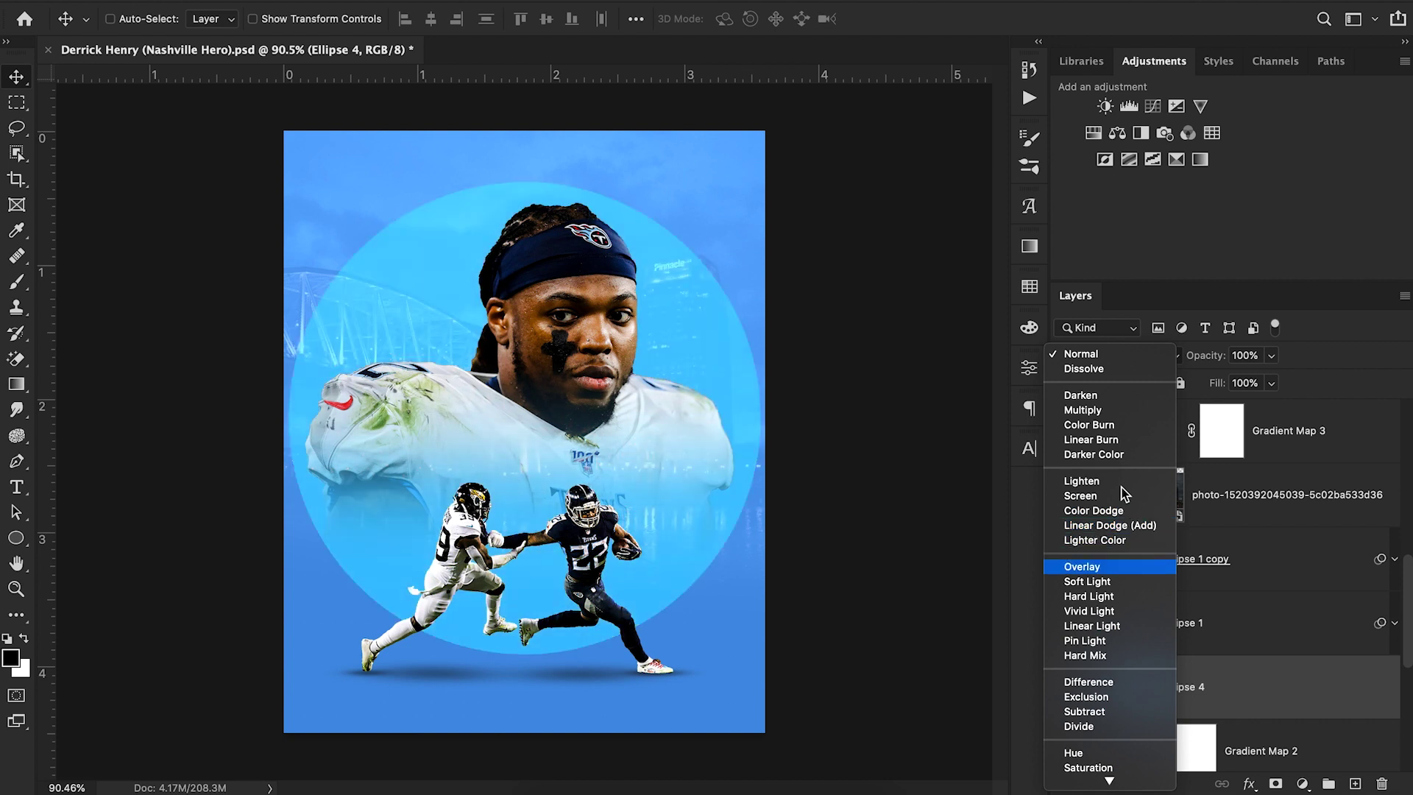
key("Down")
key("Down")
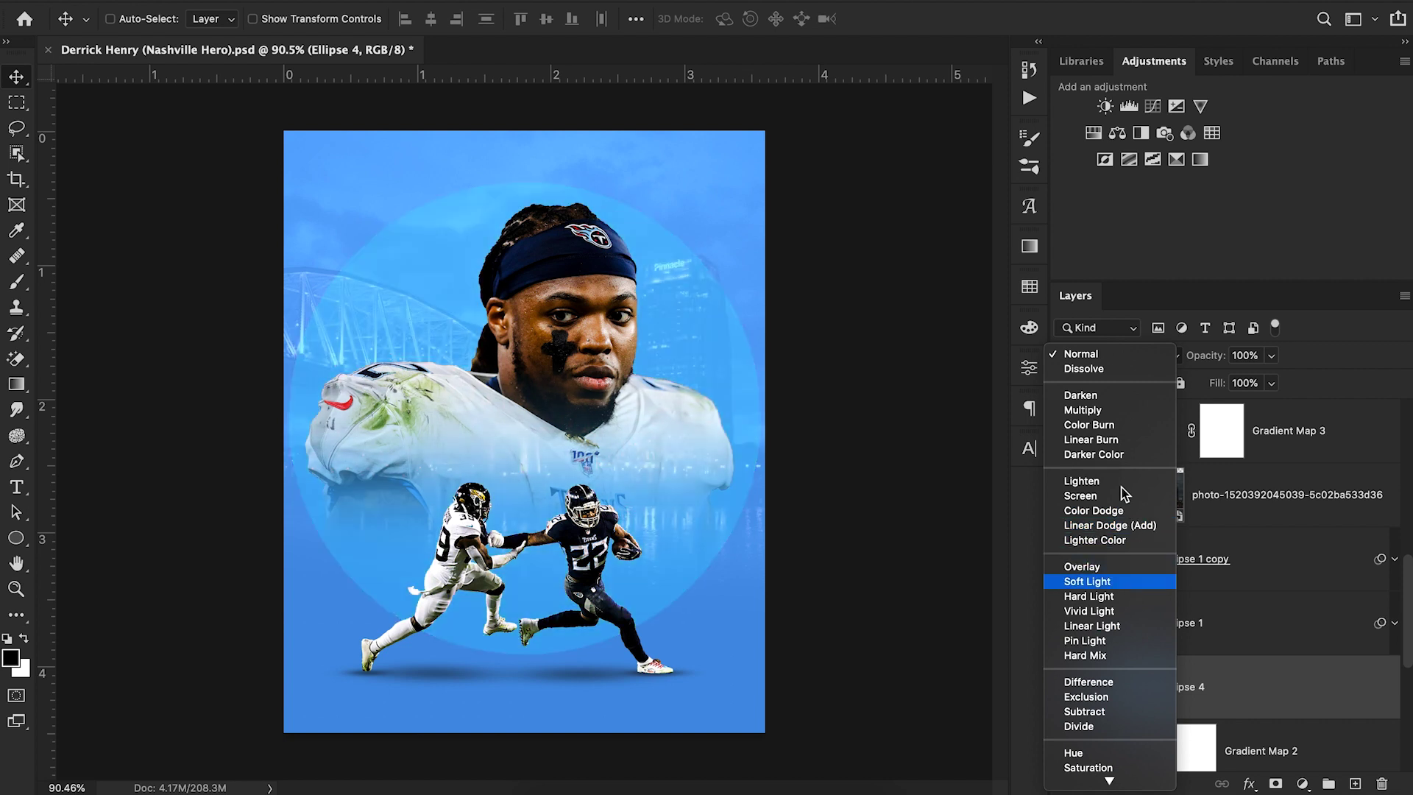
key("Up")
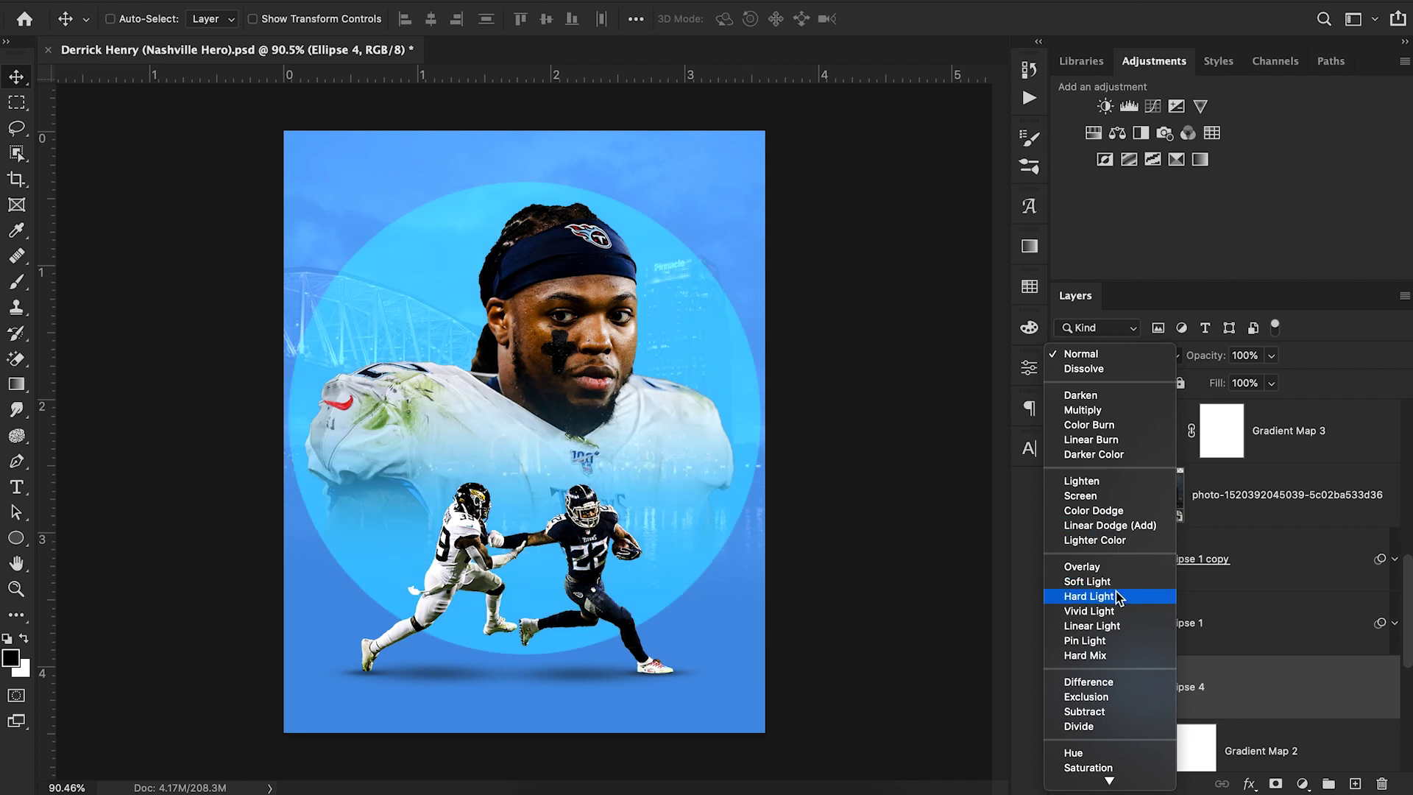
left_click(1117, 598)
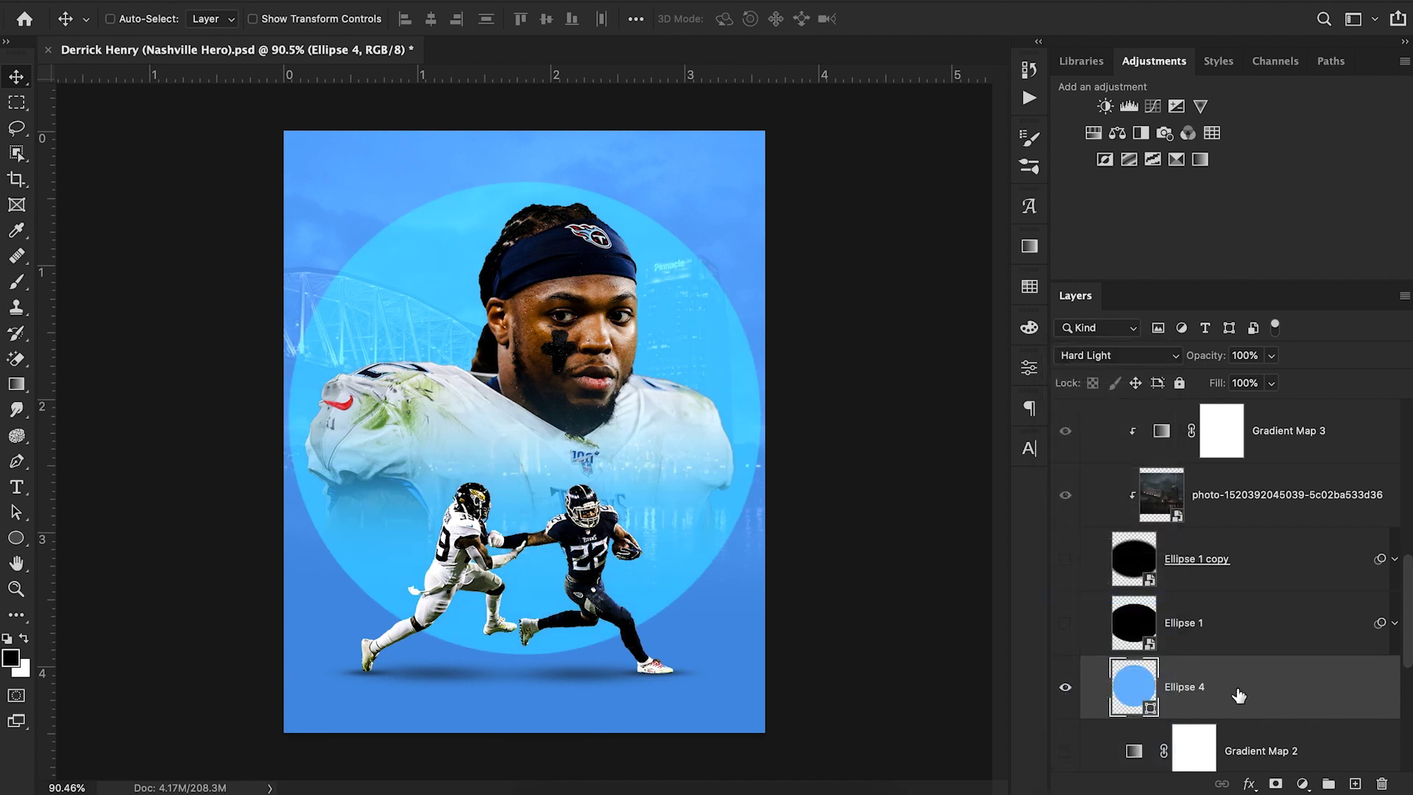
Duplicate the light blue circle beneath the original and scale the copy proportionally to 124%
key("ctrl+j")
key("ctrl+t")
left_click_drag(335, 28, 366, 26)
key("Down")
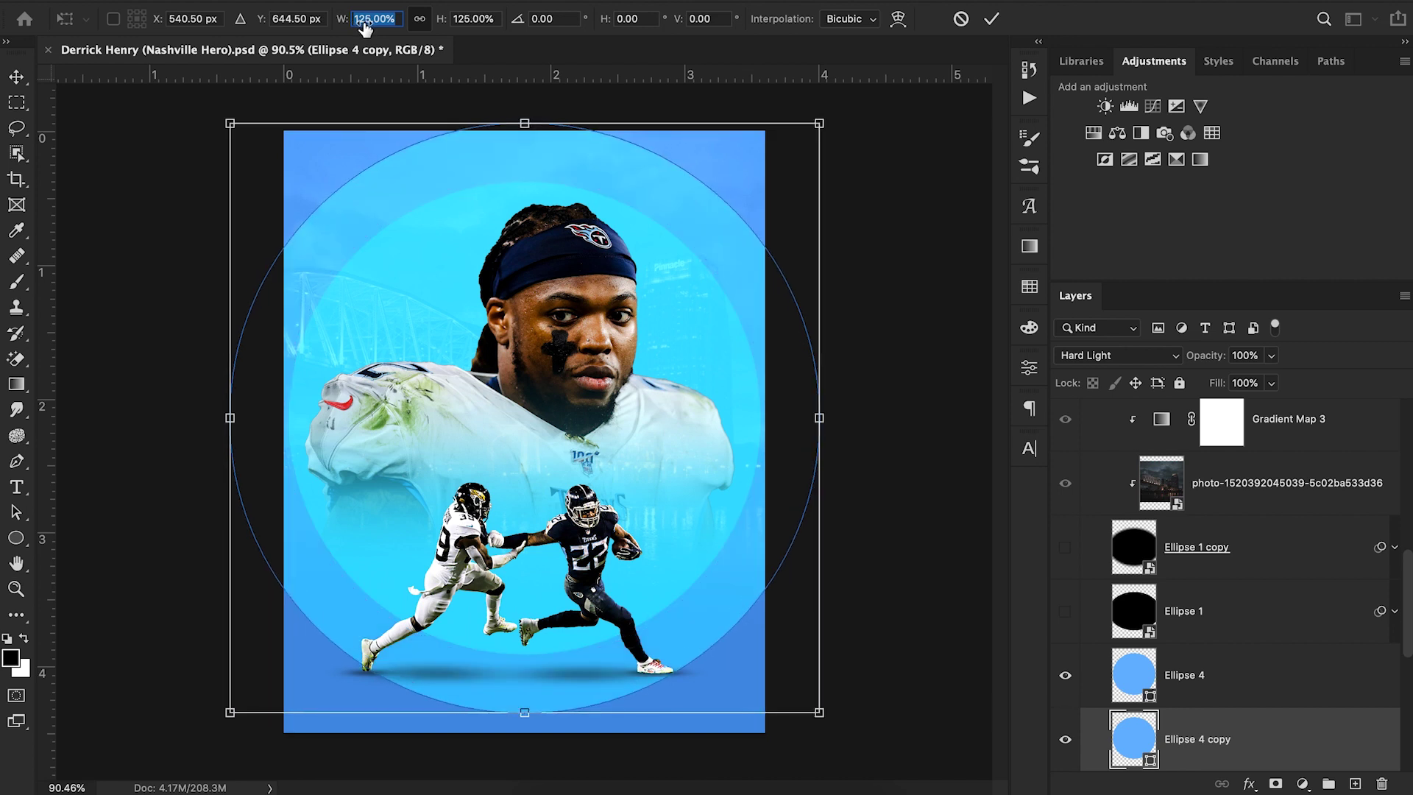
key("Down")
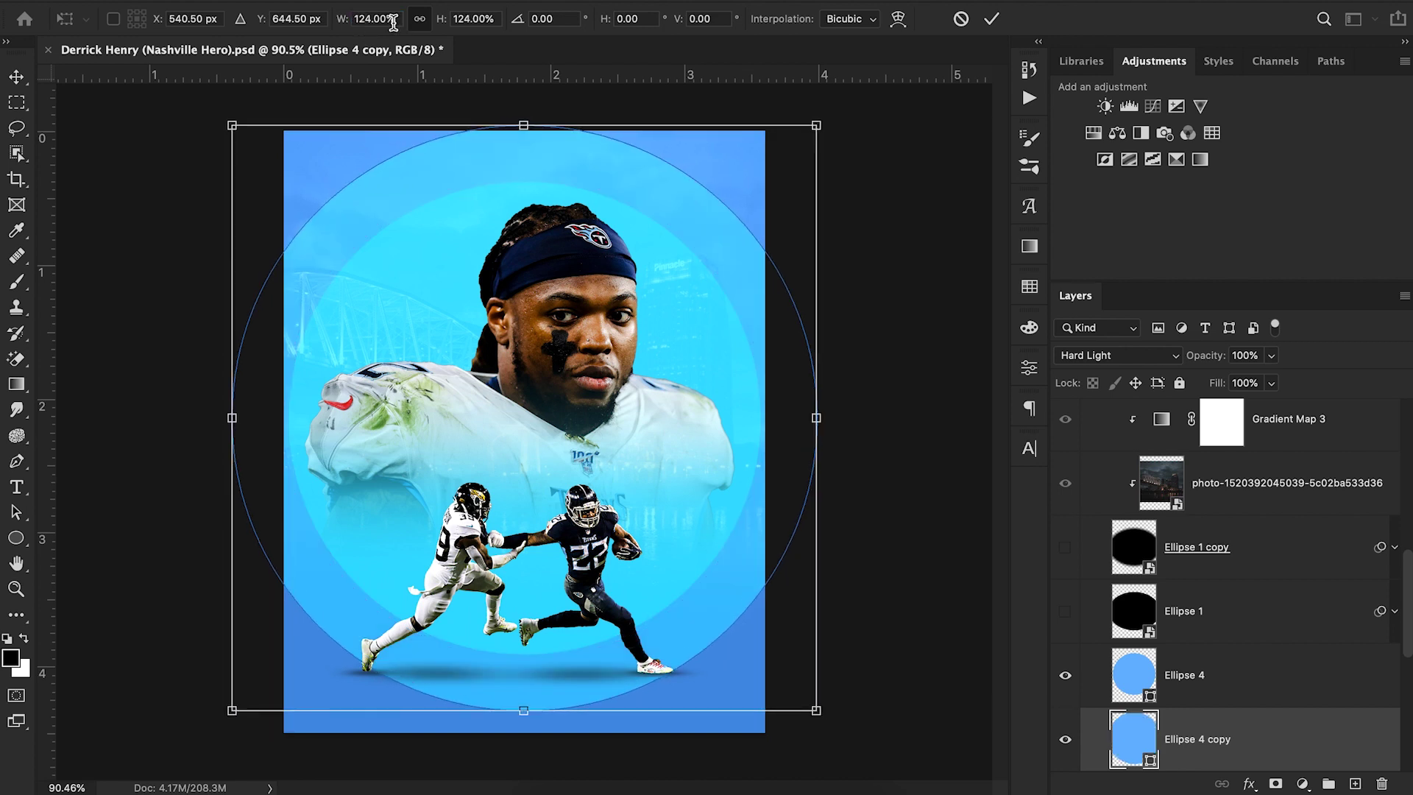
left_click(991, 19)
Duplicate the enlarged circle below itself and scale the new copy proportionally to 119% as a third ring
scroll(1244, 530, "down", 3)
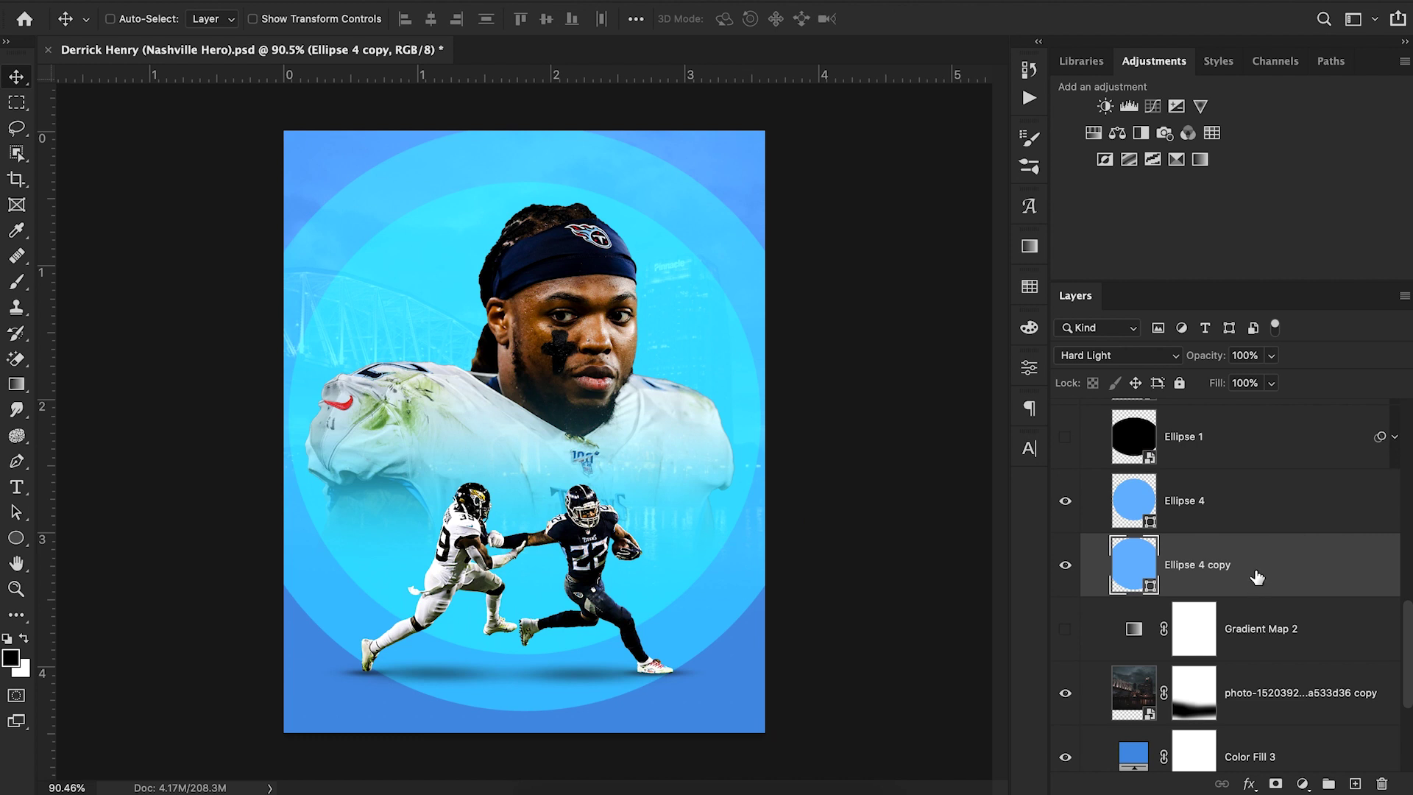
left_click_drag(1257, 578, 1254, 606)
key("ctrl+t")
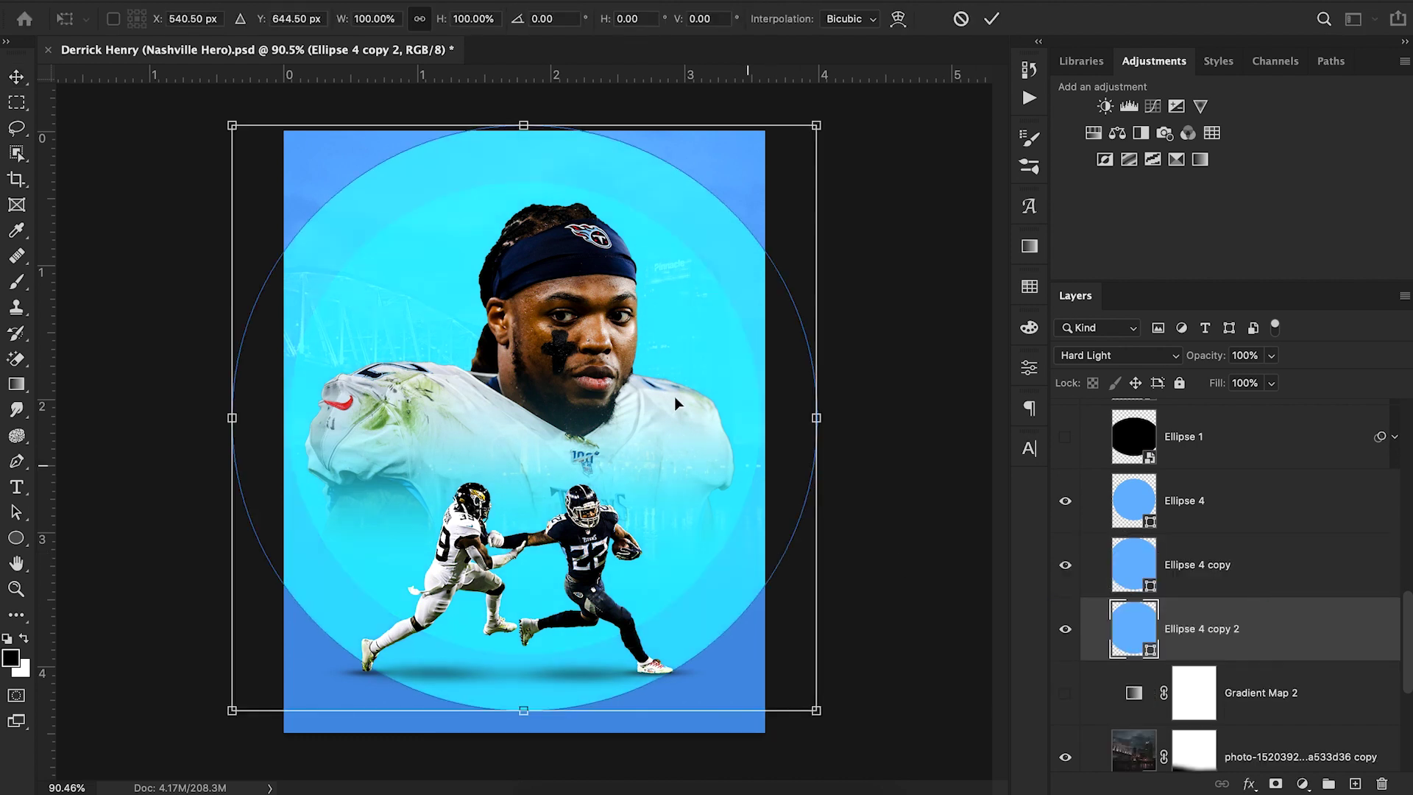
left_click(359, 19)
key("Up")
key("Up")
key("Up")
key("Up")
key("Up")
key("Up")
key("Up")
key("Up")
key("Up")
key("Up")
key("Up")
key("Up")
key("Up")
key("Up")
key("Up")
key("Up")
key("Up")
key("Up")
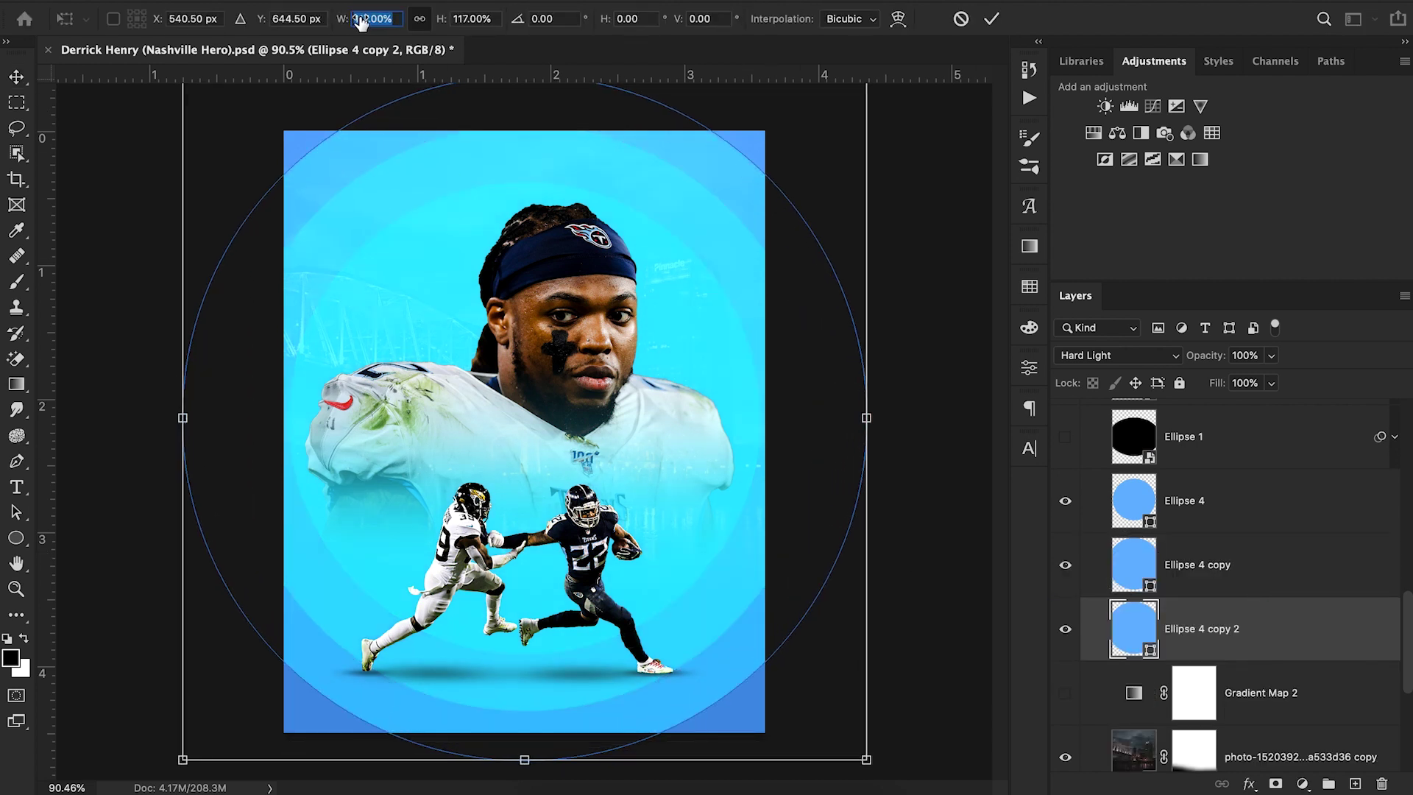
key("Up")
key("Return")
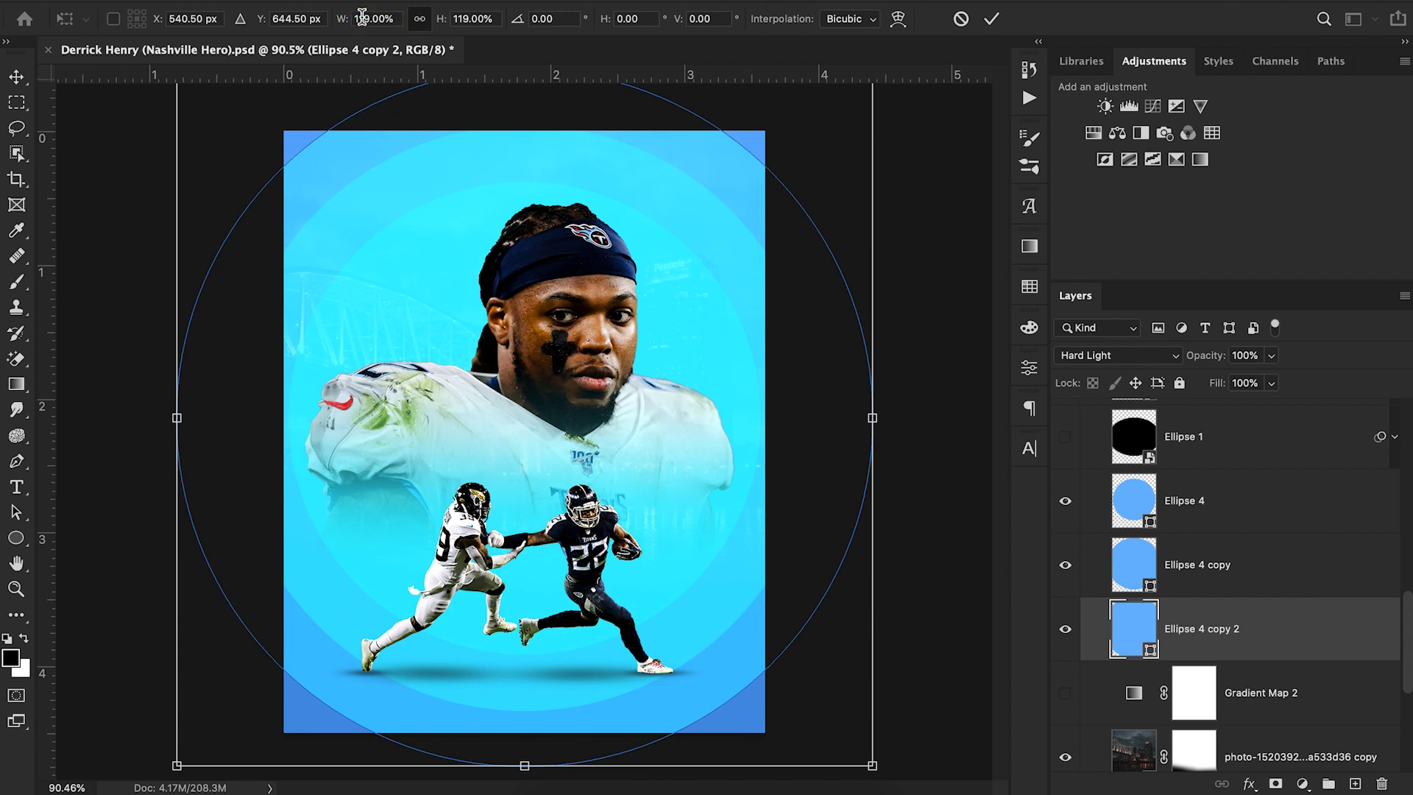
Commit the third ring's scaling and give it a black inner shadow at 45% opacity, 0 px distance, 11% choke and 174 px size
left_click(991, 18)
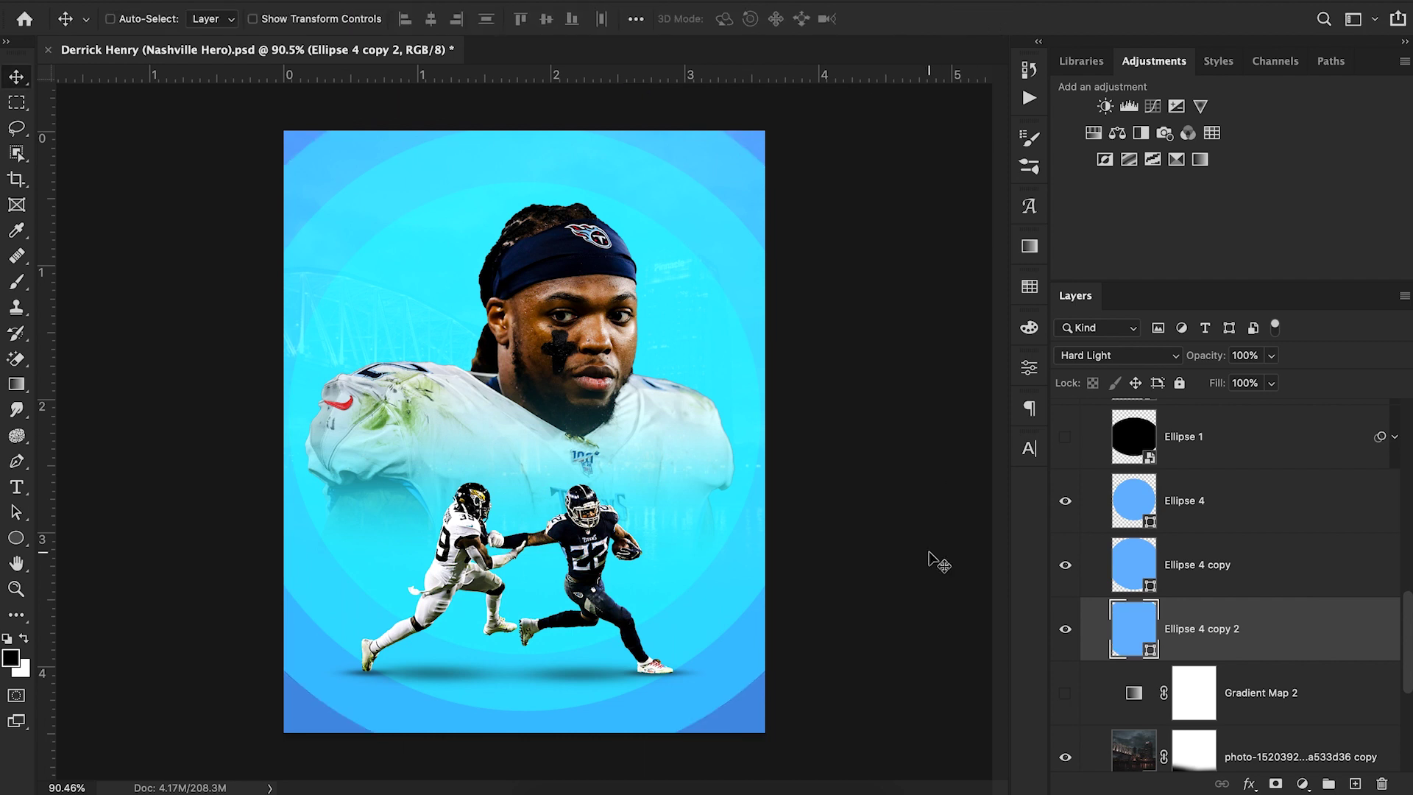
double_click(1267, 643)
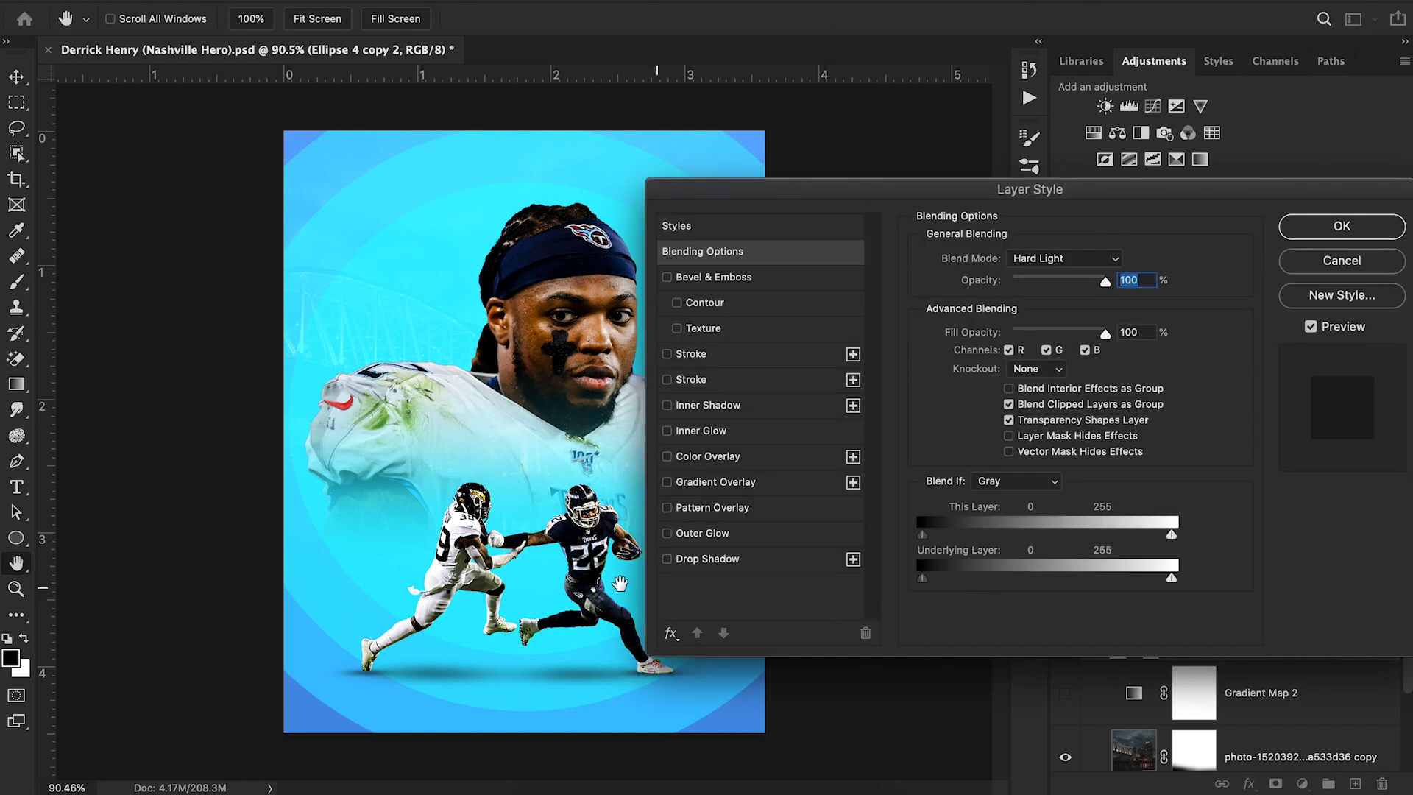
left_click(765, 410)
left_click_drag(830, 192, 1046, 245)
left_click_drag(1257, 340, 1242, 340)
left_click_drag(1297, 247, 1149, 230)
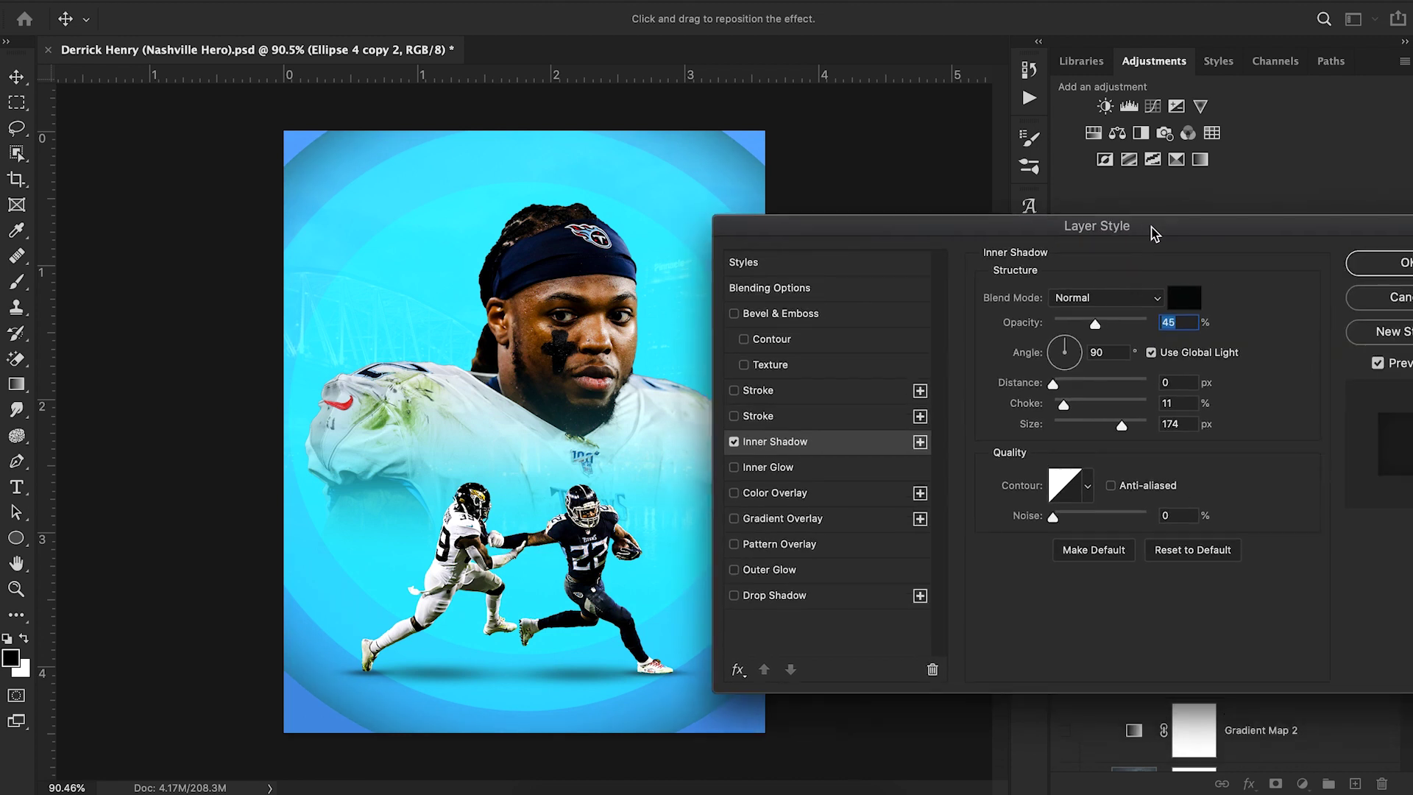
left_click(1383, 262)
Add the same black inner shadow at 45% opacity, 11% choke and 174 px size to the middle circle
double_click(1274, 577)
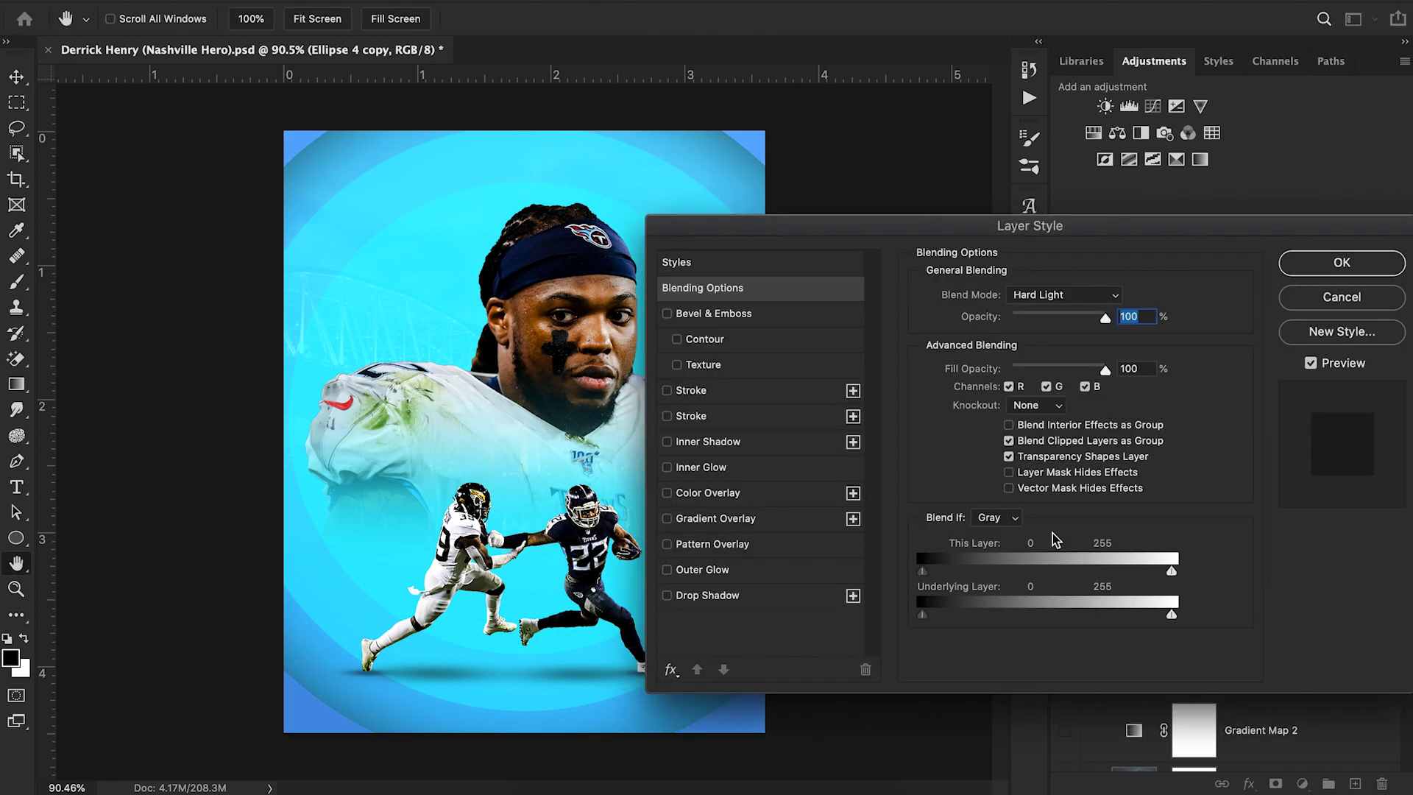
left_click(769, 441)
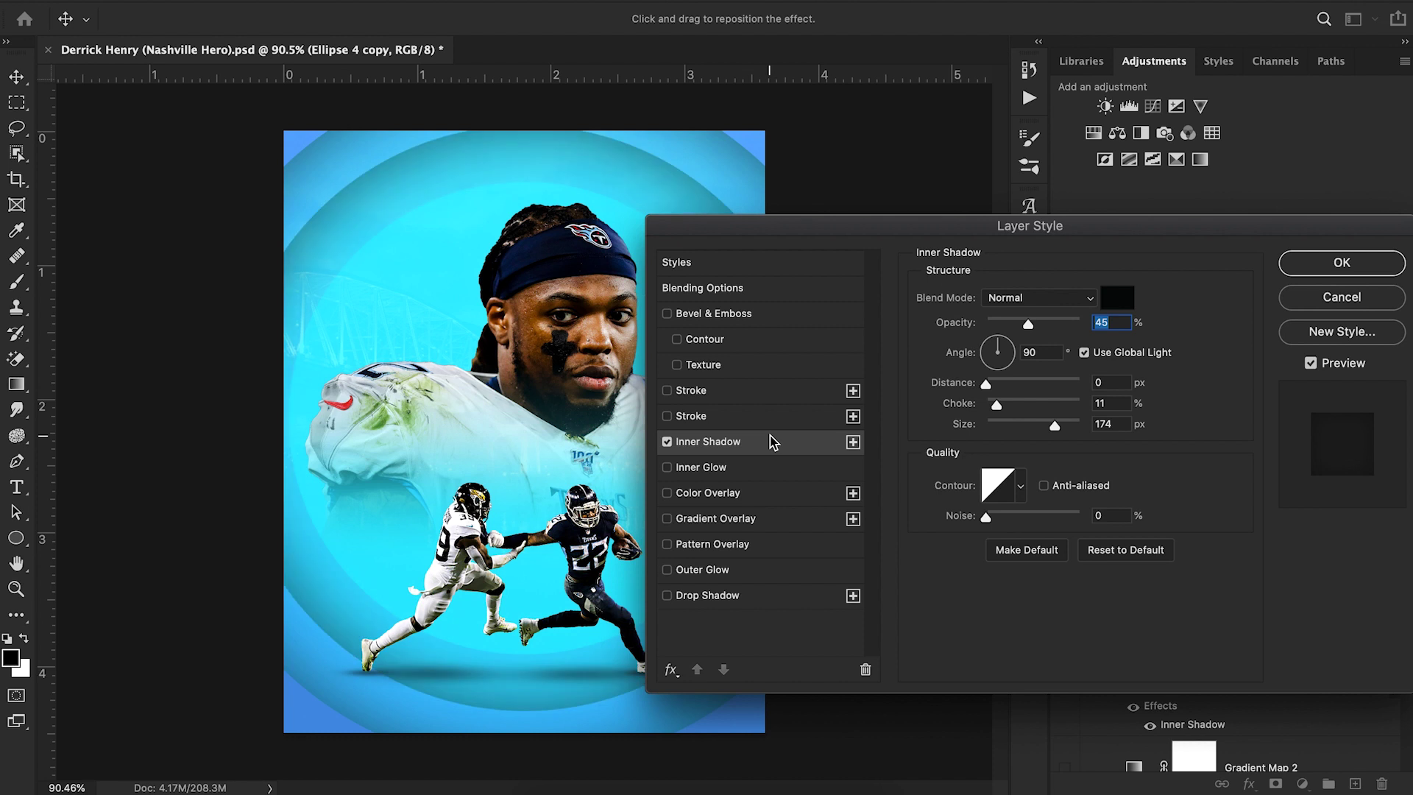
left_click(1333, 262)
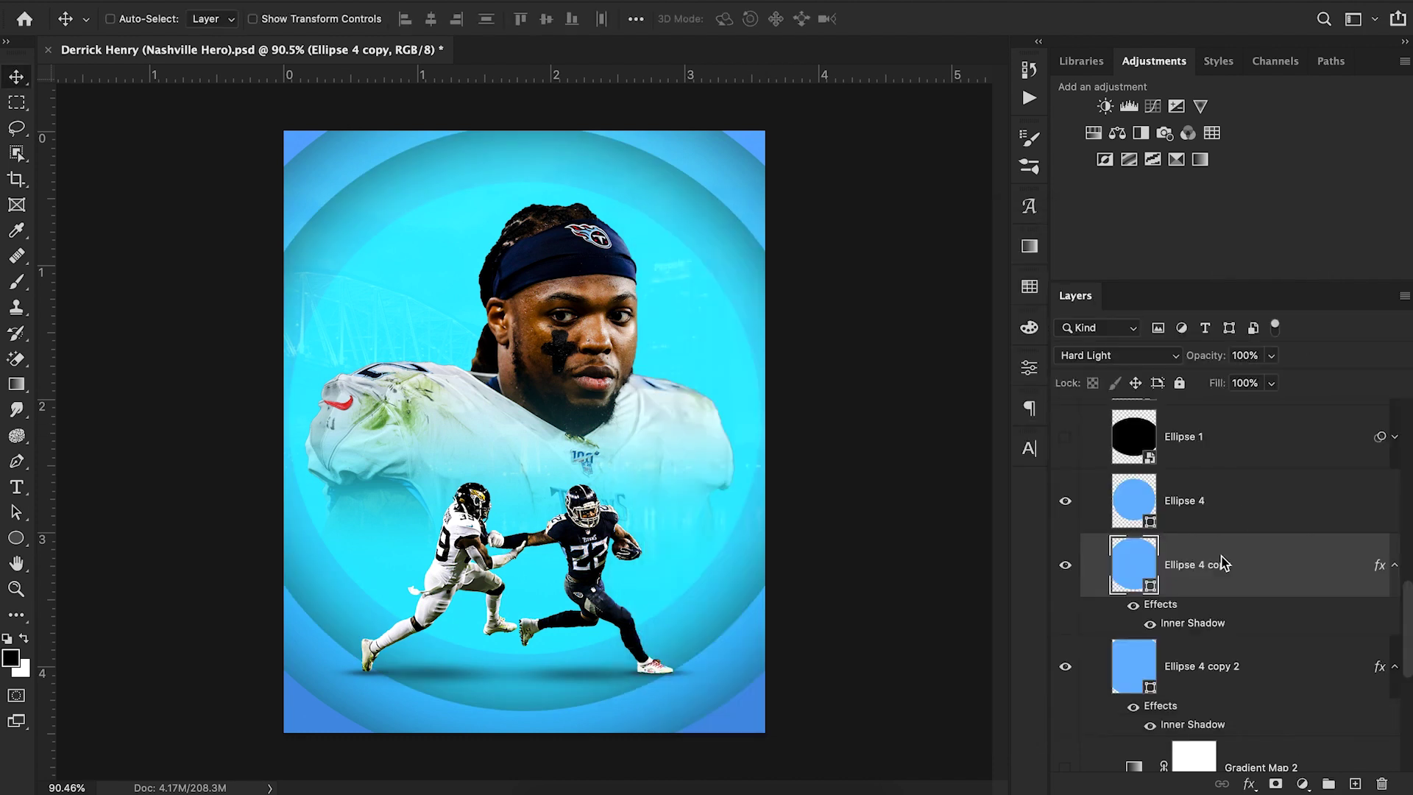
Add a black inner shadow to the innermost circle at 28% opacity, 11% choke and 174 px size
double_click(1282, 508)
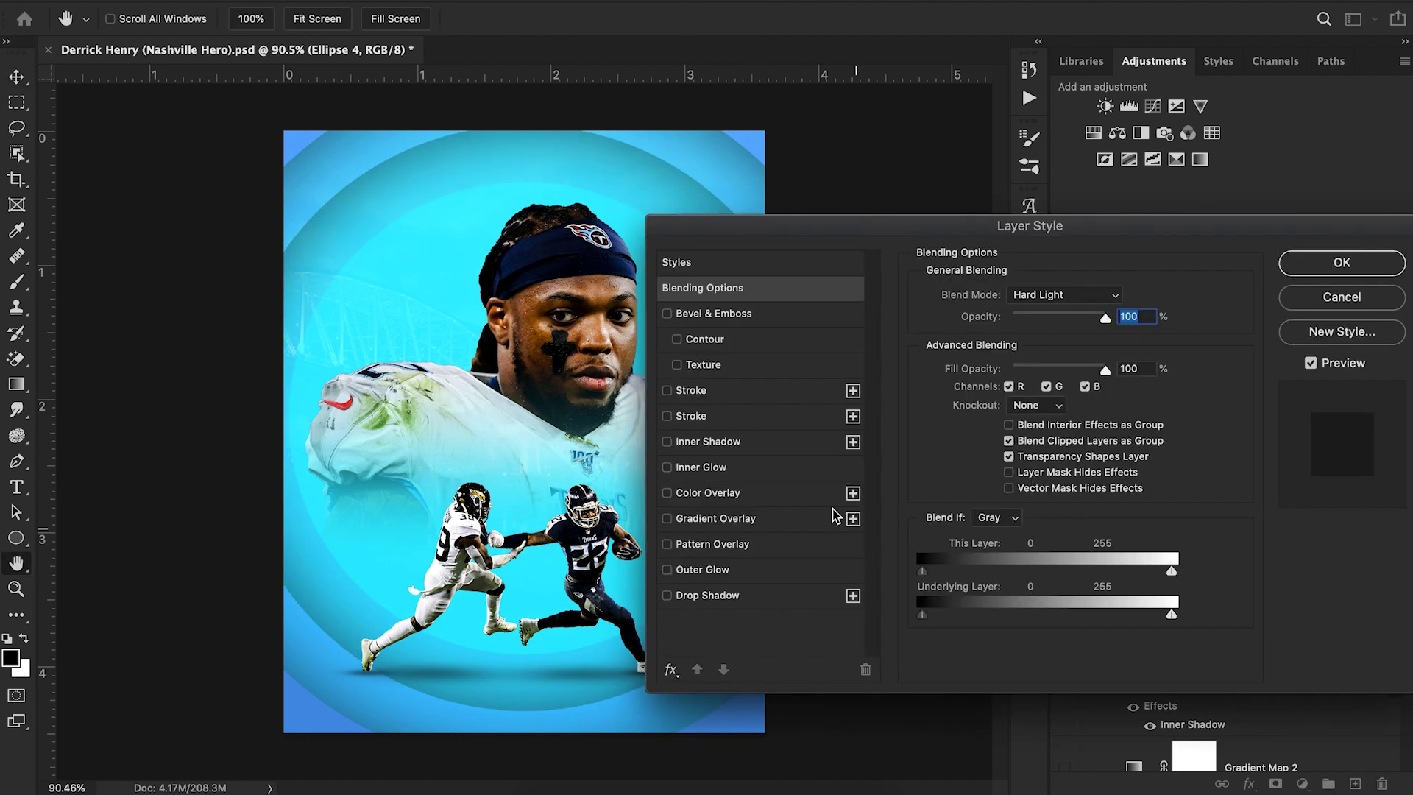
left_click(788, 440)
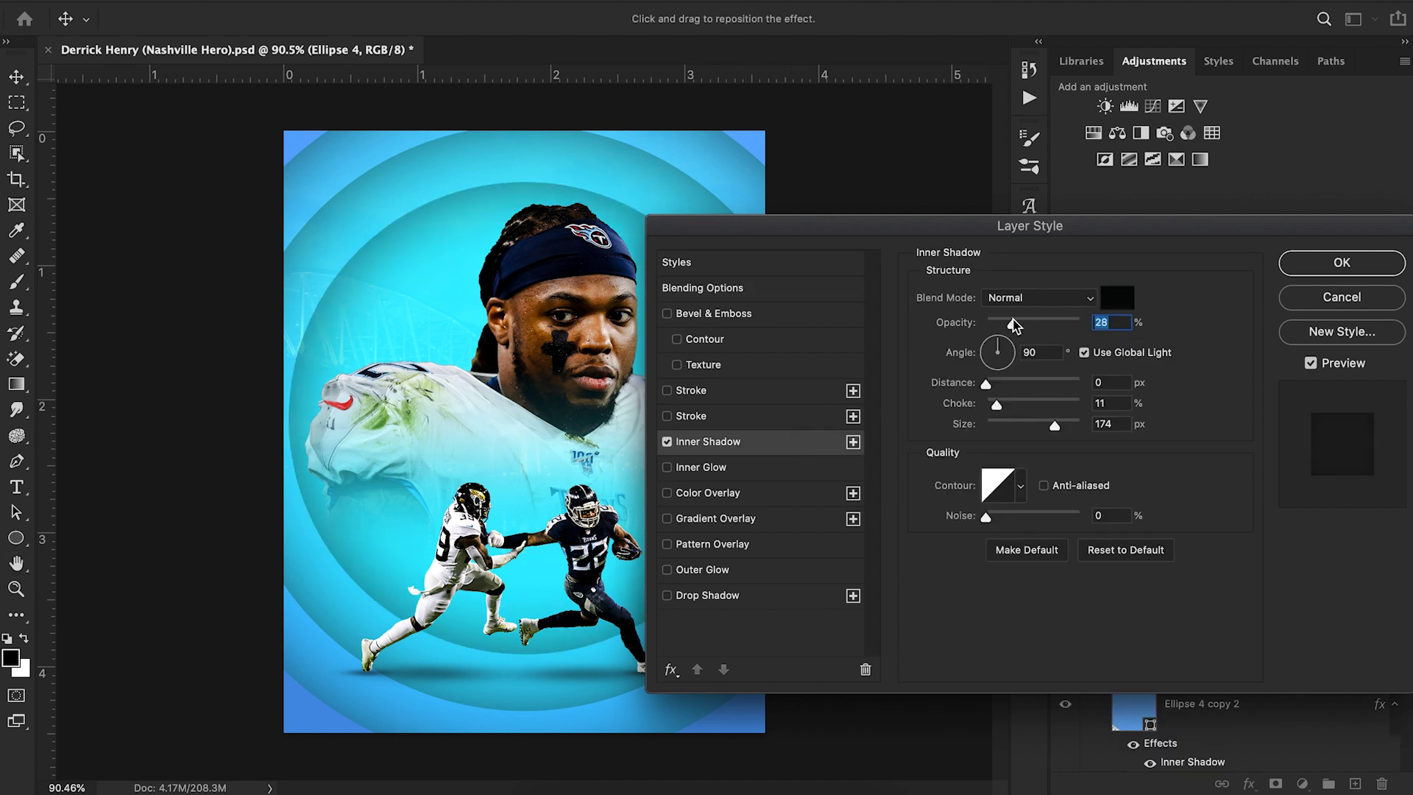
left_click(1343, 263)
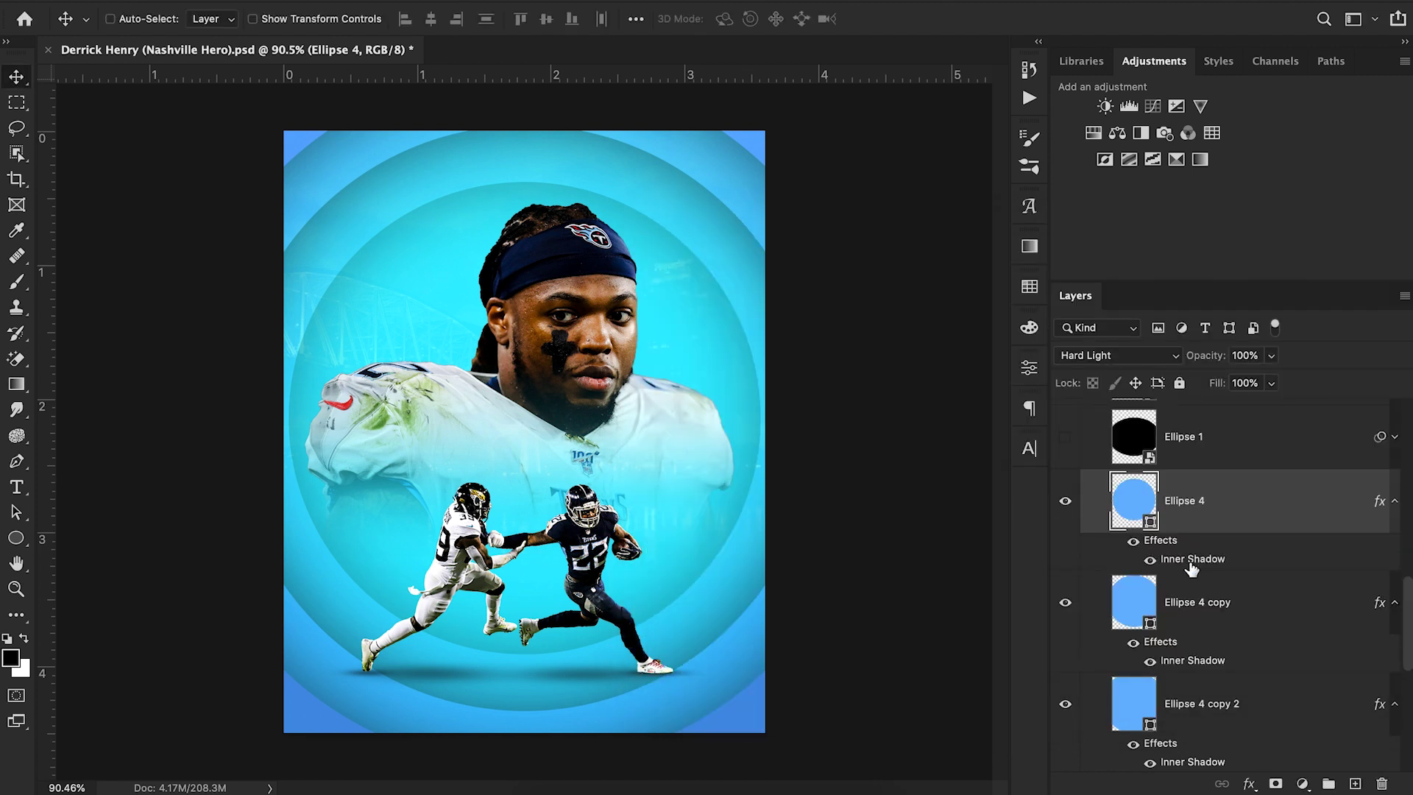
Expand the Face group and duplicate the bust's Face layer as a copy clipped directly above the original
scroll(1191, 569, "up", 10)
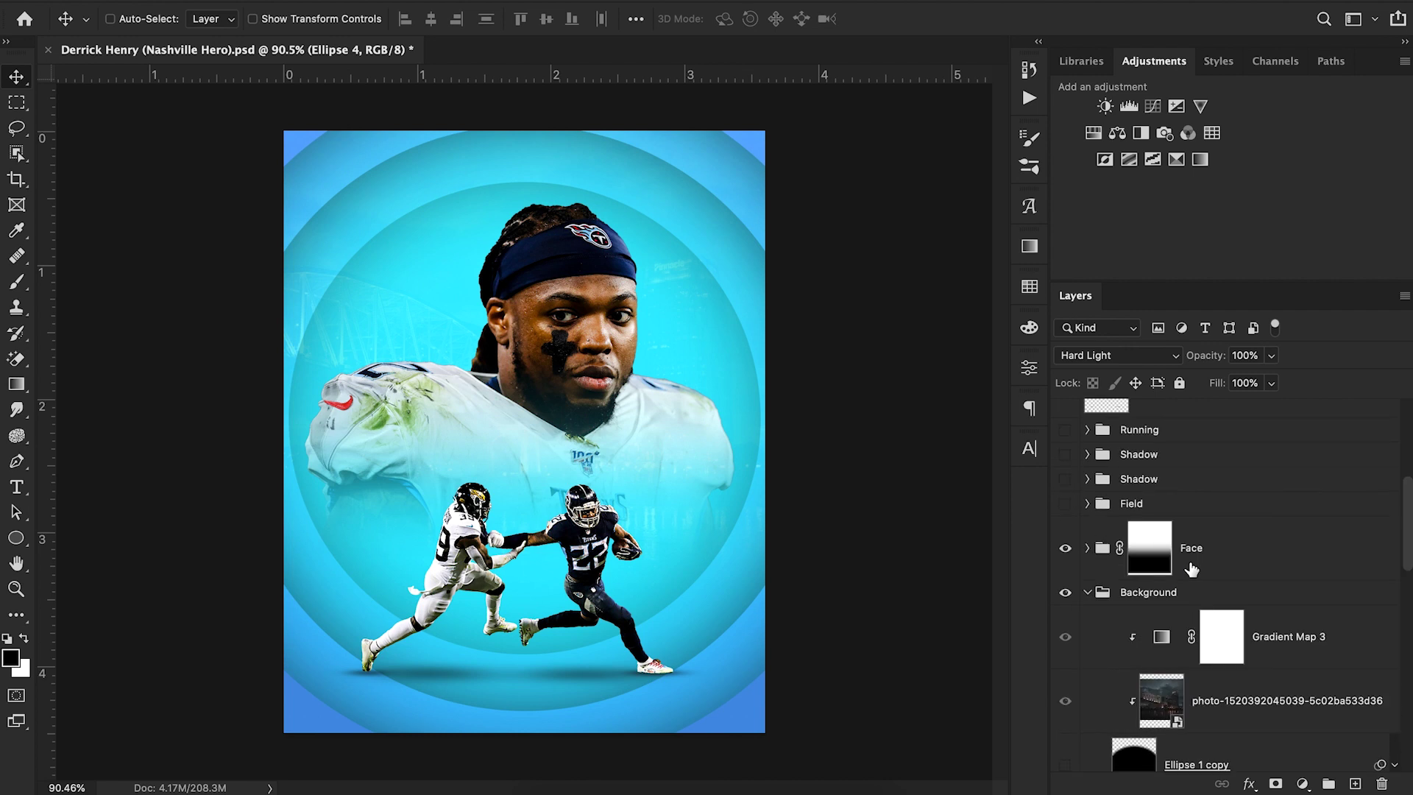
scroll(1191, 569, "down", 5)
scroll(1191, 569, "up", 7)
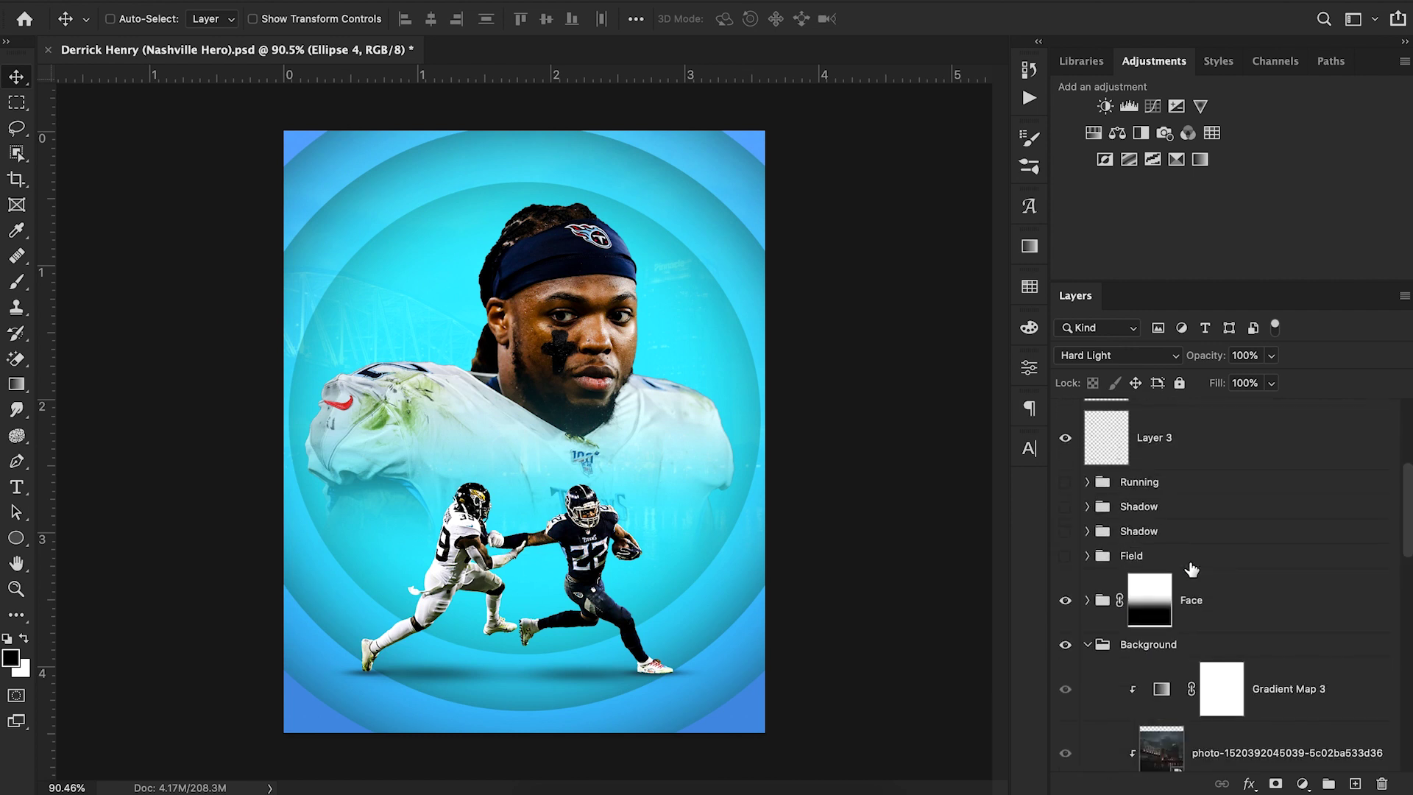
scroll(1191, 569, "down", 5)
scroll(1191, 569, "up", 4)
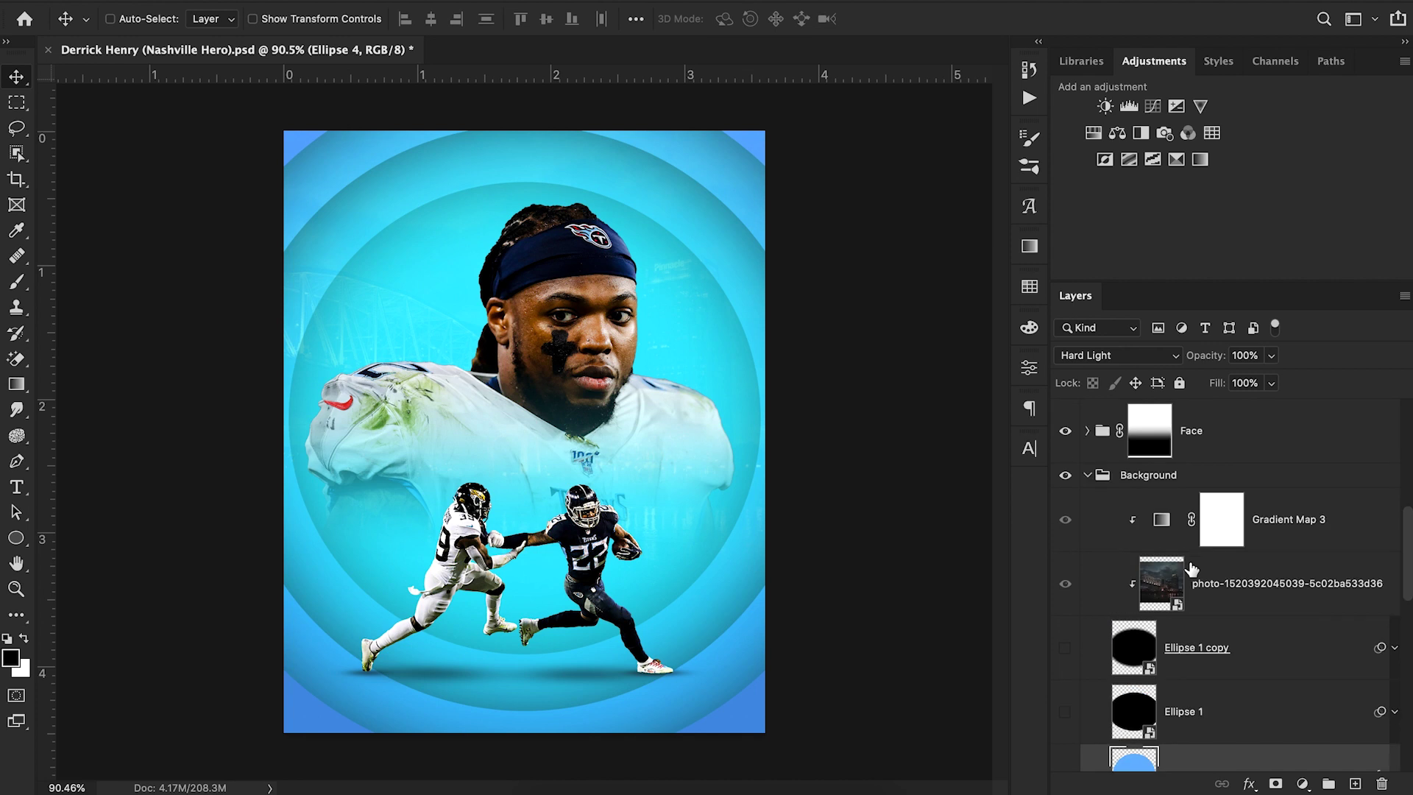
left_click(1087, 503)
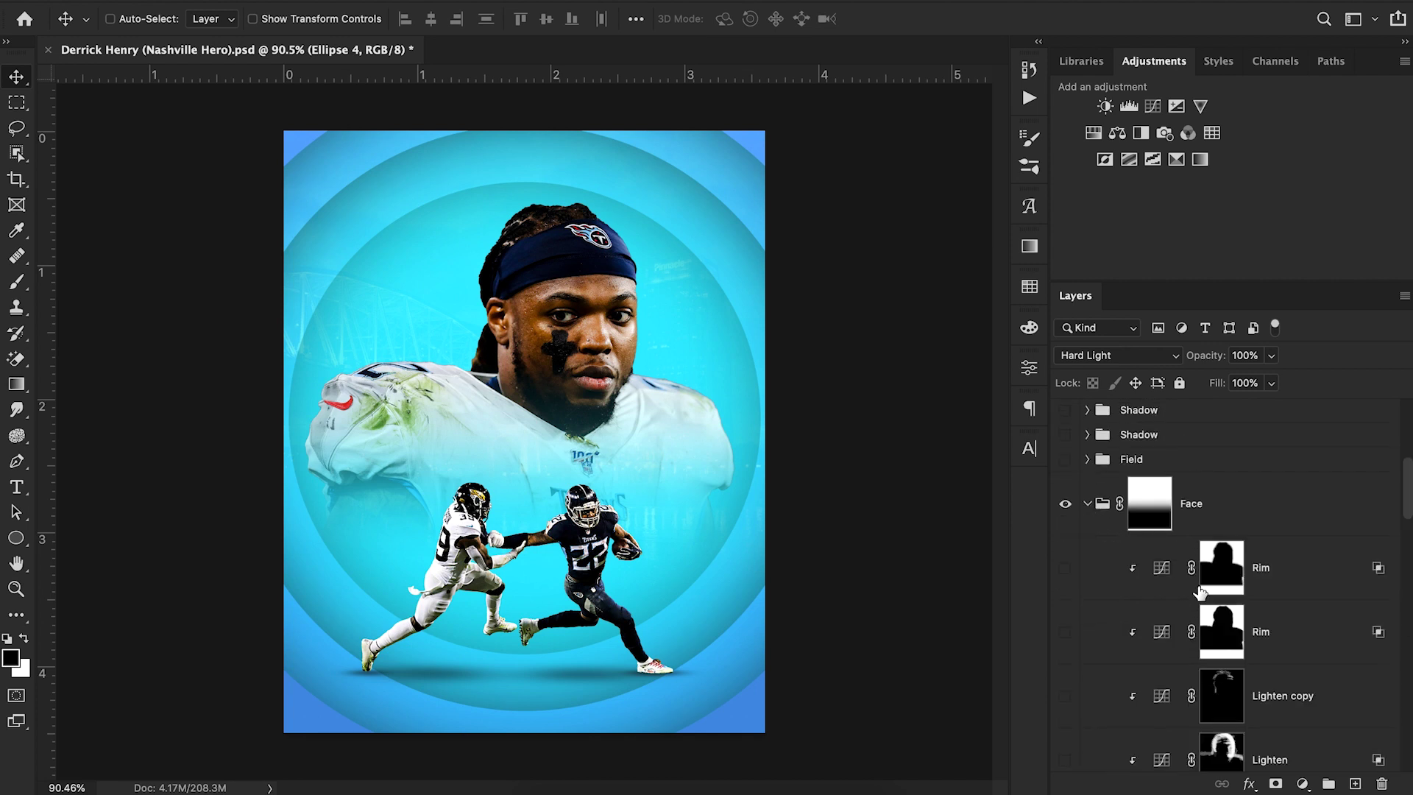
scroll(1199, 592, "down", 4)
scroll(1200, 593, "down", 4)
left_click(1213, 586)
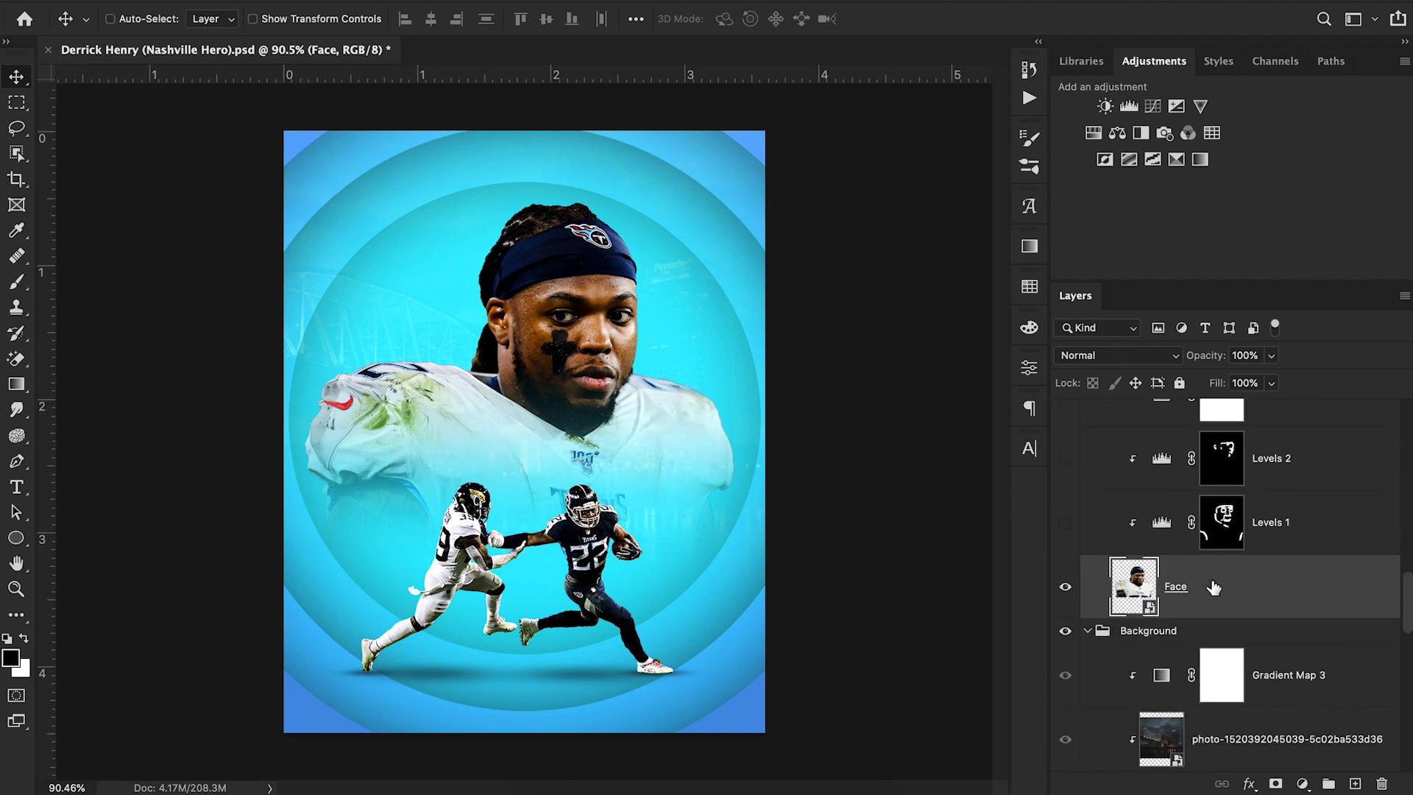
left_click_drag(1223, 590, 1223, 569)
Apply a High Pass filter to the clipped copy of the Face layer
left_click(452, 2)
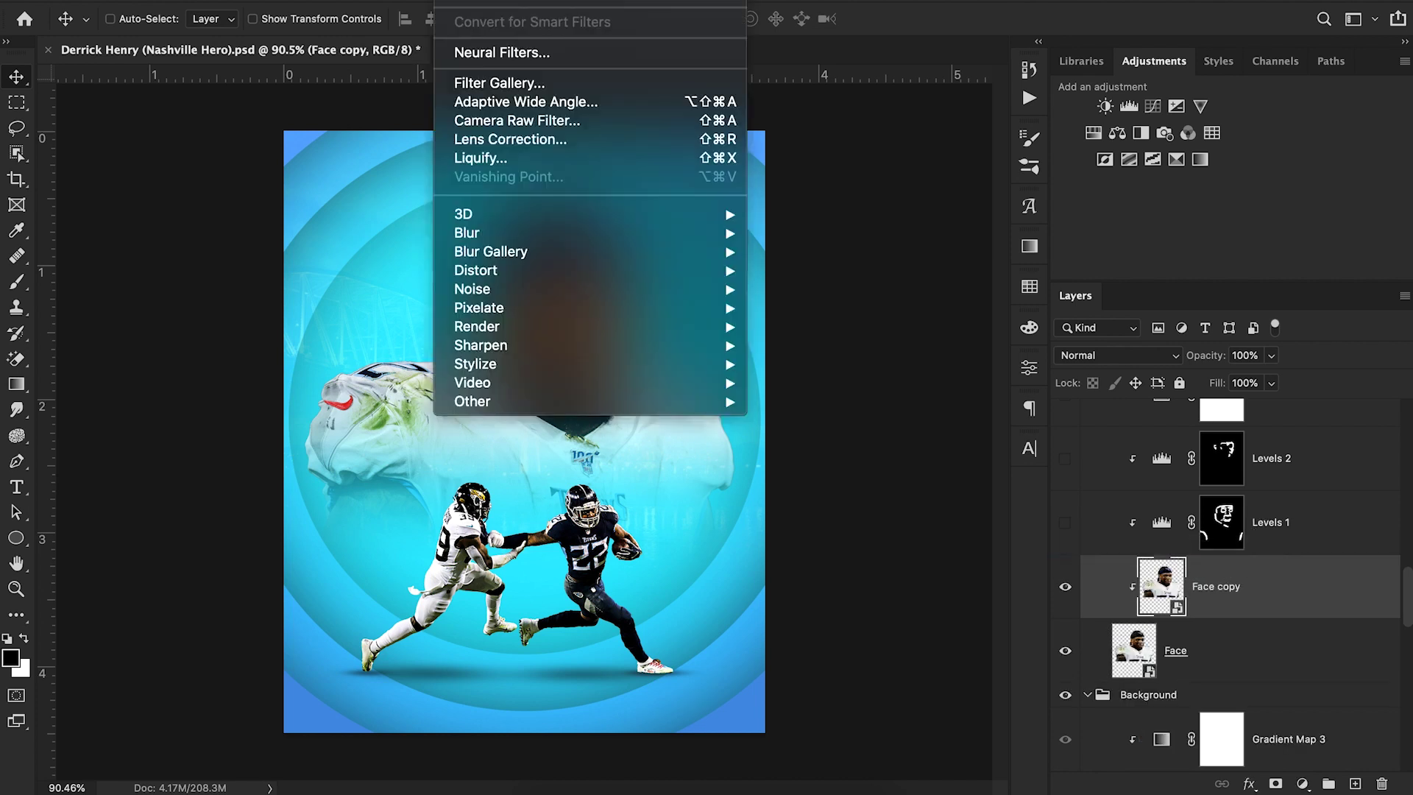
mouse_move(551, 404)
left_click(791, 429)
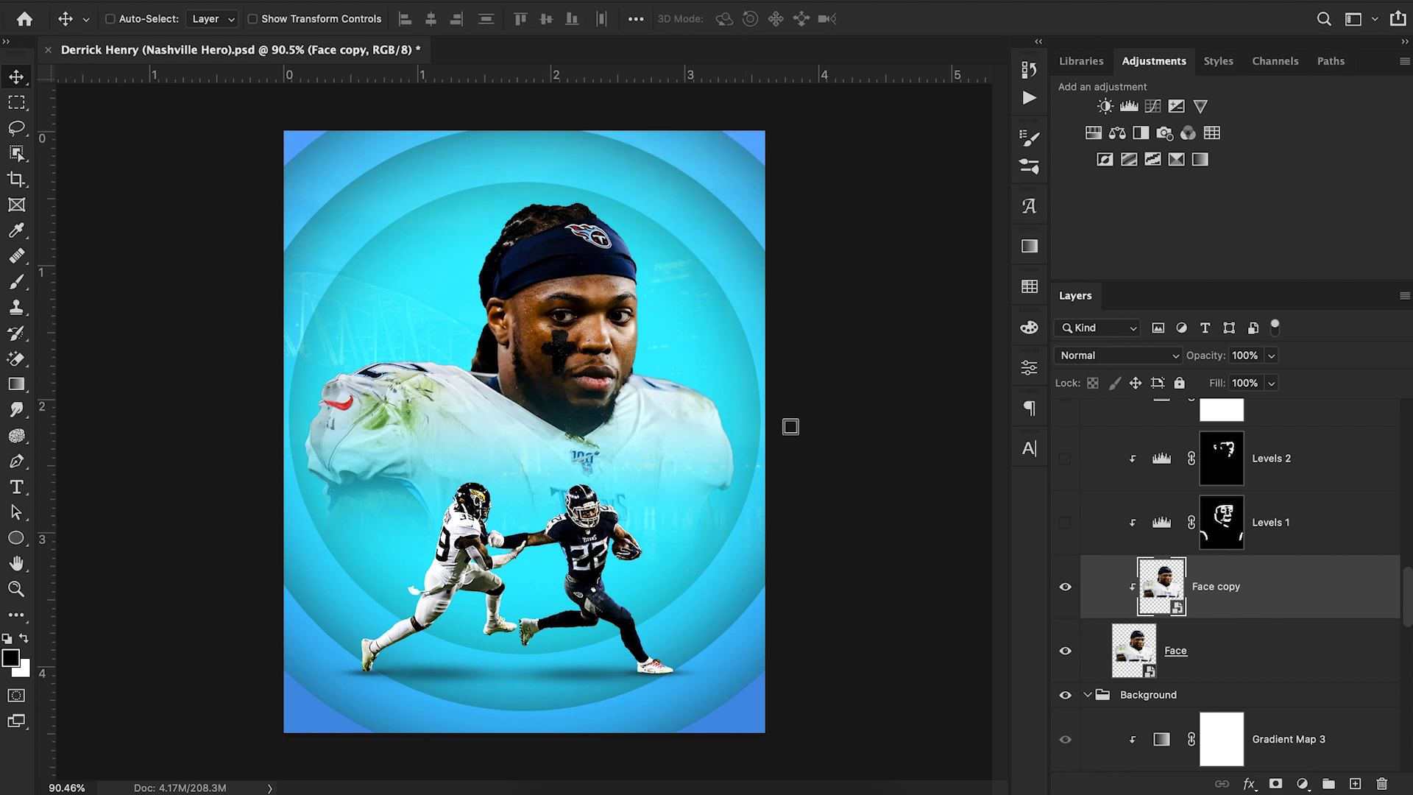
left_click_drag(676, 144, 963, 196)
left_click(1099, 228)
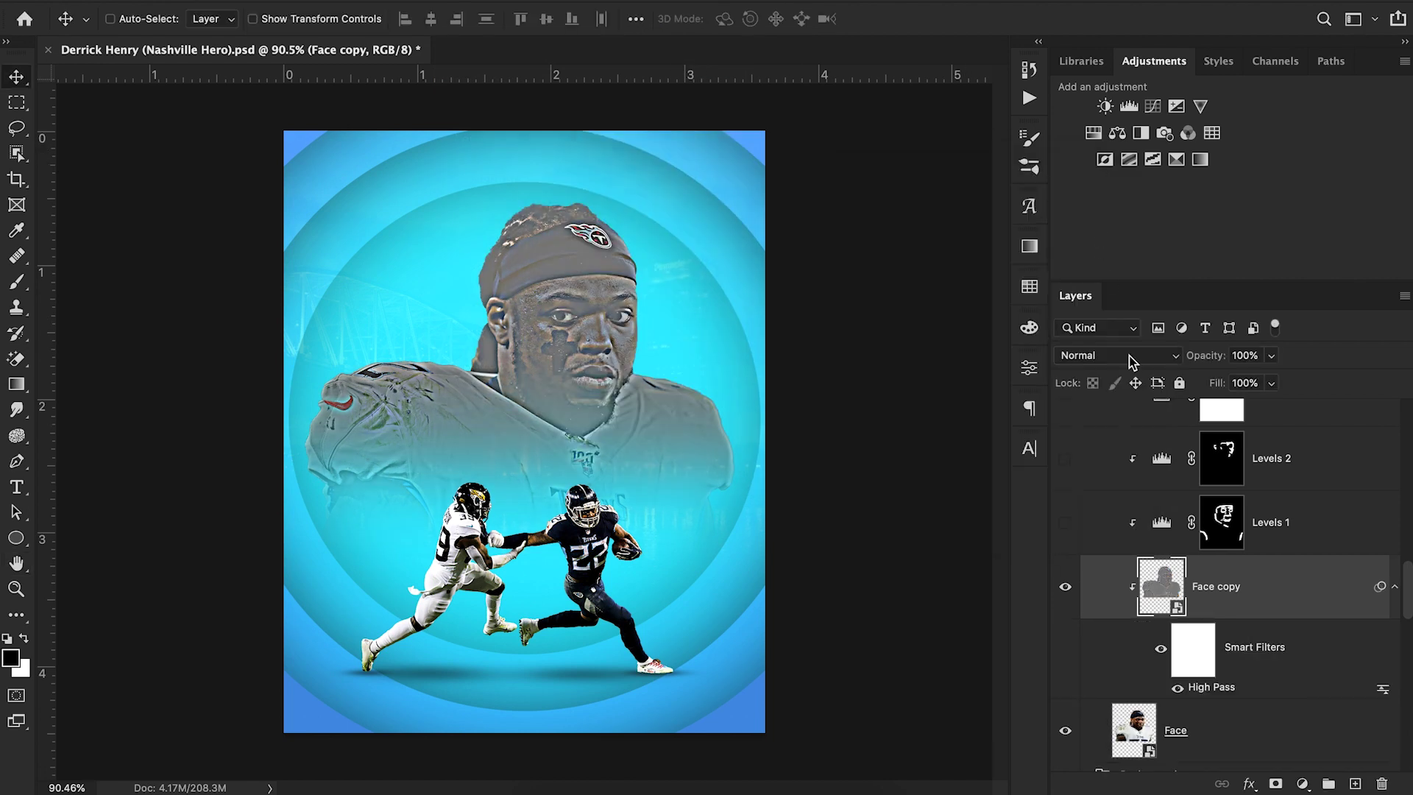
Set the High Pass copy's blend mode to Overlay and its fill to 71% to sharpen the bust
left_click(1128, 355)
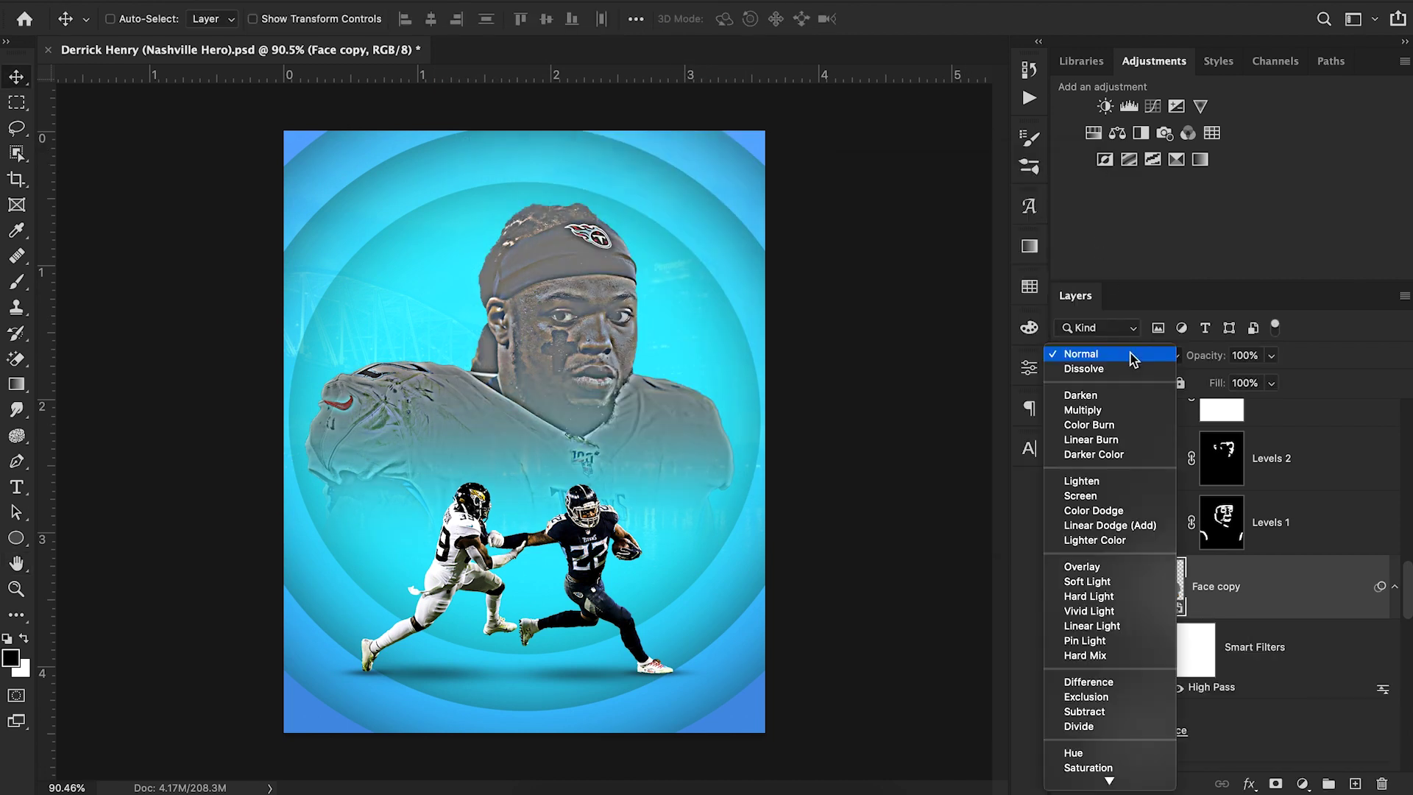
left_click(1101, 567)
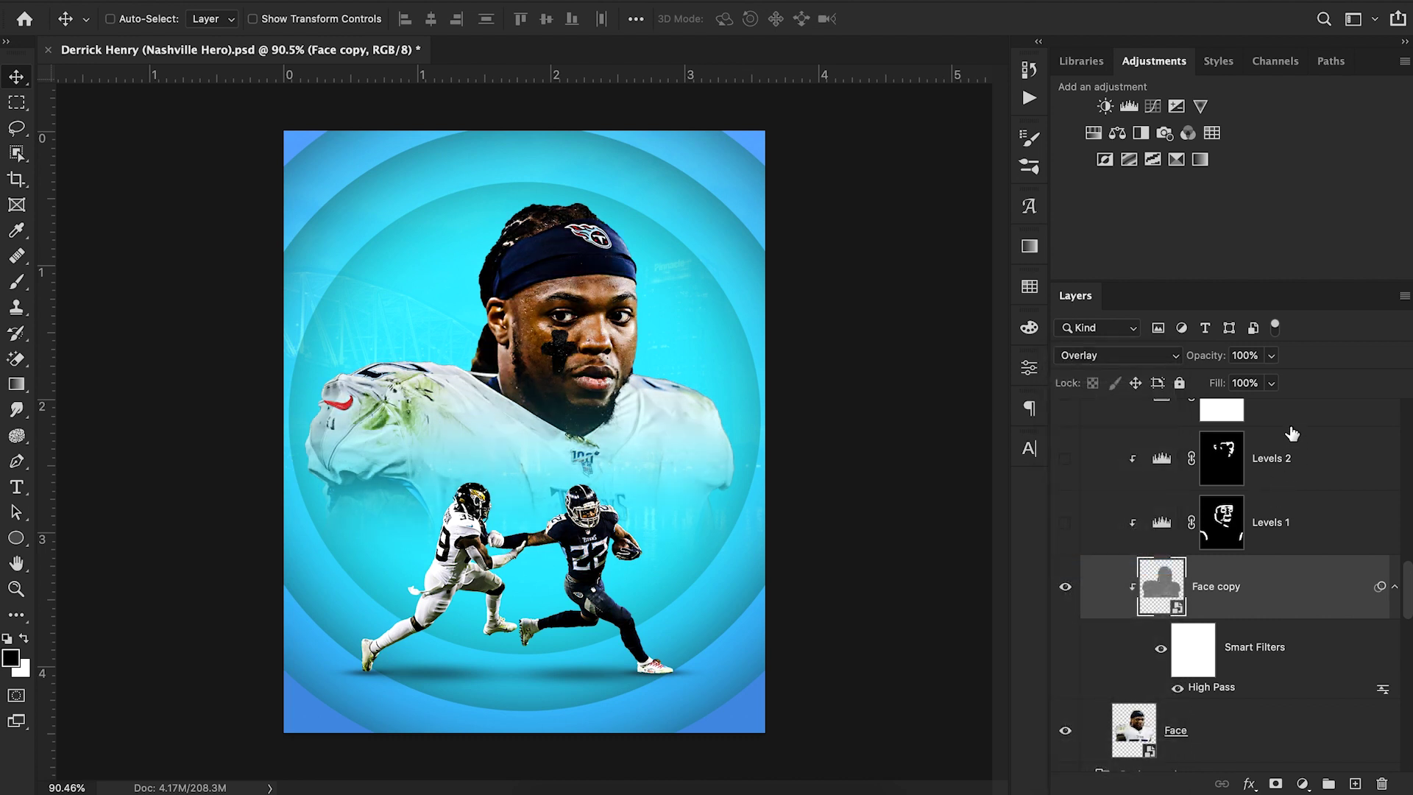
left_click(1275, 387)
left_click_drag(1275, 406, 1245, 409)
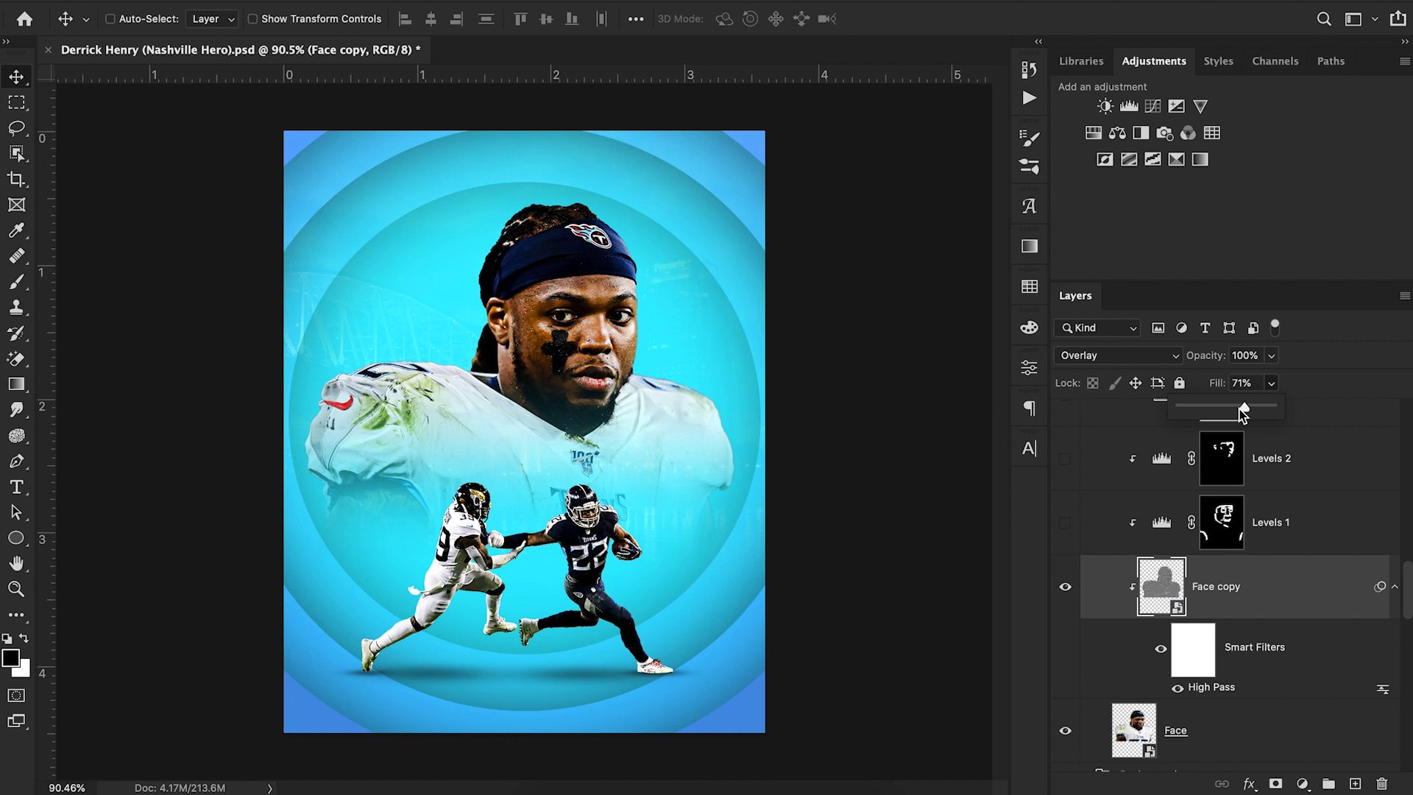
left_click(1235, 586)
Try a clipped Exposure adjustment of +0.22 above the High Pass copy and delete it
scroll(1240, 589, "up", 3)
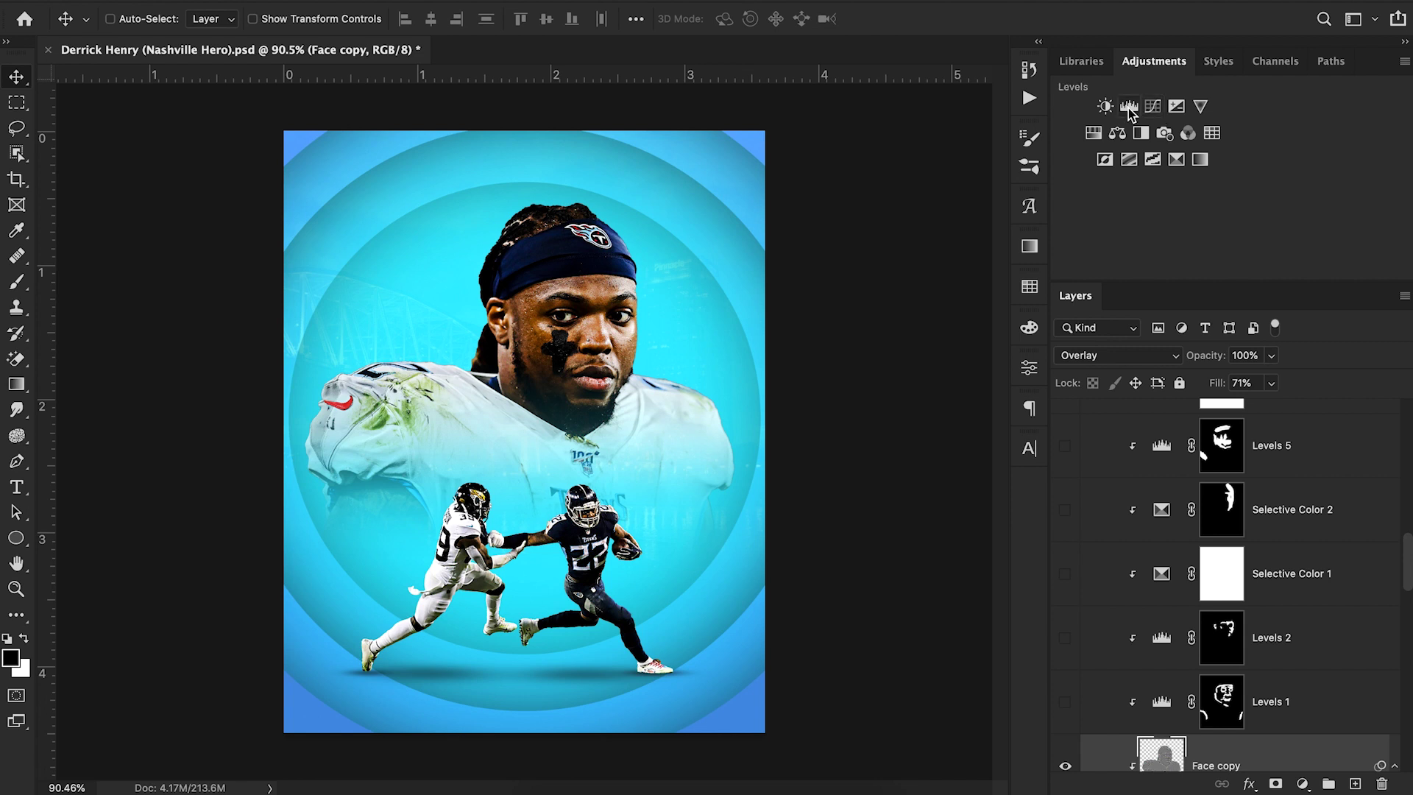
left_click(1178, 108)
left_click_drag(861, 472, 865, 466)
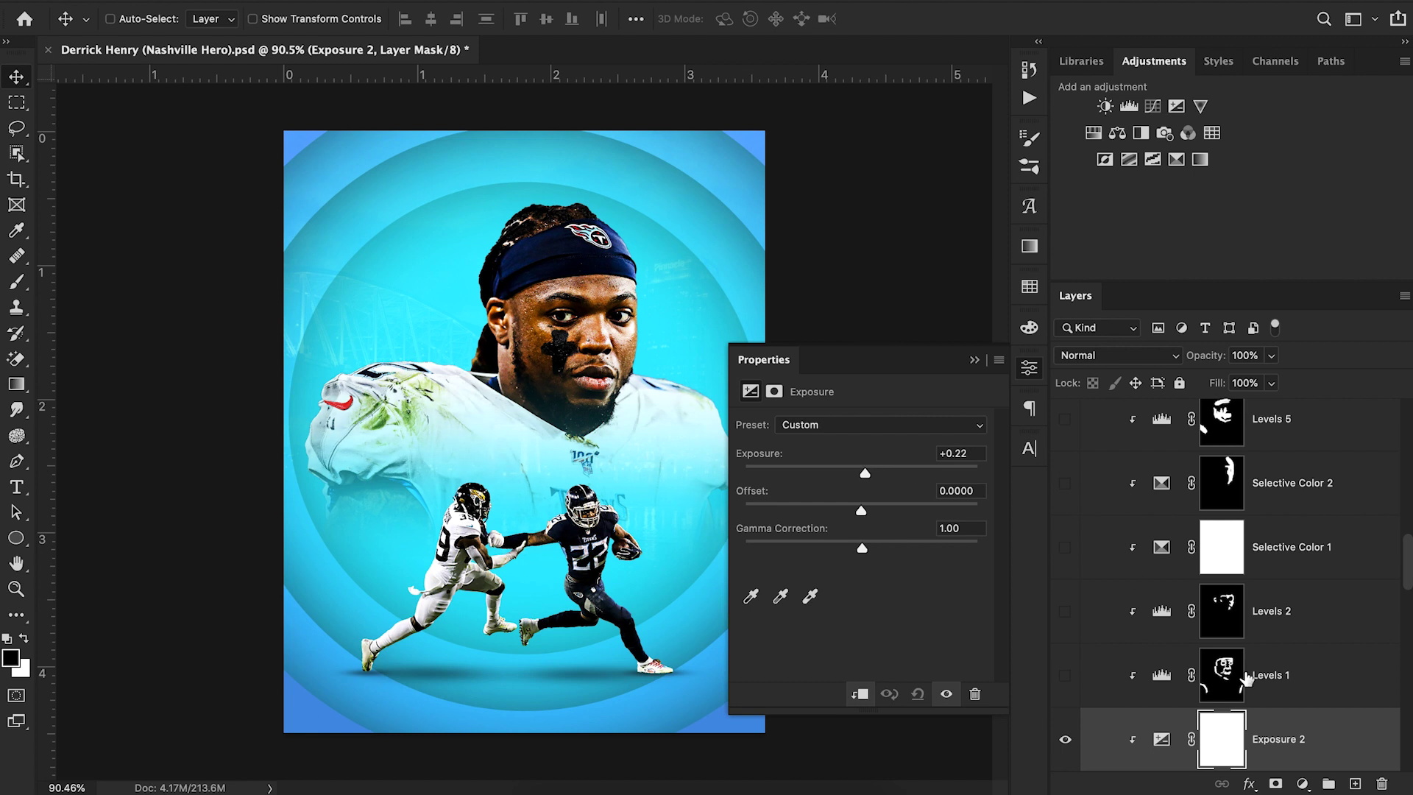
scroll(1245, 677, "down", 3)
left_click(1302, 631)
key("Delete")
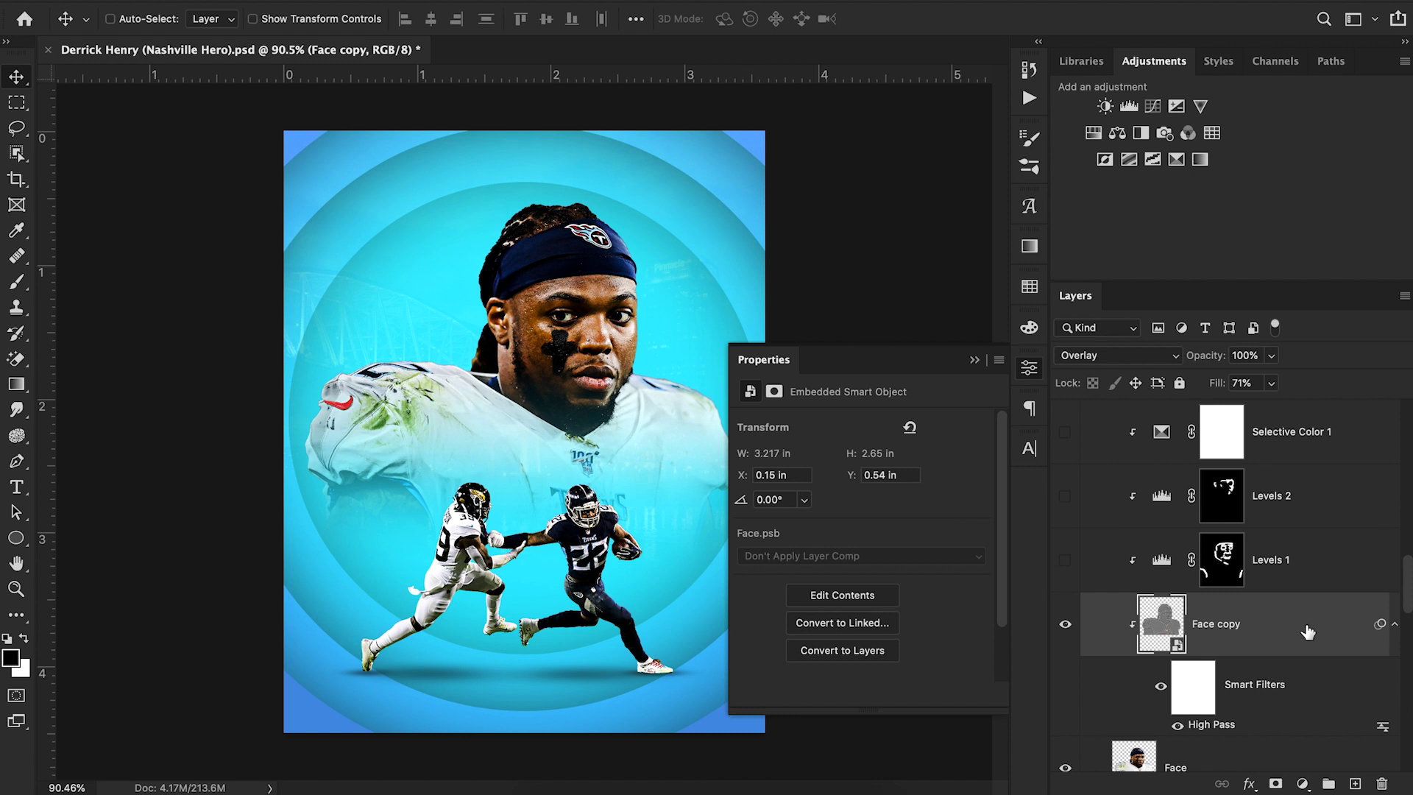
Preview the Levels 1 adjustment on the bust, leave it hidden and turn on Levels 2
left_click(1065, 561)
left_click(1065, 563)
left_click(1065, 563)
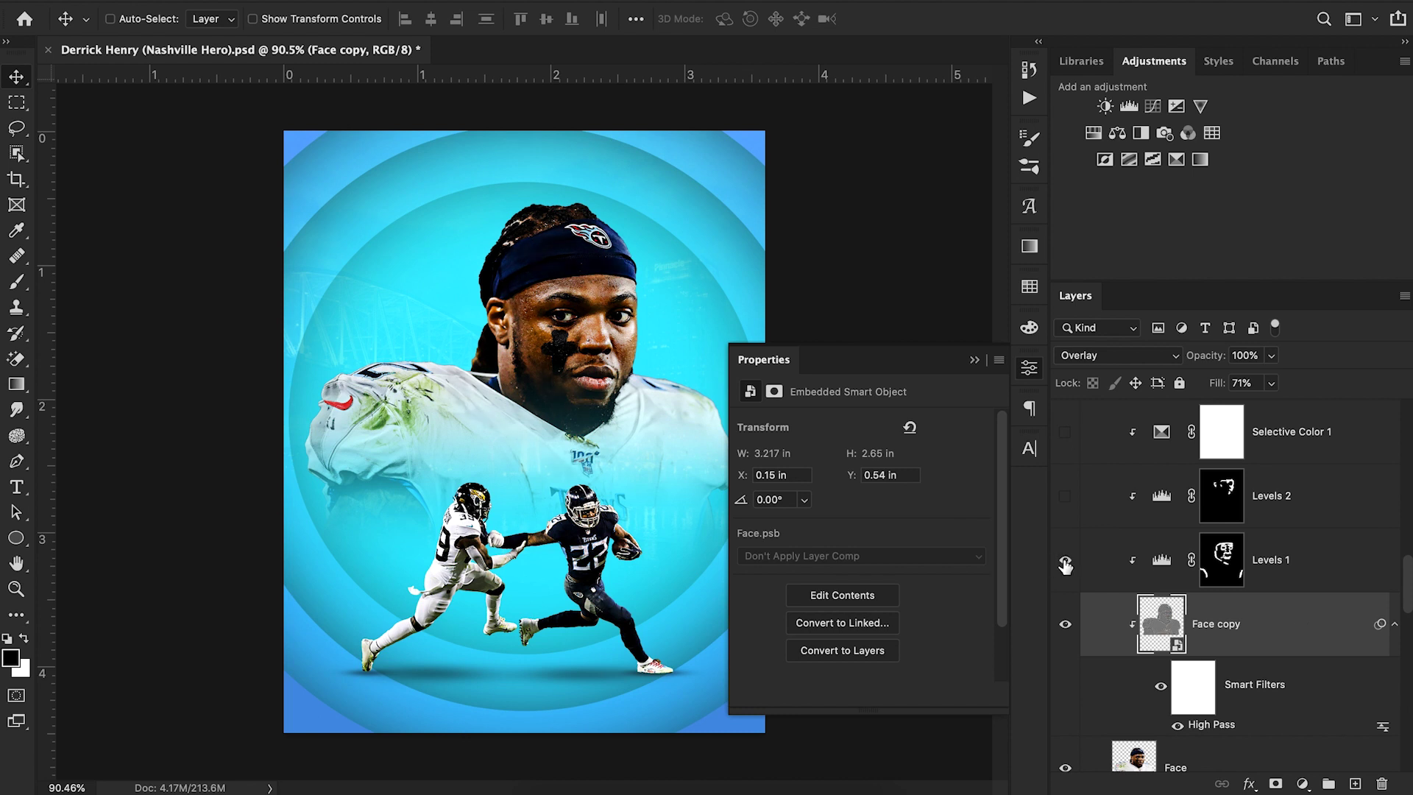
left_click(1064, 563)
left_click(1065, 498)
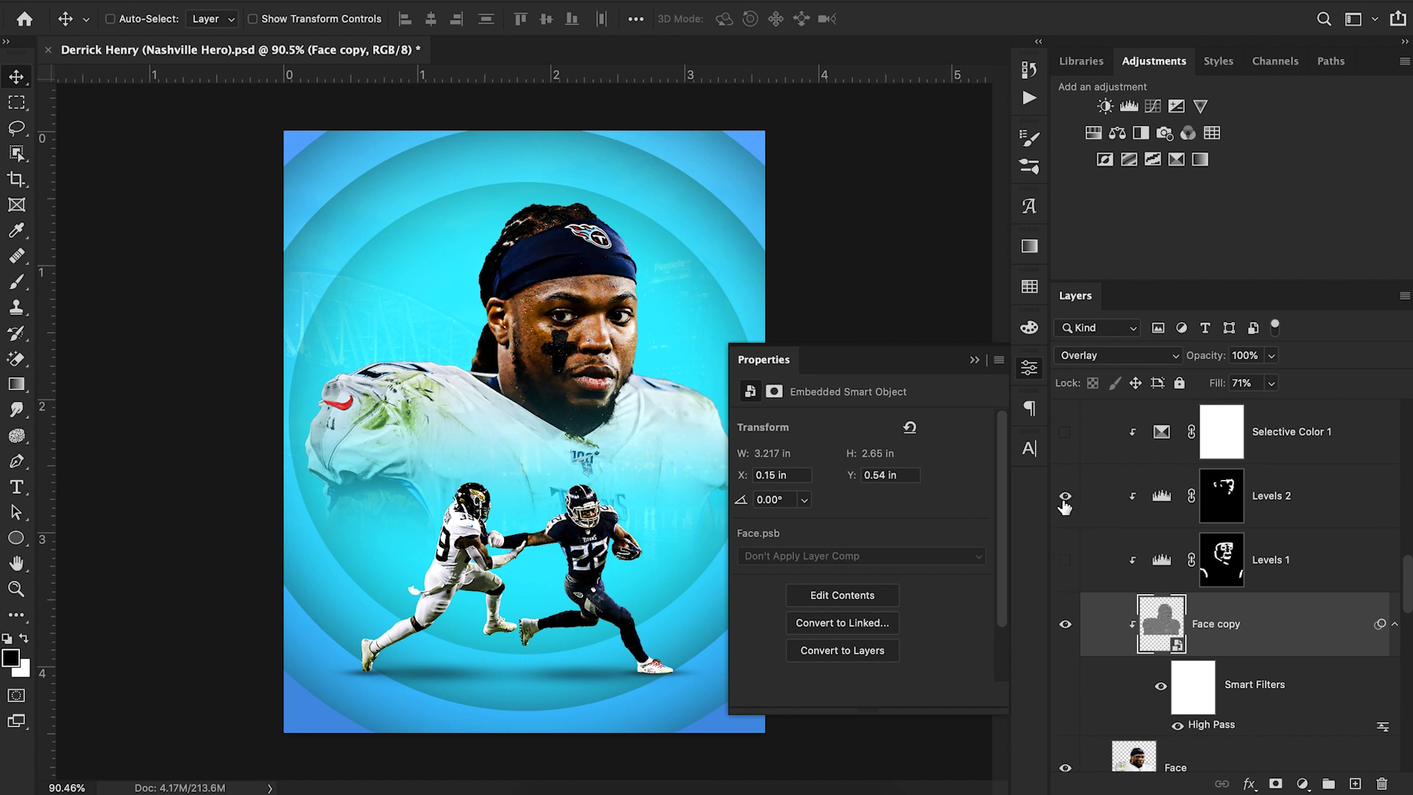
Preview Selective Color 1, Selective Color 2, Levels 5 and Exposure 1 on the bust, hiding each one again
left_click(1064, 432)
scroll(1076, 513, "up", 2)
left_click(1066, 513)
left_click(1065, 451)
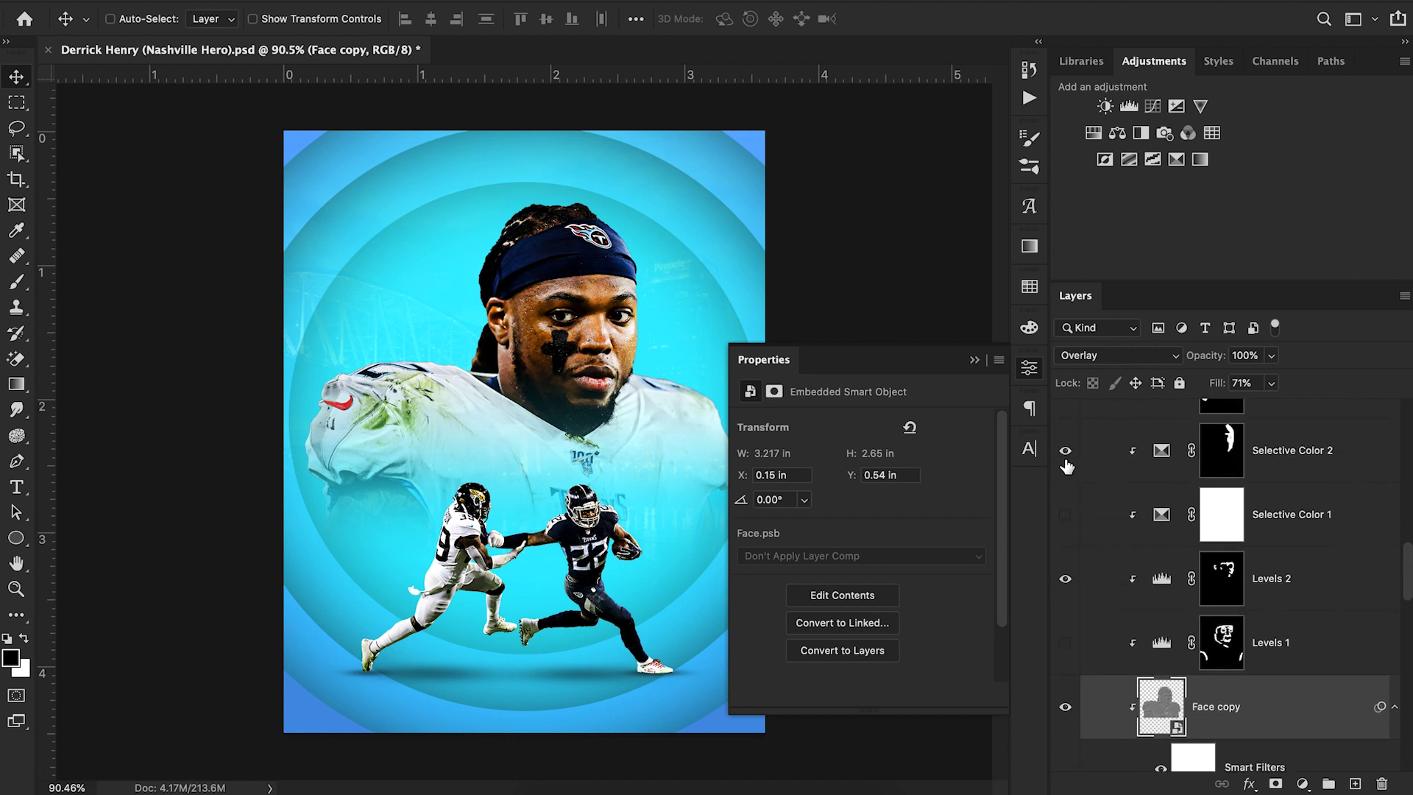
scroll(1066, 467, "up", 3)
left_click(1066, 492)
left_click(1066, 492)
left_click(1066, 493)
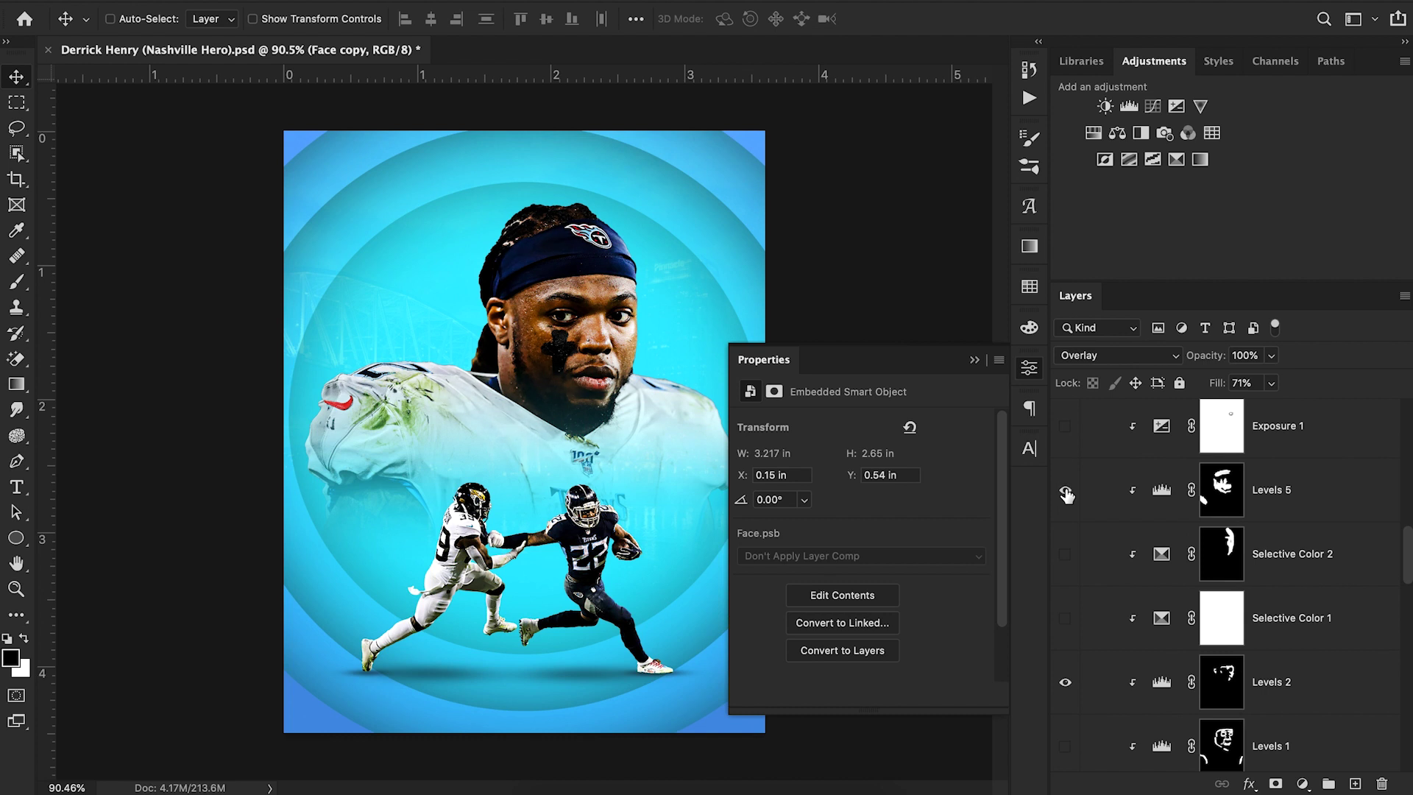
left_click(1066, 492)
left_click(1065, 427)
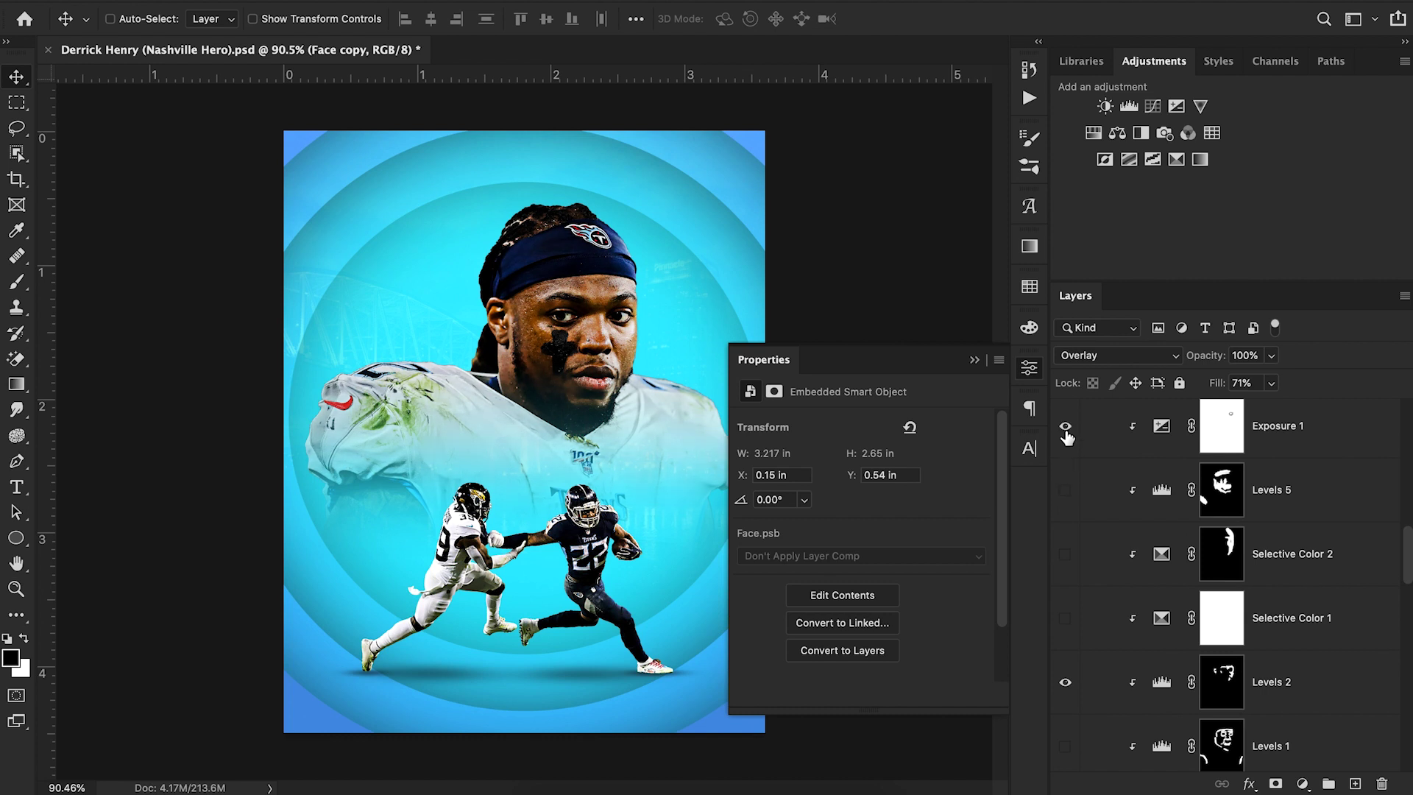
left_click(1065, 426)
Turn on the Darken adjustment for the bust, leaving Exposure 1 hidden
scroll(1067, 441, "up", 2)
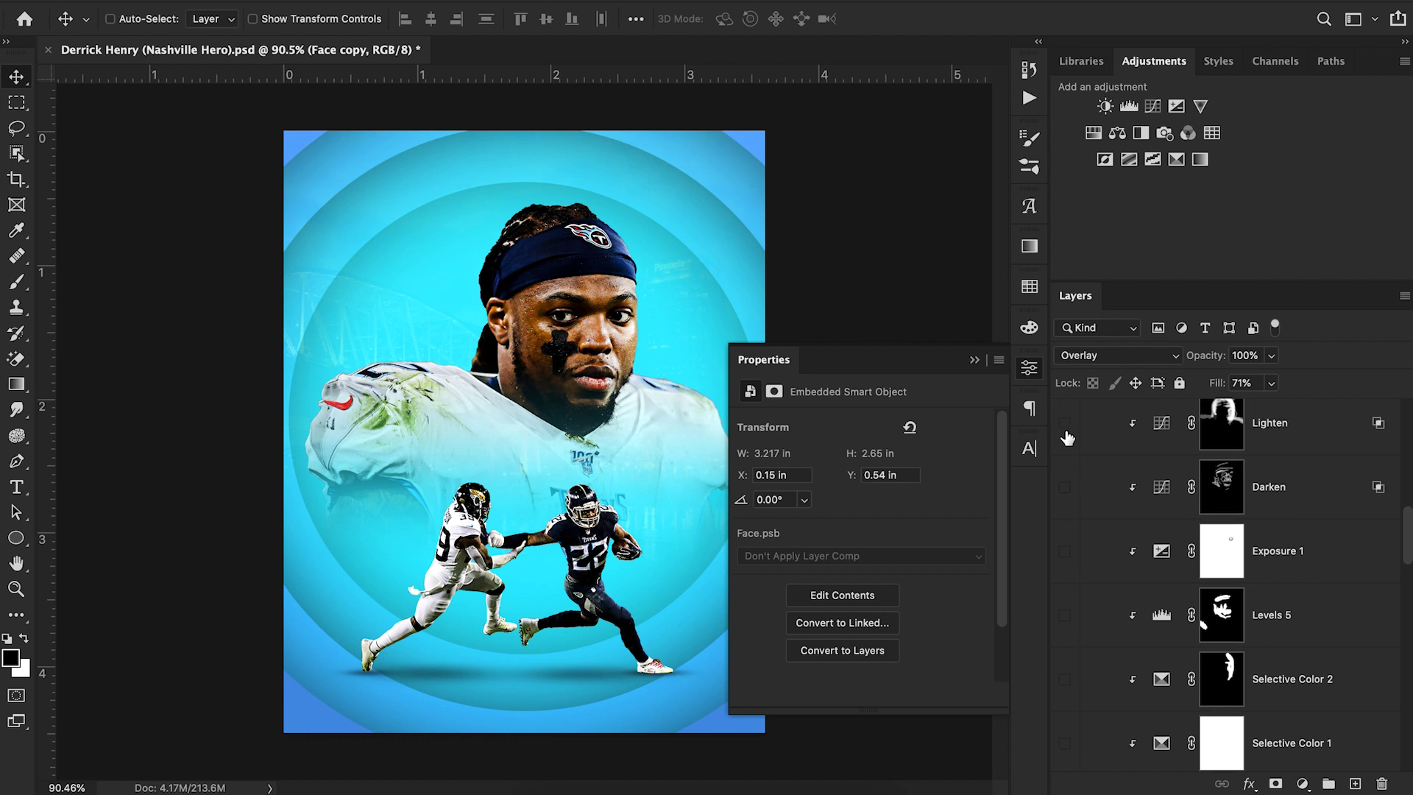
left_click(1067, 546)
left_click(1064, 489)
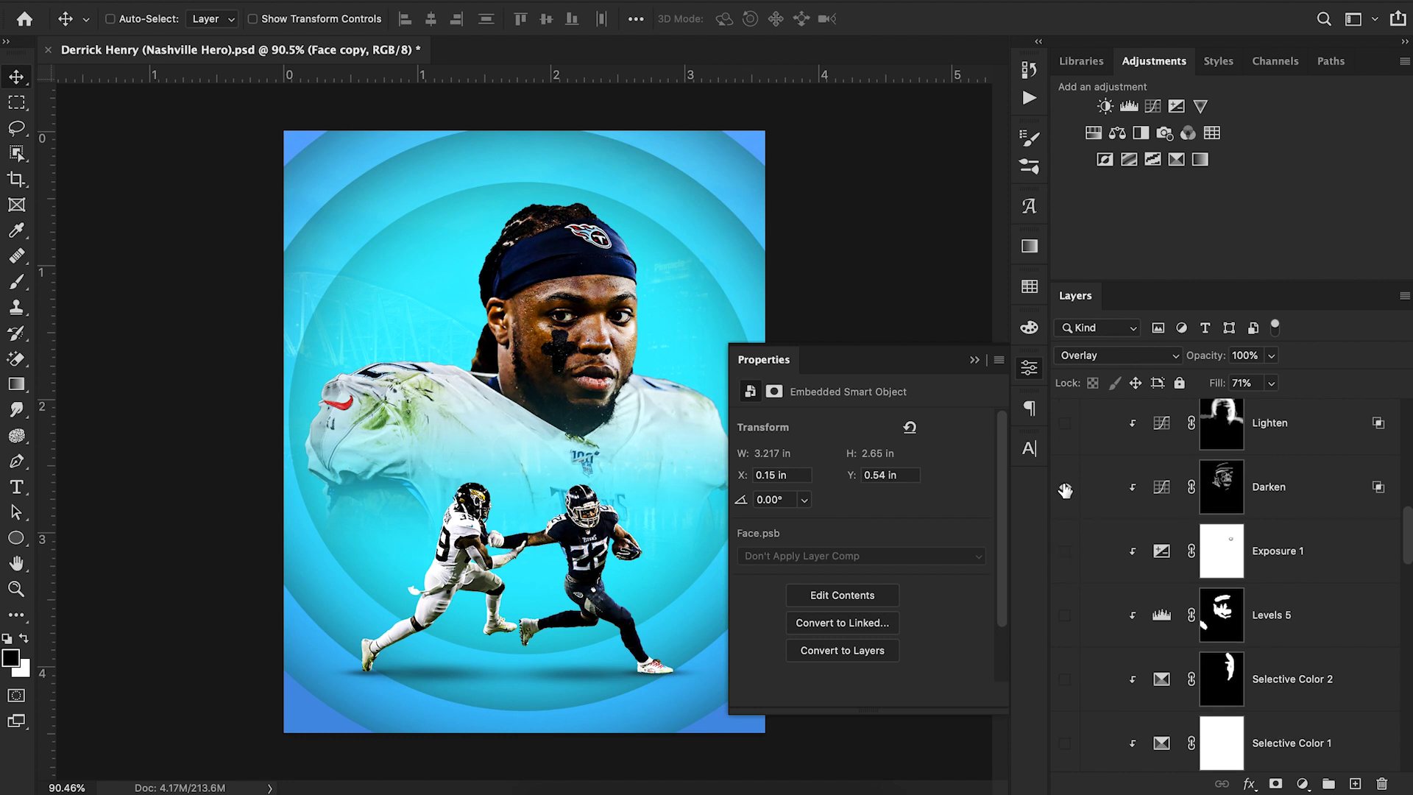
scroll(1065, 490, "up", 2)
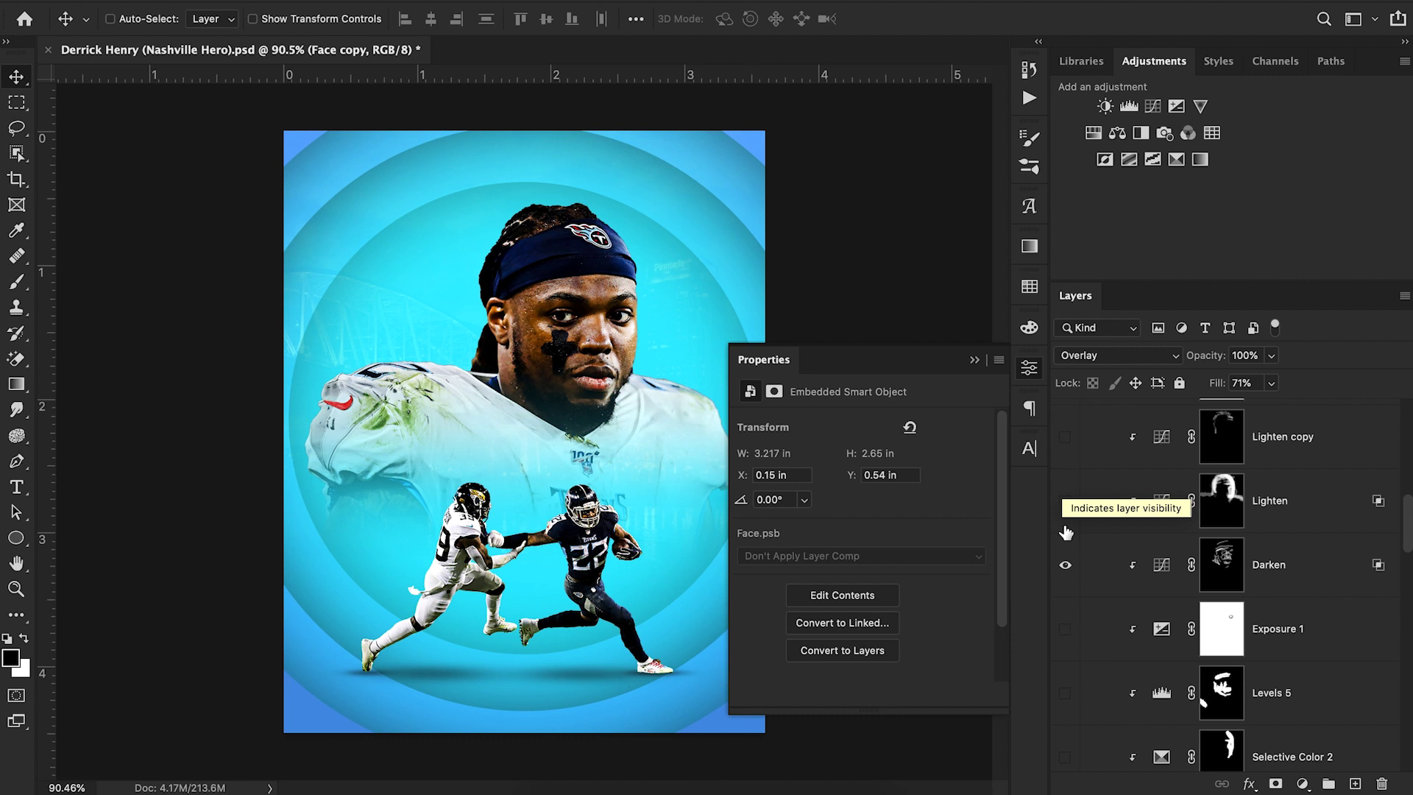
Preview the Lighten and Lighten copy adjustments on the bust, leave both hidden and collapse the Face group
left_click(1066, 501)
left_click(1068, 503)
left_click(1066, 437)
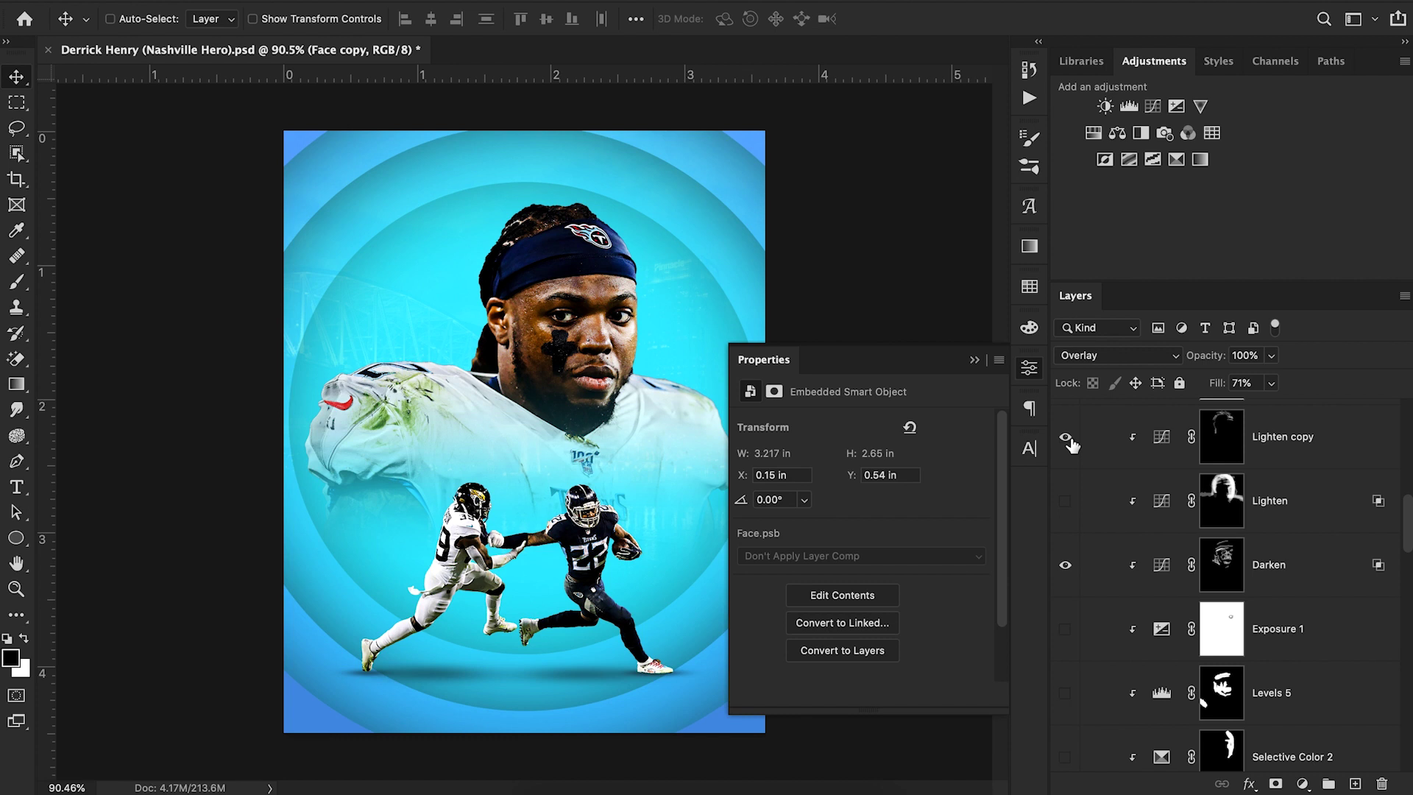
scroll(1072, 445, "up", 2)
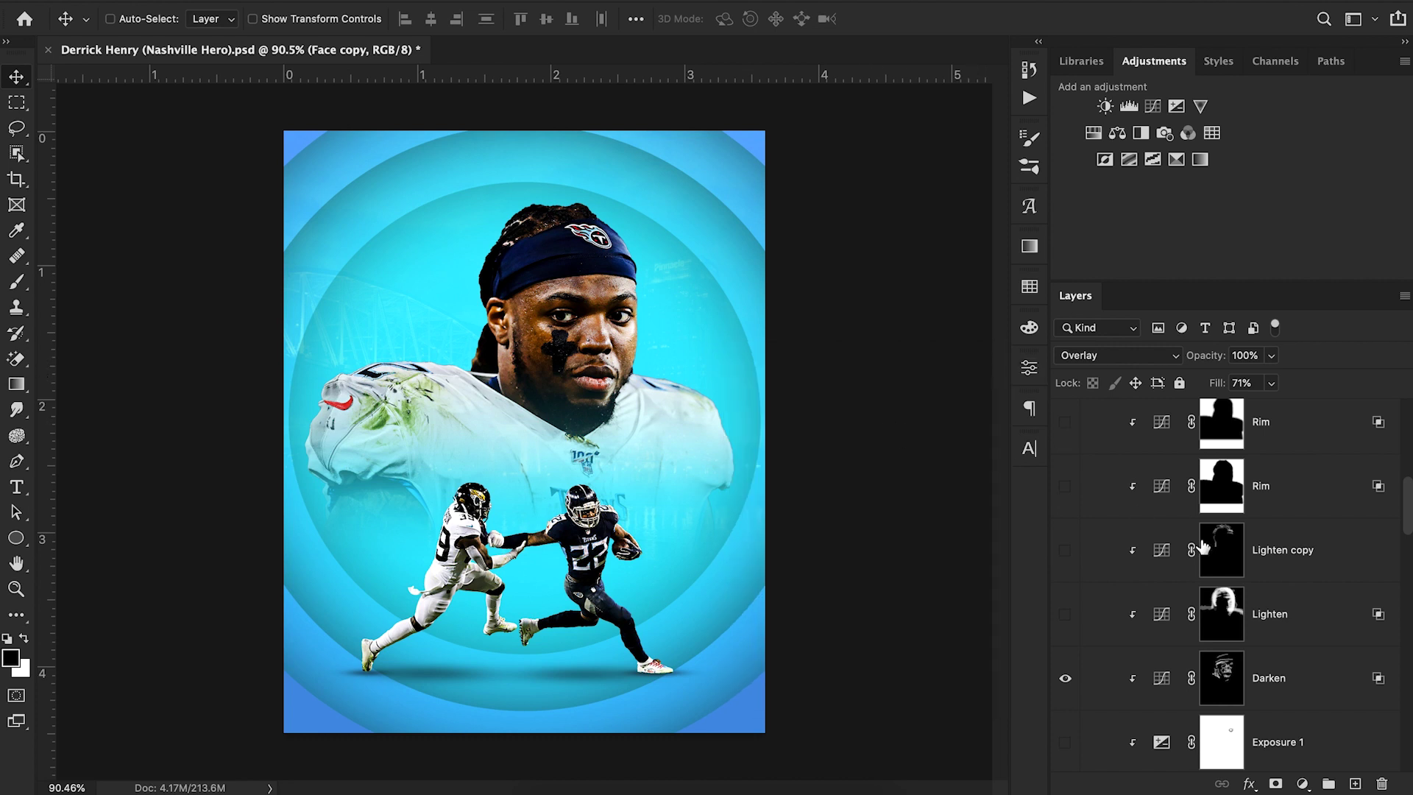
scroll(1203, 544, "up", 3)
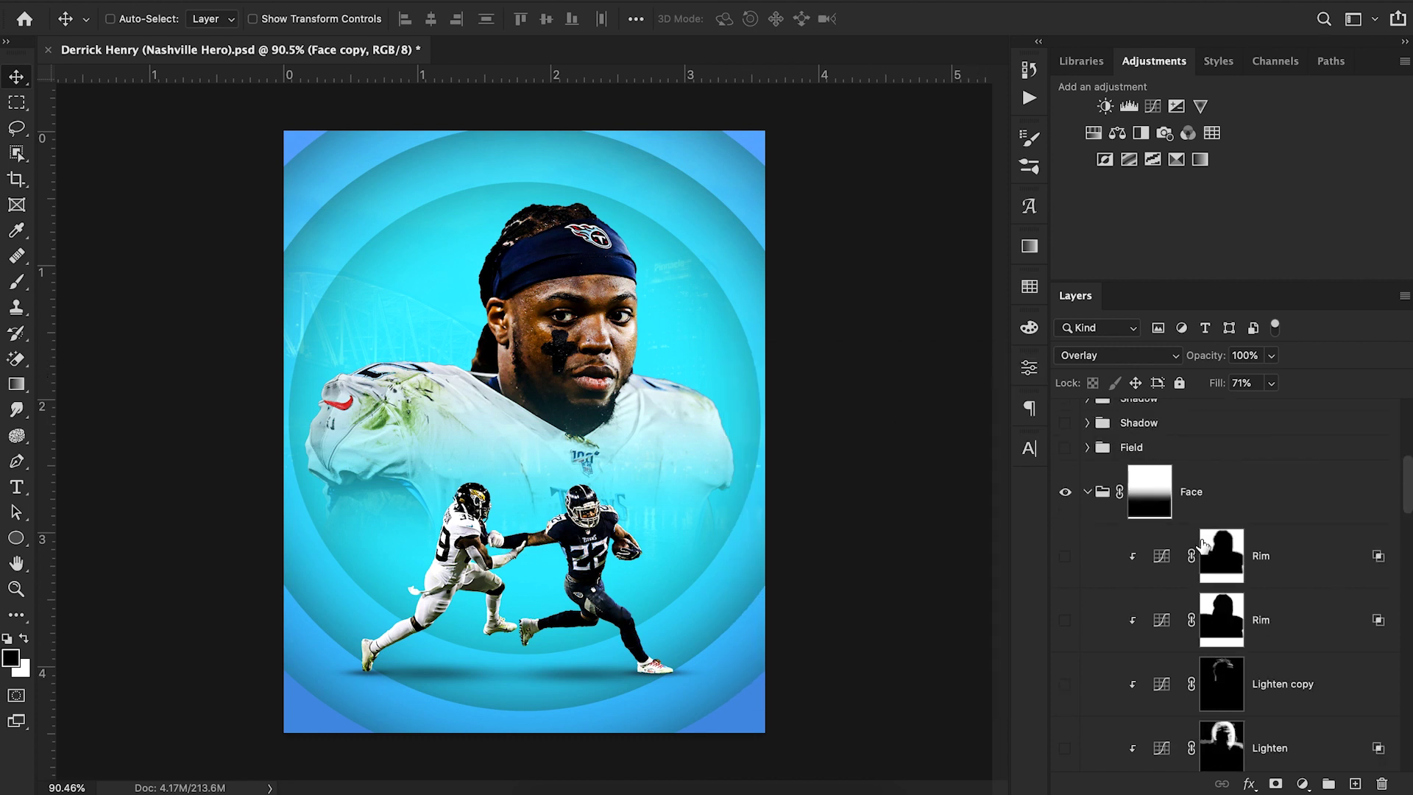
left_click(1087, 492)
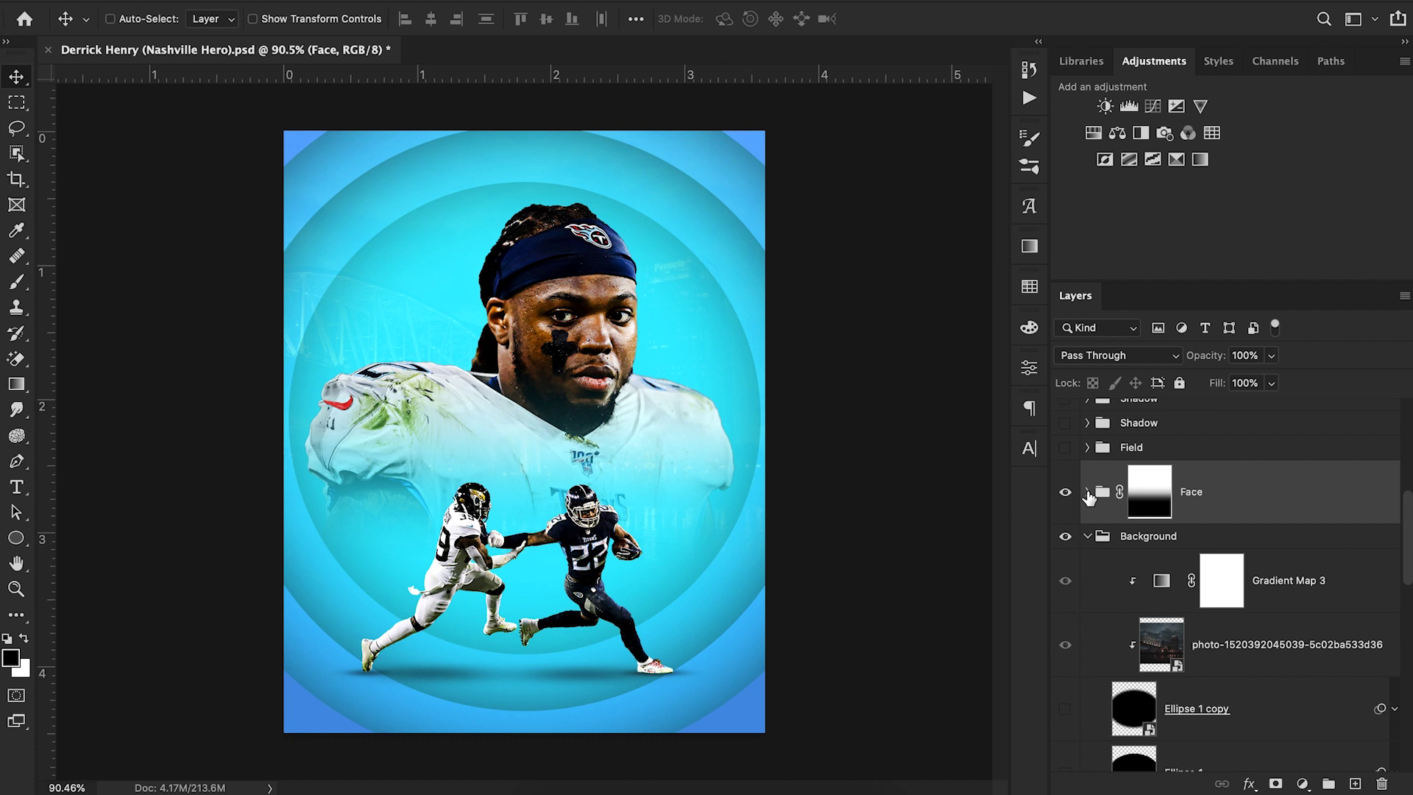
Preview and delete the two hidden Shadow groups and the Field group above the Face group
scroll(1101, 533, "up", 2)
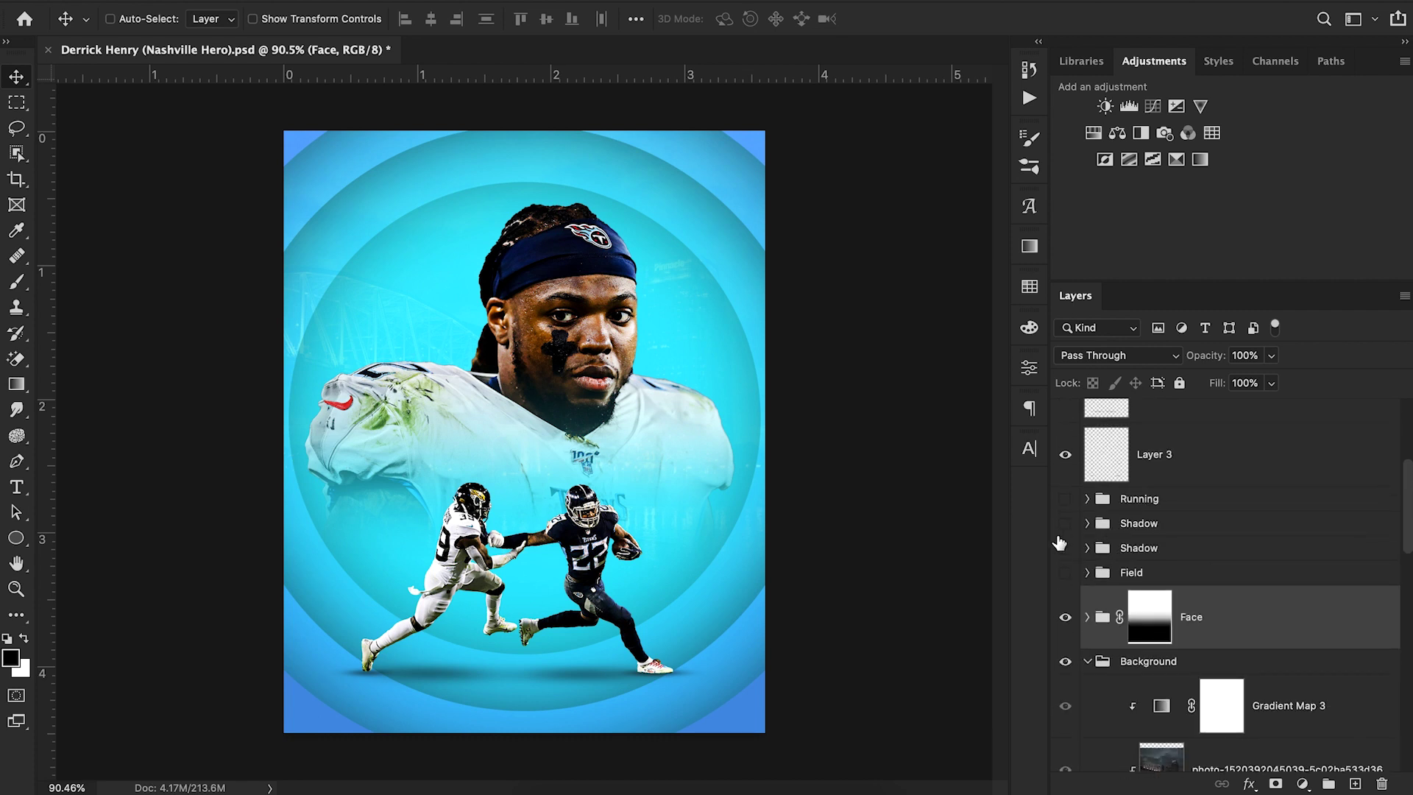
left_click(1065, 523)
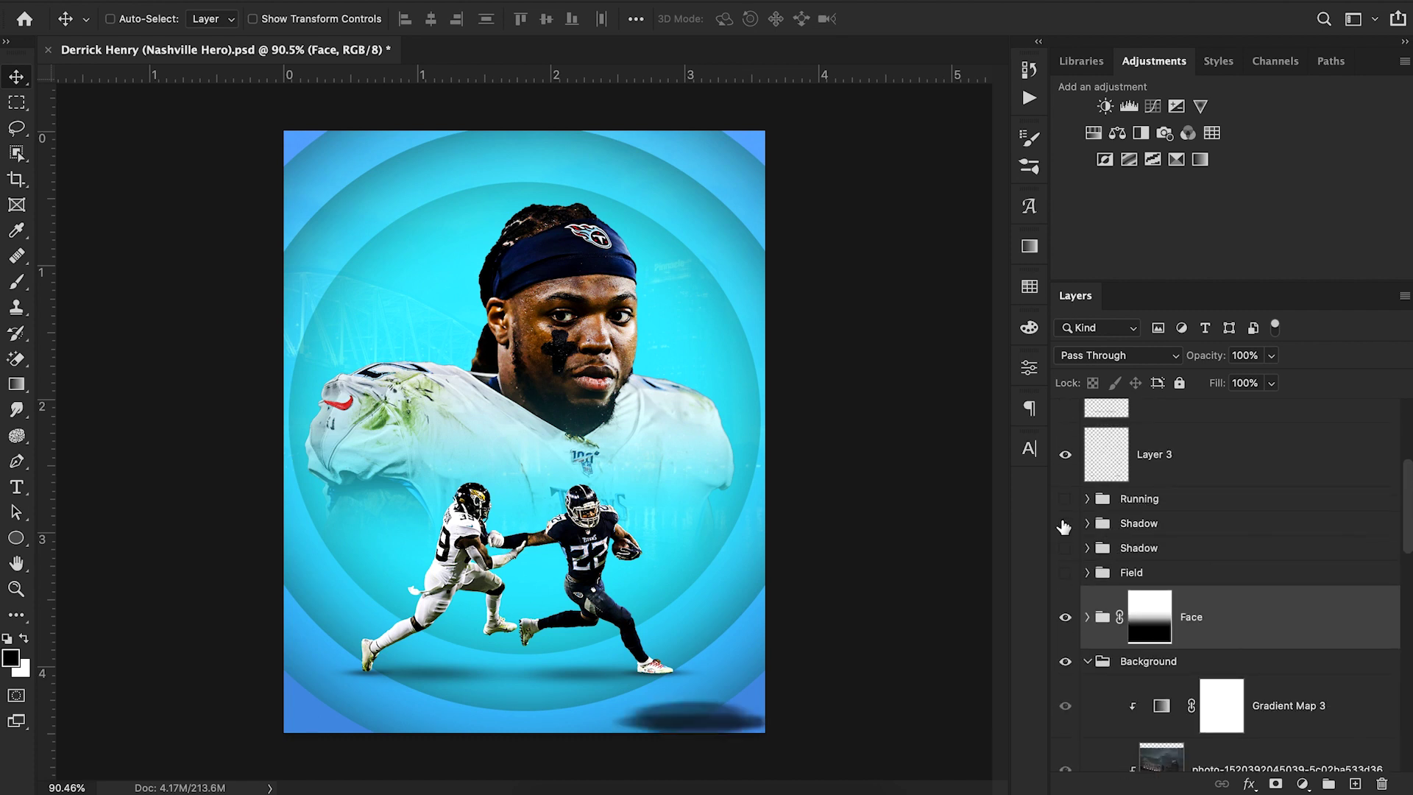
left_click(1065, 523)
left_click(1138, 526)
key("BackSpace")
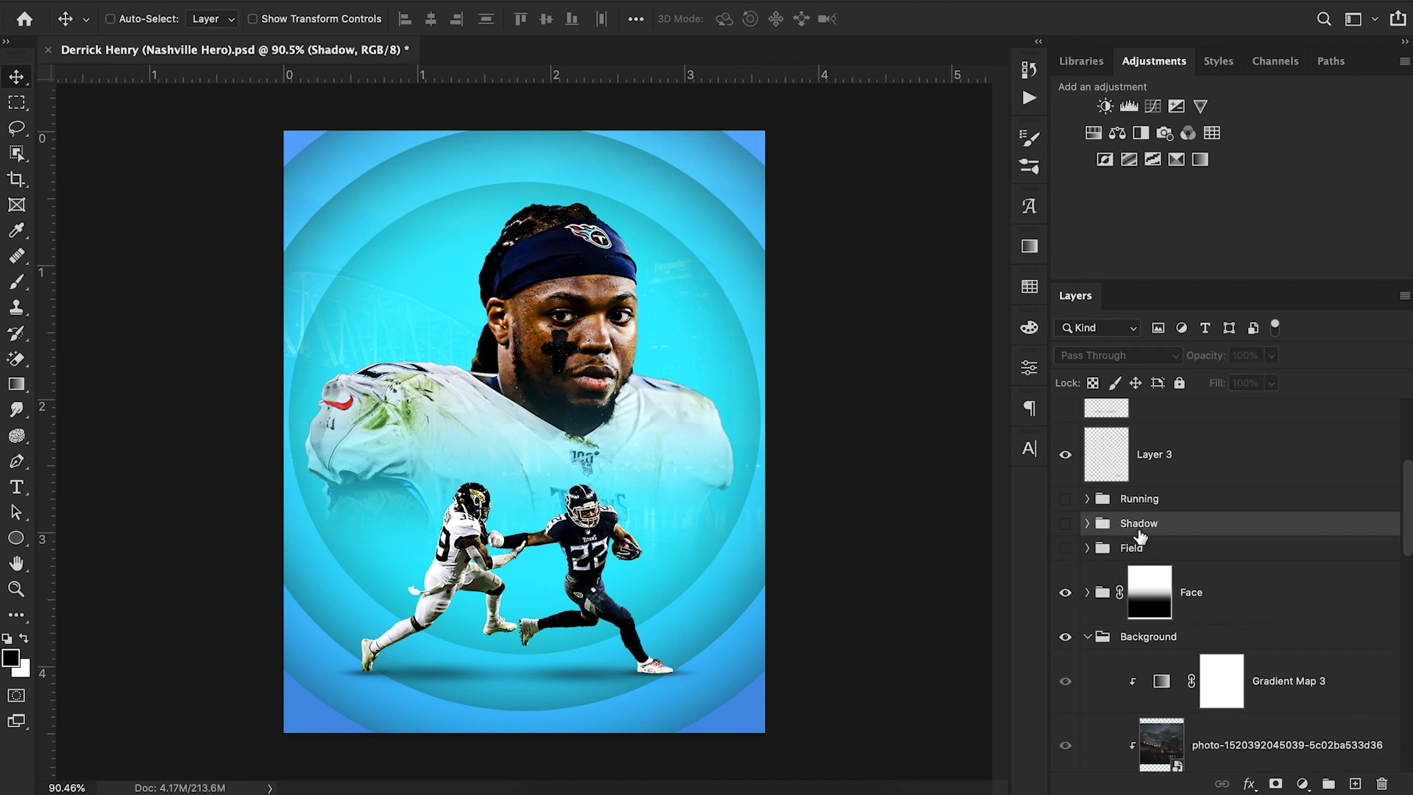
key("BackSpace")
left_click(1065, 523)
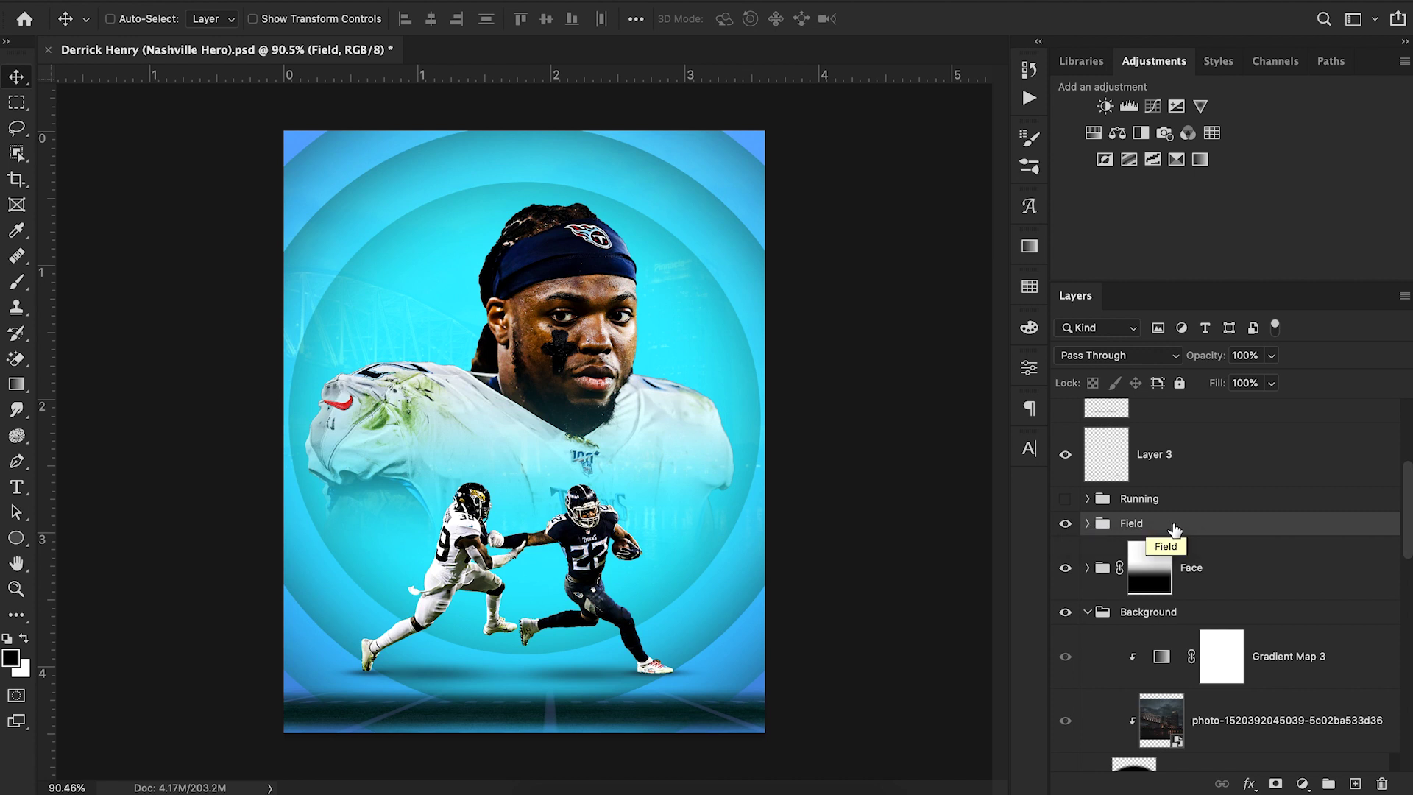
key("BackSpace")
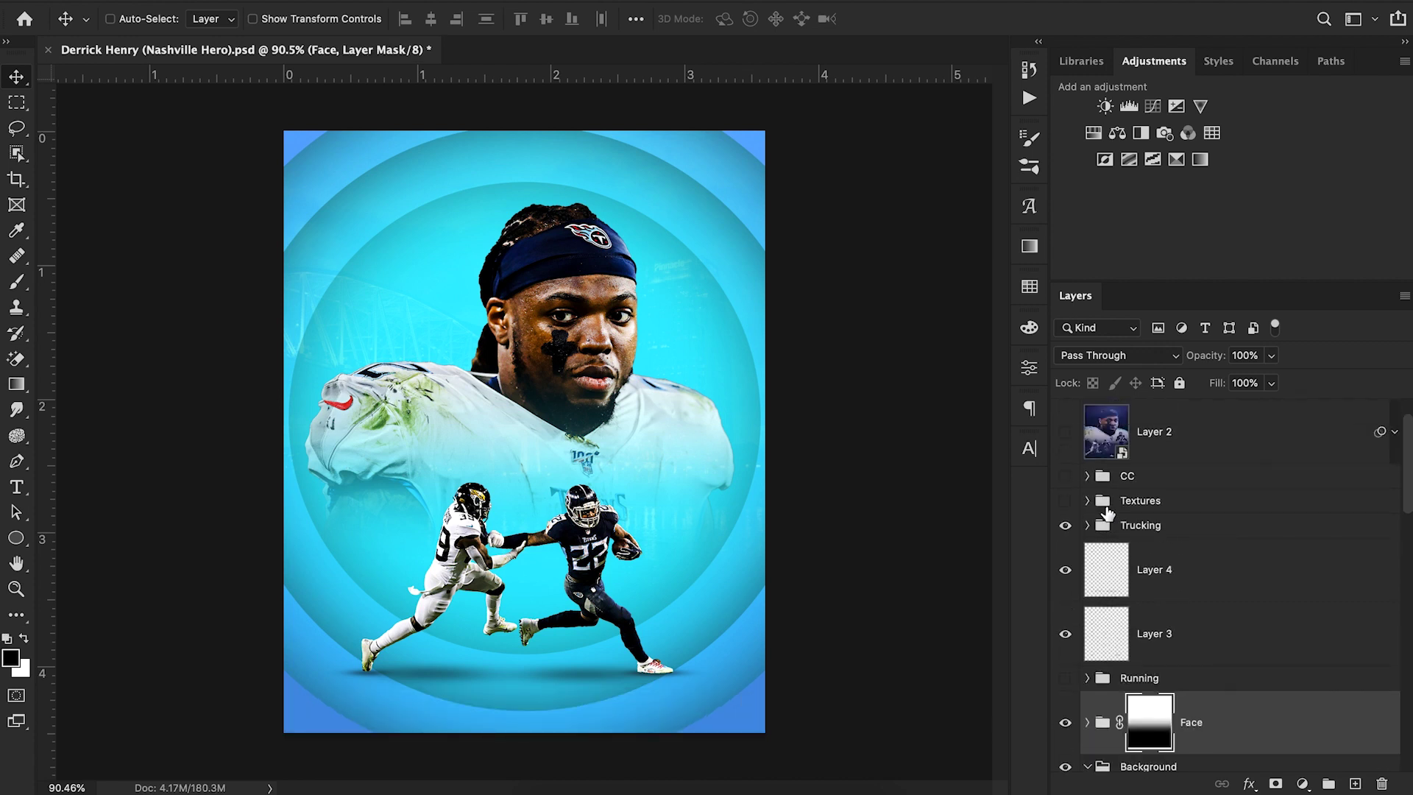
Turn on the Textures group, preview the CC group with and without the textures, and leave CC hidden
left_click(1064, 502)
left_click(1065, 504)
left_click(1064, 503)
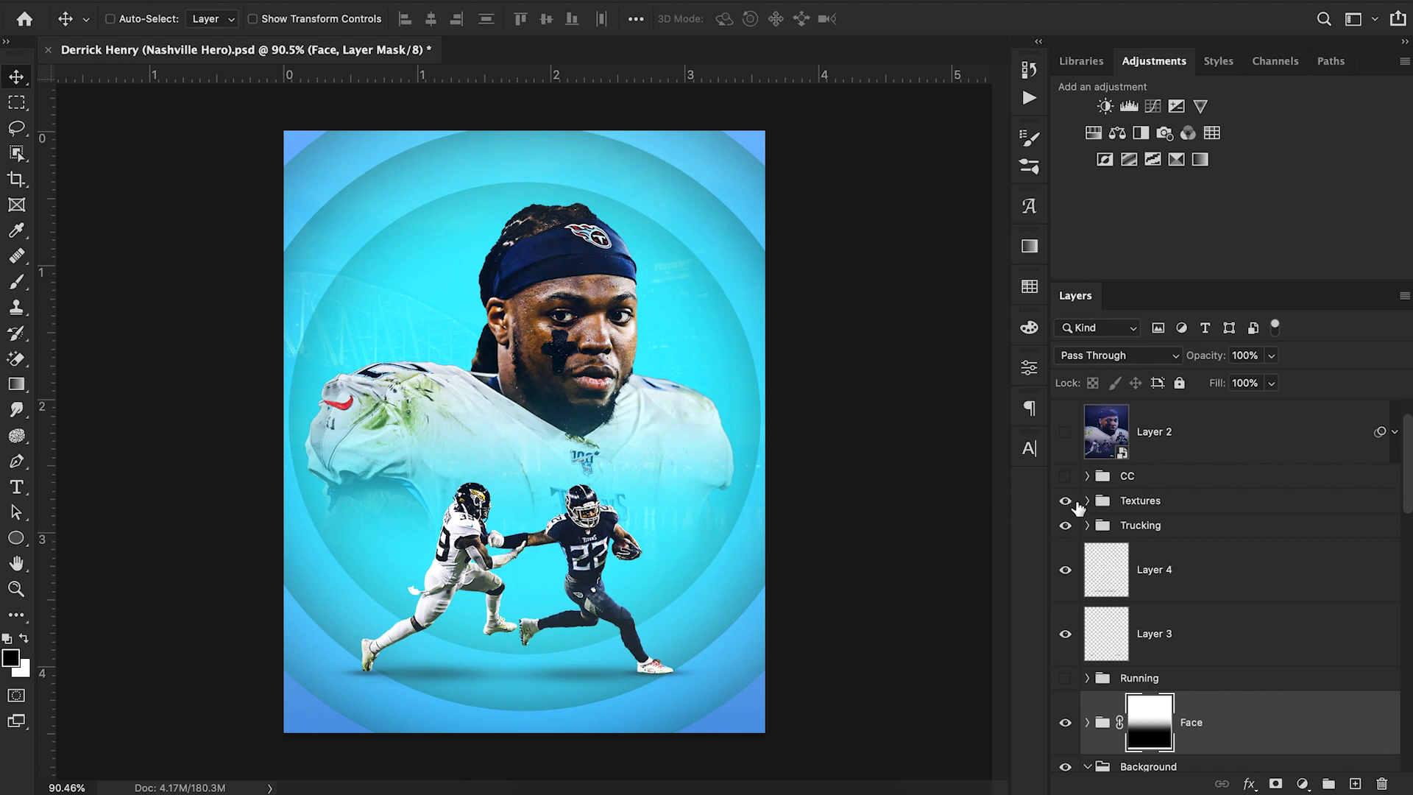
left_click(1065, 475)
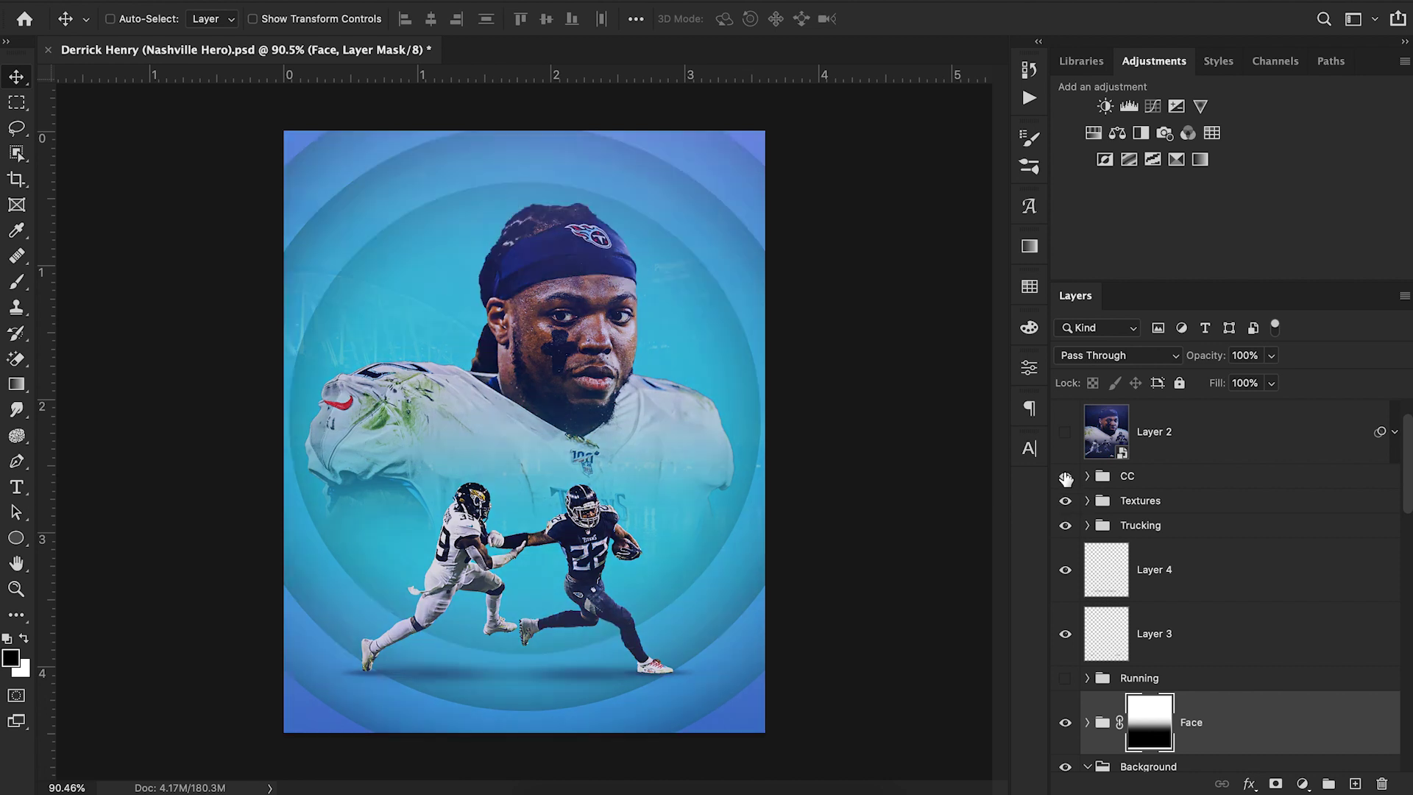
left_click(1065, 502)
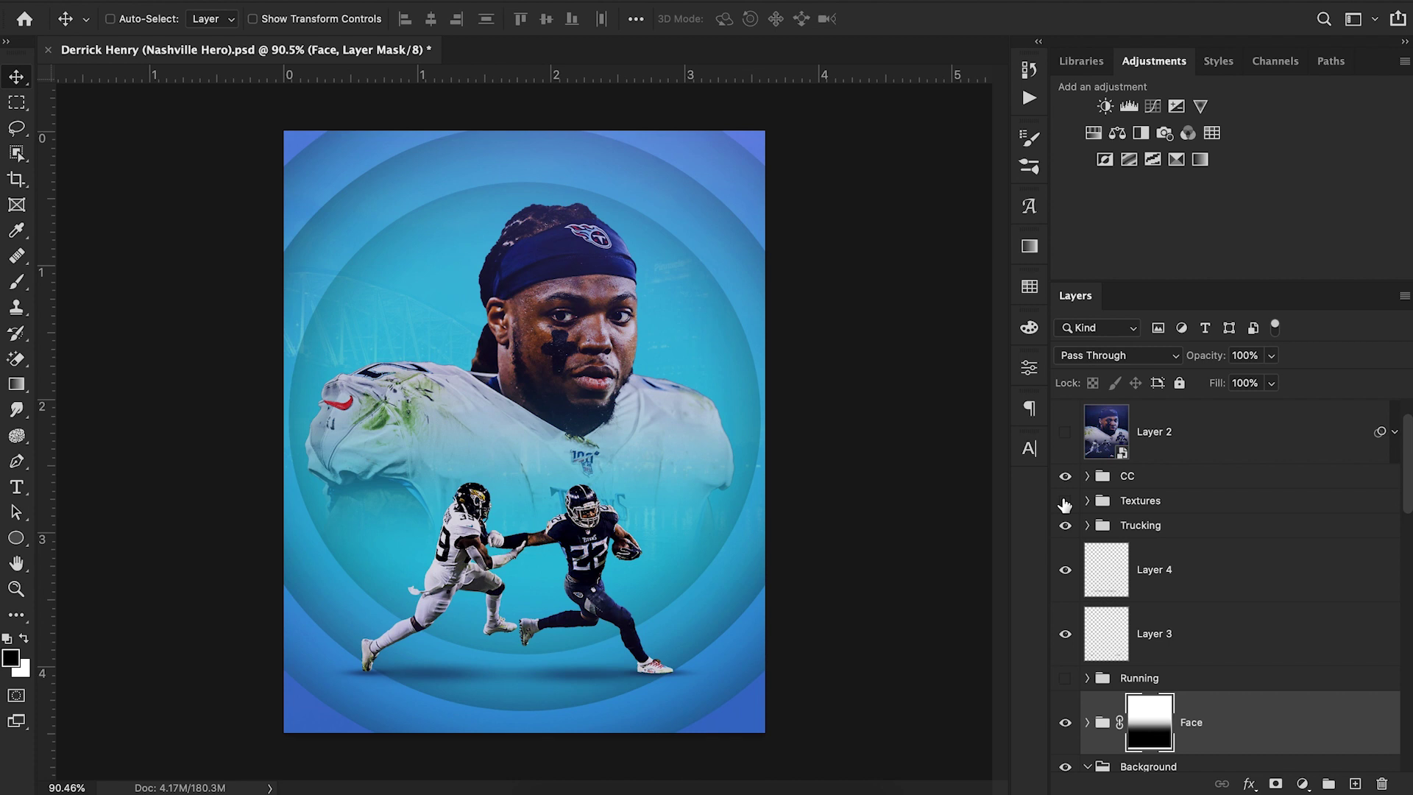
left_click(1064, 502)
left_click(1065, 476)
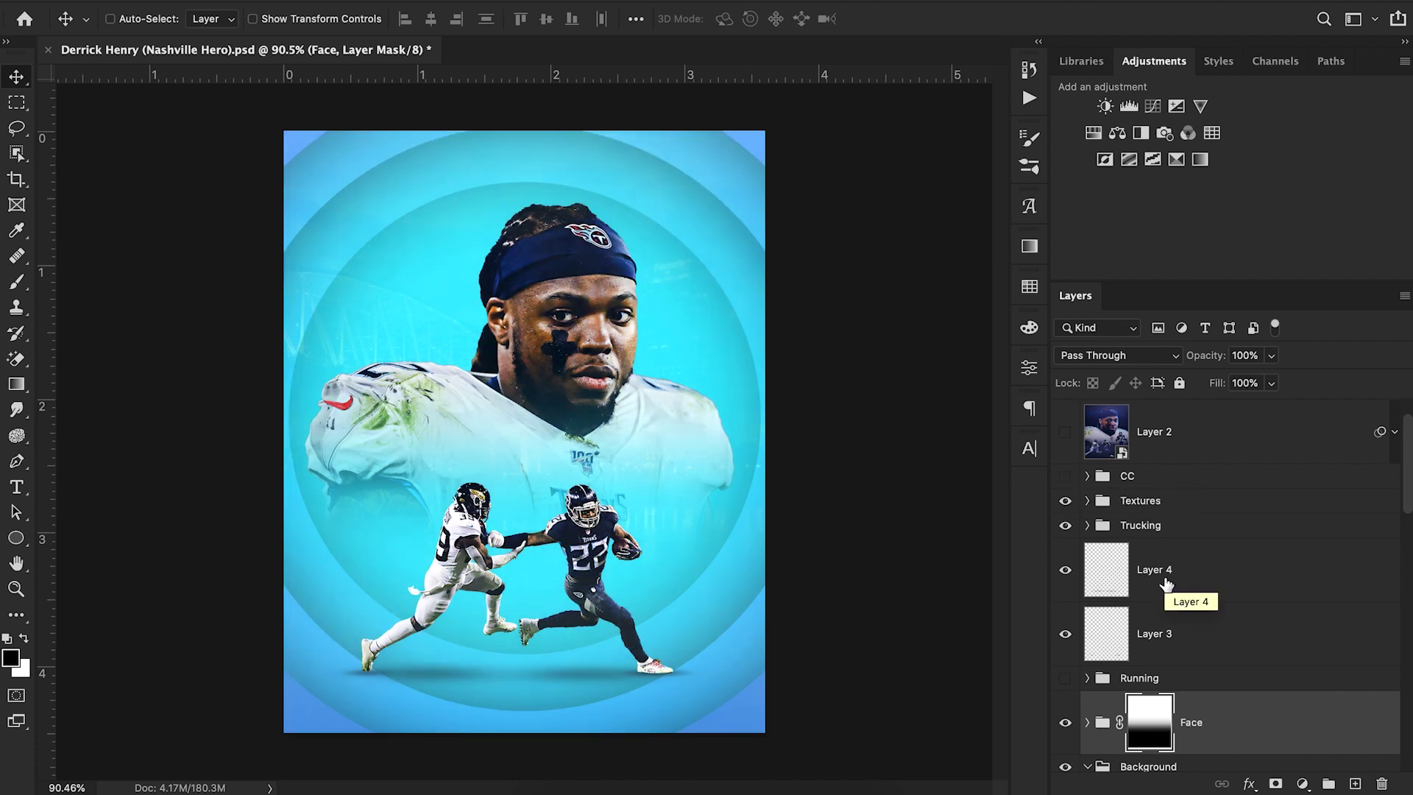
Add a new layer above the Face group and set the foreground colour to a dark navy derived from the poster's corner blue
scroll(1166, 584, "down", 5)
scroll(1166, 584, "up", 5)
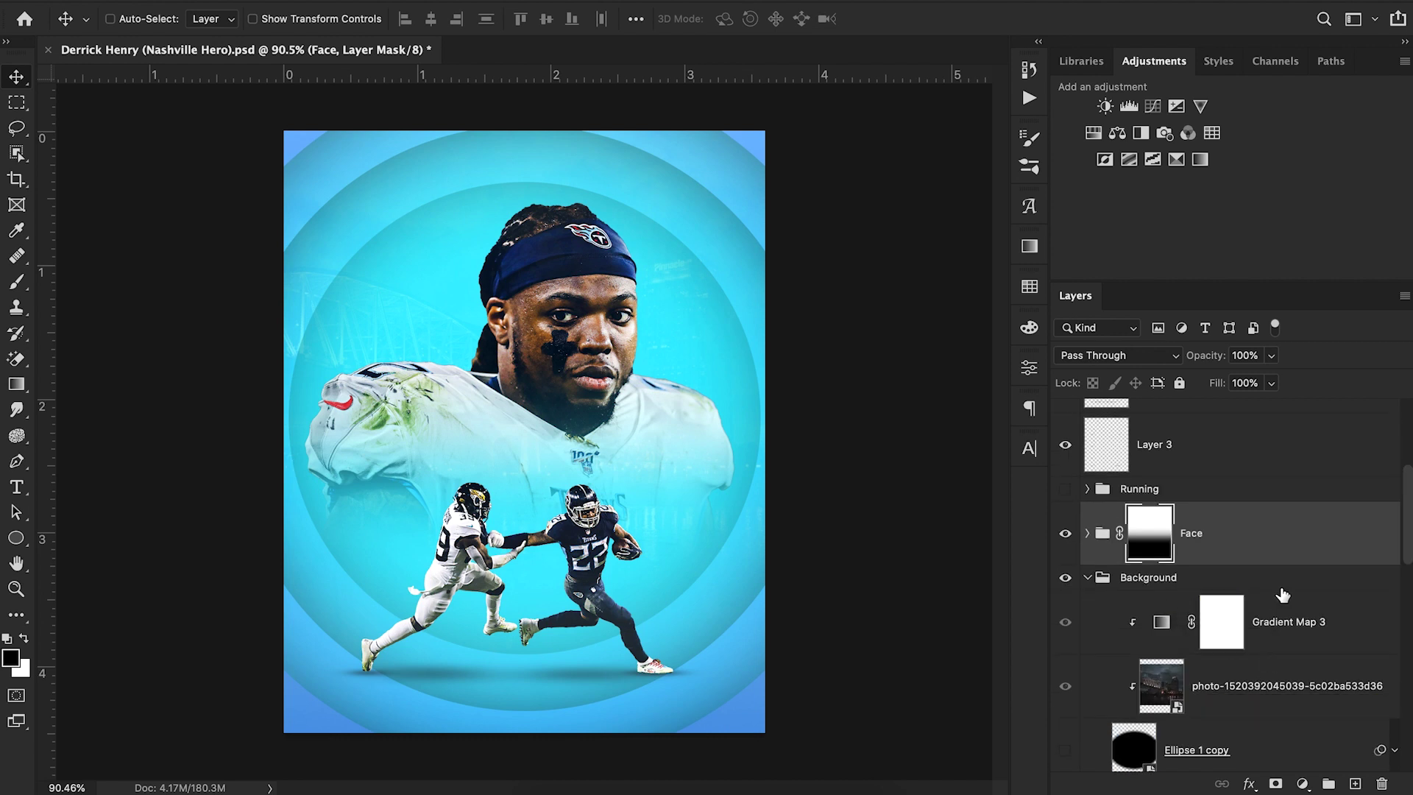
left_click(1355, 784)
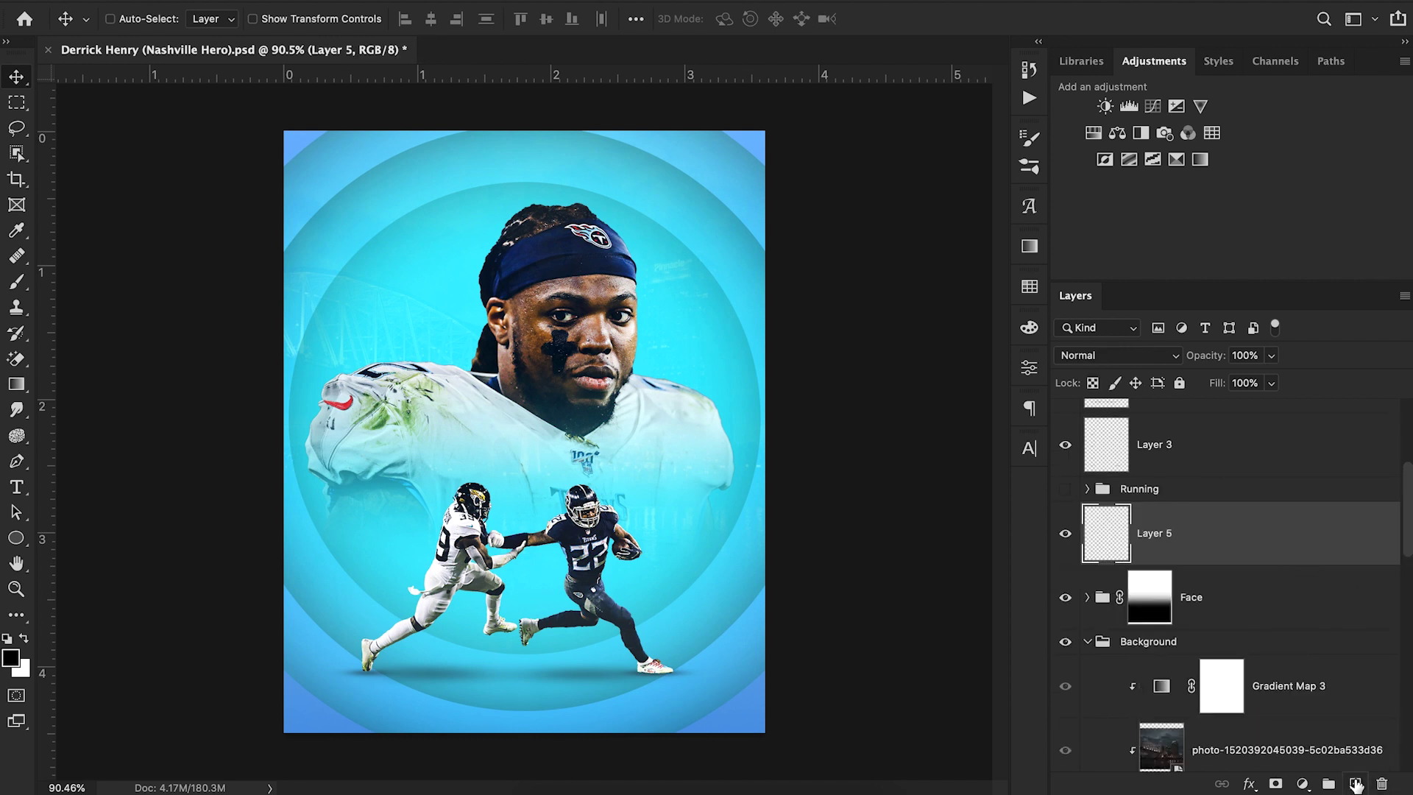
key("g")
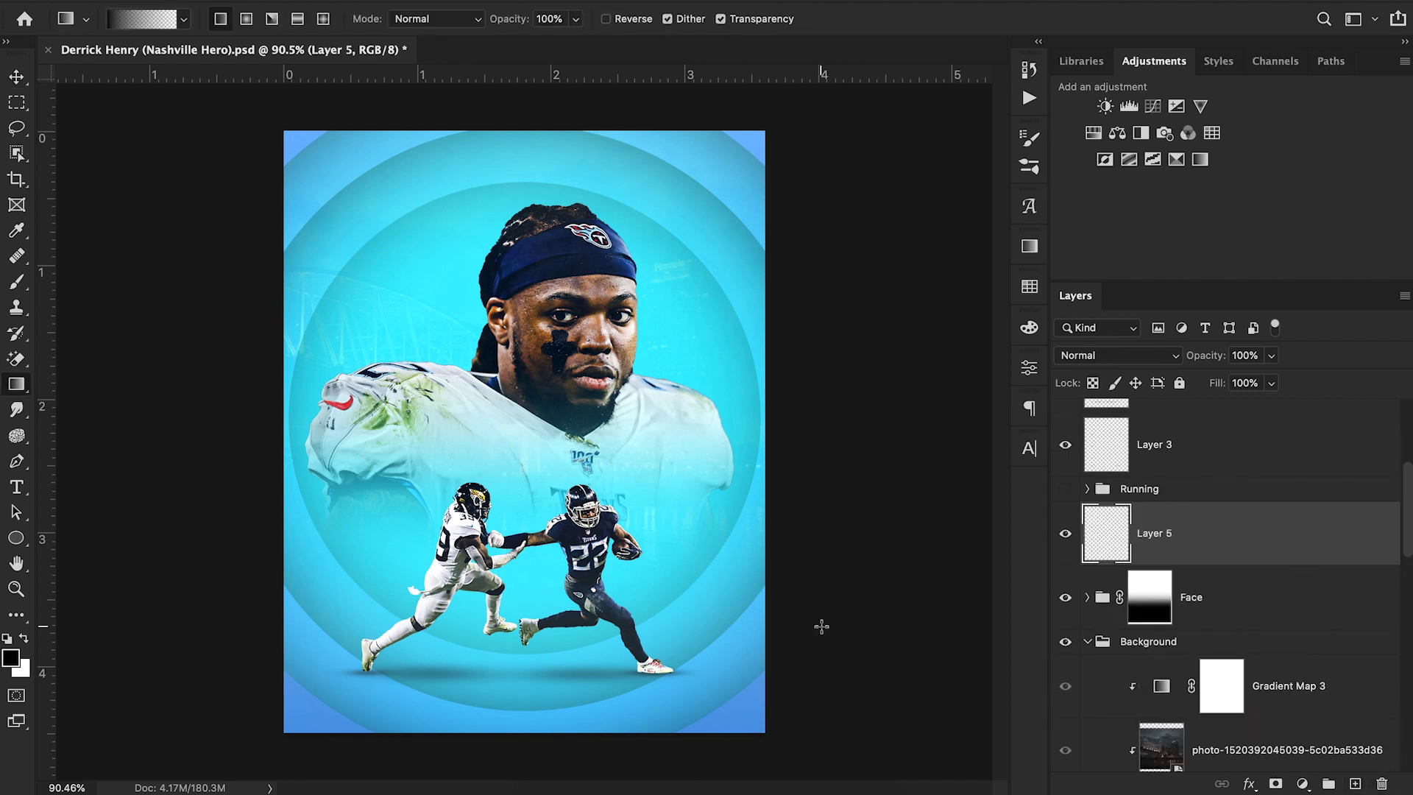
left_click(761, 709, "alt")
left_click(10, 657)
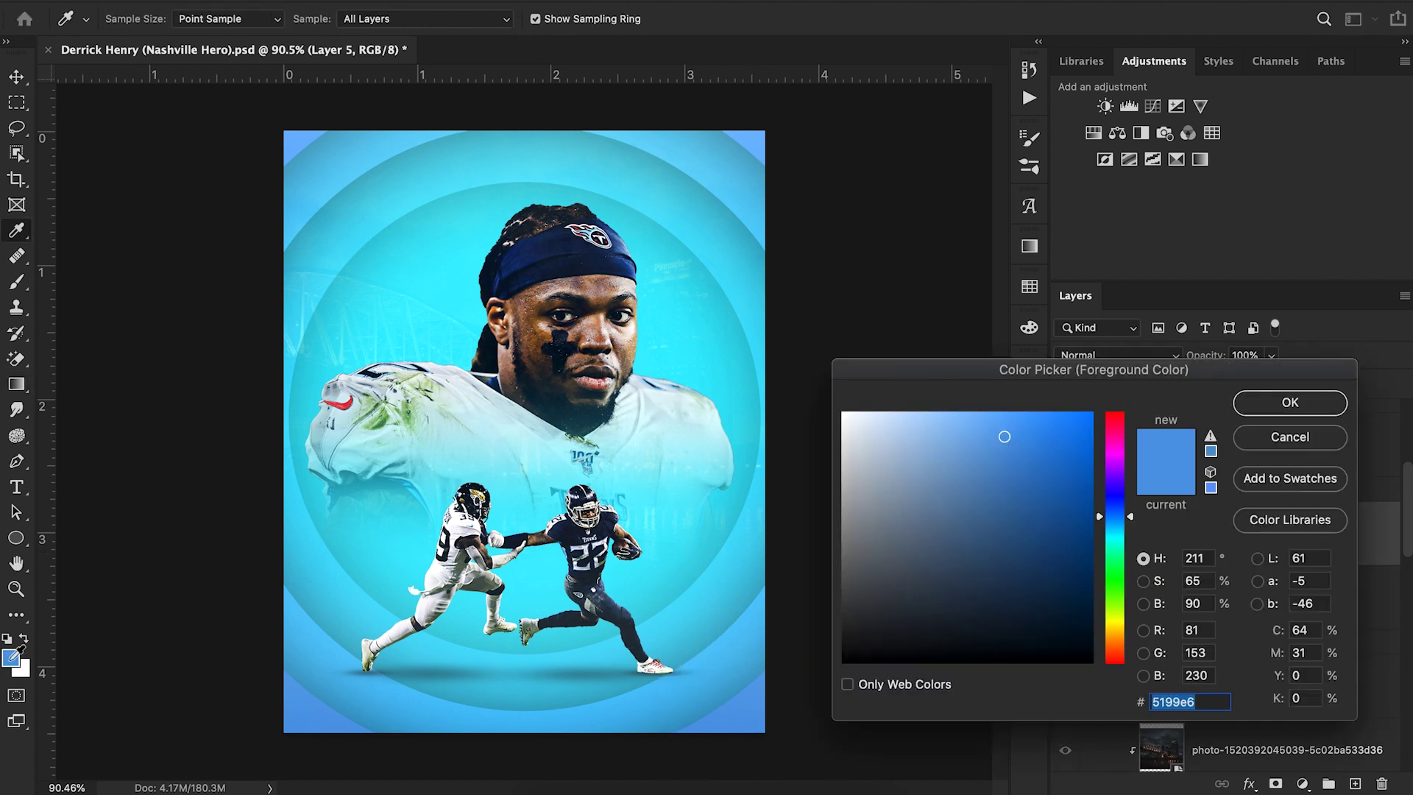
left_click_drag(1003, 483, 1056, 569)
left_click(1260, 407)
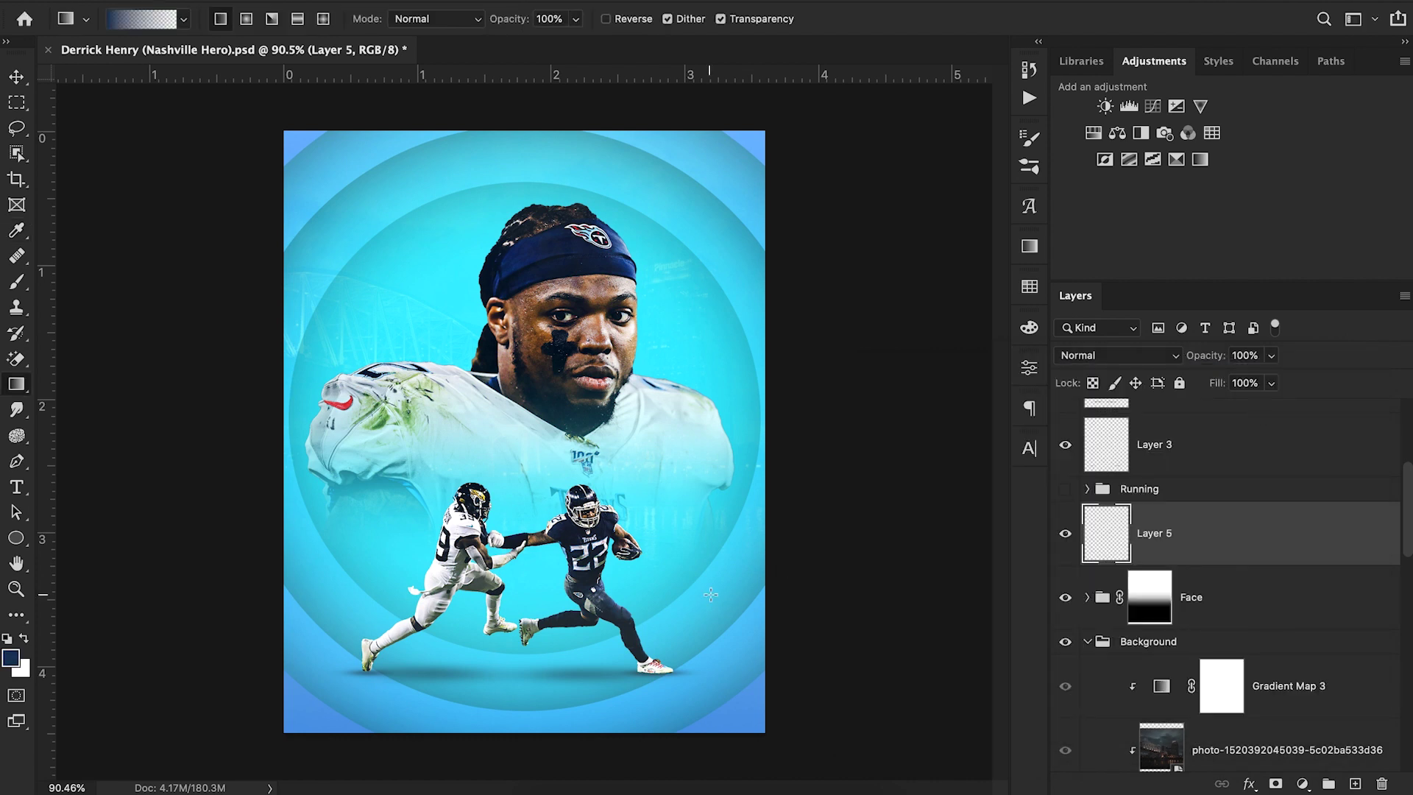
Try a diagonal navy linear gradient, undo it and fill the layer with a white radial gradient centred on the bust's chest instead
left_click_drag(728, 725, 366, 324)
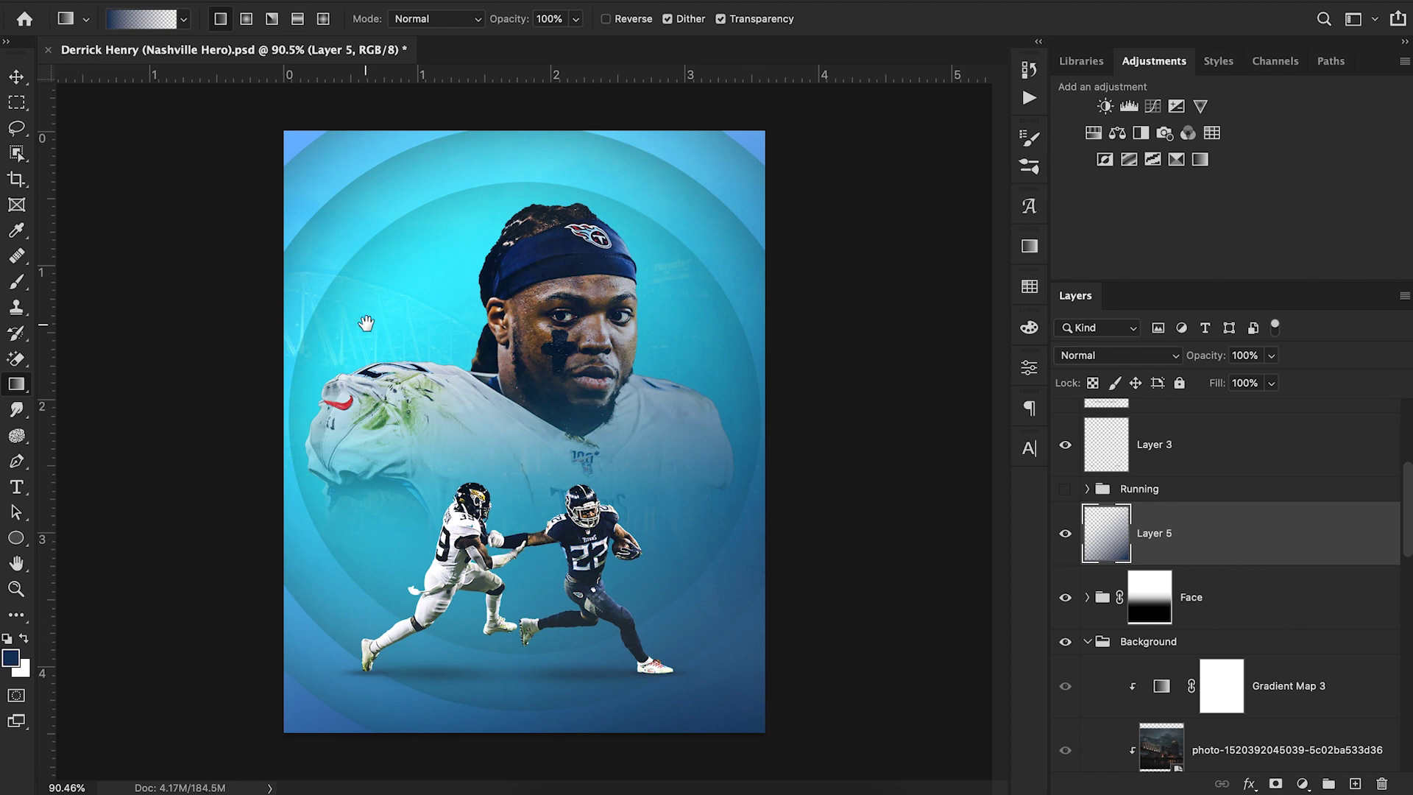
key("x")
left_click(246, 19)
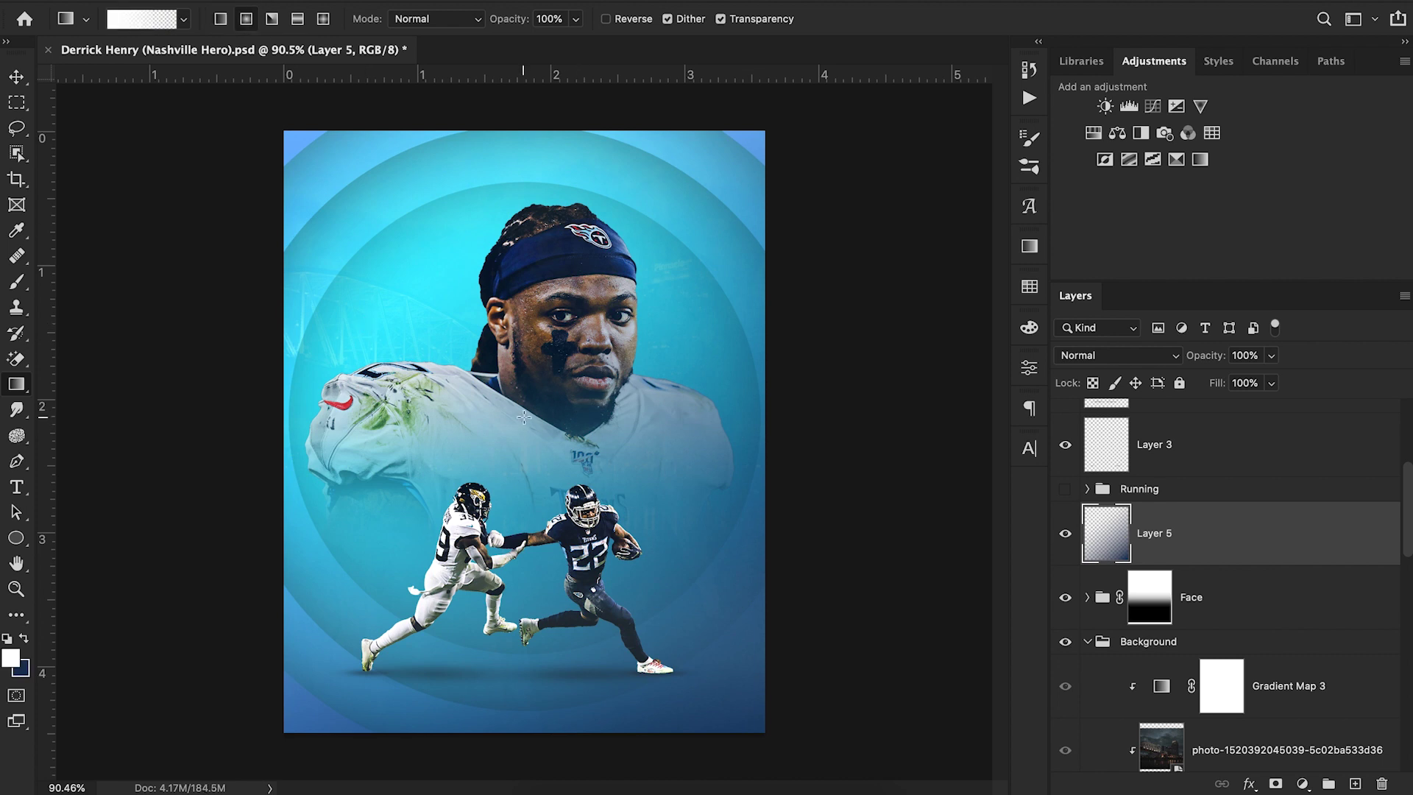
key("ctrl+z")
left_click_drag(523, 400, 935, 776)
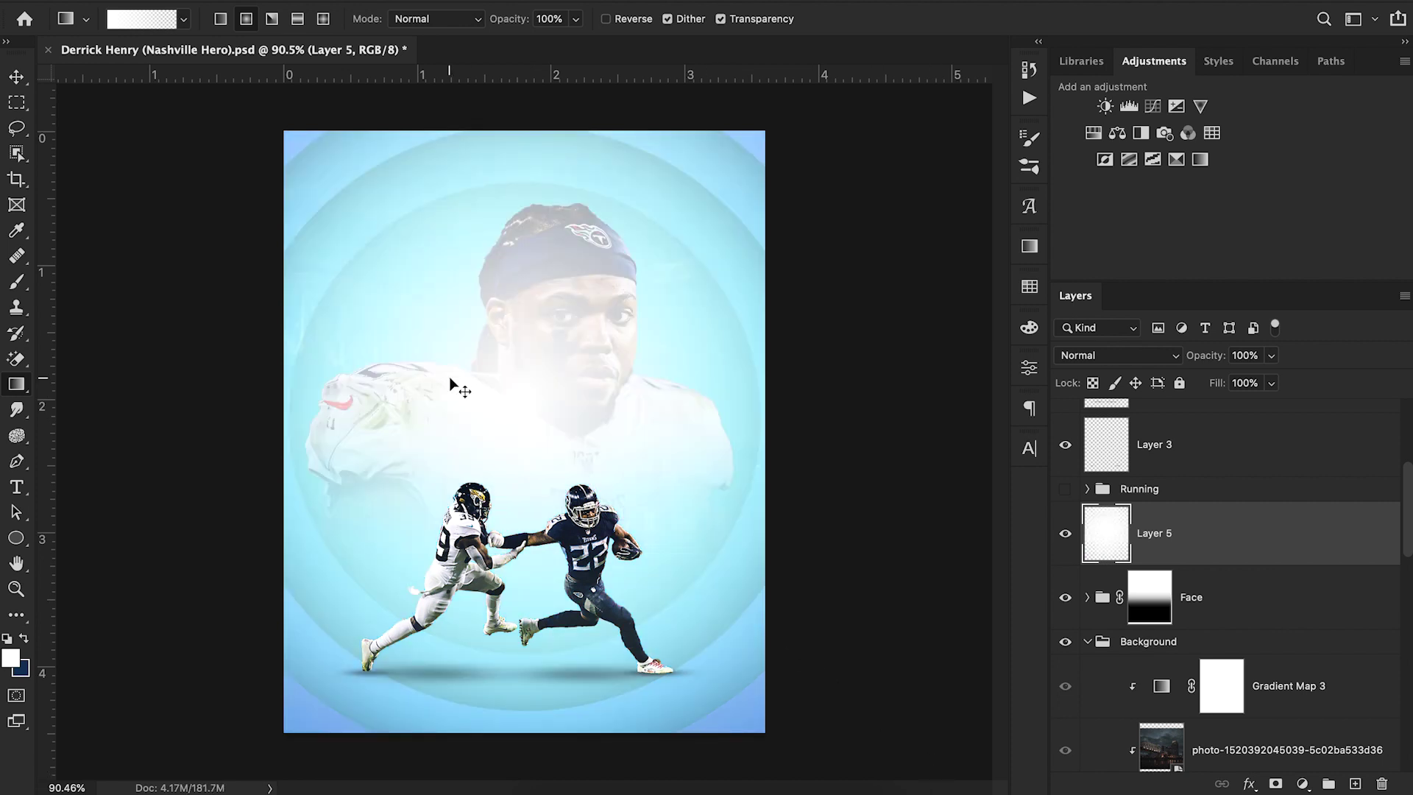
key("ctrl+z")
left_click_drag(542, 421, 766, 615)
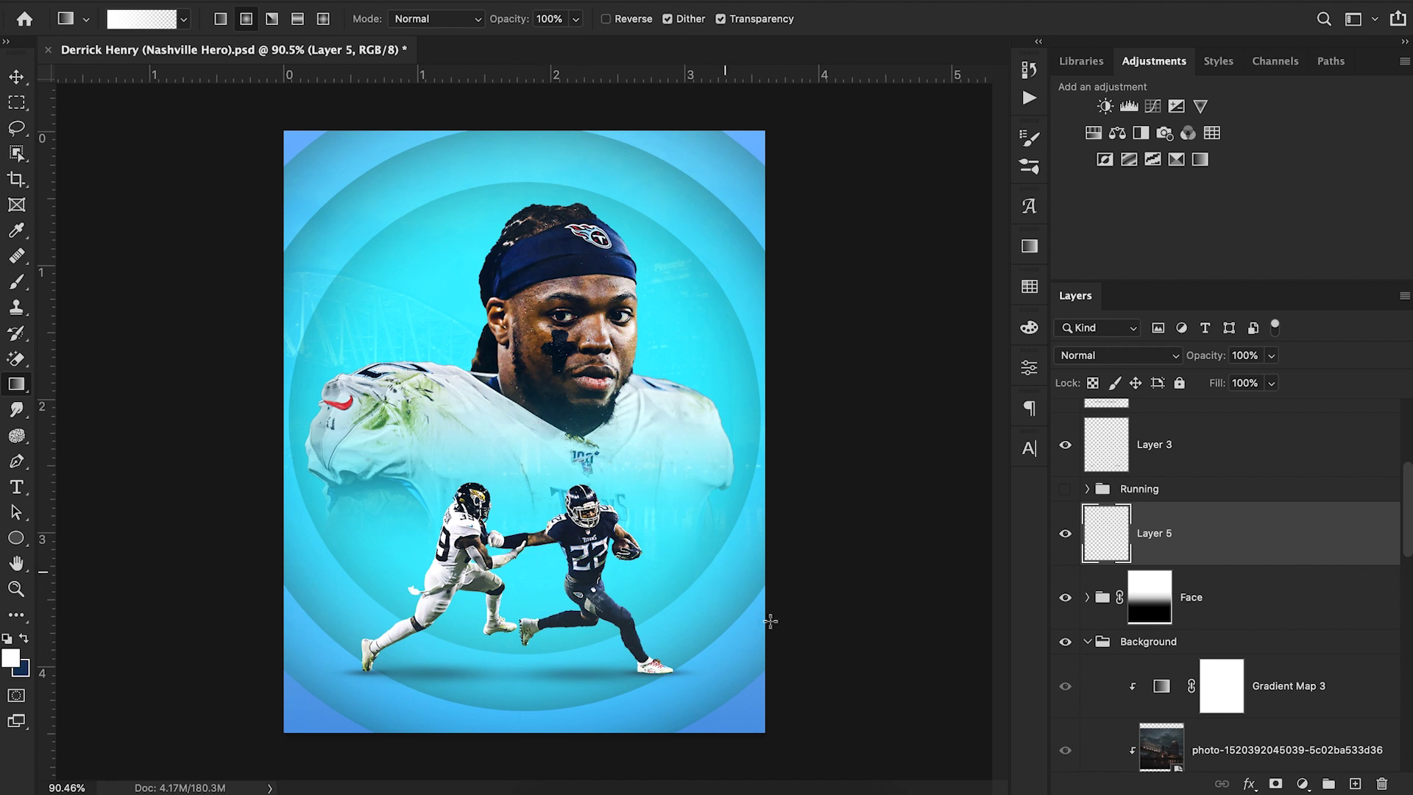
key("ctrl+z")
left_click_drag(520, 430, 801, 692)
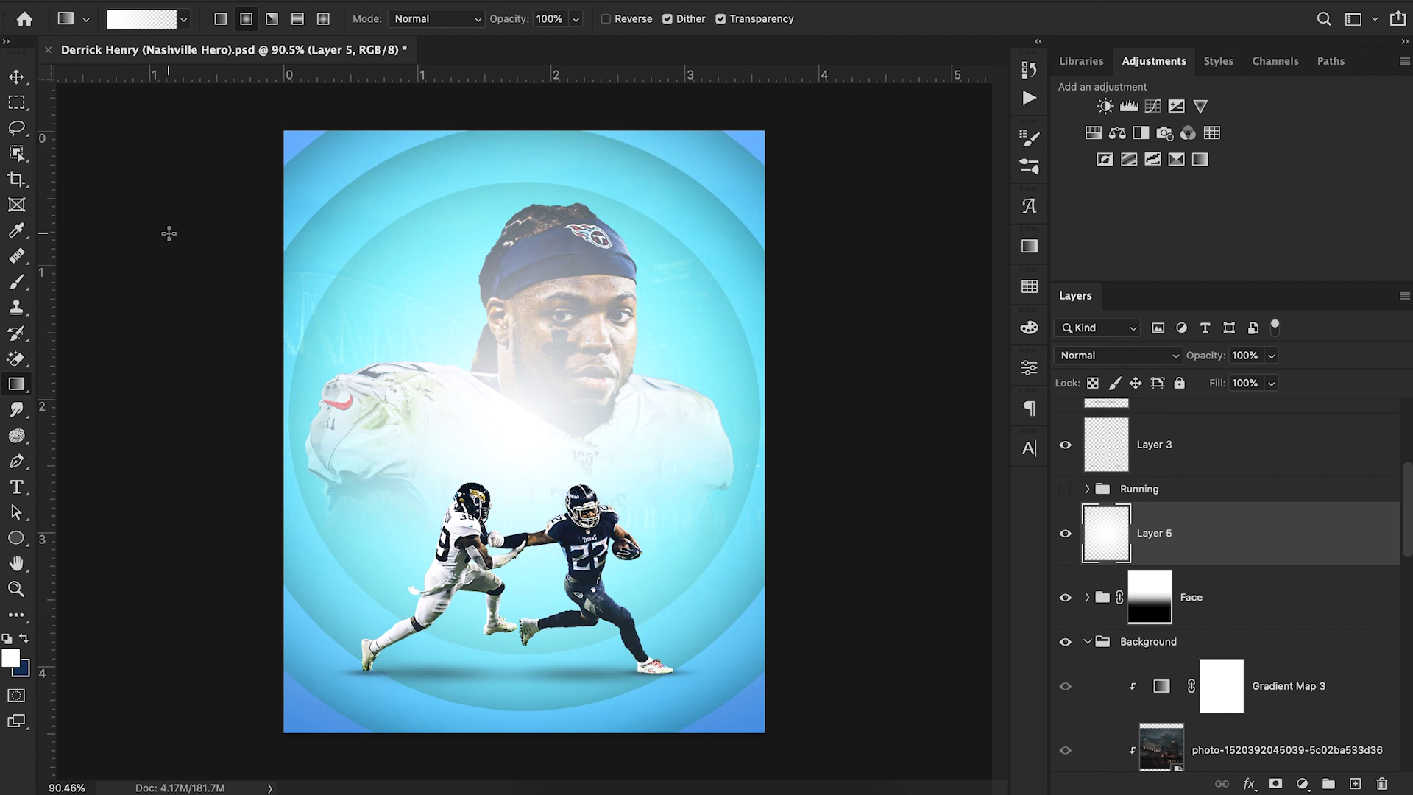
Move Layer 5 into the Background group, directly above Ellipse 4, so the white glow sits behind the bust
left_click(17, 76)
left_click_drag(1238, 569, 1234, 608)
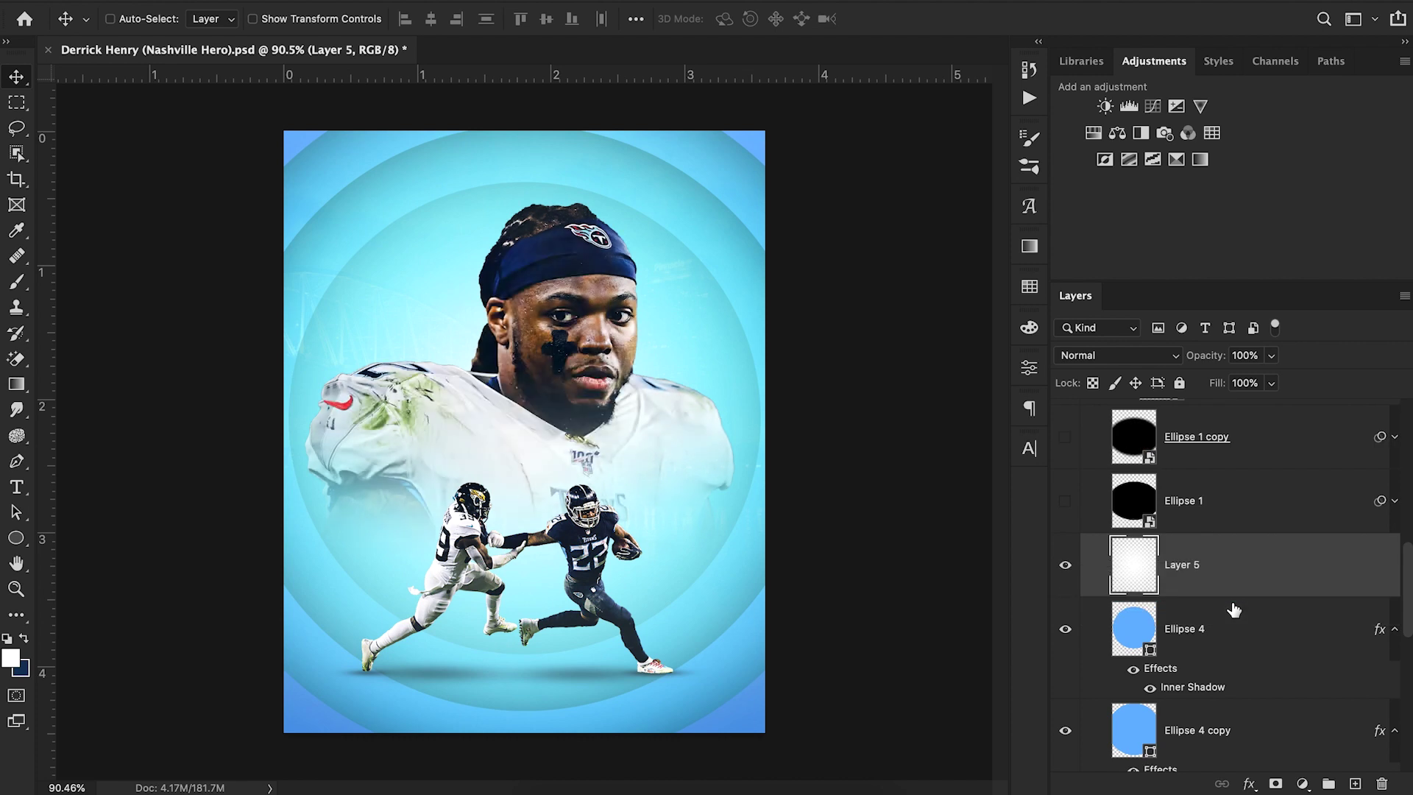
right_click(794, 473)
left_click(781, 473)
Add a new layer above Layer 5 and draw a reversed navy radial gradient from the chest out beyond the canvas corner
scroll(1255, 648, "down", 5)
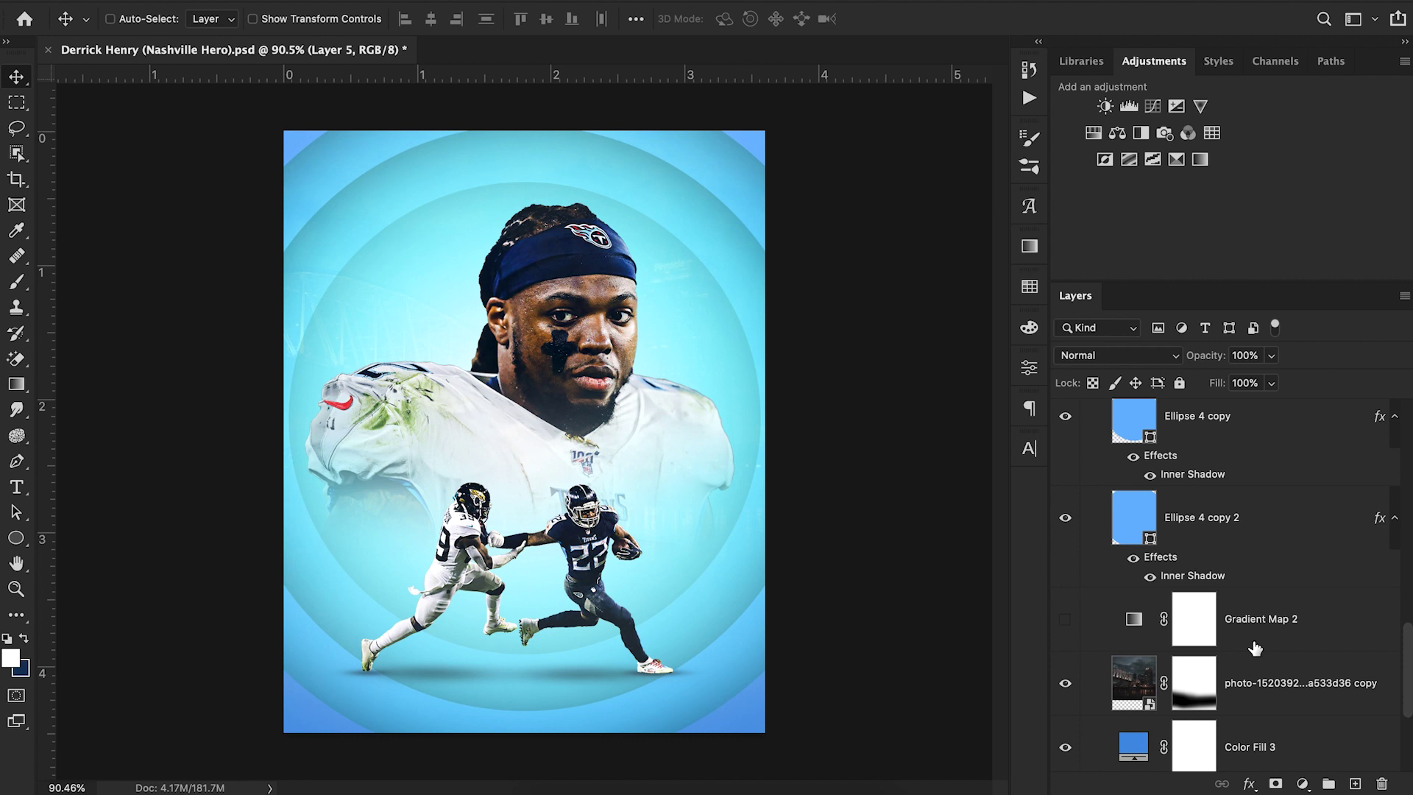
scroll(1279, 612, "up", 3)
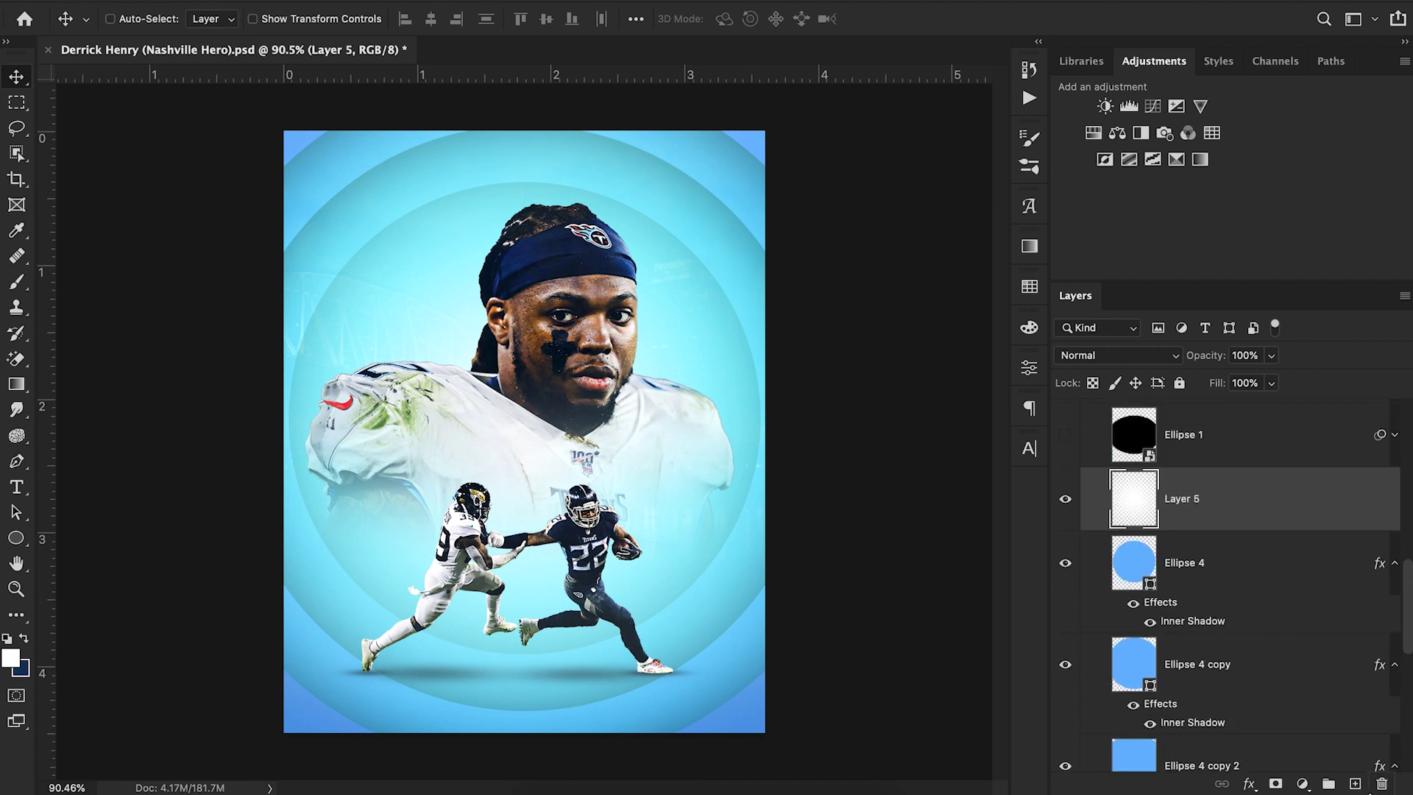
left_click(1355, 783)
key("g")
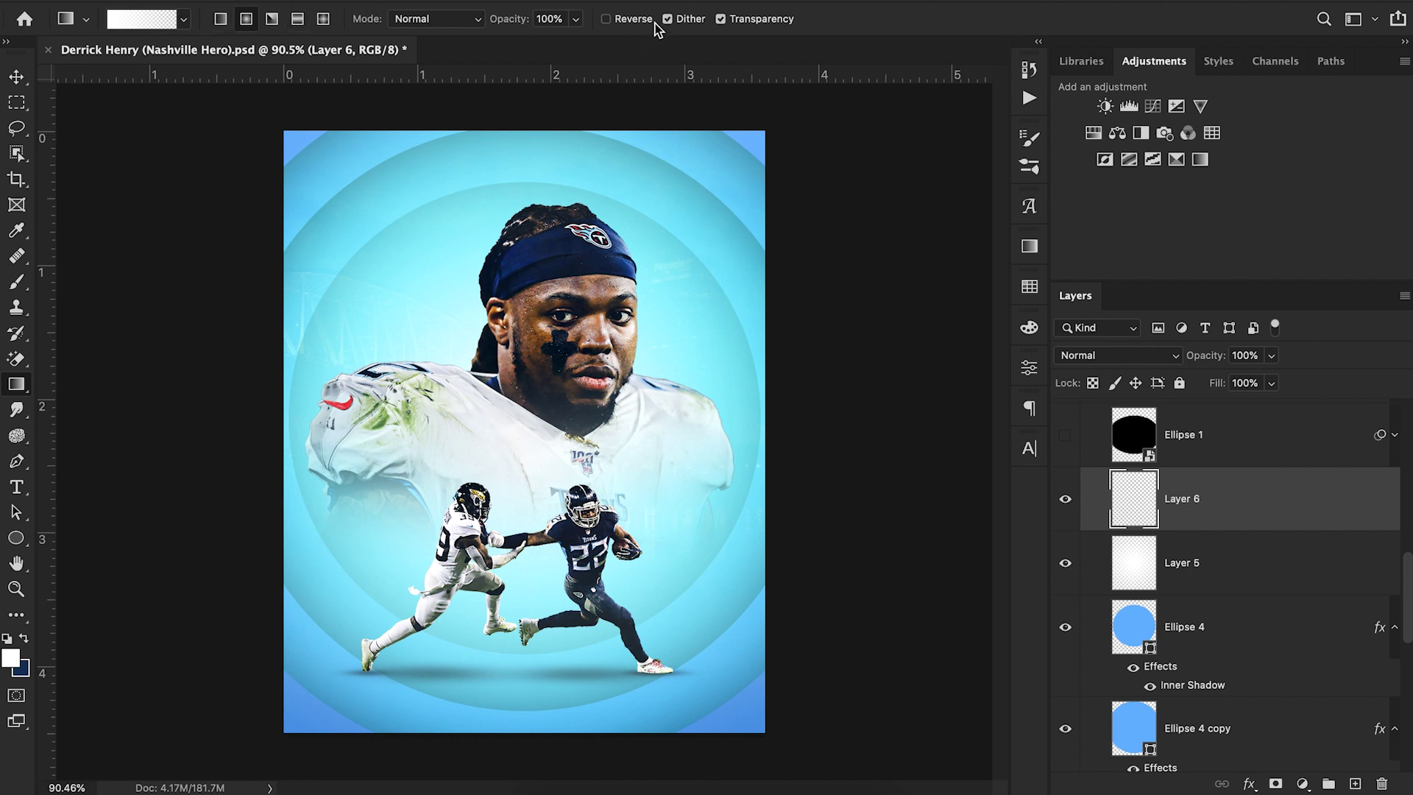
left_click(606, 18)
key("x")
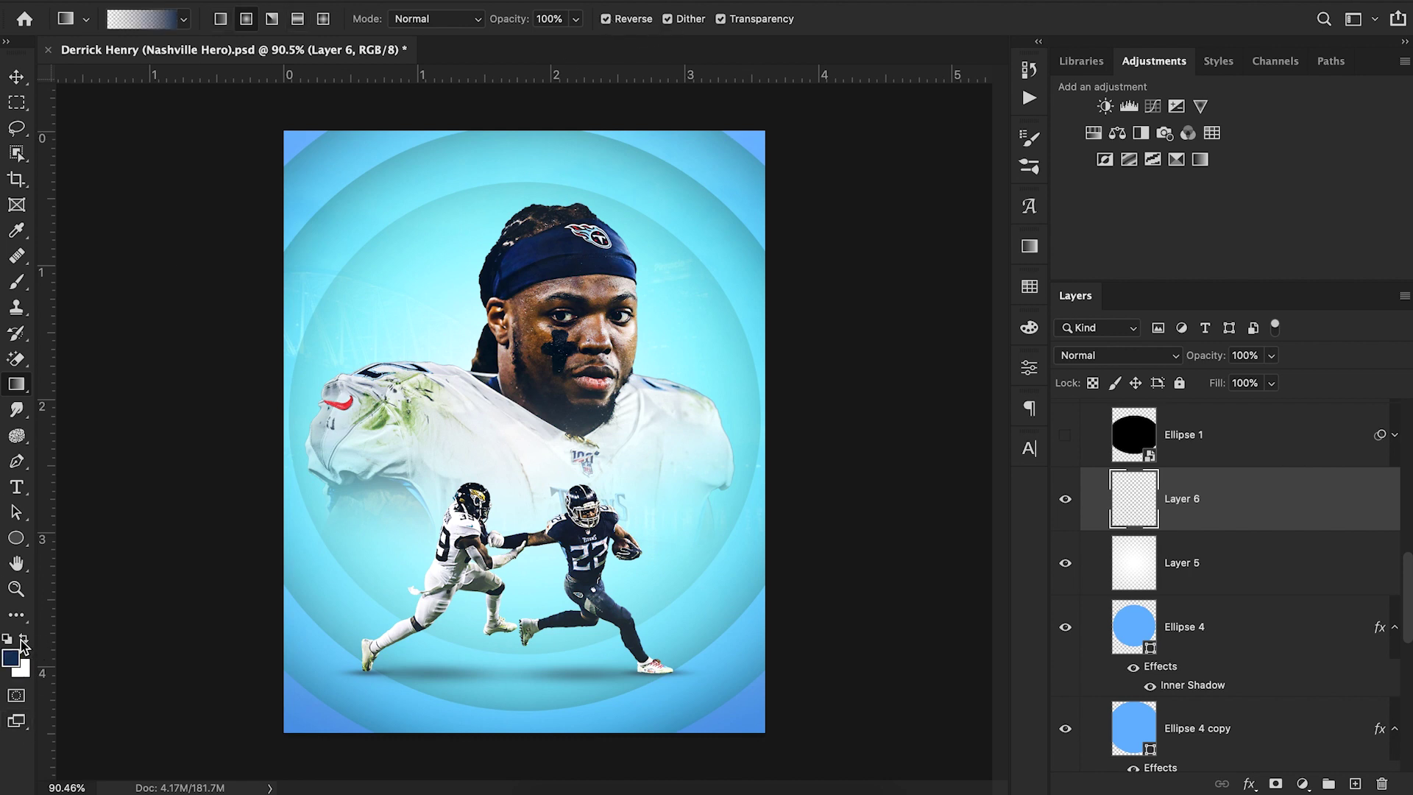
left_click_drag(530, 419, 959, 782)
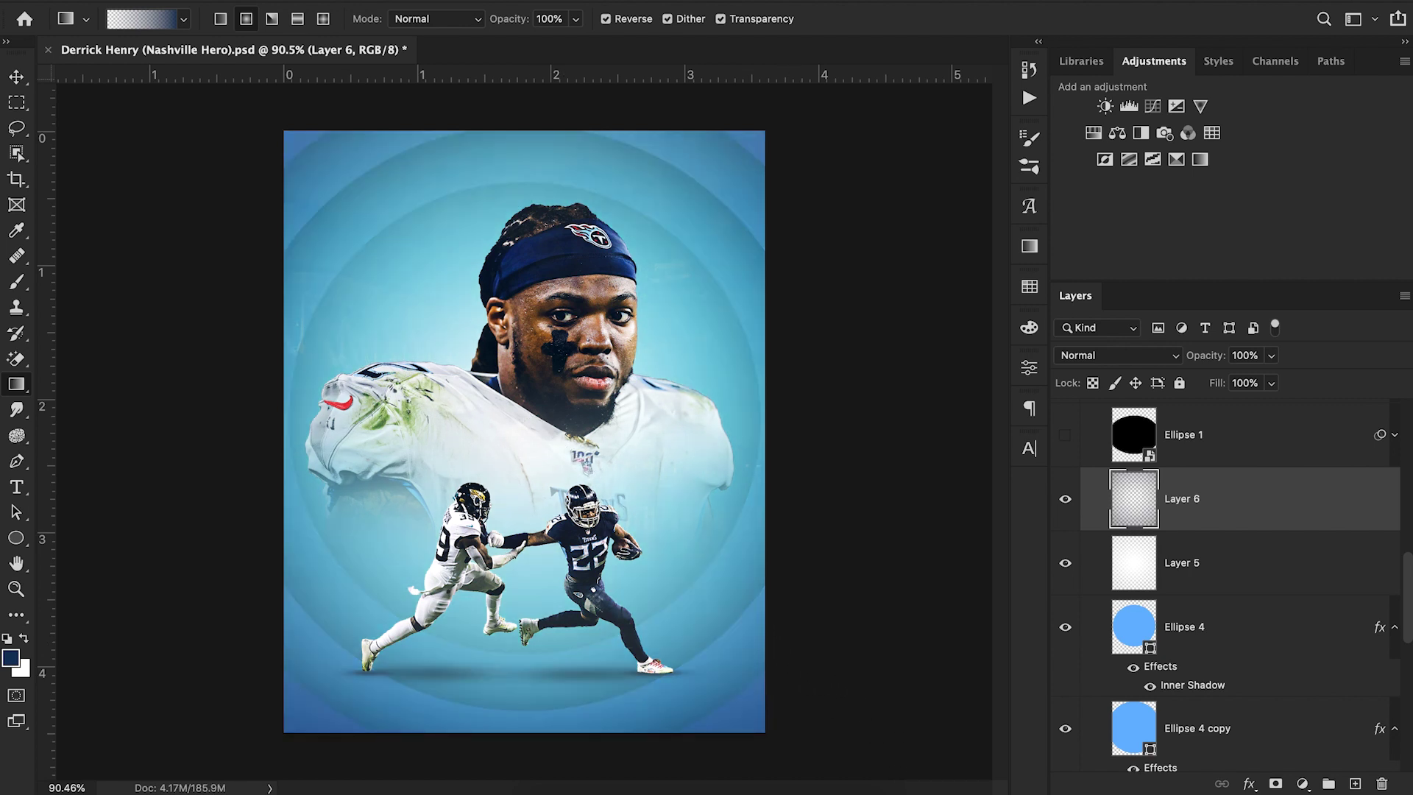
Undo the wide navy gradient and redraw it with a much smaller radius around the lower chest
key("ctrl+z")
left_click_drag(544, 433, 915, 782)
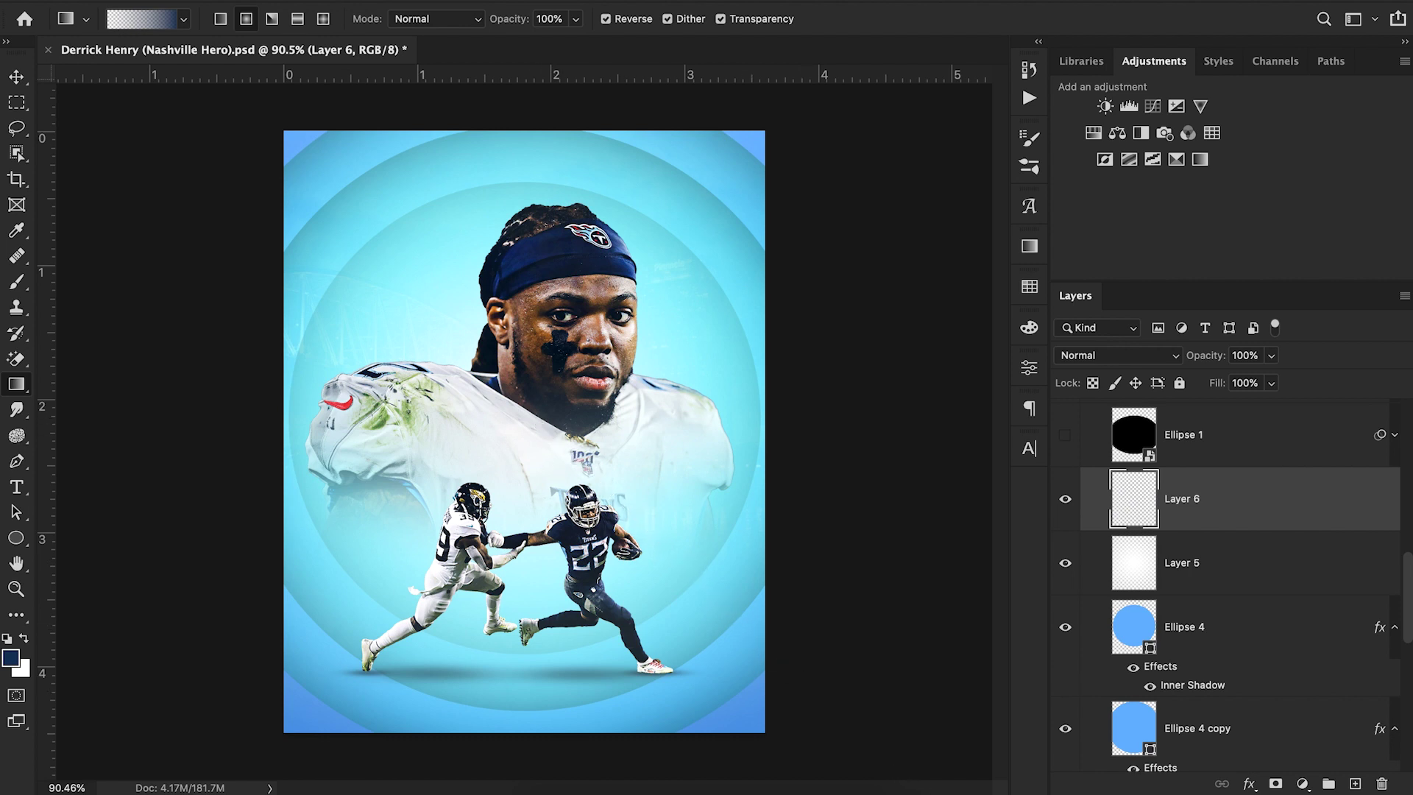
key("ctrl+z")
left_click_drag(540, 447, 635, 510)
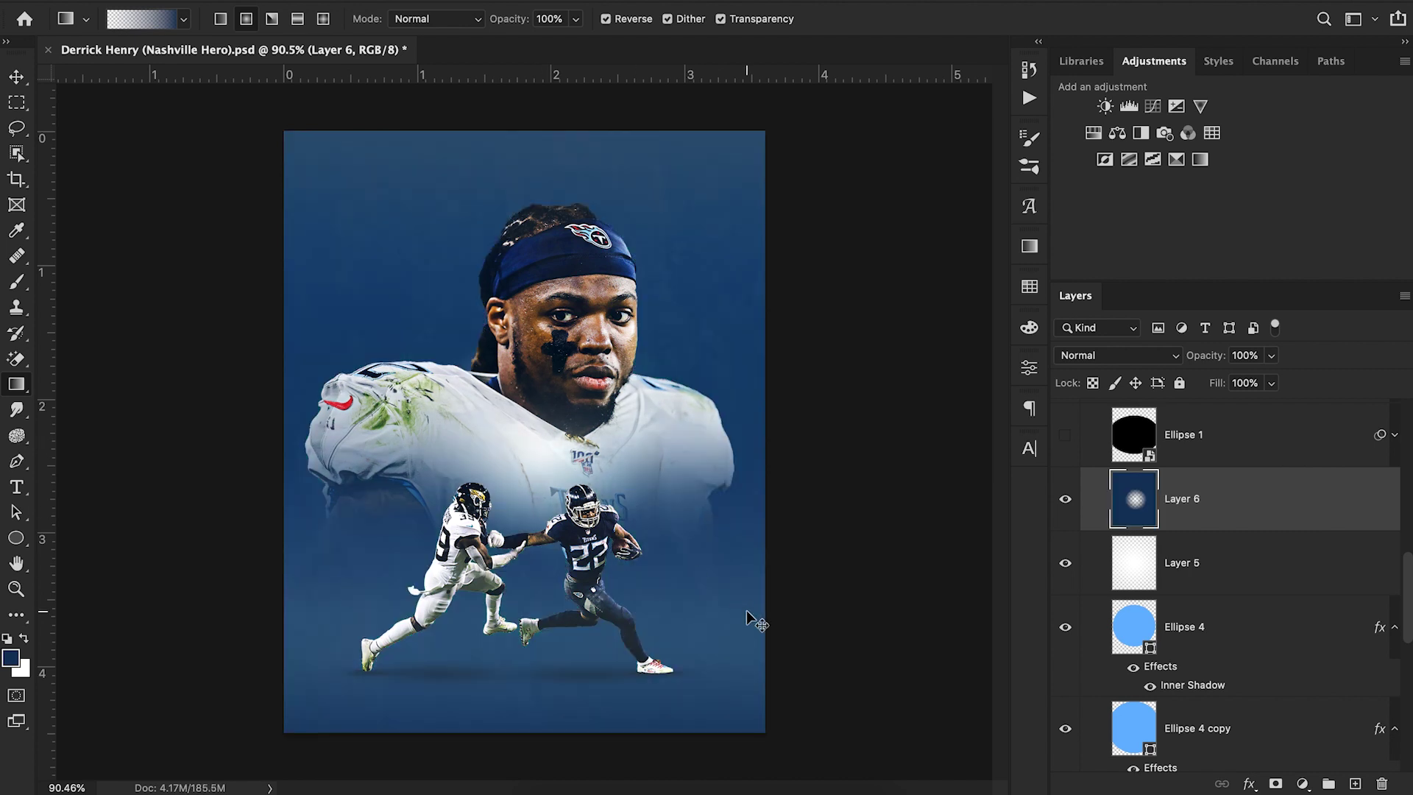
Redraw the radial gradient on Layer 6 as a dark blue vignette and lower the layer's fill to 28%
key("ctrl+z")
left_click_drag(515, 395, 175, 63)
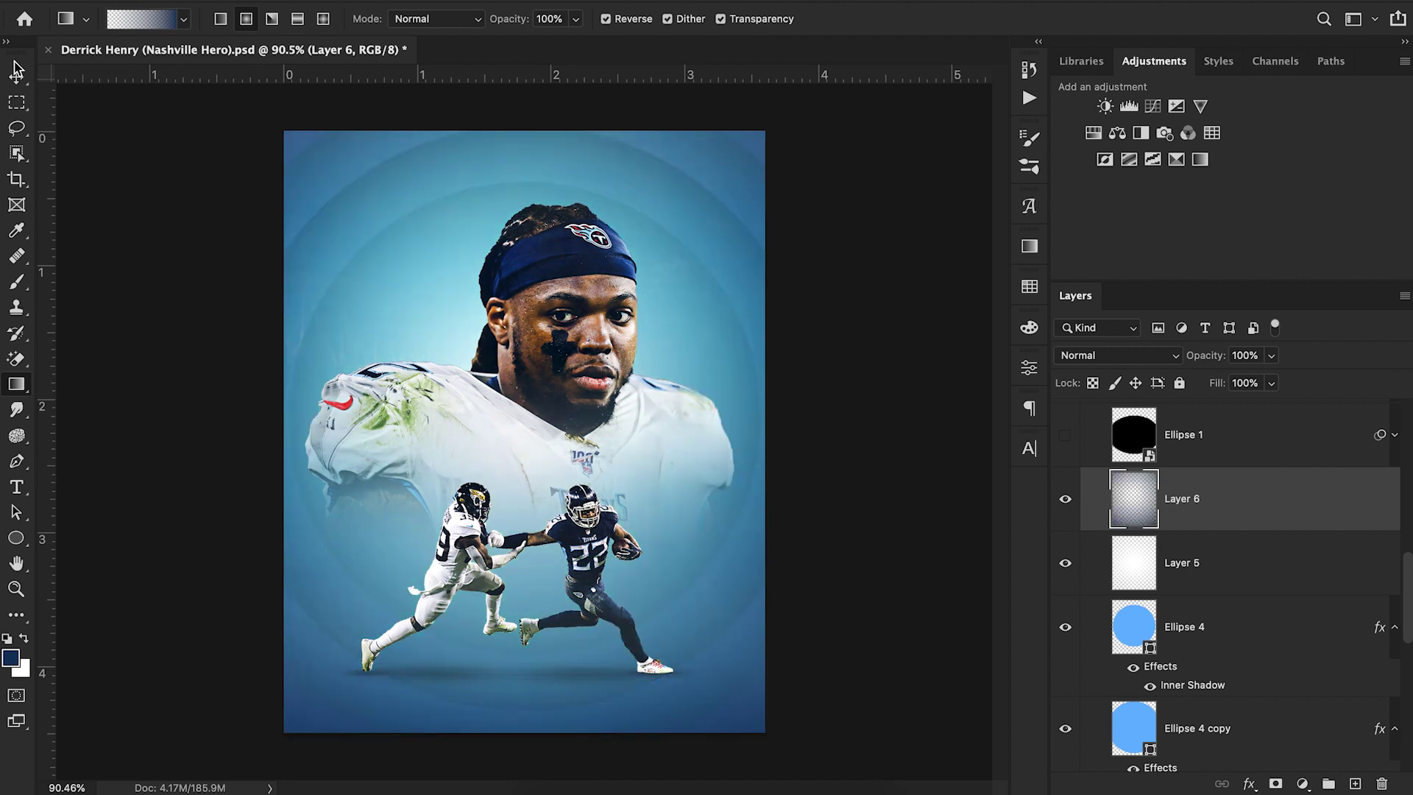
left_click(15, 71)
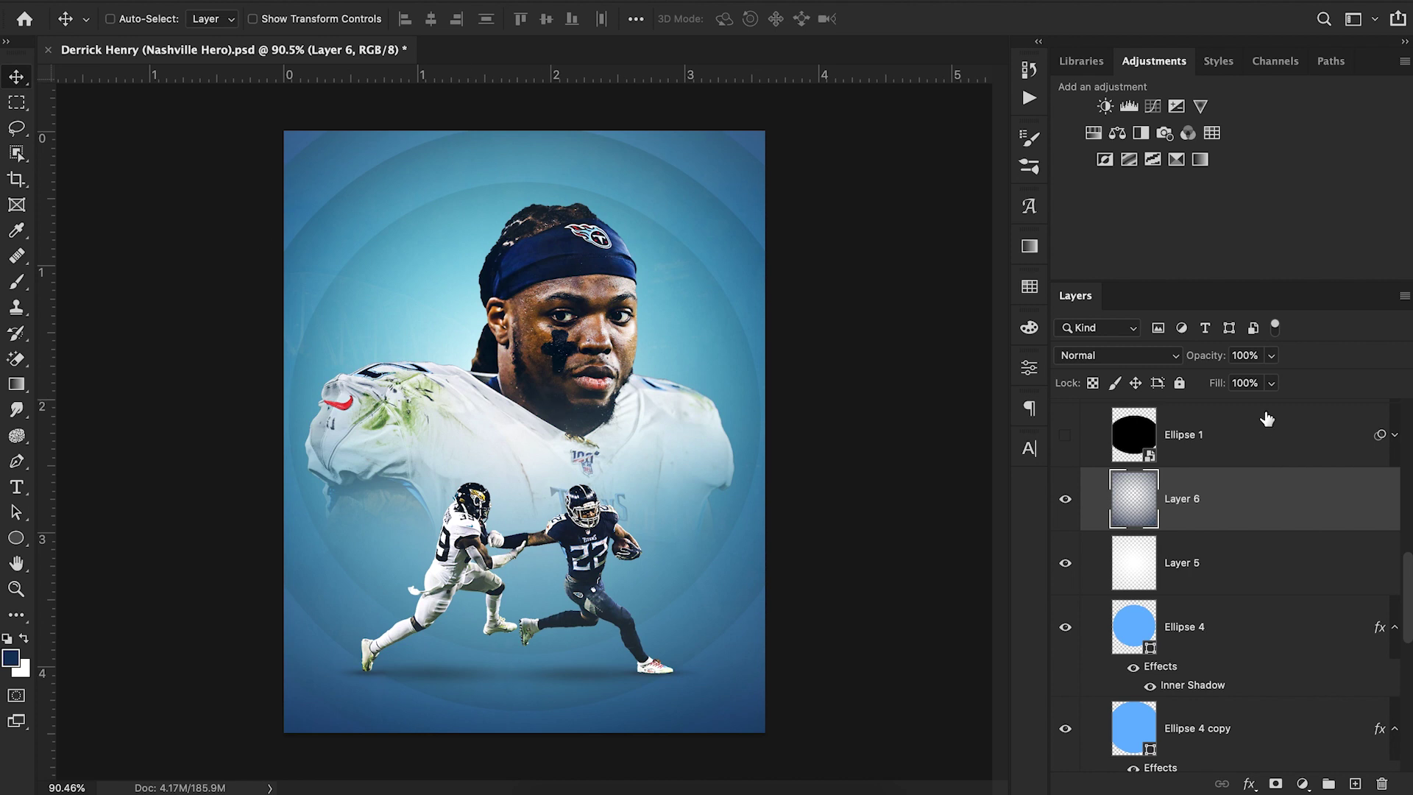
left_click(1271, 383)
left_click_drag(1277, 406, 1203, 409)
Compare the poster with and without the Layer 6 vignette and delete Layer 6
left_click(1065, 499)
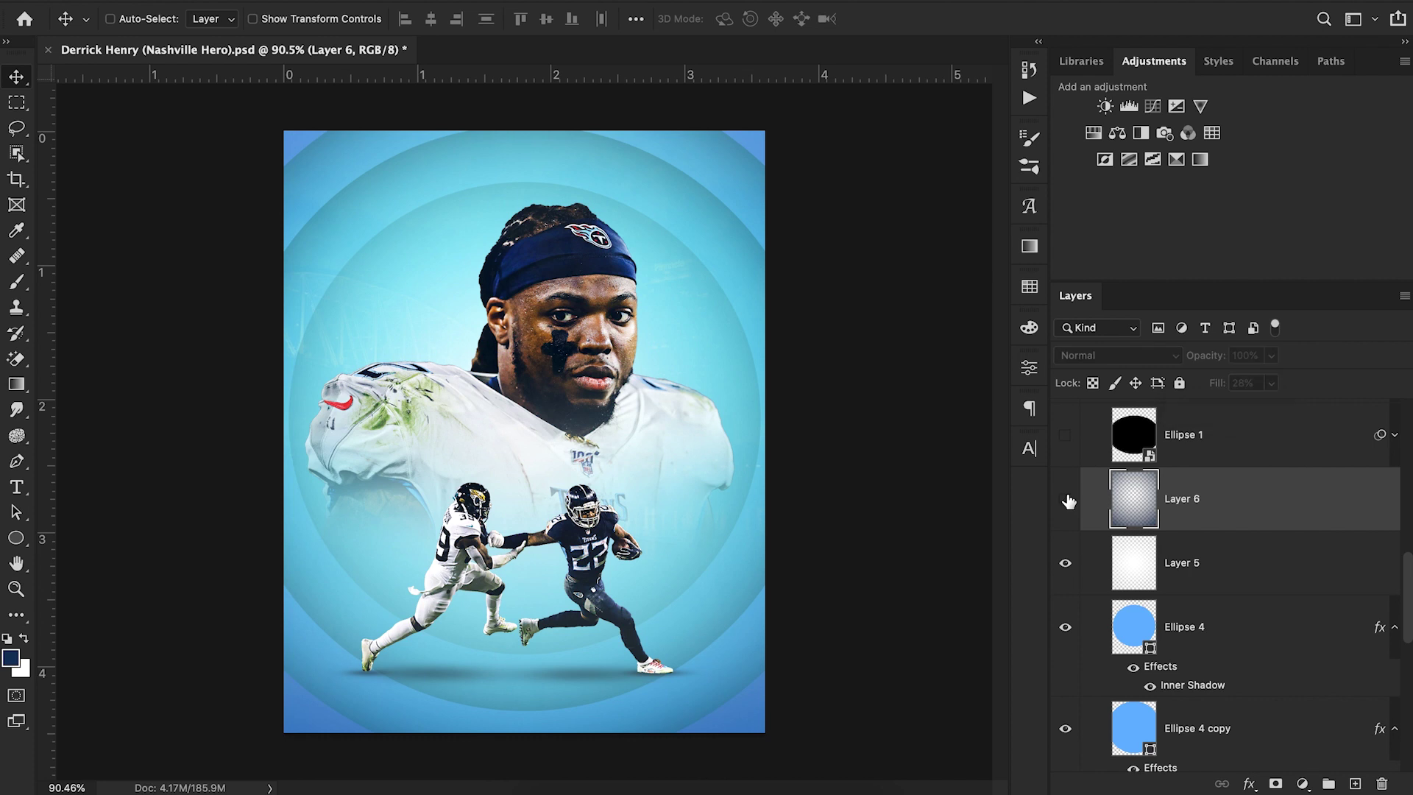
left_click(1065, 499)
key("BackSpace")
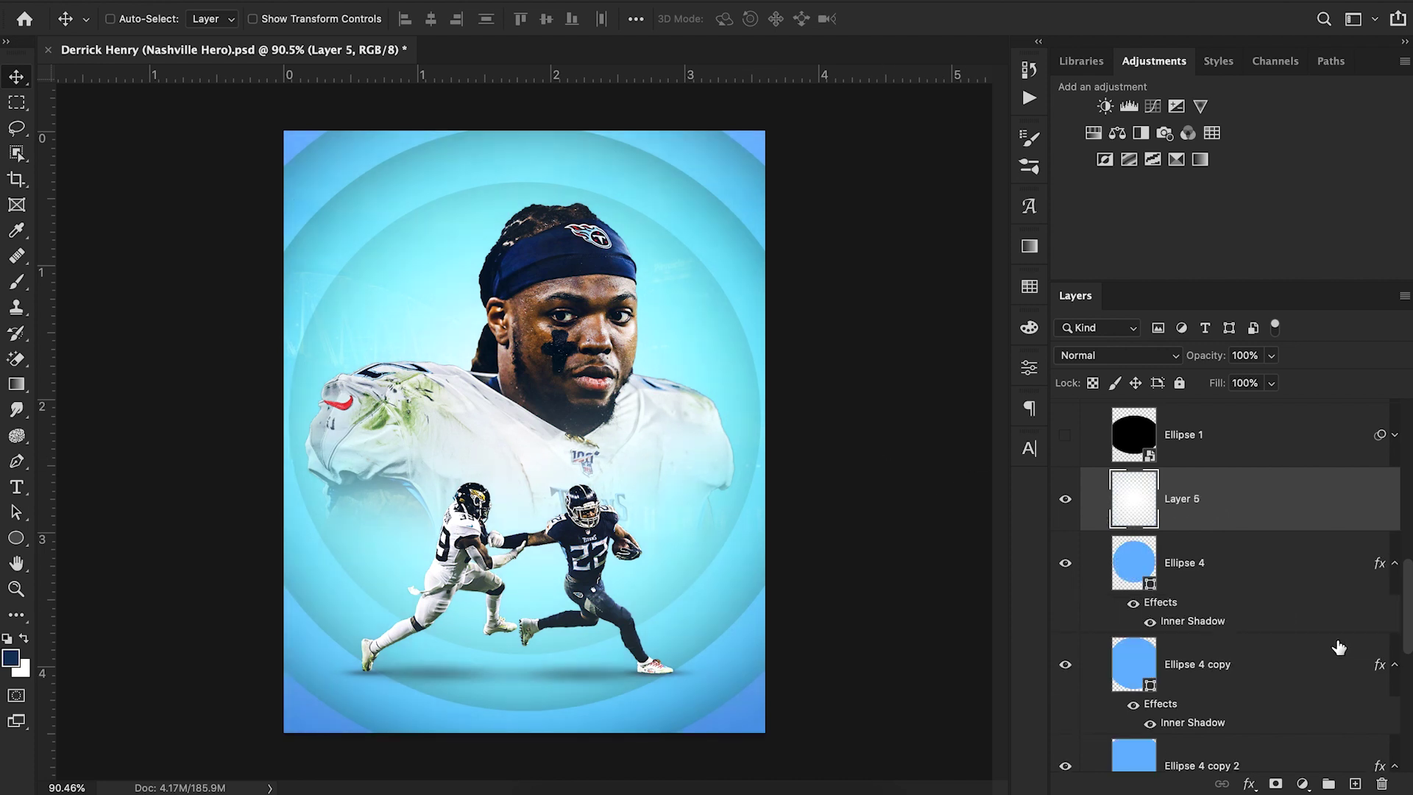
Preview the CC group's effect on the poster and leave the group hidden
scroll(1256, 579, "up", 8)
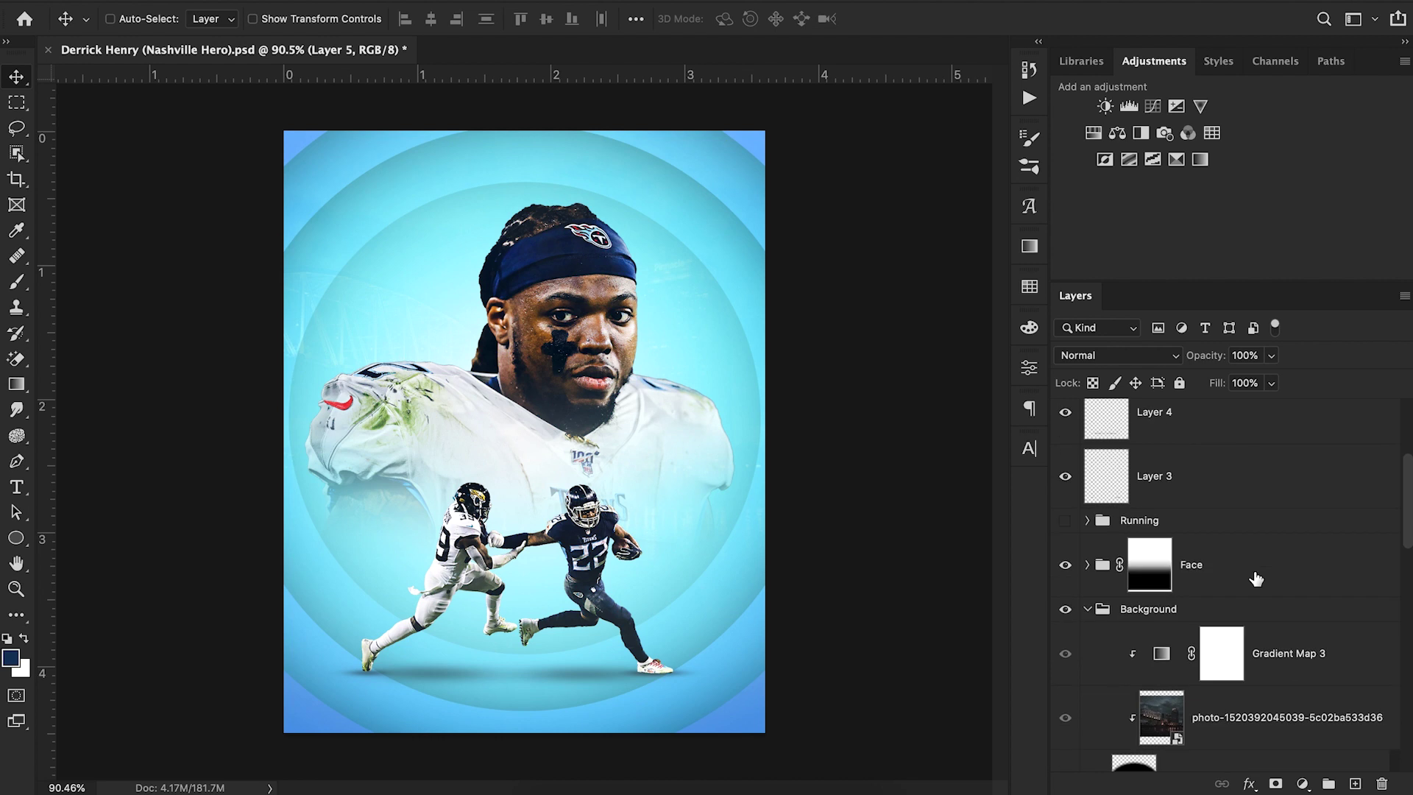
scroll(1256, 579, "up", 4)
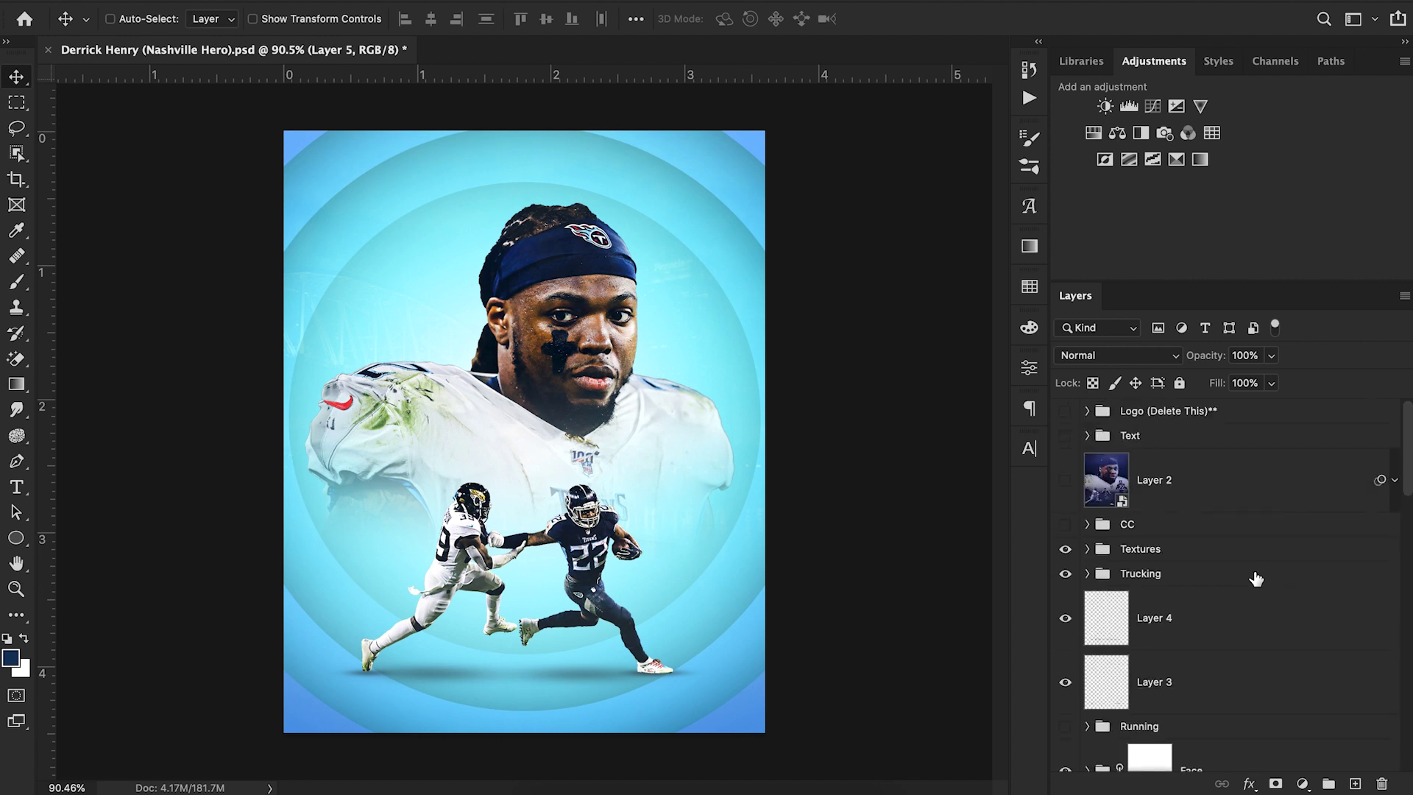
left_click(1065, 524)
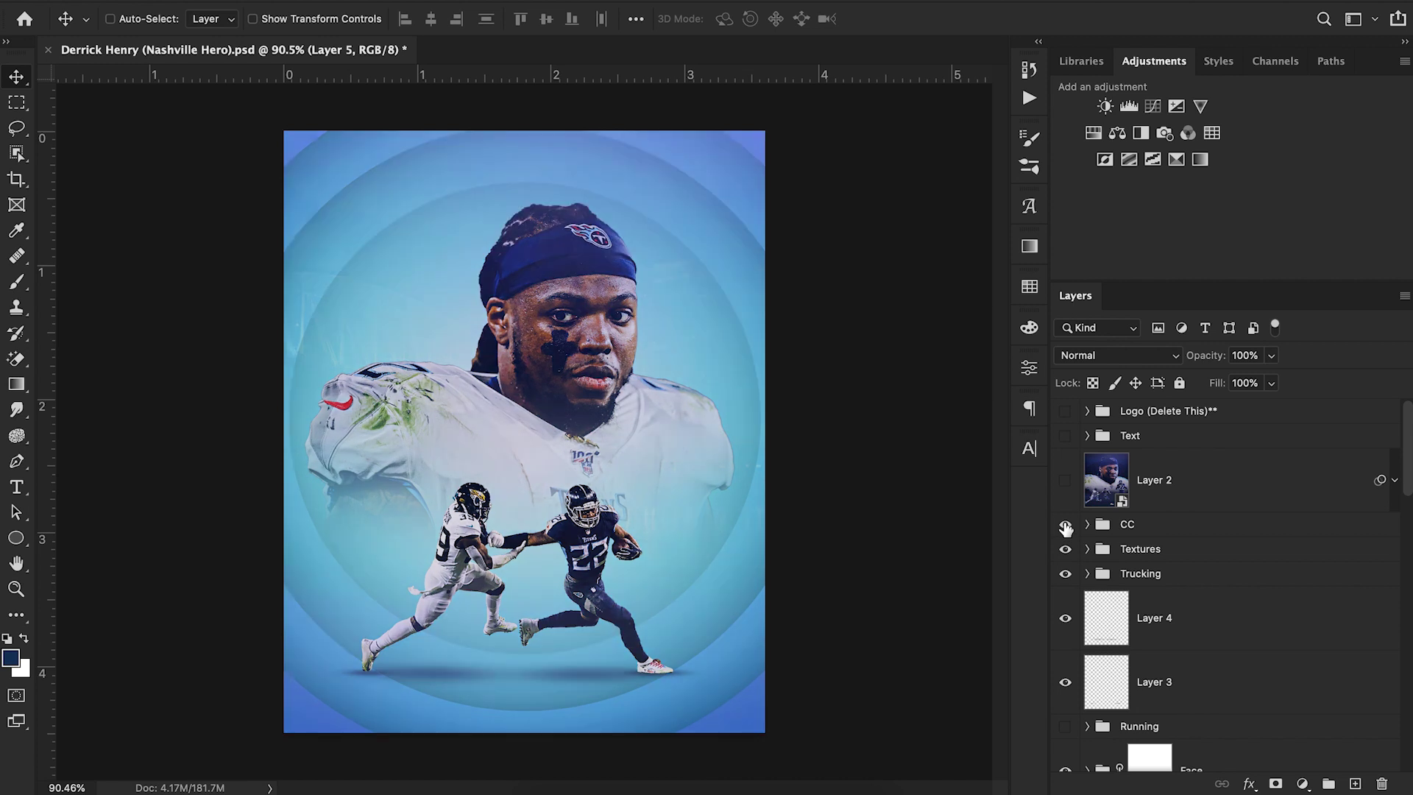
left_click(1065, 524)
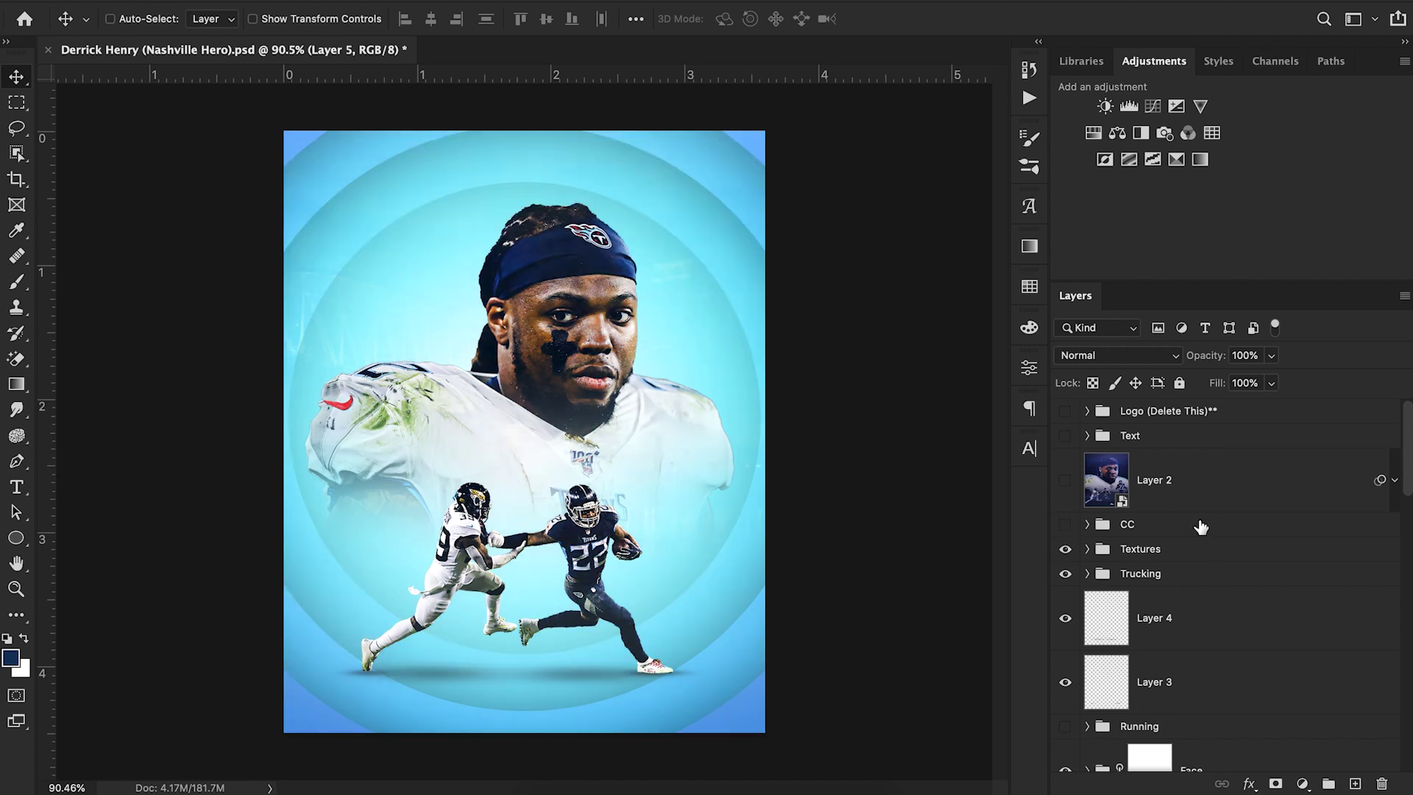
Add a Levels adjustment layer directly above the CC group and adjust its midtones
left_click(1200, 526)
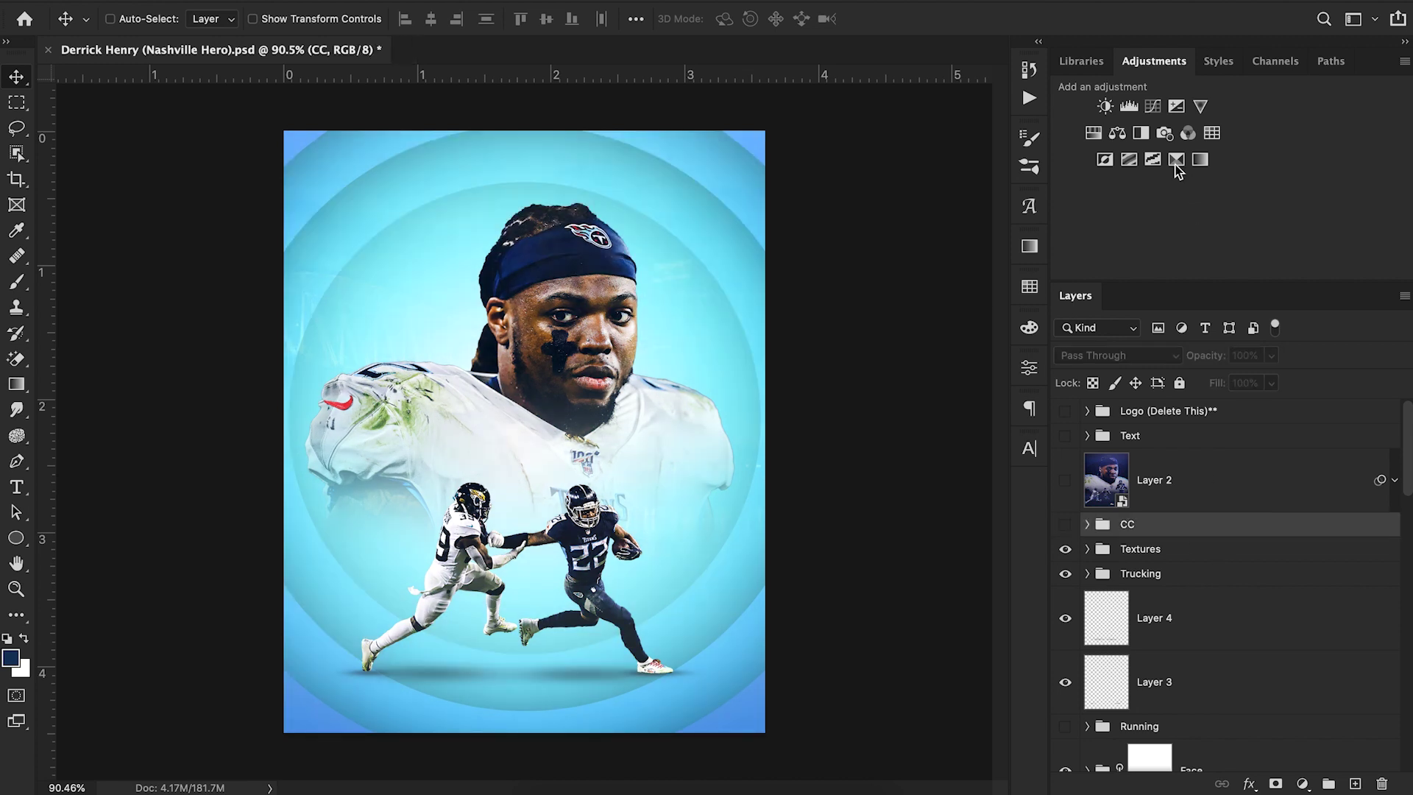
left_click(1127, 107)
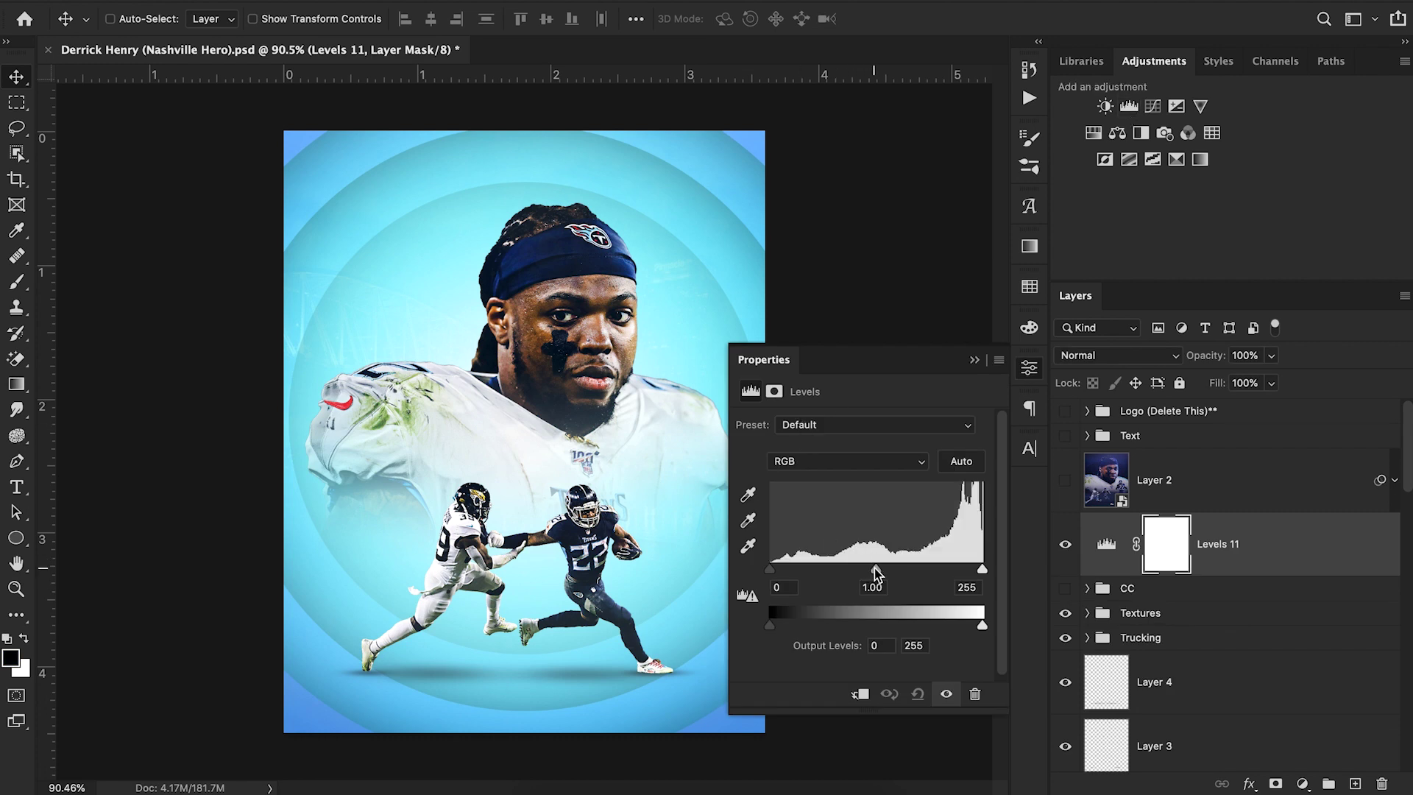
left_click_drag(892, 568, 885, 566)
left_click(975, 359)
Add a new text layer reading HENRY in the upper part of the poster
key("t")
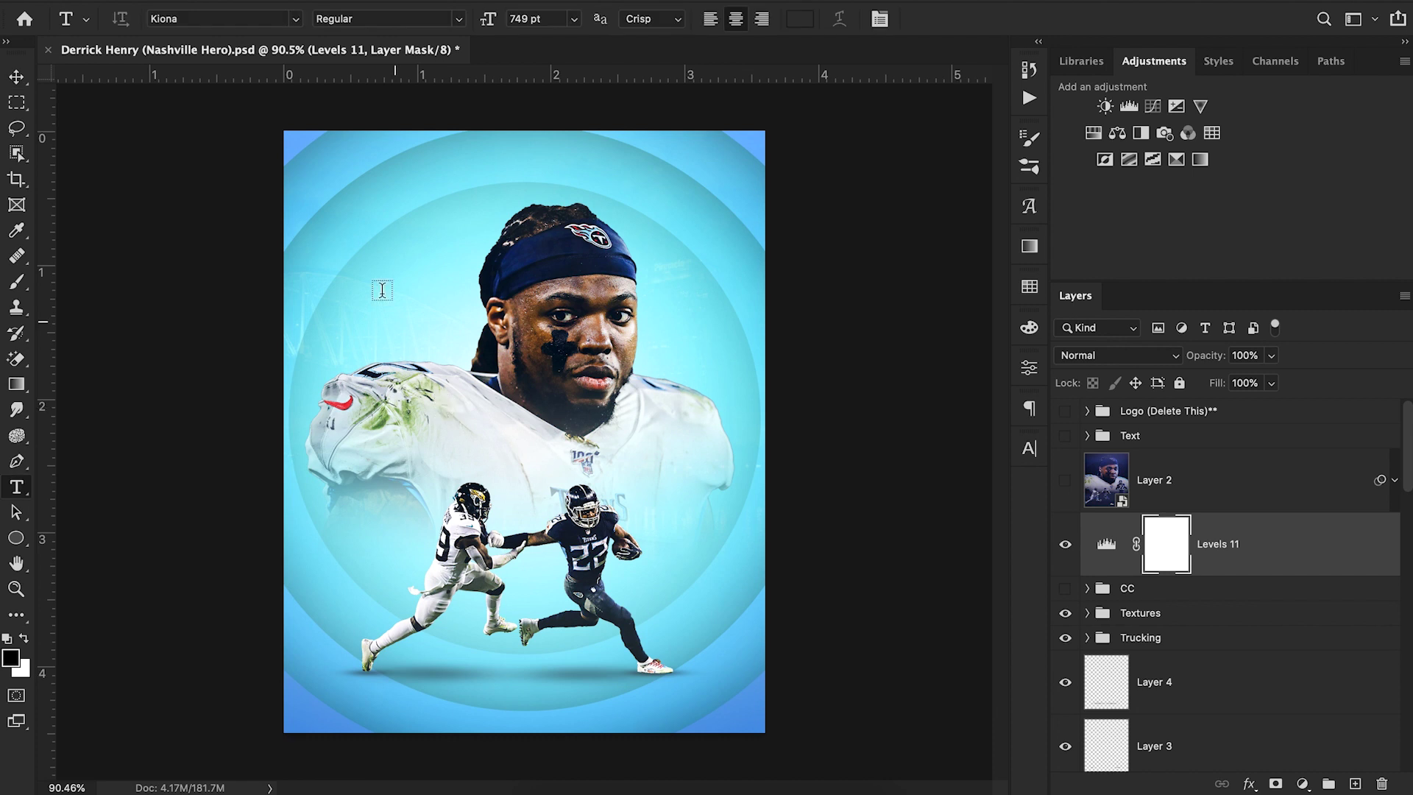
left_click(346, 275)
type("HENRY")
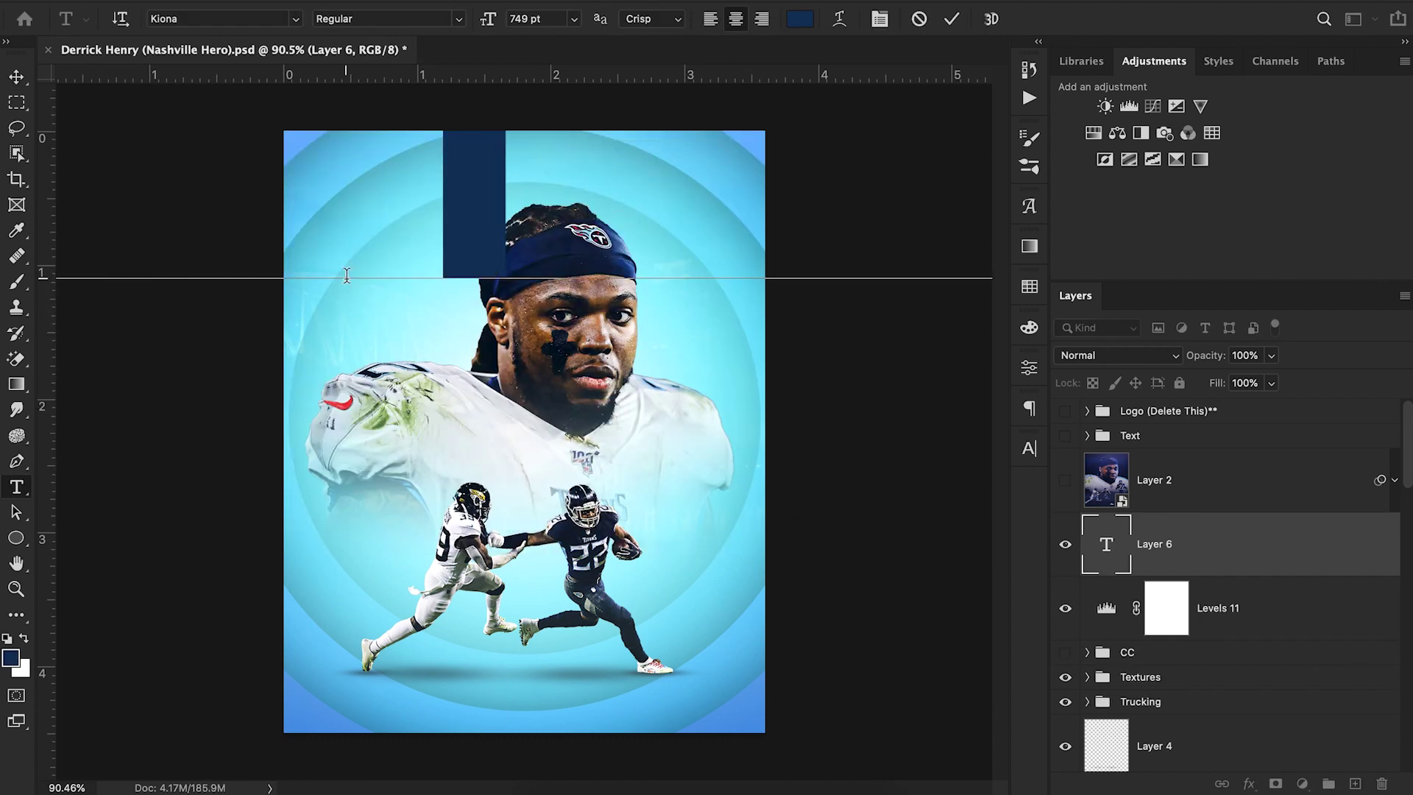
left_click(16, 76)
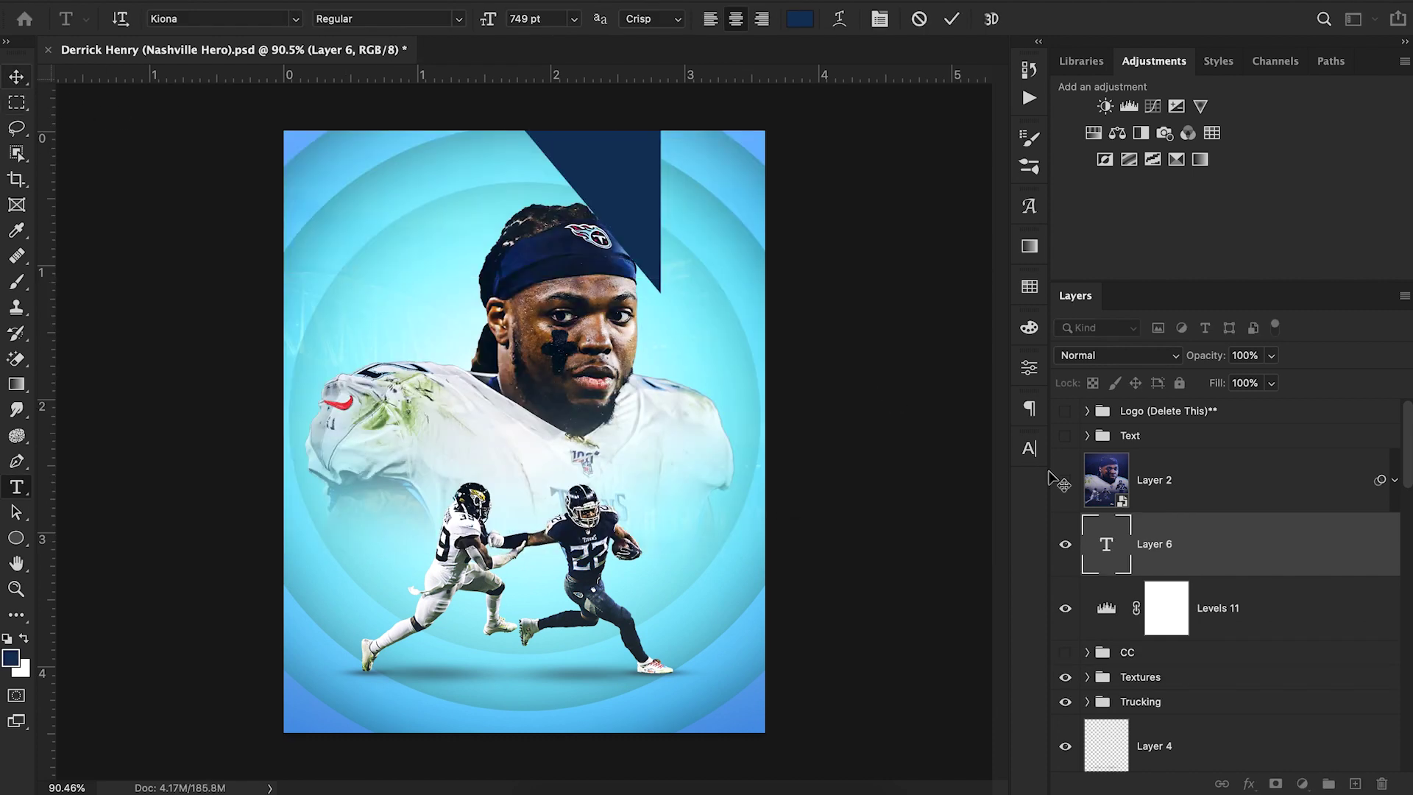
Change the HENRY text's font to Oxanium Bold
left_click(1029, 448)
left_click(881, 477)
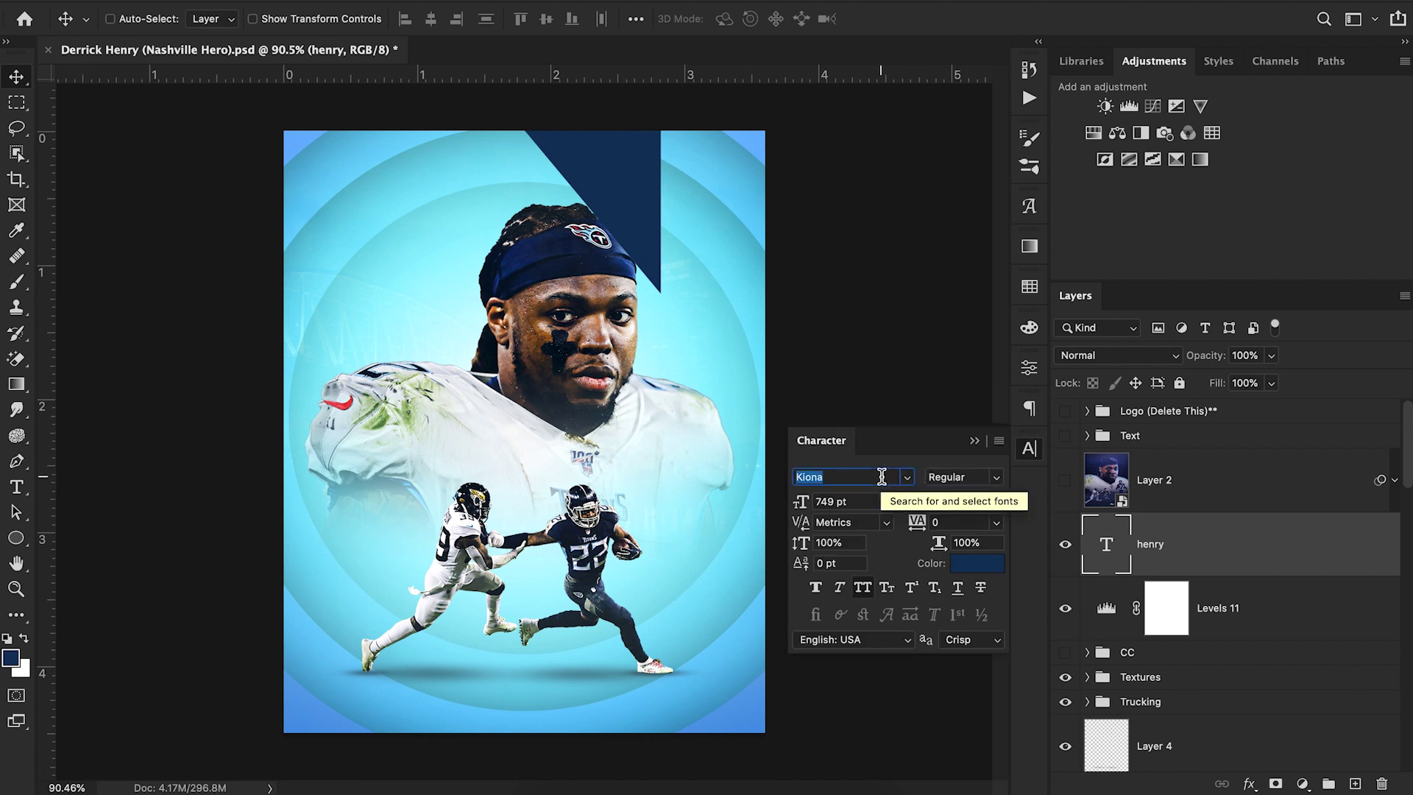
type("oxa")
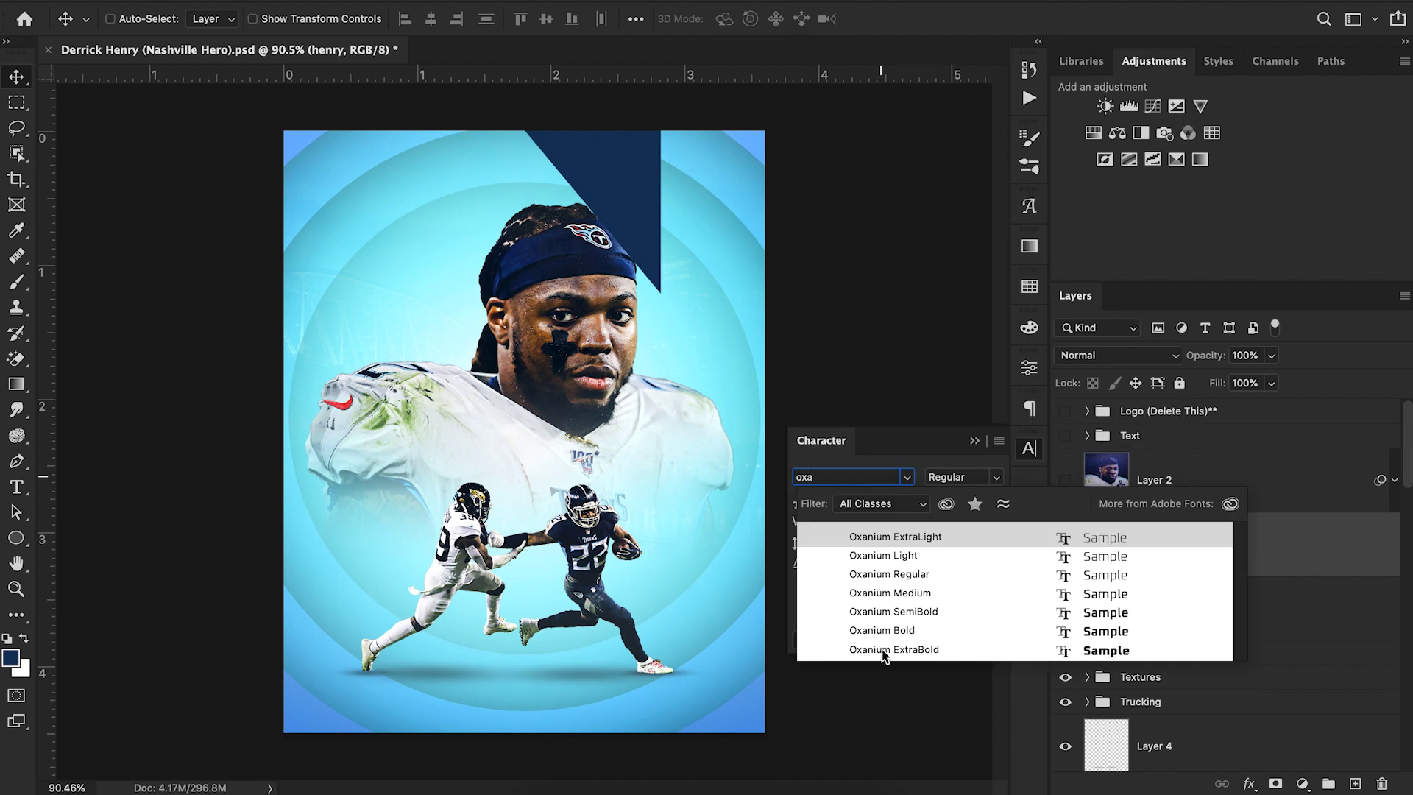
left_click(883, 651)
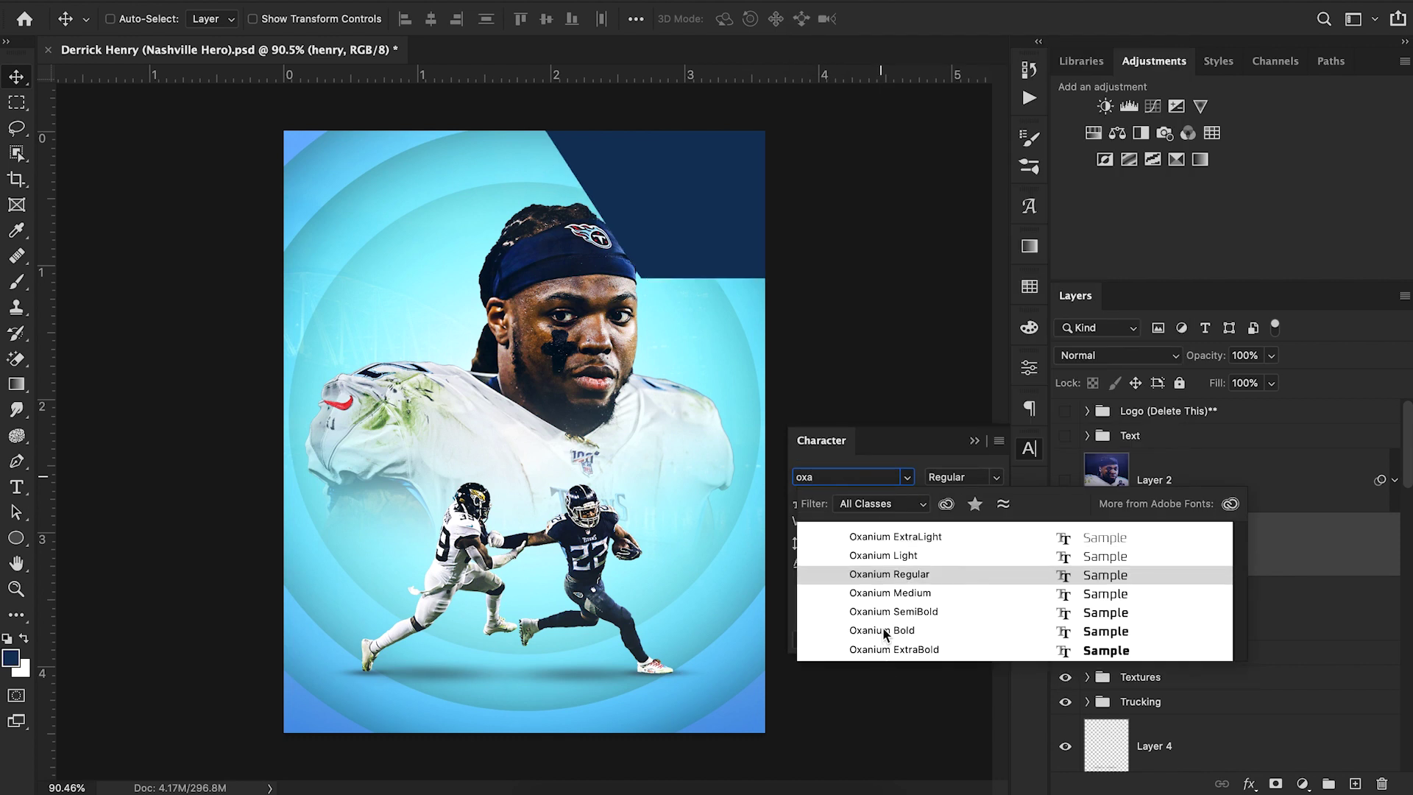
Reduce the HENRY text to 30 pt and move it above the player's jersey shoulder, beside the face
left_click(801, 502)
type("330")
key("Return")
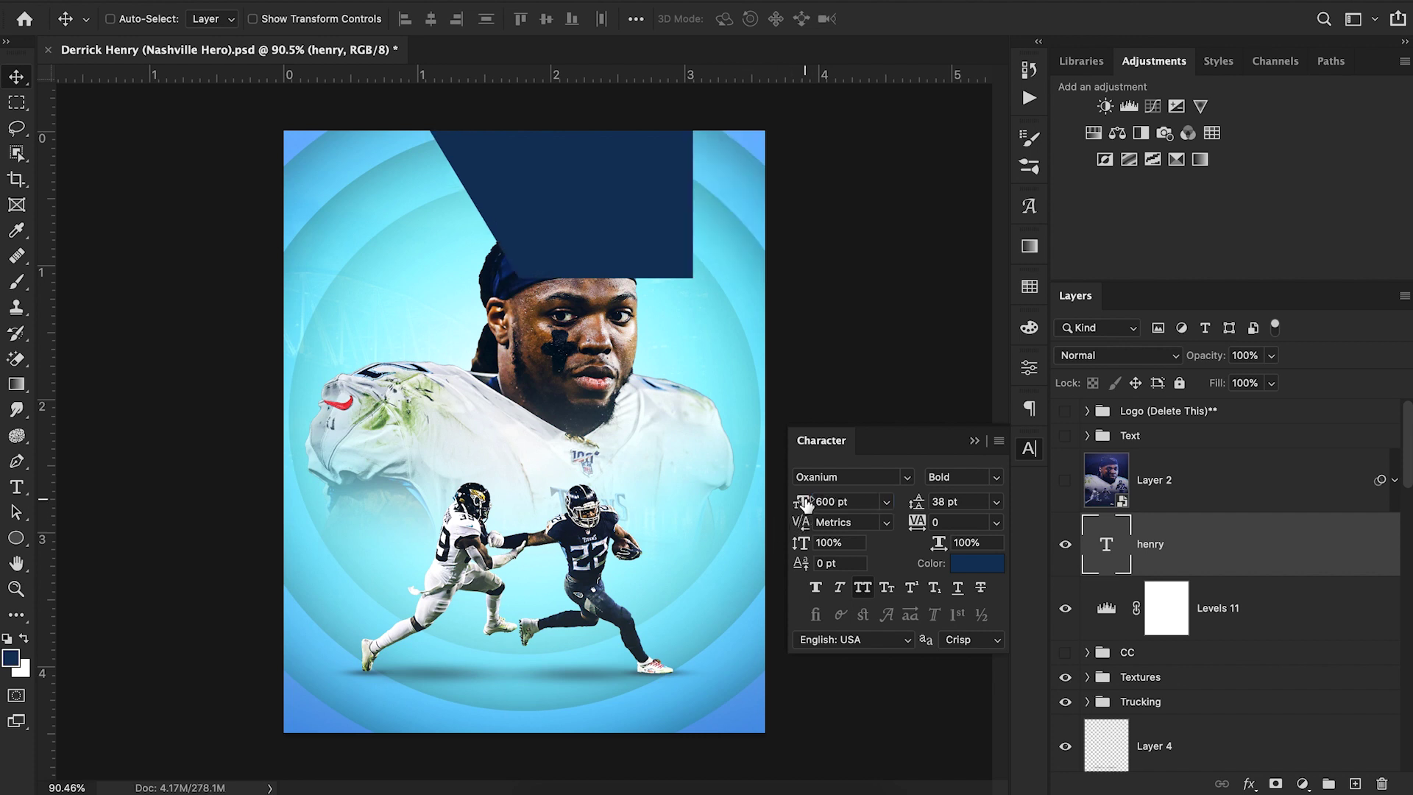
left_click(801, 502)
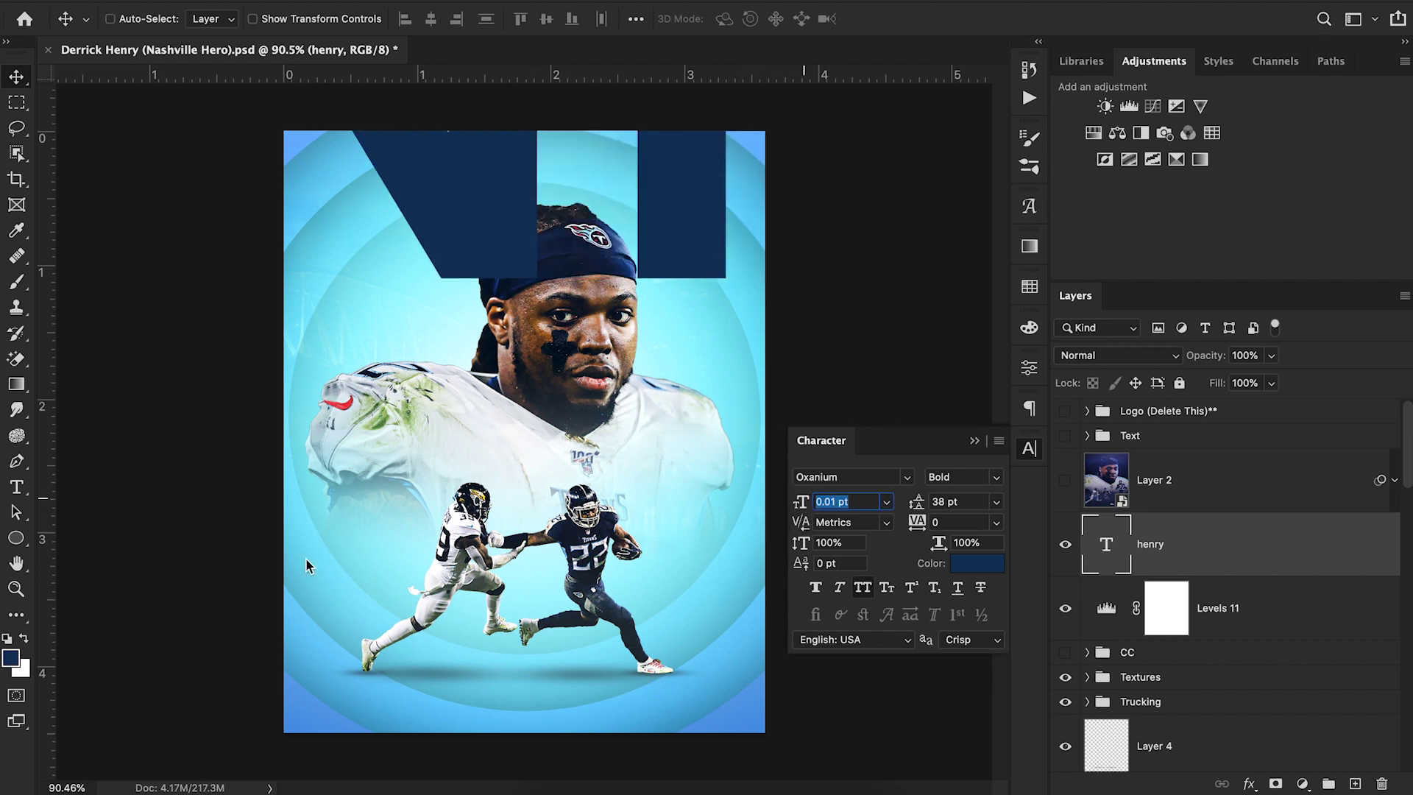
type("0")
key("Return")
left_click_drag(794, 513, 802, 508)
left_click_drag(392, 252, 462, 336)
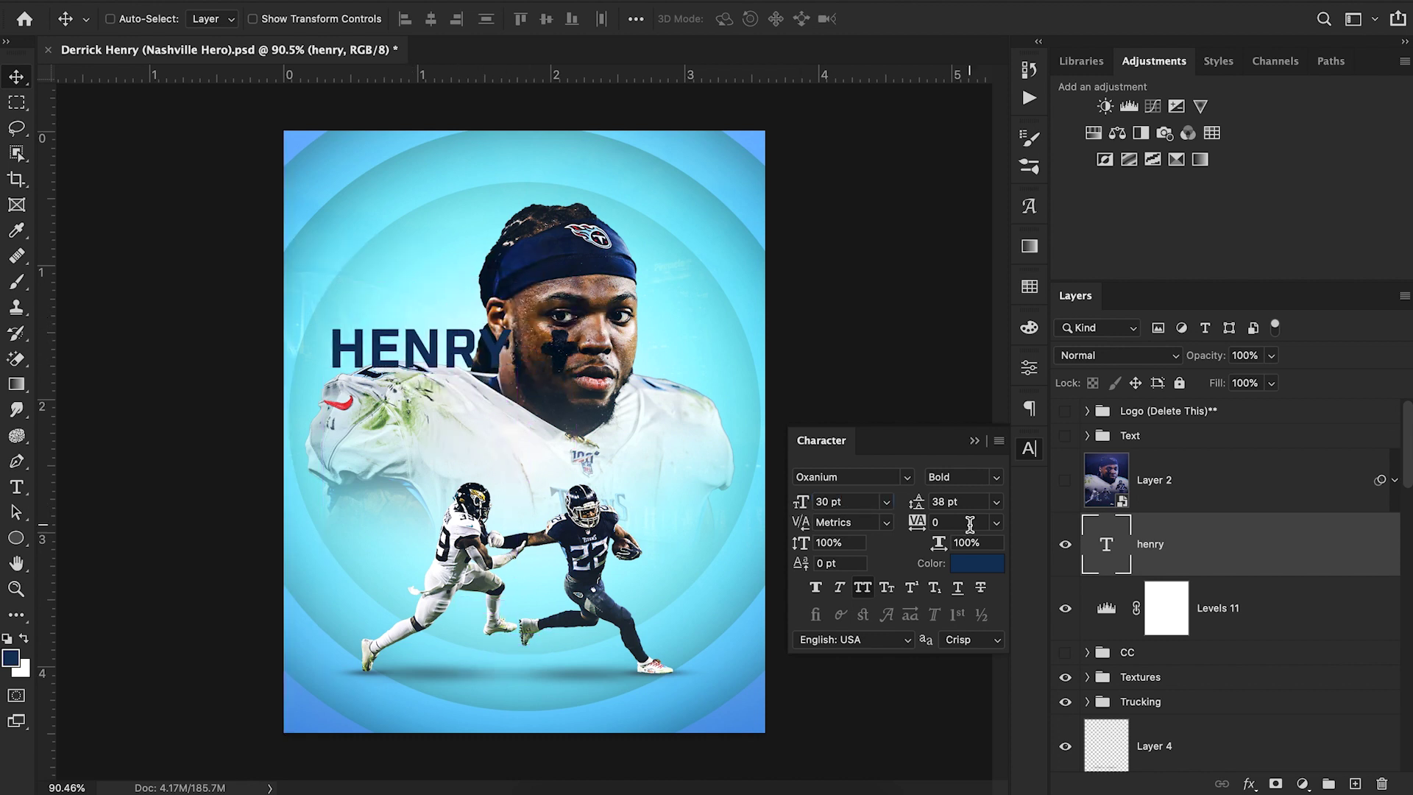
Recolor the HENRY text to white (ffffff) and nudge it slightly away from the face
left_click(977, 563)
left_click_drag(932, 482, 755, 308)
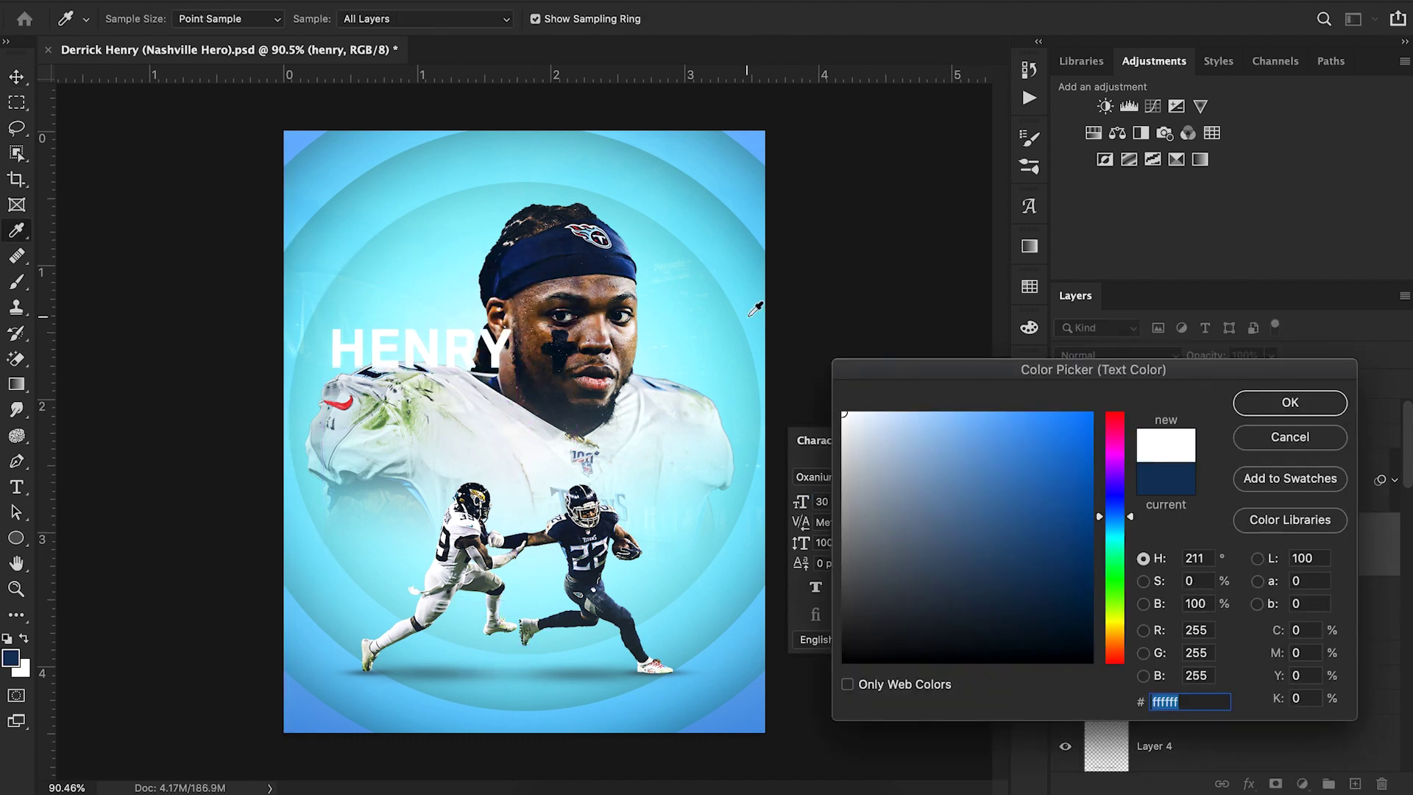
left_click(1289, 403)
mouse_move(549, 345)
left_mouse_down()
mouse_move(684, 441)
mouse_move(684, 460)
mouse_move(526, 356)
mouse_move(518, 342)
mouse_move(532, 343)
left_mouse_up()
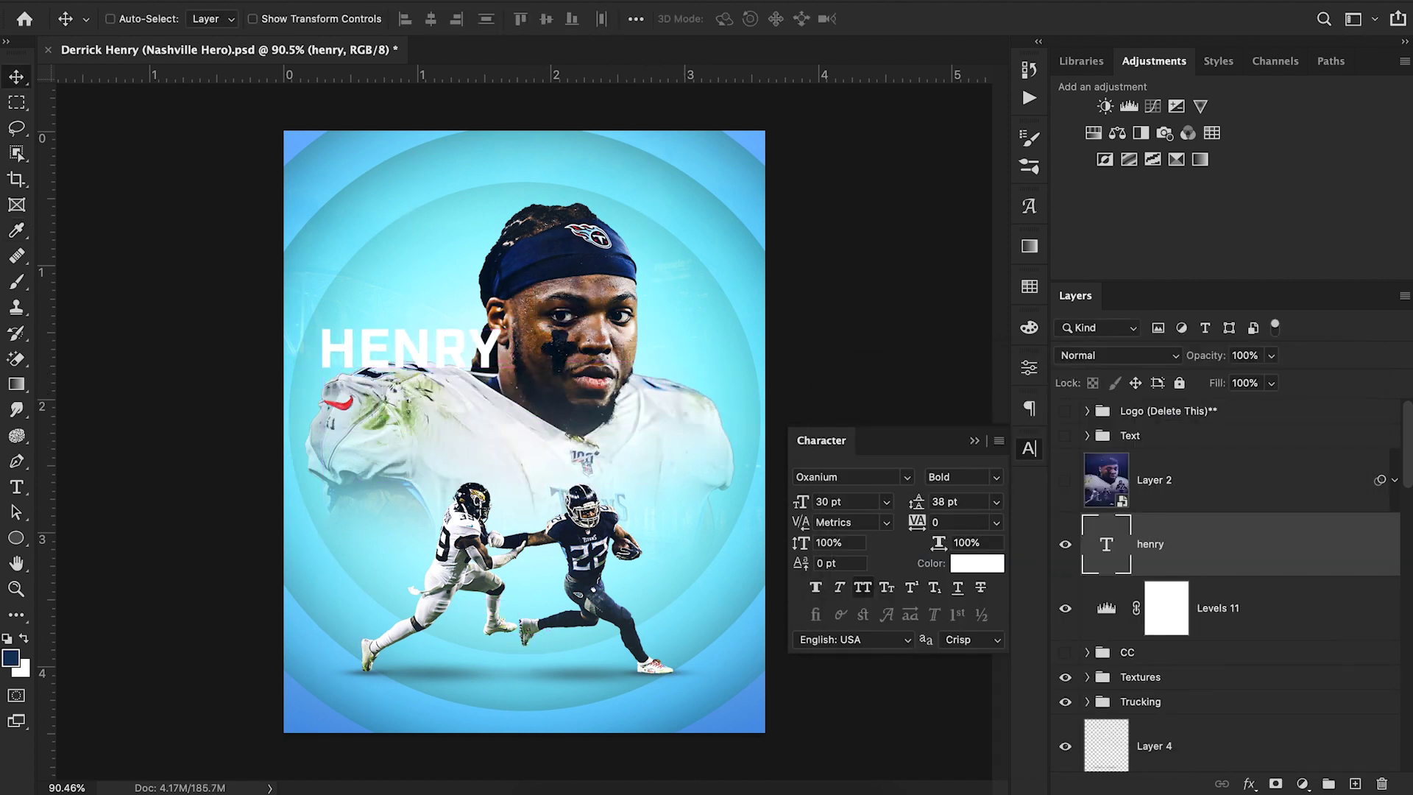
Rotate the HENRY text to -90° so it reads upward
key("ctrl+t")
left_click_drag(515, 387, 451, 211)
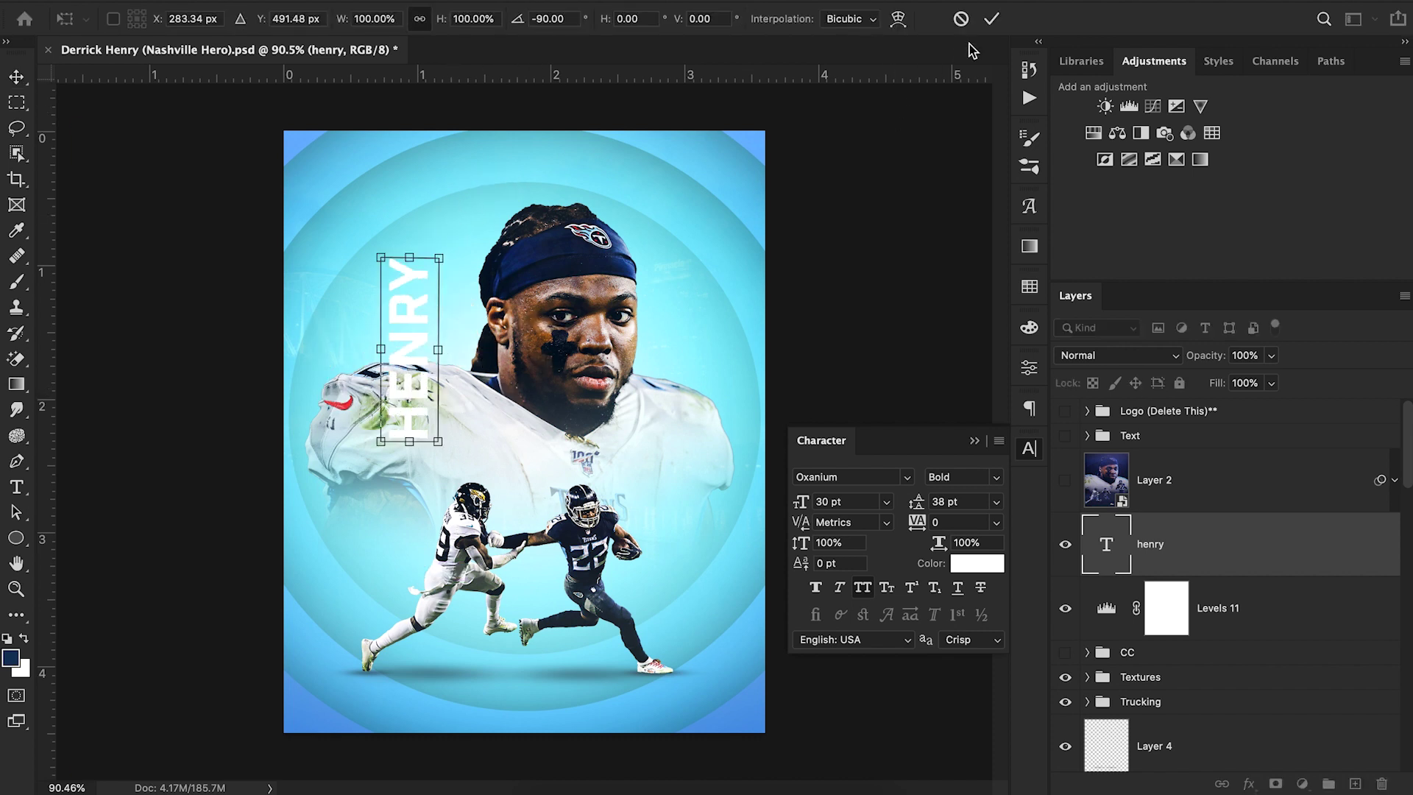
left_click(991, 18)
Enlarge HENRY to 88 pt along the poster's left side and move its layer below Layer 3
mouse_move(808, 507)
left_mouse_down()
mouse_move(874, 504)
mouse_move(786, 507)
left_mouse_up()
left_click_drag(515, 398, 535, 460)
left_click_drag(1192, 568, 1178, 741)
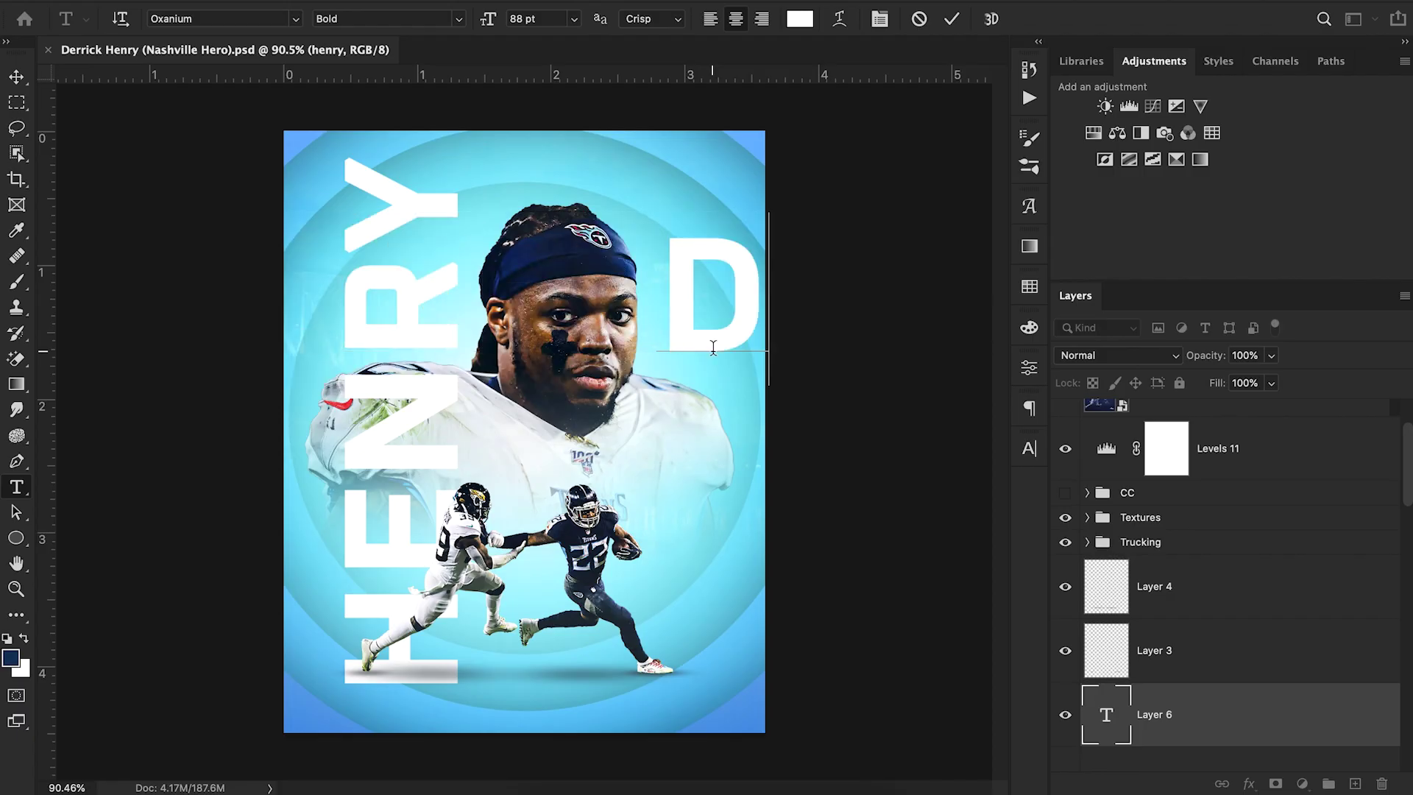
Enter DERRICK as a separate text layer below Layer 3
type("E")
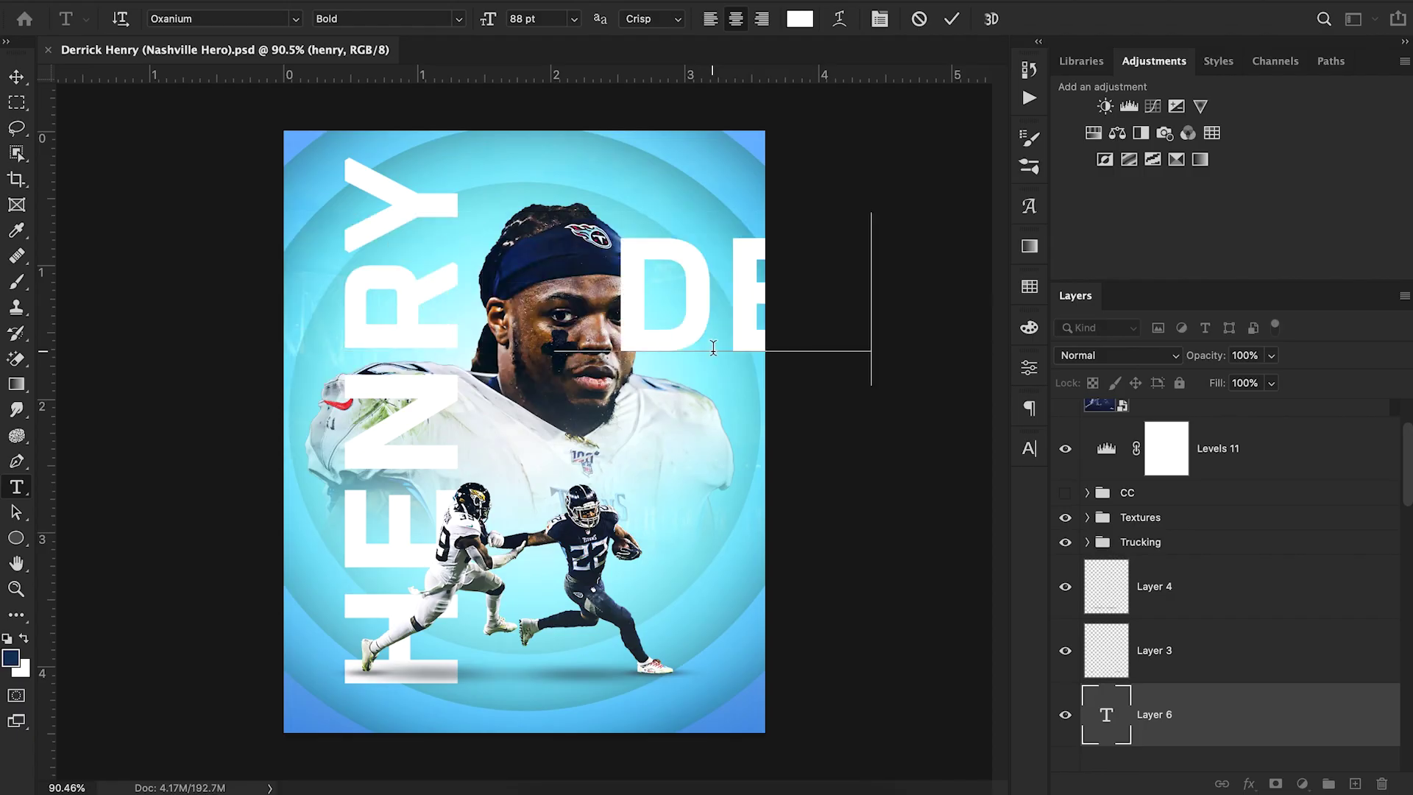
type("RR")
left_click(16, 77)
Set the DERRICK text to 12 pt and move it across the R of HENRY
left_click(1028, 449)
double_click(827, 501)
type("12")
key("Return")
left_click_drag(740, 346, 408, 320)
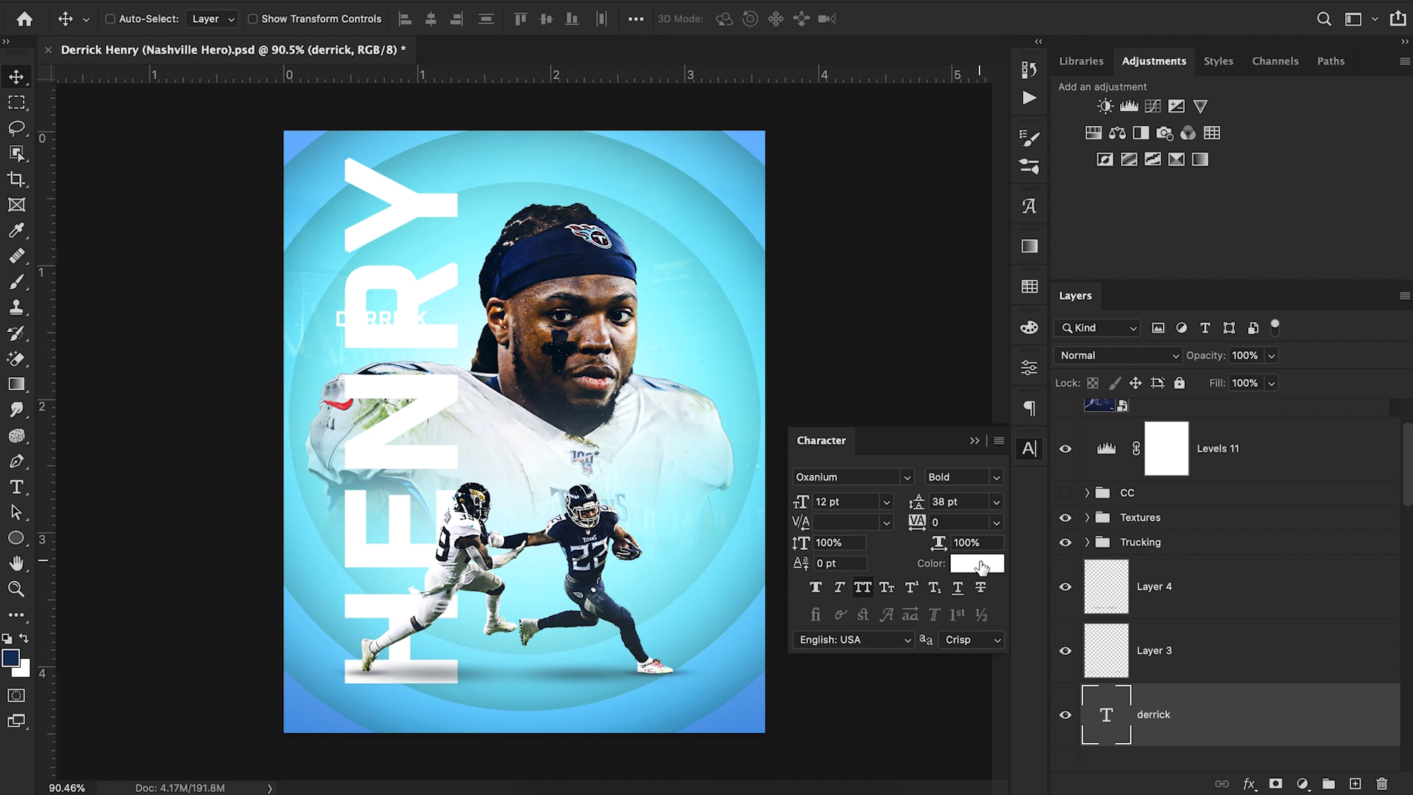
Recolor the DERRICK text to a bright red
left_click(982, 563)
left_click(1053, 444)
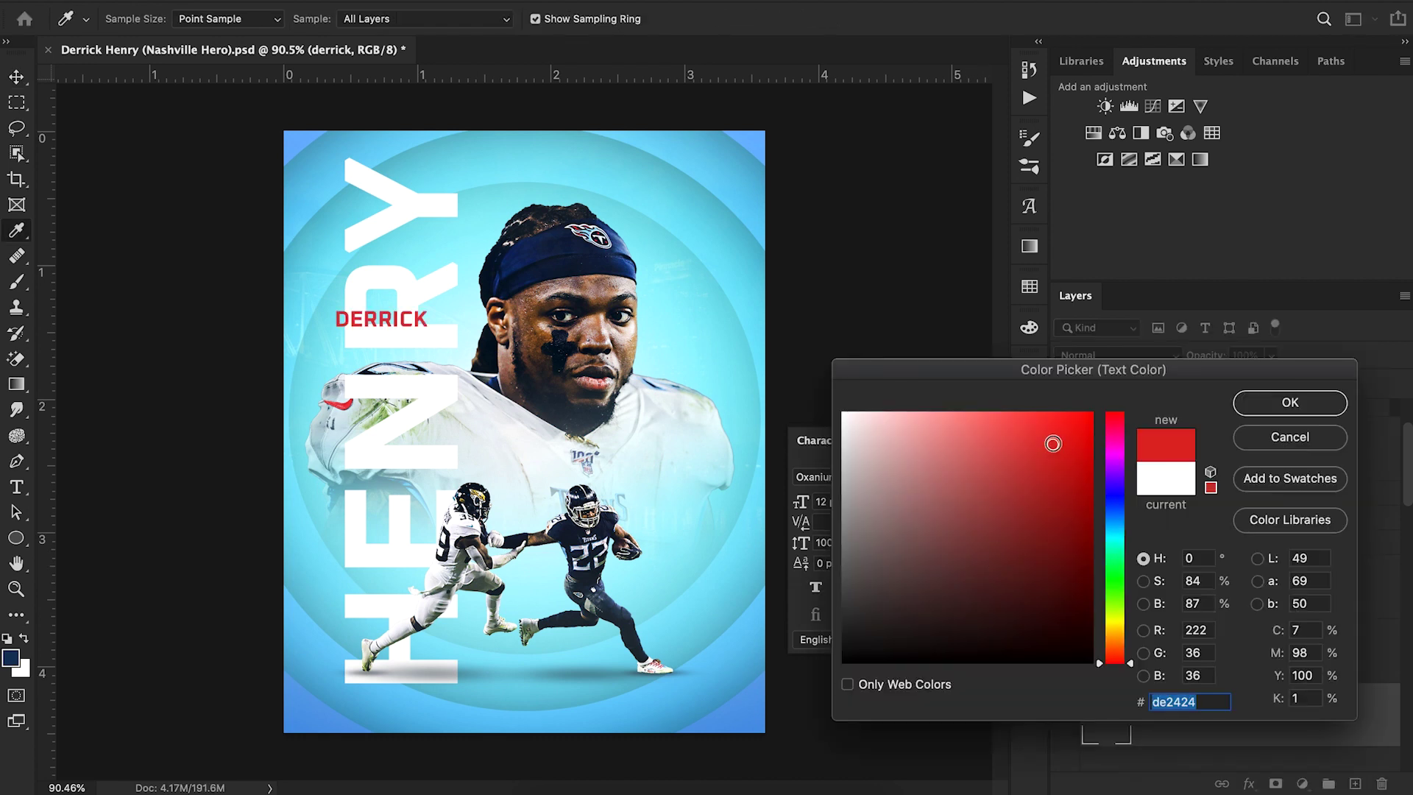
left_click(1054, 459)
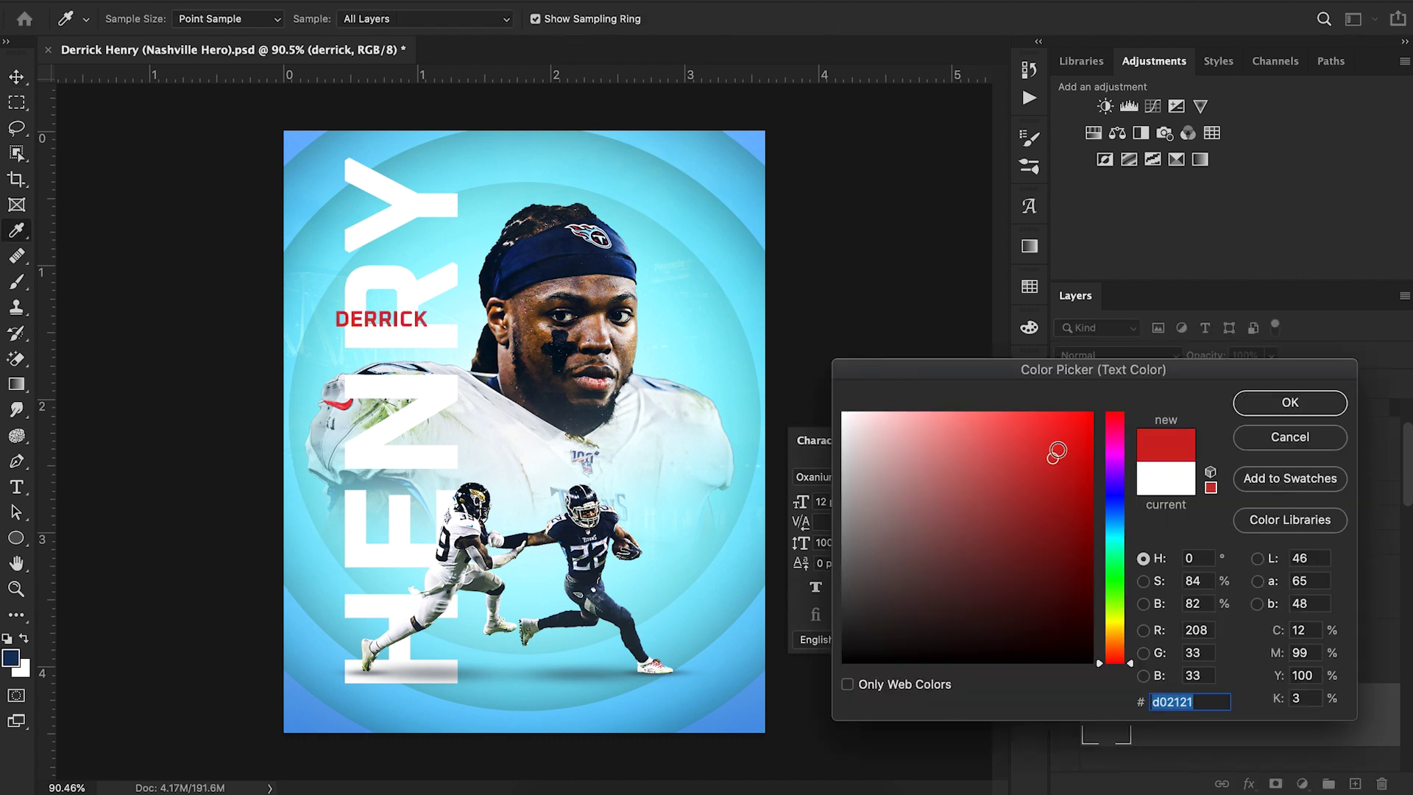
left_click(1070, 441)
left_click(1255, 410)
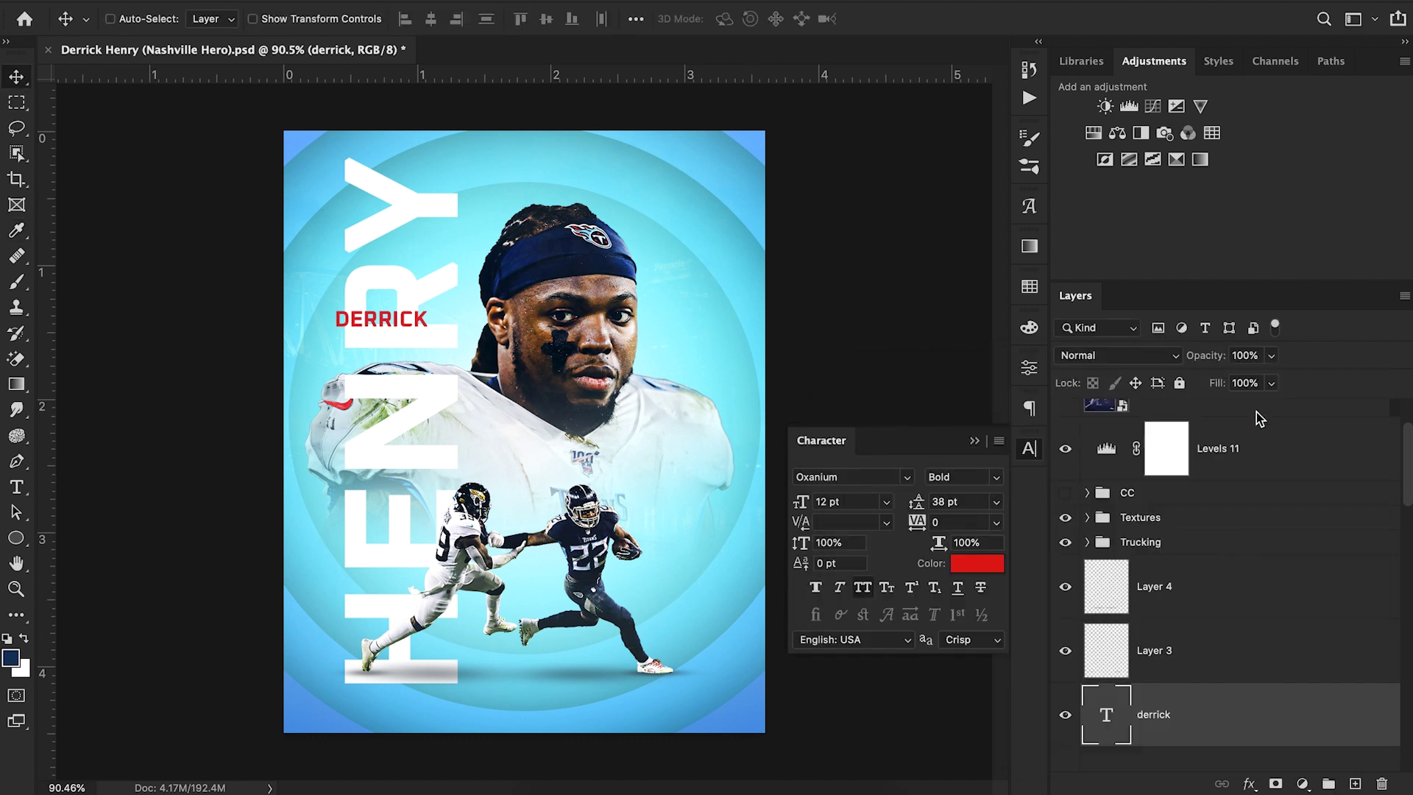
Rotate the DERRICK text to -90° to match HENRY
key("ctrl+t")
left_click_drag(477, 320, 378, 165)
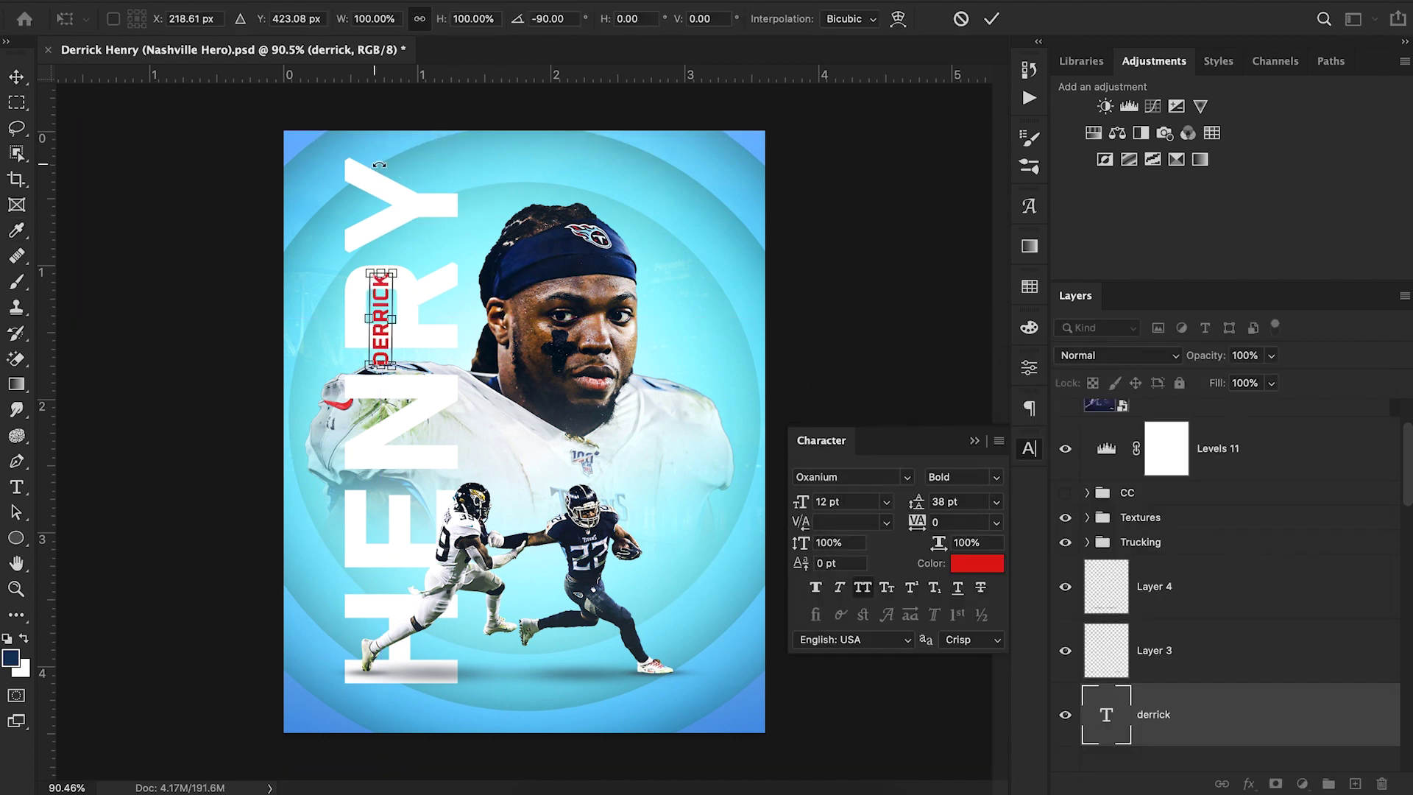
left_click(990, 20)
Place DERRICK vertically along the outer edge of HENRY and widen its tracking to 1200
left_click_drag(497, 368, 438, 664)
left_click_drag(917, 525, 976, 521)
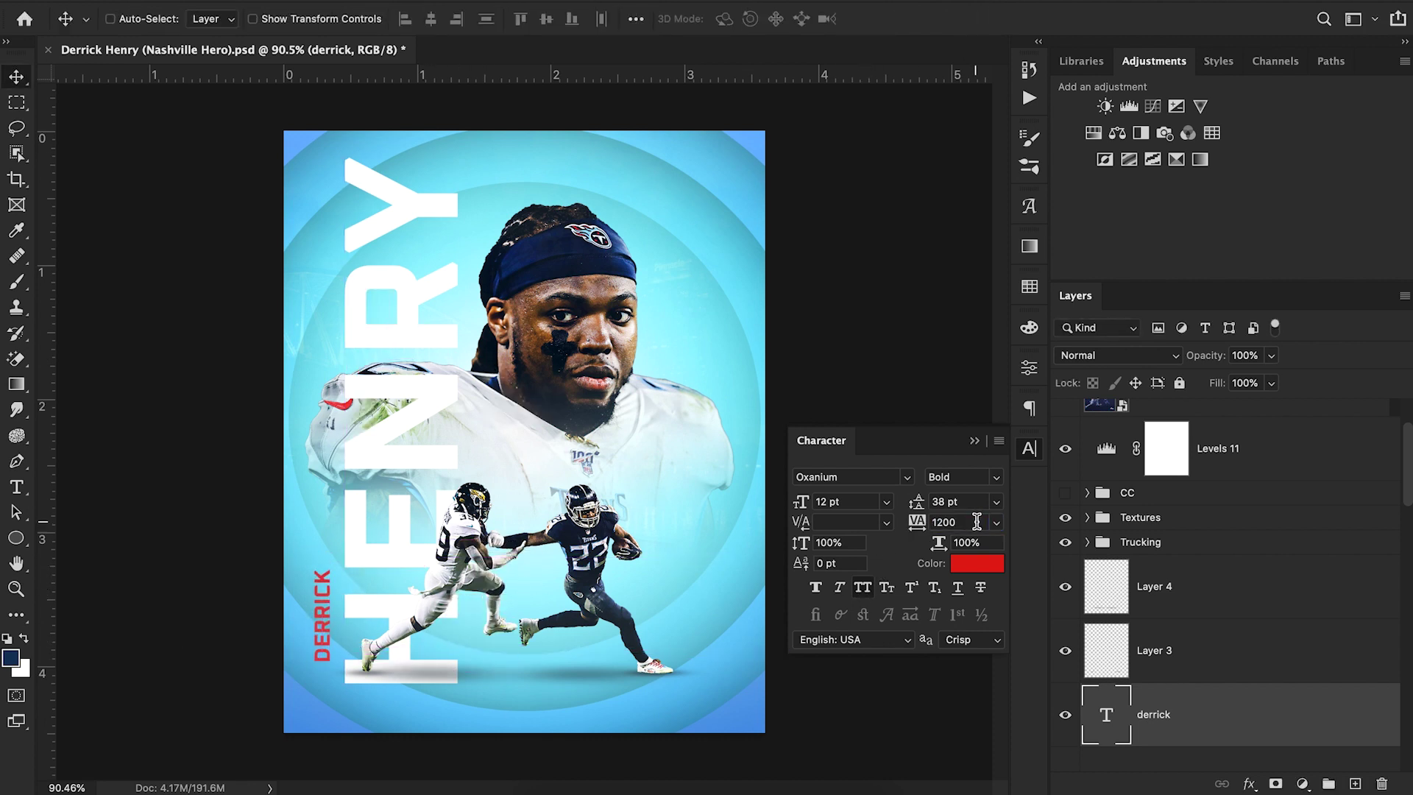
left_click_drag(379, 603, 401, 444)
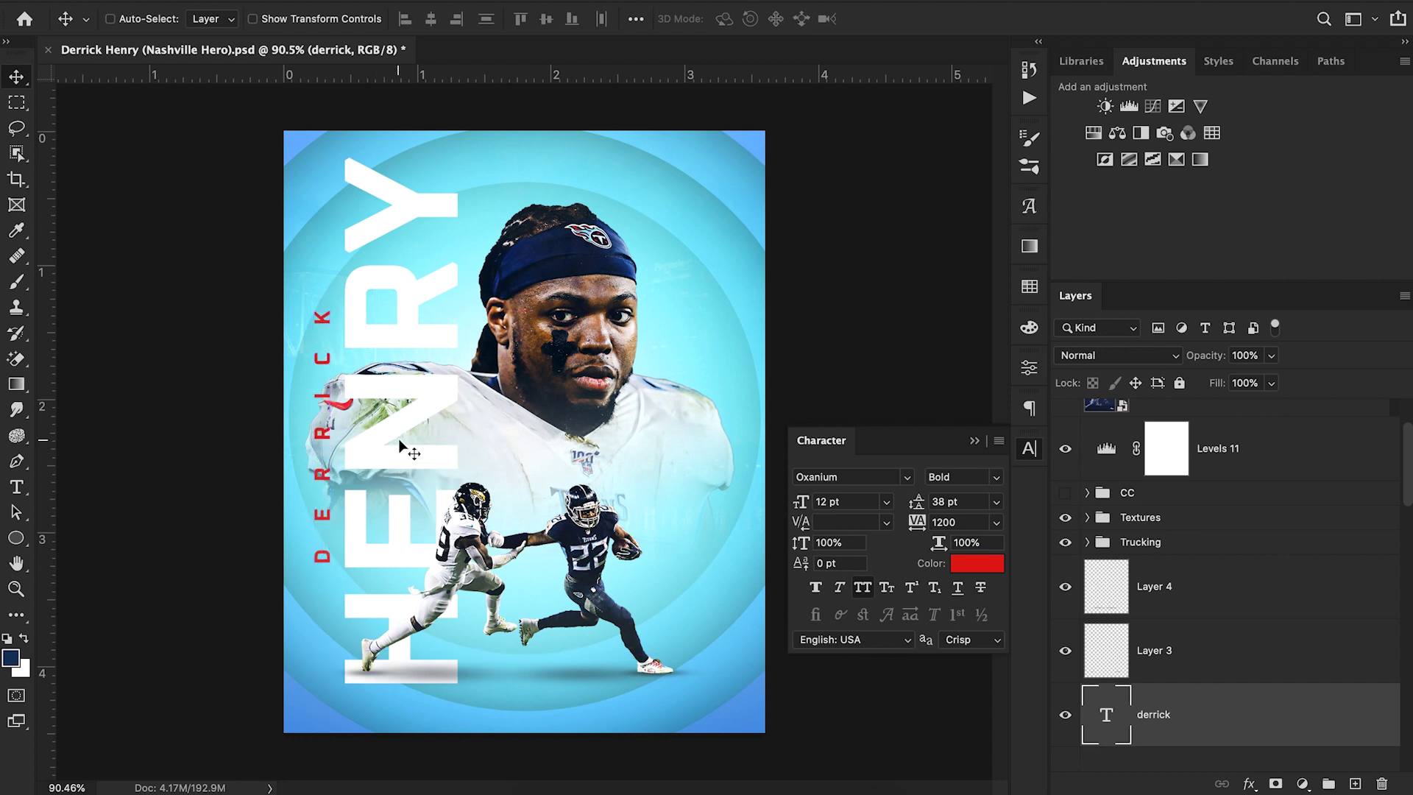
Change the DERRICK text color to white (ffffff)
left_click(997, 569)
type("ffffff")
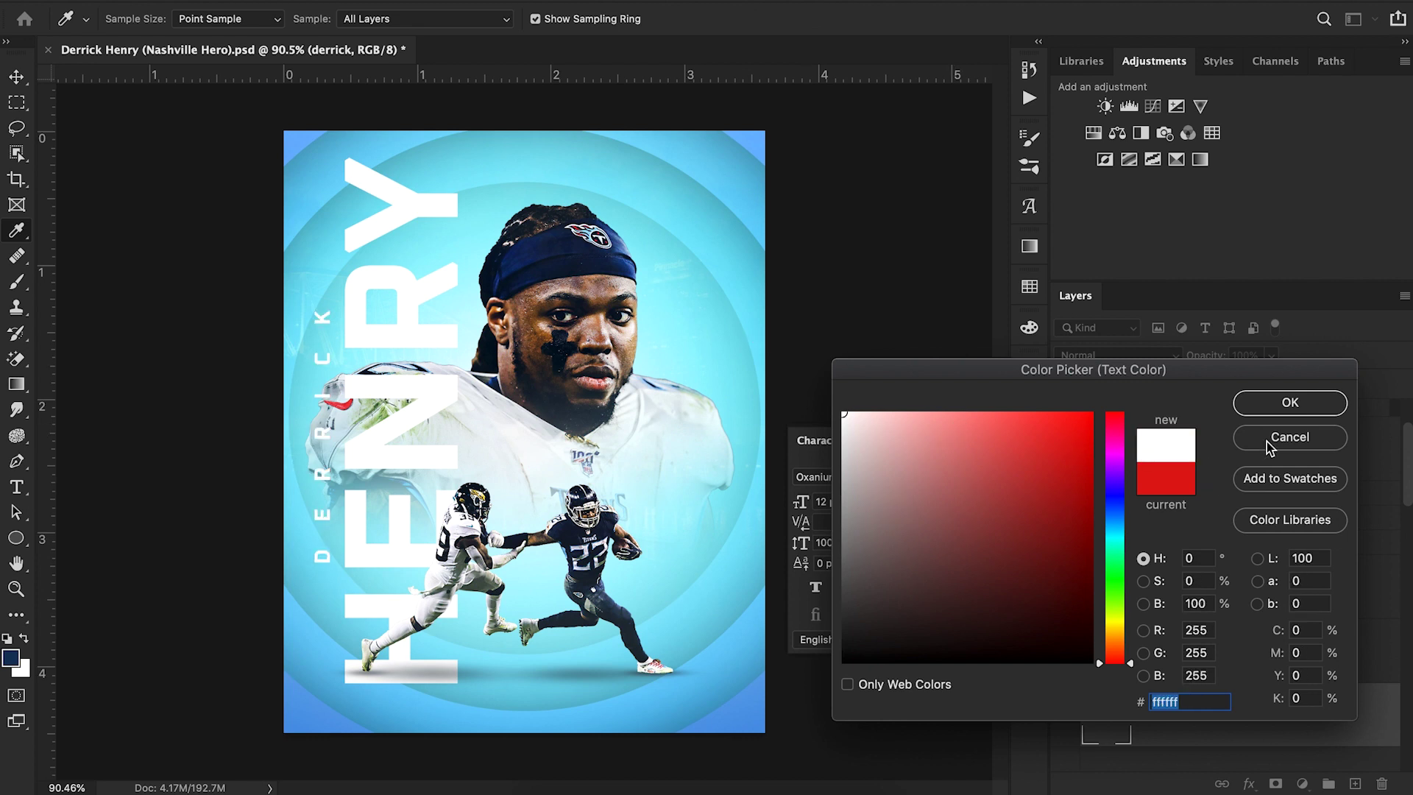
left_click(1282, 402)
Reduce DERRICK to 9 pt and widen its tracking to 2120, keeping it centered alongside HENRY
left_click_drag(806, 502, 793, 502)
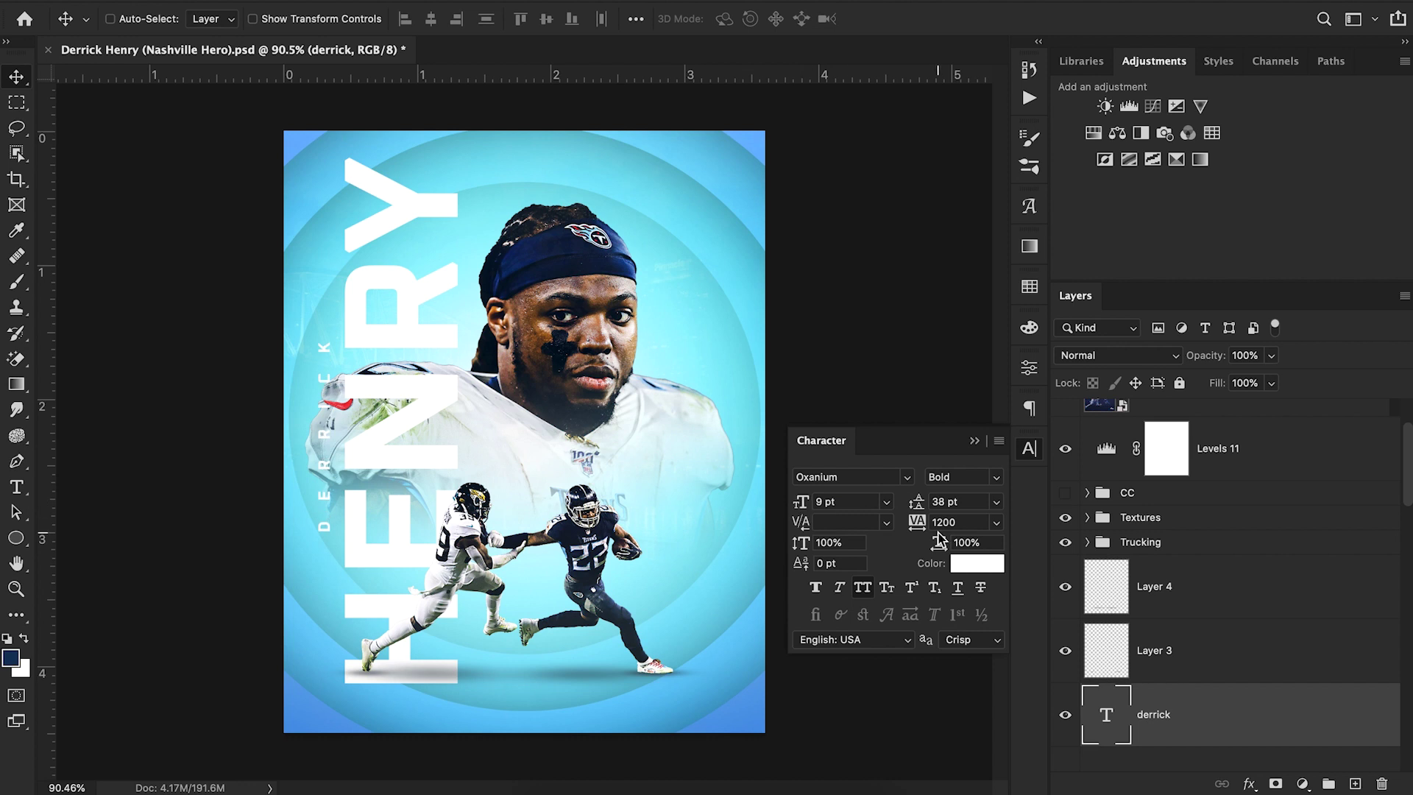
left_click_drag(916, 523, 960, 520)
left_click_drag(631, 424, 631, 417)
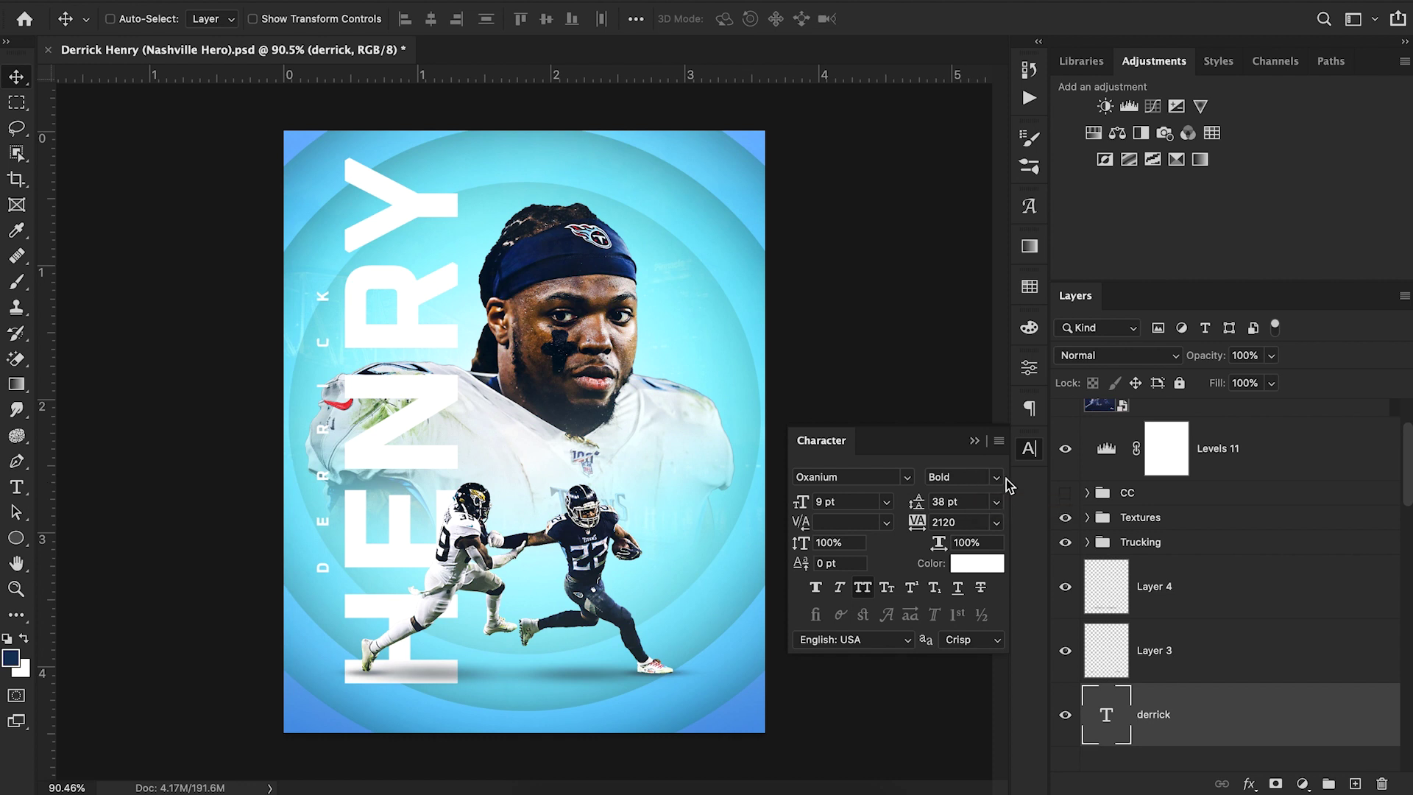
left_click(974, 440)
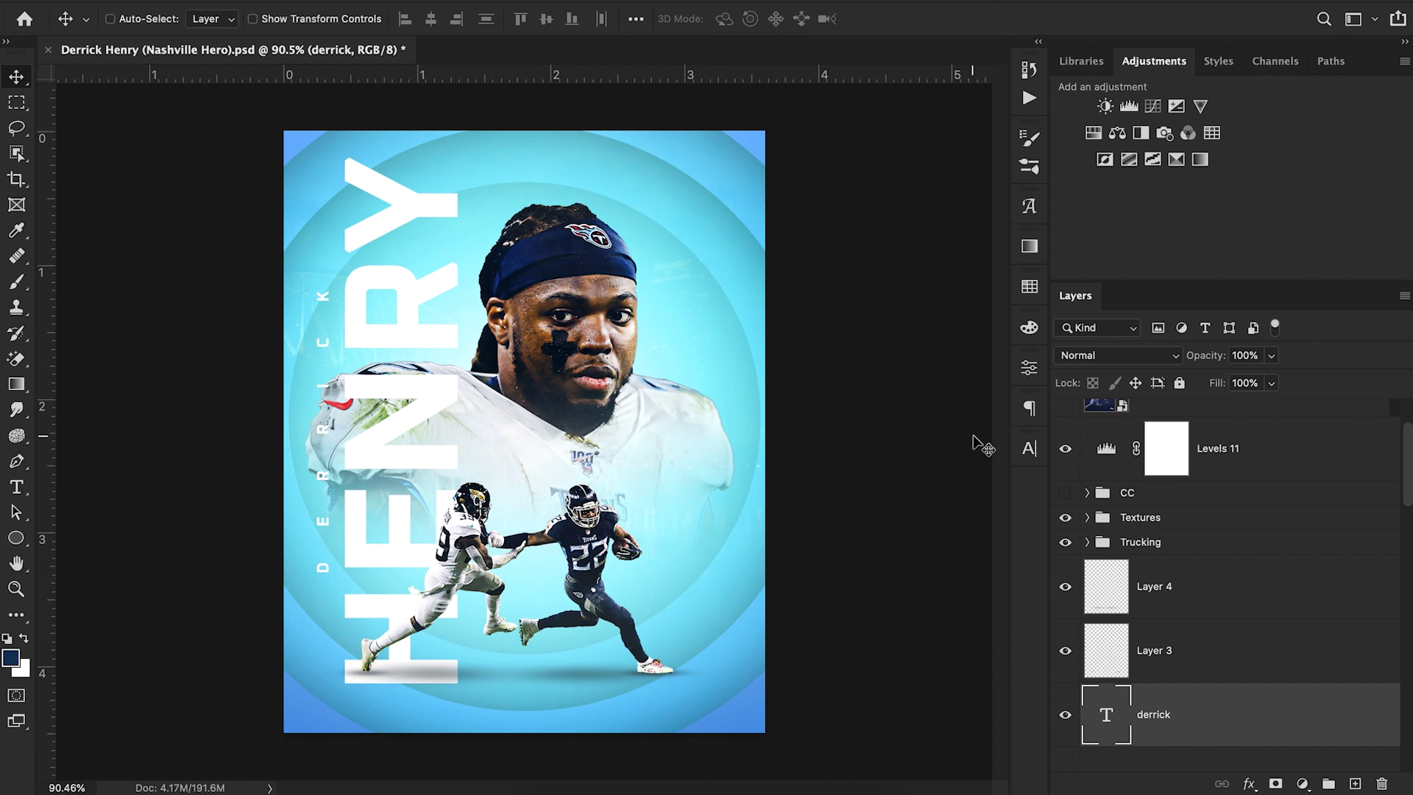
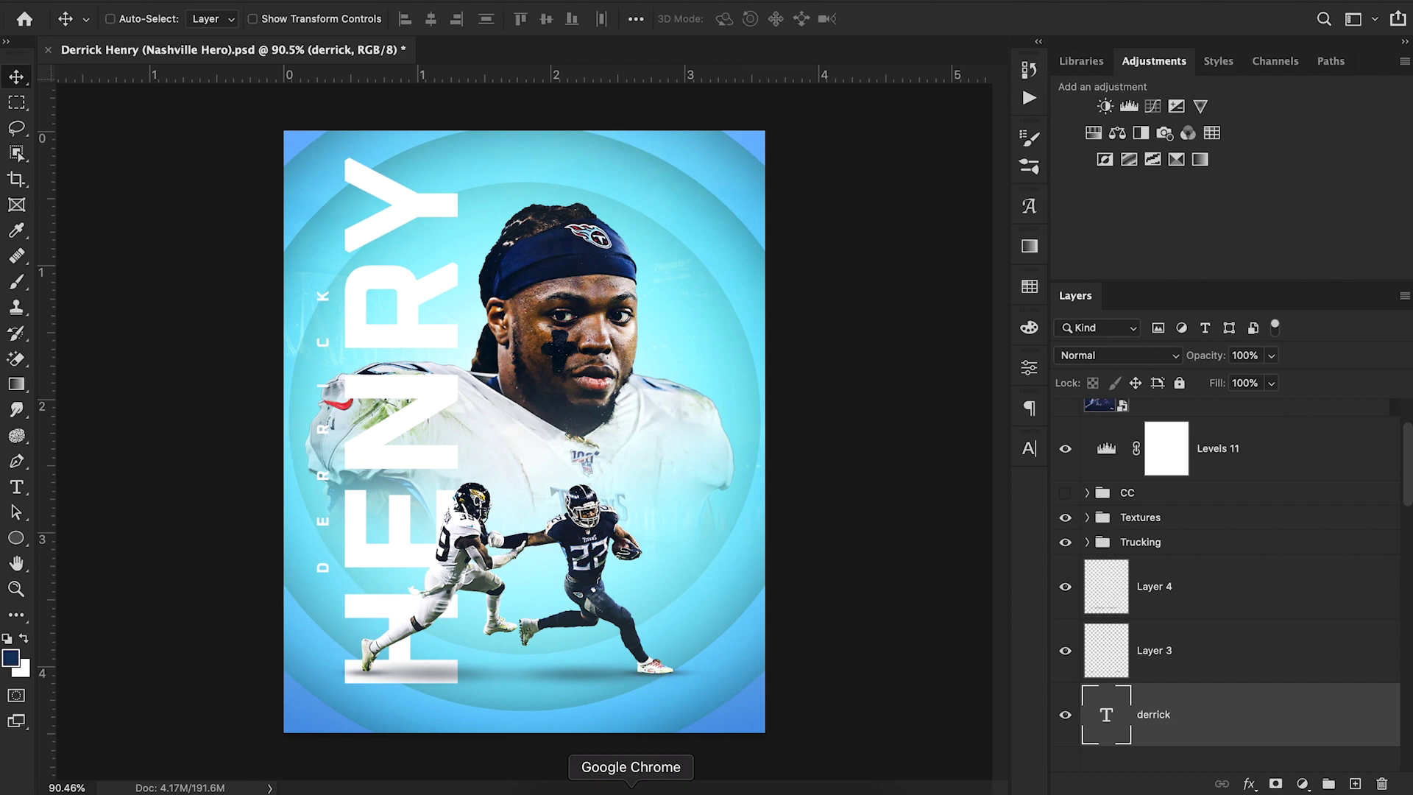
Switch to Google Chrome and search Google Images for "tennessee state flag" in a new tab
left_click(630, 789)
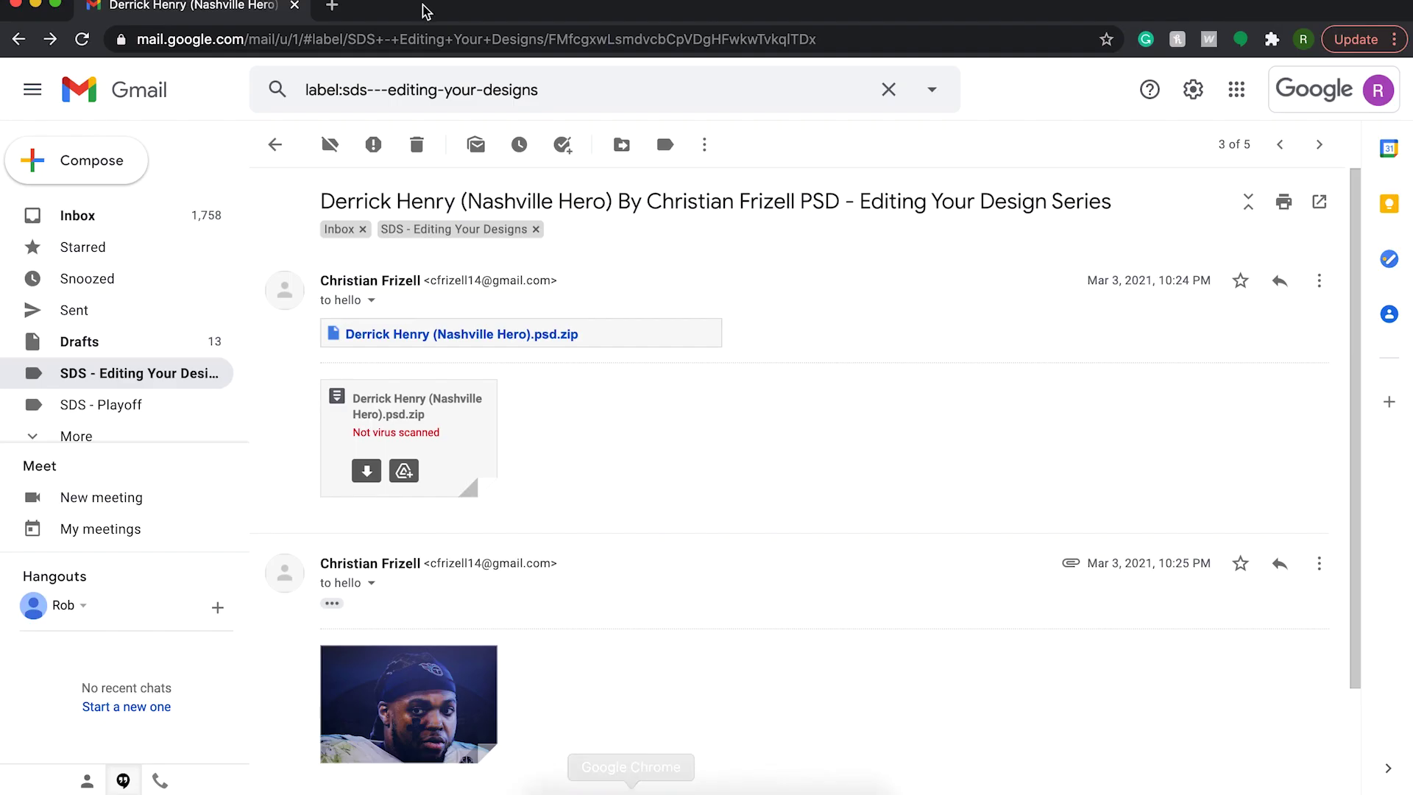
left_click(330, 8)
type("tenne")
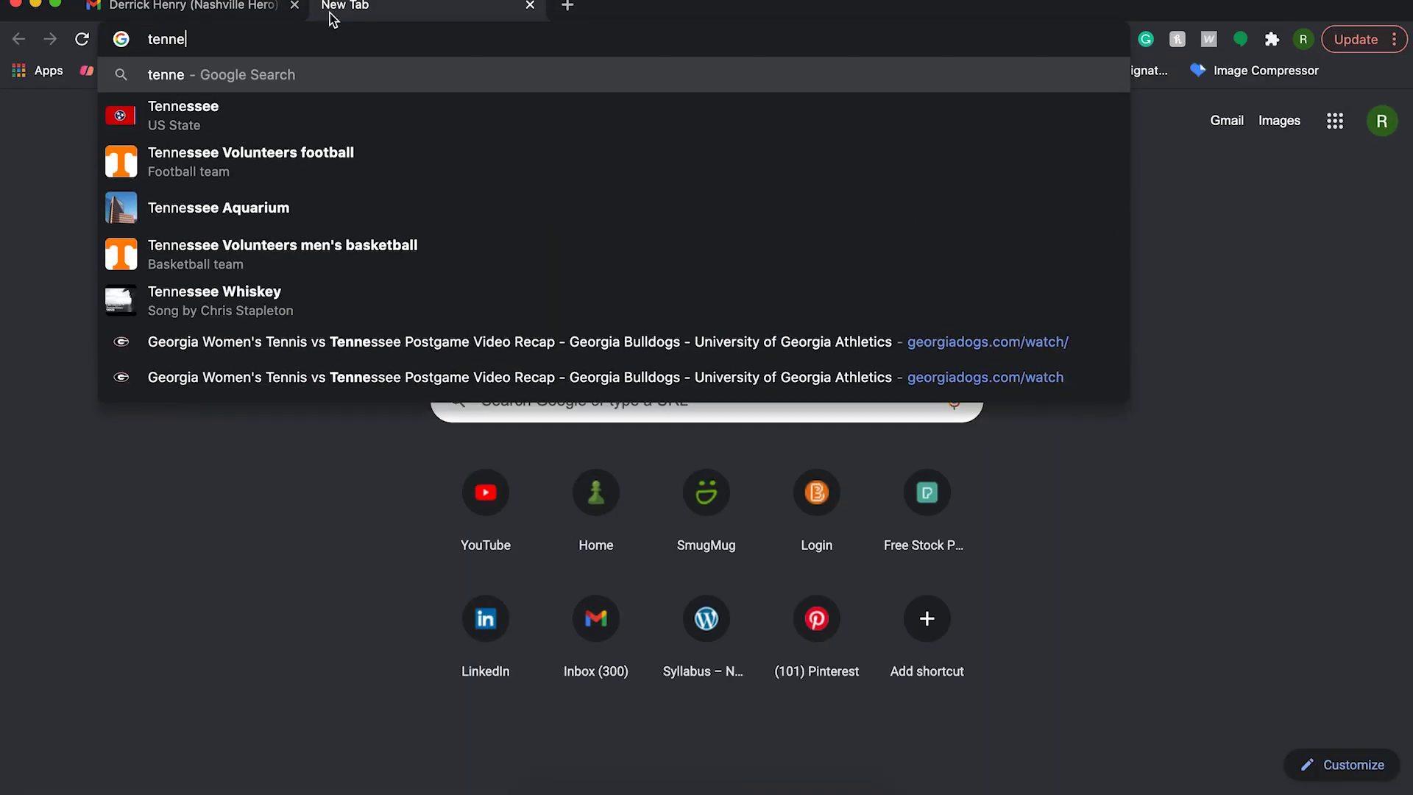
type("ssee state flag")
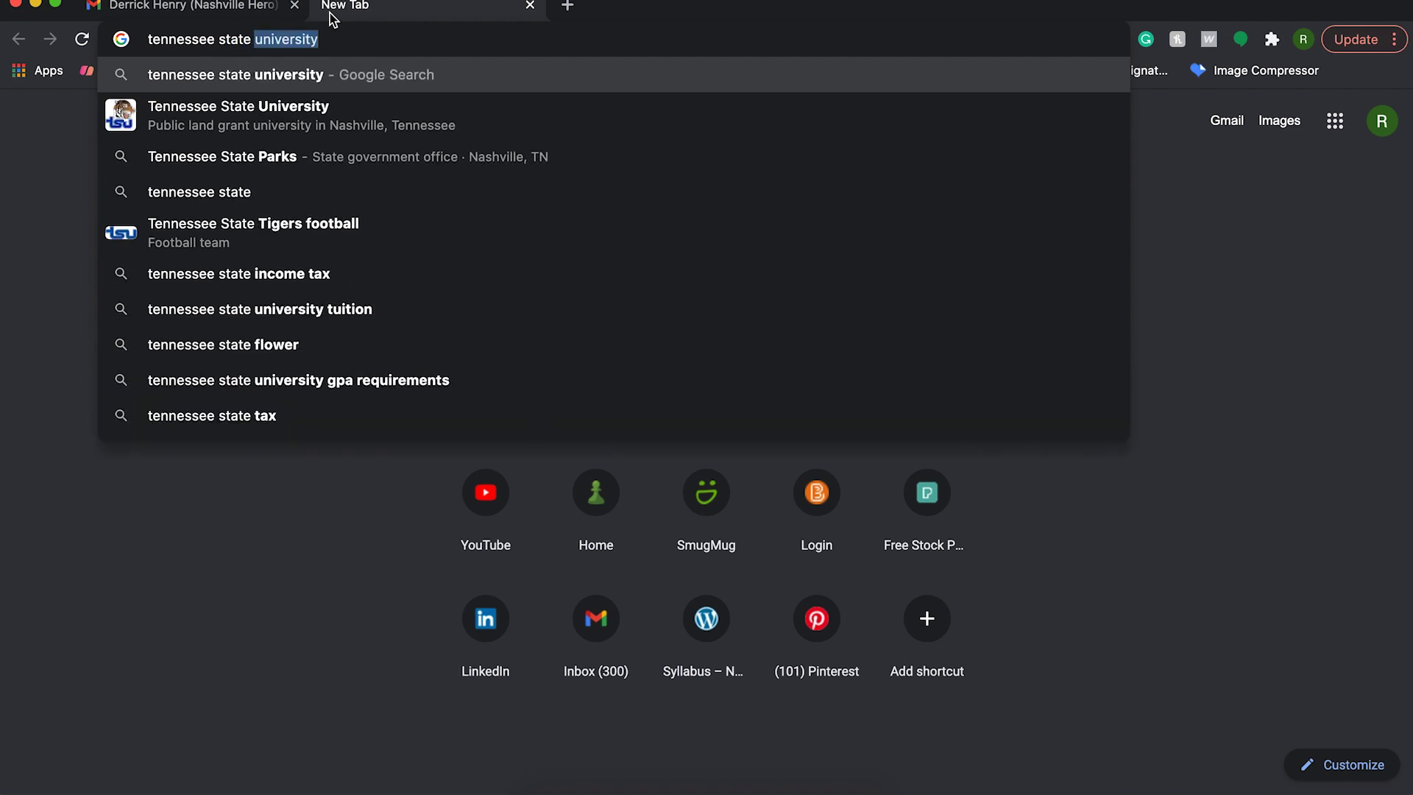
key("Return")
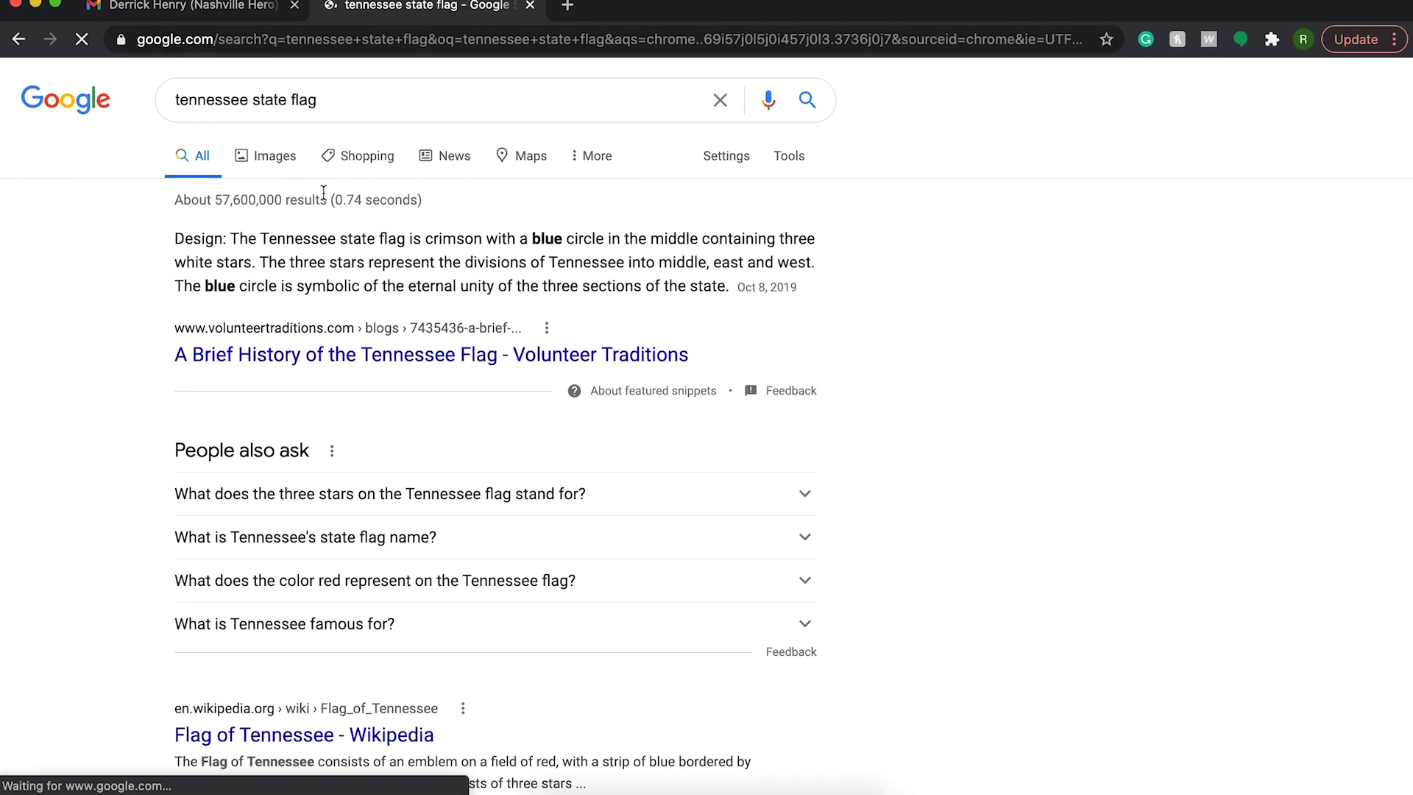
left_click(281, 153)
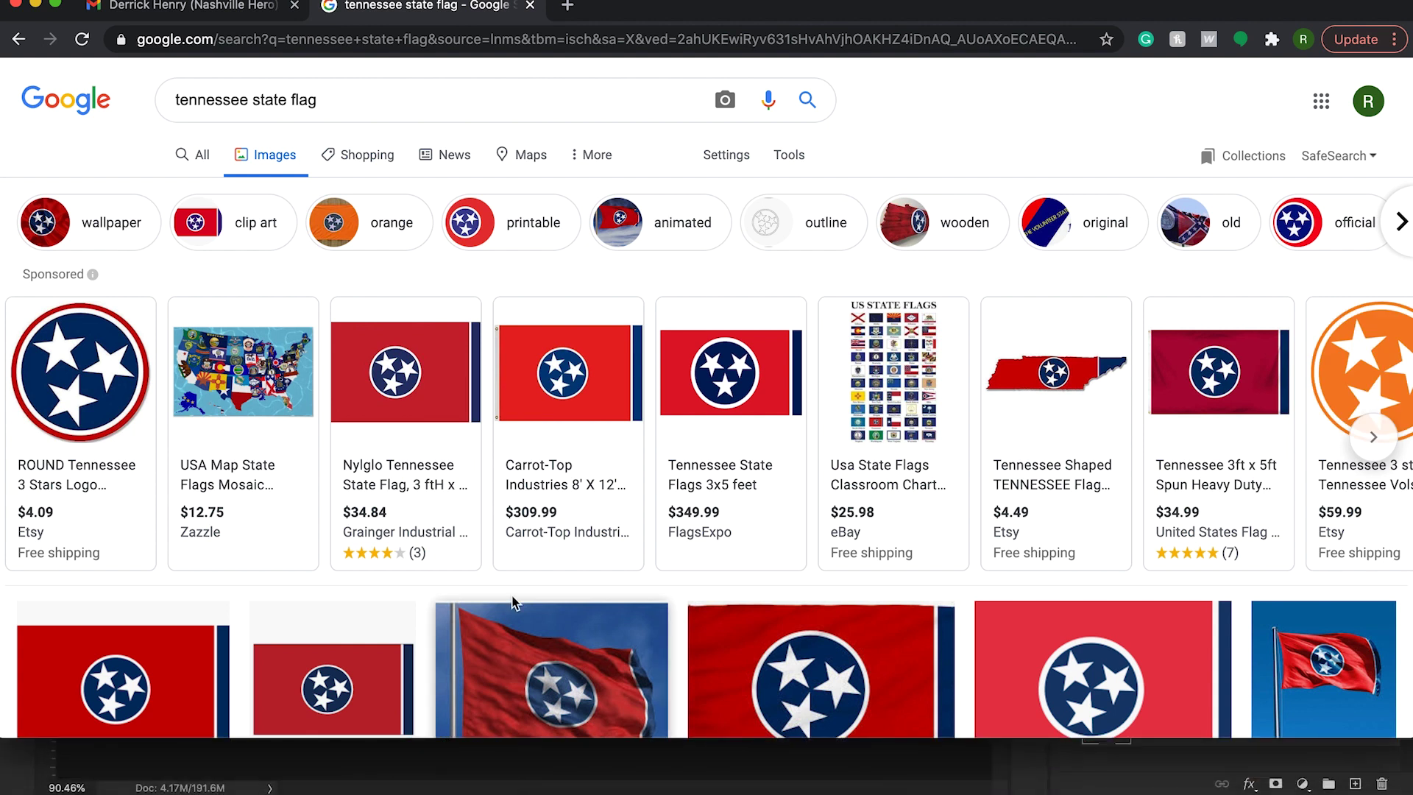
Browse the flag image results and preview several flat, waving and round emblem versions
scroll(515, 599, "down", 5)
scroll(530, 582, "down", 1)
left_click(188, 351)
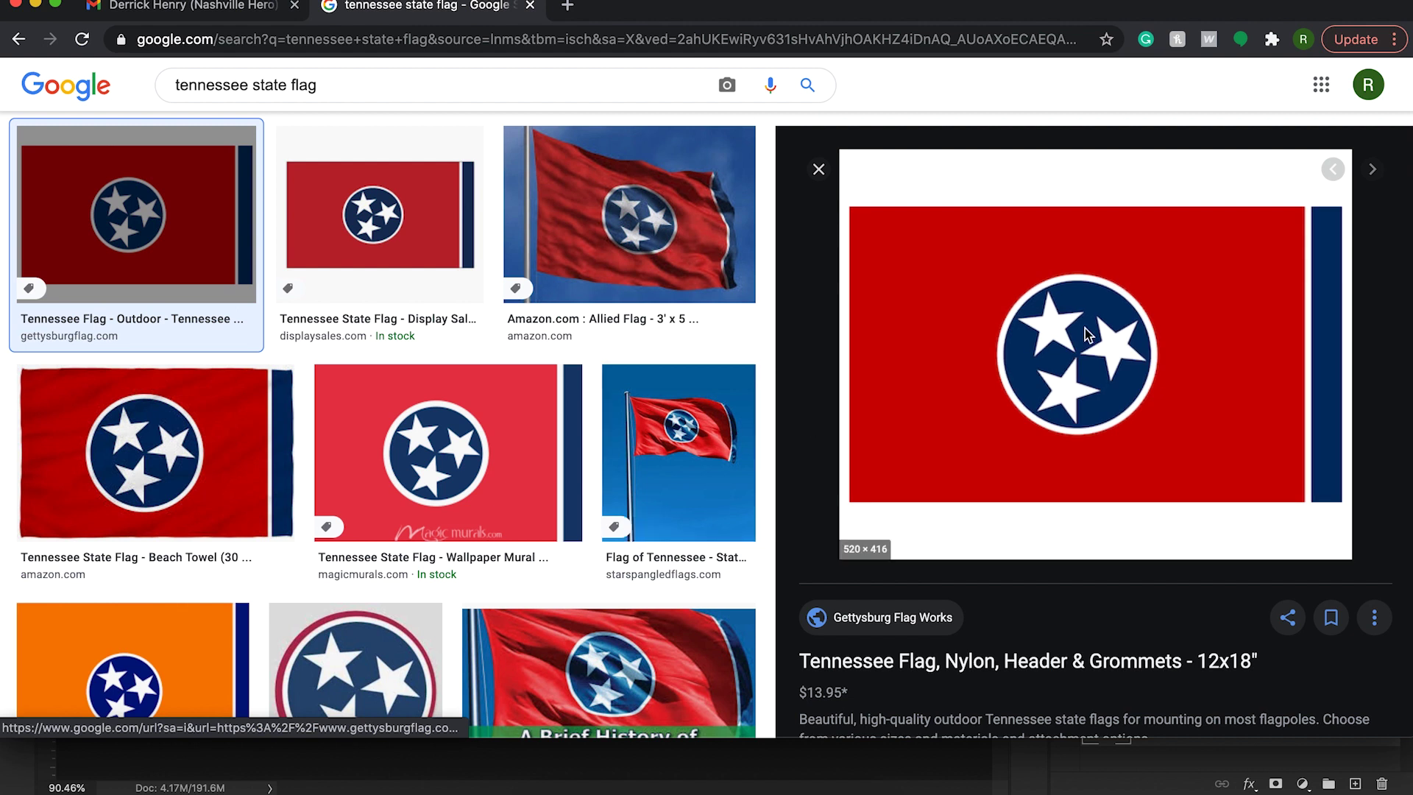
left_click(439, 216)
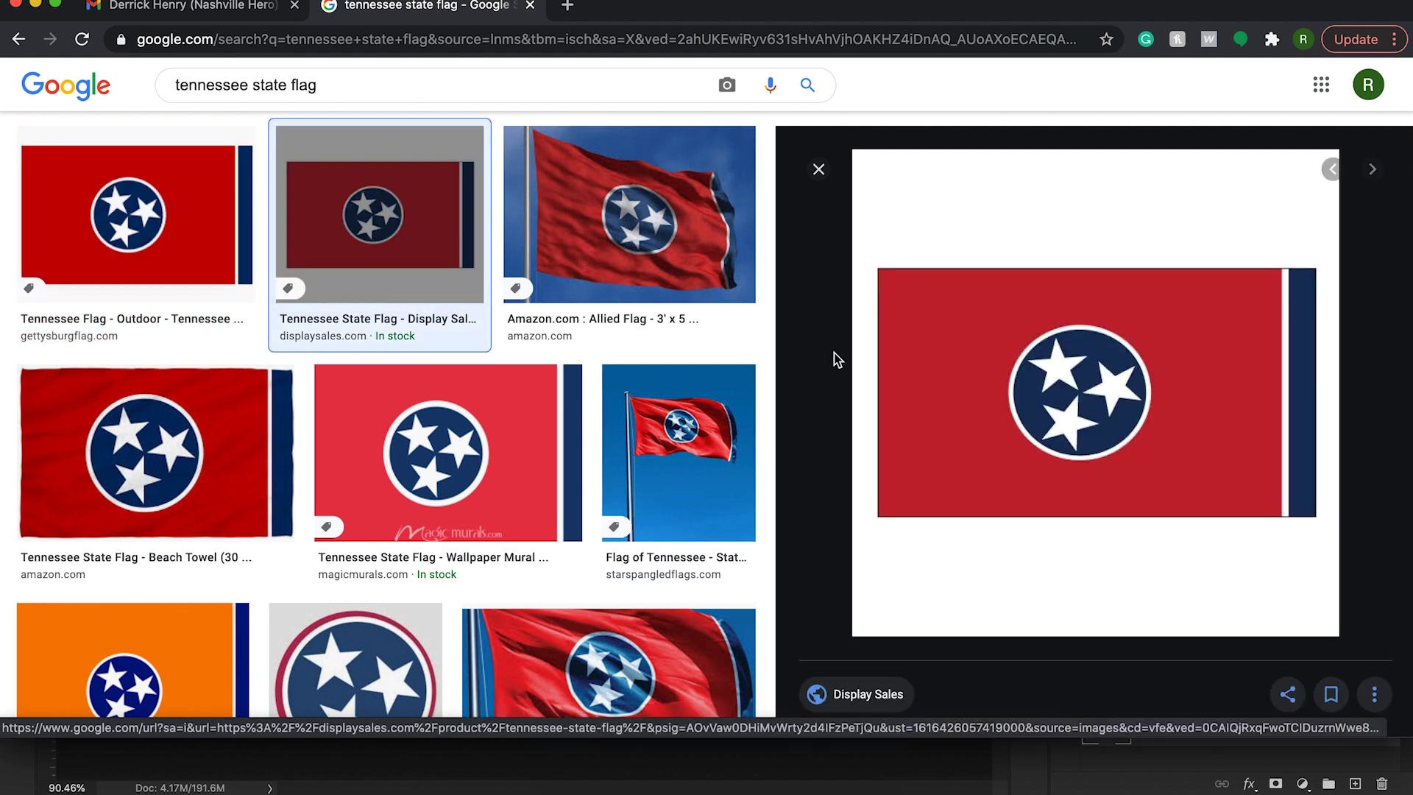
left_click(637, 221)
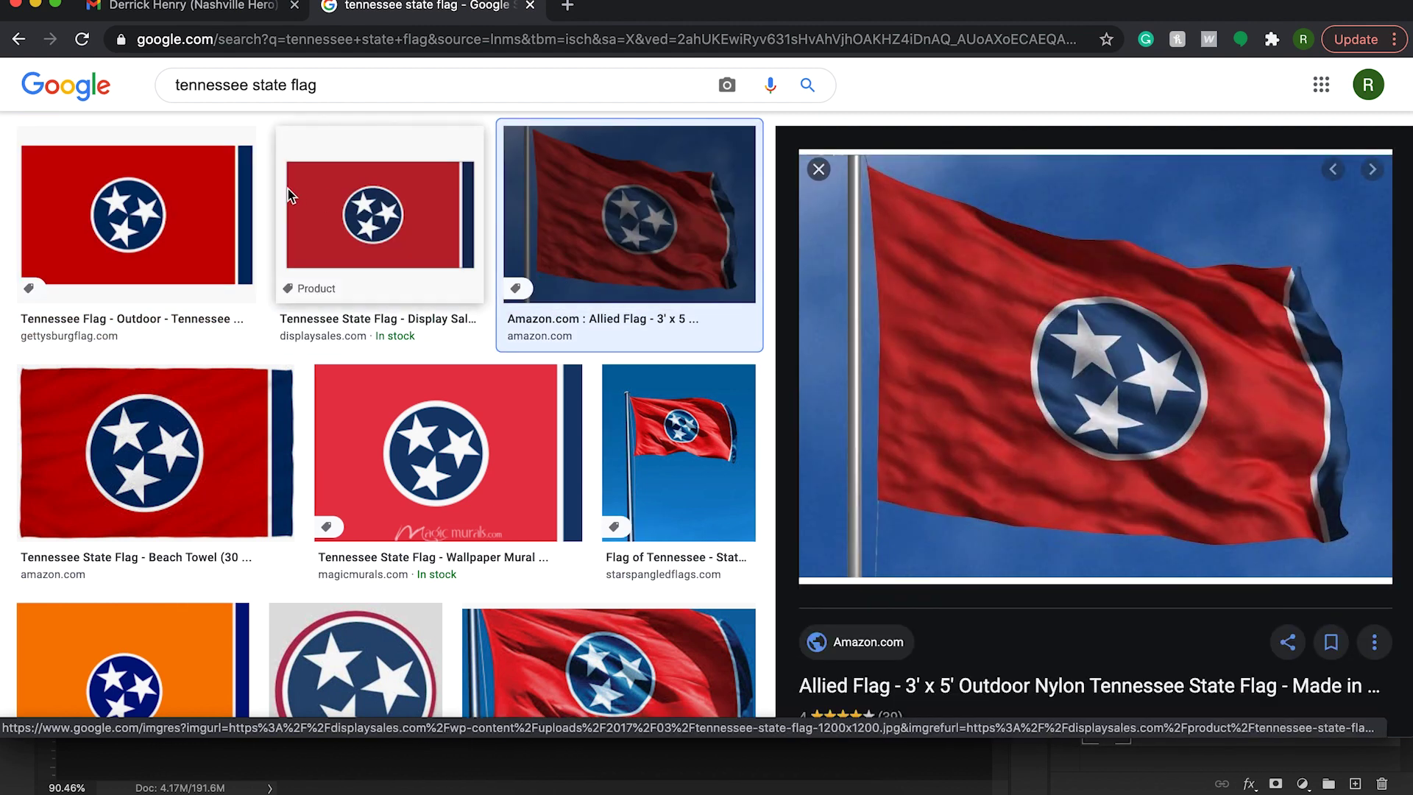
scroll(393, 549, "down", 3)
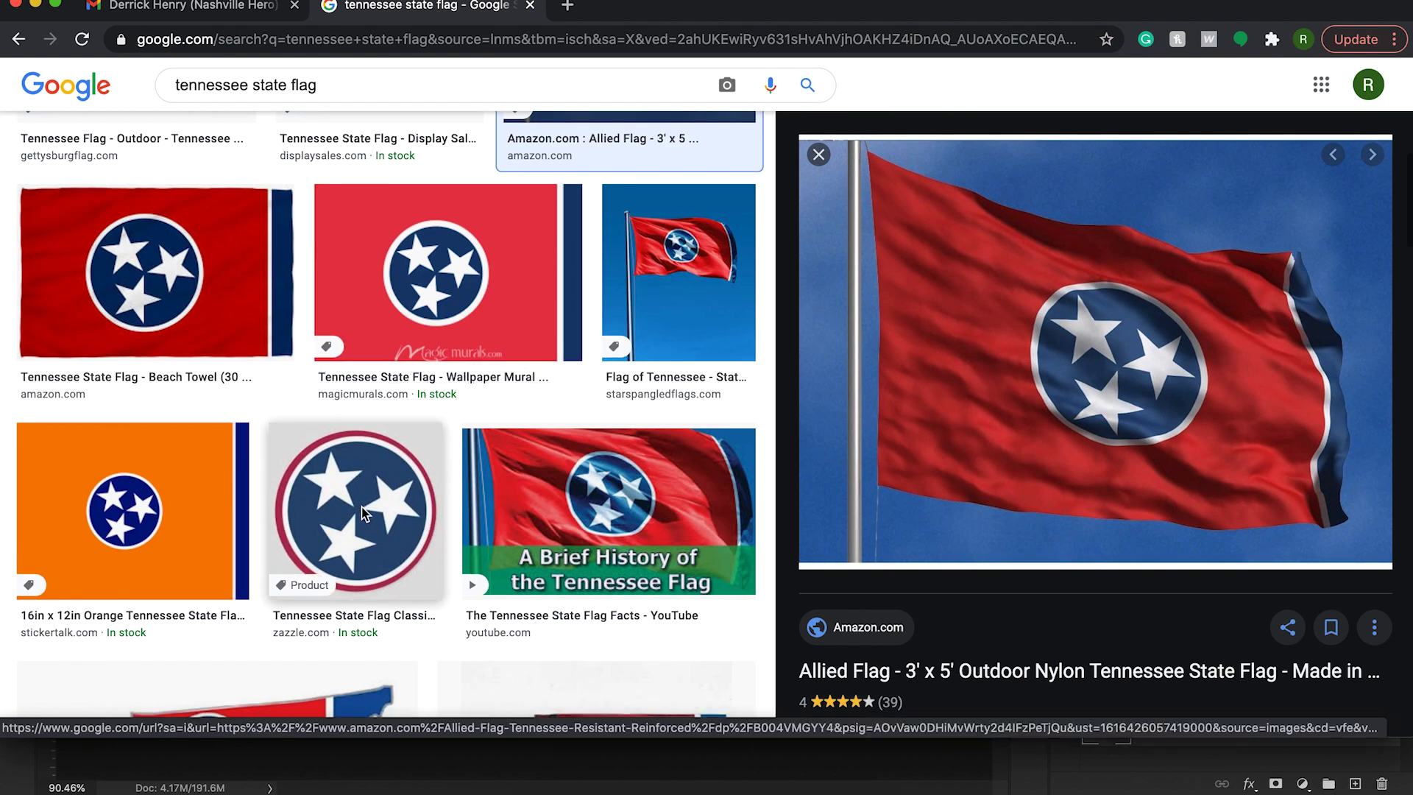
left_click(365, 515)
scroll(647, 428, "up", 10)
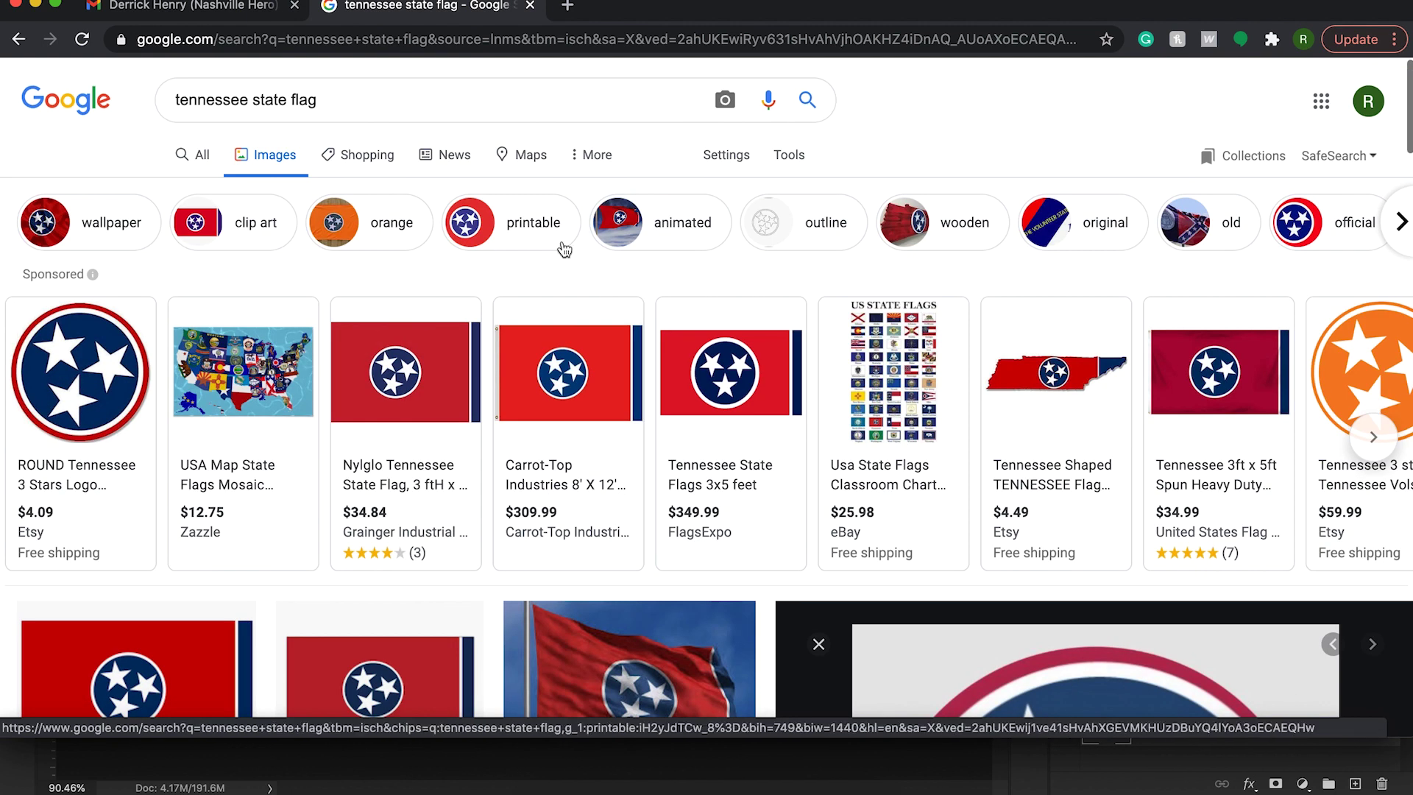
Filter the flag image results to Large size
left_click(789, 157)
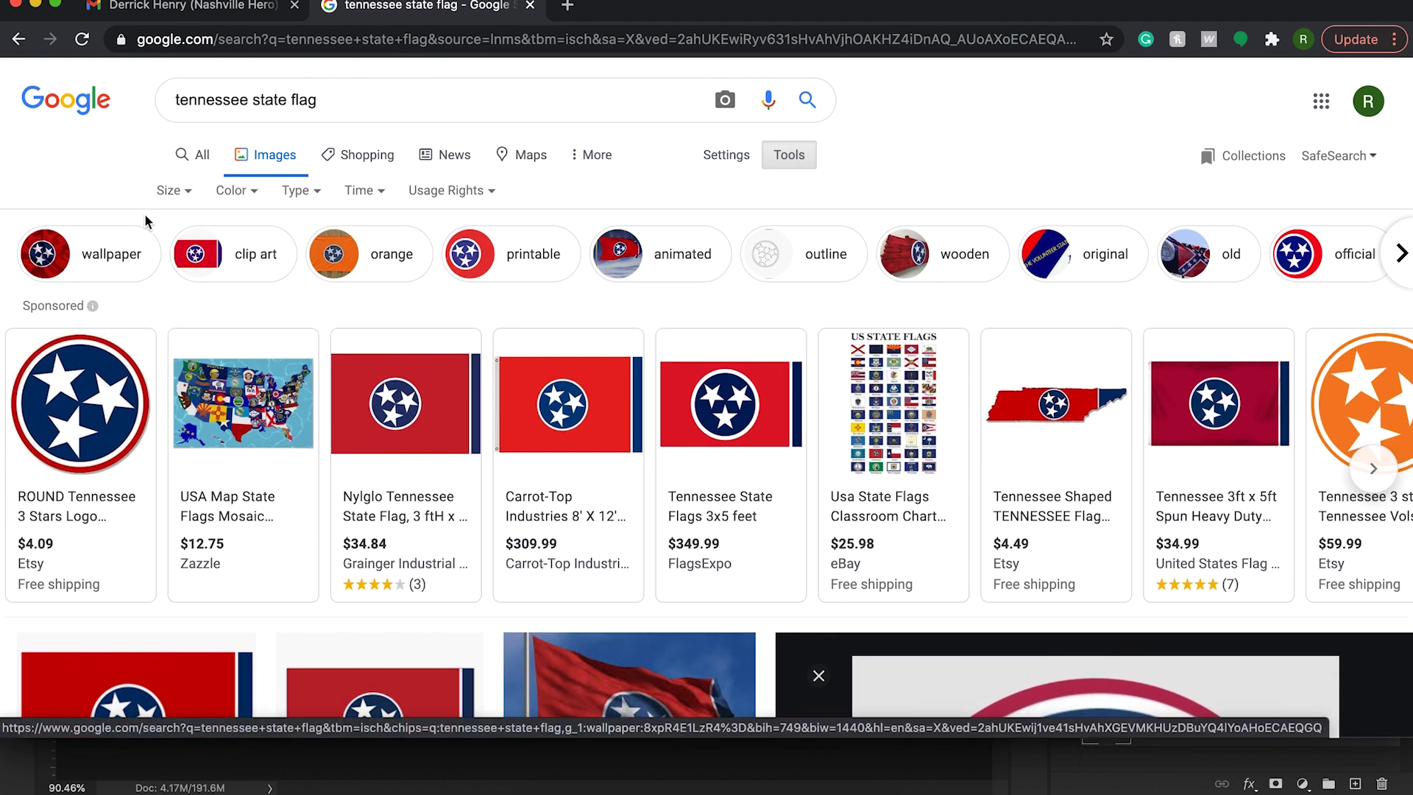
left_click(174, 190)
left_click(184, 257)
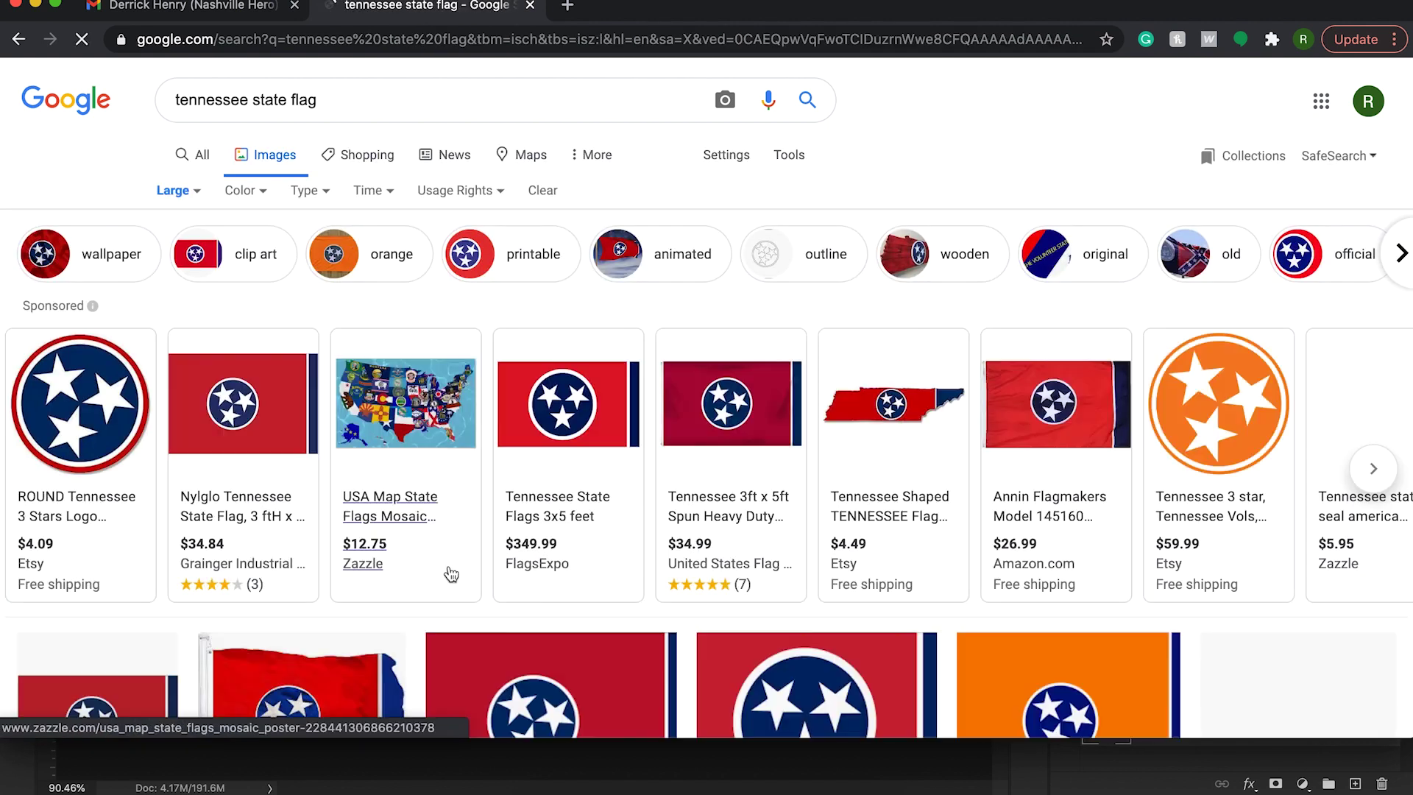
Bring the flat Flagnations Tennessee flag image into the Photoshop poster and stack its layer above Levels 11, shifted toward the poster's edge
scroll(449, 566, "down", 7)
left_click(572, 404)
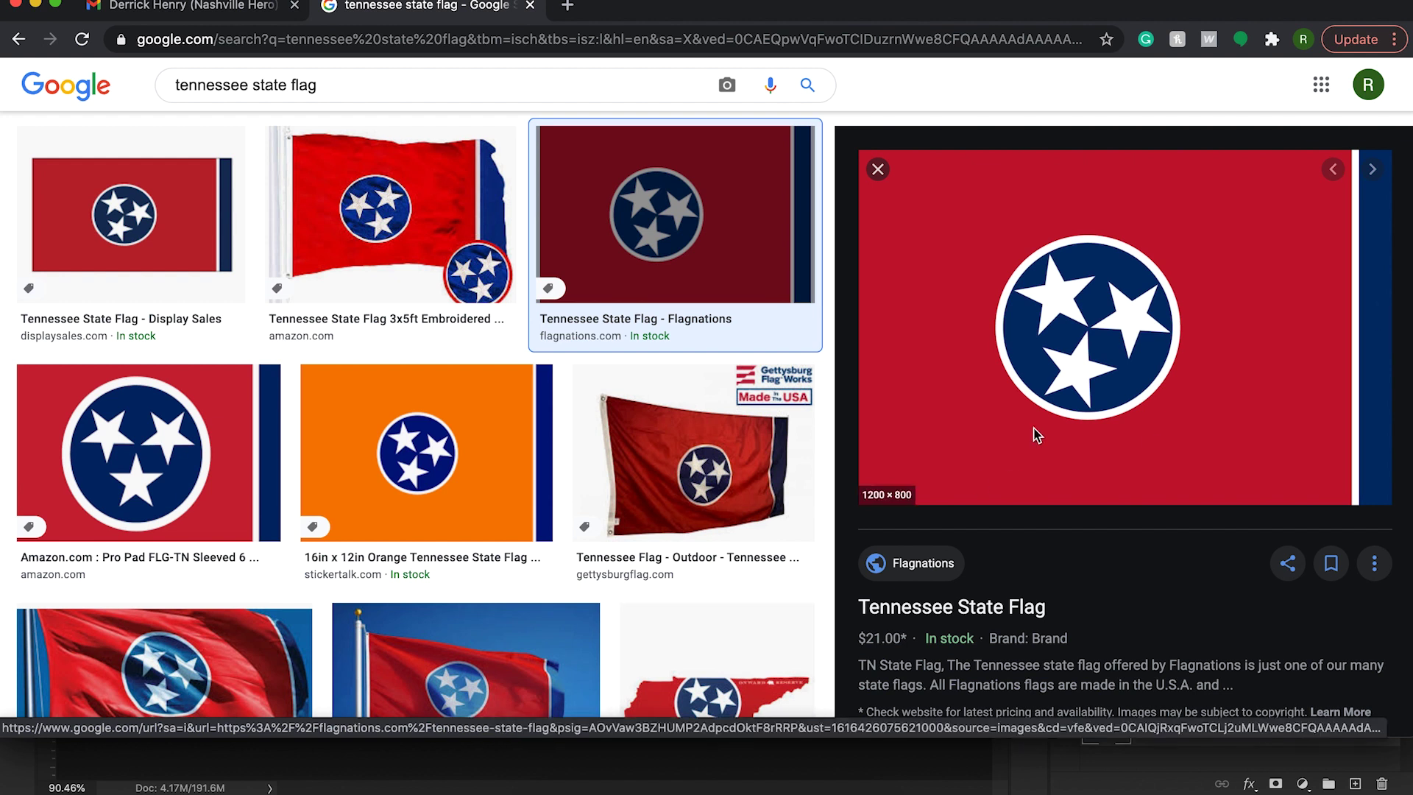
left_click(1372, 173)
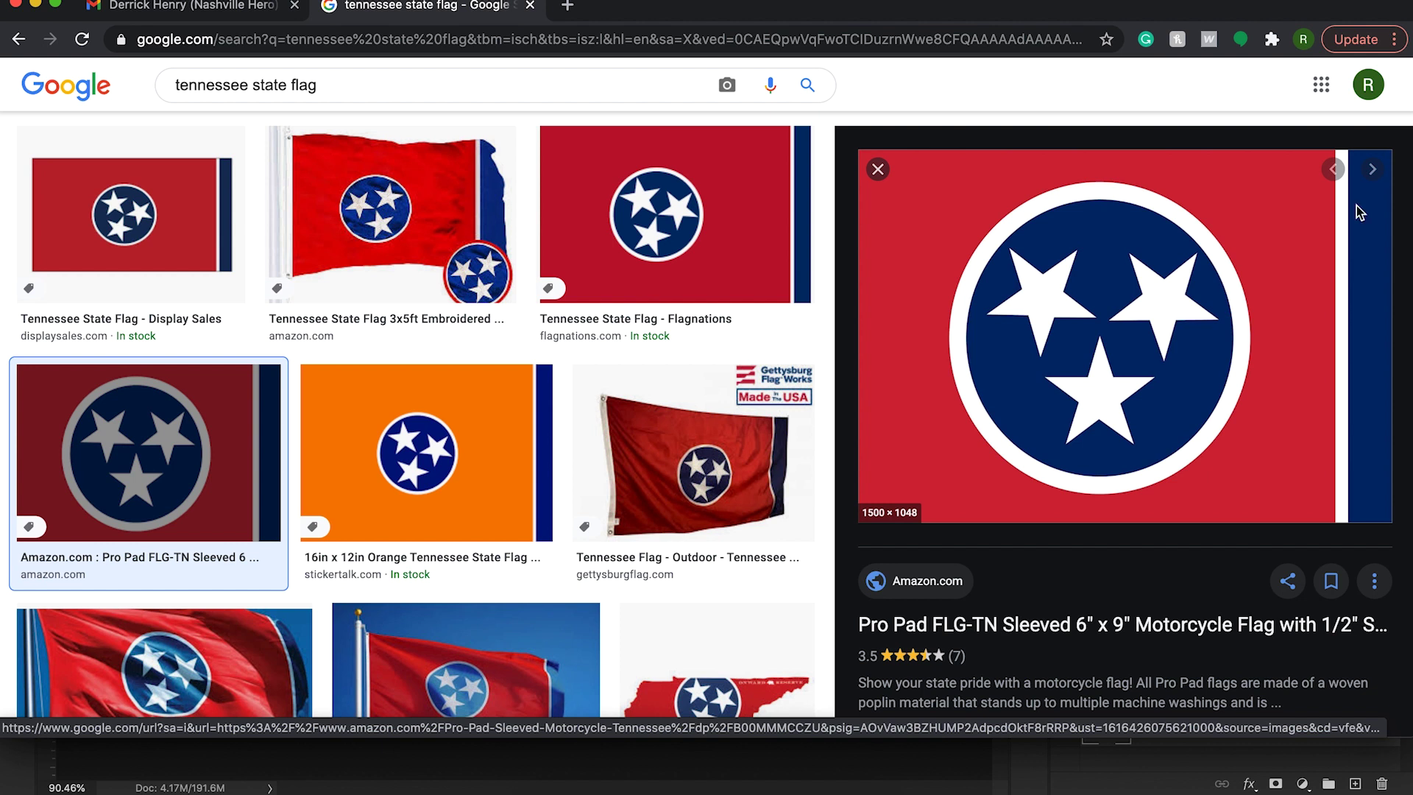
left_click(1332, 169)
left_click_drag(1062, 266, 522, 419)
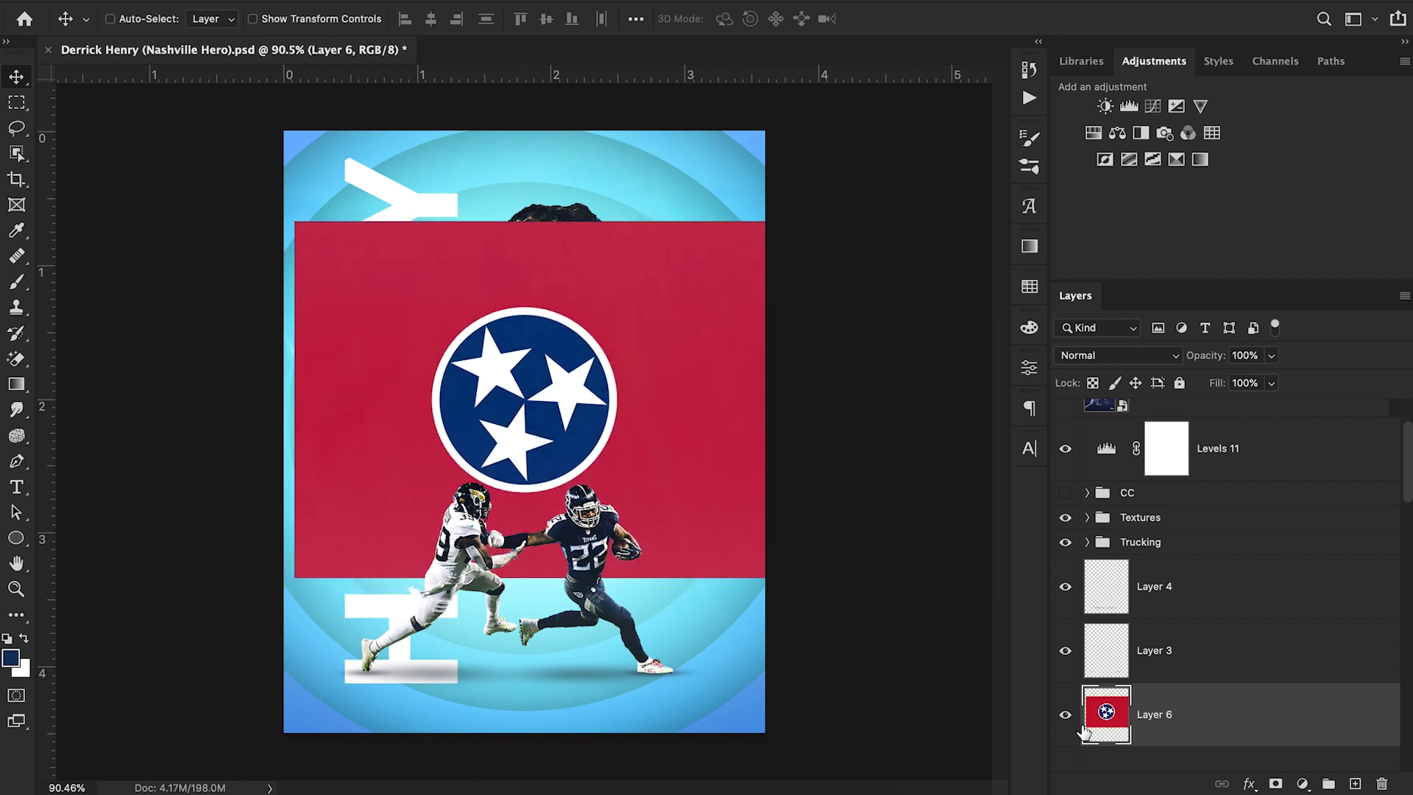
left_click_drag(1221, 696, 1222, 425)
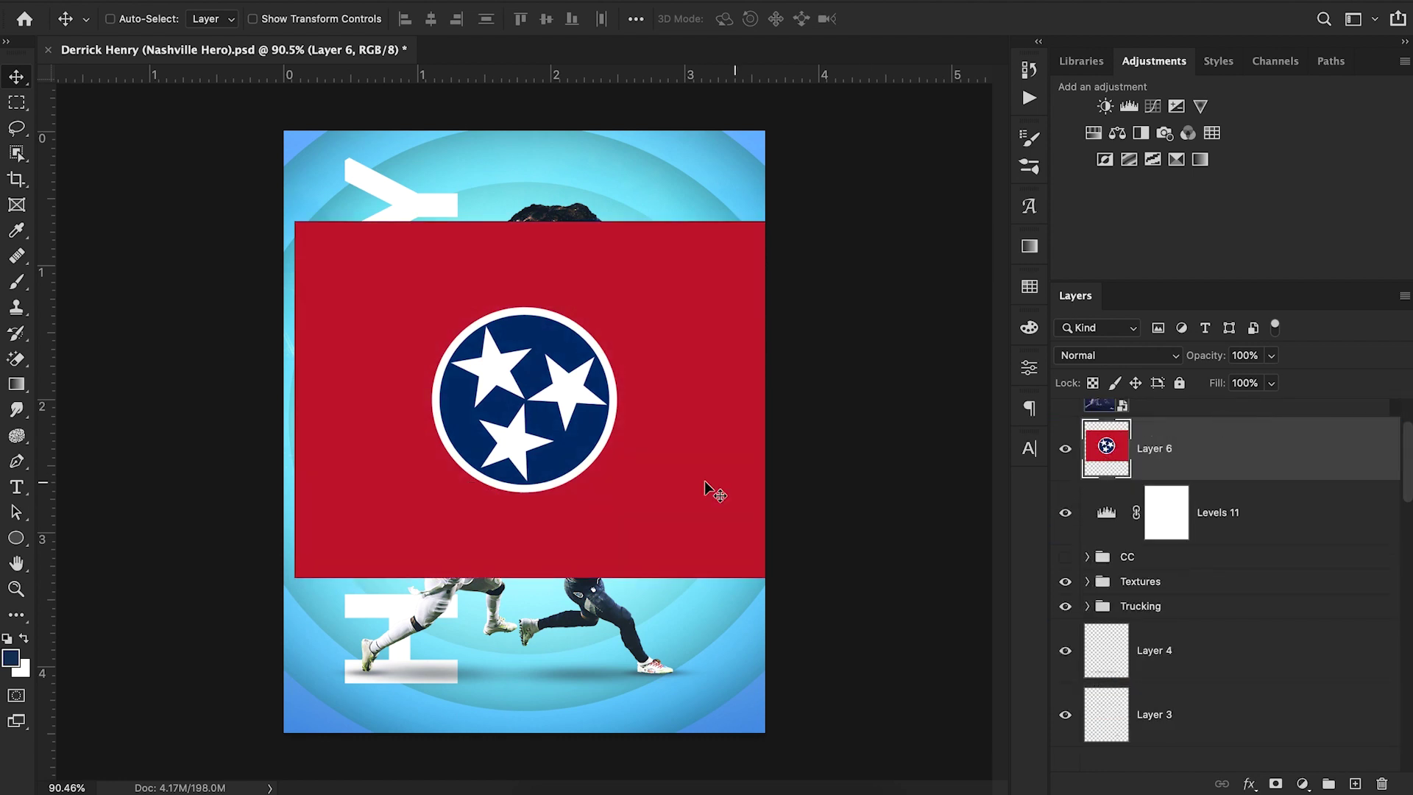
left_click_drag(668, 487, 659, 484)
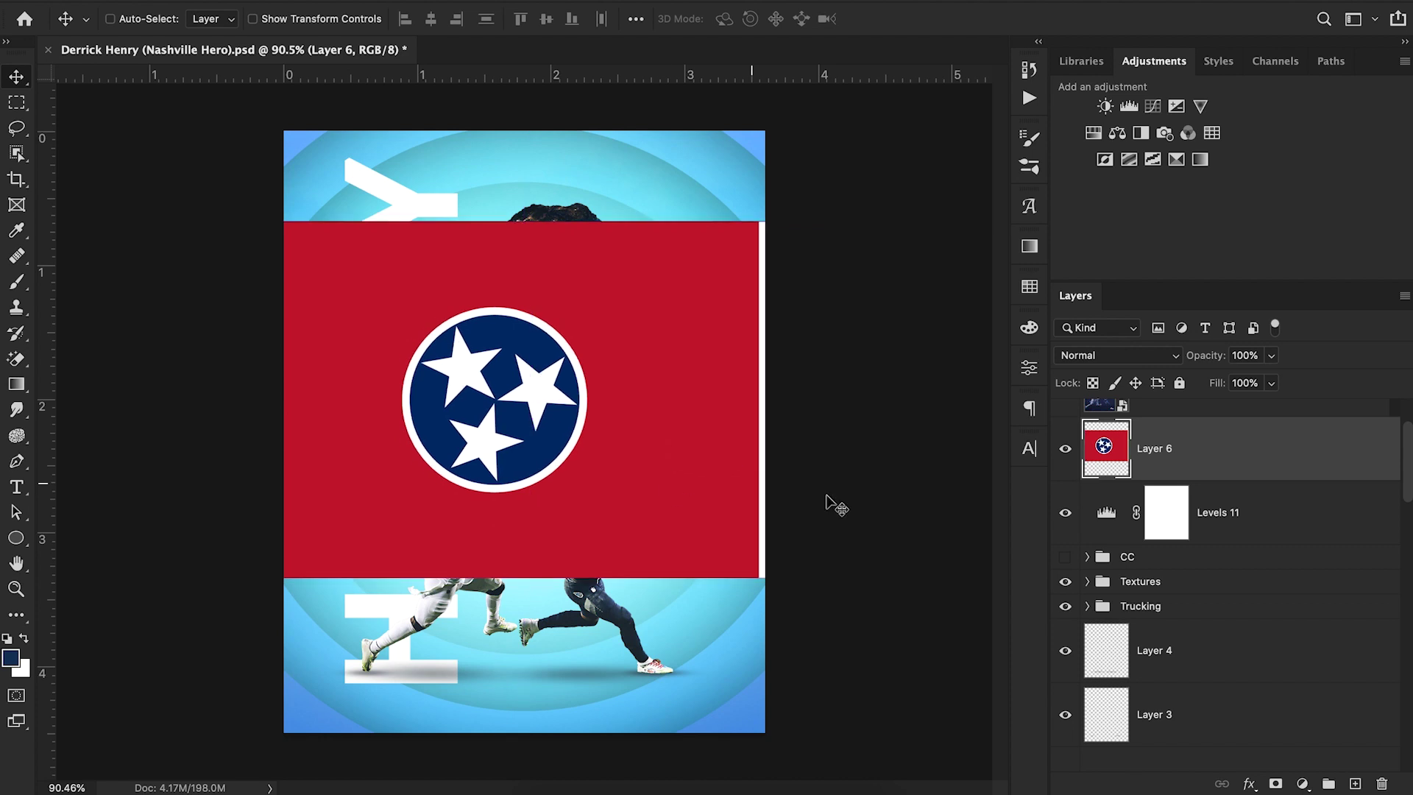
Try to erase the flag's red field with the Magic Eraser tool
key("e")
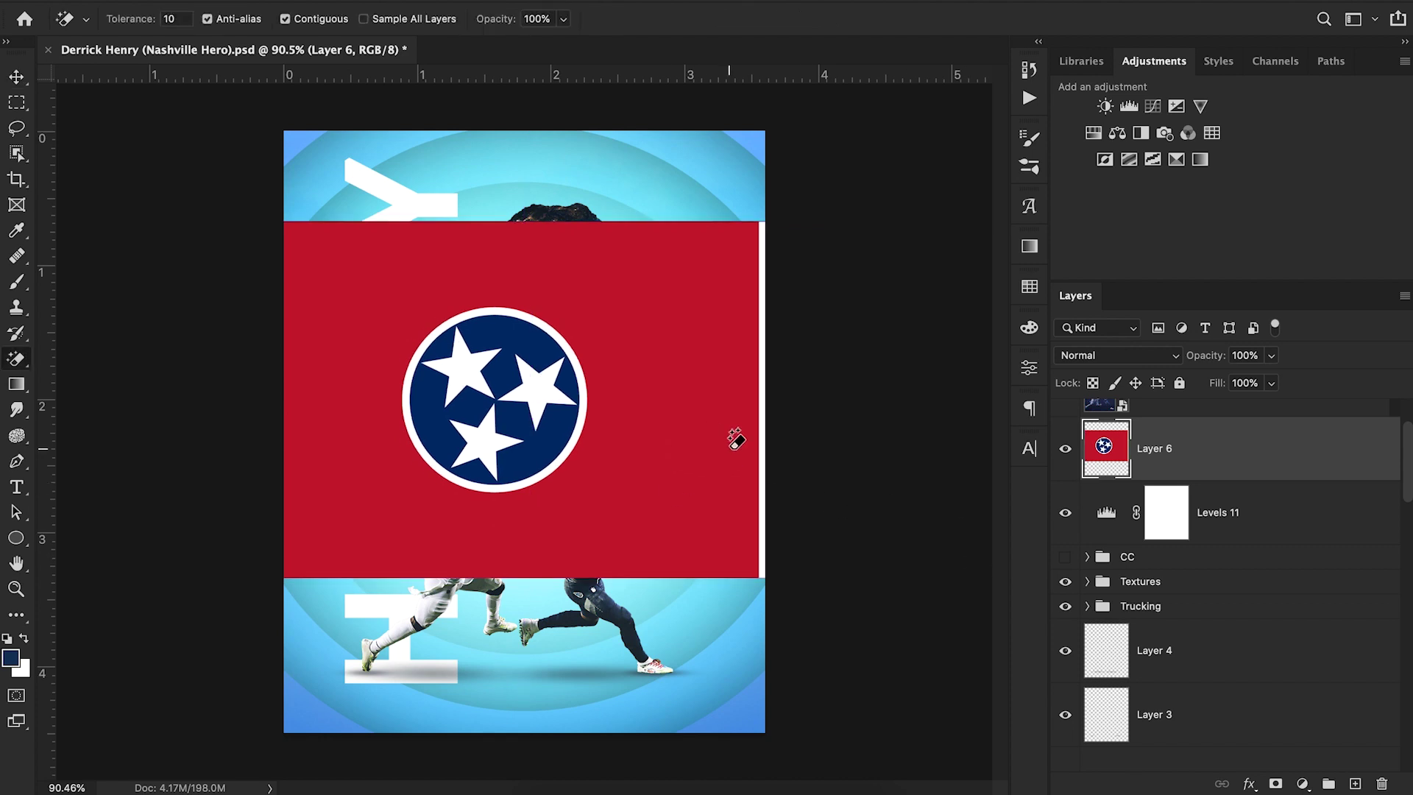
left_click(650, 560)
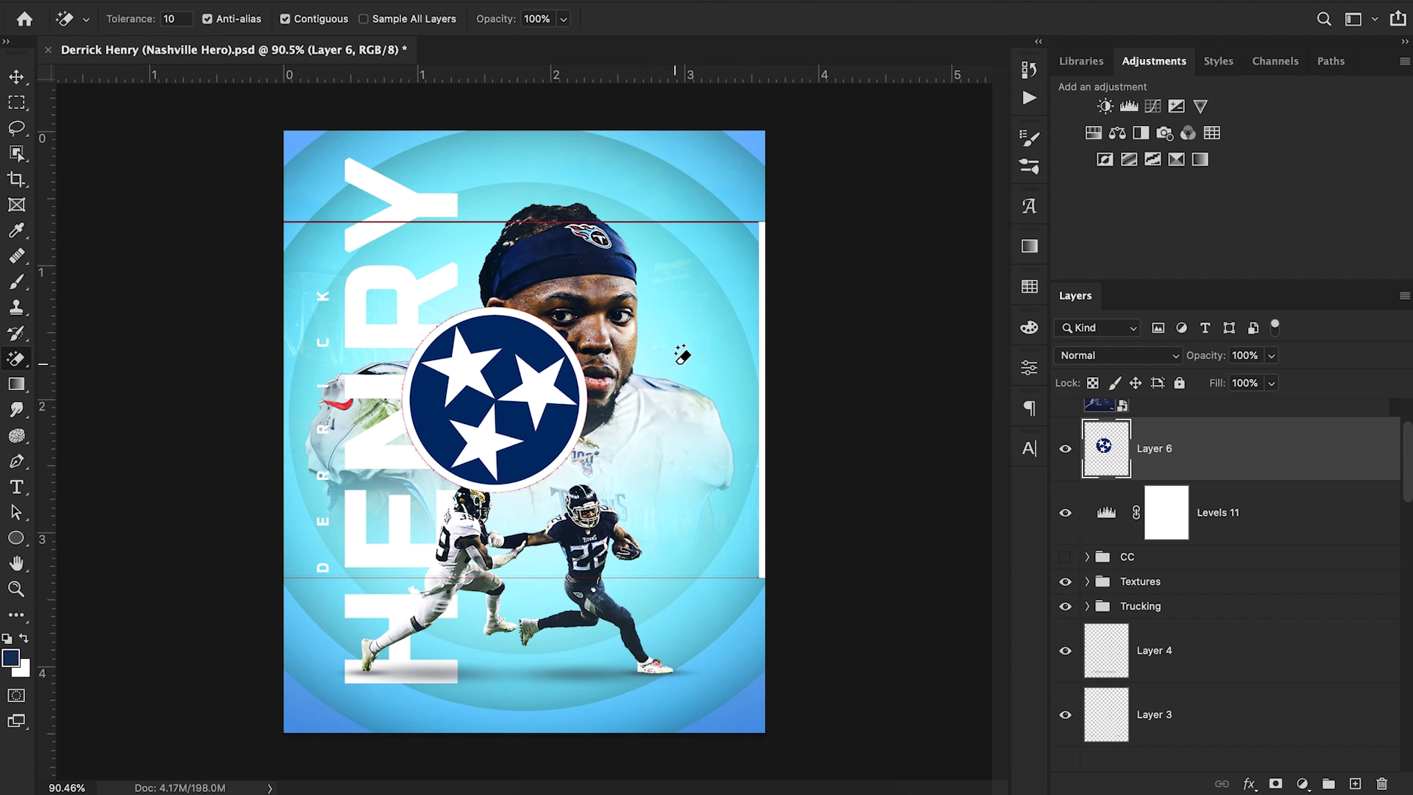
key("super+z")
Scale the flag layer to 83% and reposition it so the whole flag sits within the poster
left_click(16, 77)
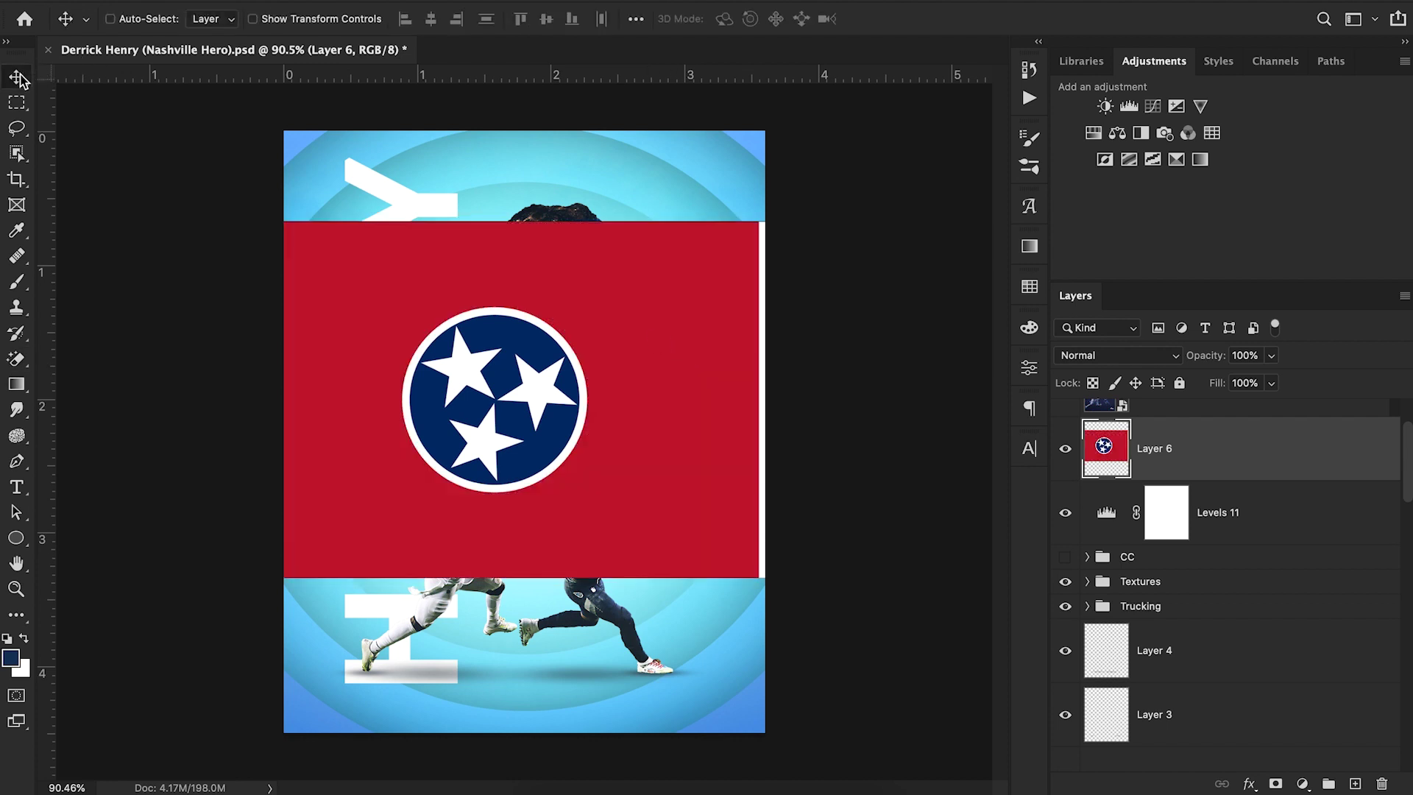
key("super+t")
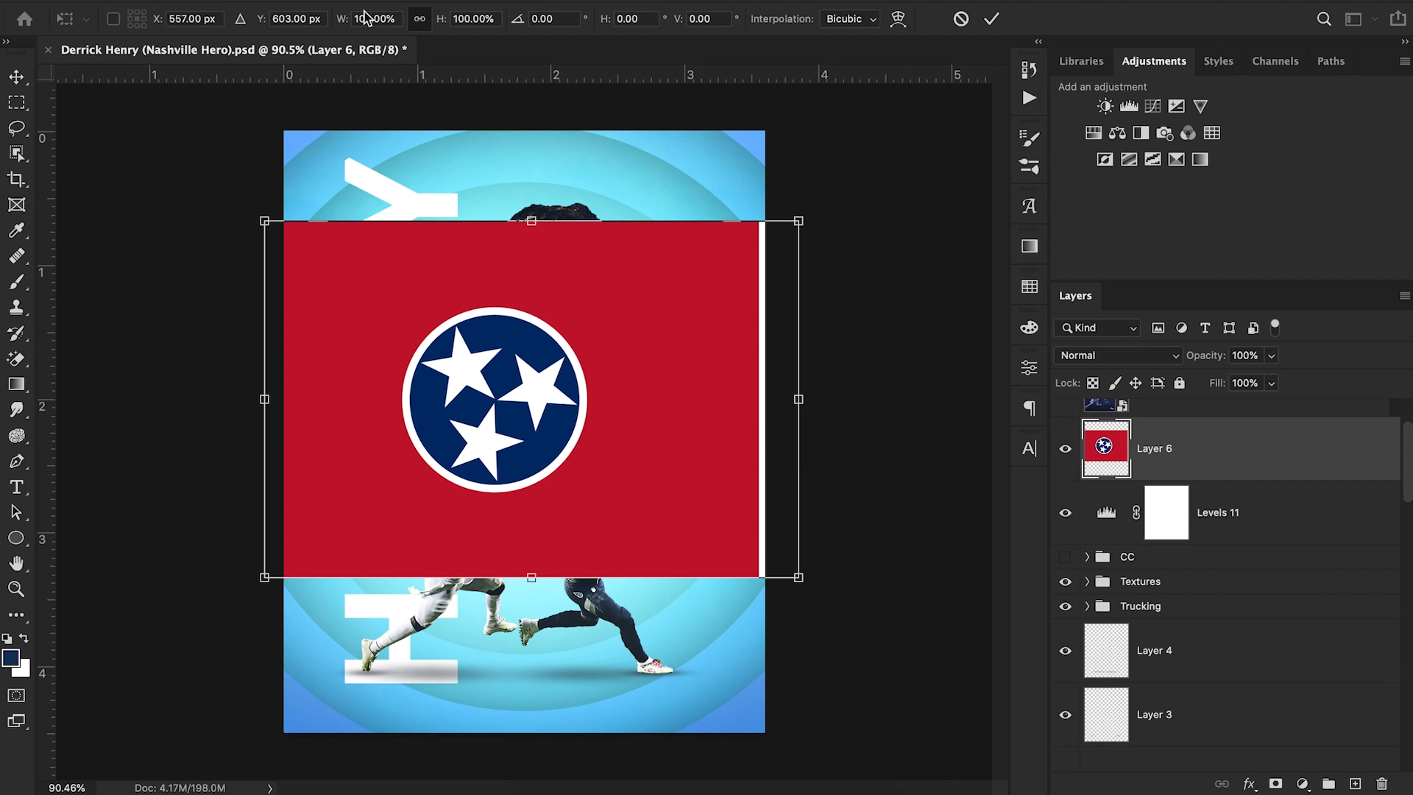
left_click_drag(349, 18, 332, 18)
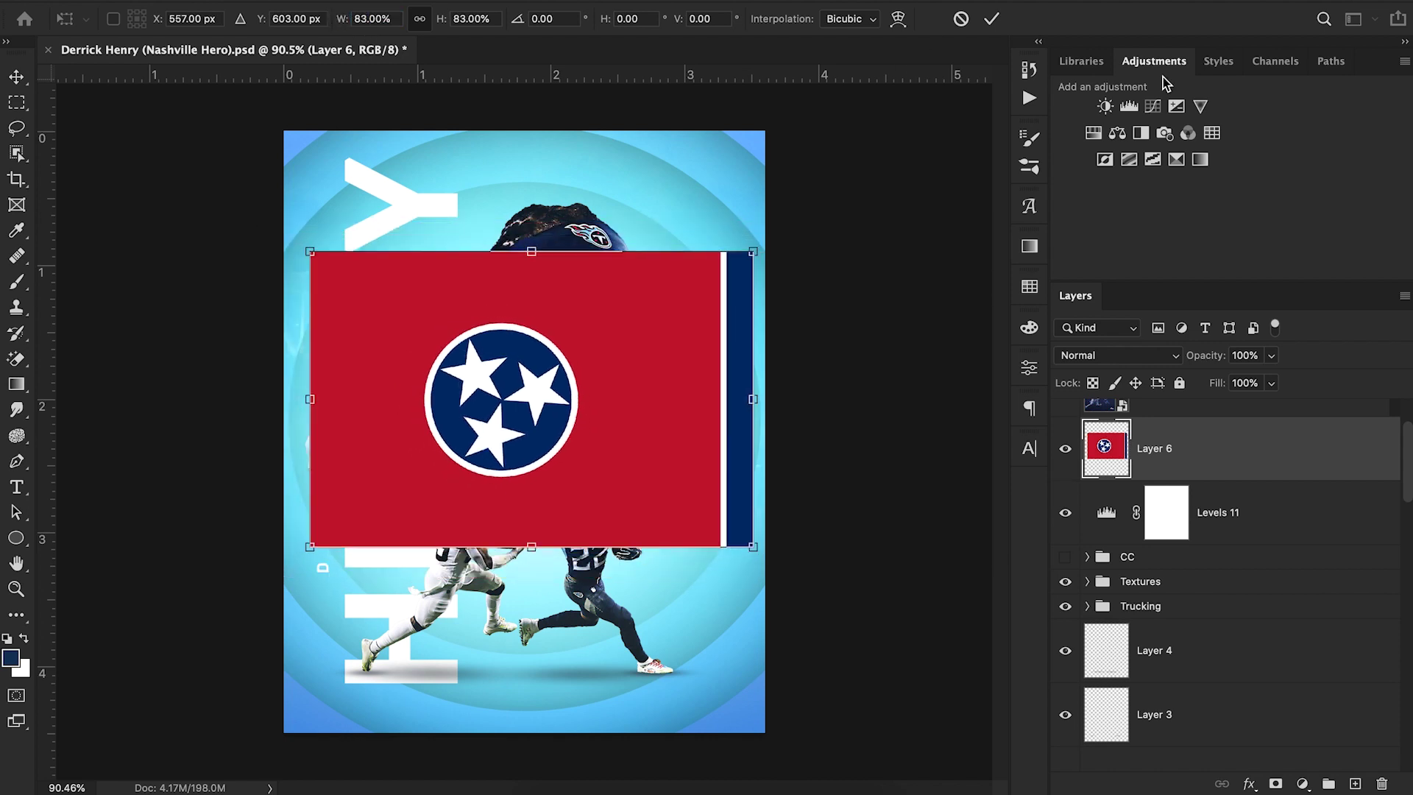
left_click(989, 16)
left_click_drag(694, 479, 683, 487)
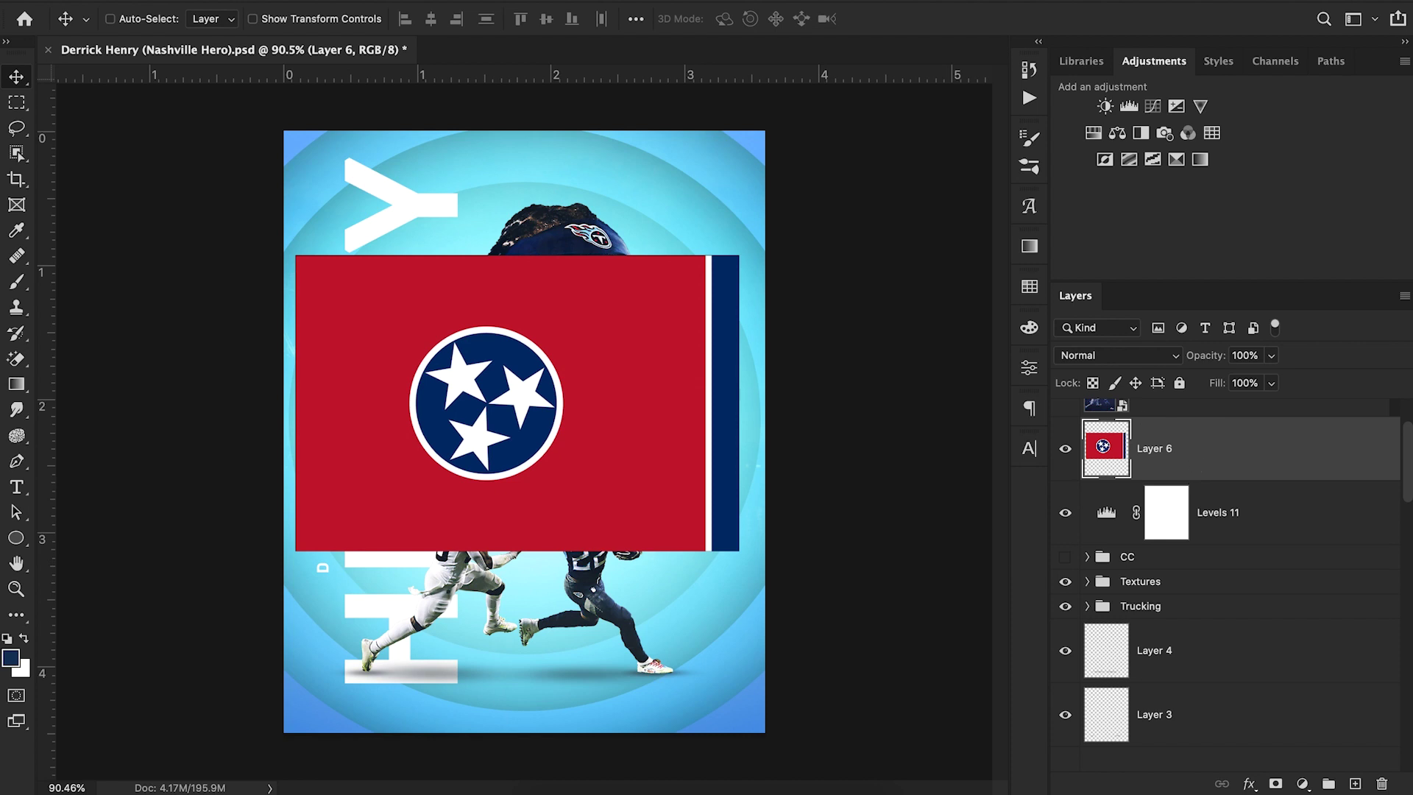
Make a Color Range selection of the Highlights with fuzziness 28% and range 190 to pick up the flag's white parts
left_click(437, 2)
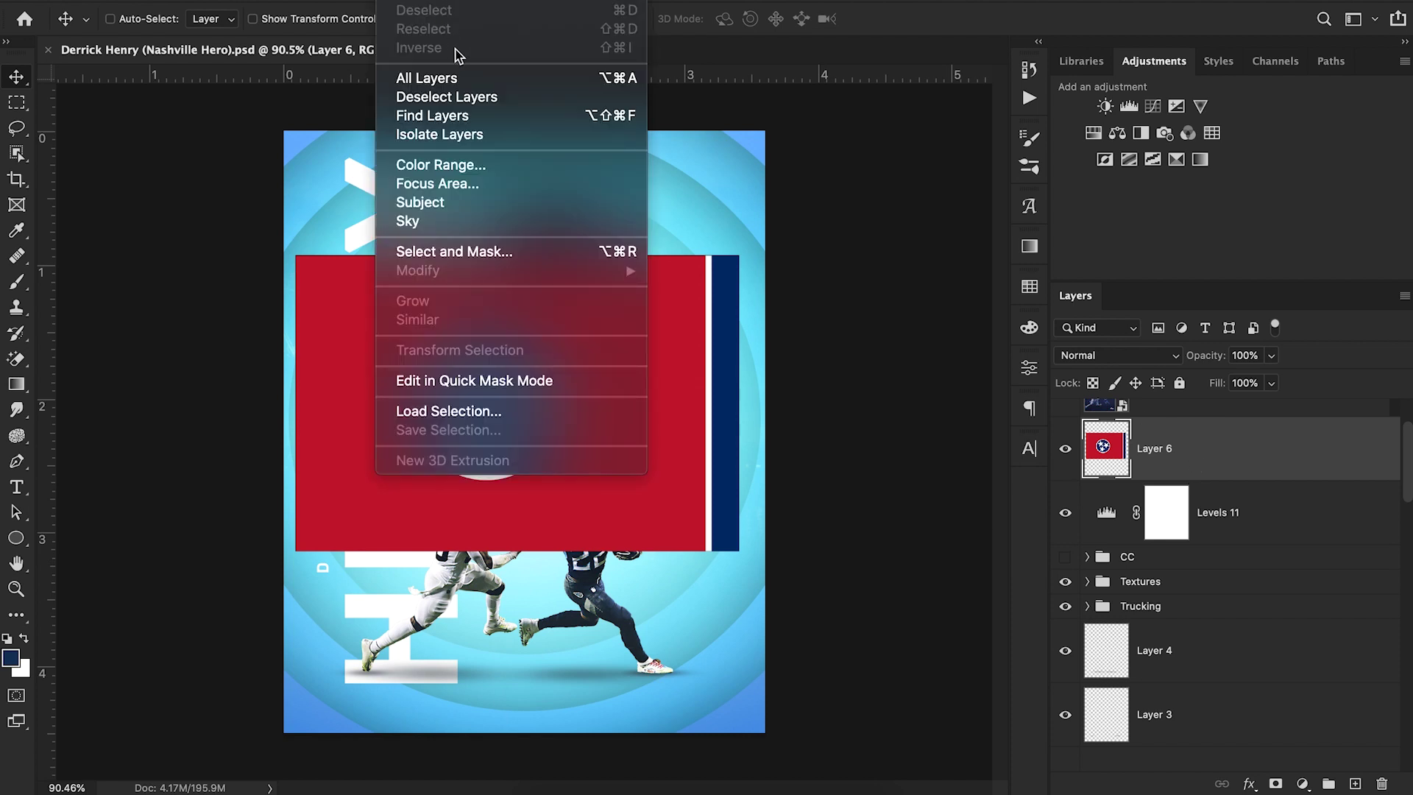
mouse_move(461, 0)
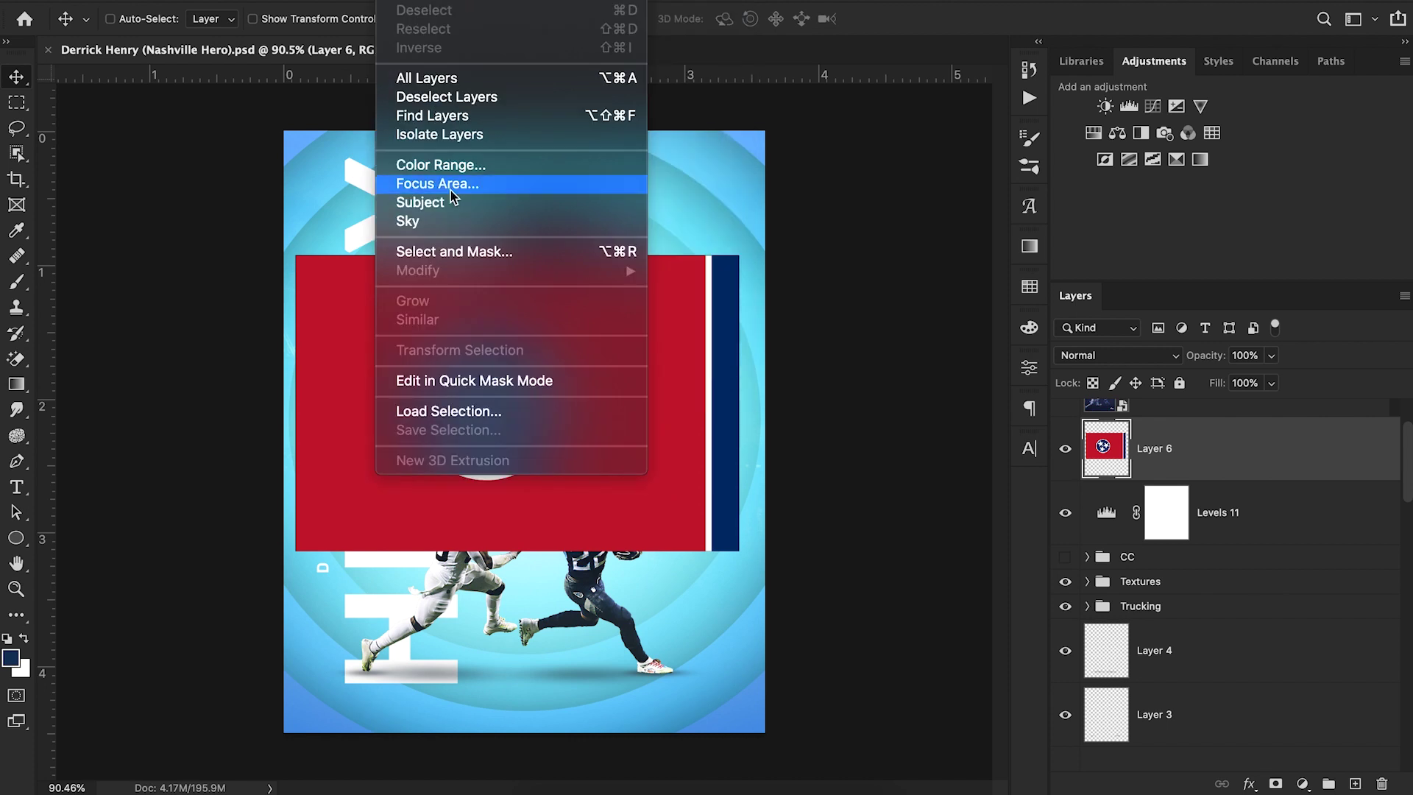
left_click(461, 168)
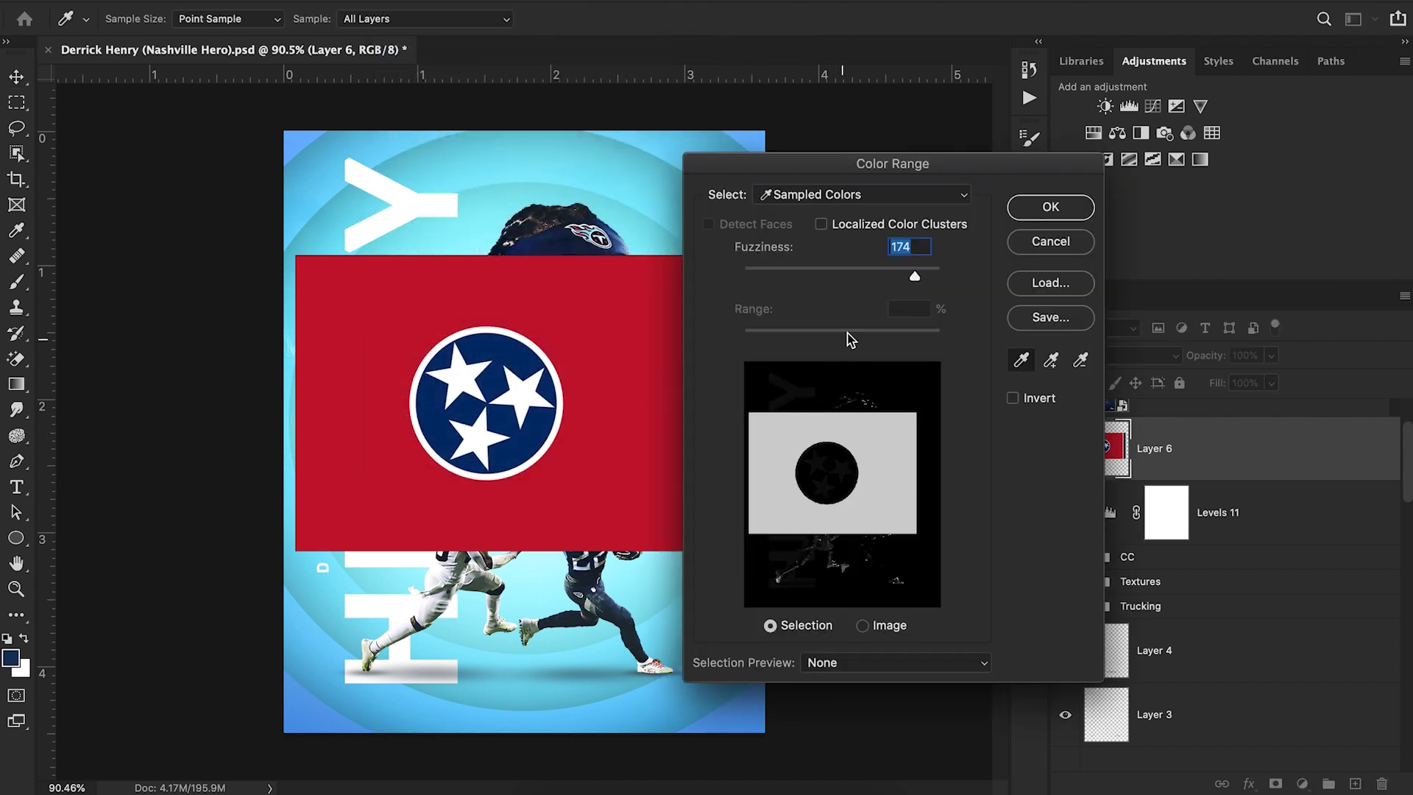
left_click(818, 202)
left_click(819, 364)
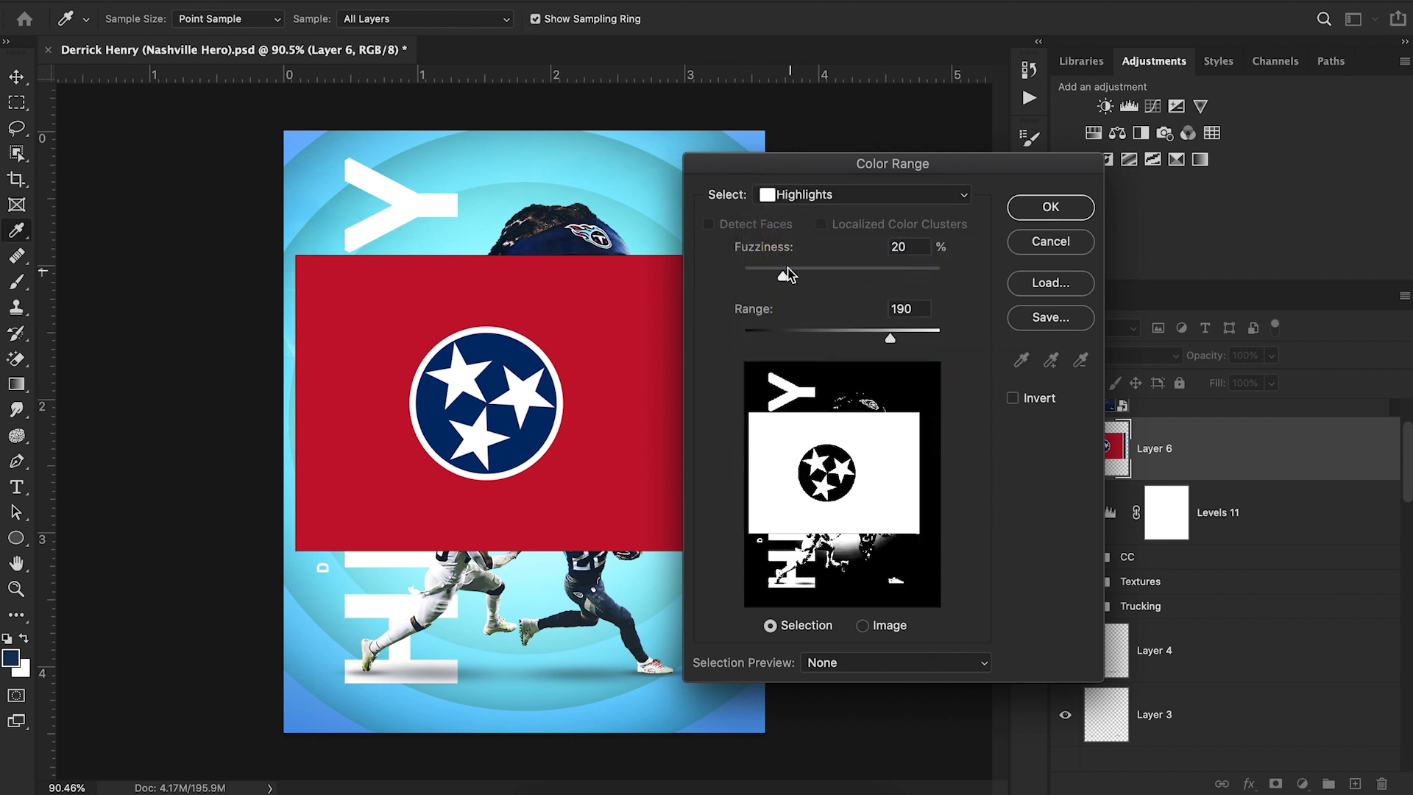
left_click_drag(785, 274, 794, 278)
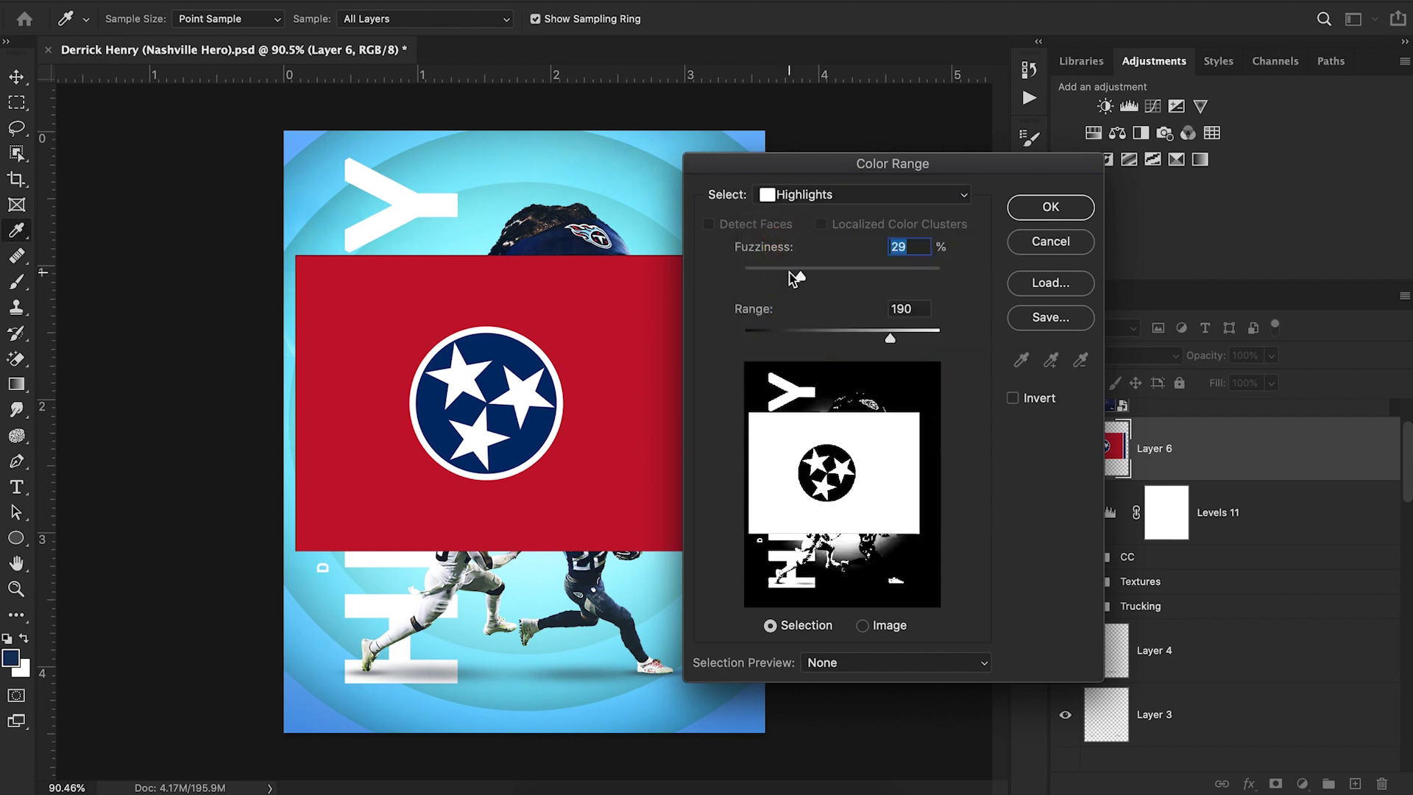
left_click(862, 626)
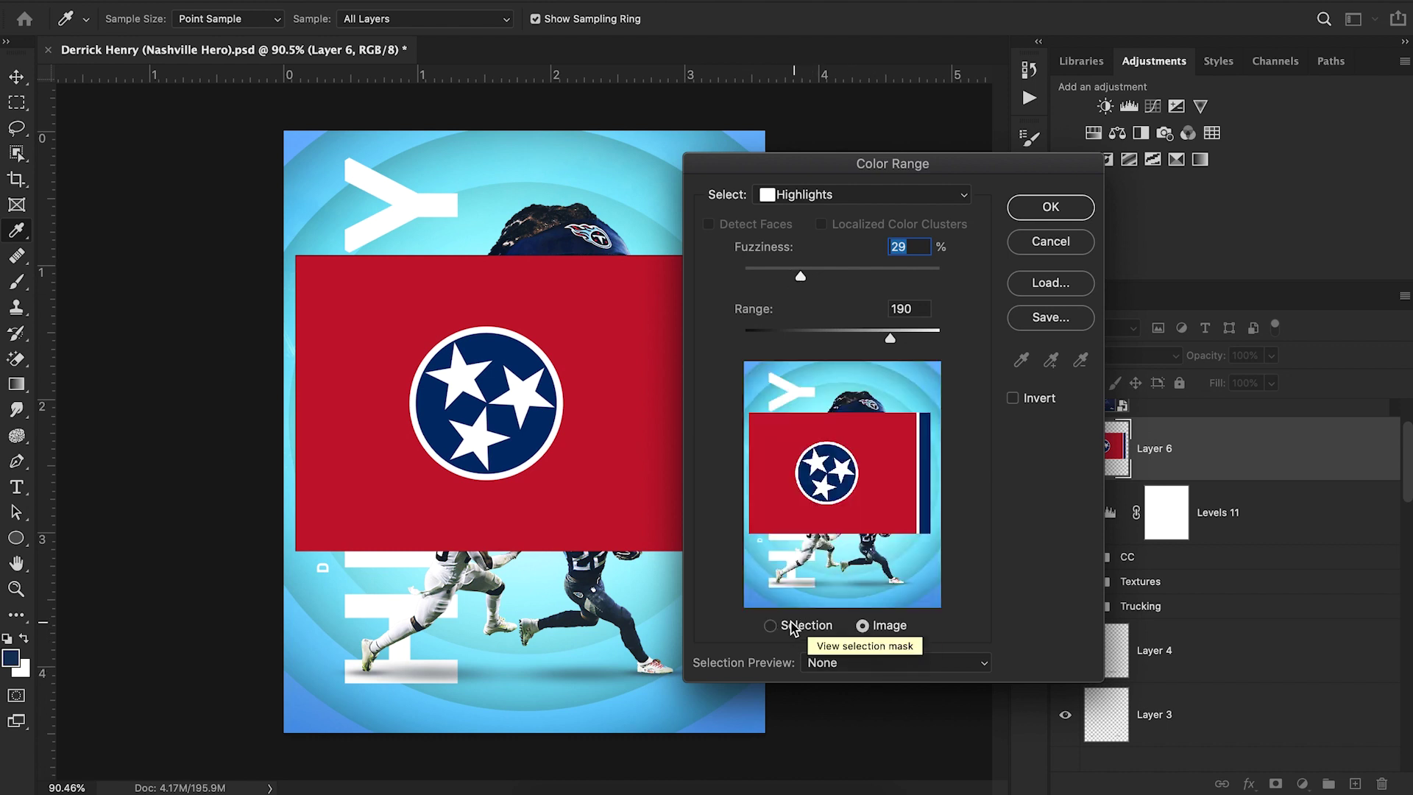
left_click(774, 626)
left_click(799, 276)
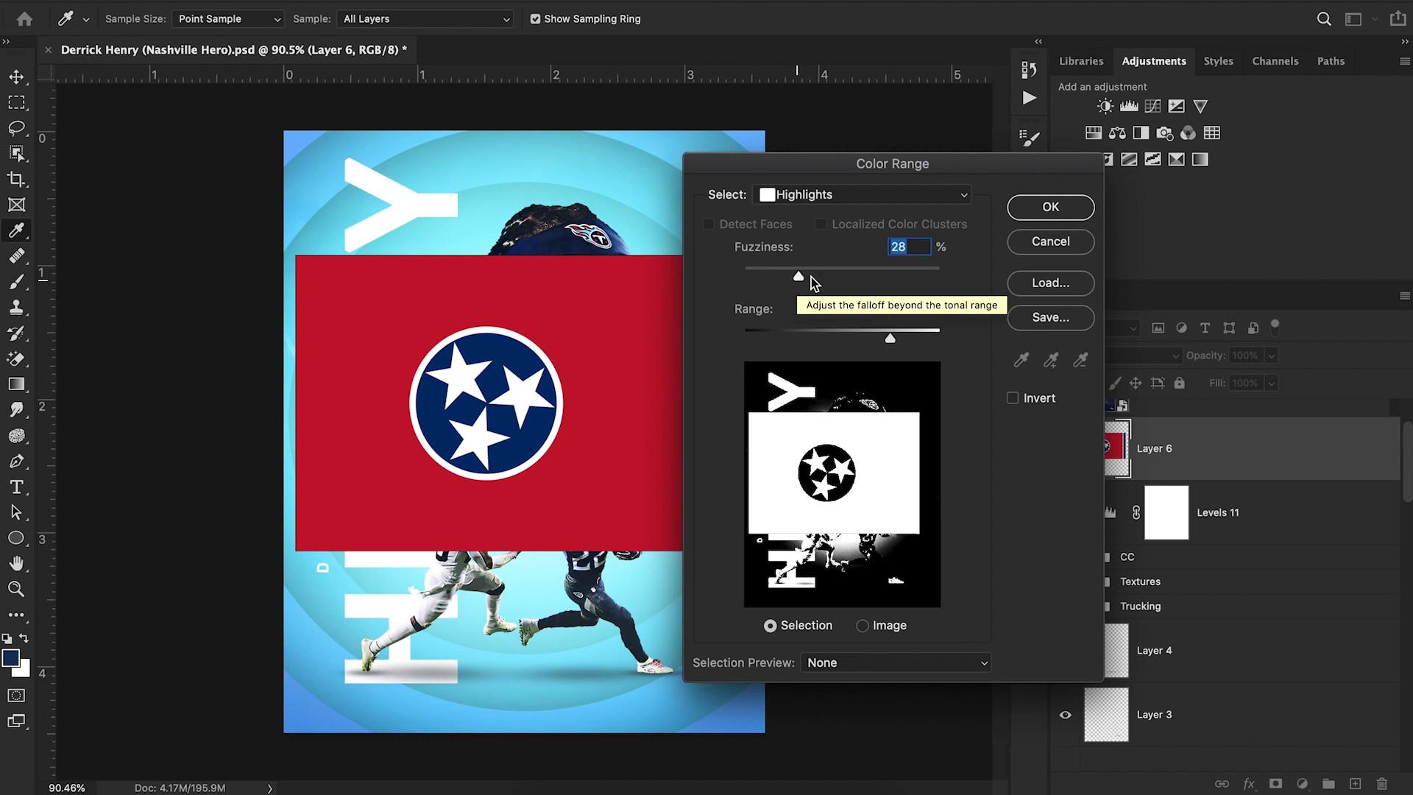
left_click(1037, 207)
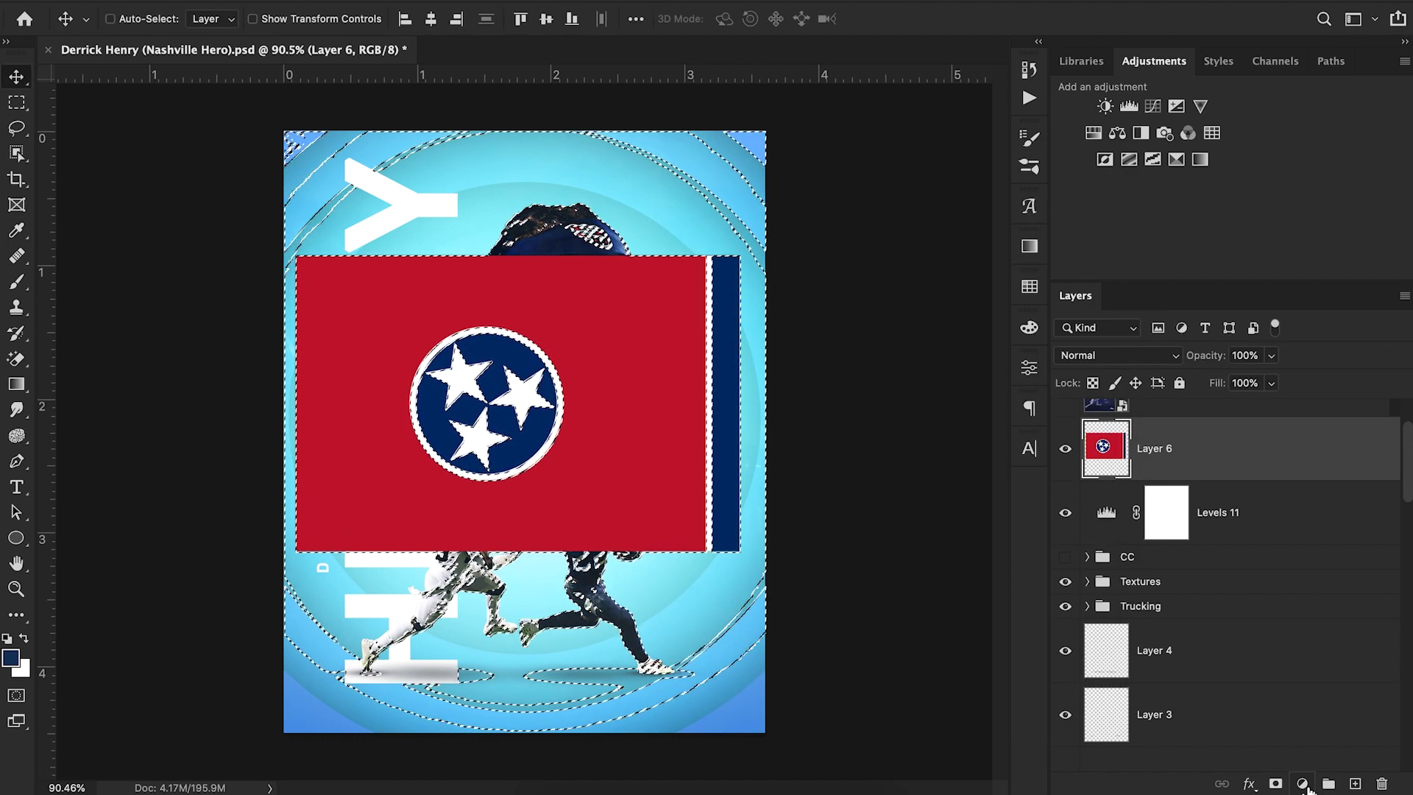
Add a white Solid Color fill layer masked by the highlights selection and hide the flag layer beneath it
left_click(1304, 785)
left_click(1317, 408)
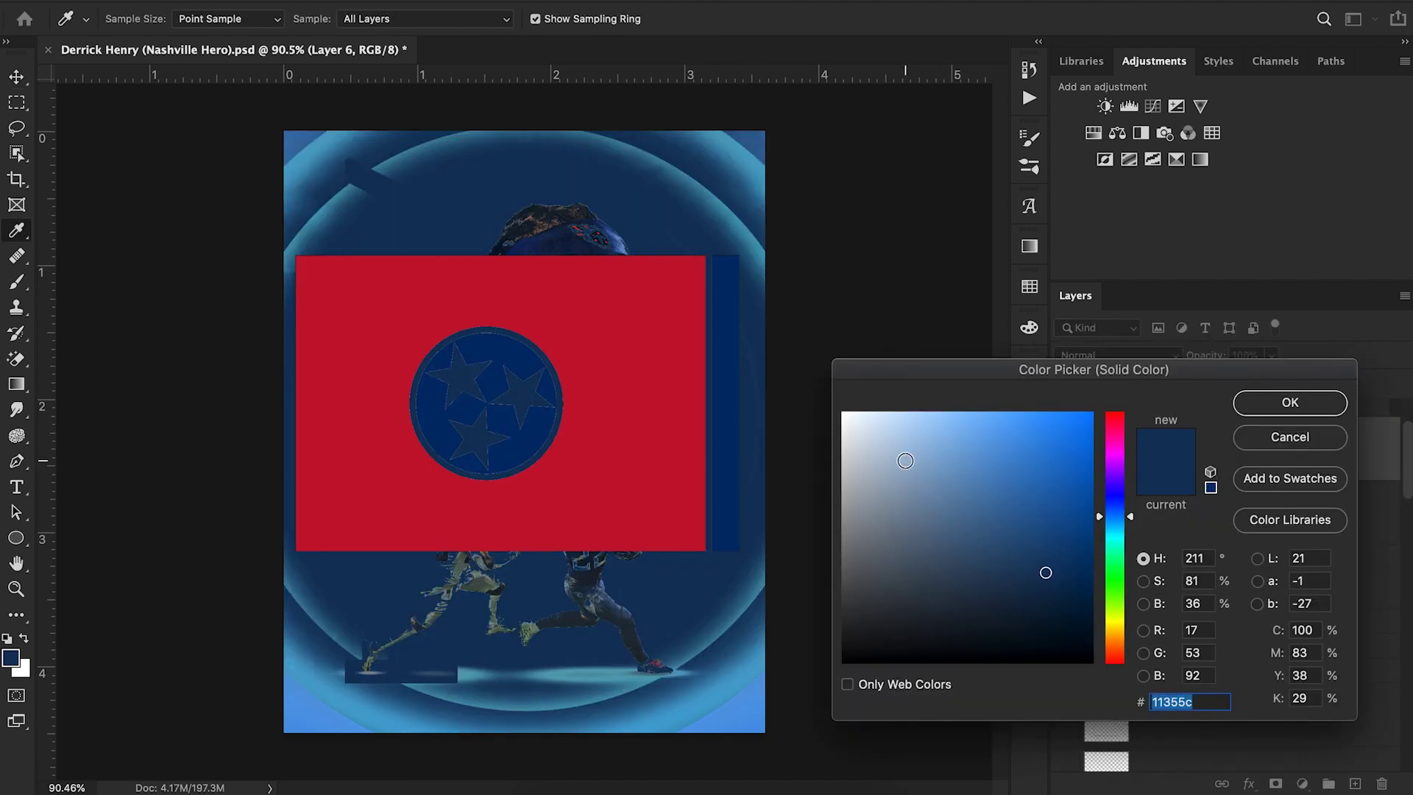
left_click(844, 414)
left_click(1284, 403)
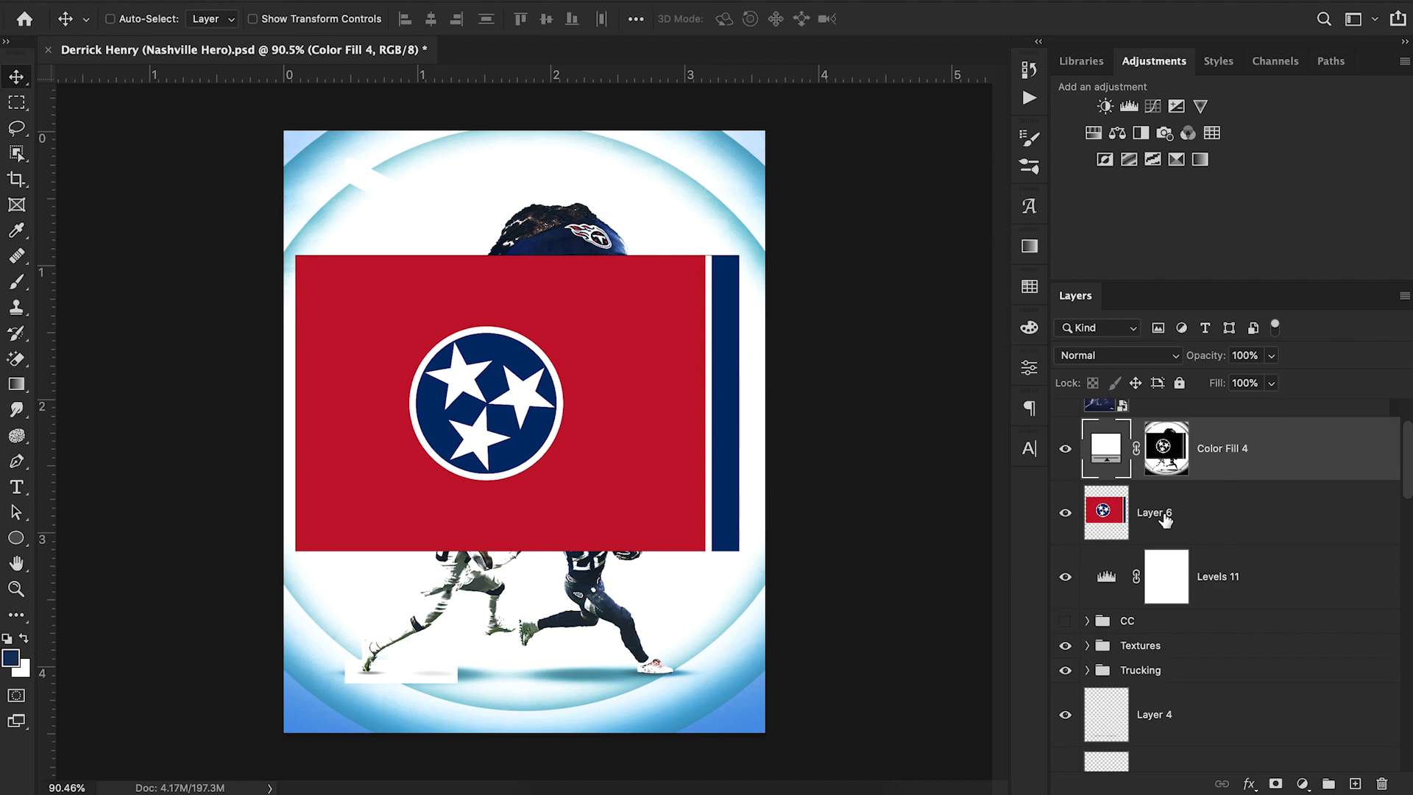
left_click(1148, 516)
left_click(1064, 512)
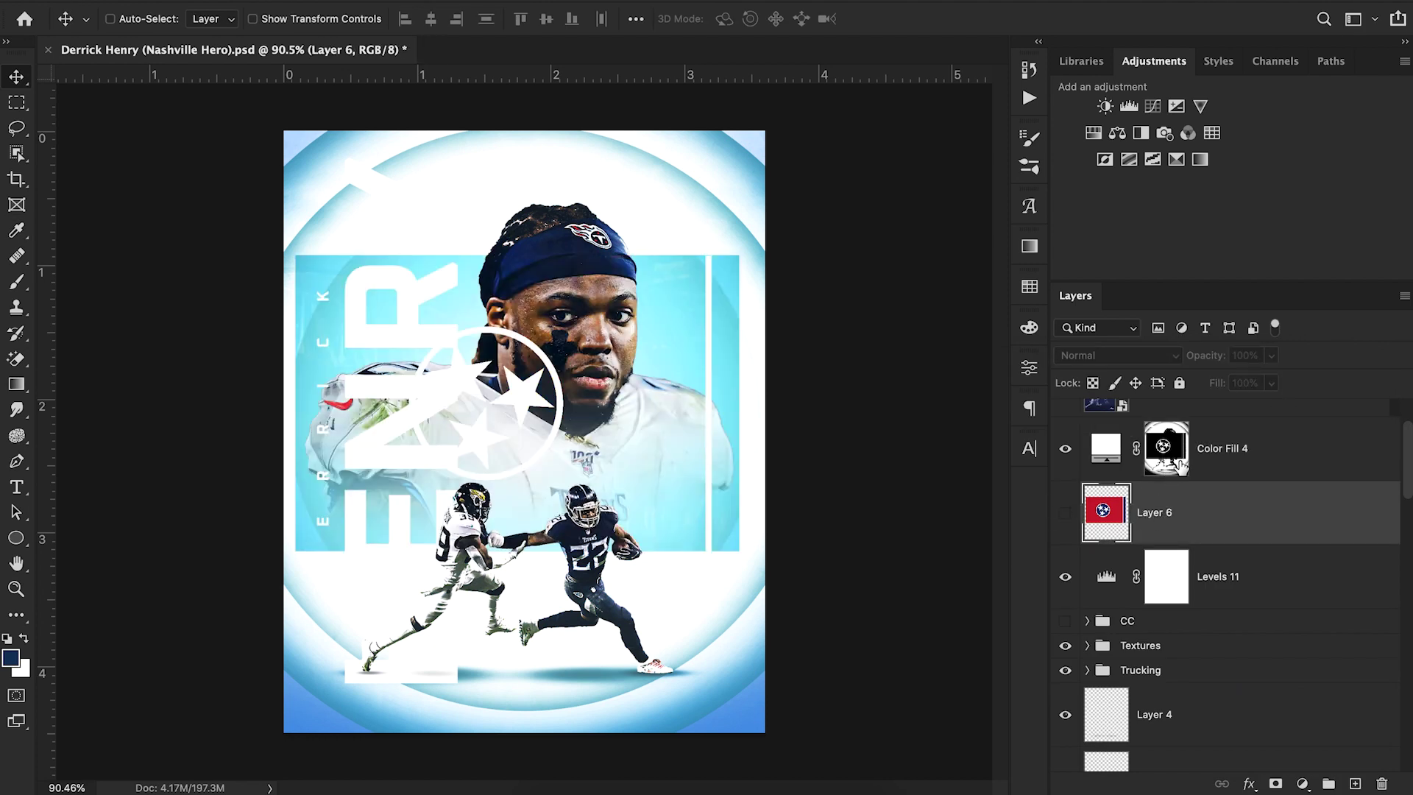
Show the Color Fill 4 layer mask on its own and set up a Hard Round brush at 300 px
left_click(1180, 460)
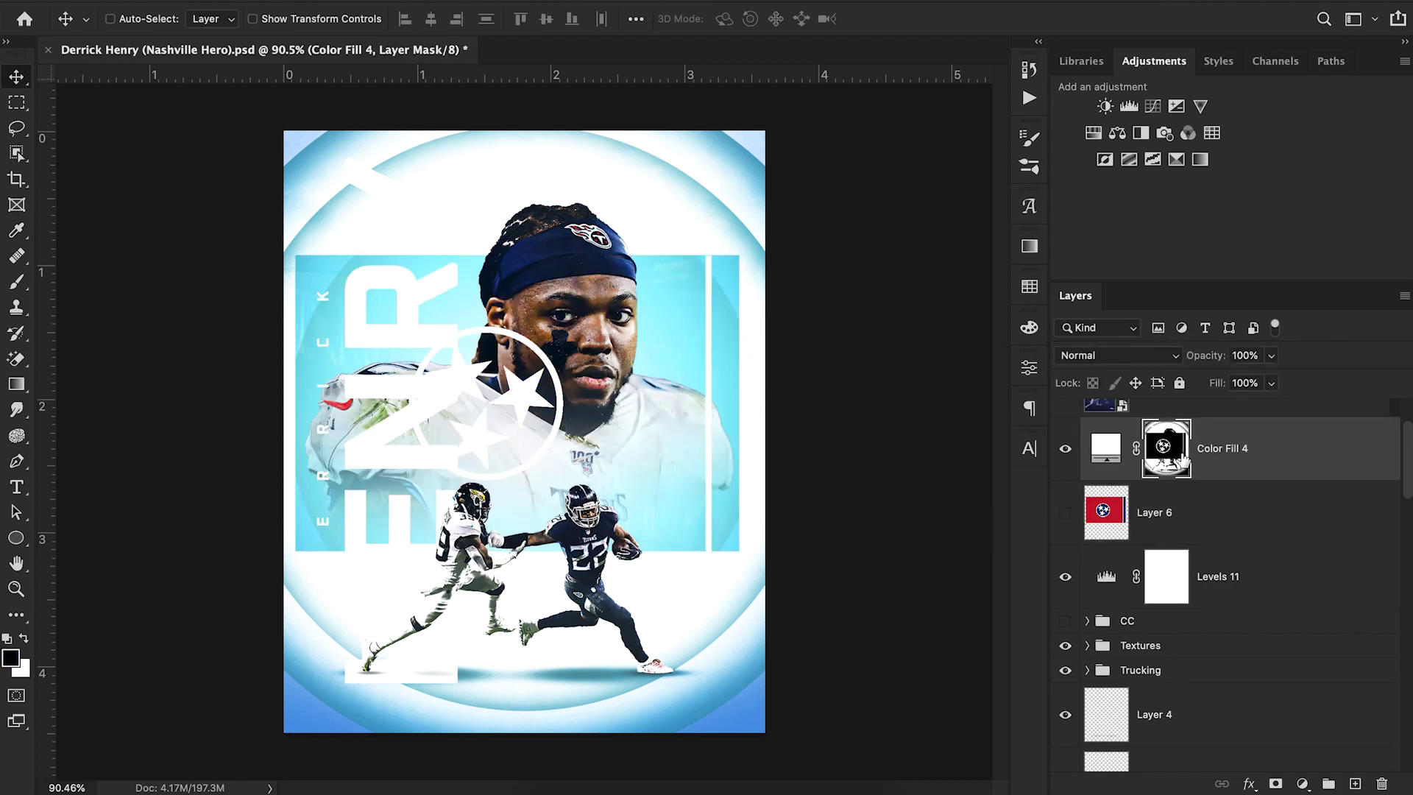
left_click(1180, 460, "alt")
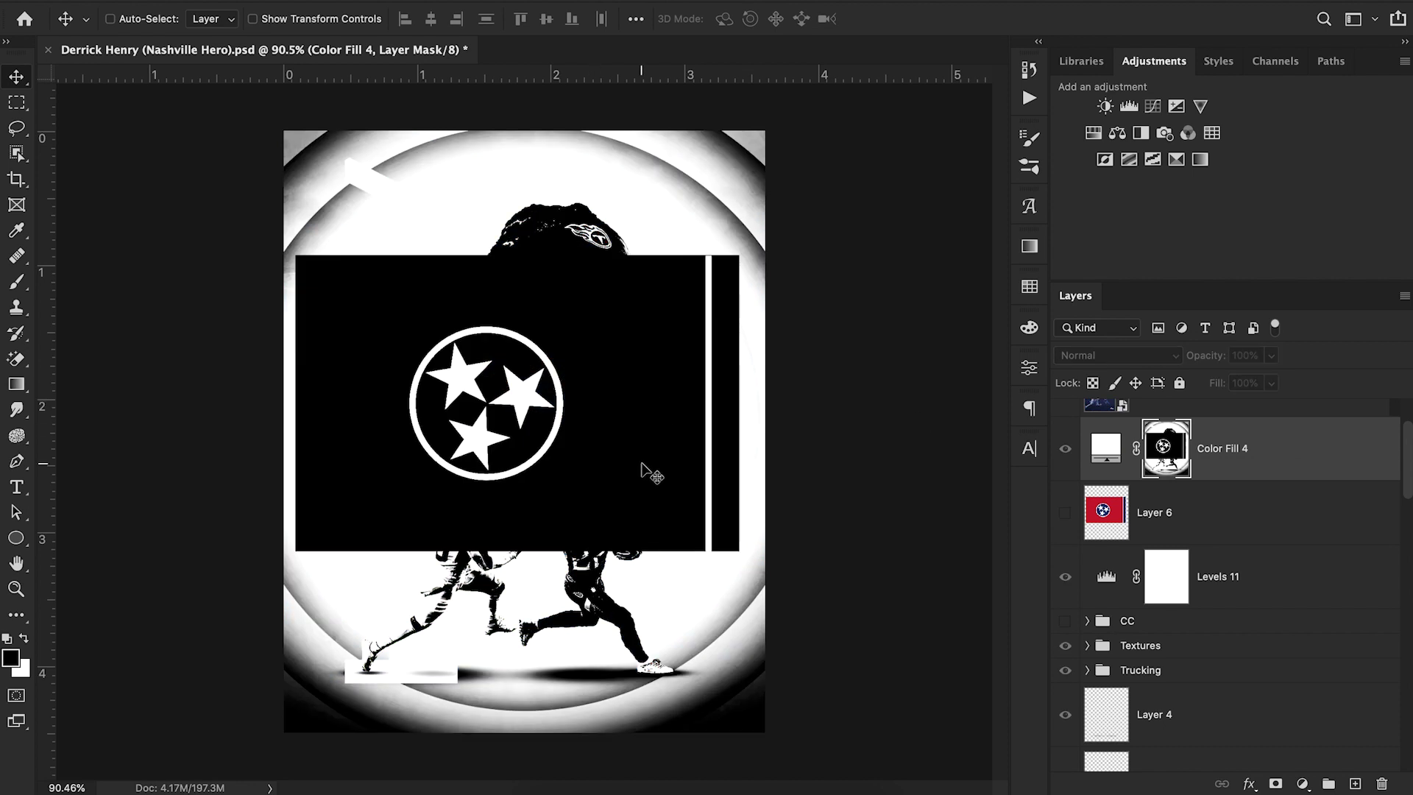
key("b")
left_click(126, 22)
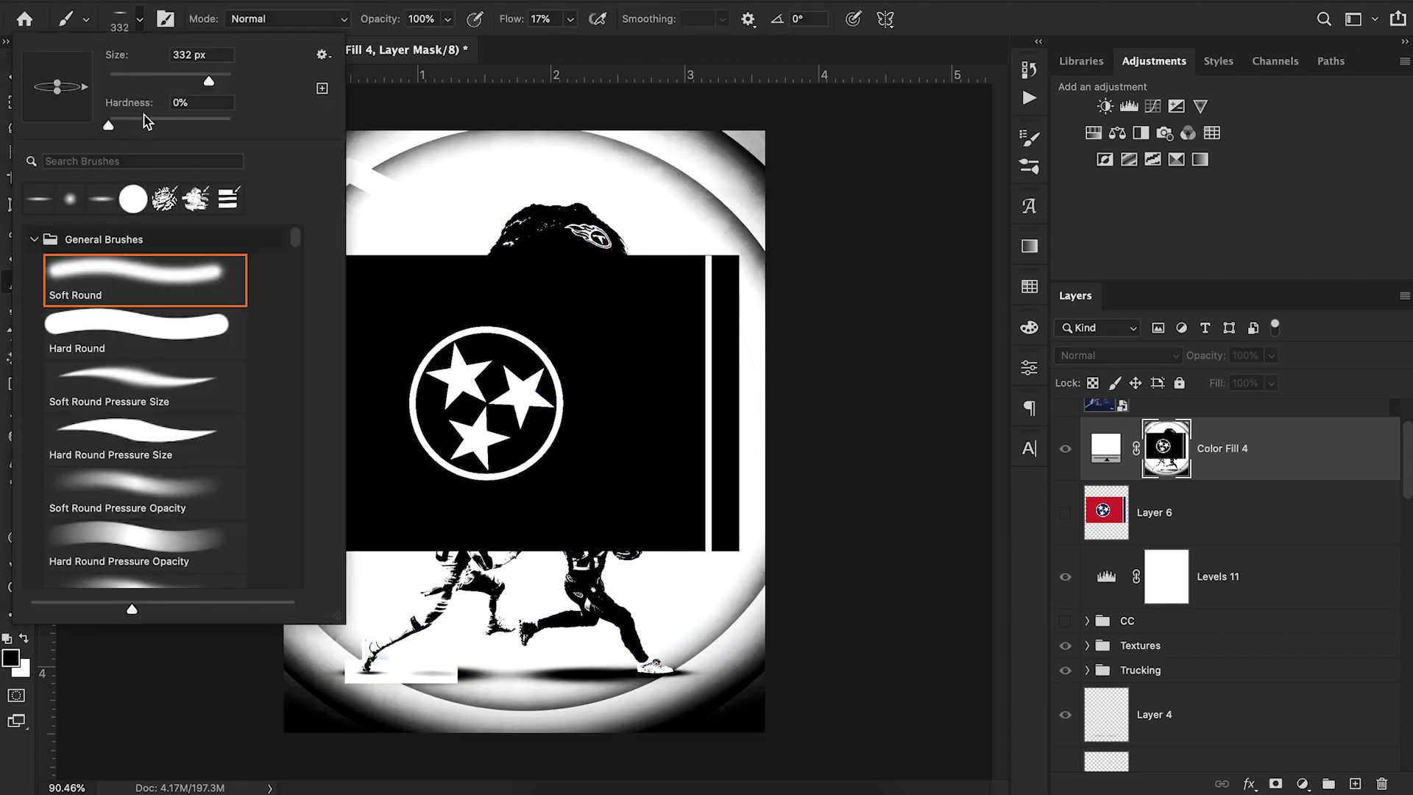
left_click_drag(223, 75, 246, 77)
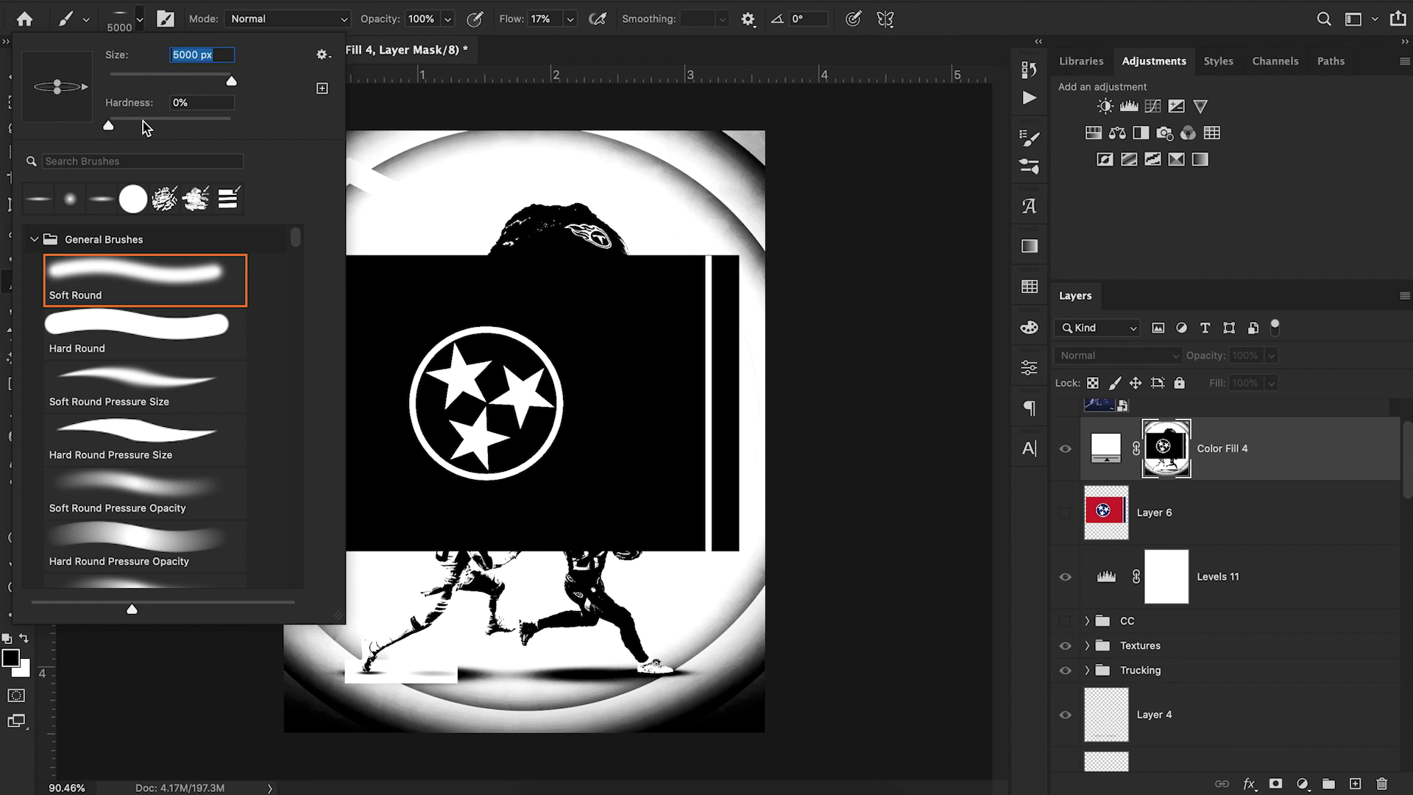
left_click(153, 323)
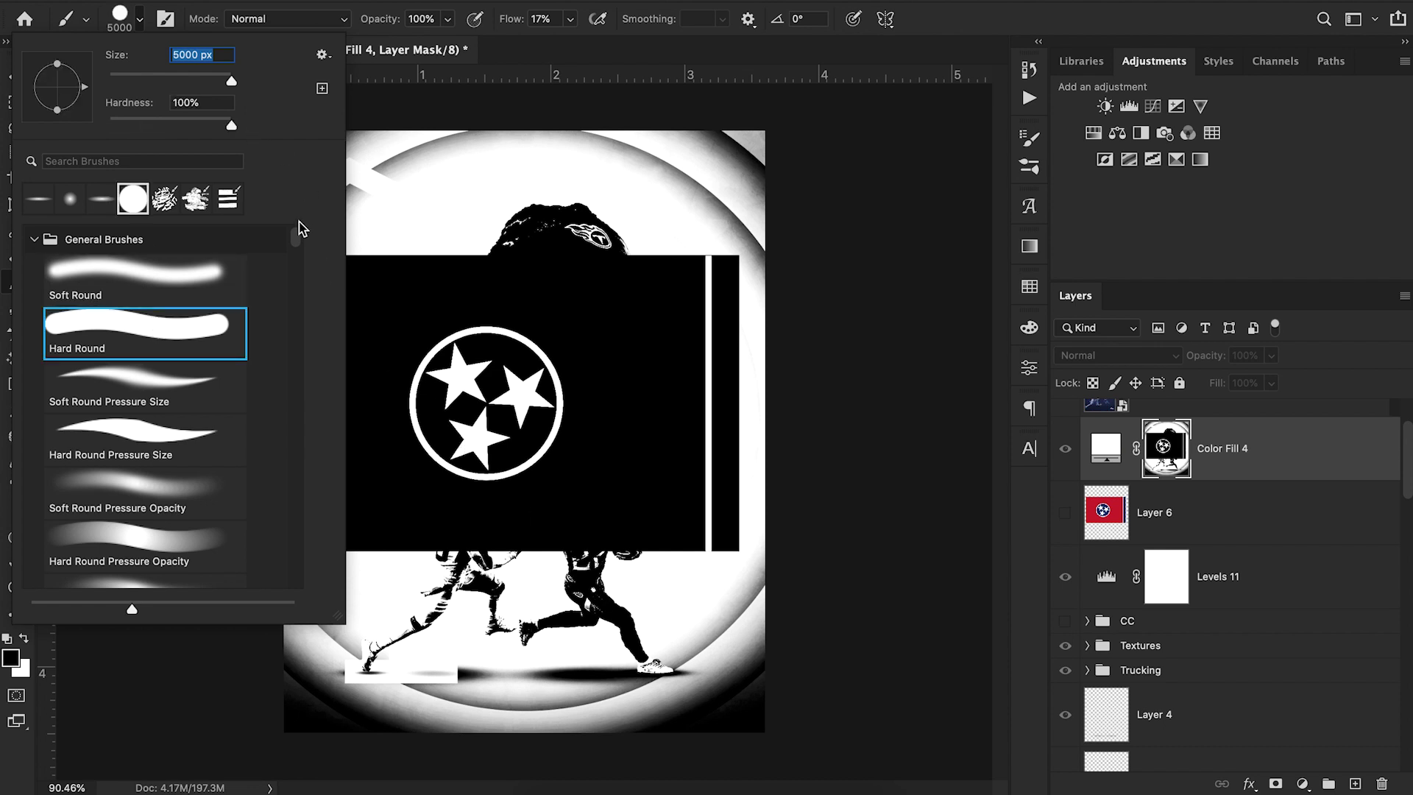
left_click(209, 78)
Paint the mask black at 100% flow everywhere outside the tri-star emblem, and return to the full poster view
left_click_drag(639, 587, 438, 590)
left_click(572, 20)
left_click(650, 41)
mouse_move(316, 306)
left_mouse_down()
mouse_move(252, 237)
mouse_move(375, 164)
mouse_move(413, 196)
mouse_move(665, 236)
mouse_move(769, 195)
mouse_move(744, 631)
mouse_move(719, 729)
mouse_move(564, 705)
mouse_move(306, 712)
mouse_move(252, 542)
mouse_move(306, 686)
mouse_move(391, 600)
mouse_move(602, 599)
mouse_move(548, 662)
left_mouse_up()
left_click(16, 77)
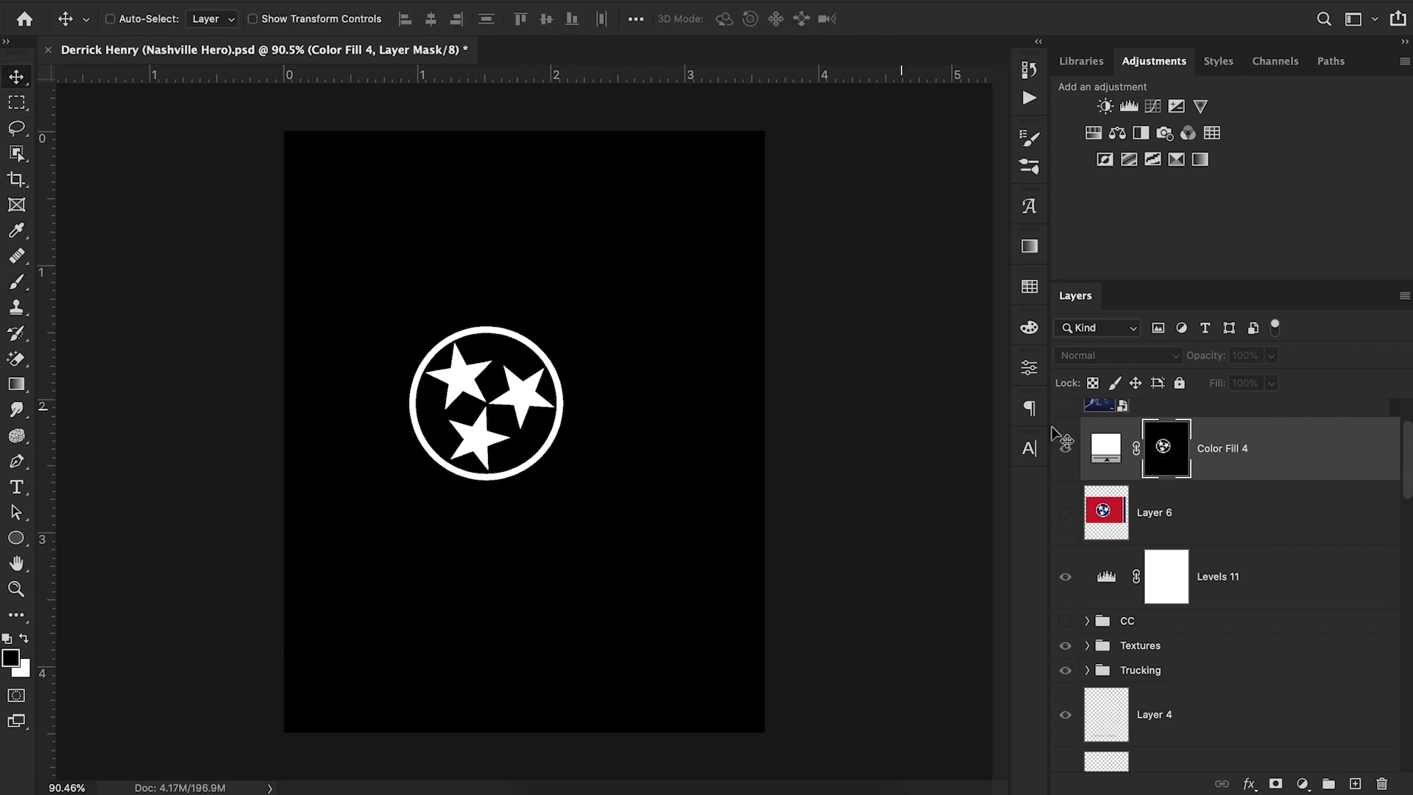
key("super+2")
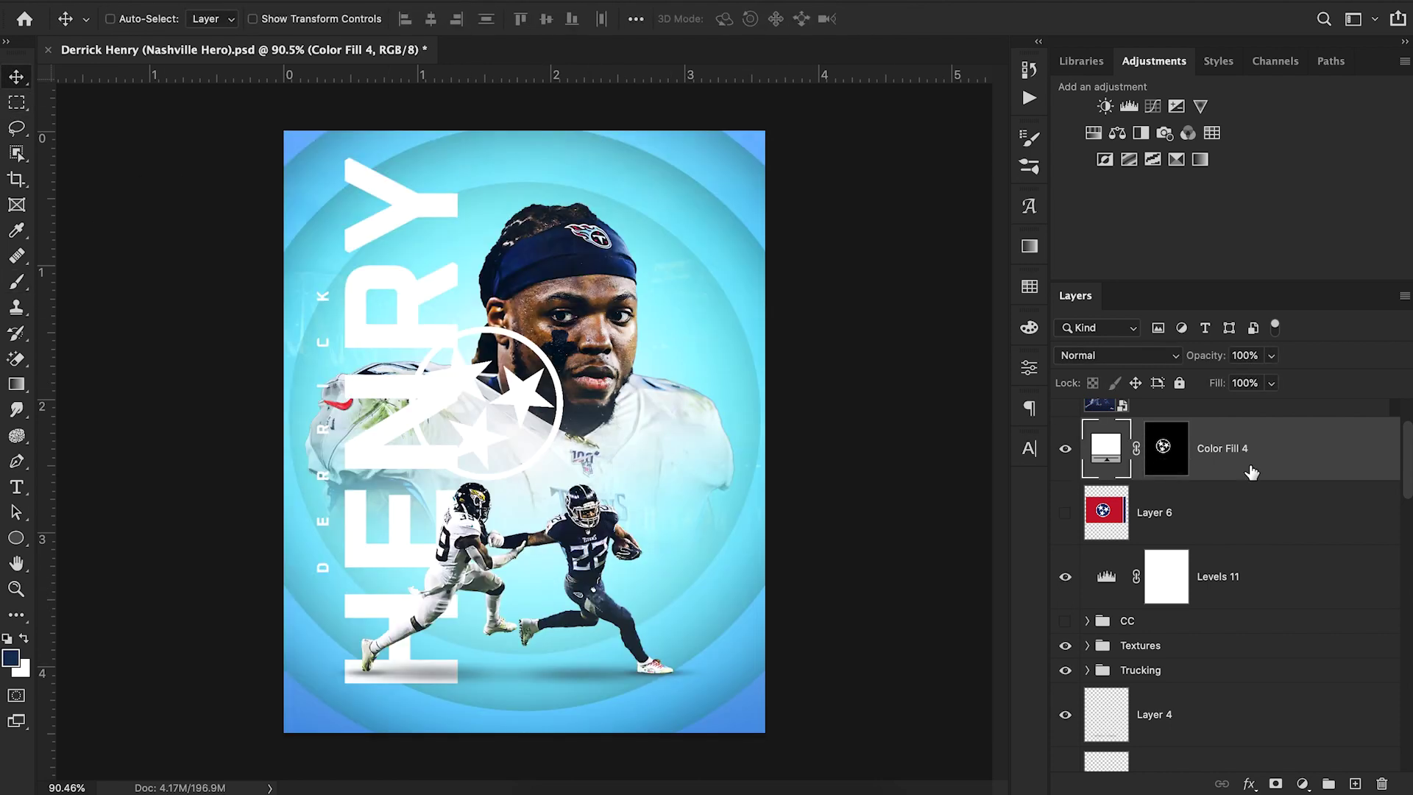
Try the emblem in the poster's lower-right corner and give its fill a dark blue colour
left_click_drag(492, 394, 807, 682)
double_click(1106, 447)
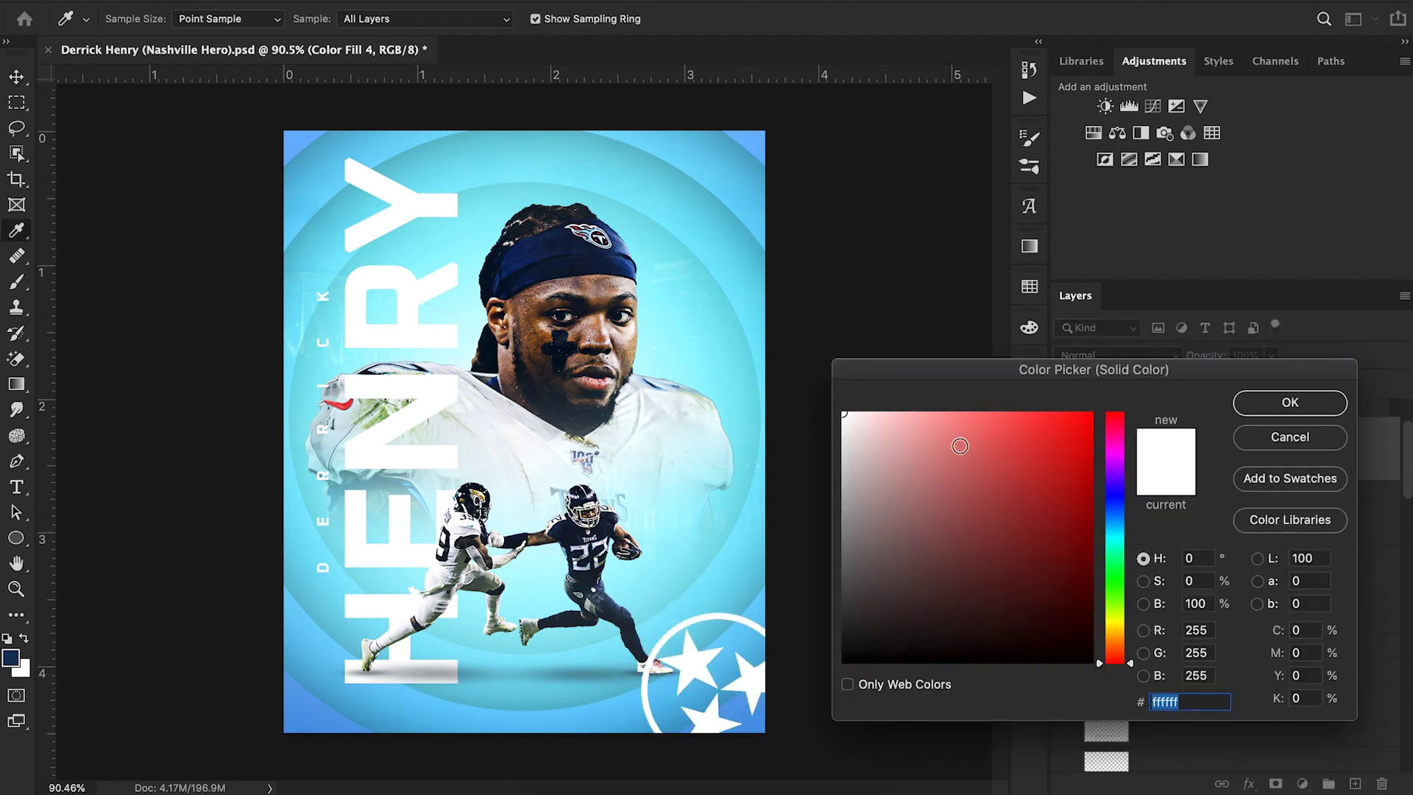
left_click(762, 605)
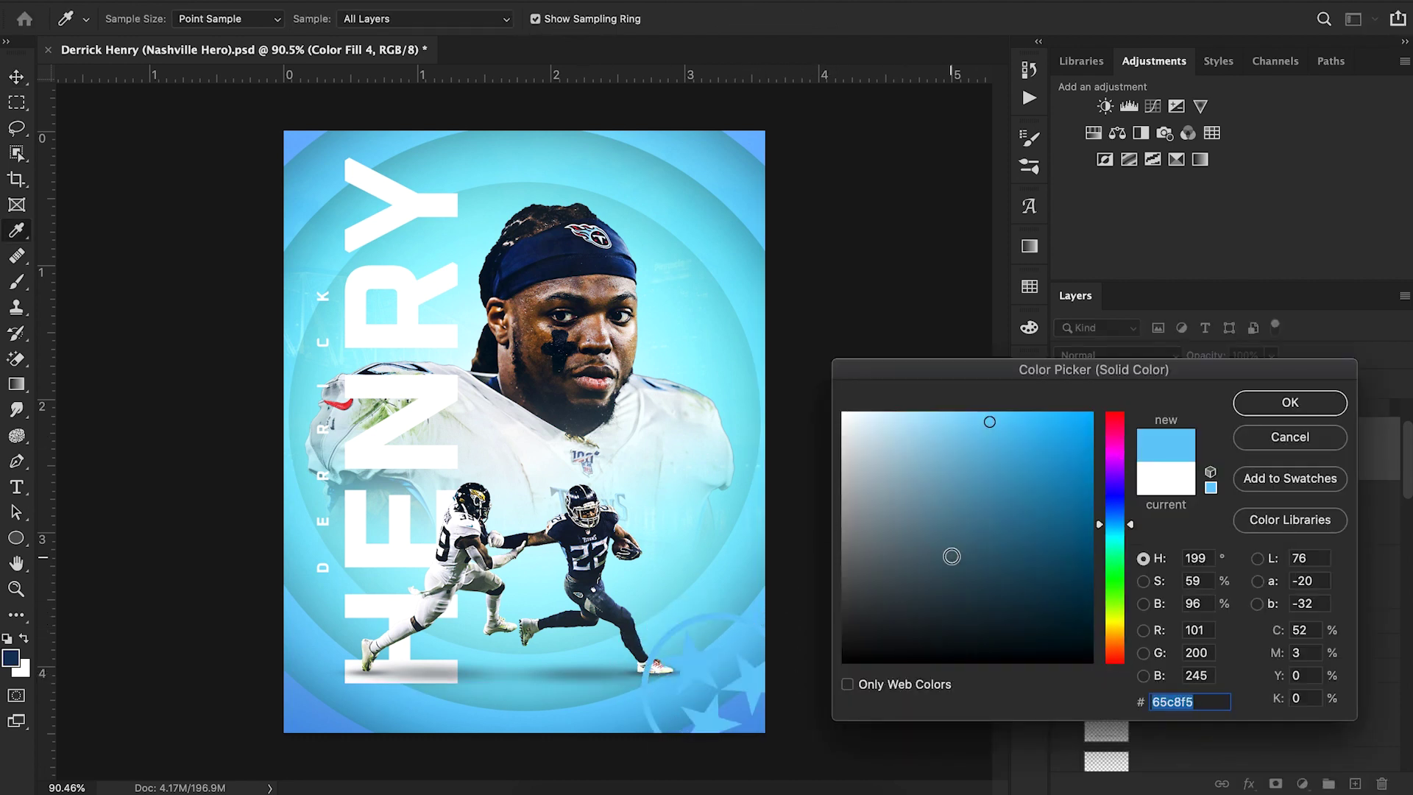
left_click(1013, 611)
mouse_move(1013, 612)
left_mouse_down()
mouse_move(988, 582)
mouse_move(997, 596)
left_mouse_up()
left_click(1289, 402)
Try the dark emblem as a small badge in the poster's upper-right corner by moving it there and scaling it down
key("v")
left_click_drag(788, 562, 763, 104)
key("ctrl+t")
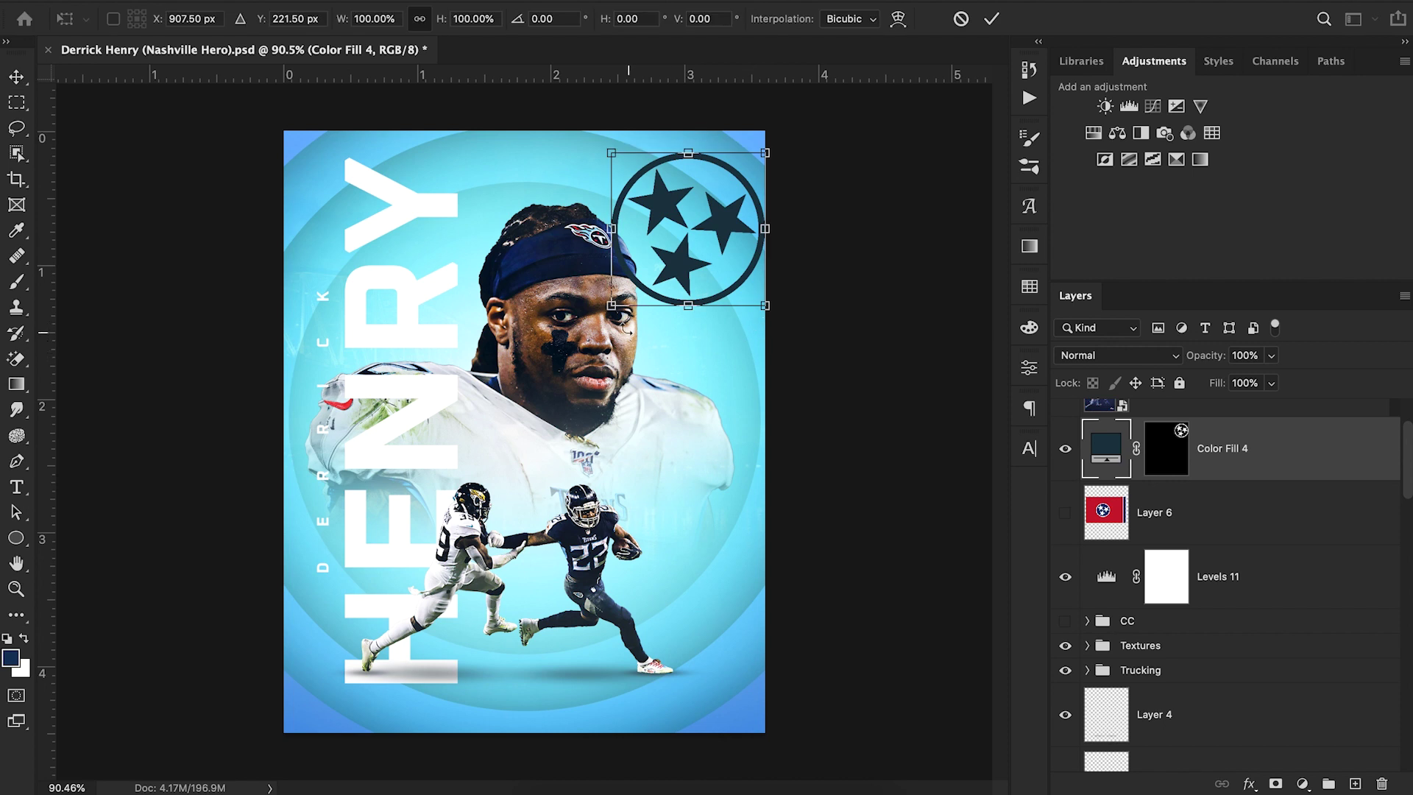
left_click_drag(609, 308, 684, 189)
left_click_drag(694, 177, 704, 162)
left_click(991, 18)
left_click_drag(833, 194, 817, 193)
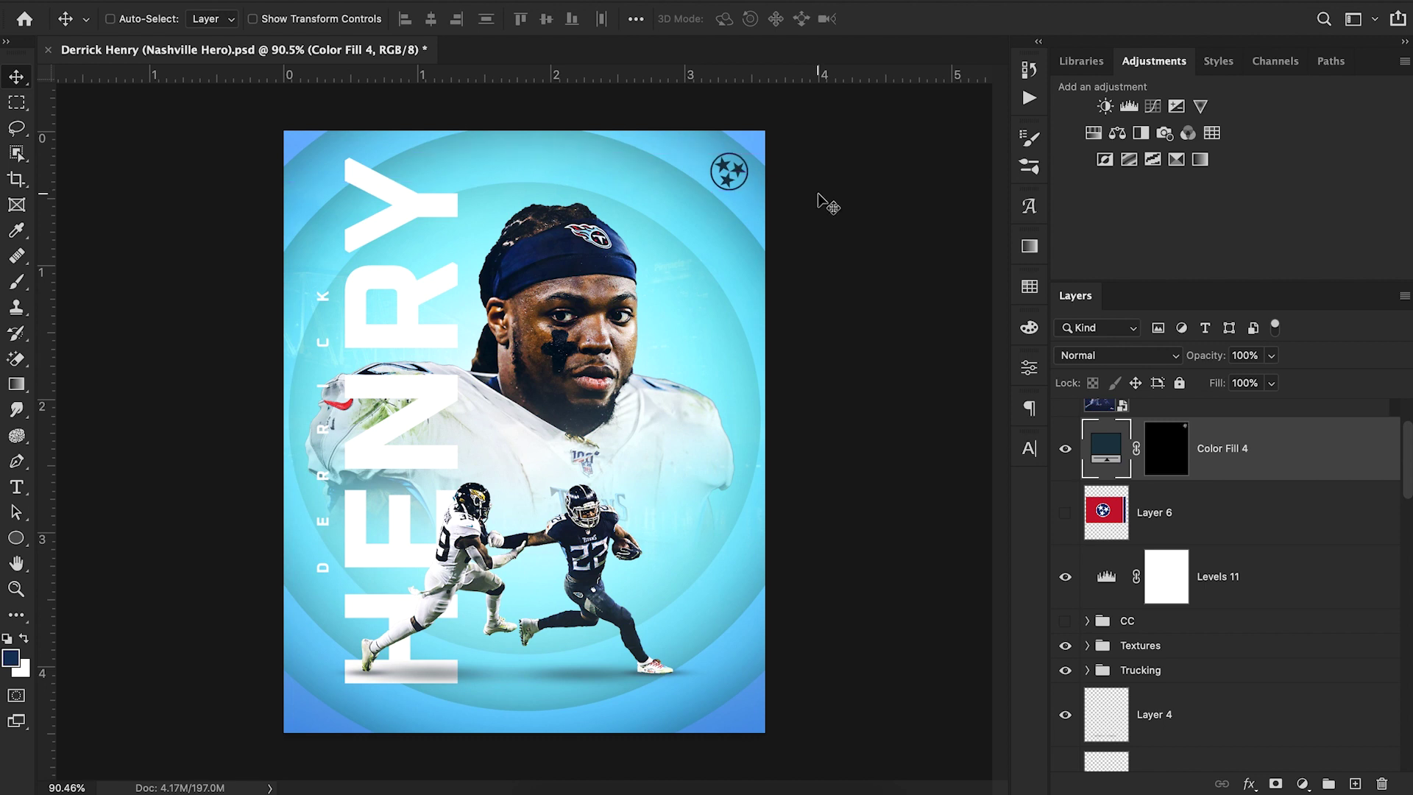
Undo the emblem's scaling, recolouring and moves
key("super+z")
key("super+z")
key("super+z")
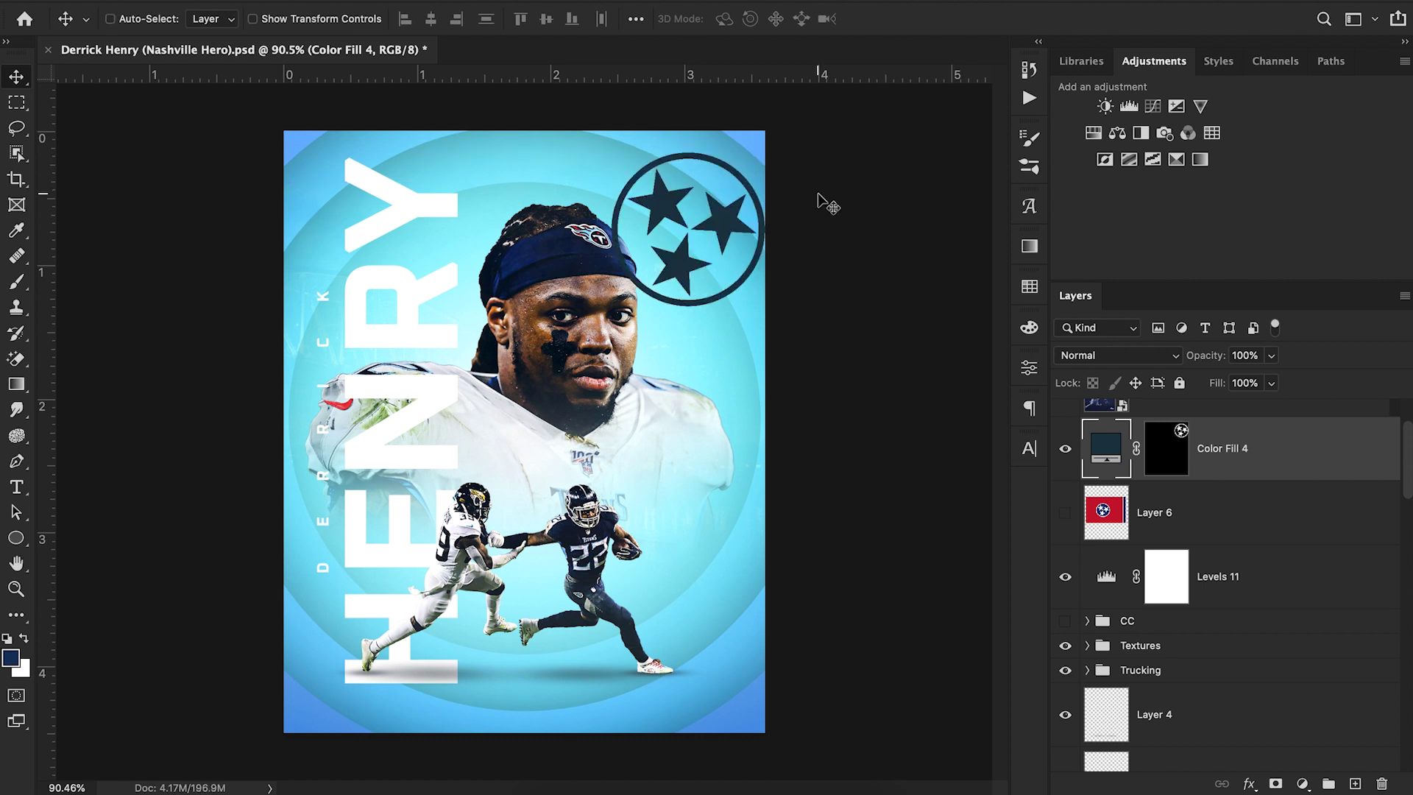
key("super+z")
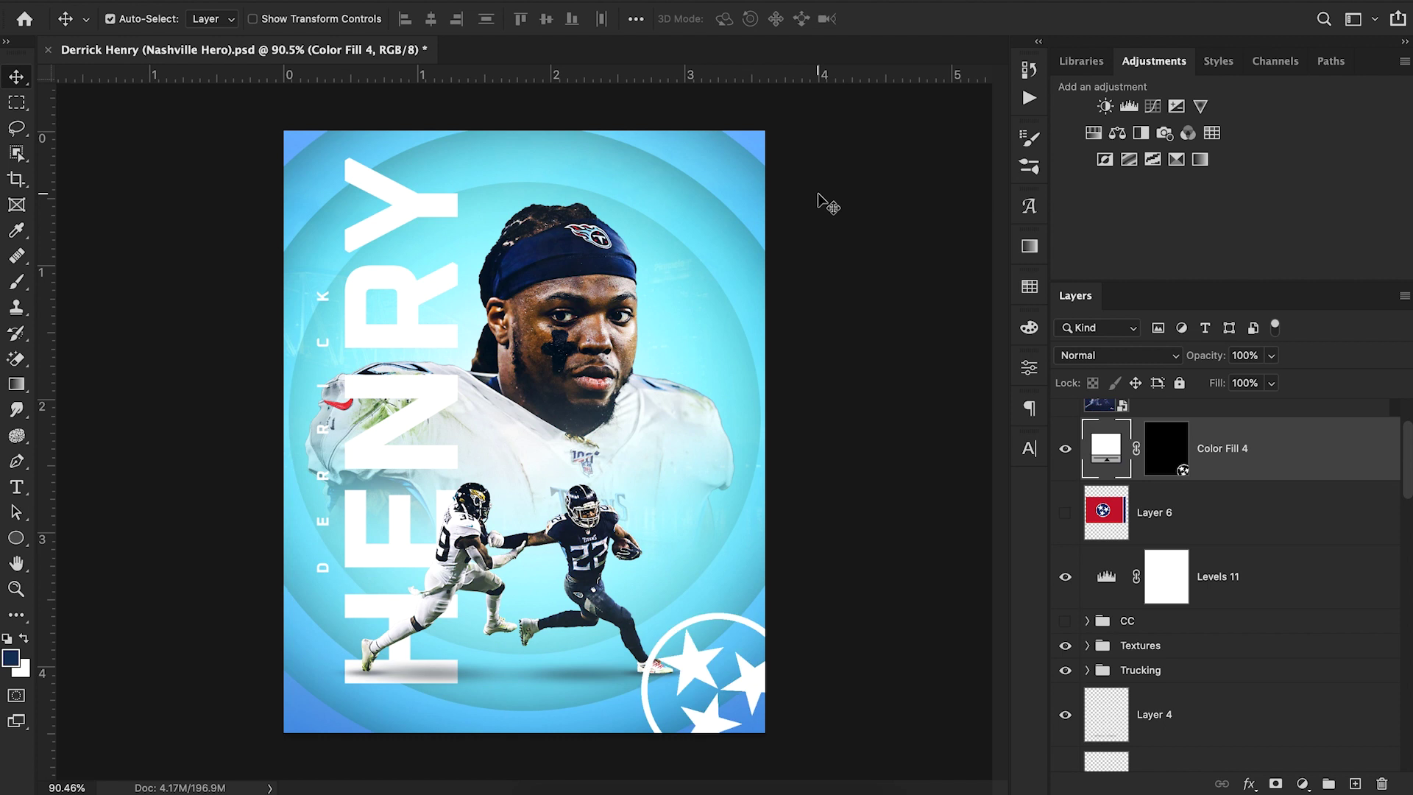
key("super+z")
Move the white emblem over to the player's face and paint its outer ring out of the mask with a 71 px black Hard Round brush
left_click_drag(570, 404, 735, 391)
left_click(1179, 451, "alt")
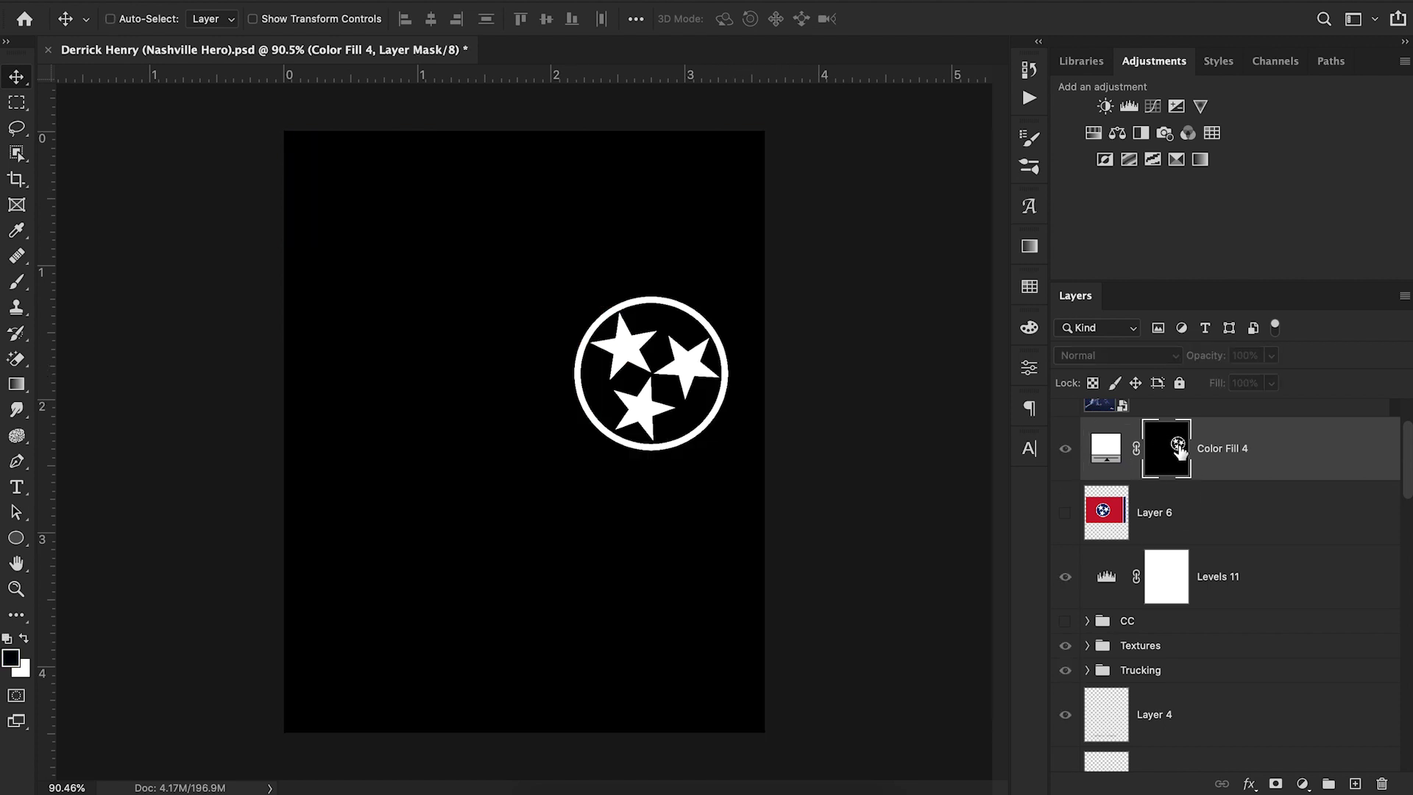
key("b")
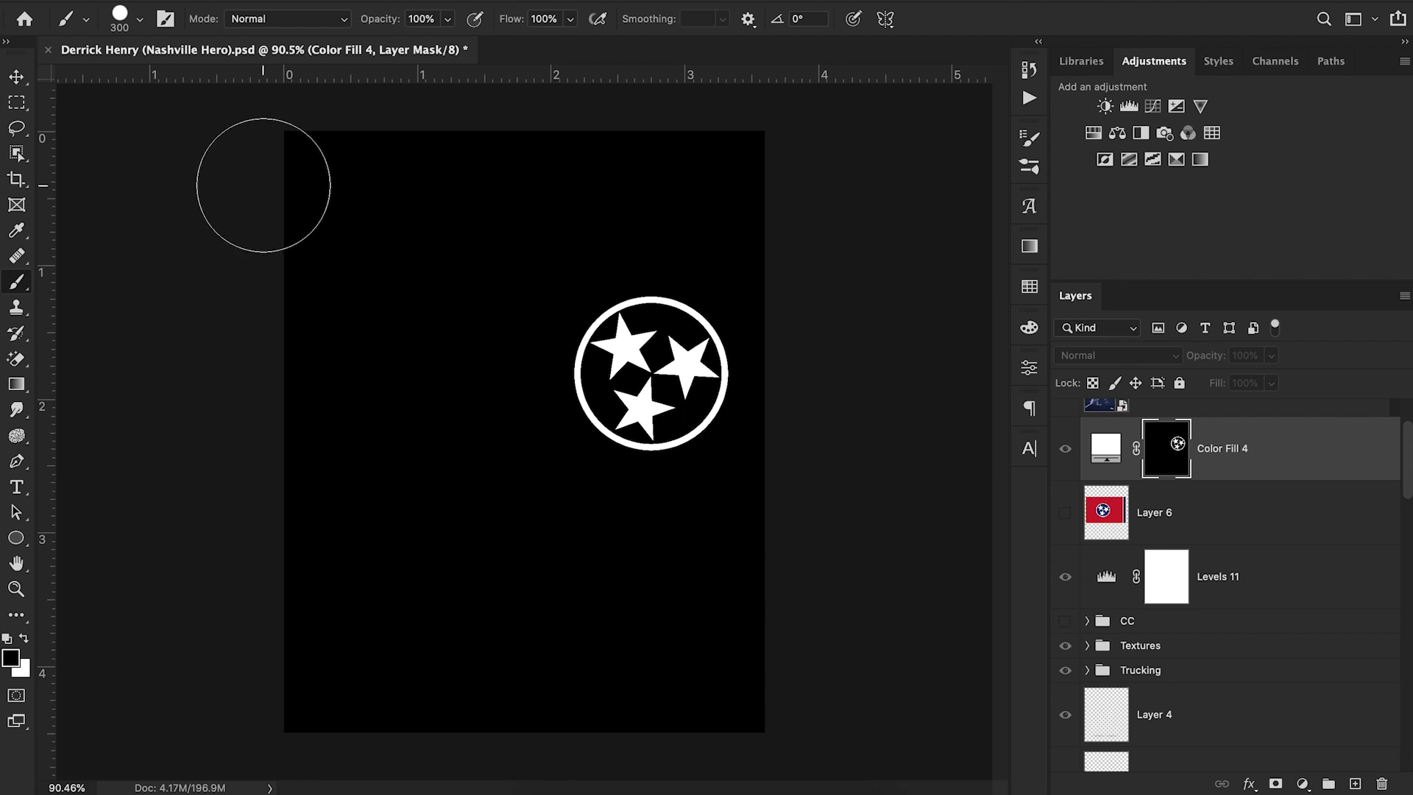
left_click(120, 16)
left_click_drag(166, 75, 156, 78)
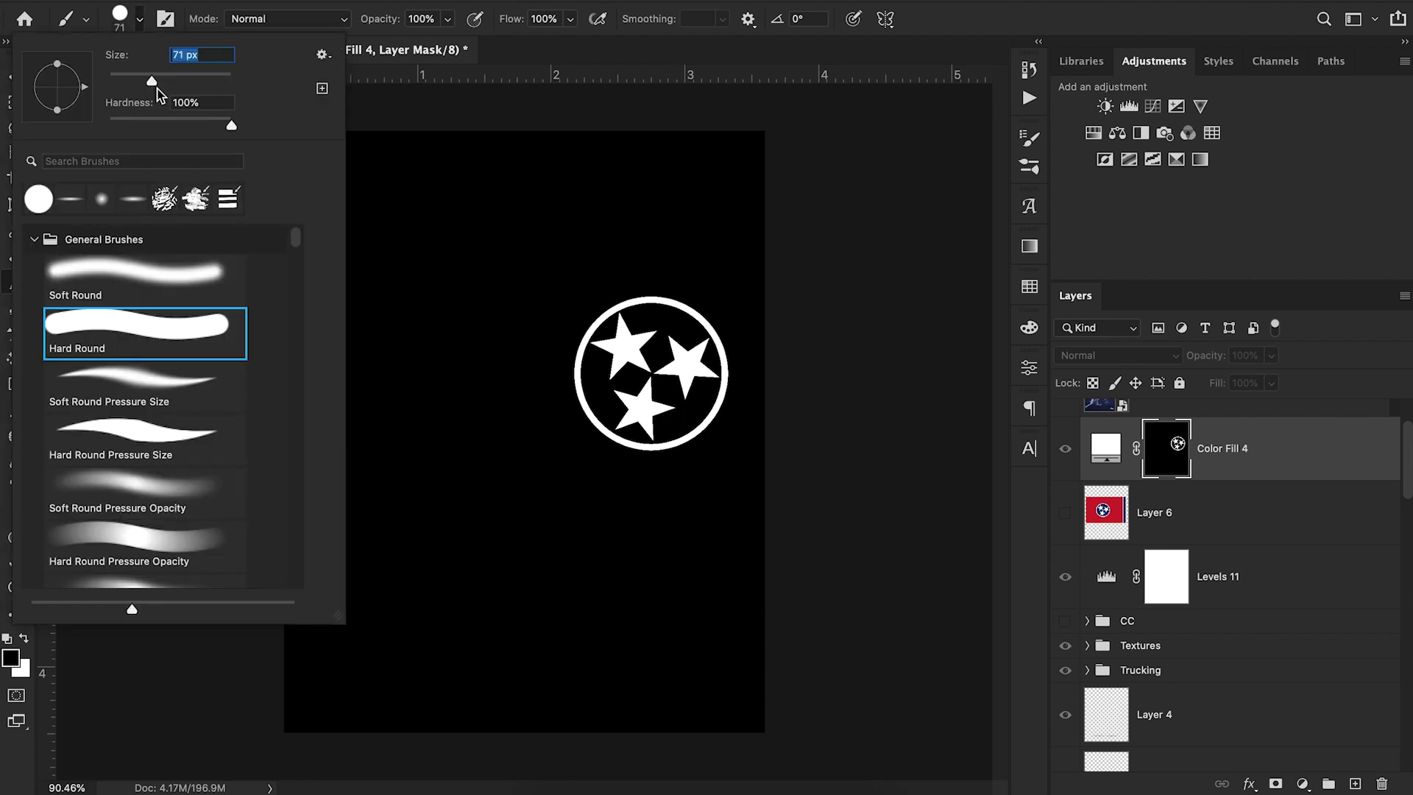
left_click(589, 418)
mouse_move(600, 430)
left_mouse_down()
mouse_move(577, 397)
mouse_move(577, 321)
mouse_move(615, 294)
mouse_move(656, 294)
mouse_move(722, 325)
mouse_move(736, 380)
mouse_move(726, 407)
mouse_move(668, 454)
mouse_move(604, 445)
left_mouse_up()
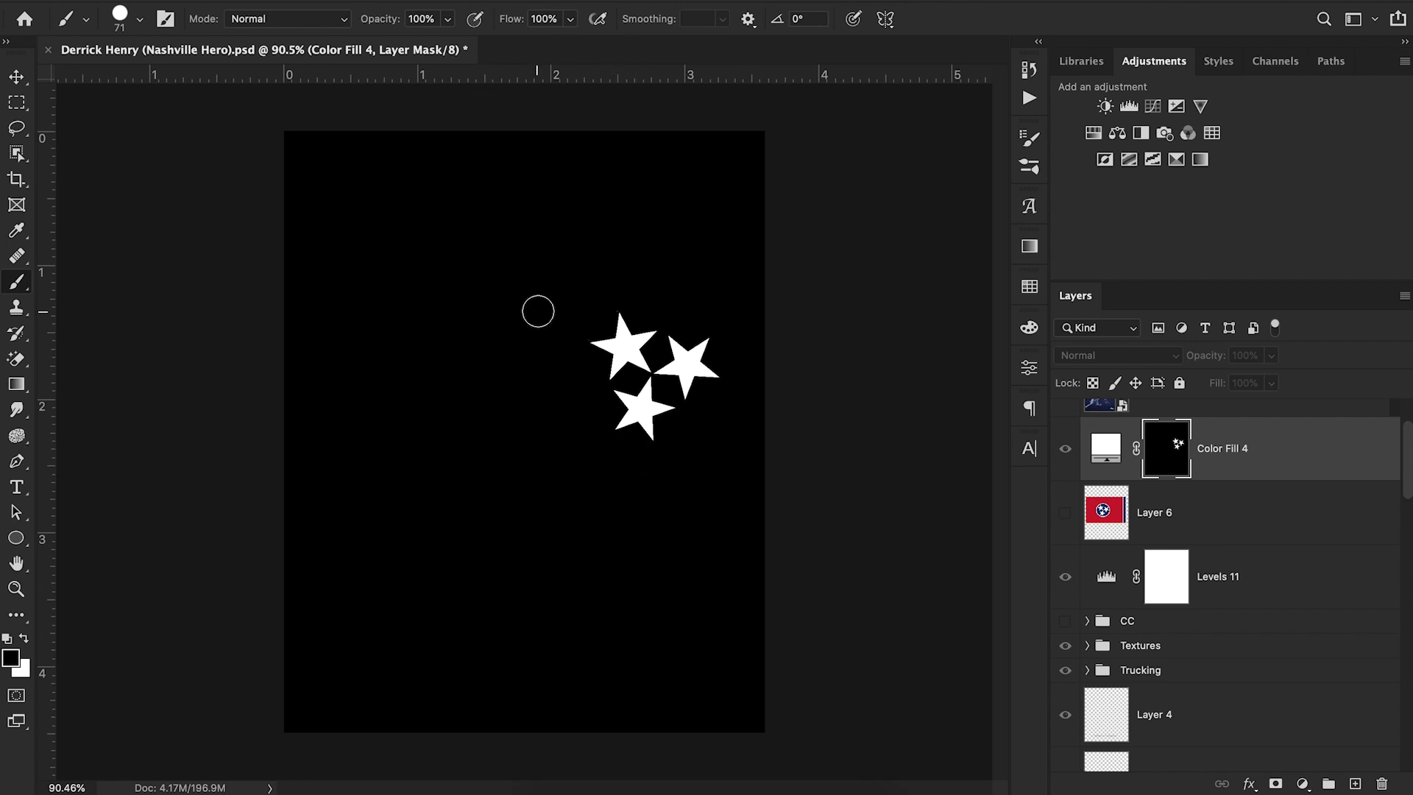
left_click(1108, 452)
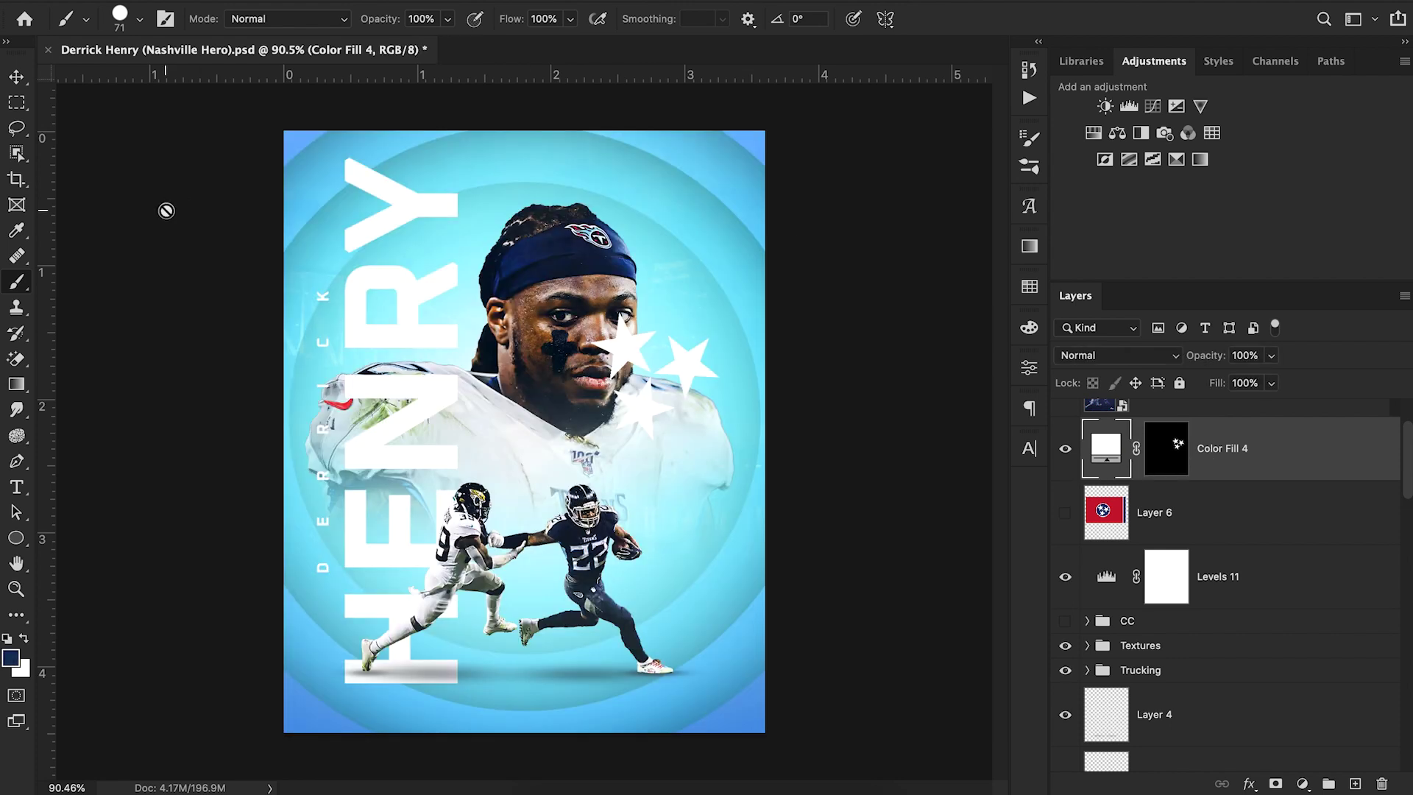
Place the three stars beside the player's chin above the shoulder, scaled to about 79%
left_click(16, 76)
left_click_drag(721, 381, 775, 387)
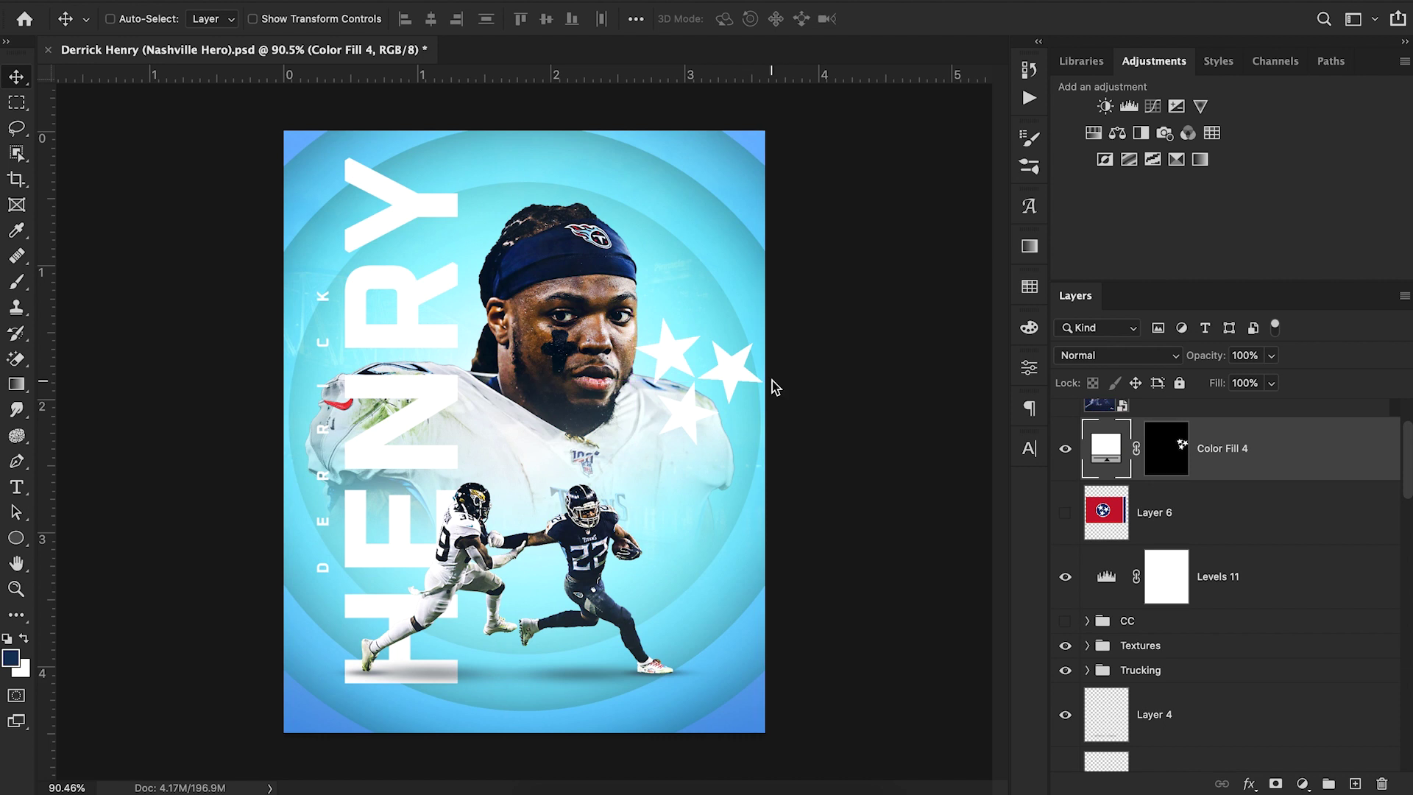
key("ctrl+t")
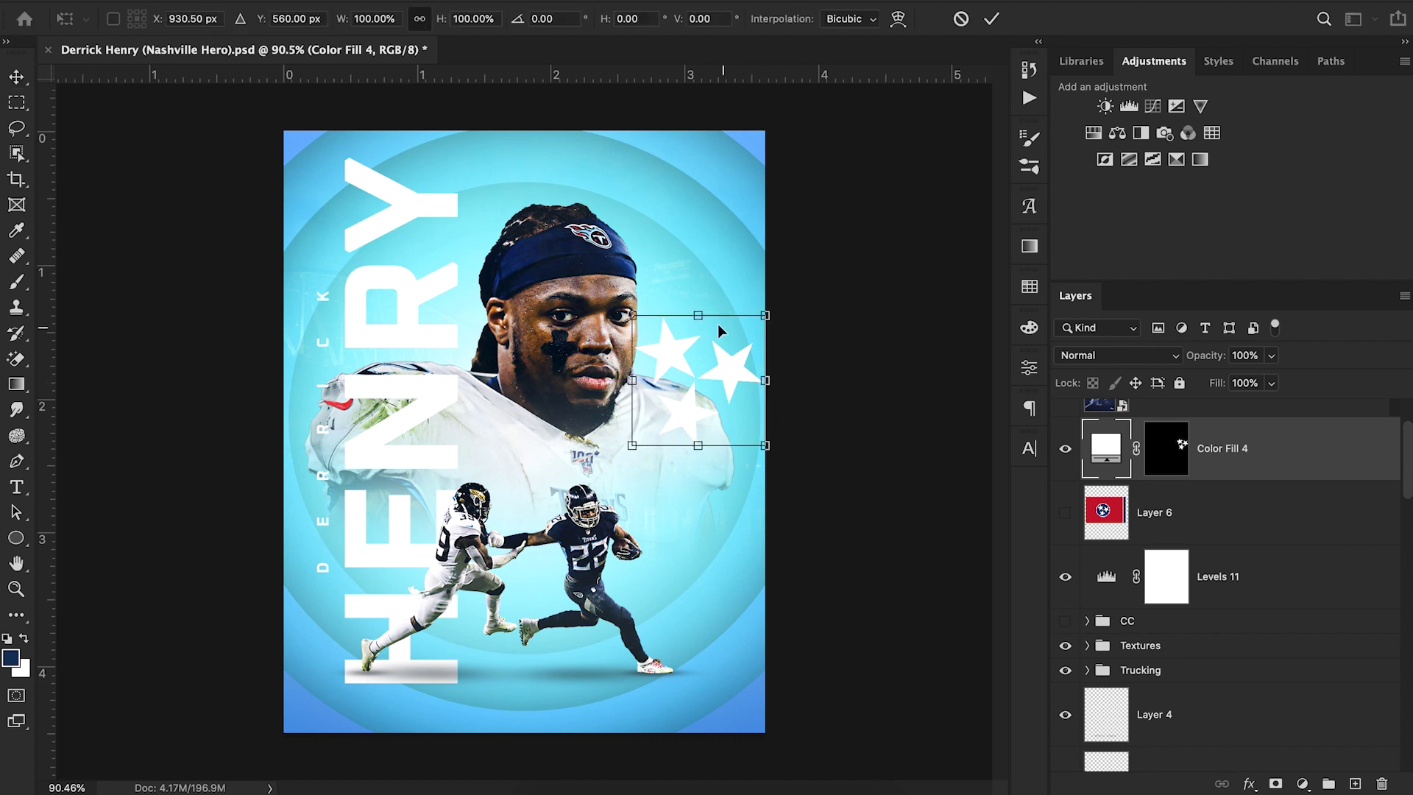
left_click_drag(762, 315, 750, 342)
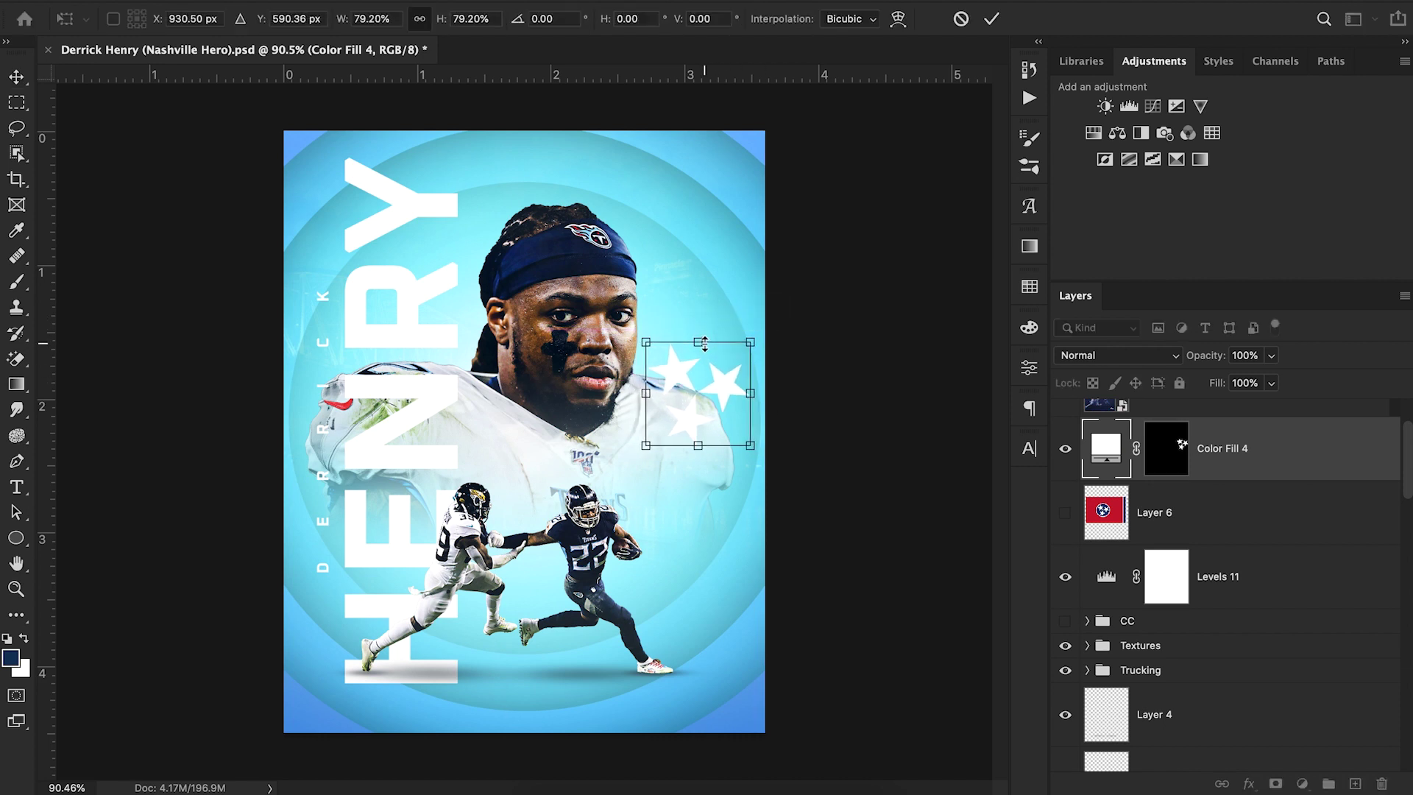
left_click(991, 18)
left_click_drag(745, 464, 744, 452)
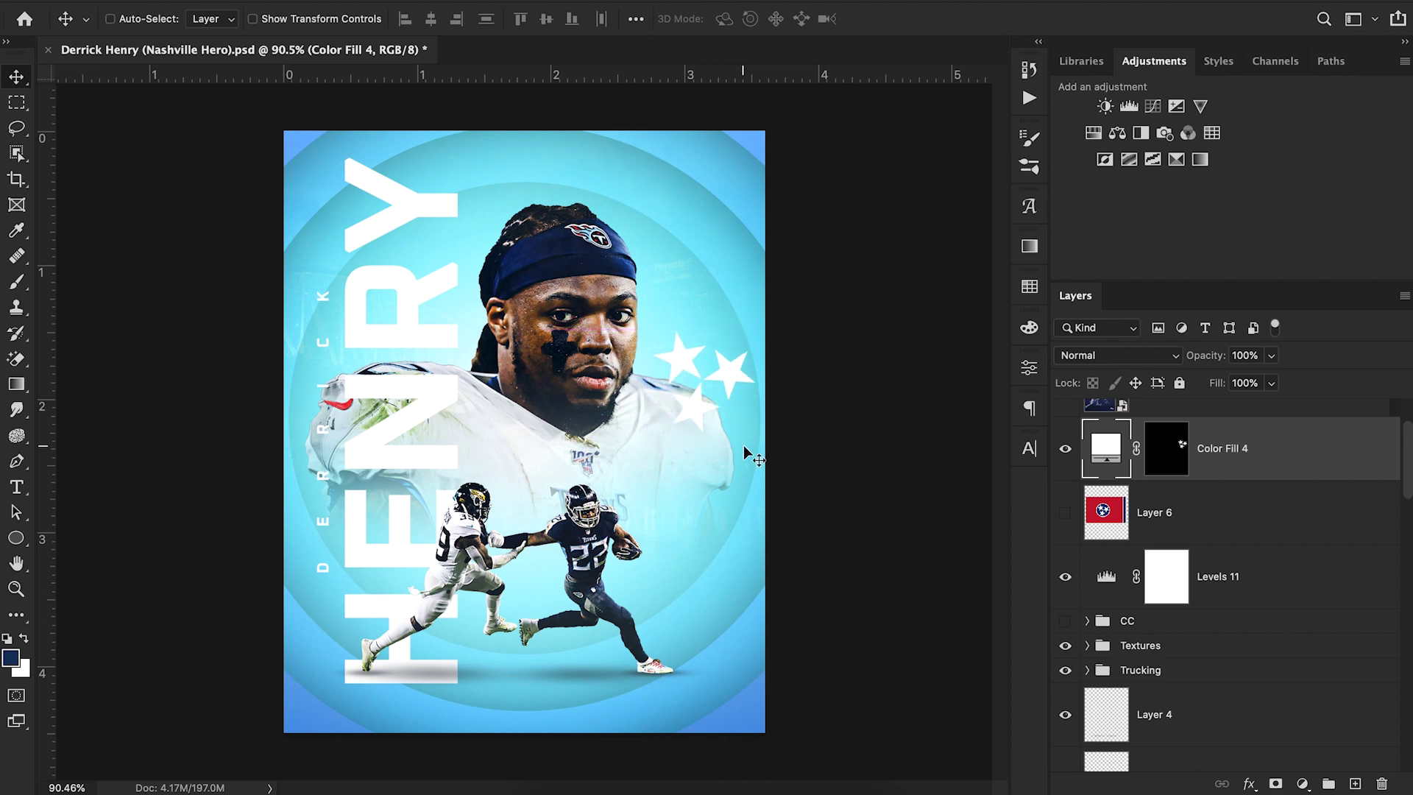
key("Up")
key("Left")
key("Up")
key("Left")
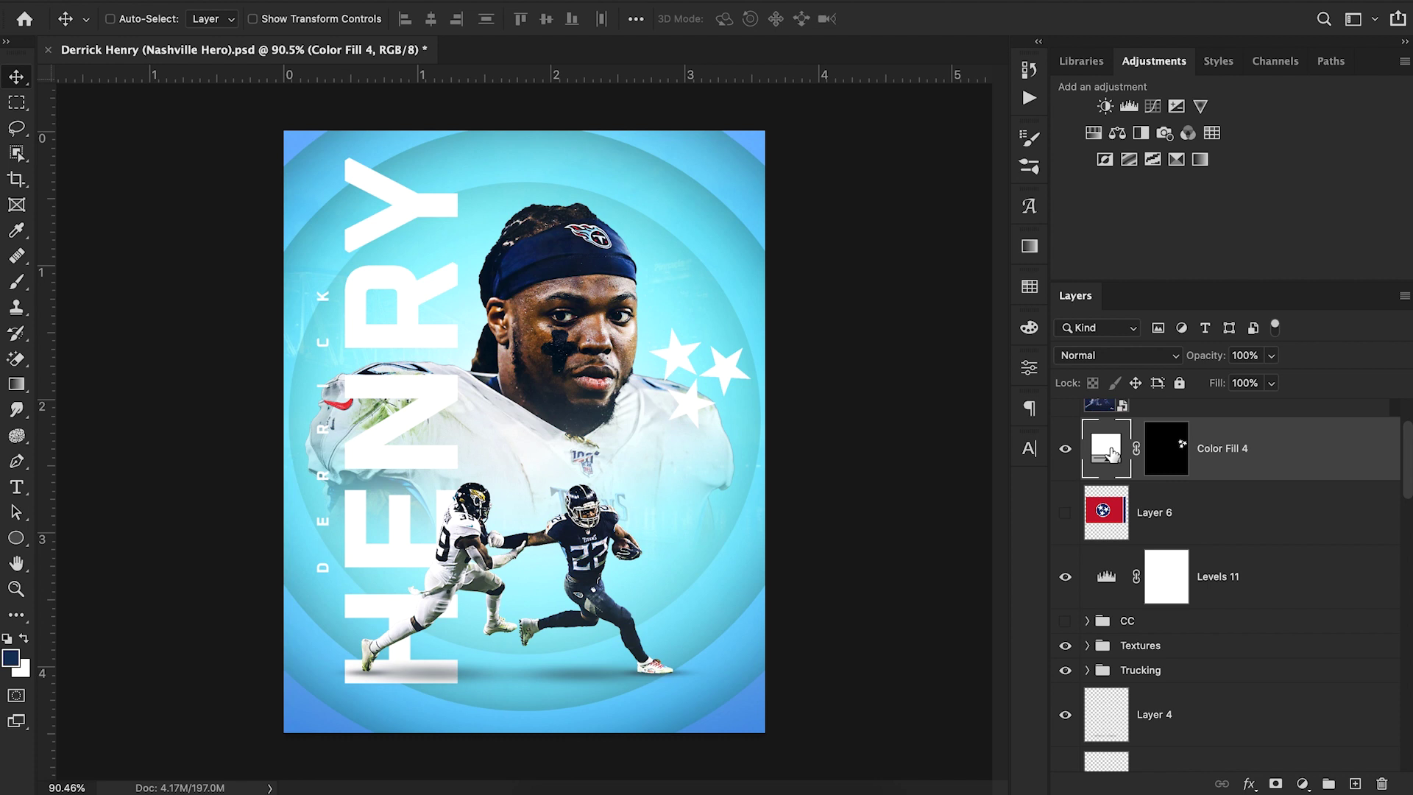
Recolour the stars with the red c51230 sampled from the flag layer, leaving the flag hidden
left_click(1065, 512)
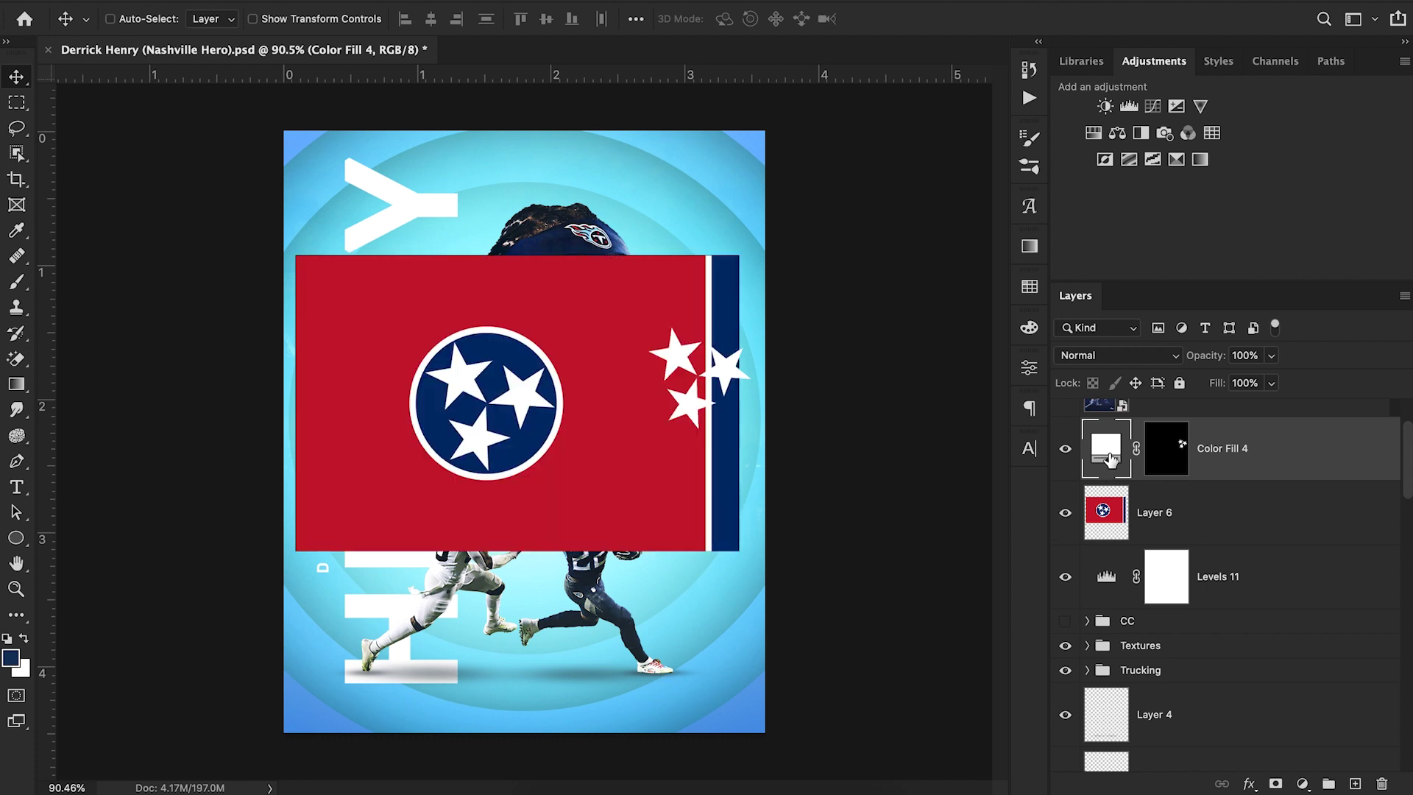
double_click(1111, 460)
left_click(658, 447)
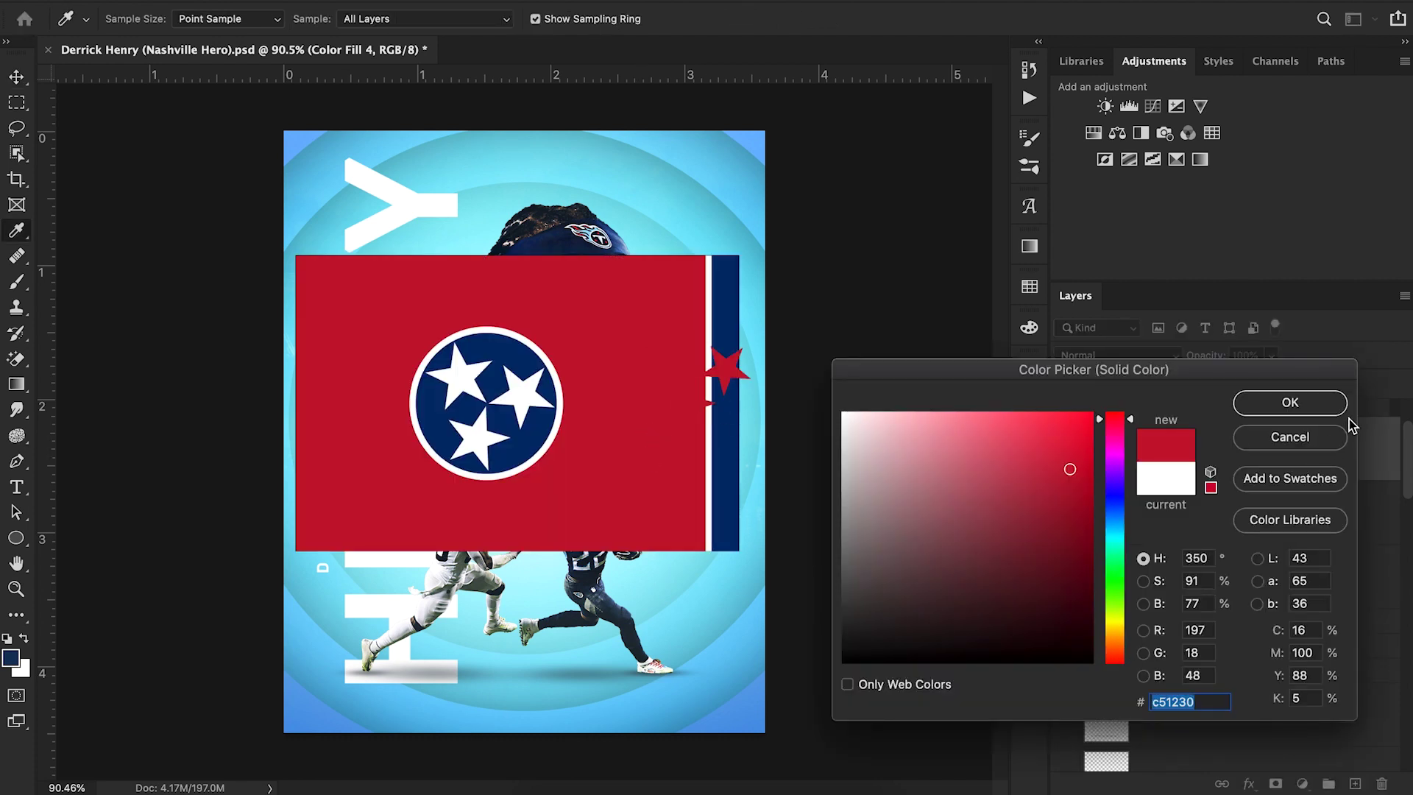
left_click(1289, 403)
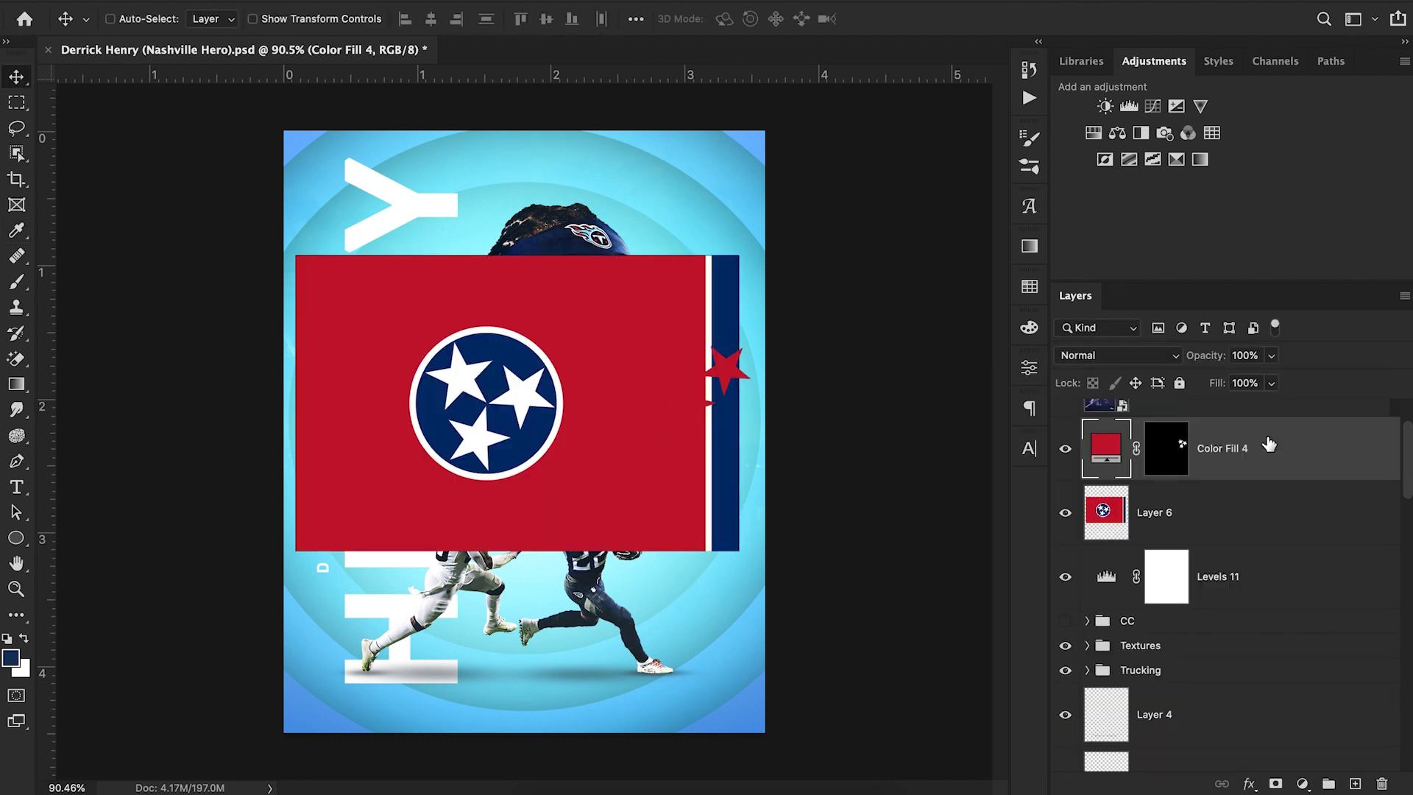
left_click(1064, 515)
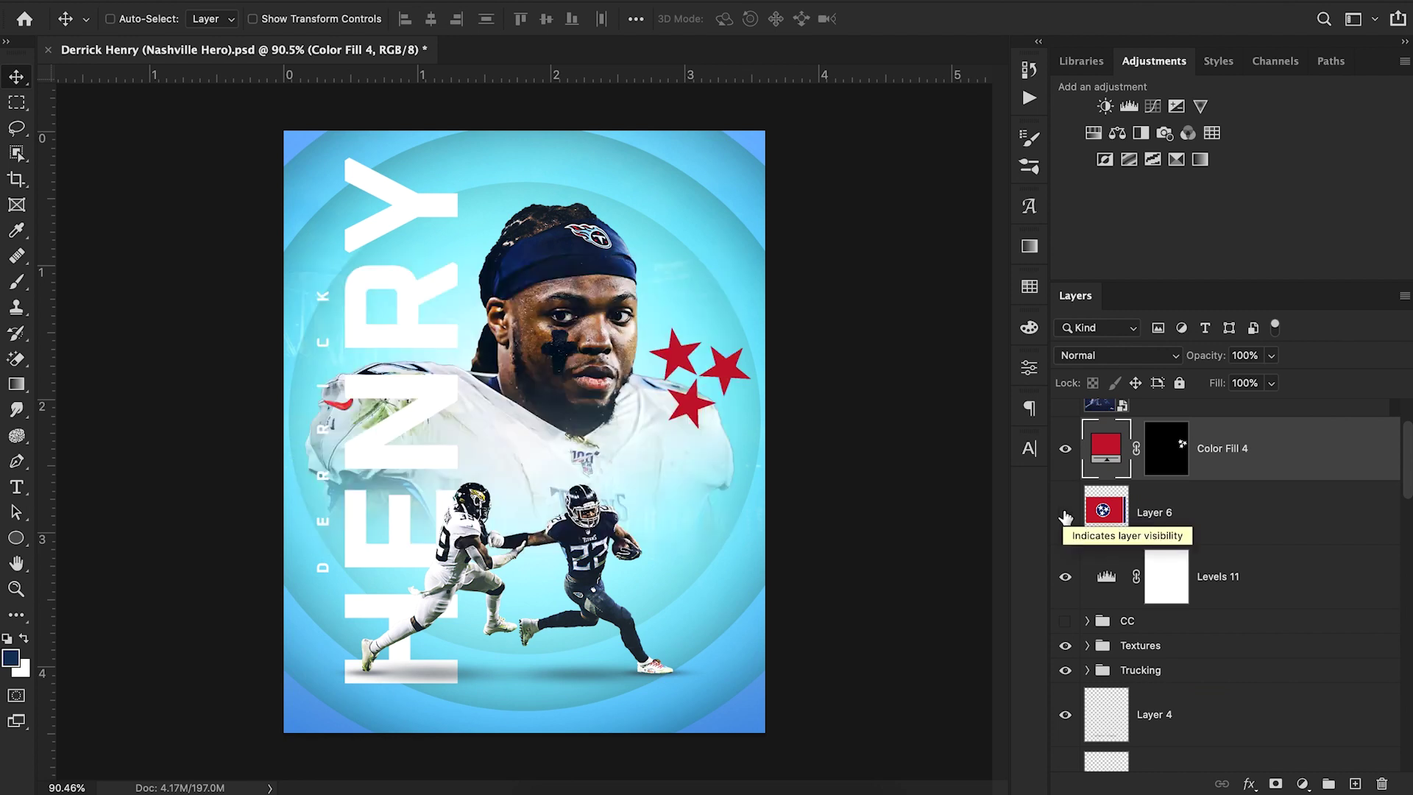
Delete the derrick text layer and shift the HENRY lettering slightly toward the poster's left edge
scroll(1152, 574, "down", 5)
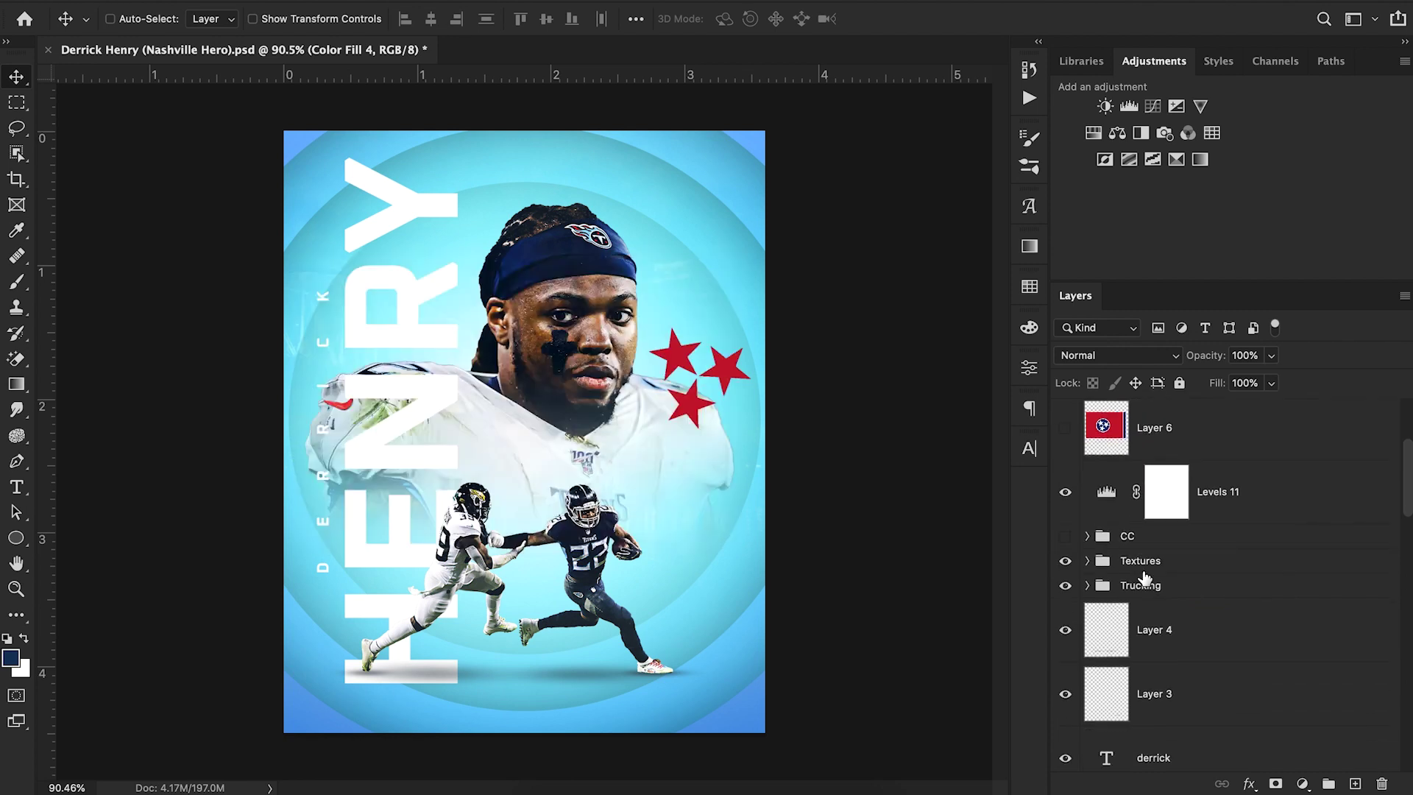
left_click(1160, 572)
key("Delete")
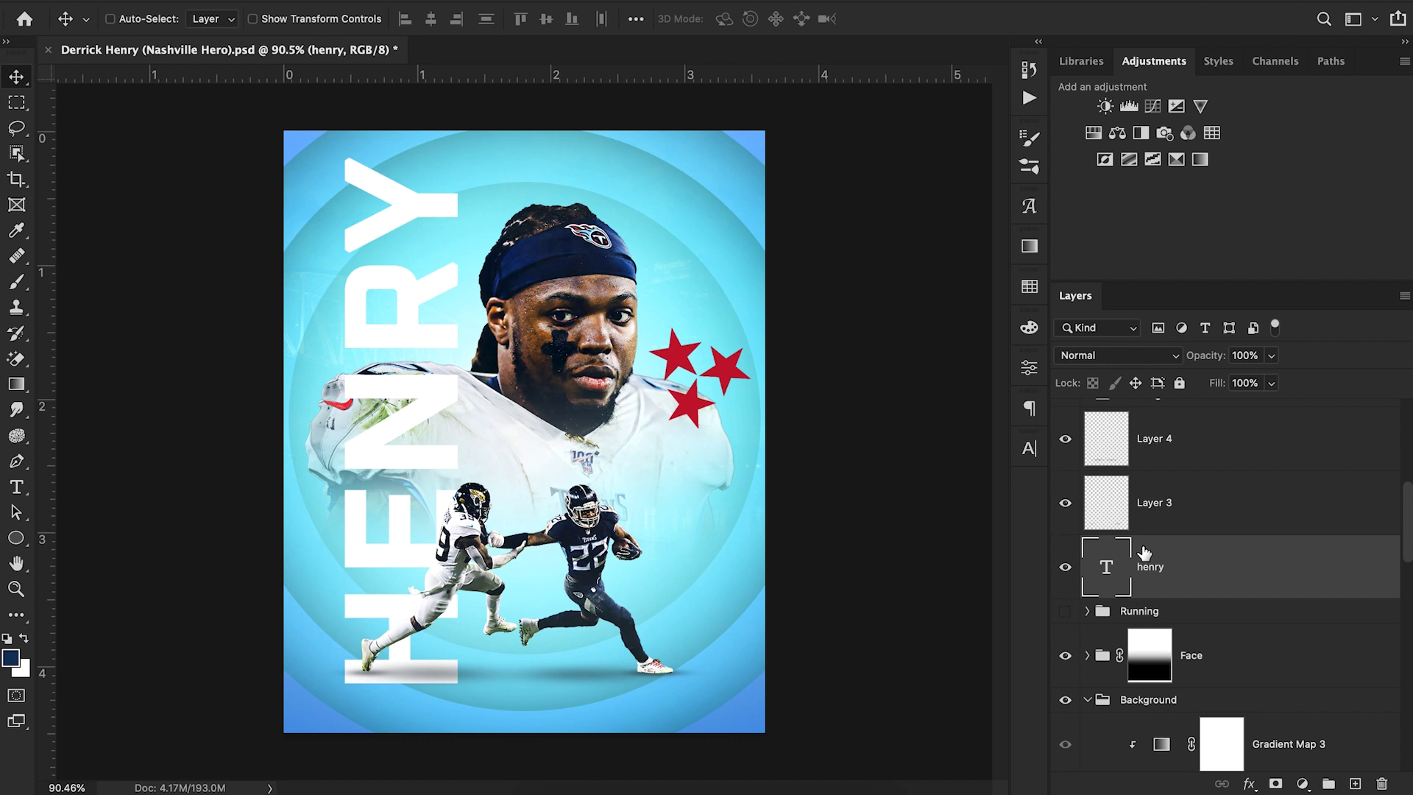
left_click_drag(677, 407, 667, 406)
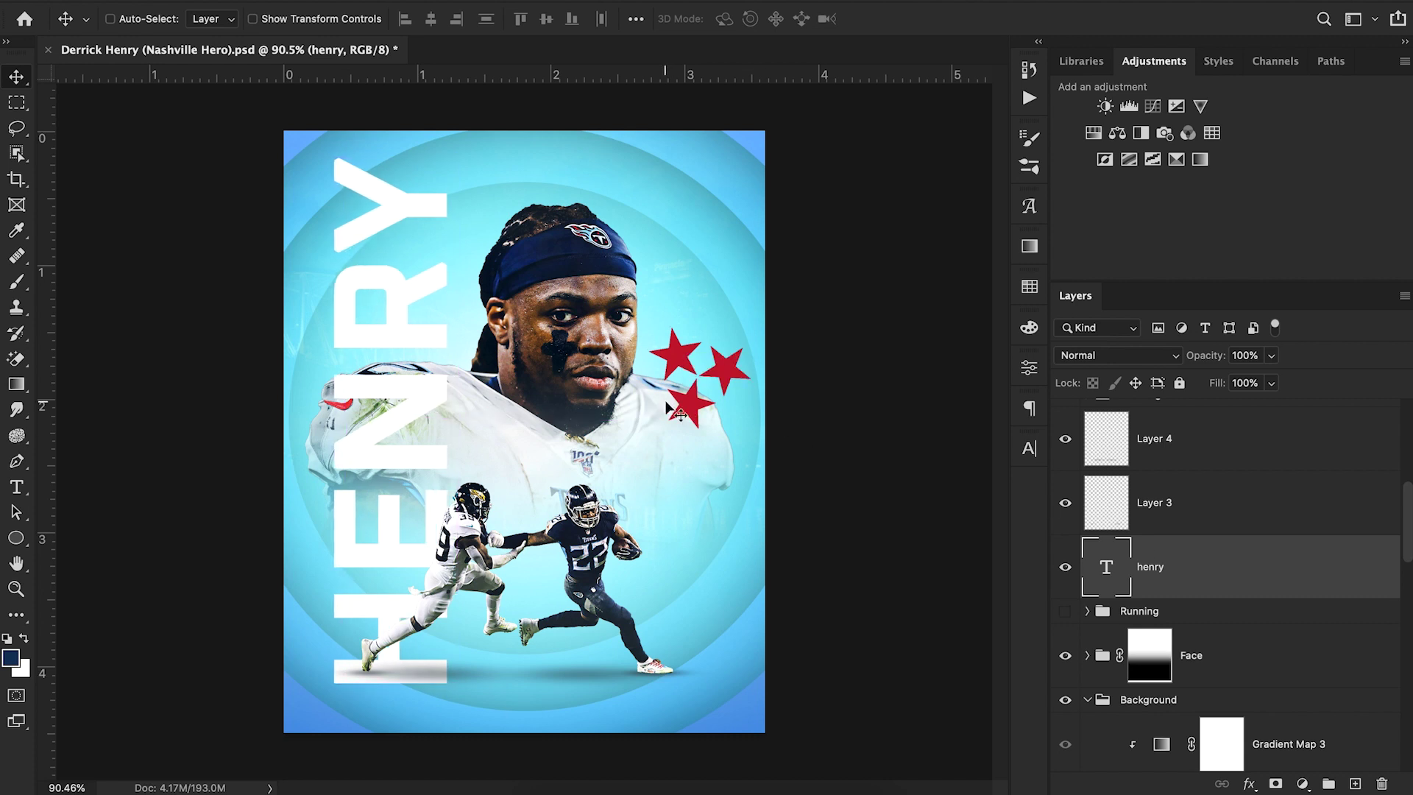
Add a white Vivid Light Inner Glow at 31% opacity to the Face layer inside the Face group
scroll(1232, 647, "down", 10)
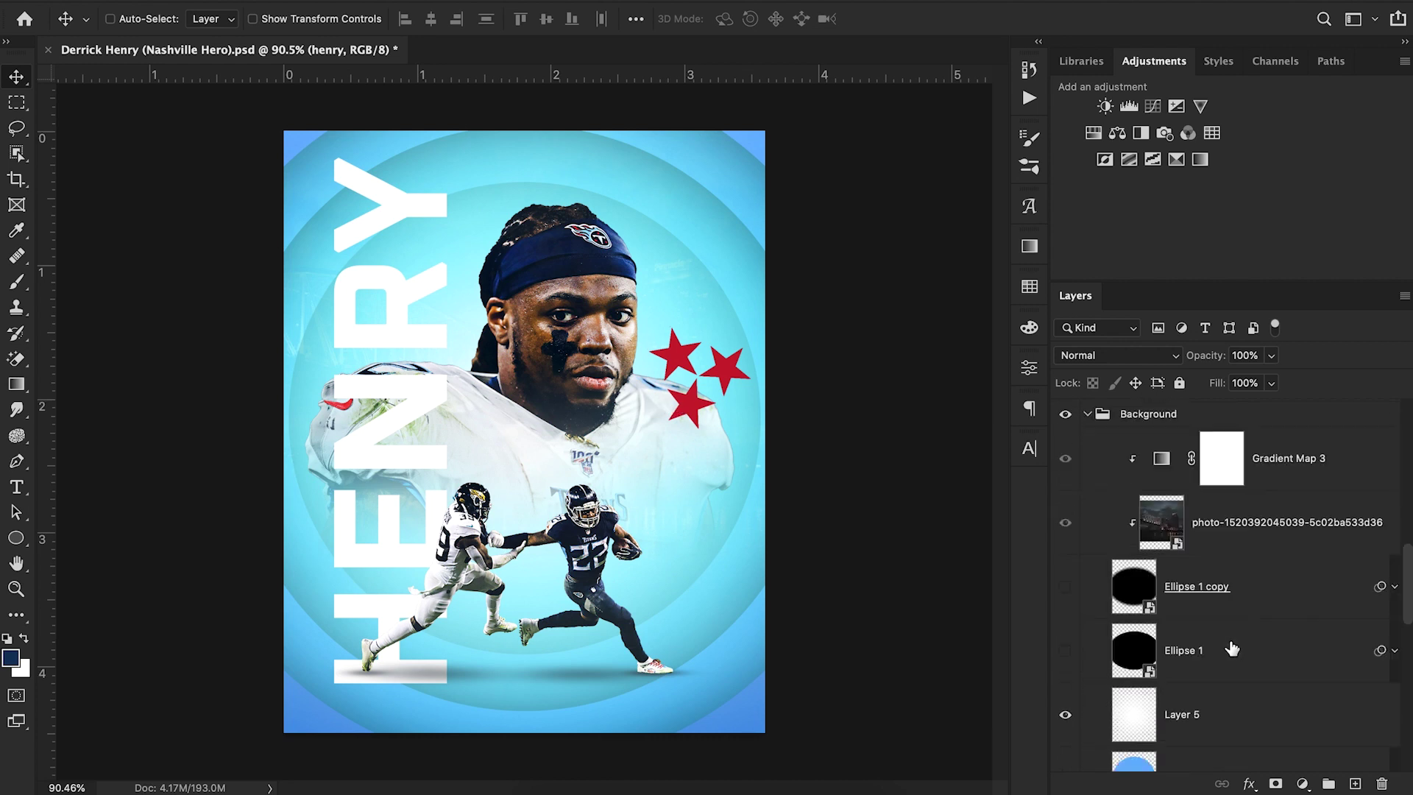
scroll(1232, 647, "up", 10)
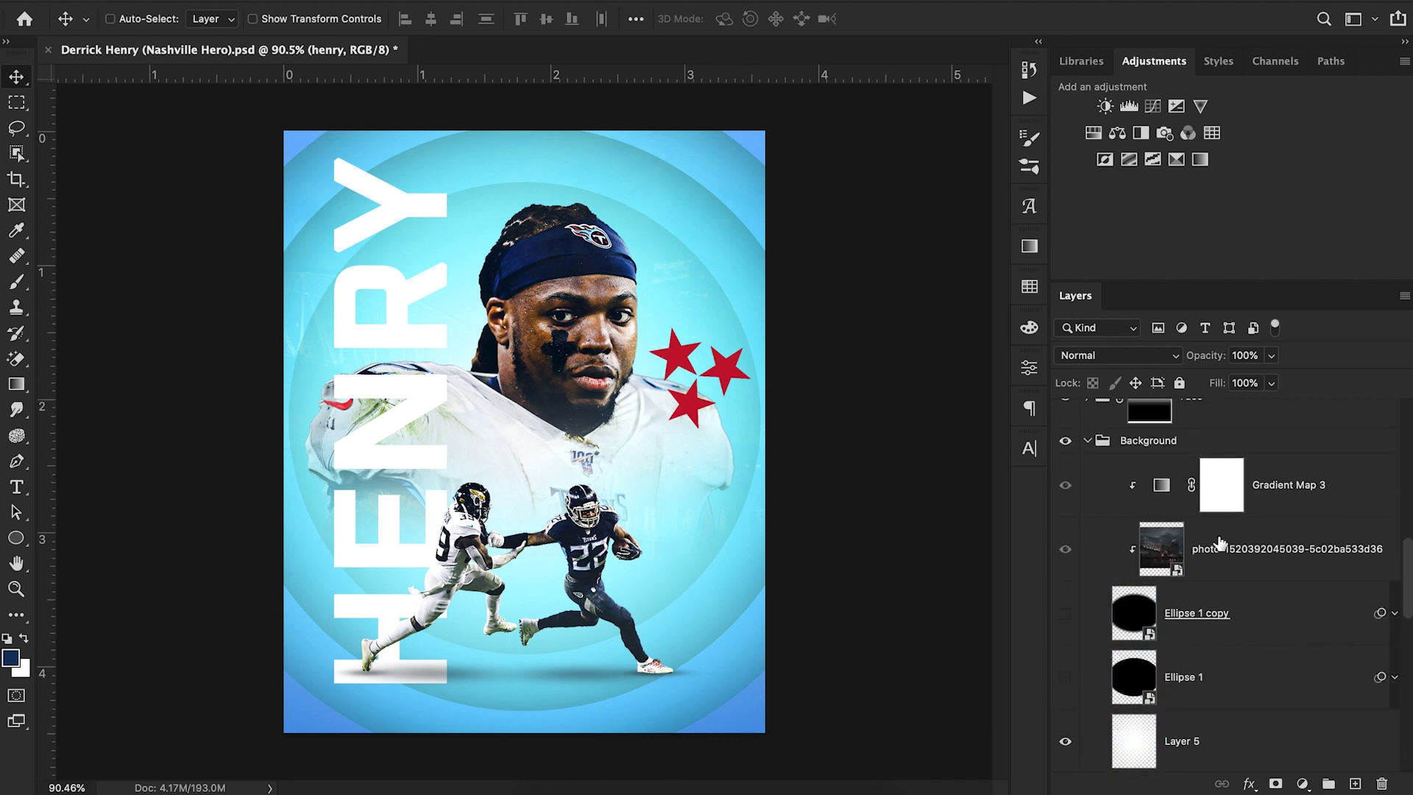
left_click(1087, 703)
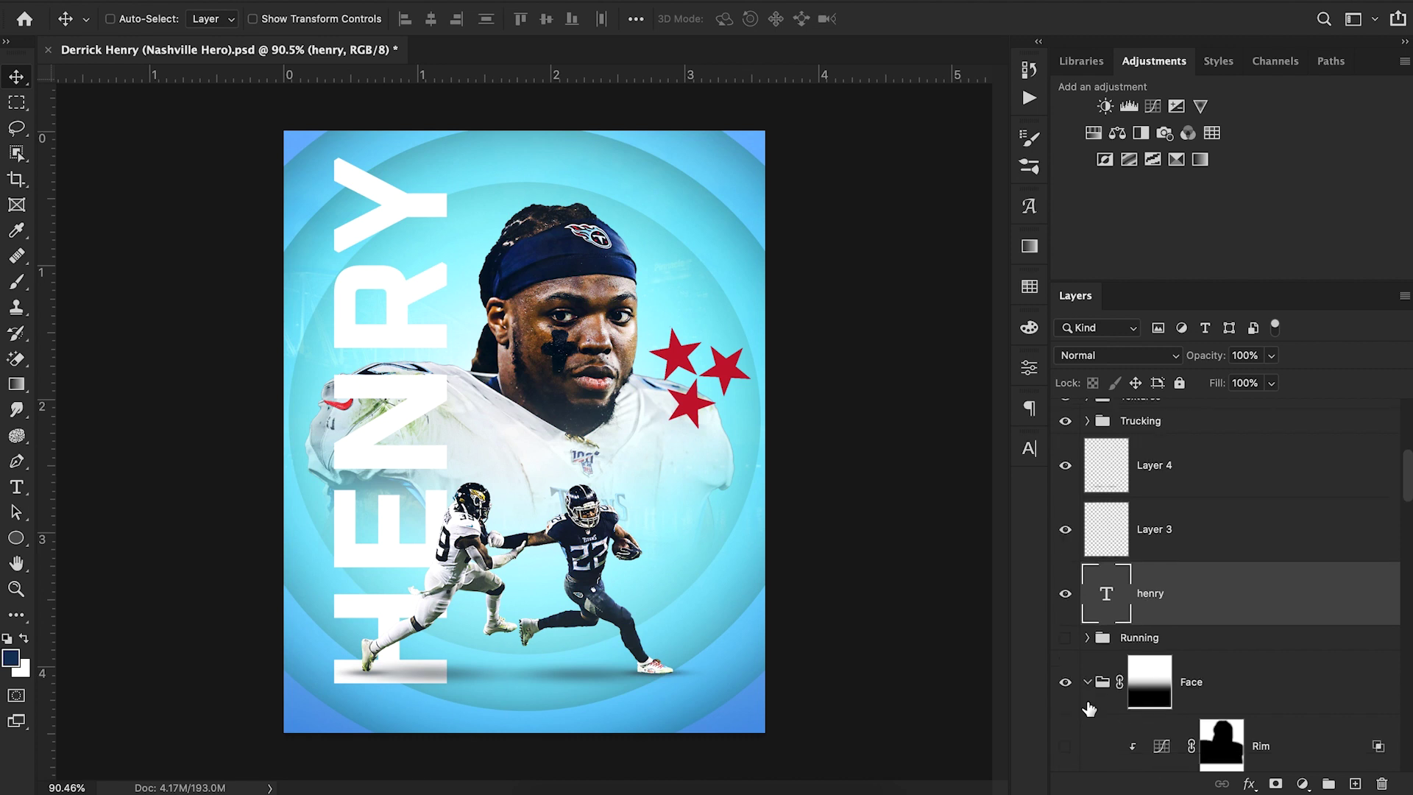
scroll(1250, 663, "down", 8)
scroll(1273, 675, "down", 2)
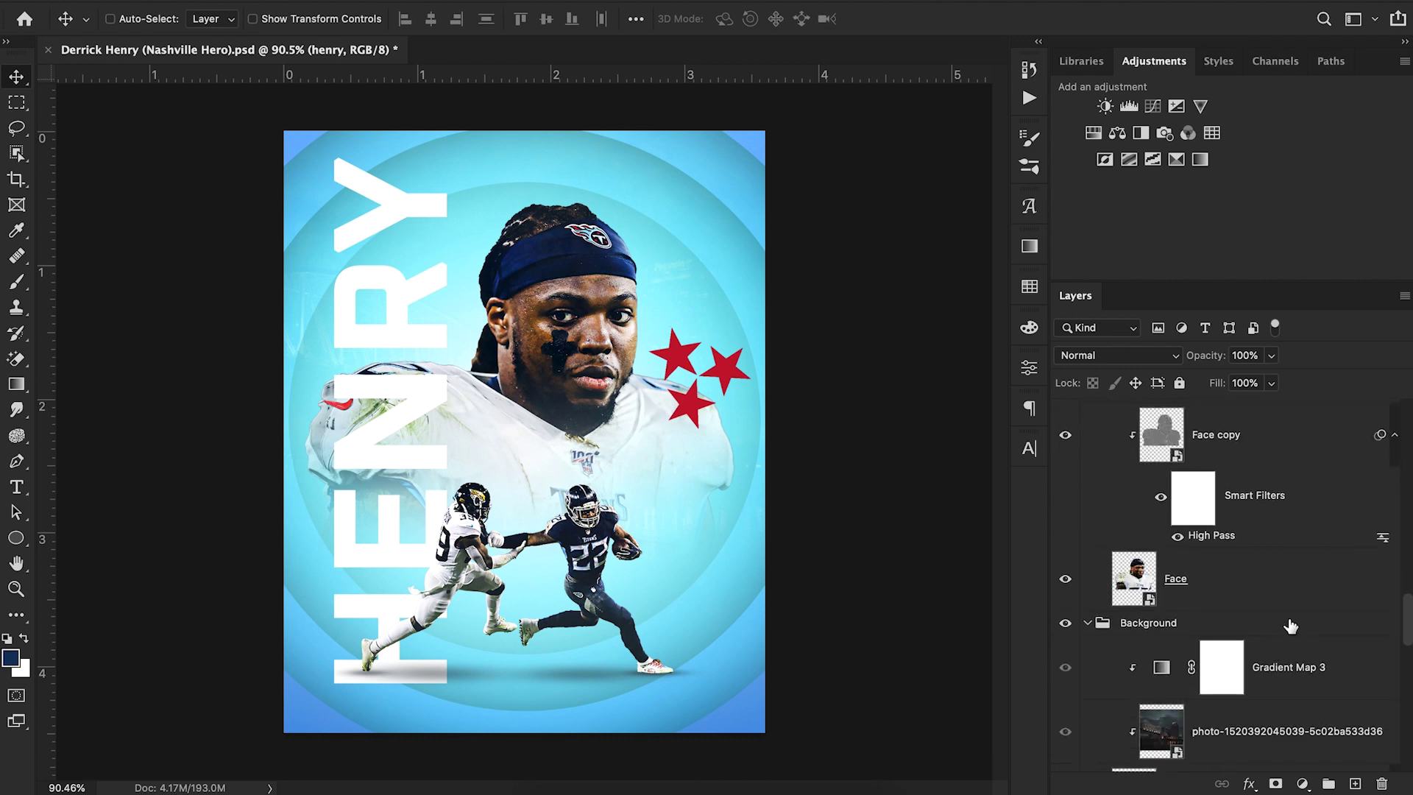
double_click(1281, 599)
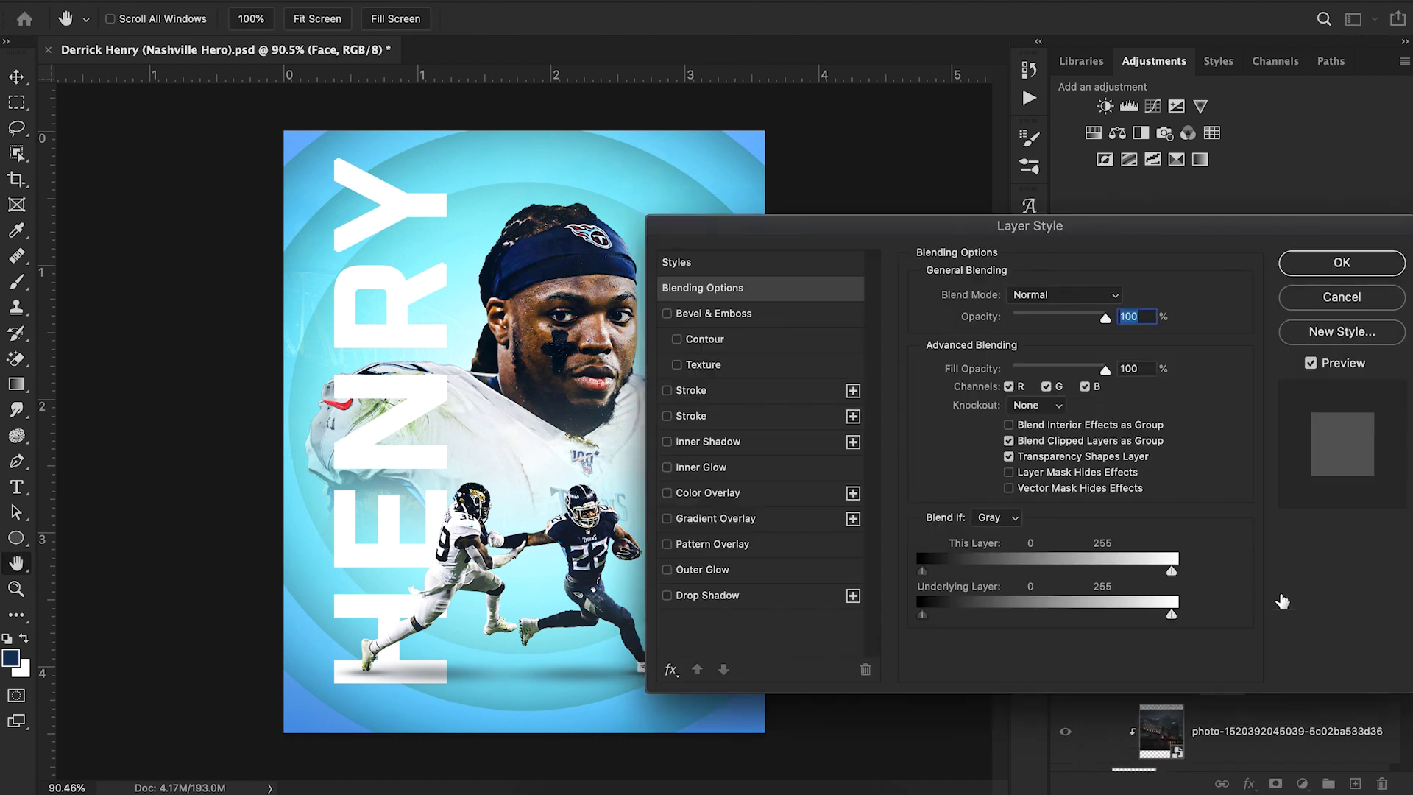
left_click(728, 467)
left_click_drag(860, 231, 1016, 218)
left_click_drag(1176, 303, 1174, 309)
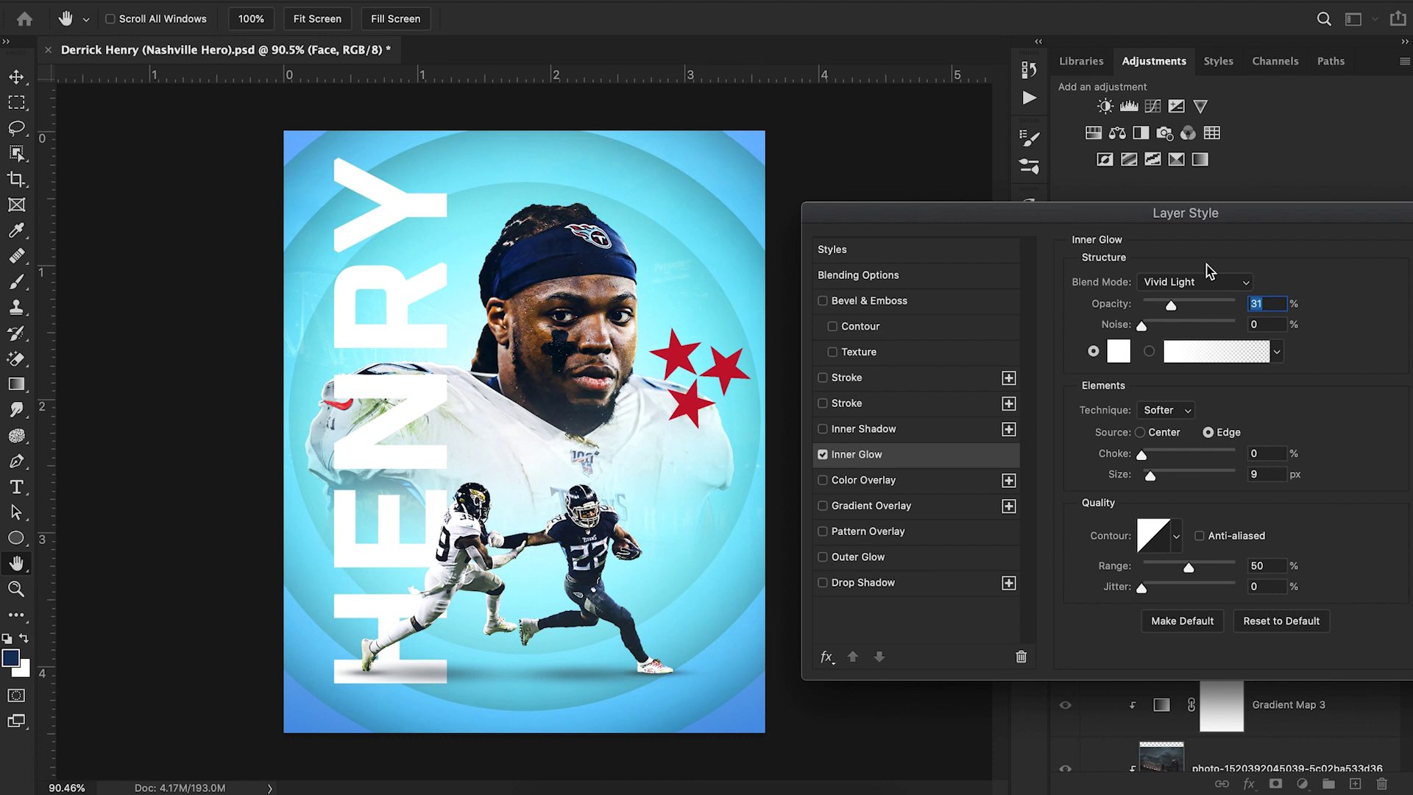
Set the Face layer's Inner Glow choke to 34% and opacity to 29%, keeping the size at 9 px, and apply it
mouse_move(1163, 454)
left_mouse_down()
mouse_move(1178, 457)
mouse_move(1170, 477)
mouse_move(1150, 474)
left_mouse_up()
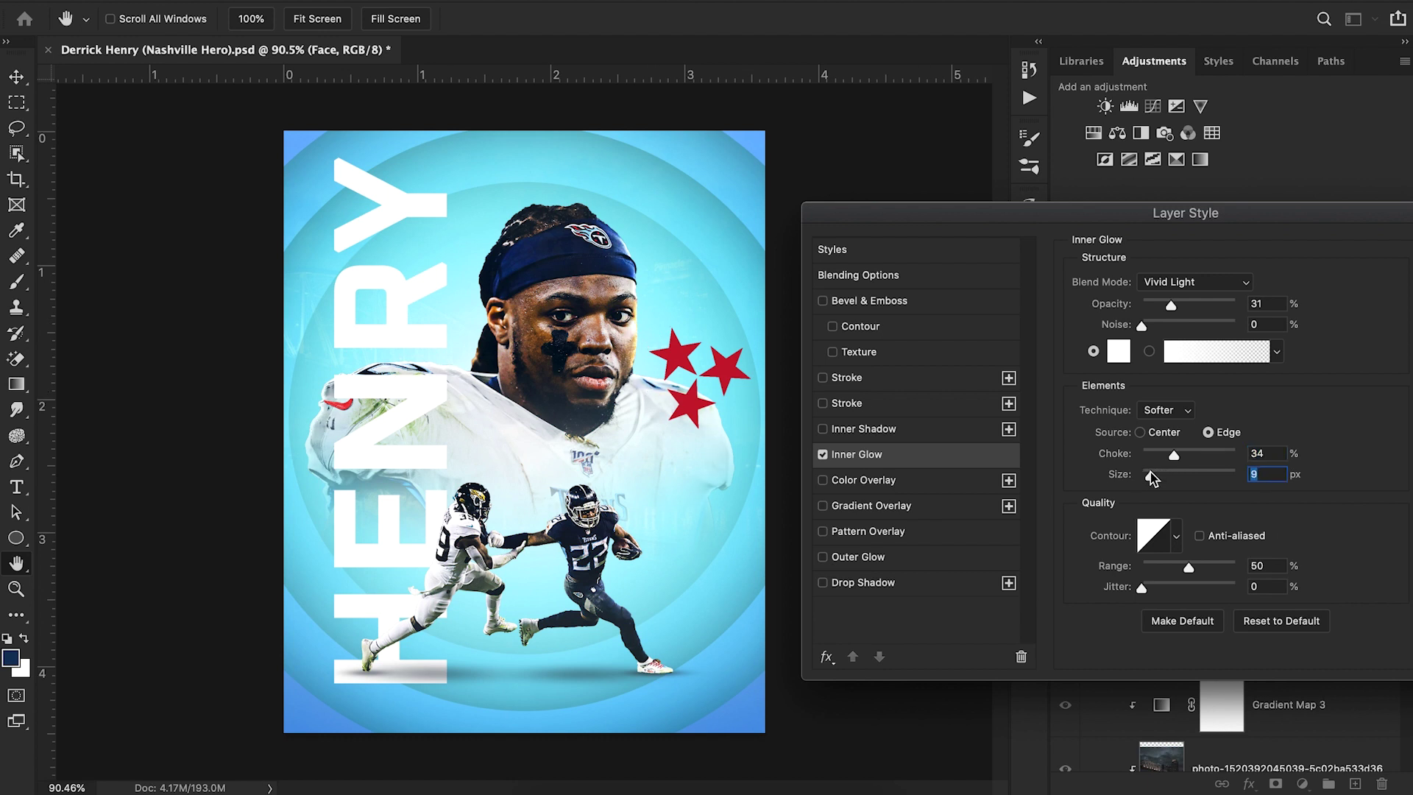
left_click_drag(1170, 306, 1169, 308)
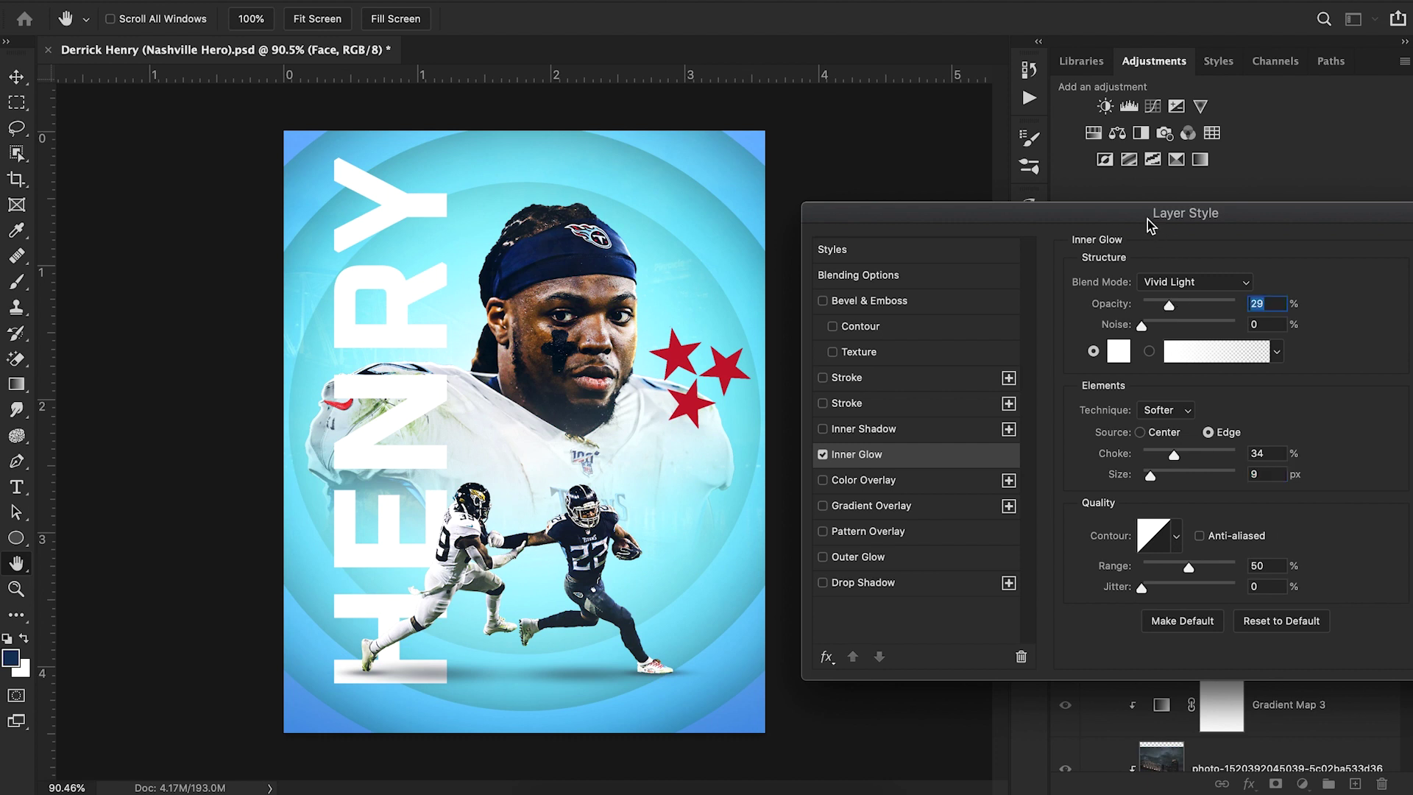
left_click_drag(1147, 220, 1061, 219)
left_click(1405, 254)
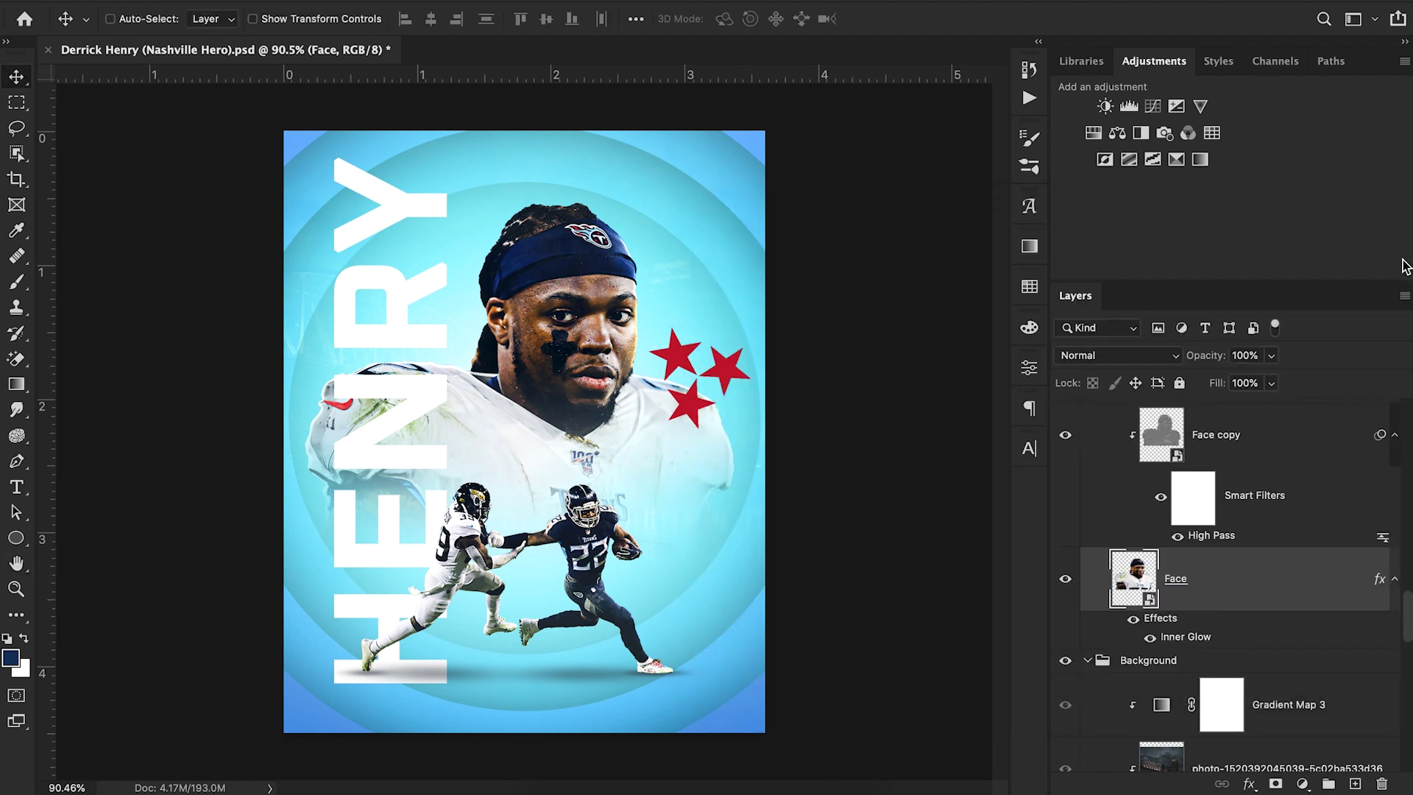
Add a Vivid Light Inner Glow to the Trucking layer with 52% opacity, 34% choke and 6 px size
scroll(1324, 500, "up", 15)
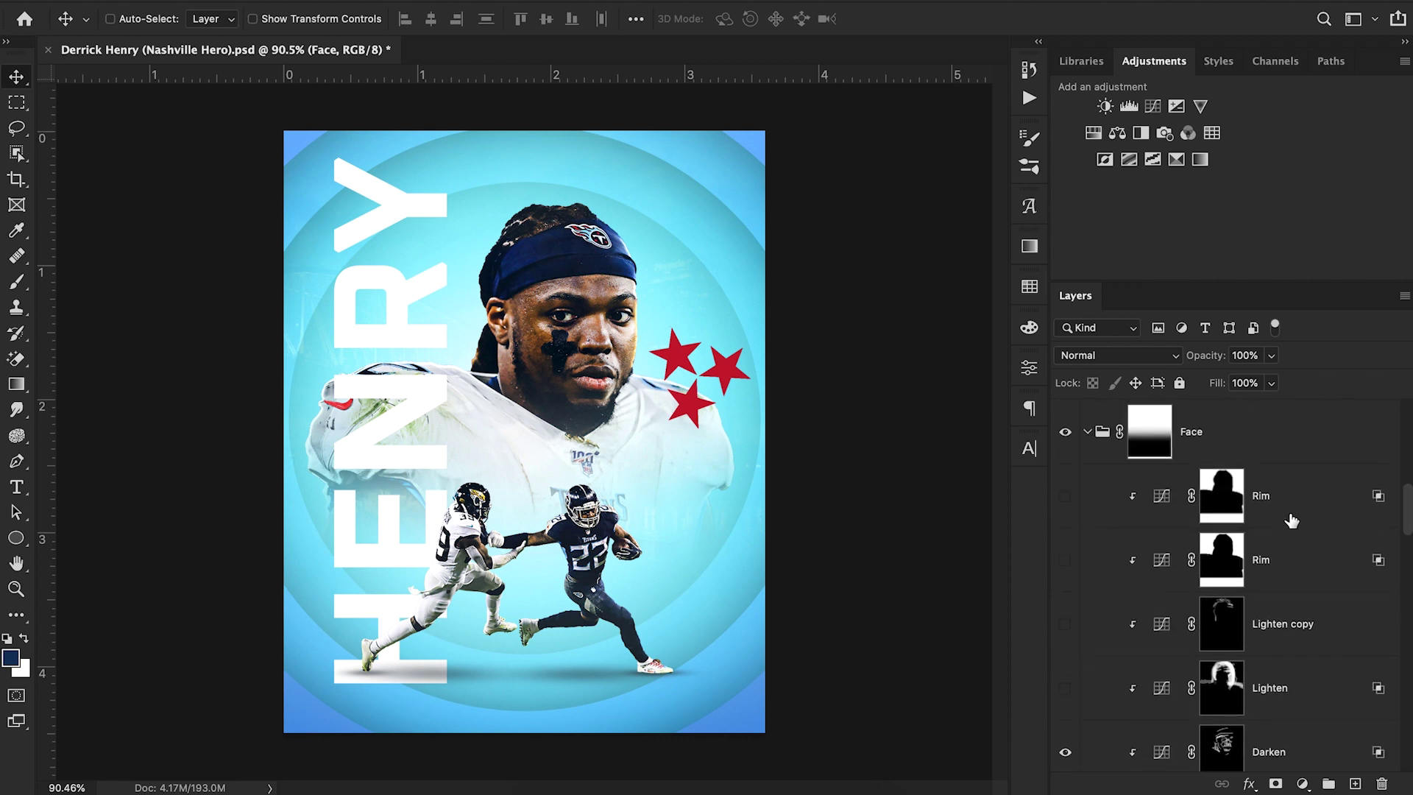
scroll(1291, 520, "up", 3)
scroll(1291, 520, "up", 2)
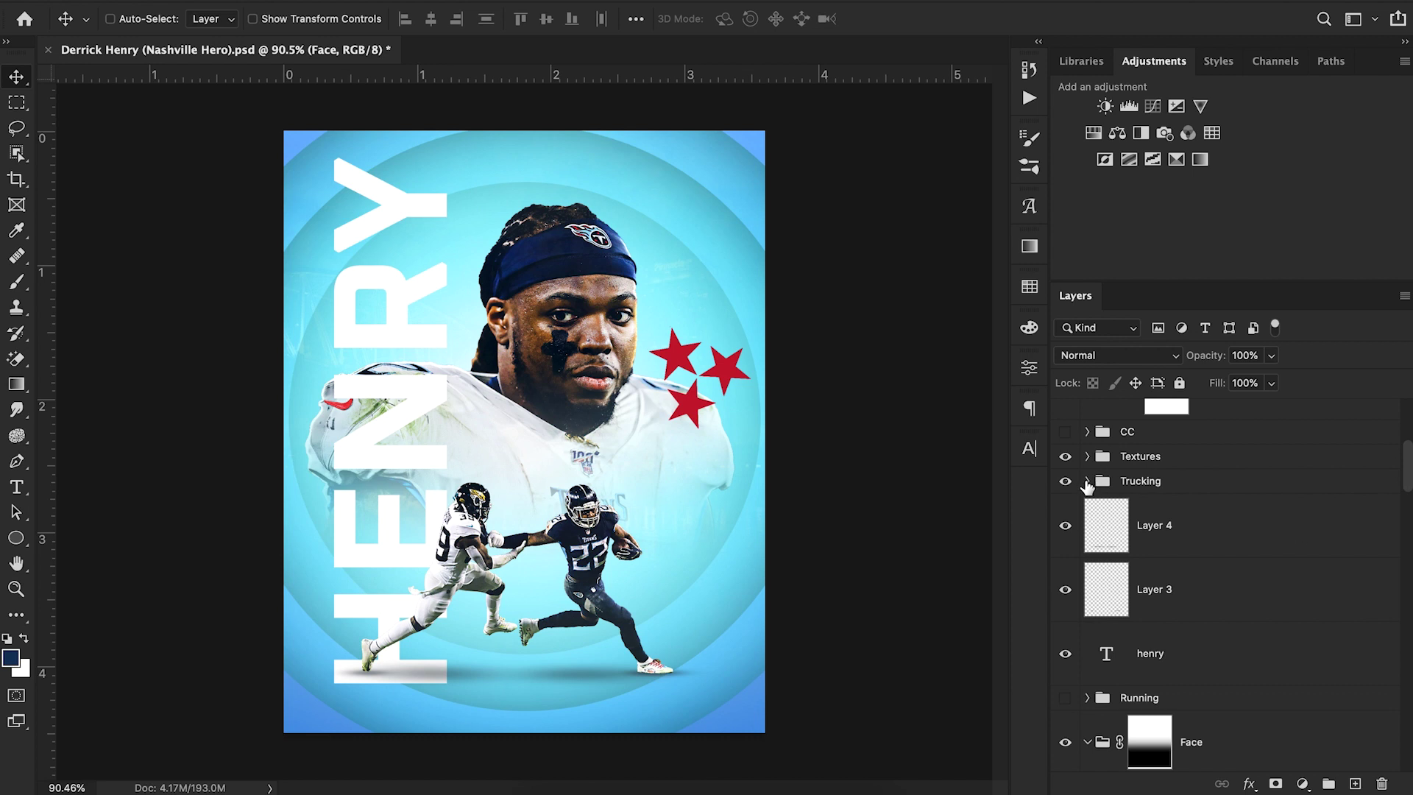
left_click(1086, 482)
scroll(1277, 596, "down", 8)
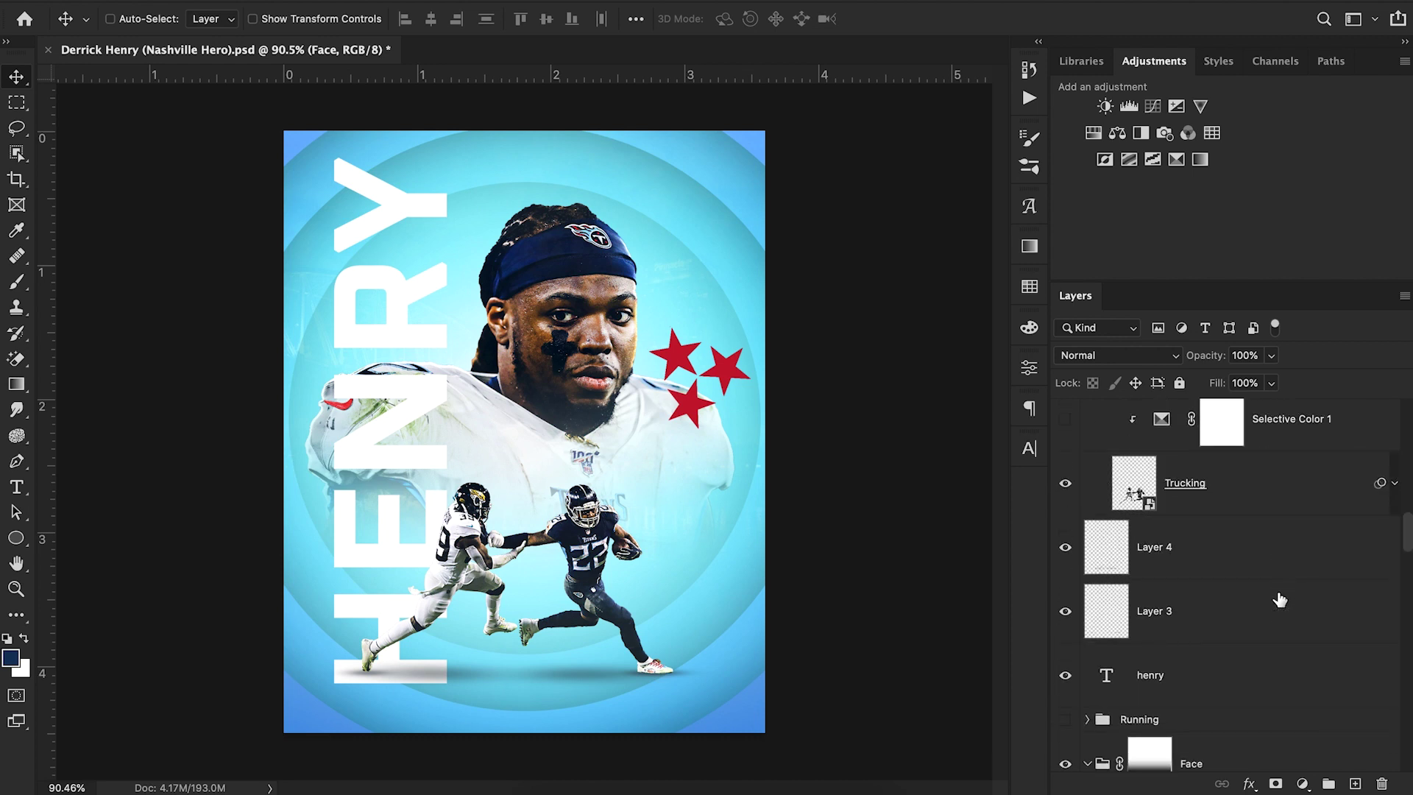
double_click(1285, 507)
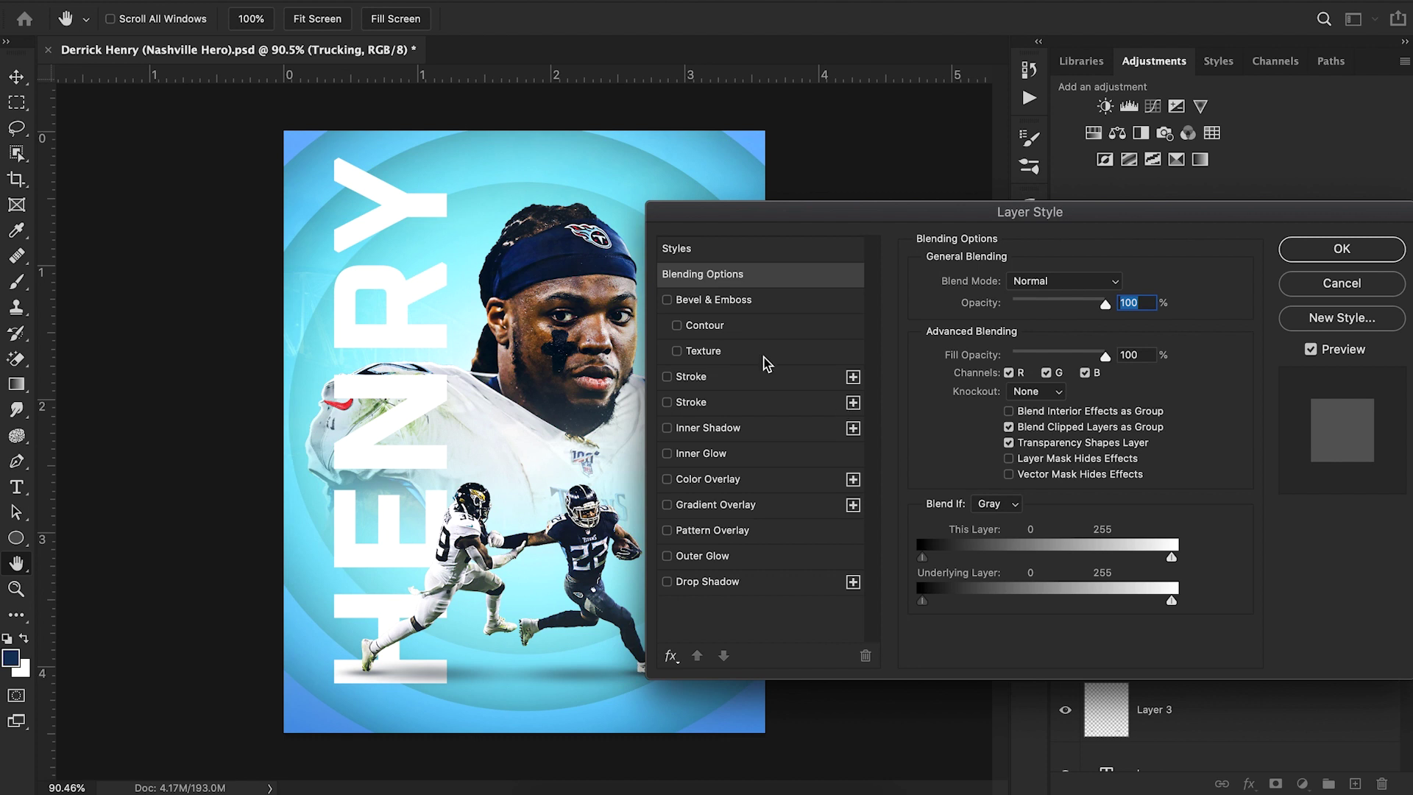
left_click(753, 453)
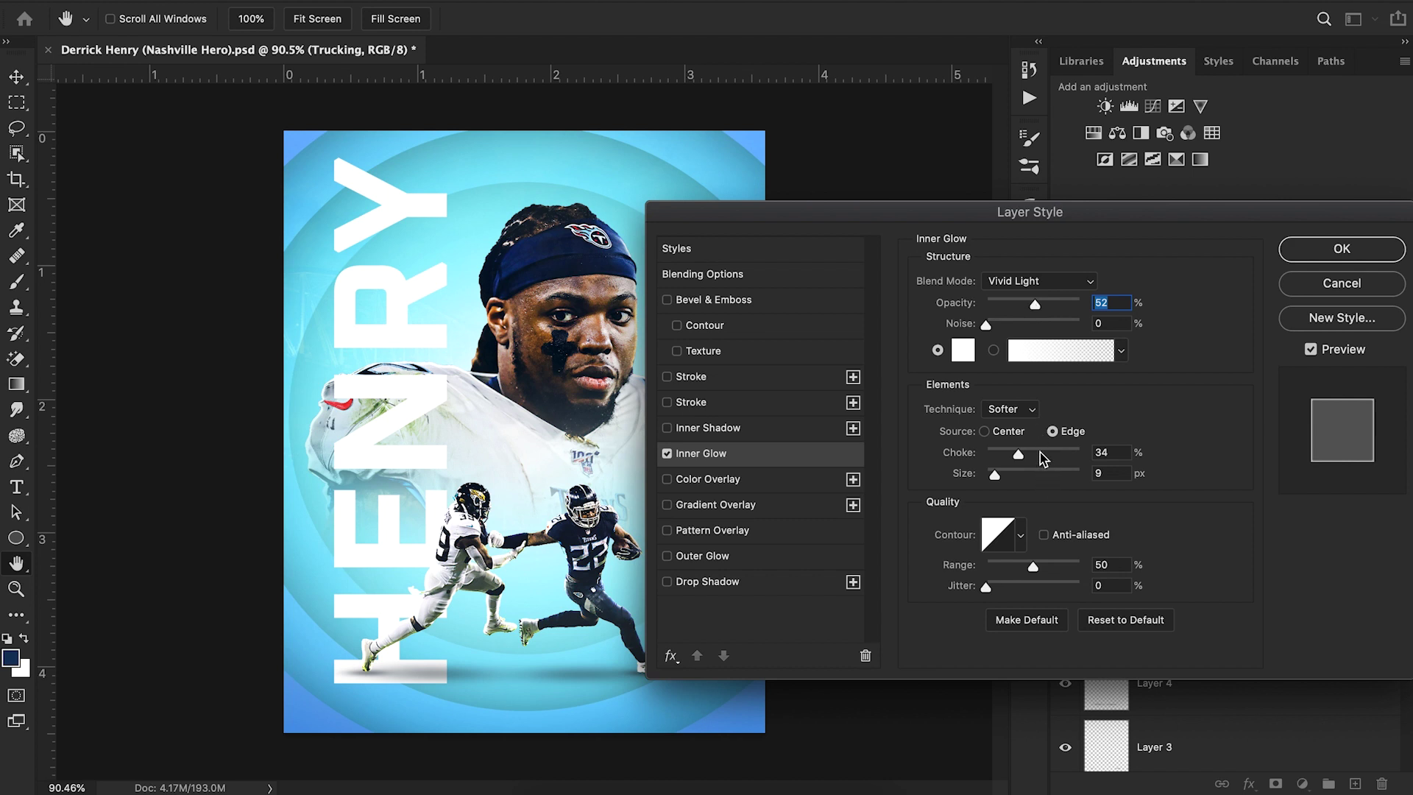
mouse_move(994, 474)
left_mouse_down()
mouse_move(1019, 476)
mouse_move(993, 478)
left_mouse_up()
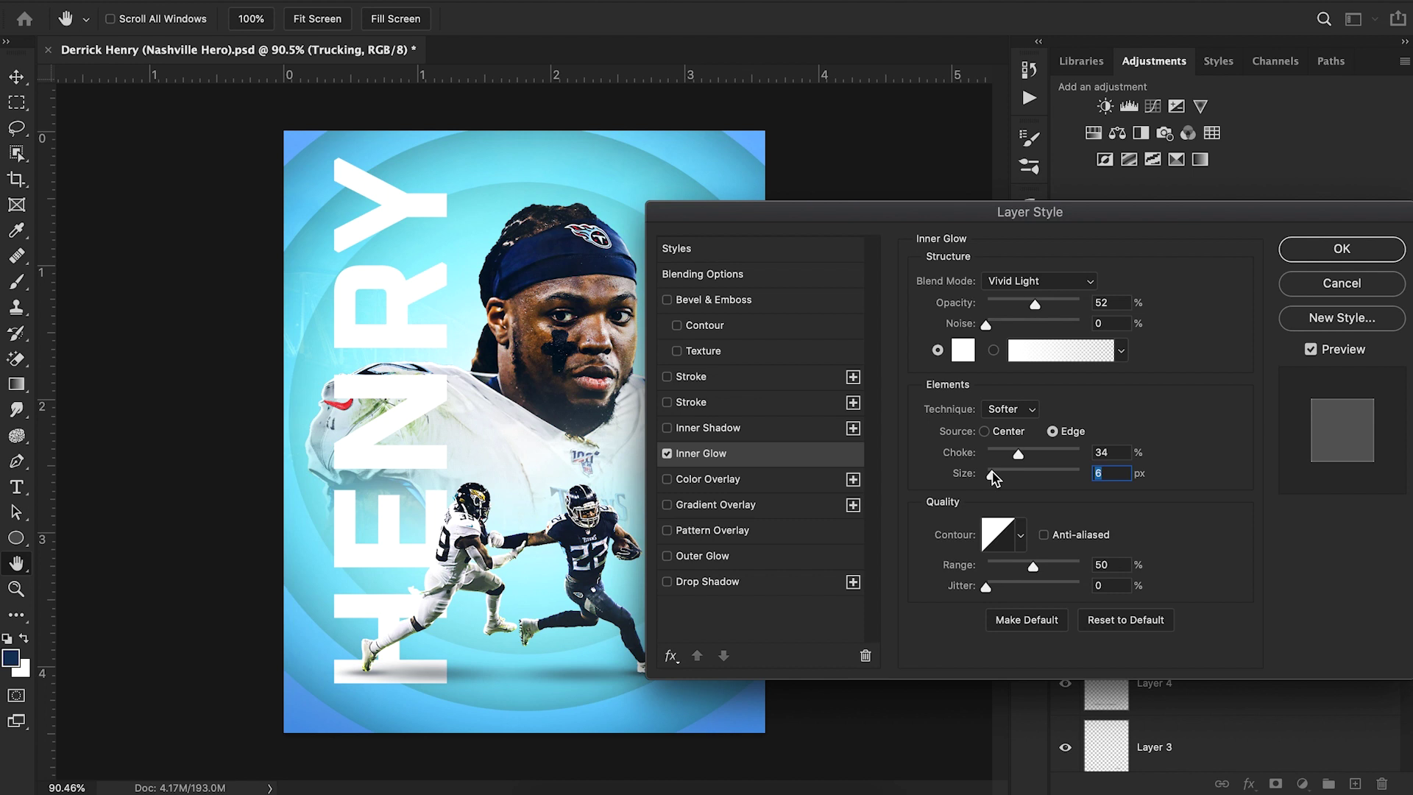
left_click_drag(778, 214, 905, 150)
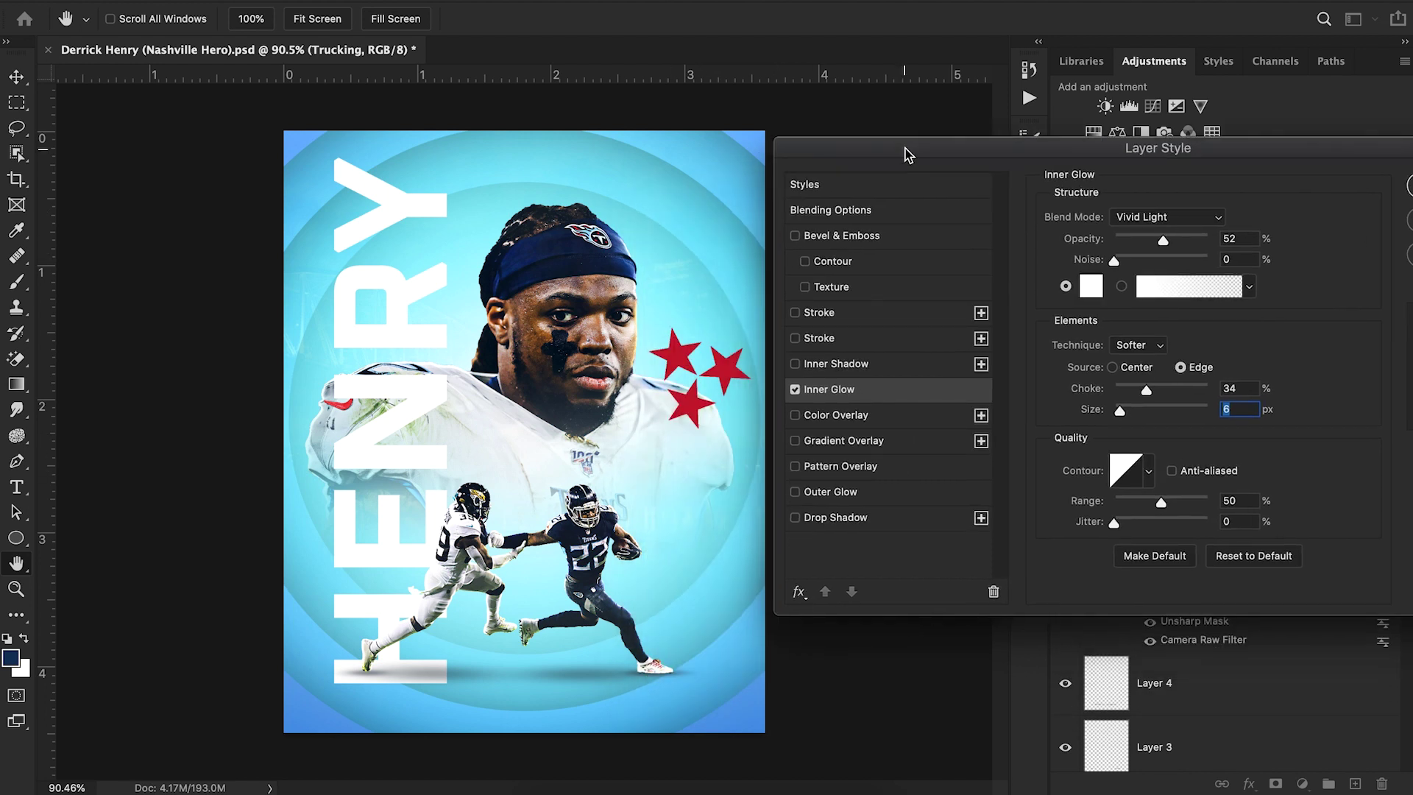
Compare the two running players with and without the Inner Glow, and apply it after readjusting its choke and size
left_click(795, 390)
left_click(795, 390)
left_click(795, 390)
left_click(796, 390)
left_click_drag(1146, 392, 1123, 413)
left_click(1409, 185)
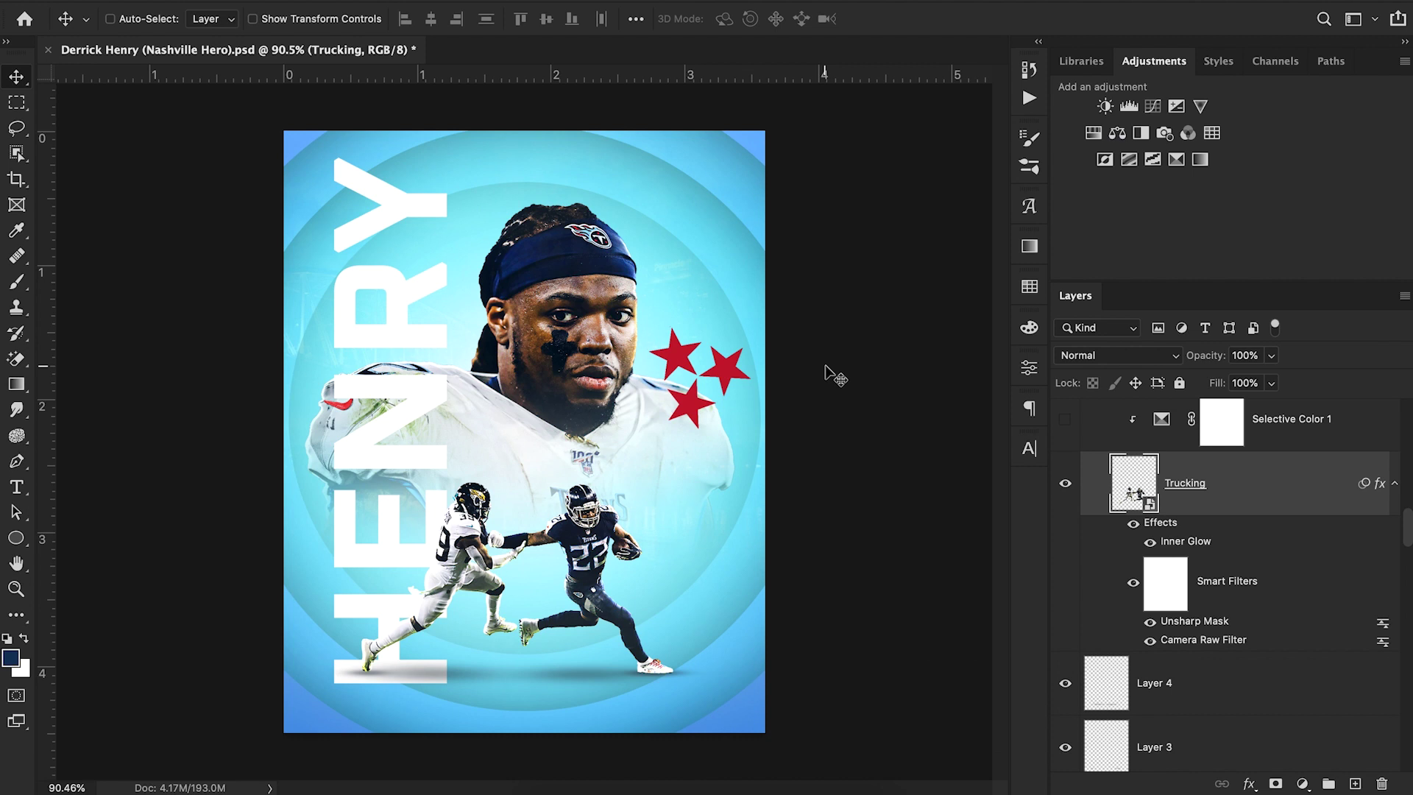
Duplicate the Color Fill 4 stars below the original, hide the original, and convert the copy to a smart object
scroll(1183, 570, "up", 15)
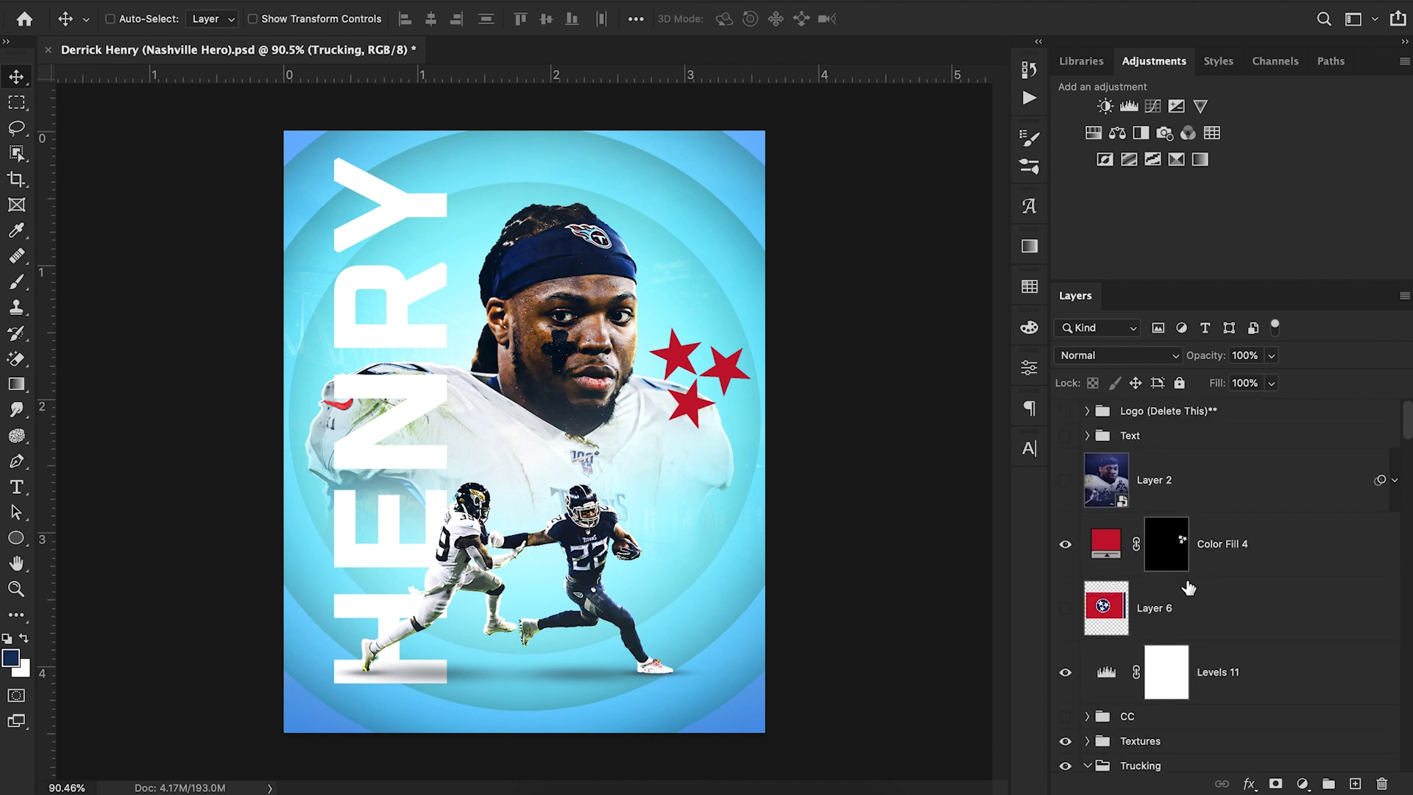
left_click(1268, 566)
left_click_drag(1268, 567, 1267, 578)
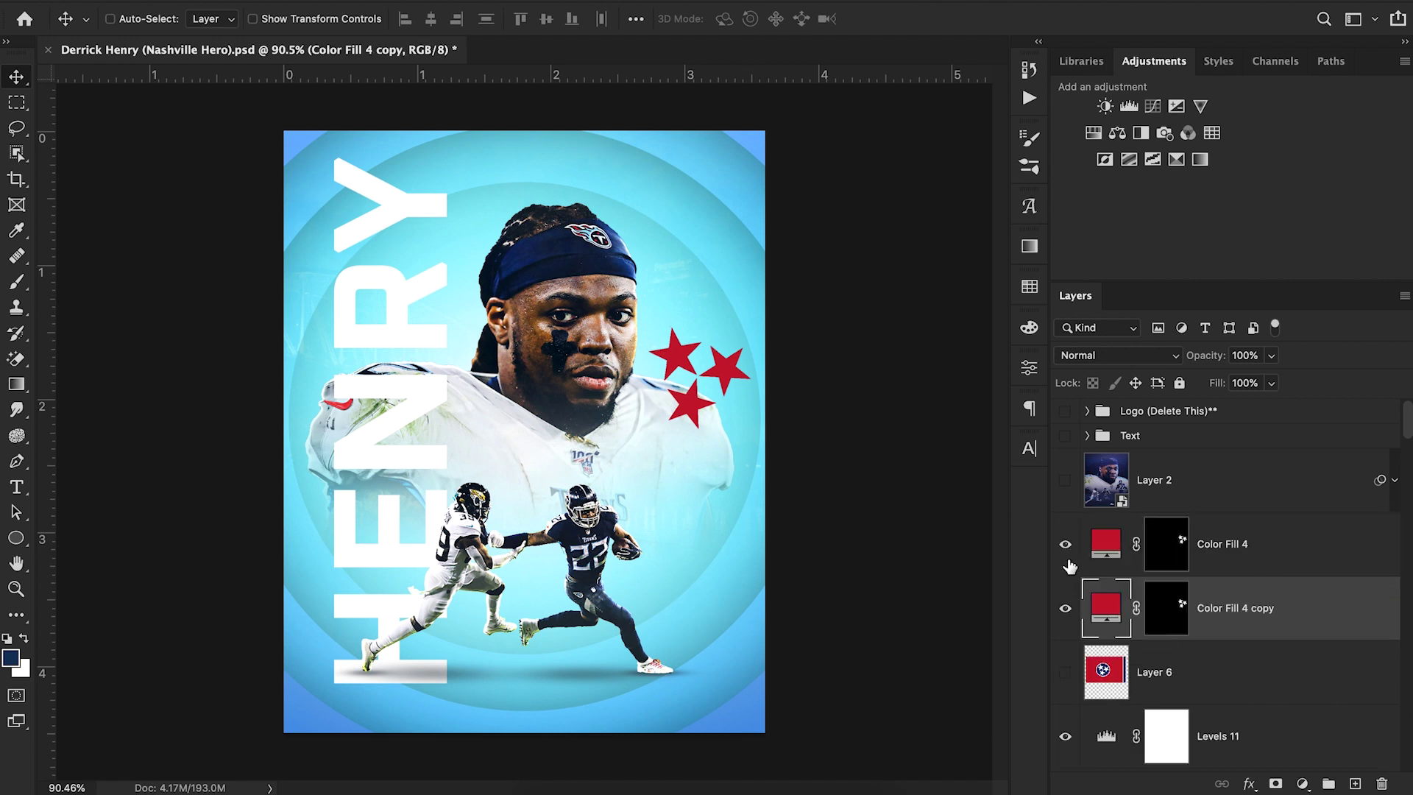
right_click(1297, 616)
scroll(1160, 729, "down", 5)
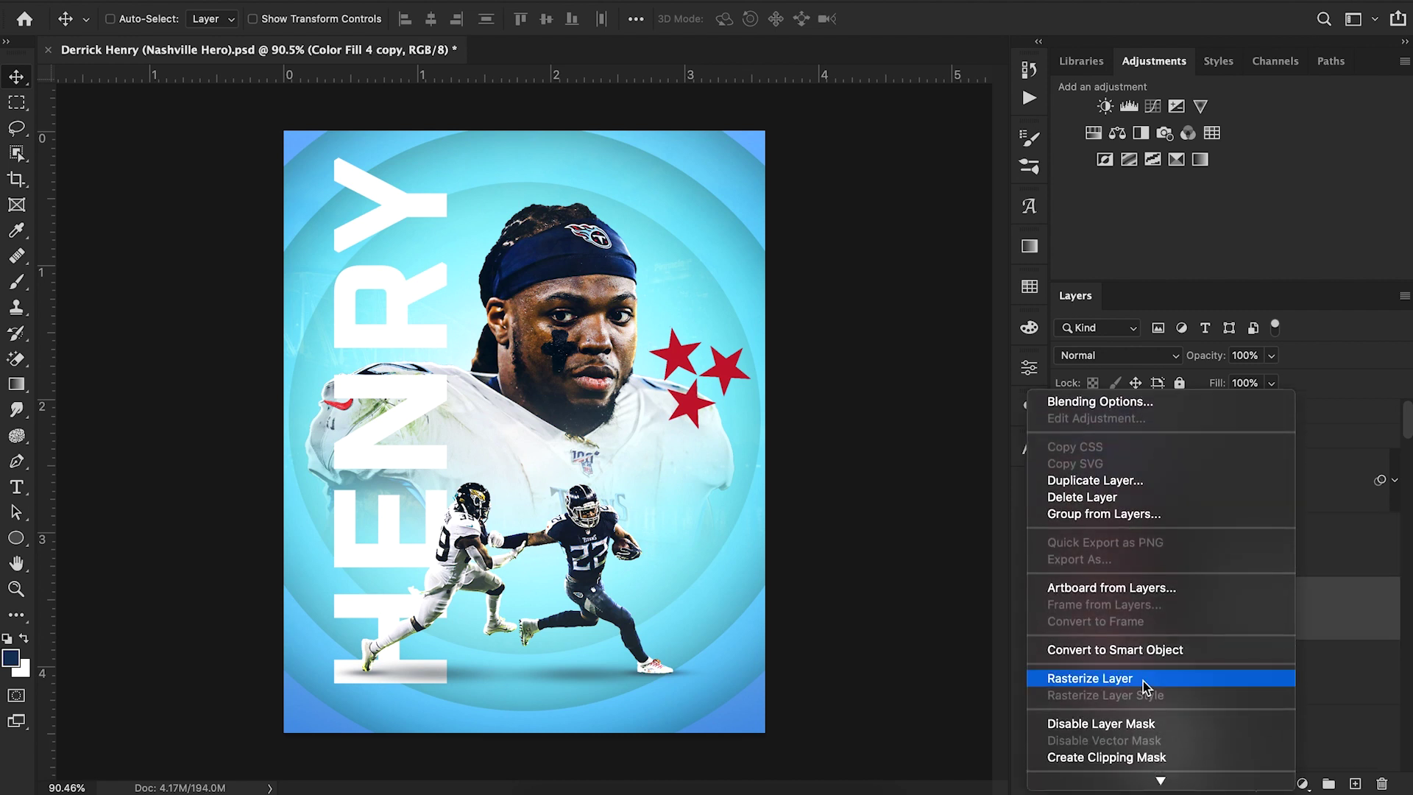
left_click(1128, 647)
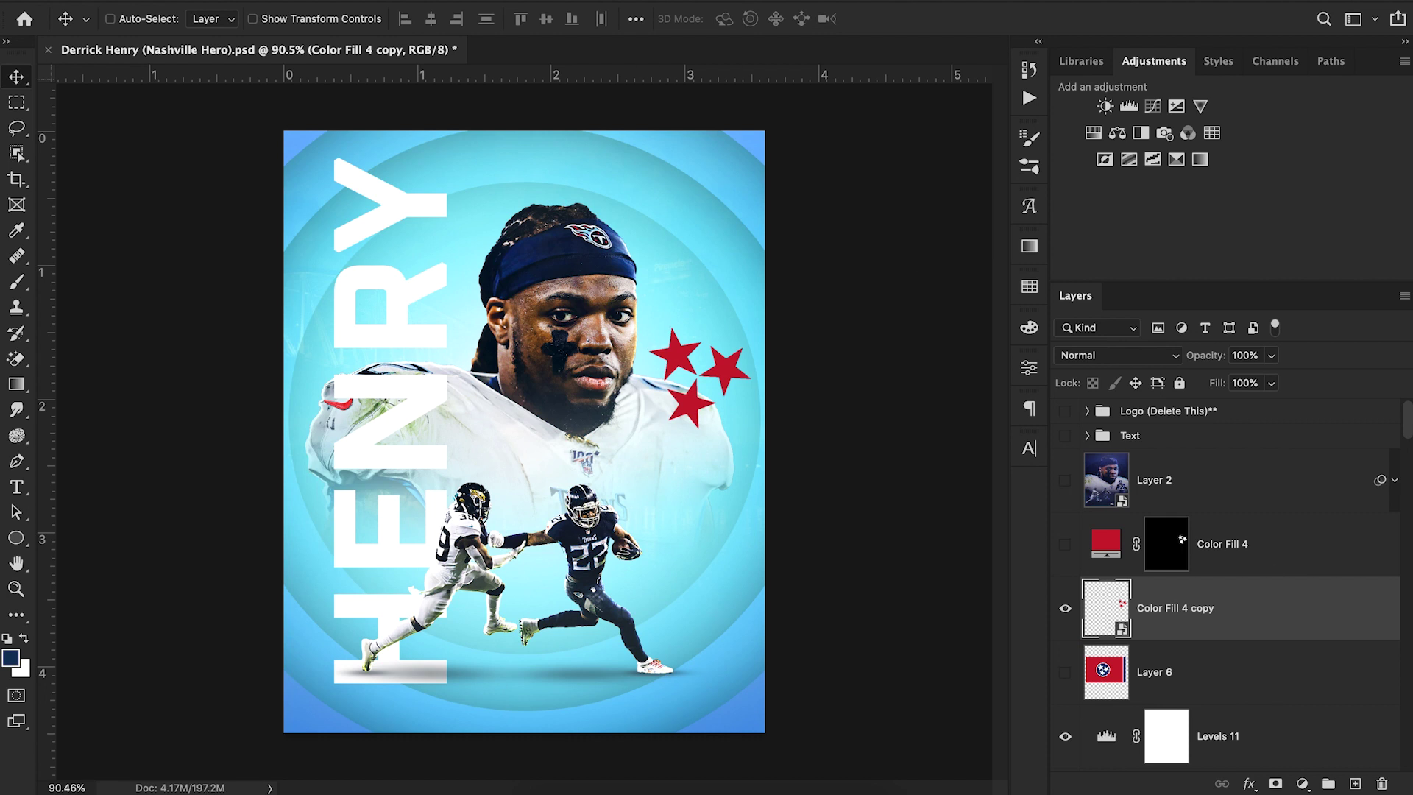
Apply a Zoom Radial Blur with amount 5 and Good quality to the copied stars layer
left_click(457, 2)
mouse_move(575, 234)
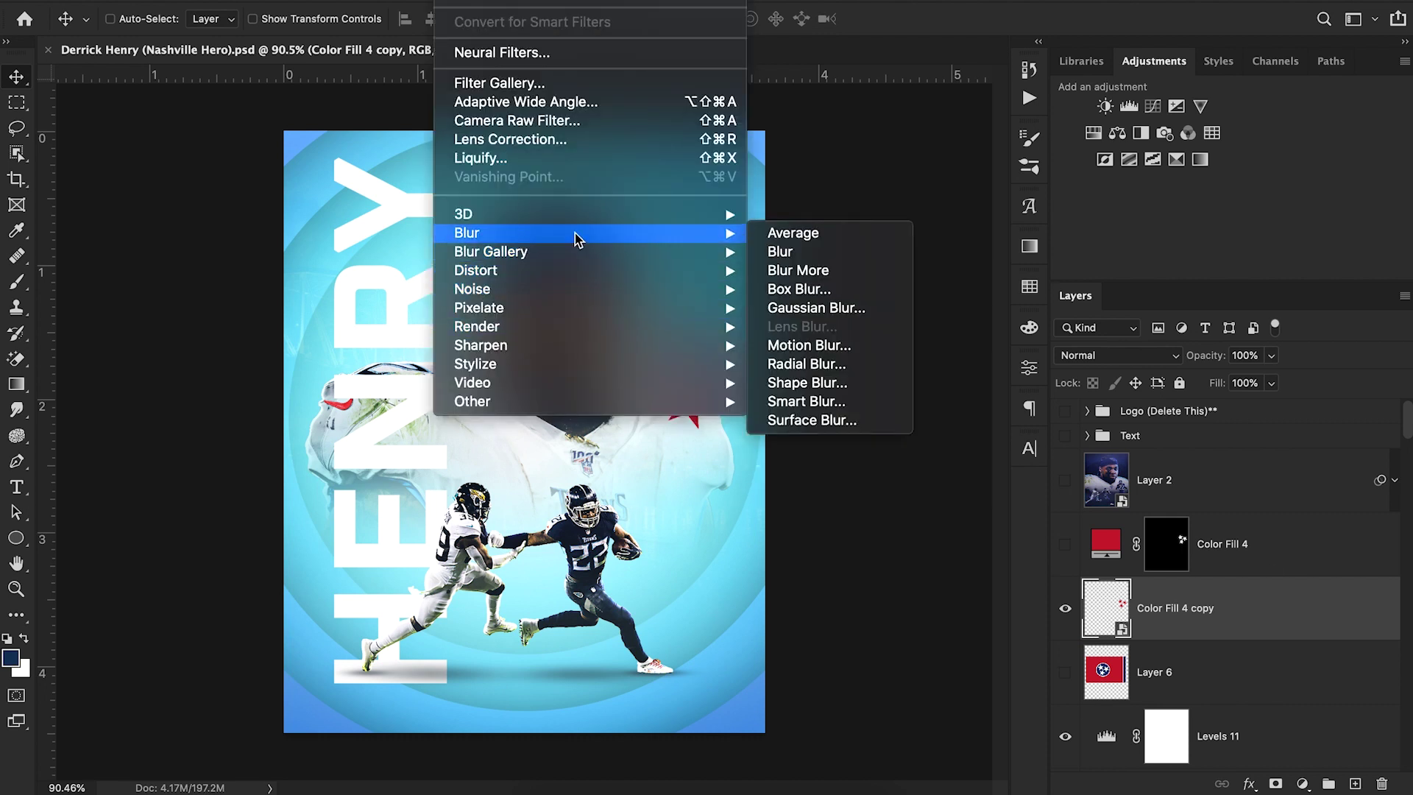
left_click(812, 369)
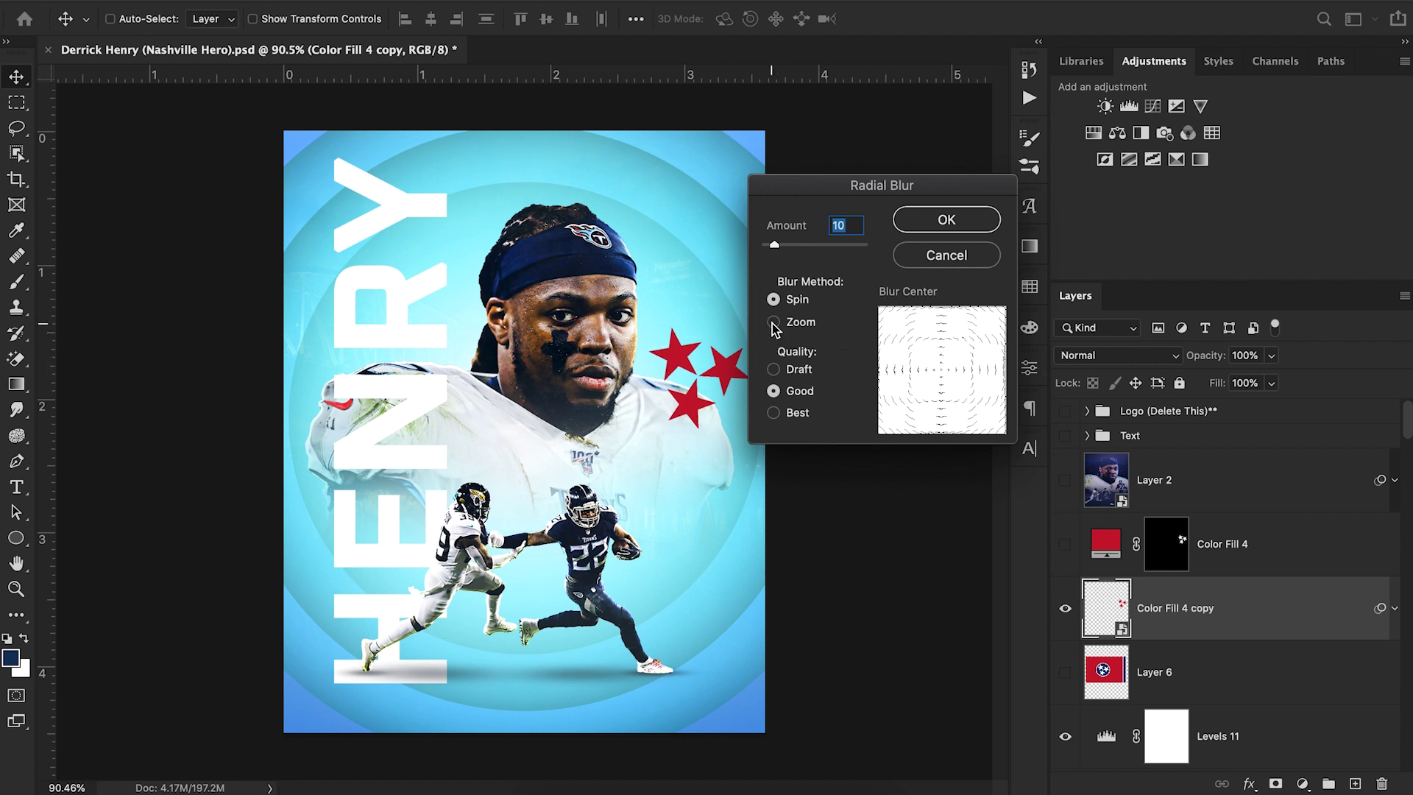
left_click(774, 324)
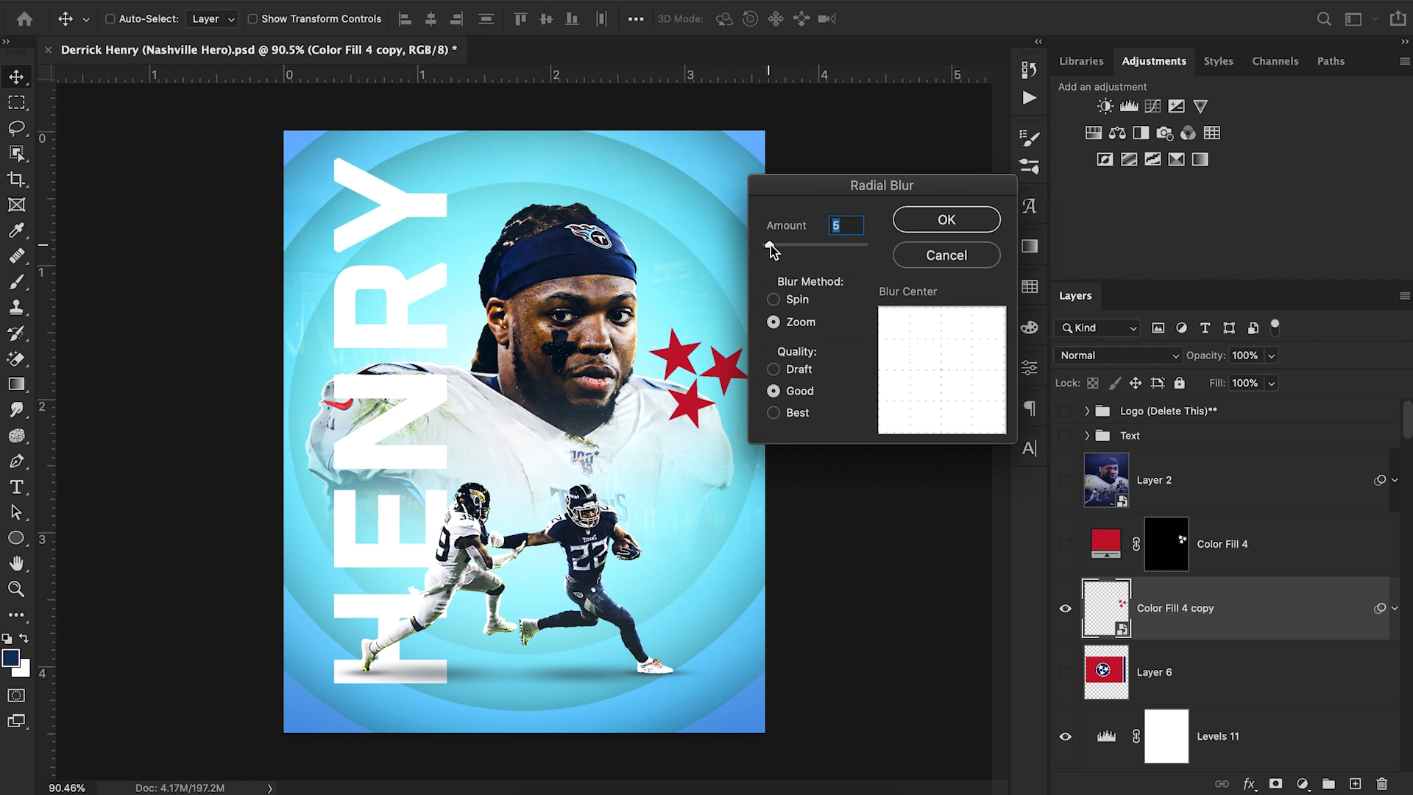
left_click(964, 217)
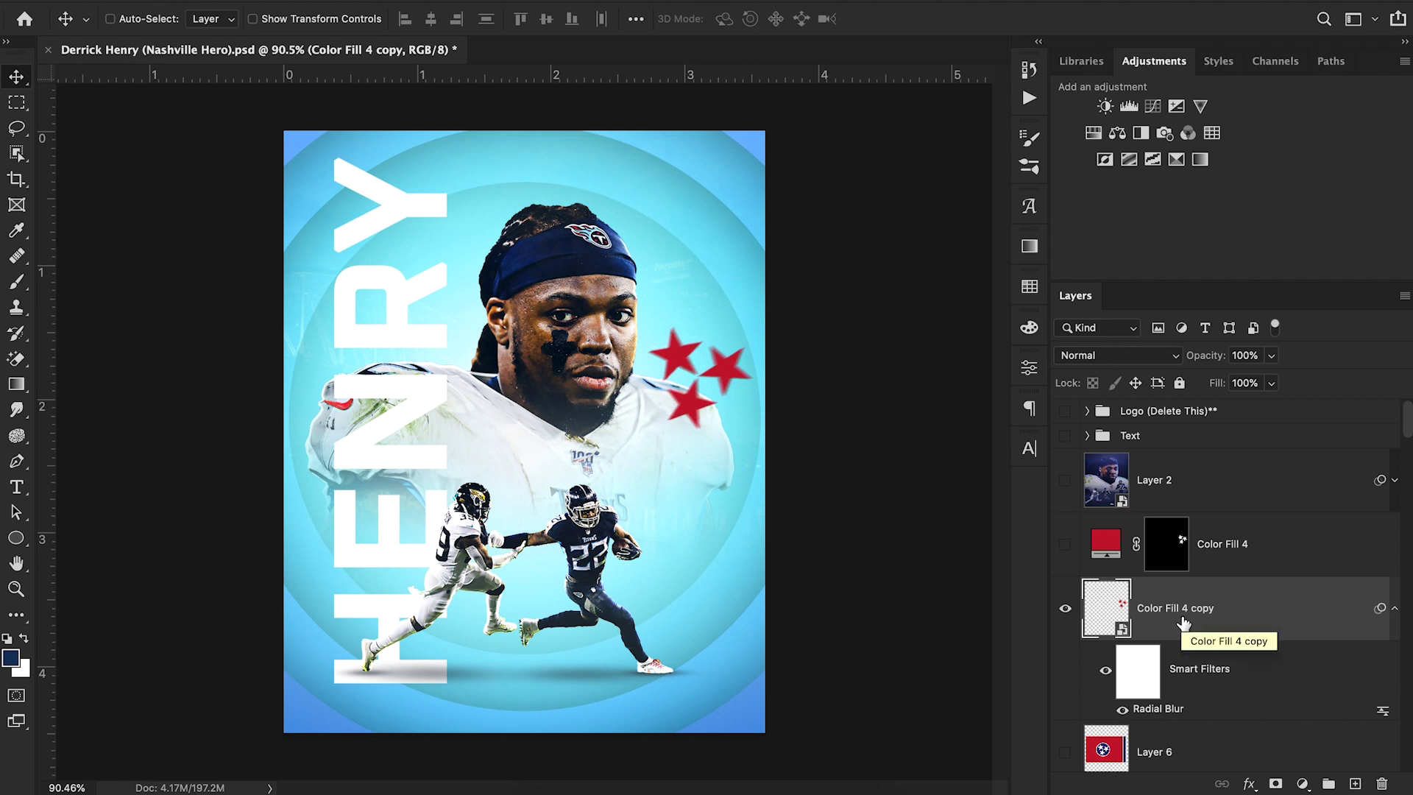
Duplicate the henry text layer directly below the original and convert the copy to a smart object
scroll(1183, 624, "down", 15)
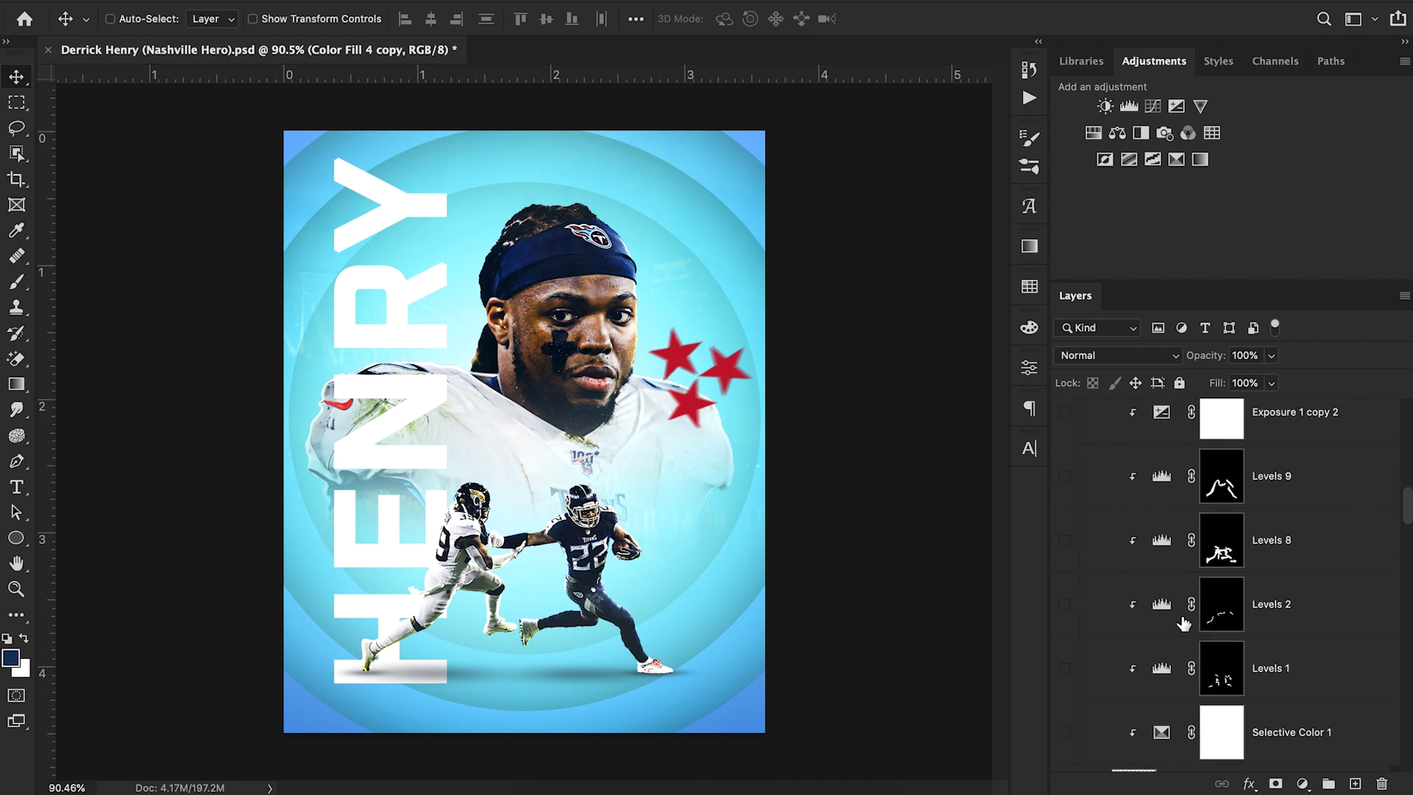
scroll(1183, 624, "up", 10)
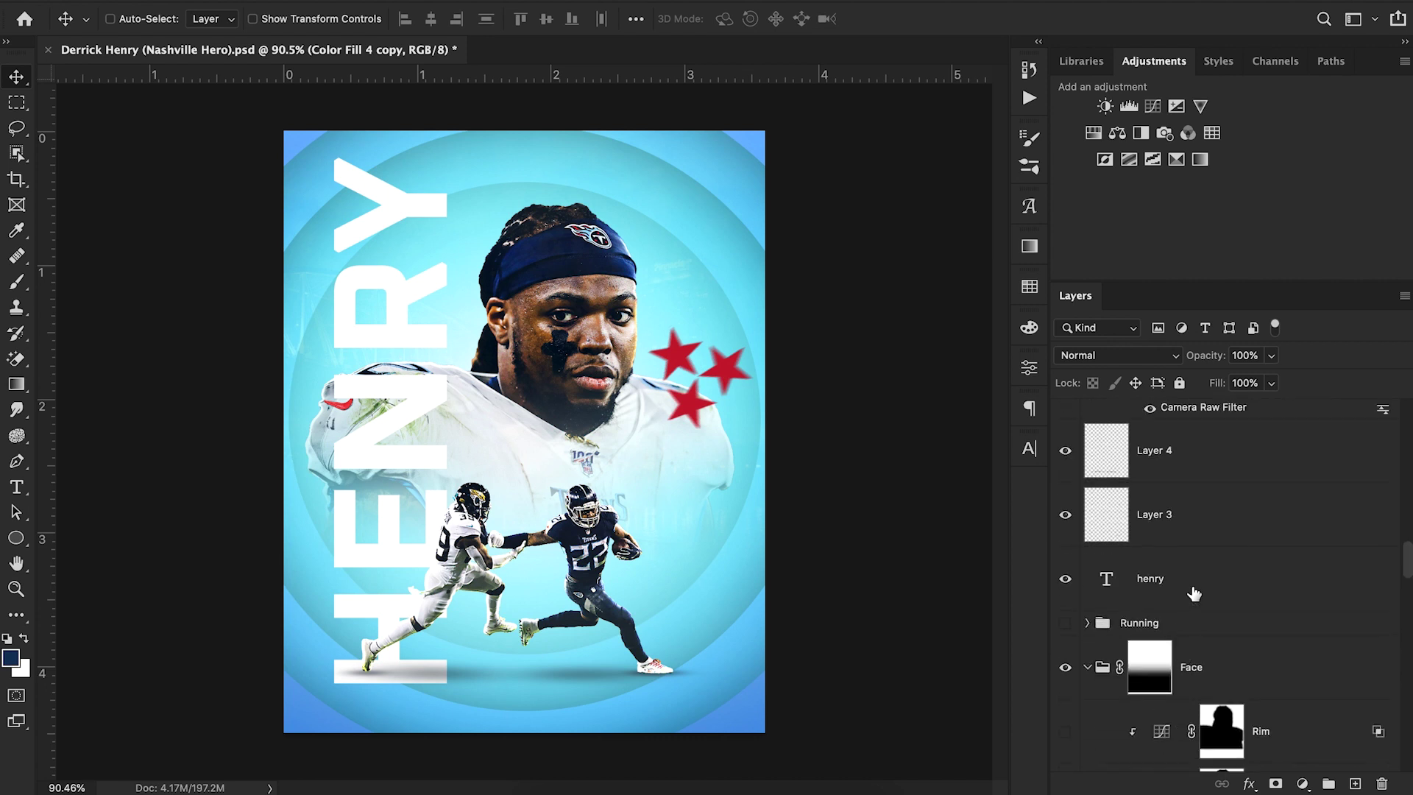
left_click(1215, 578)
left_click_drag(1218, 578, 1217, 614)
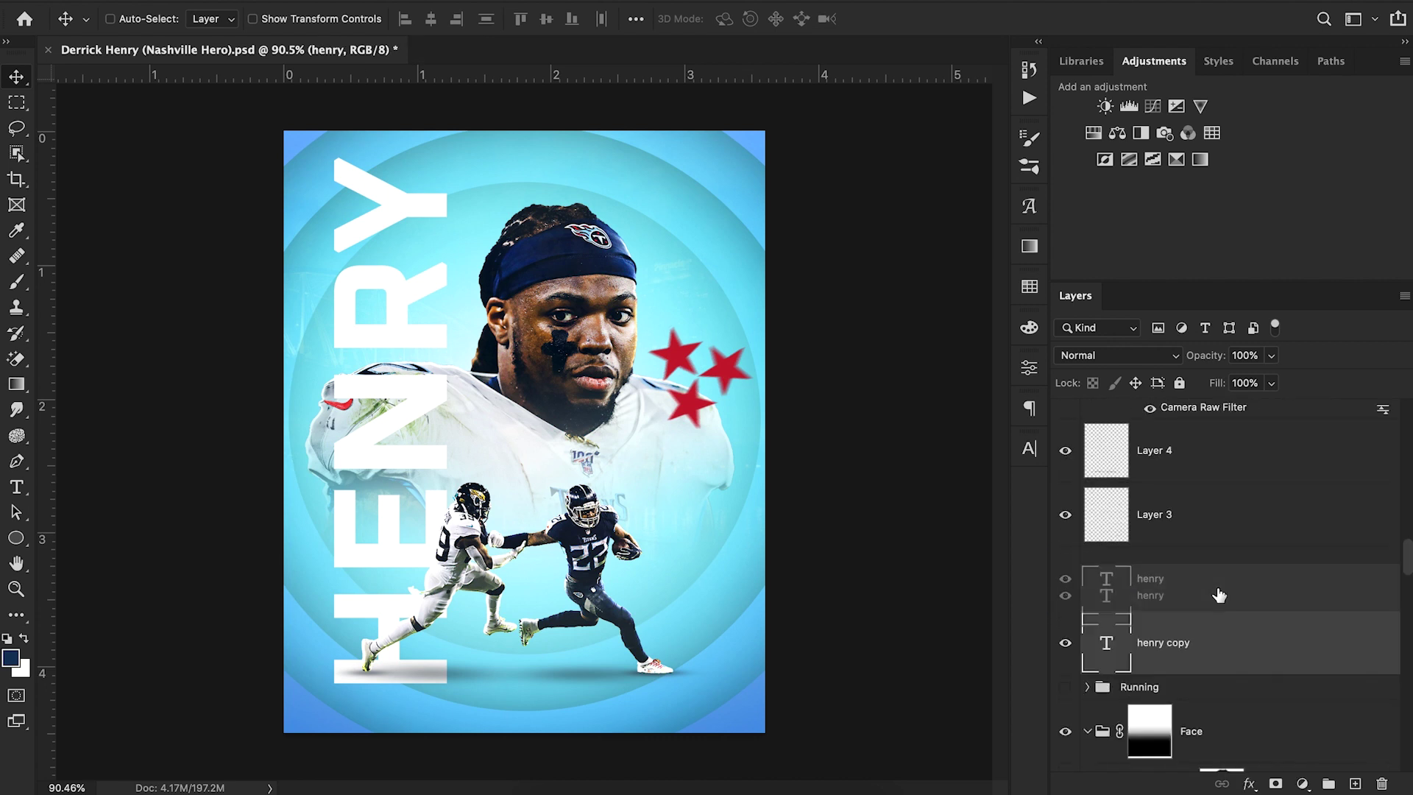
right_click(1217, 641)
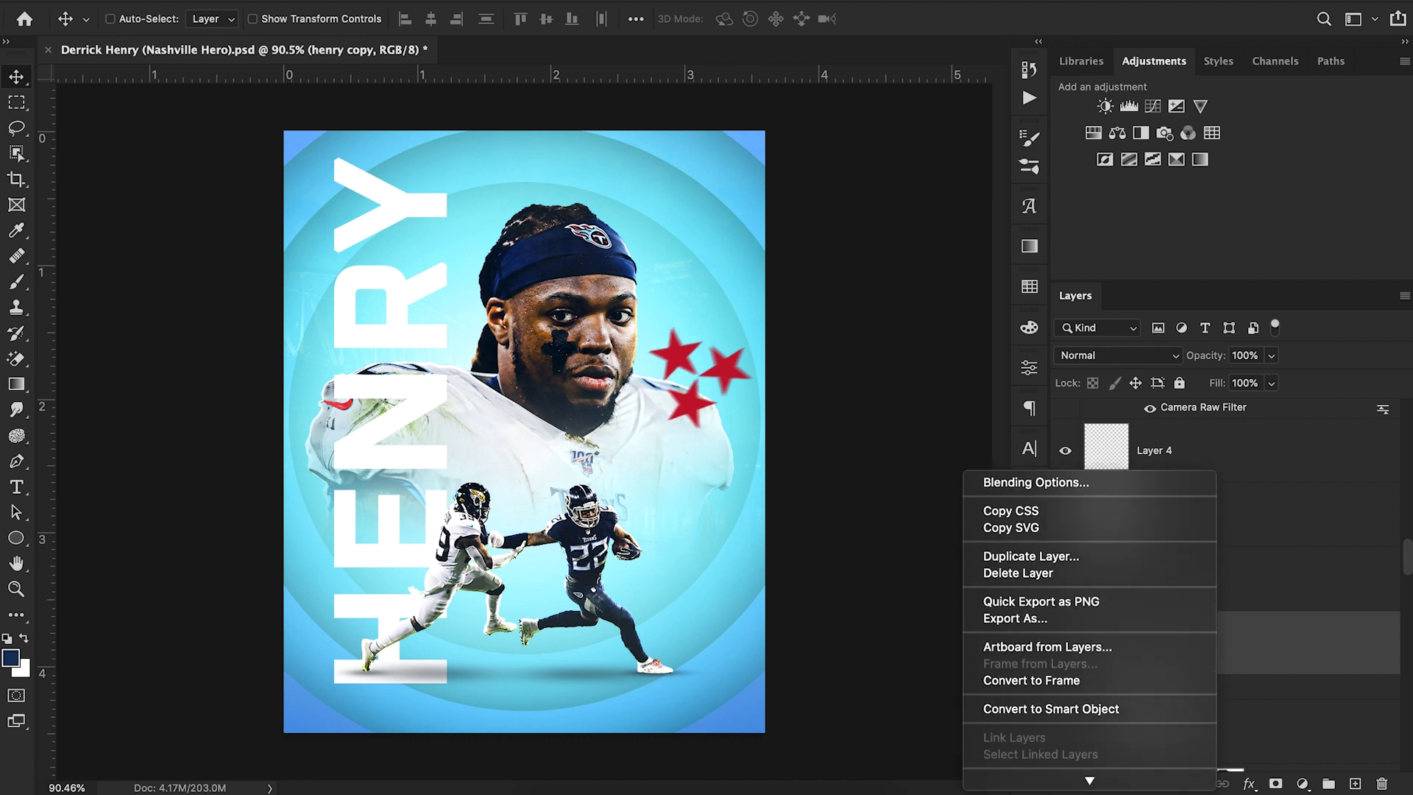
left_click(1060, 623)
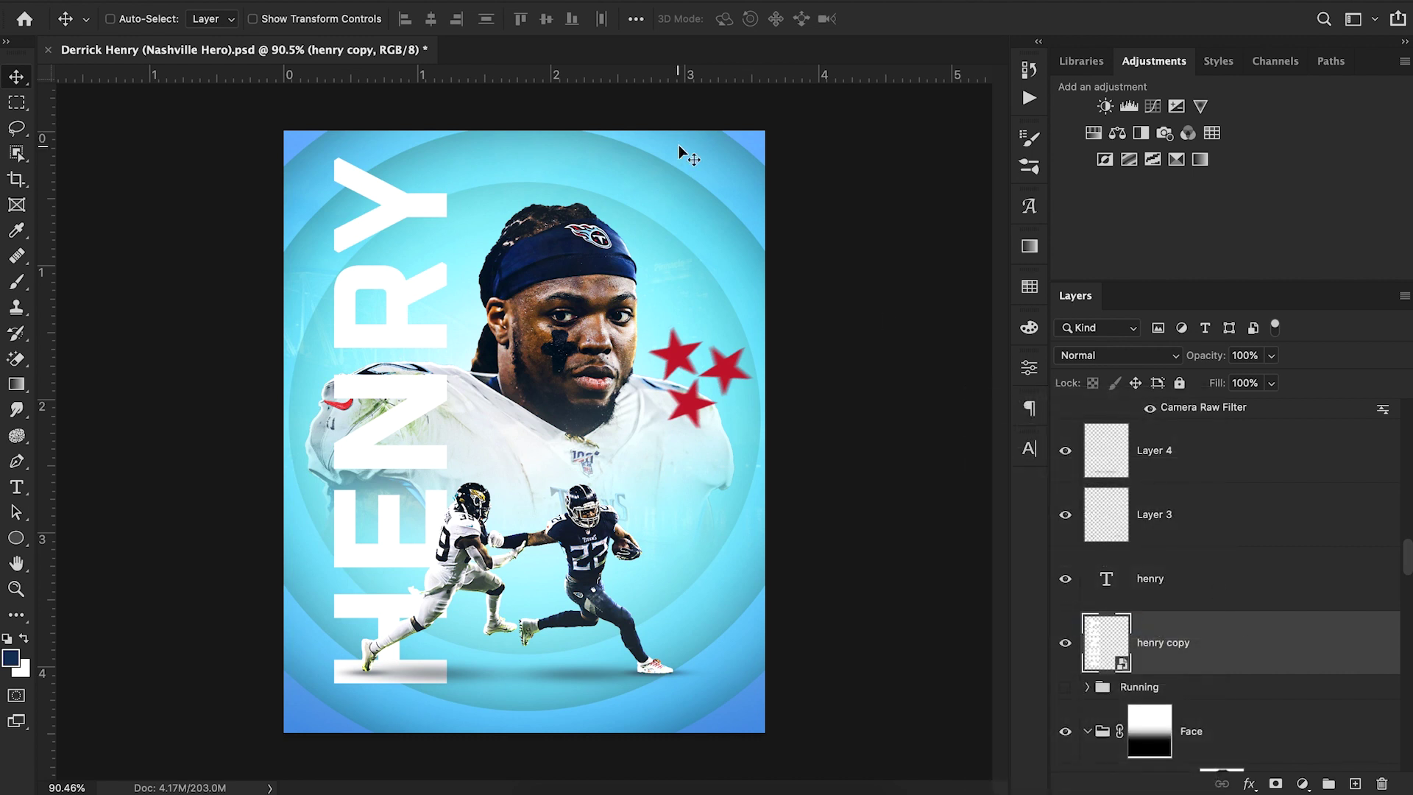
Apply the Radial Blur filter to the henry copy layer so a soft glow surrounds the lettering
left_click(452, 1)
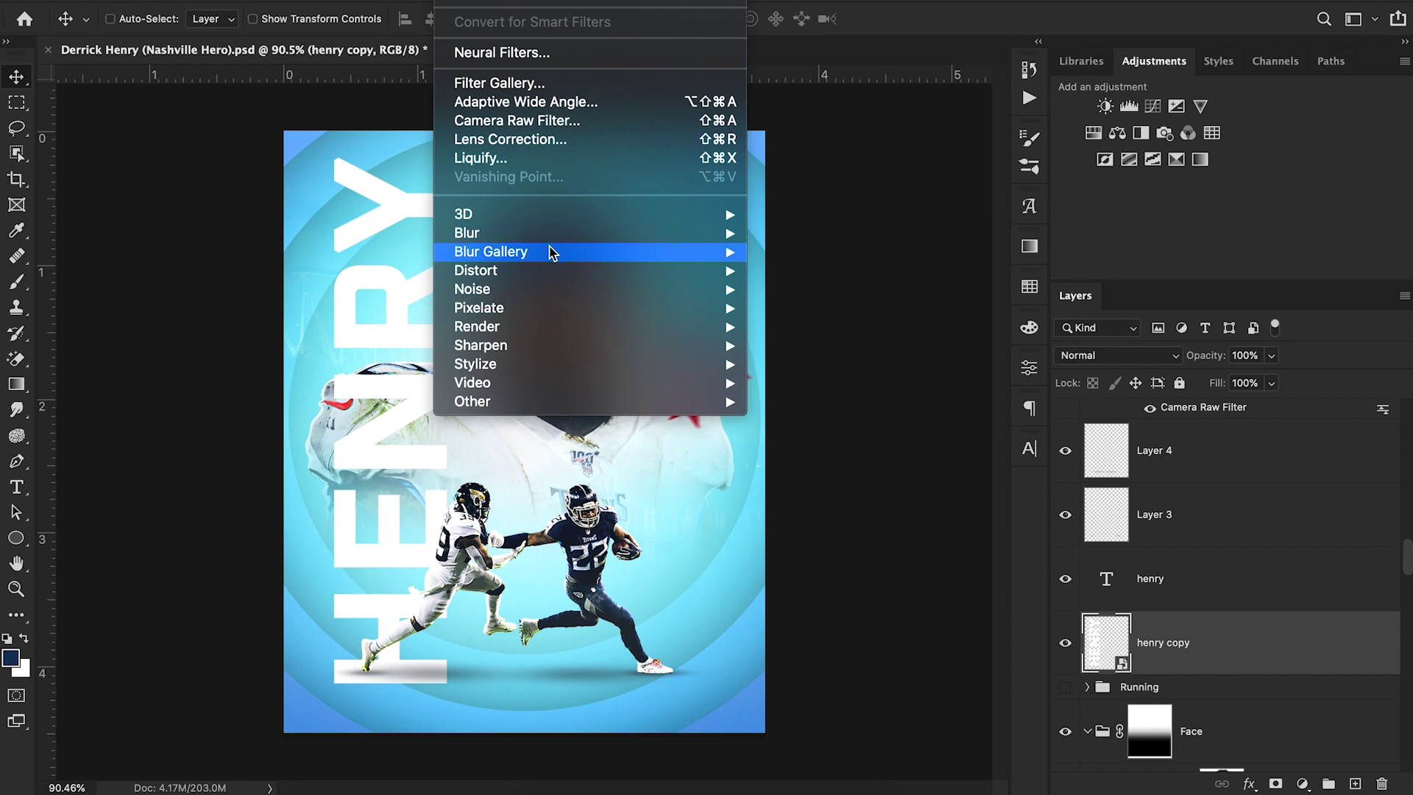
mouse_move(554, 234)
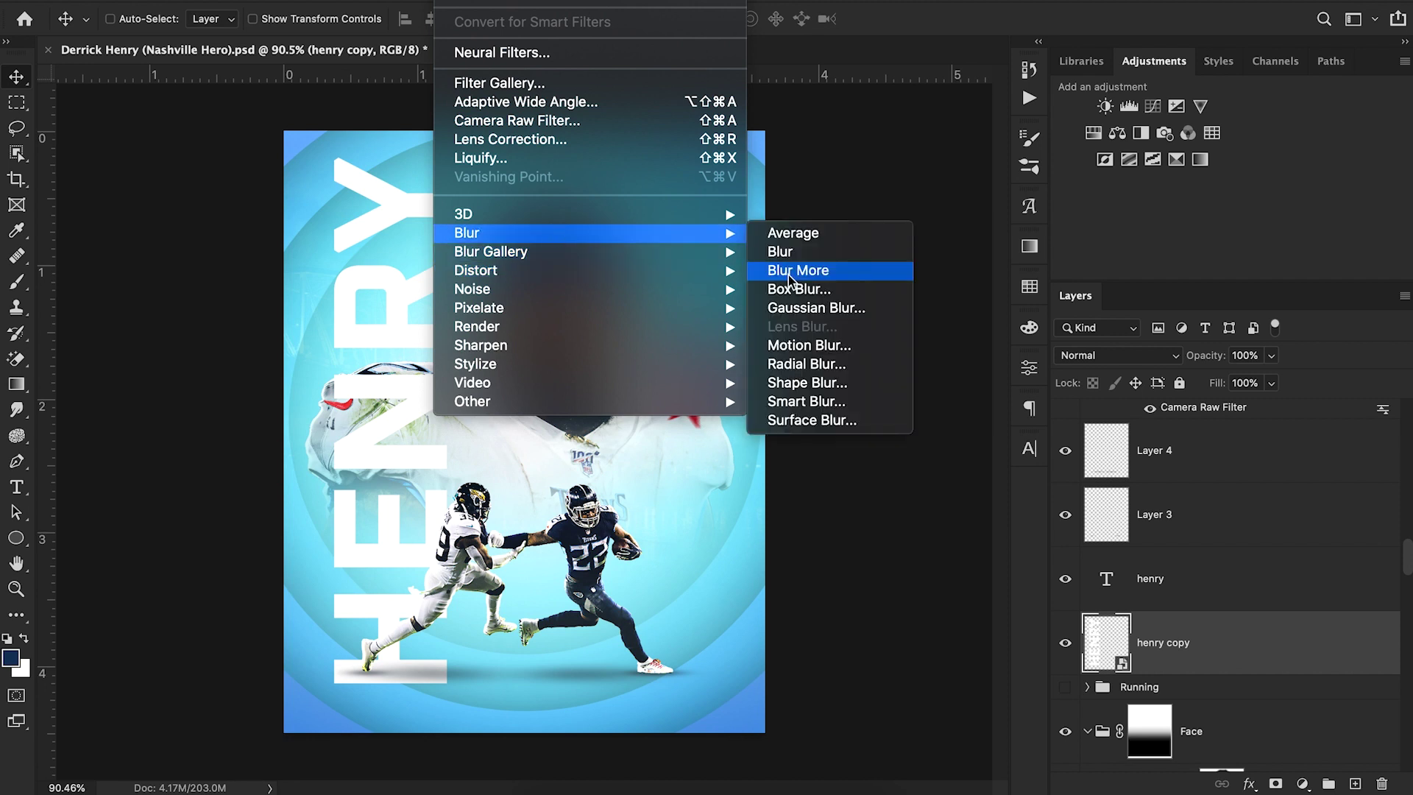
left_click(811, 363)
left_click(933, 224)
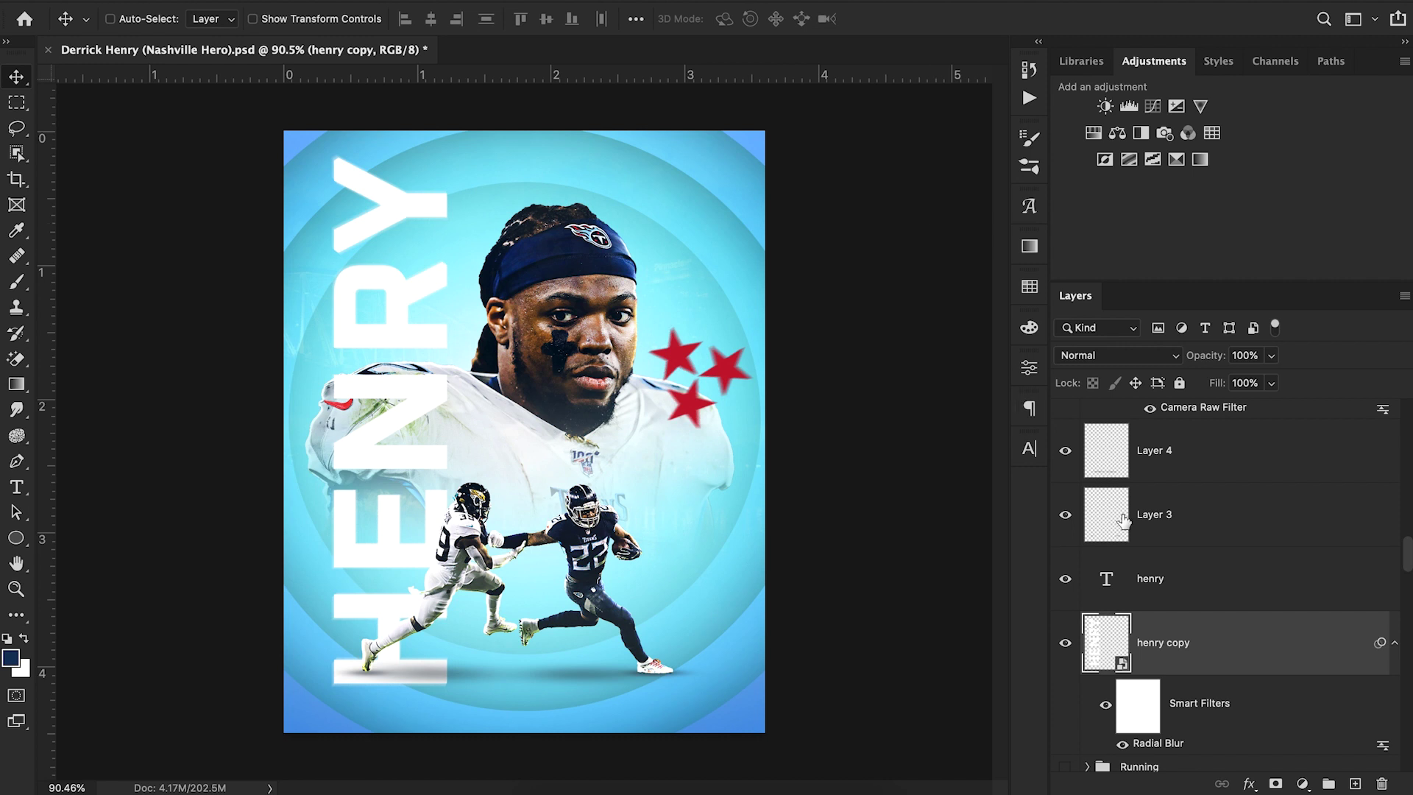
scroll(1193, 543, "up", 10)
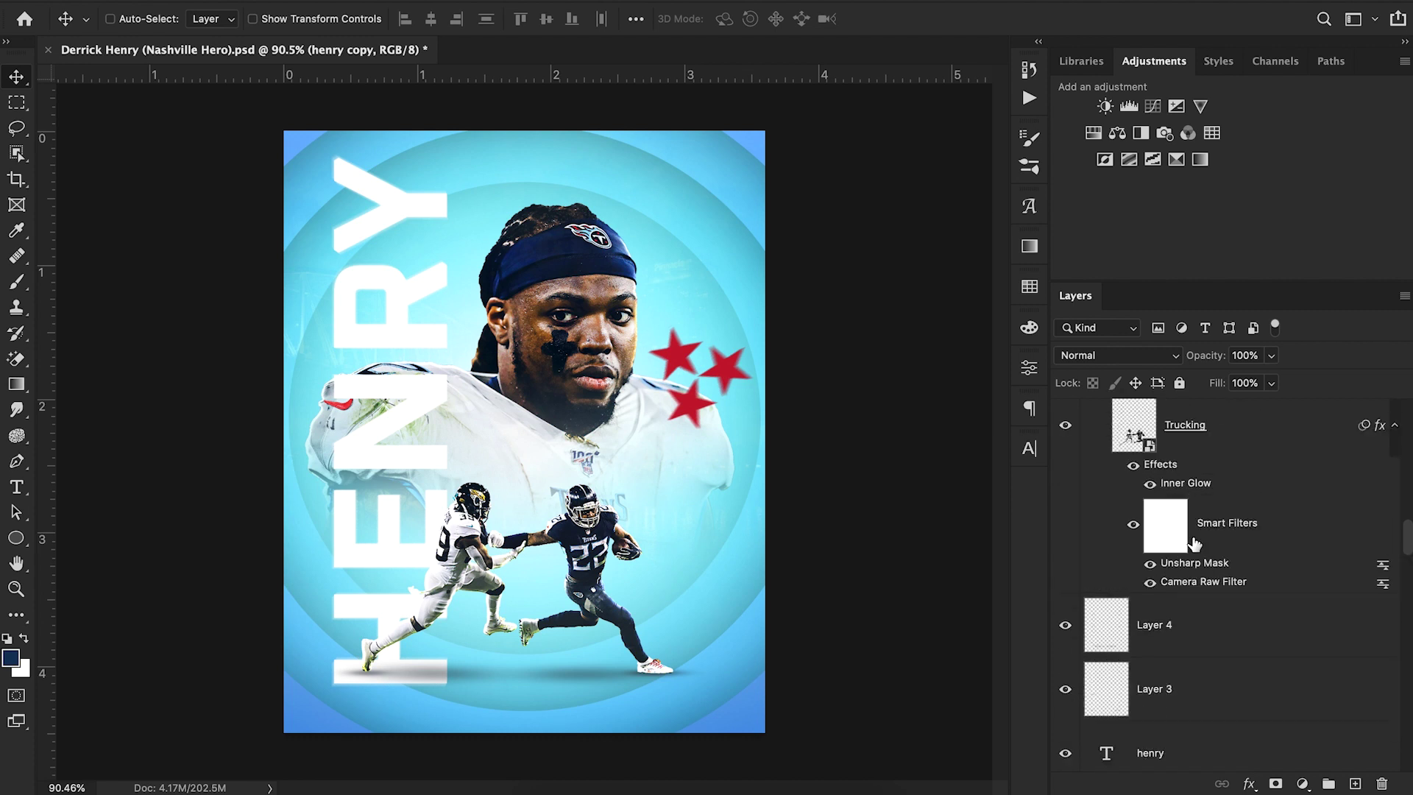
scroll(1192, 543, "up", 5)
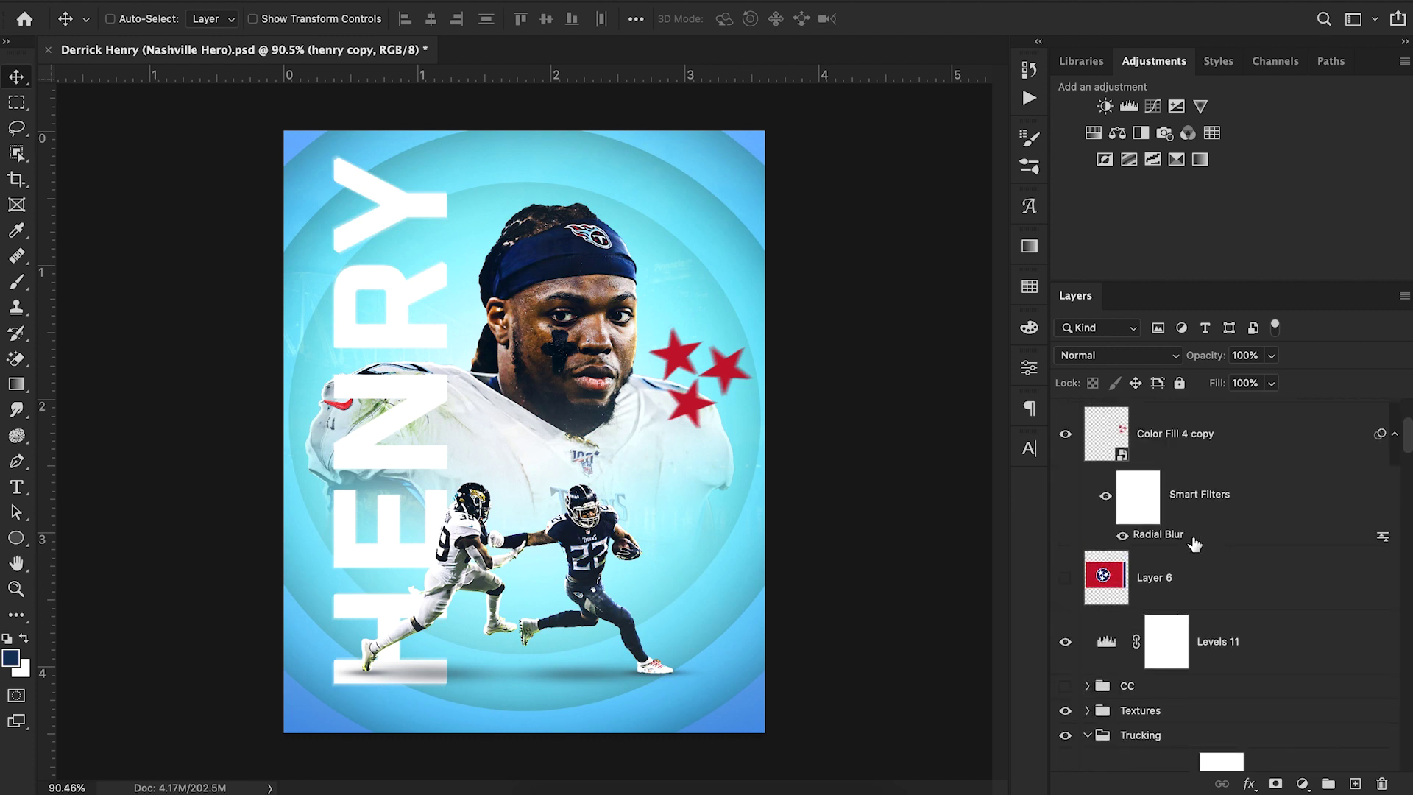
Switch to Finder, search for overl, and open the Natural Light Leaks folder inside Overlays2
scroll(1193, 543, "up", 2)
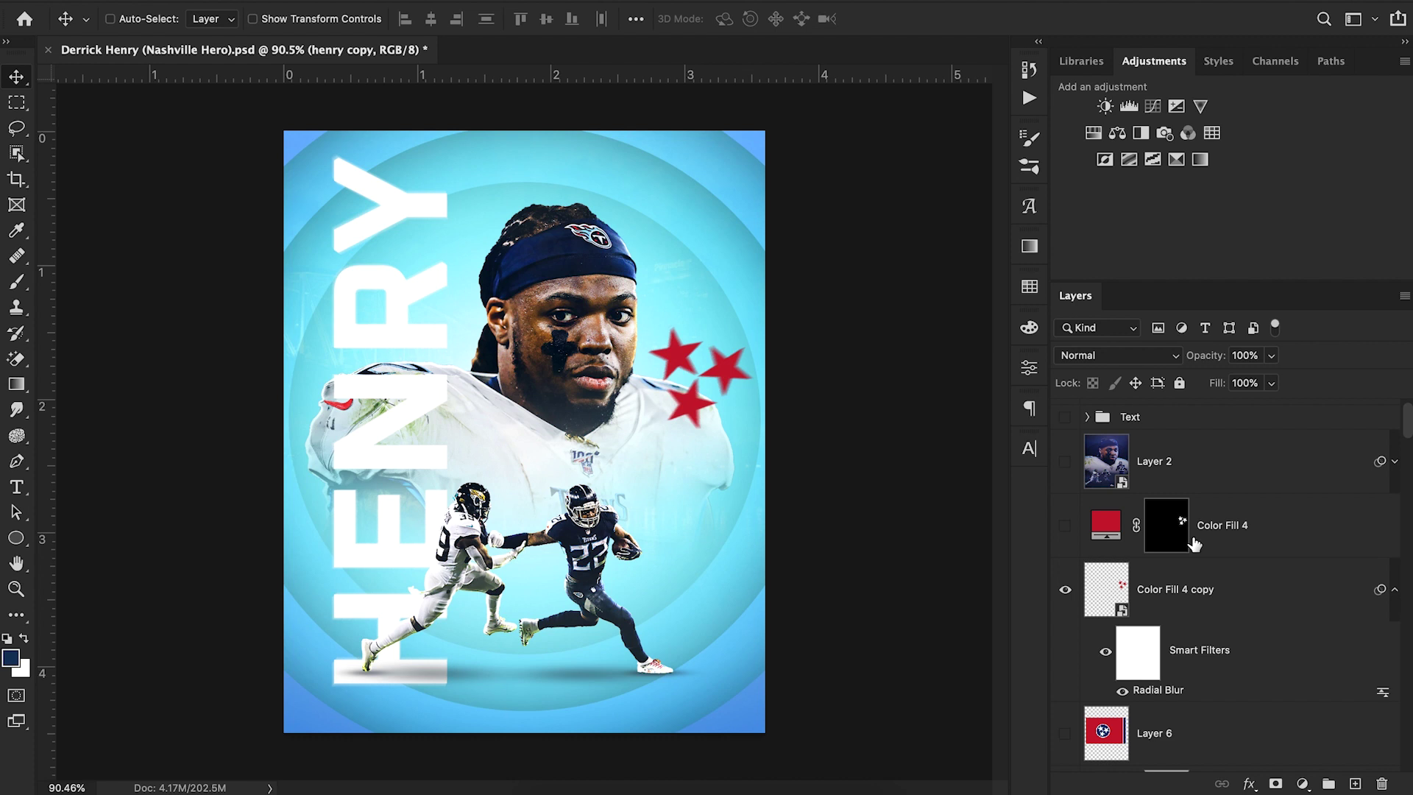
scroll(1193, 543, "down", 6)
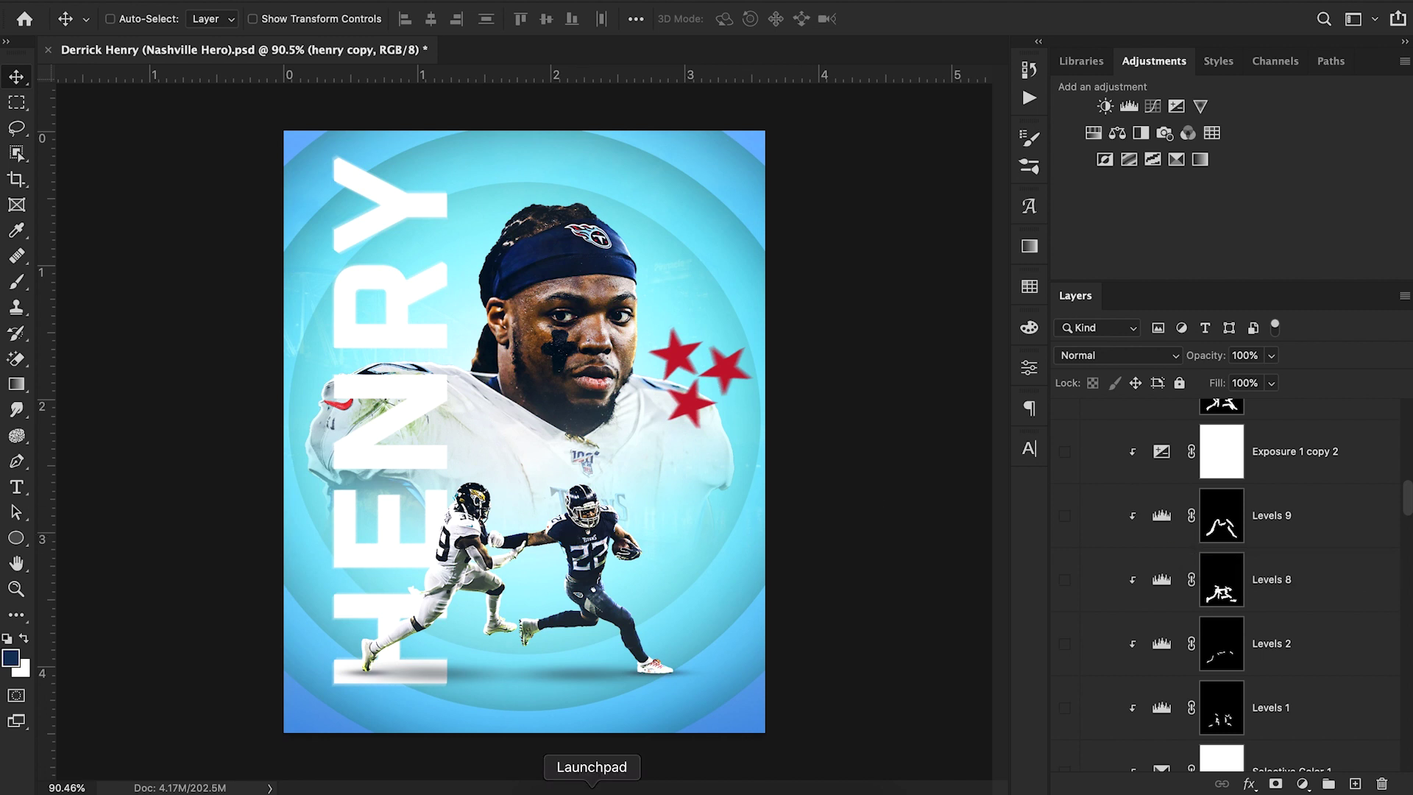
left_click(553, 787)
left_click(459, 213)
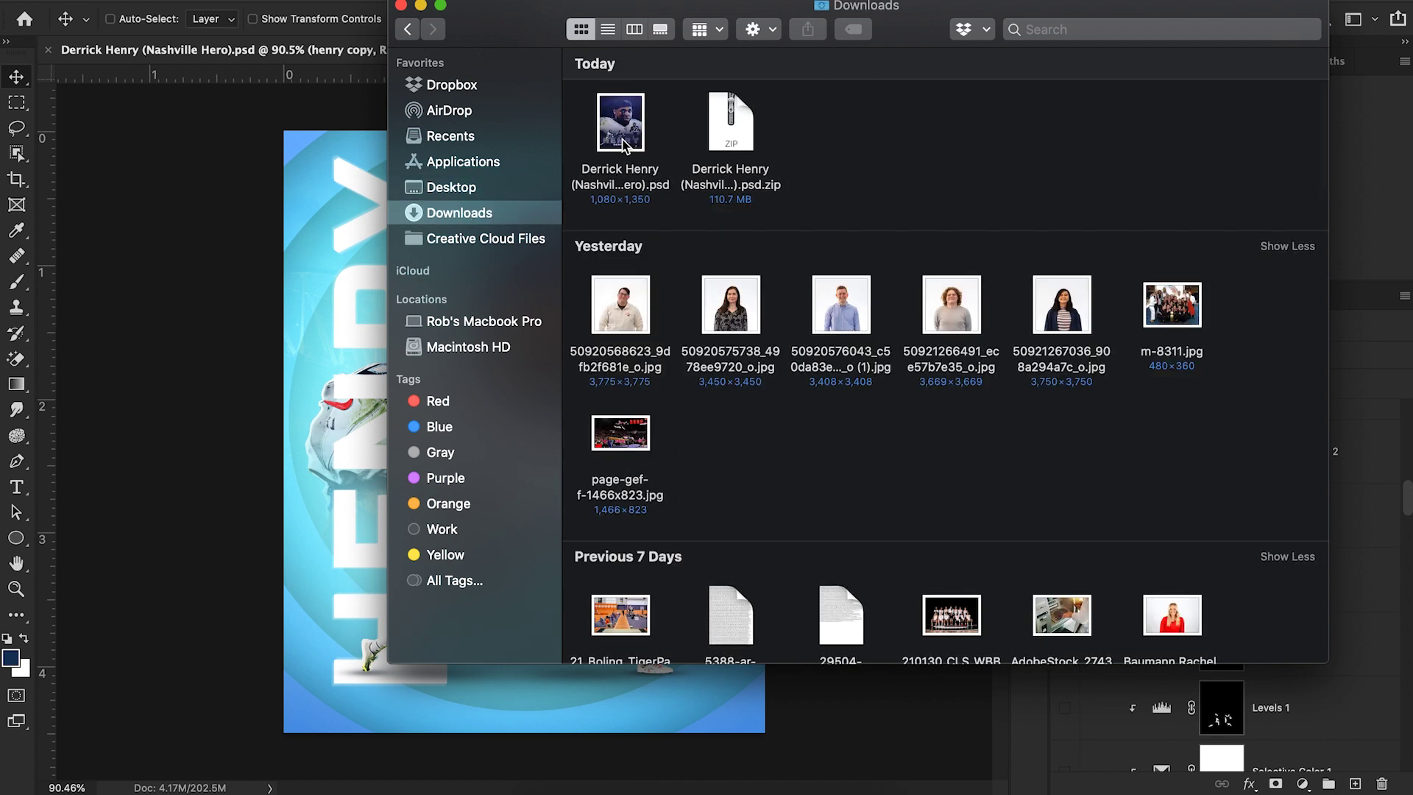
left_click(1046, 31)
type("overl")
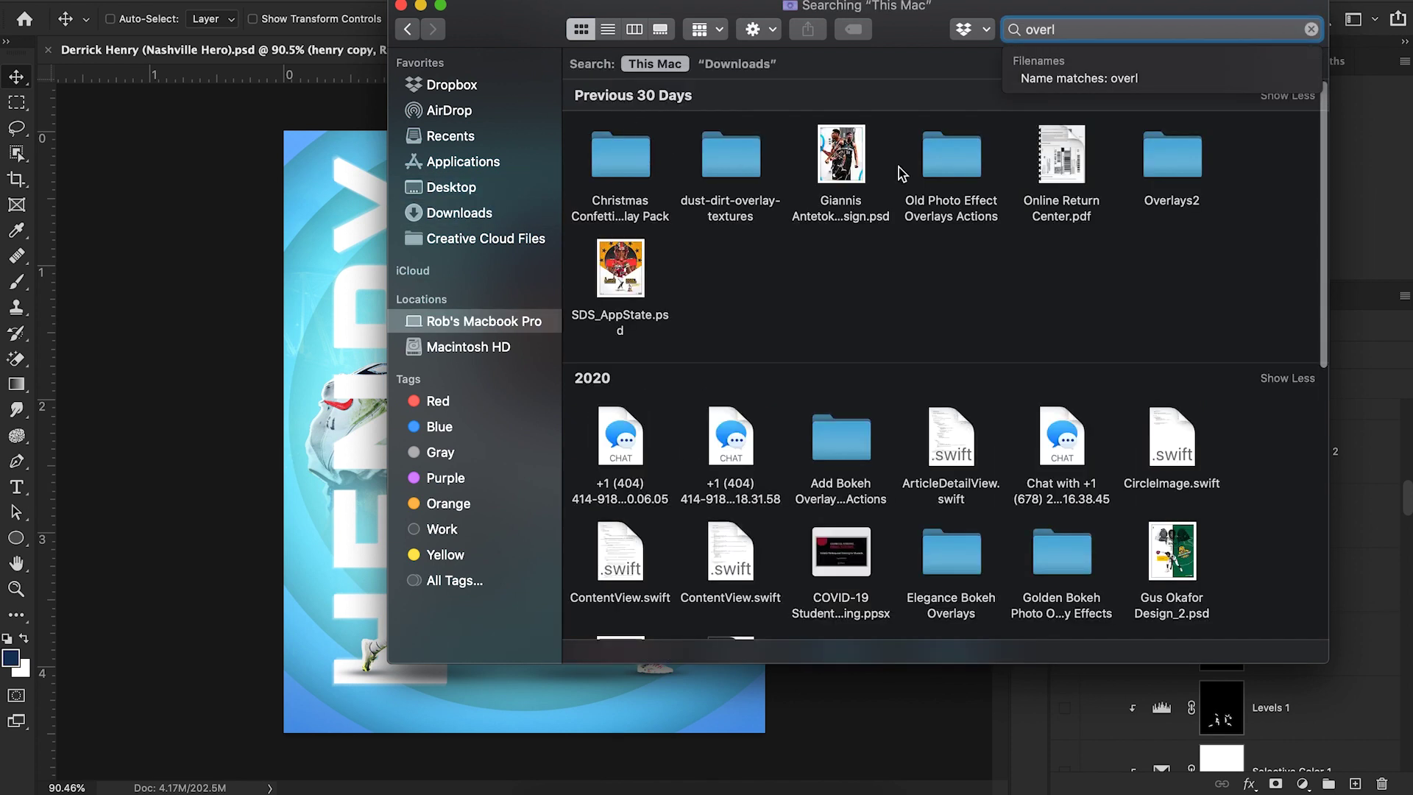
double_click(1161, 165)
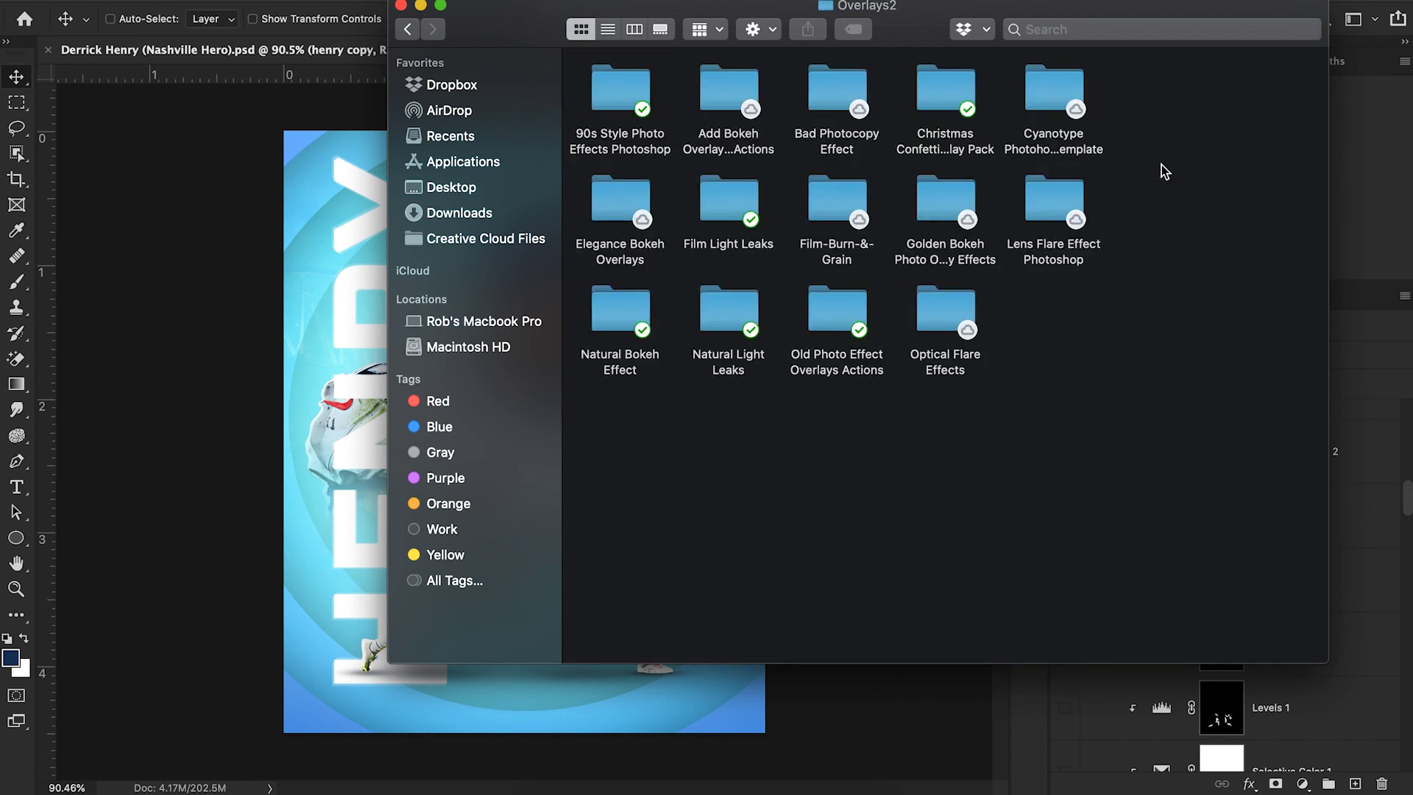
double_click(731, 324)
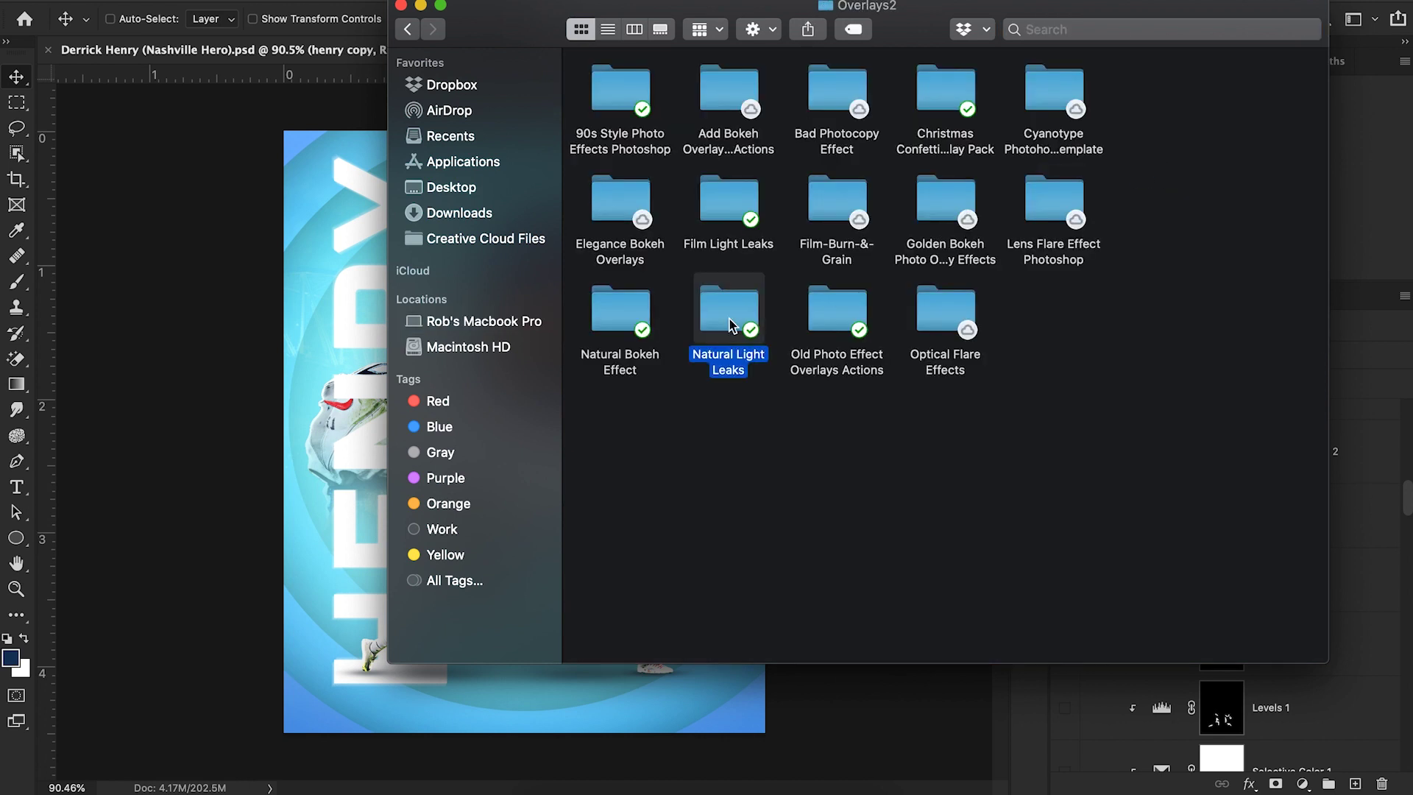
Find Natural Light Leaks 62.jpg in the folder and place it into the Photoshop poster document
scroll(859, 523, "down", 10)
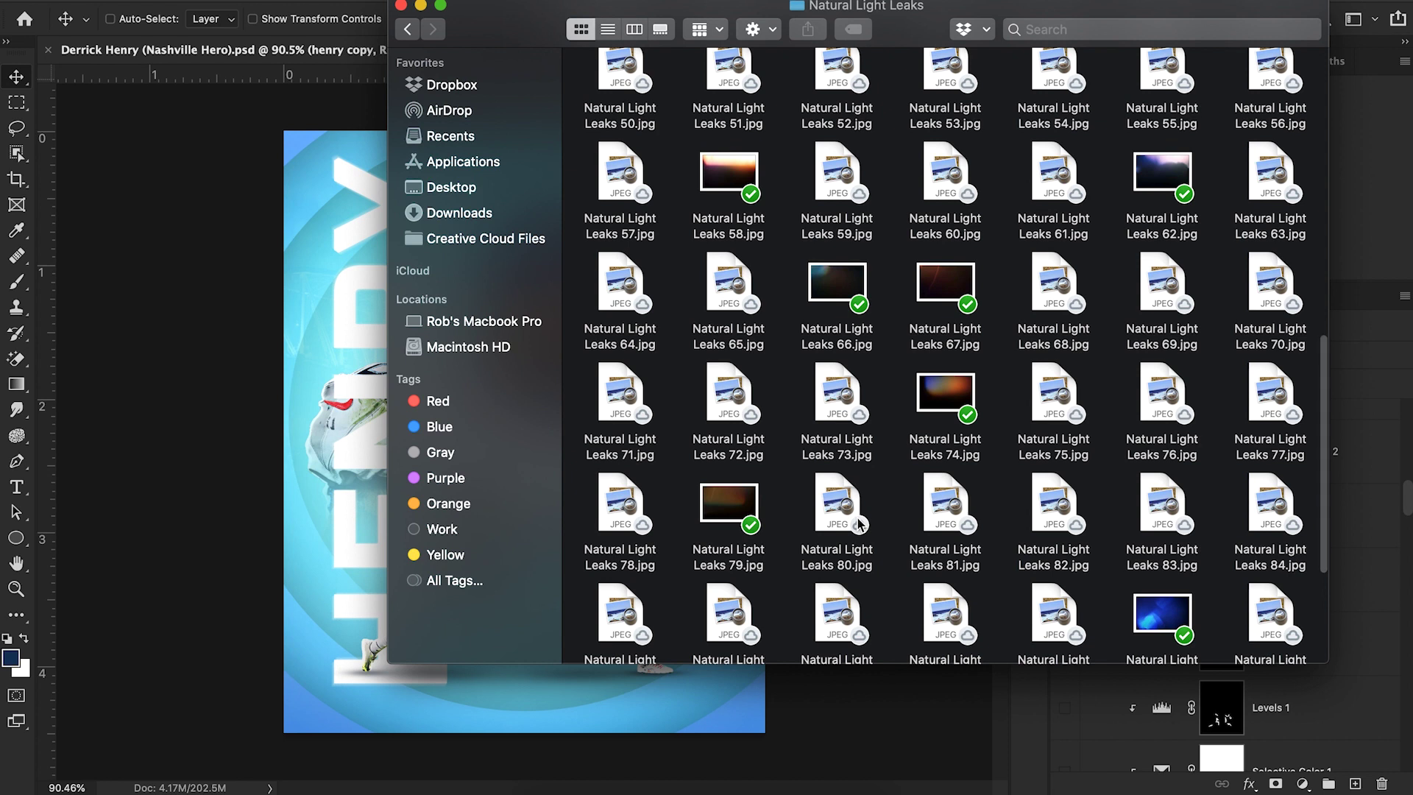
scroll(859, 522, "down", 5)
scroll(860, 523, "down", 2)
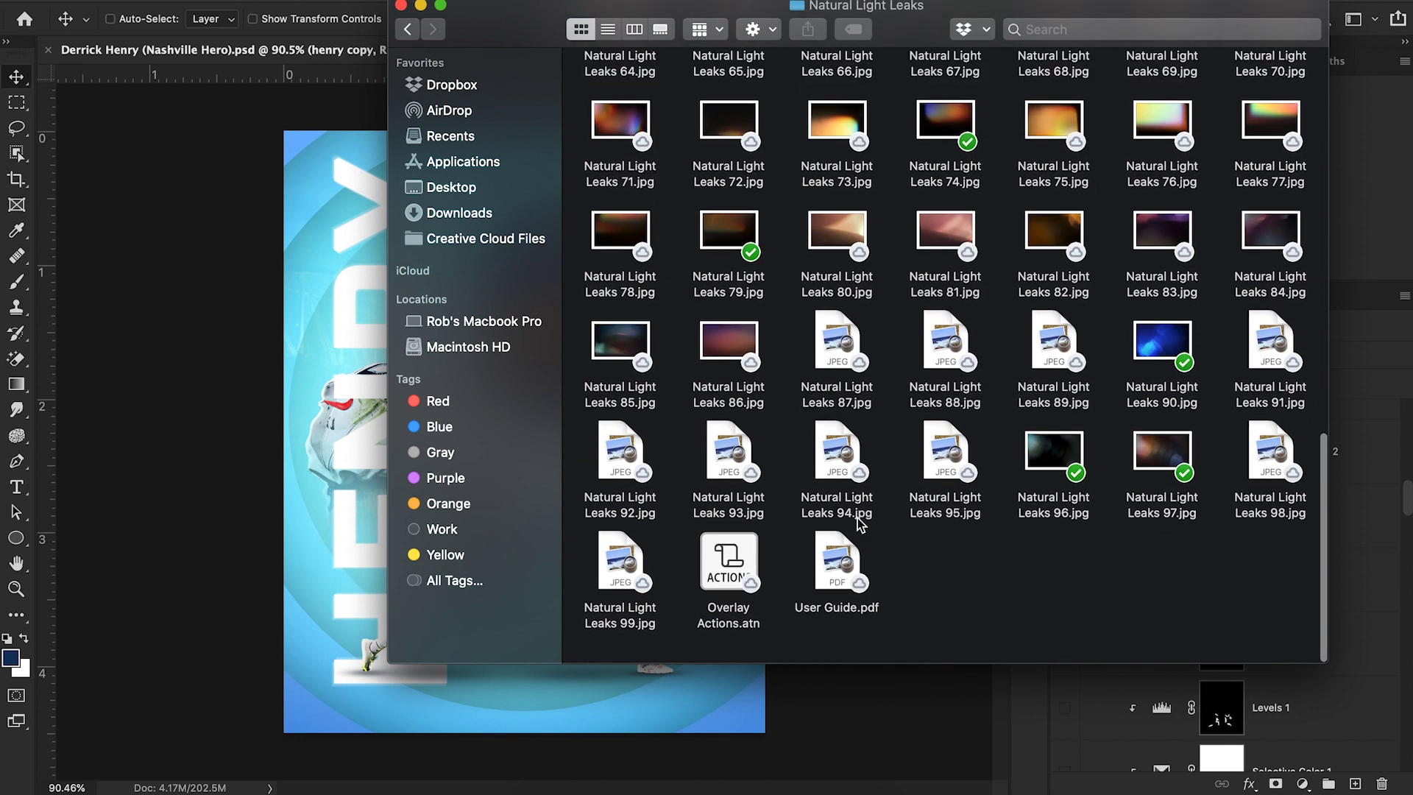
scroll(859, 524, "up", 2)
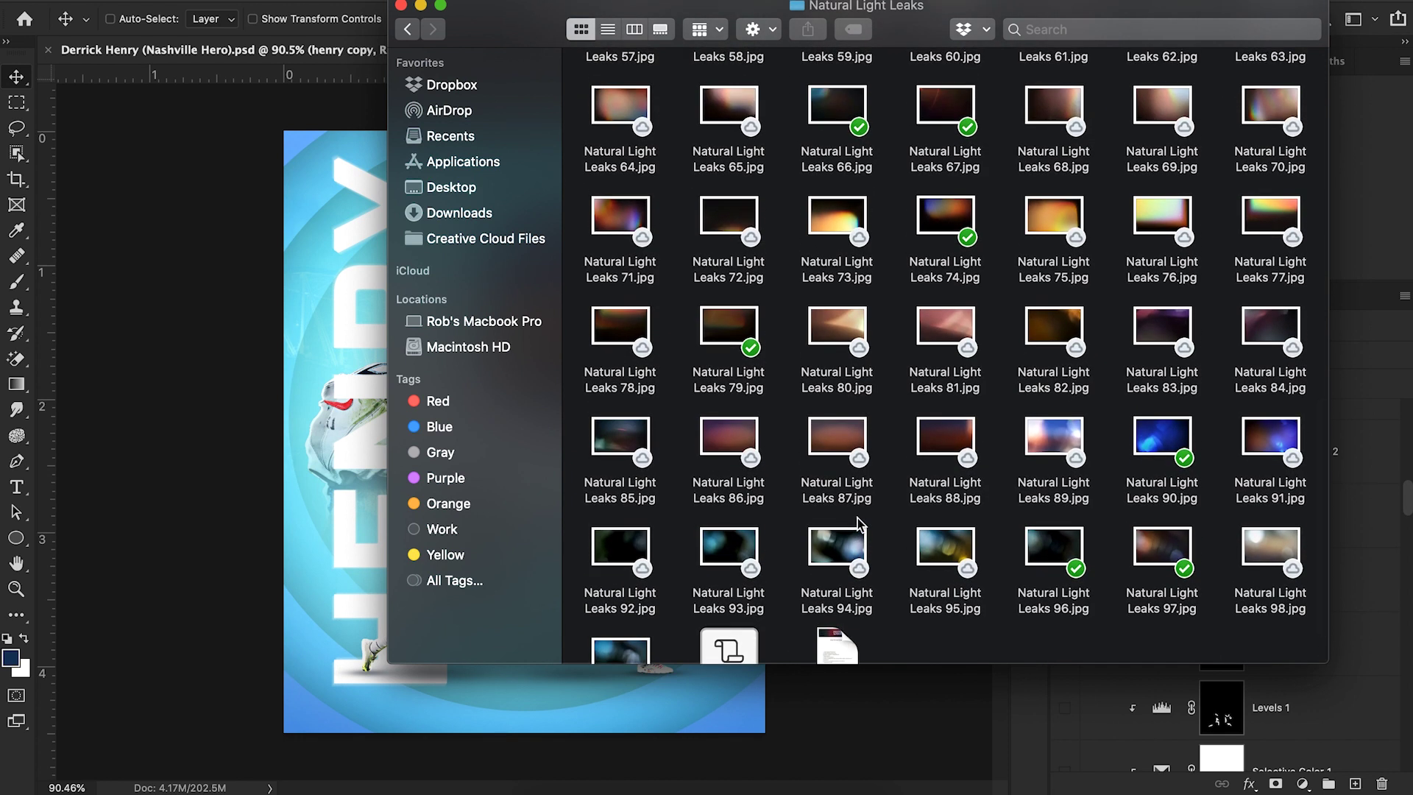
scroll(859, 523, "up", 2)
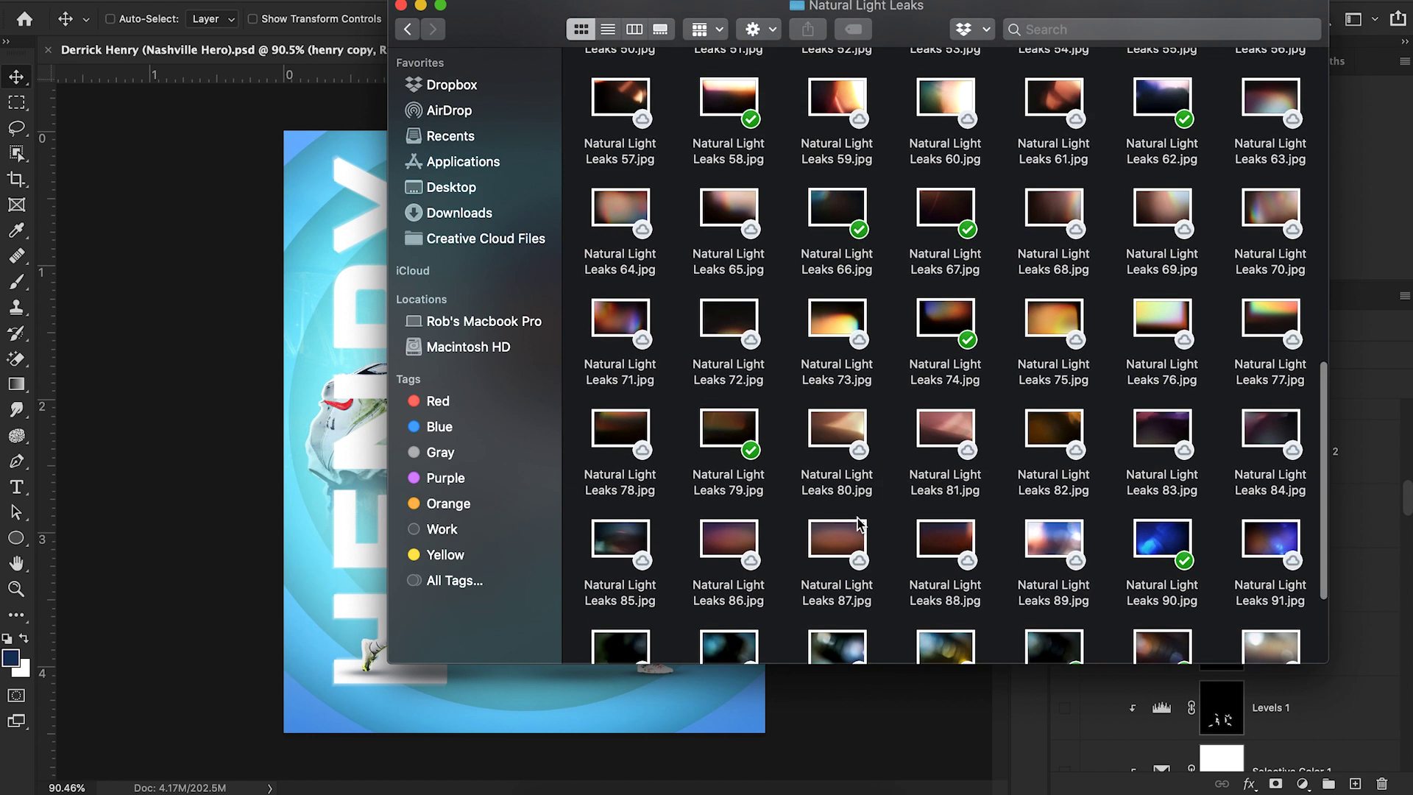
double_click(1161, 94)
left_click_drag(832, 268, 791, 771)
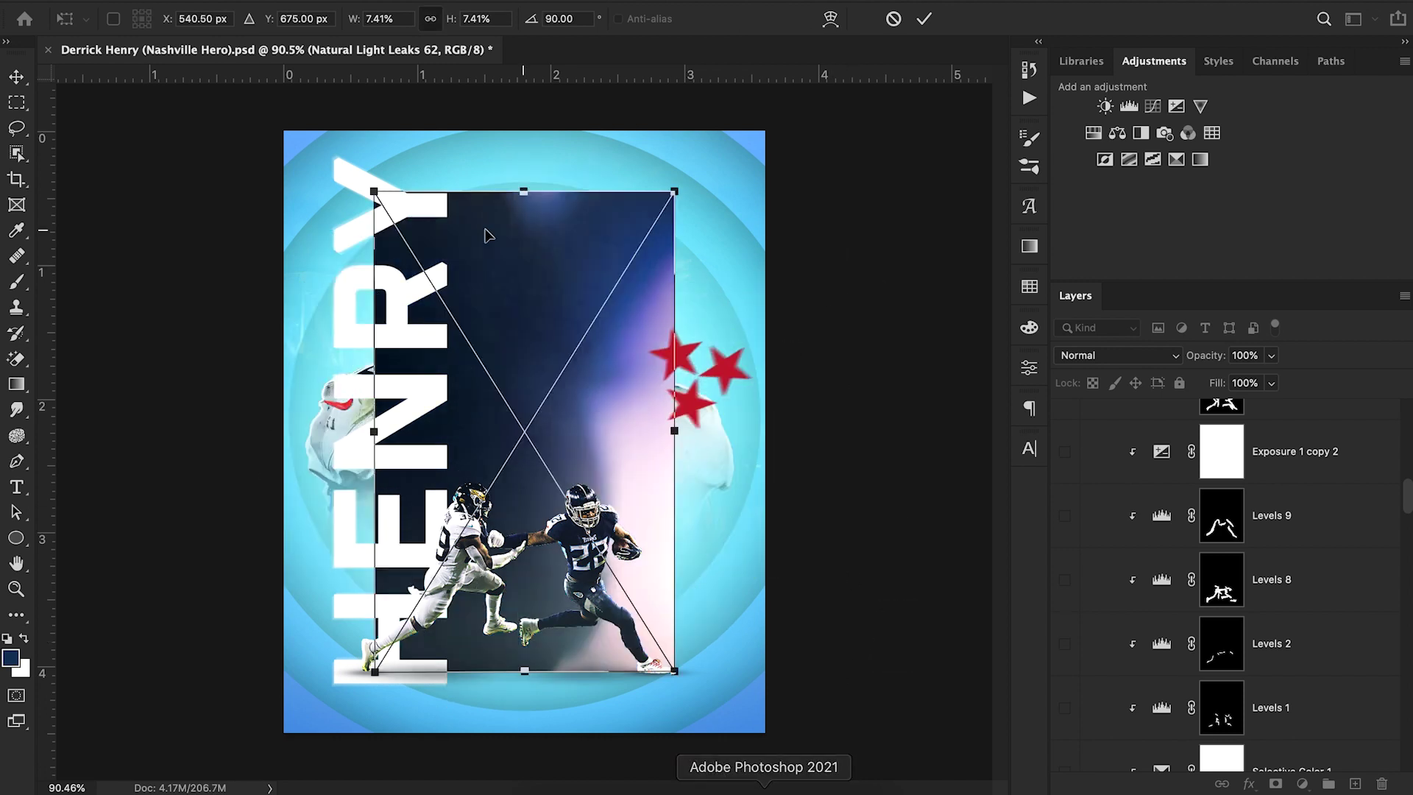
Scale the placed light leak proportionally to 15.41% so it covers the whole canvas, and commit the transform
left_click(368, 20)
key("Up")
key("Up")
key("Up")
key("Up")
key("Up")
key("Up")
key("Up")
key("Up")
key("Up")
key("Up")
key("Up")
key("Down")
key("Down")
key("Down")
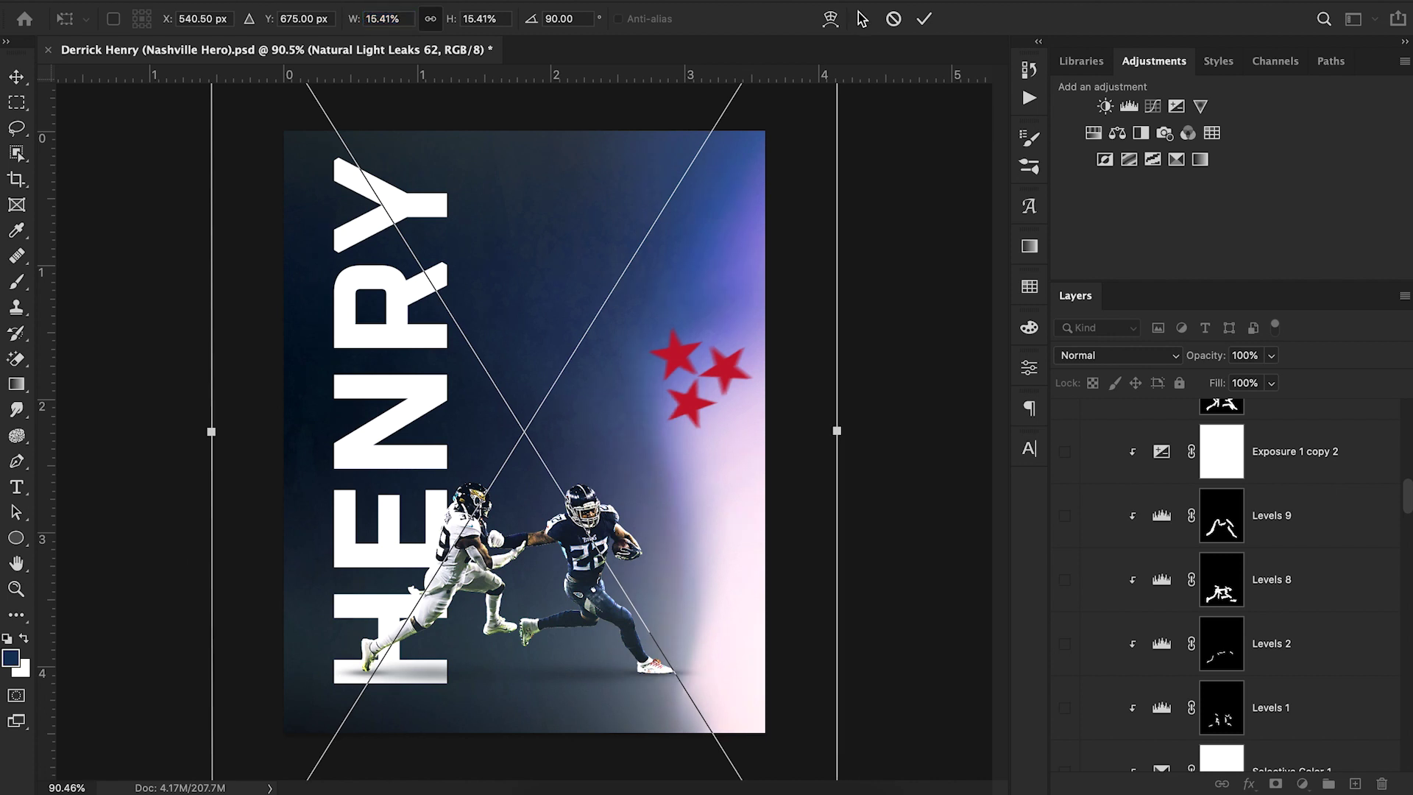
left_click(924, 18)
Move the Natural Light Leaks 62 layer up the stack to directly below the Color Fill 4 copy stars
scroll(1317, 574, "down", 5)
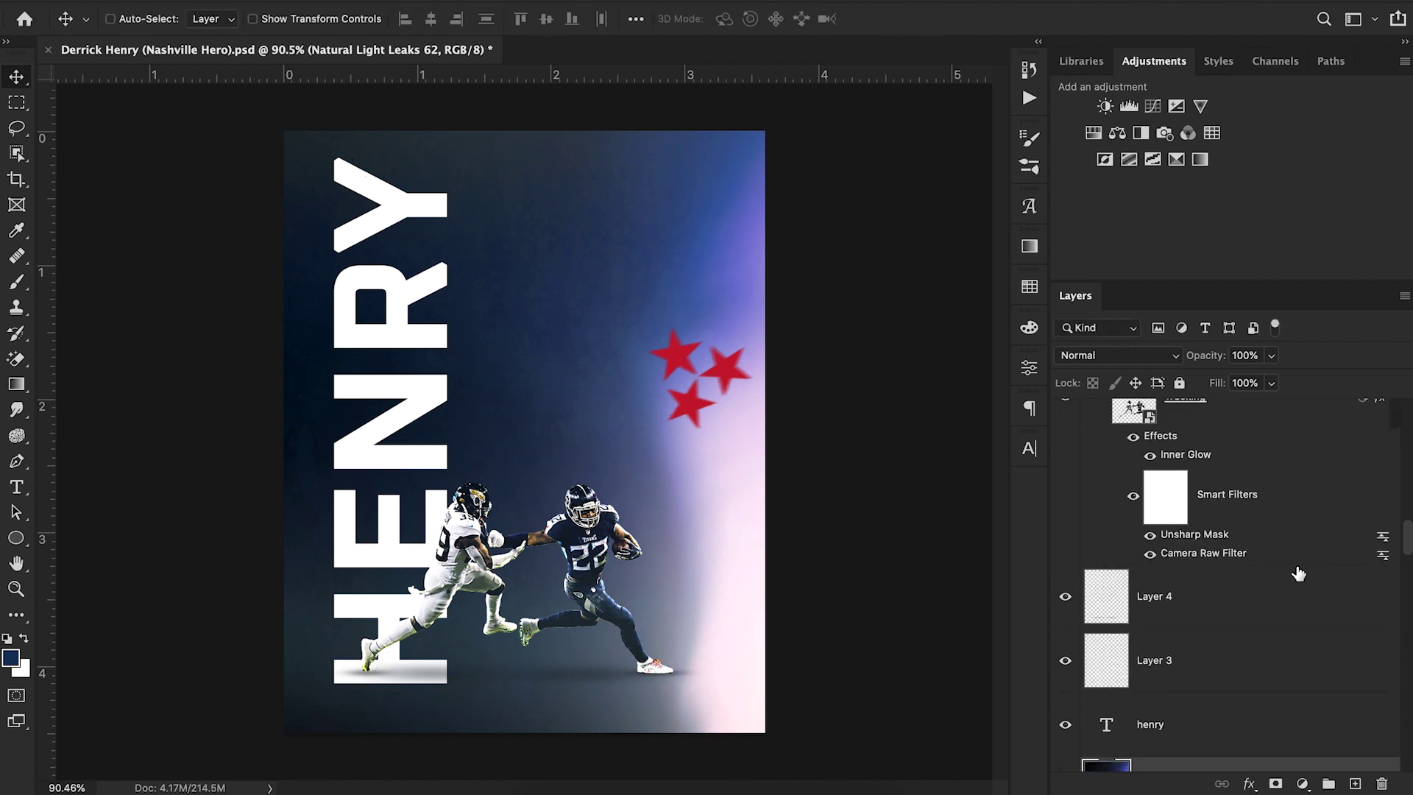
scroll(1298, 574, "up", 3)
left_click_drag(1289, 571, 1259, 703)
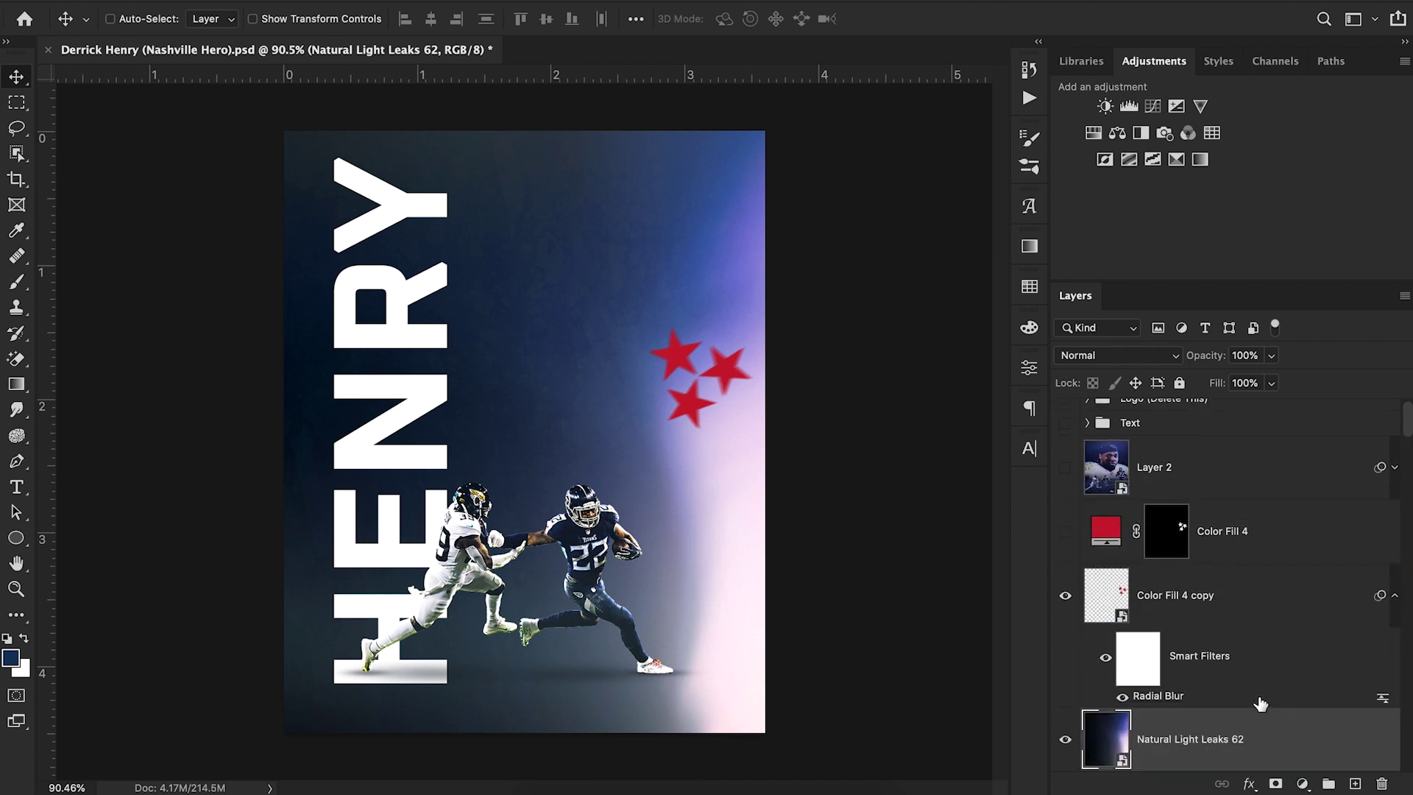
Blend the light leak layer with Linear Dodge (Add) and reduce its fill to 50%
left_click(1120, 354)
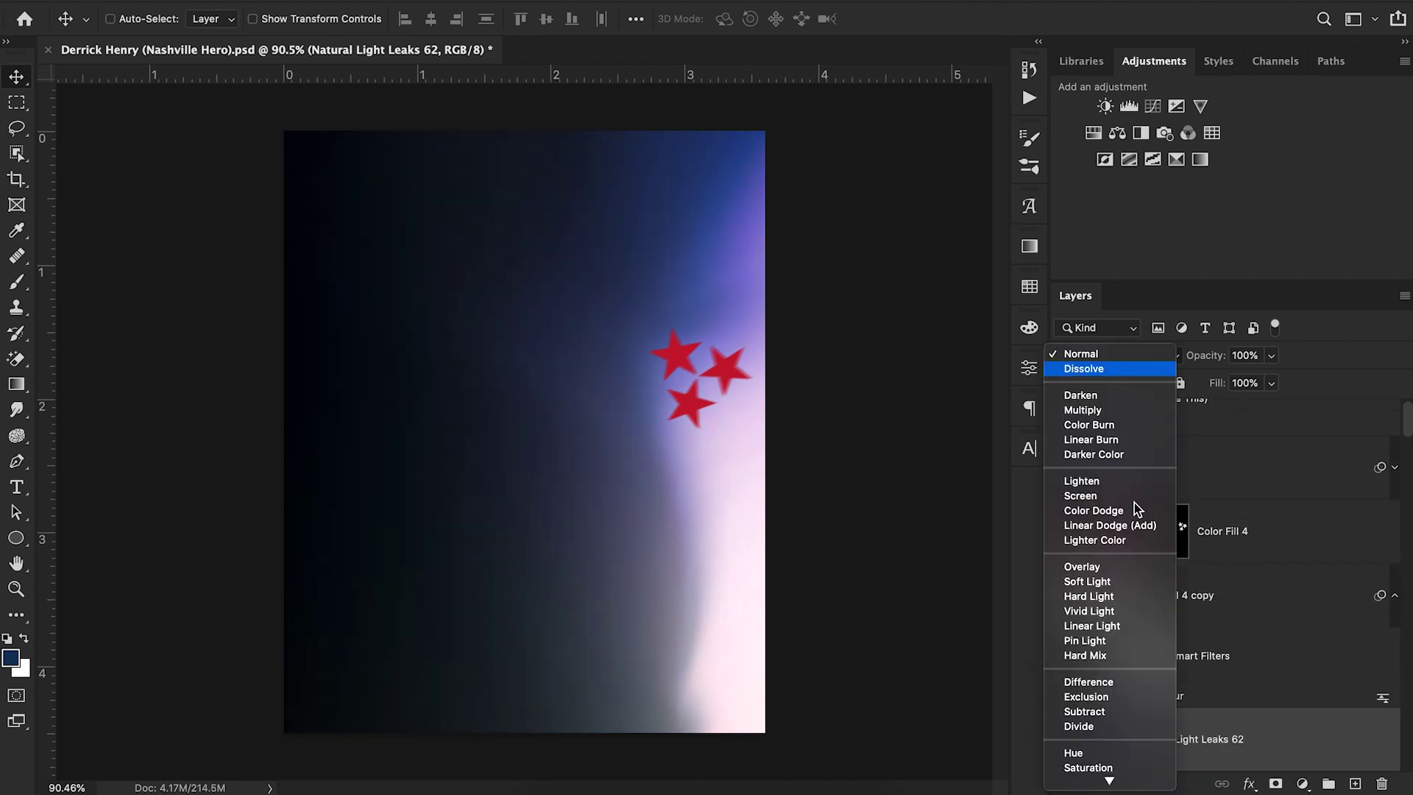
left_click(1133, 534)
left_click_drag(703, 508, 738, 507)
left_click(1271, 382)
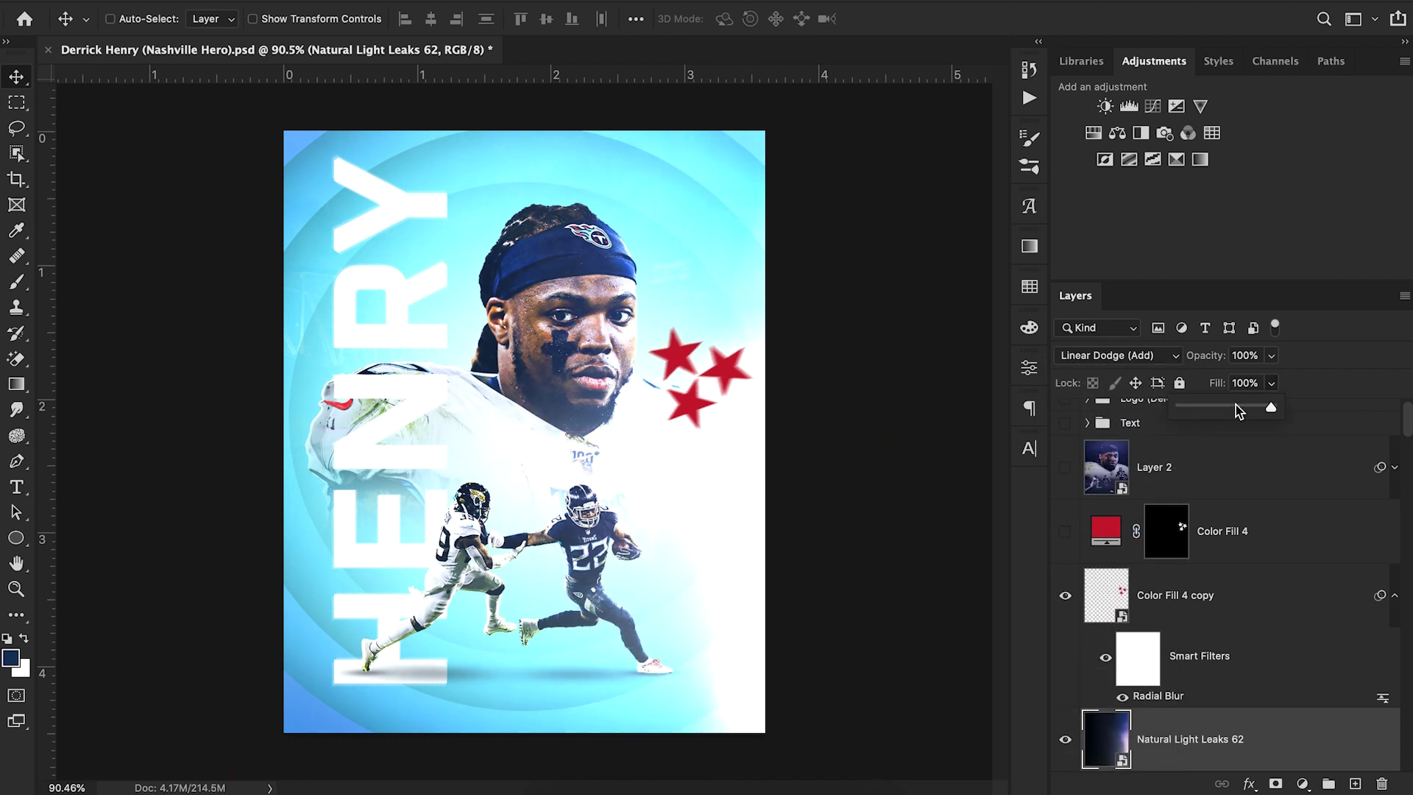
mouse_move(1235, 406)
left_mouse_down()
mouse_move(1212, 412)
mouse_move(1233, 406)
left_mouse_up()
left_click_drag(925, 471, 827, 519)
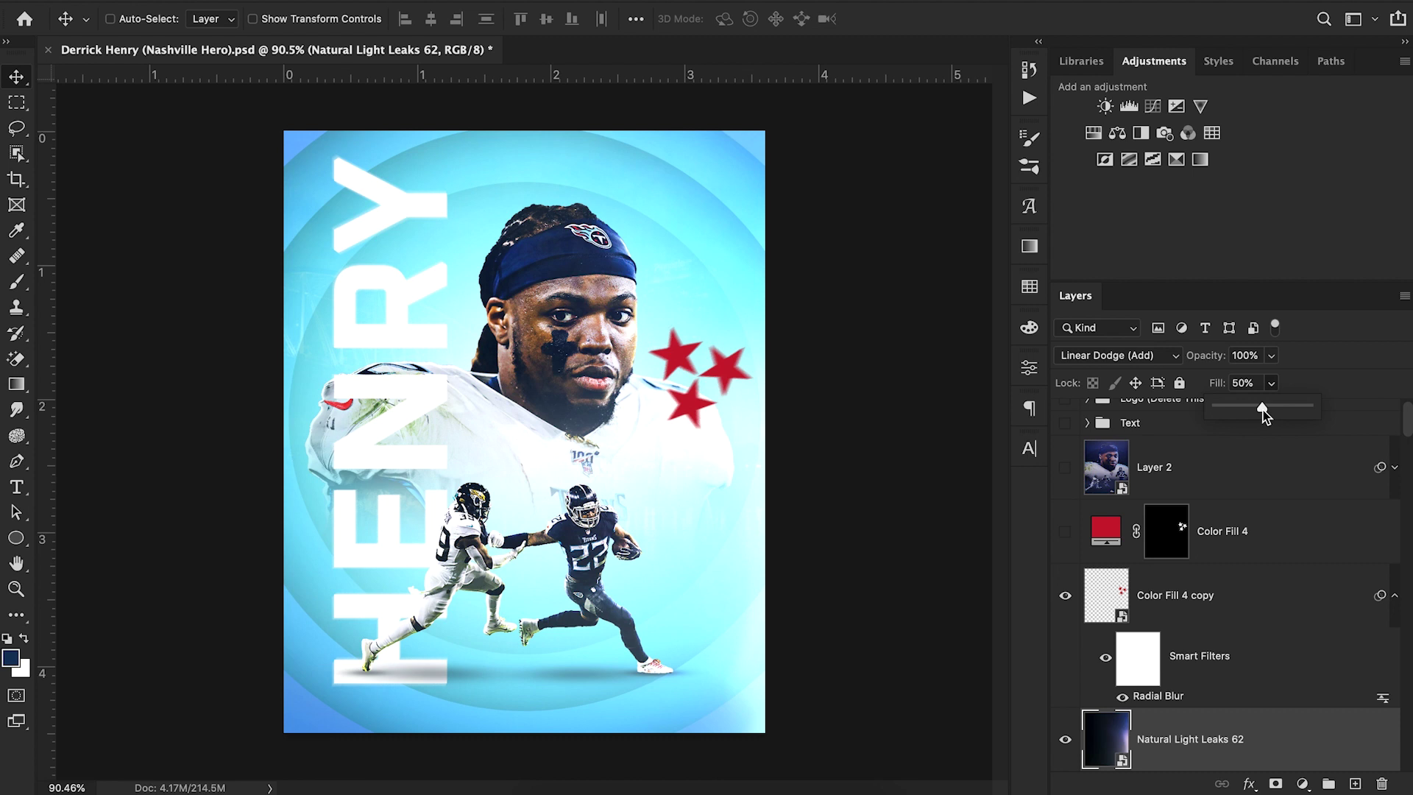
left_click(1262, 747)
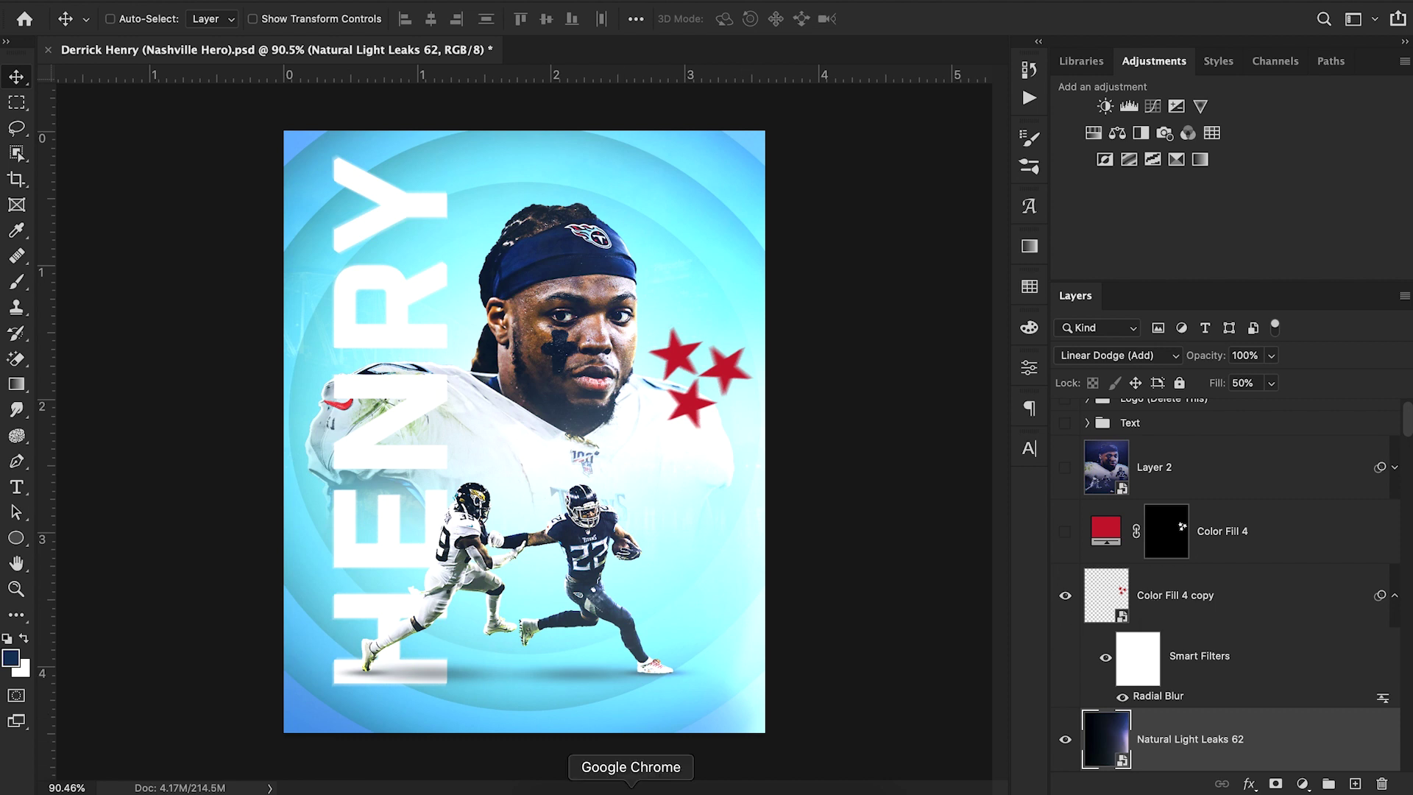
Switch to Chrome and search Google for derrick henry in a new tab
left_click(637, 785)
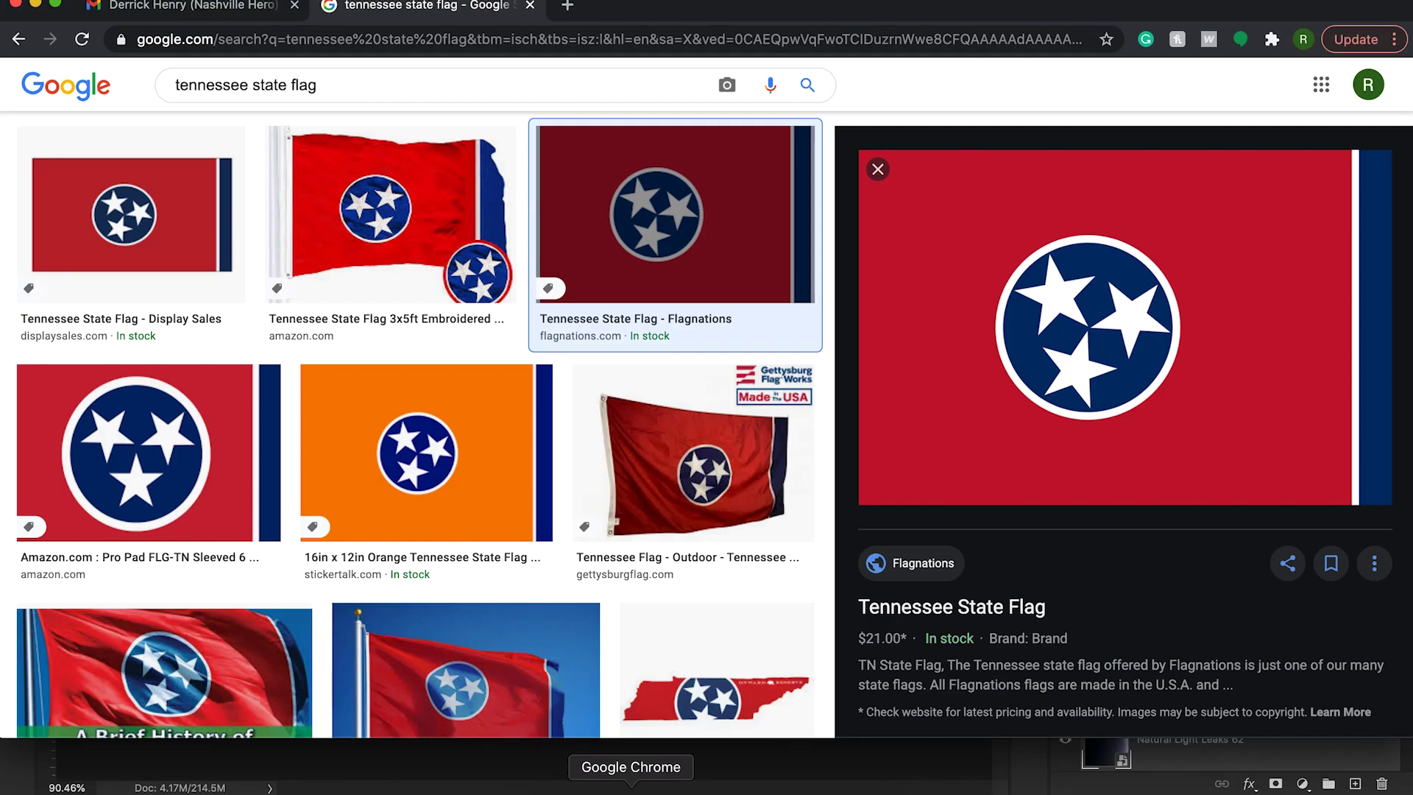
left_click(567, 10)
type("derr")
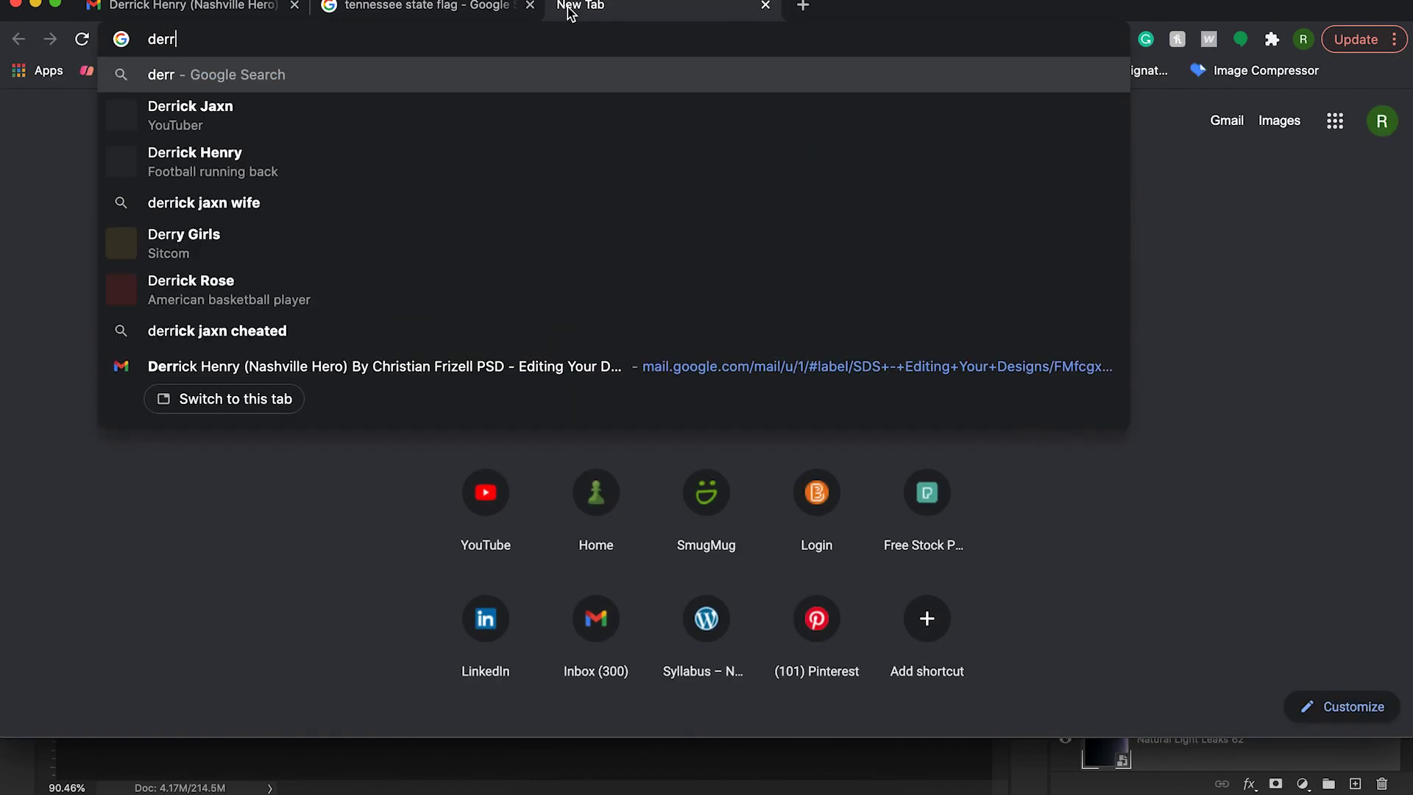
type("ick he")
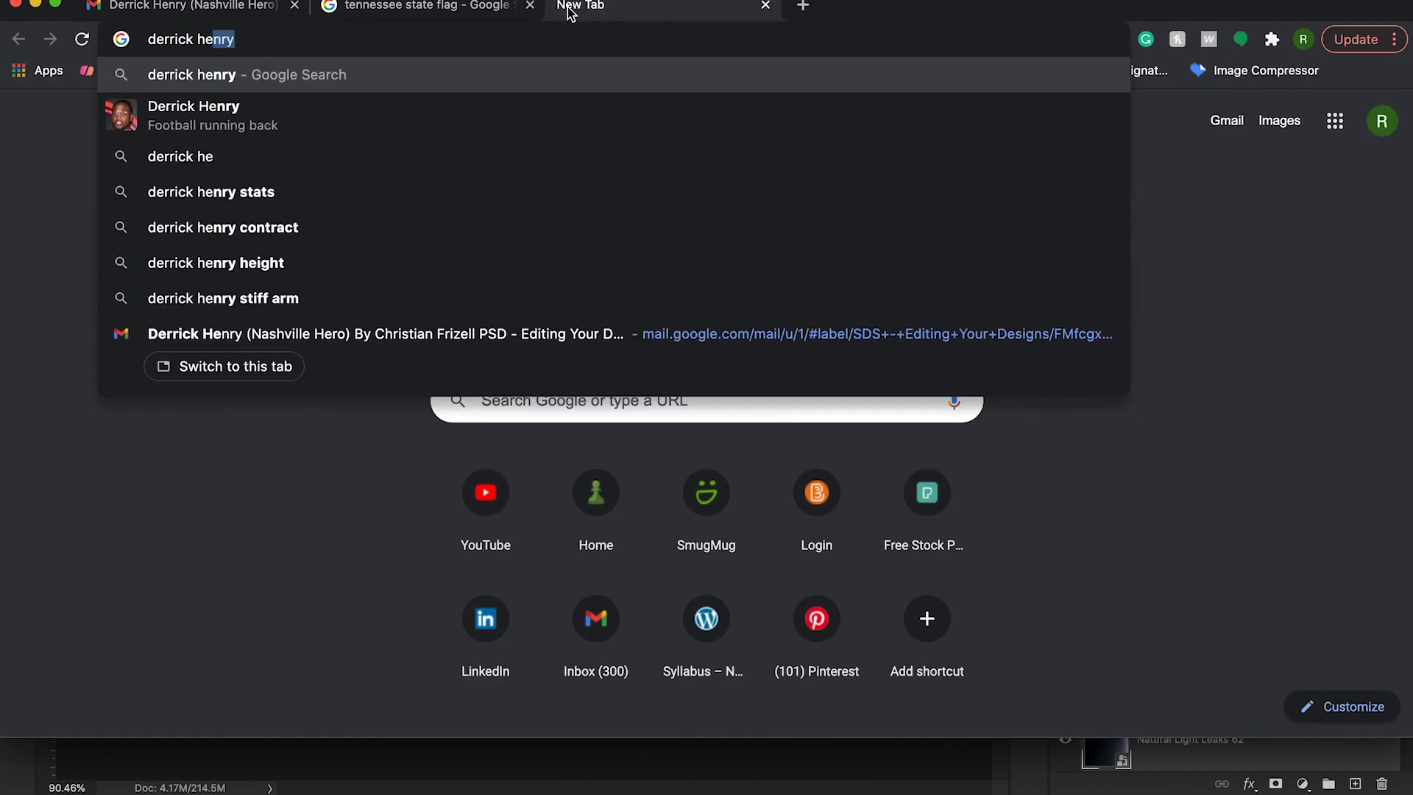
key("Return")
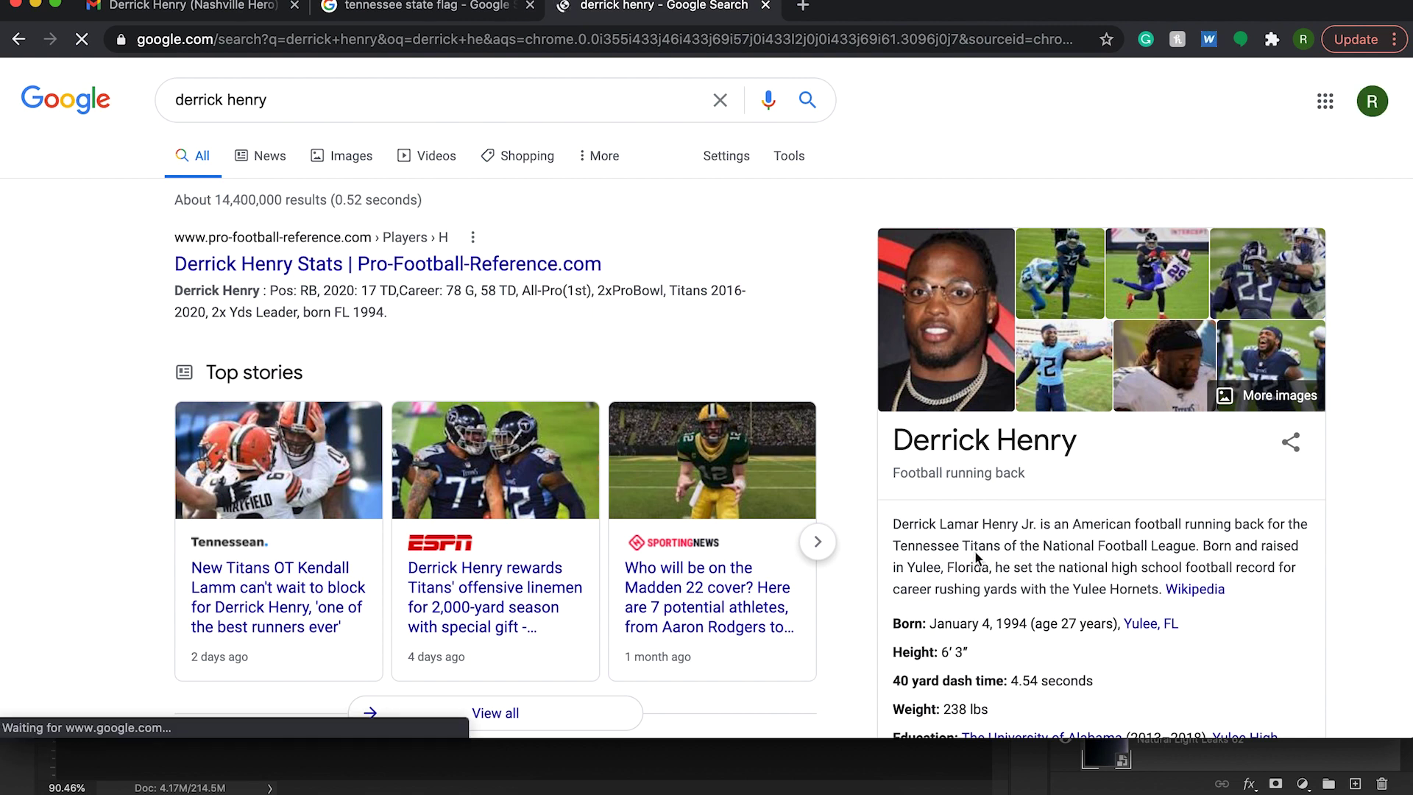
Copy the biography paragraph from the search results and paste it into a new text box over the poster's upper right area
scroll(977, 557, "down", 2)
left_click_drag(891, 383, 1161, 452)
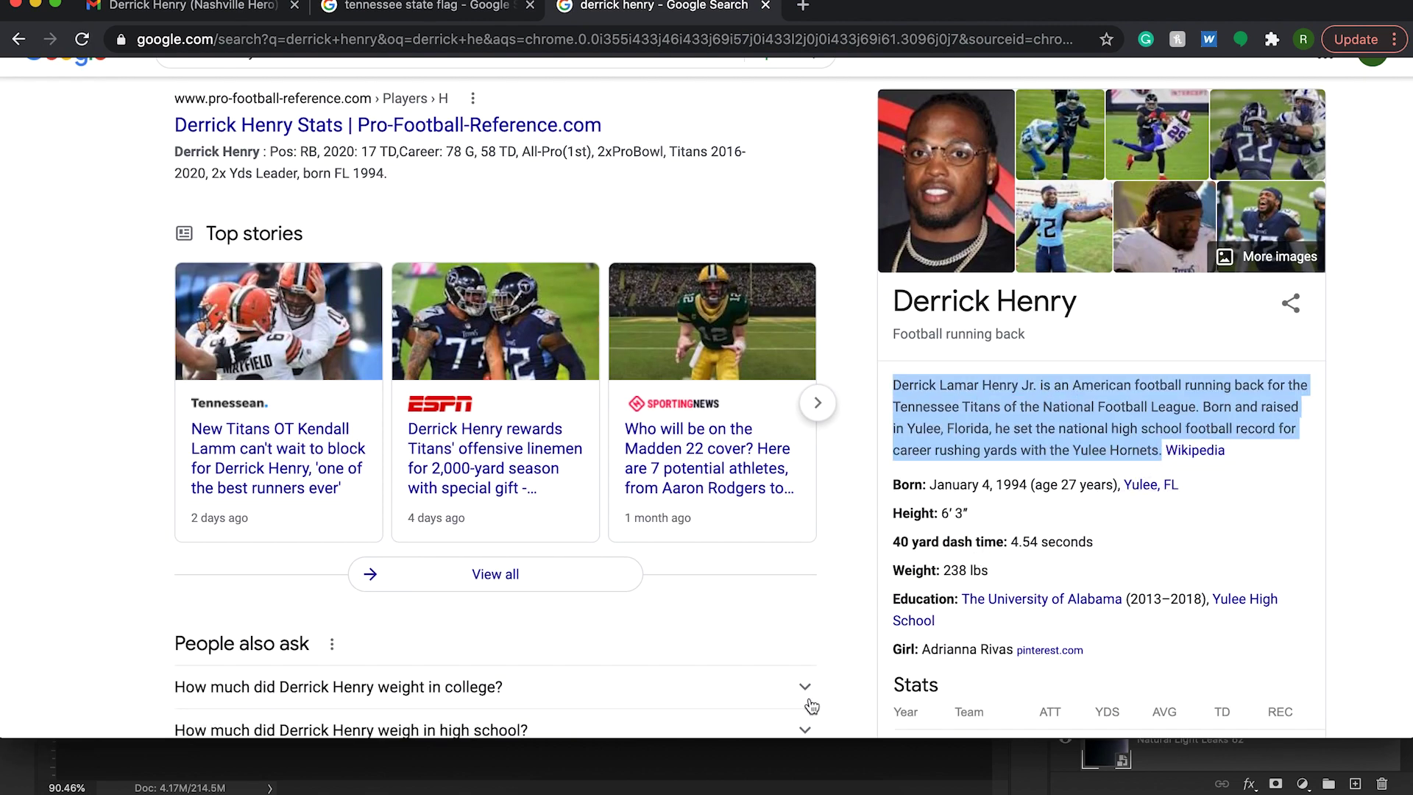
left_click(780, 758)
key("t")
left_click_drag(553, 202, 740, 311)
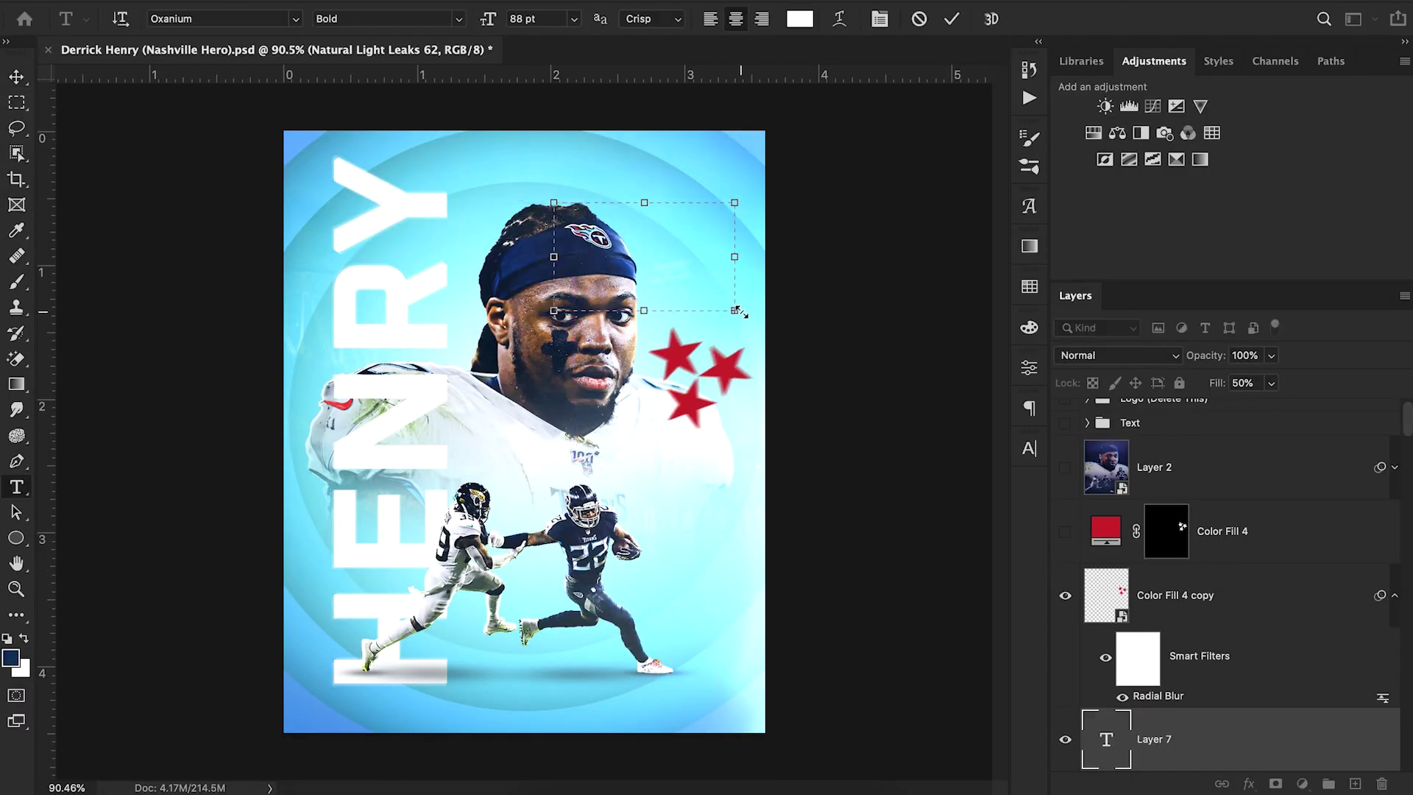
key("ctrl+v")
left_click(16, 77)
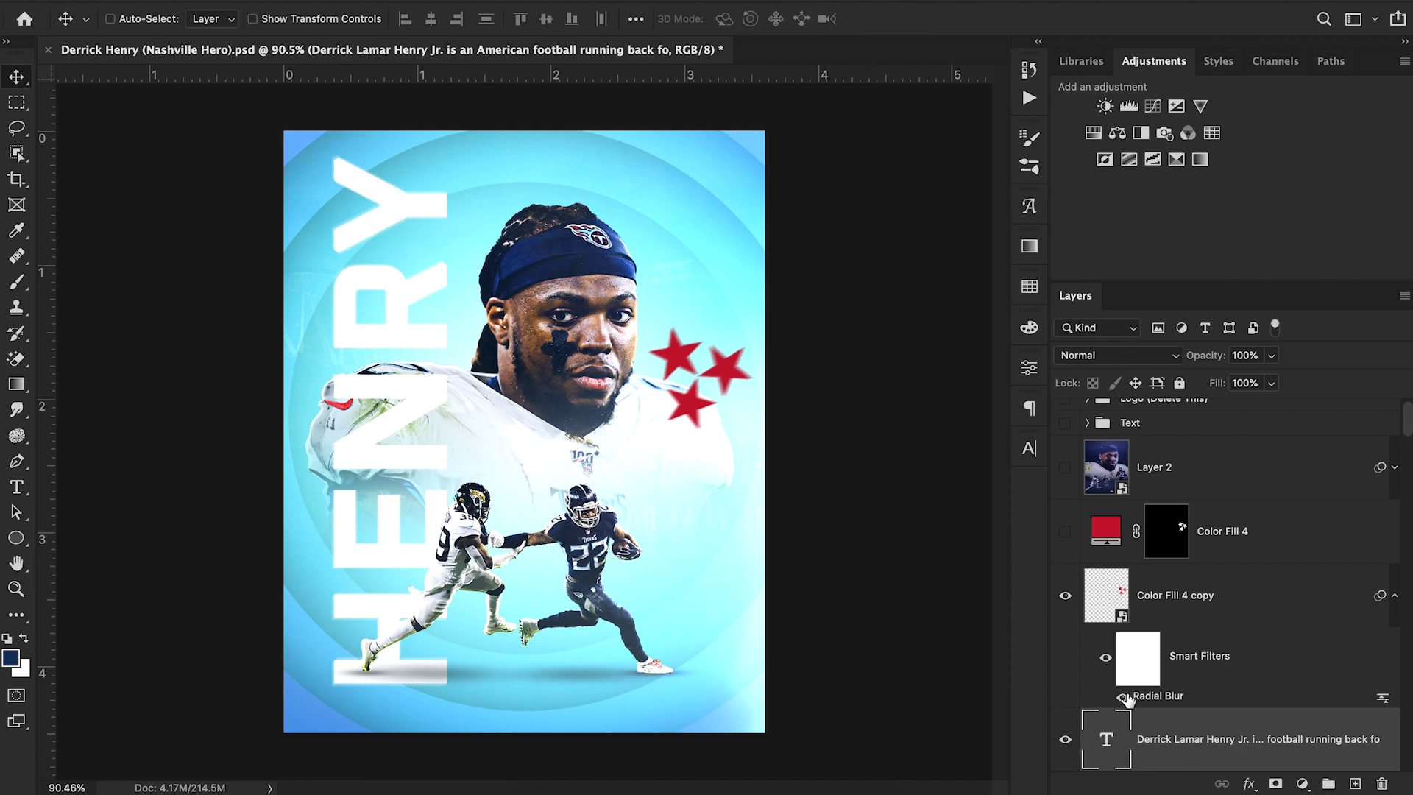
Set the biography text to a font size of 4 pt with 6 pt leading
mouse_move(1194, 733)
left_mouse_down()
mouse_move(1190, 696)
mouse_move(1193, 730)
left_mouse_up()
left_click(1030, 448)
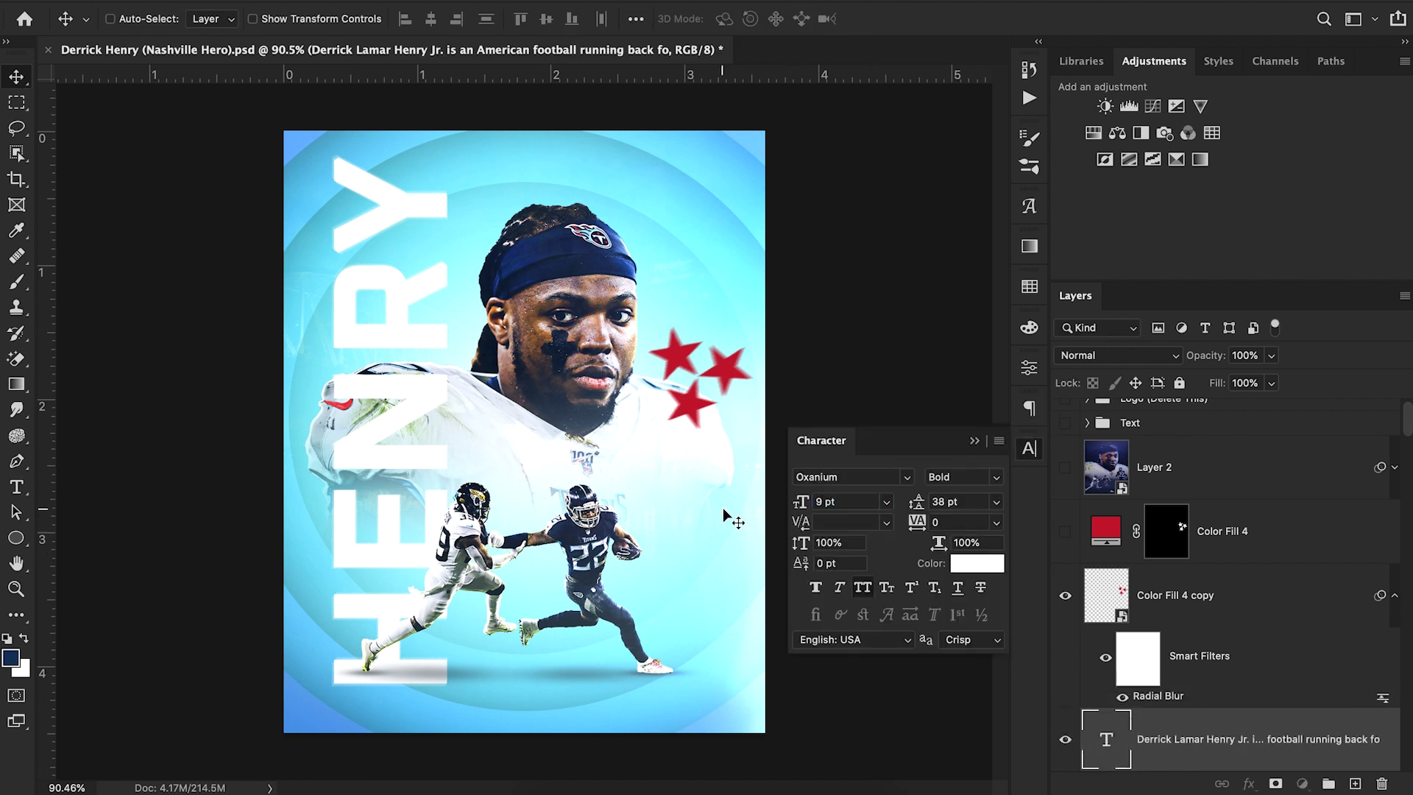
left_click_drag(800, 502, 796, 504)
left_click_drag(923, 507, 889, 508)
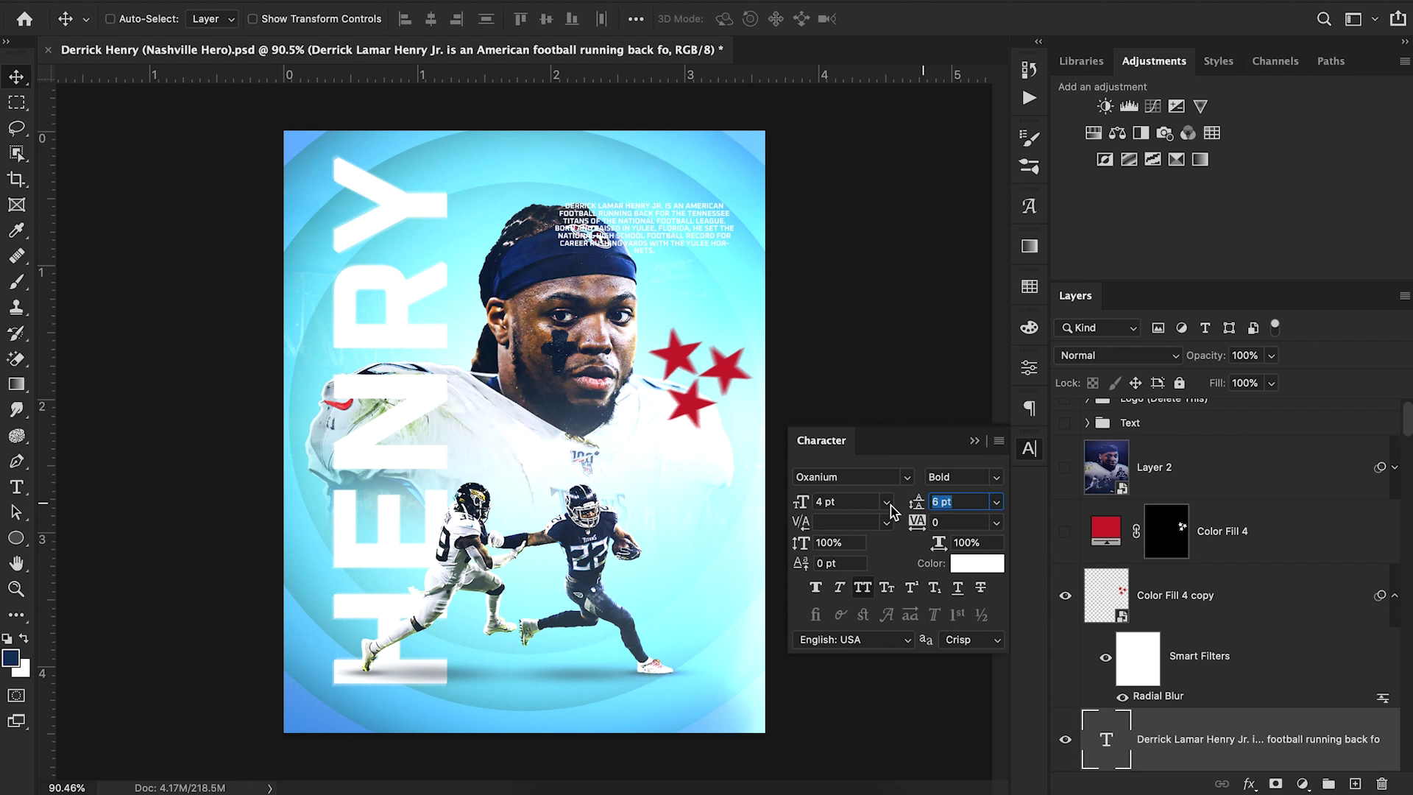
Left-align the biography paragraph and move it over the upper part of the HENRY lettering
left_click(1029, 409)
left_click(818, 436)
left_click_drag(655, 197, 414, 233)
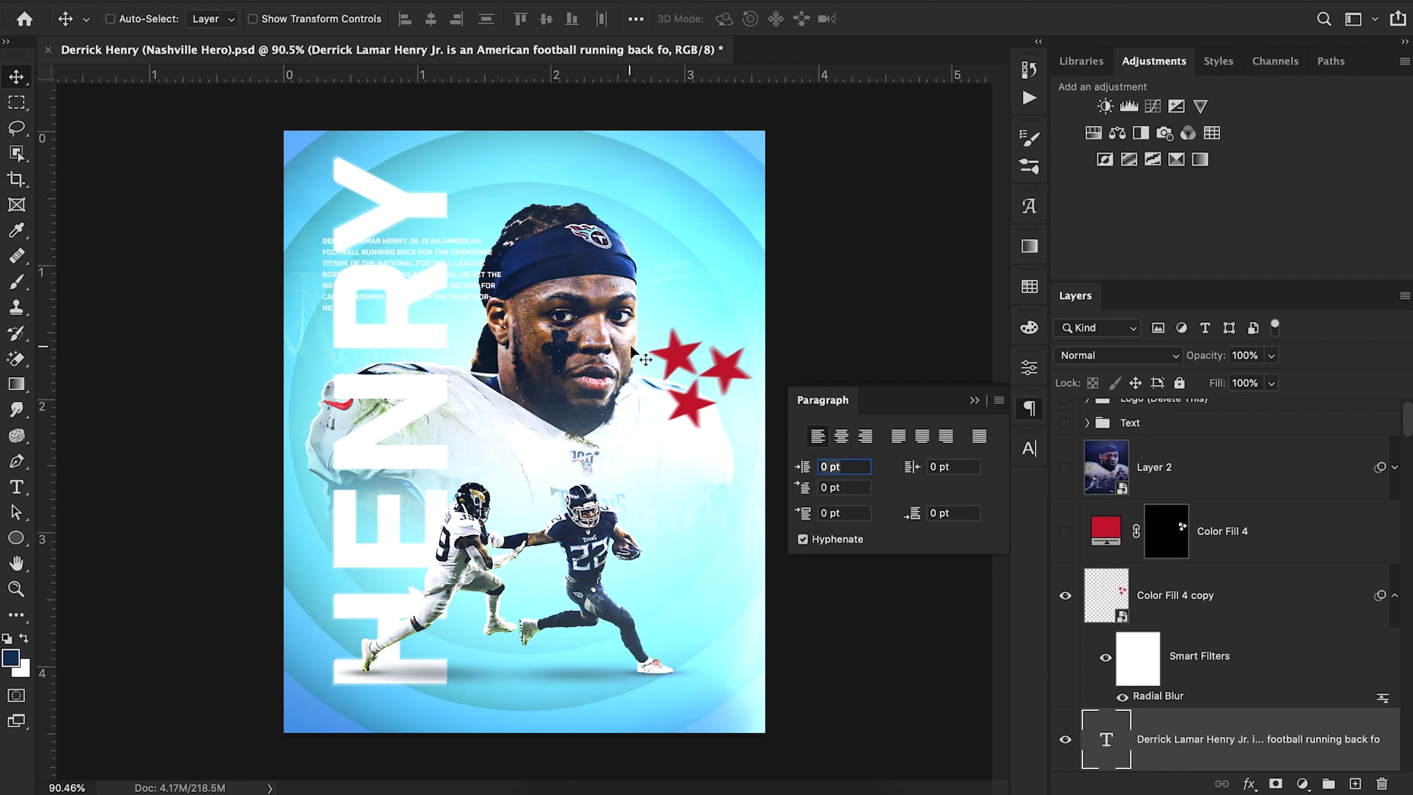
Move the biography text layer below henry copy and recolor it navy #1d2e4f, sampled from the headband
left_click_drag(1131, 751, 1244, 585)
left_click(1028, 448)
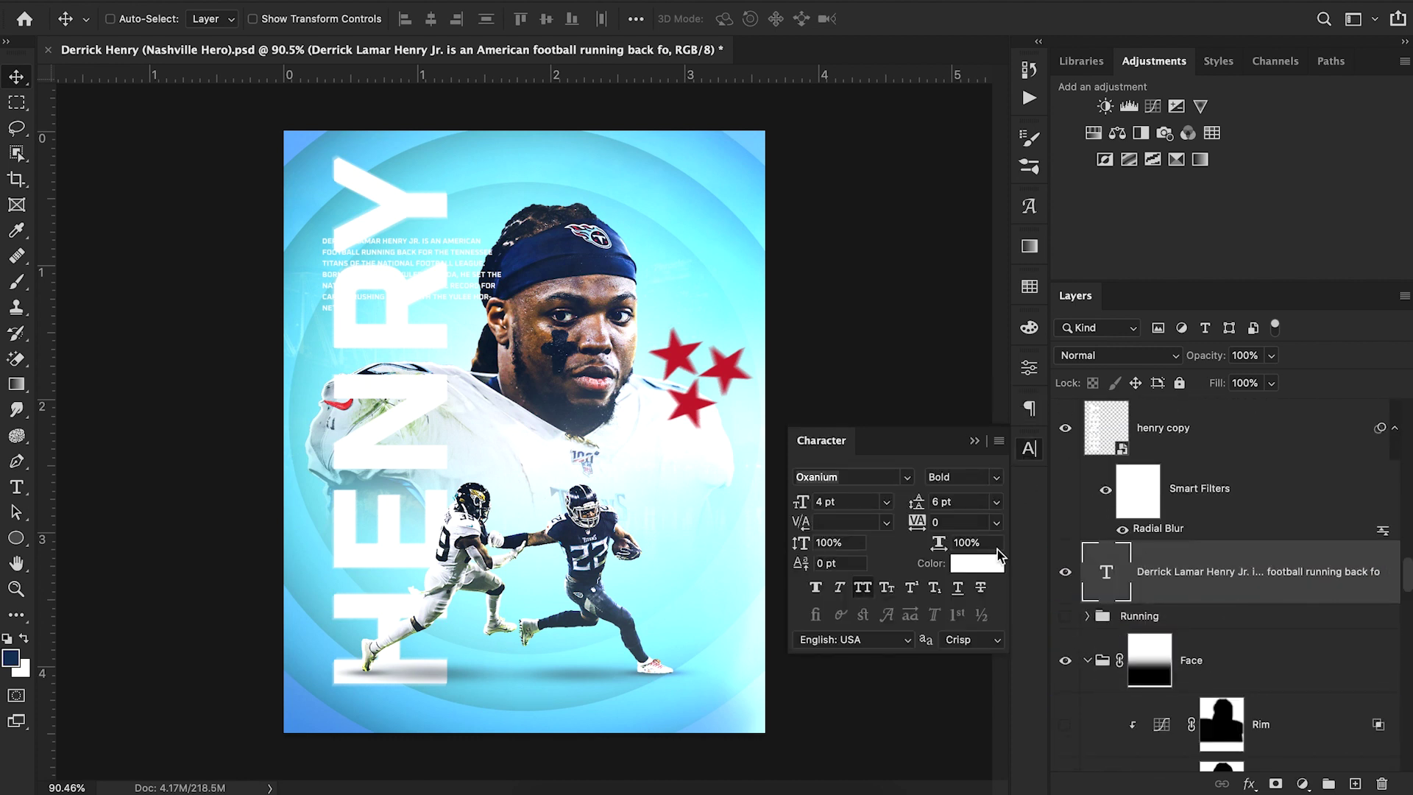
left_click(979, 563)
left_click(580, 265)
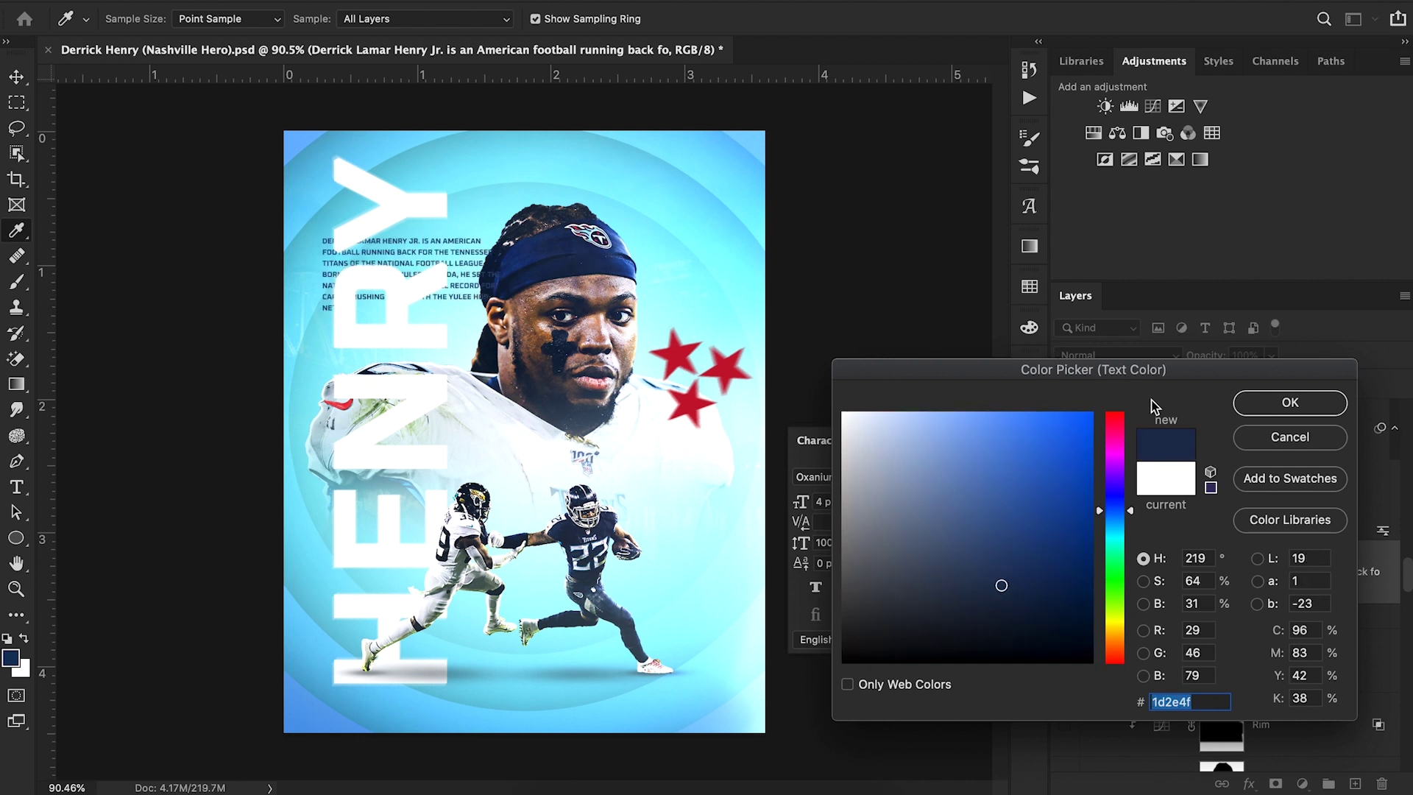
left_click(1289, 402)
Scale the biography text block down to 2.23 pt and position it between the R and Y of HENRY
key("ctrl+t")
left_click_drag(512, 355, 475, 294)
left_click(991, 19)
Move the biography text layer above henry copy and hide the original henry text layer
left_click_drag(1150, 575, 1133, 409)
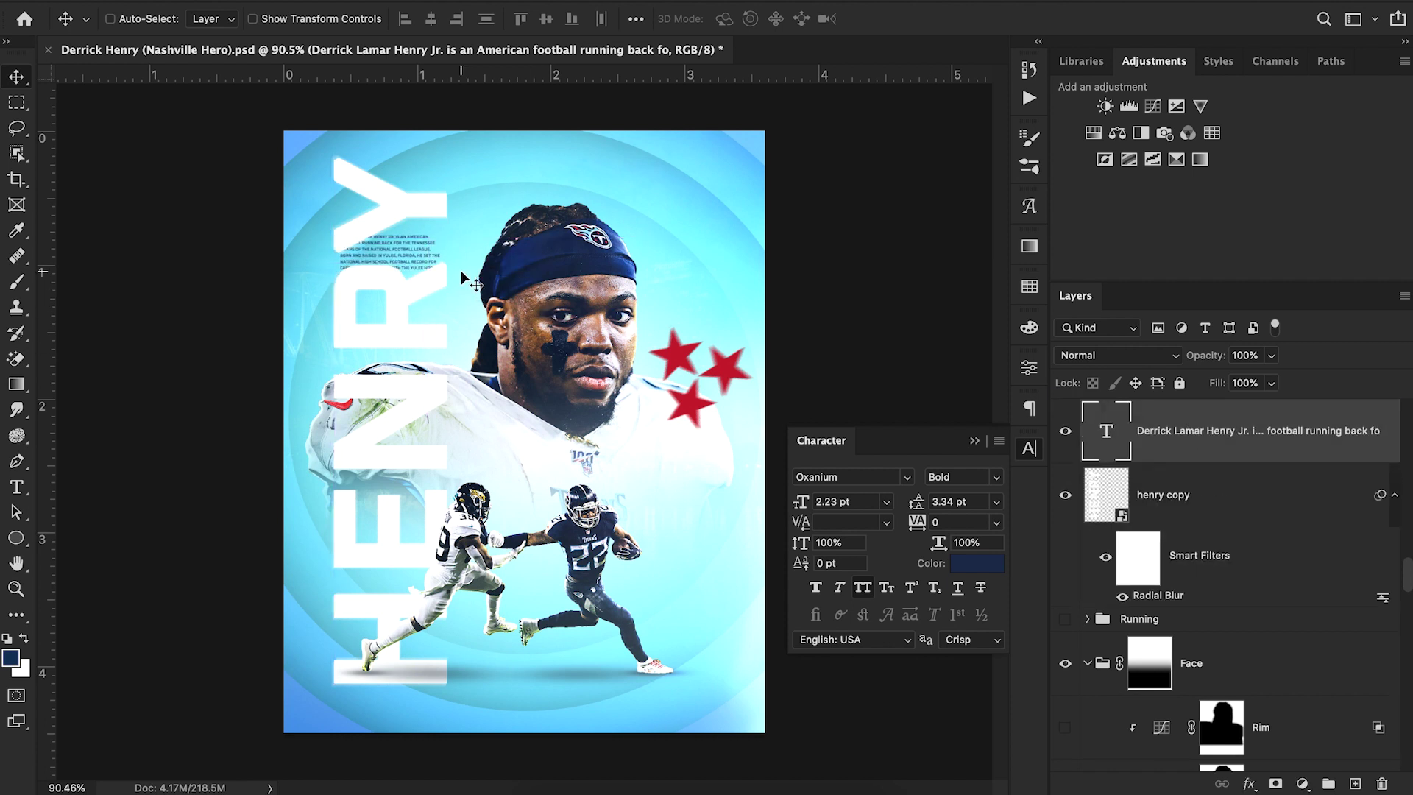
scroll(1281, 608, "up", 3)
left_click(1066, 496)
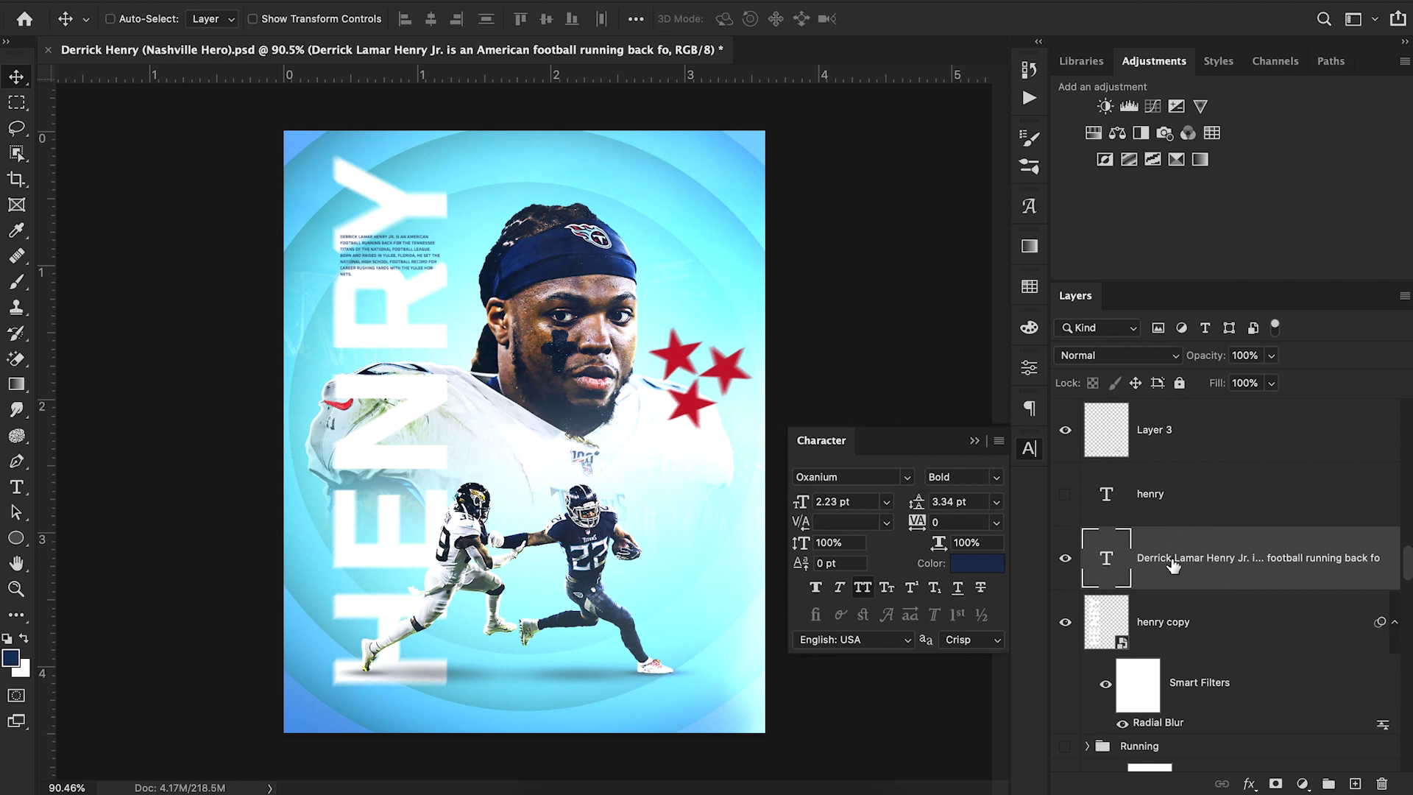
Nudge the biography paragraph slightly to the right over the HENRY lettering and close the character settings
key("shift+Right")
key("shift+Right")
left_click_drag(504, 303, 497, 303)
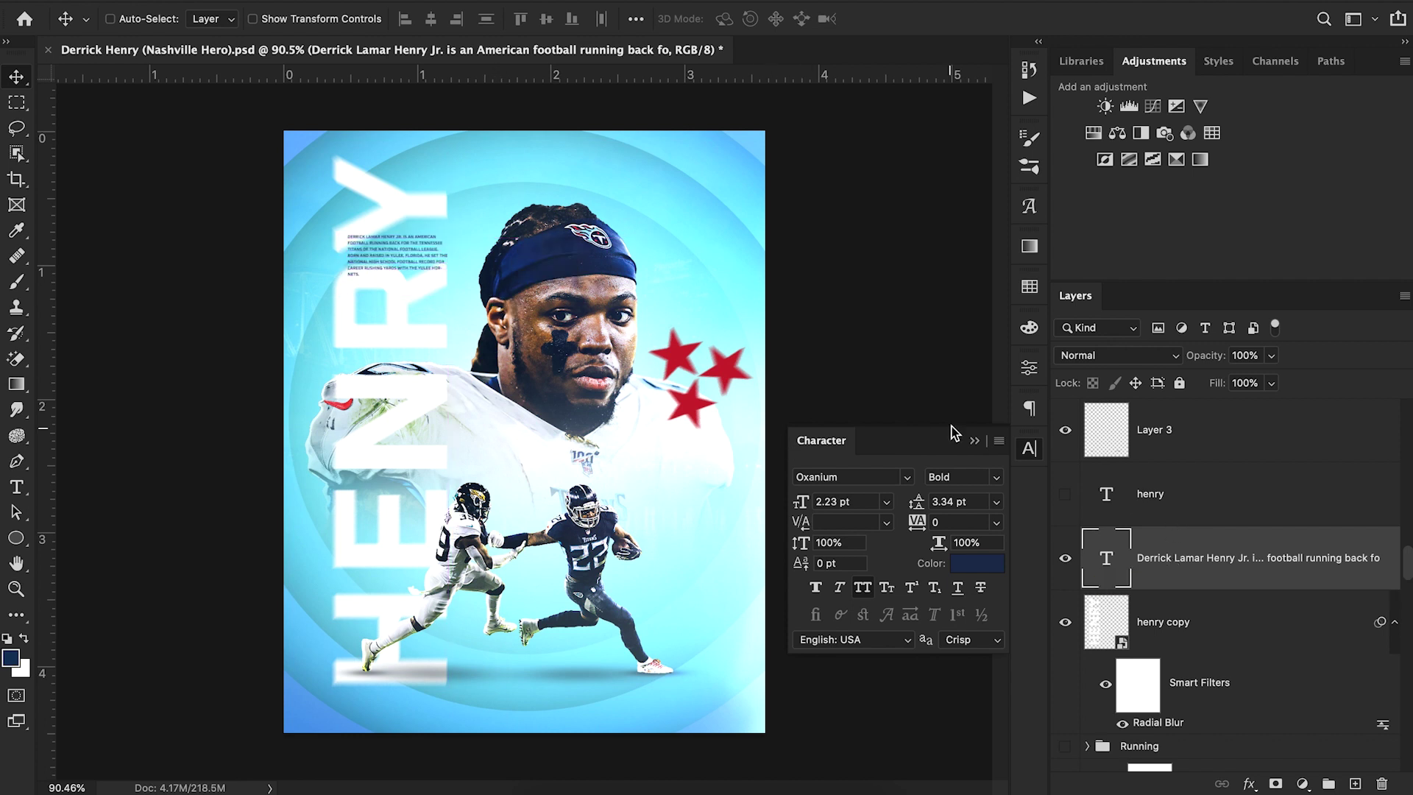
left_click(974, 440)
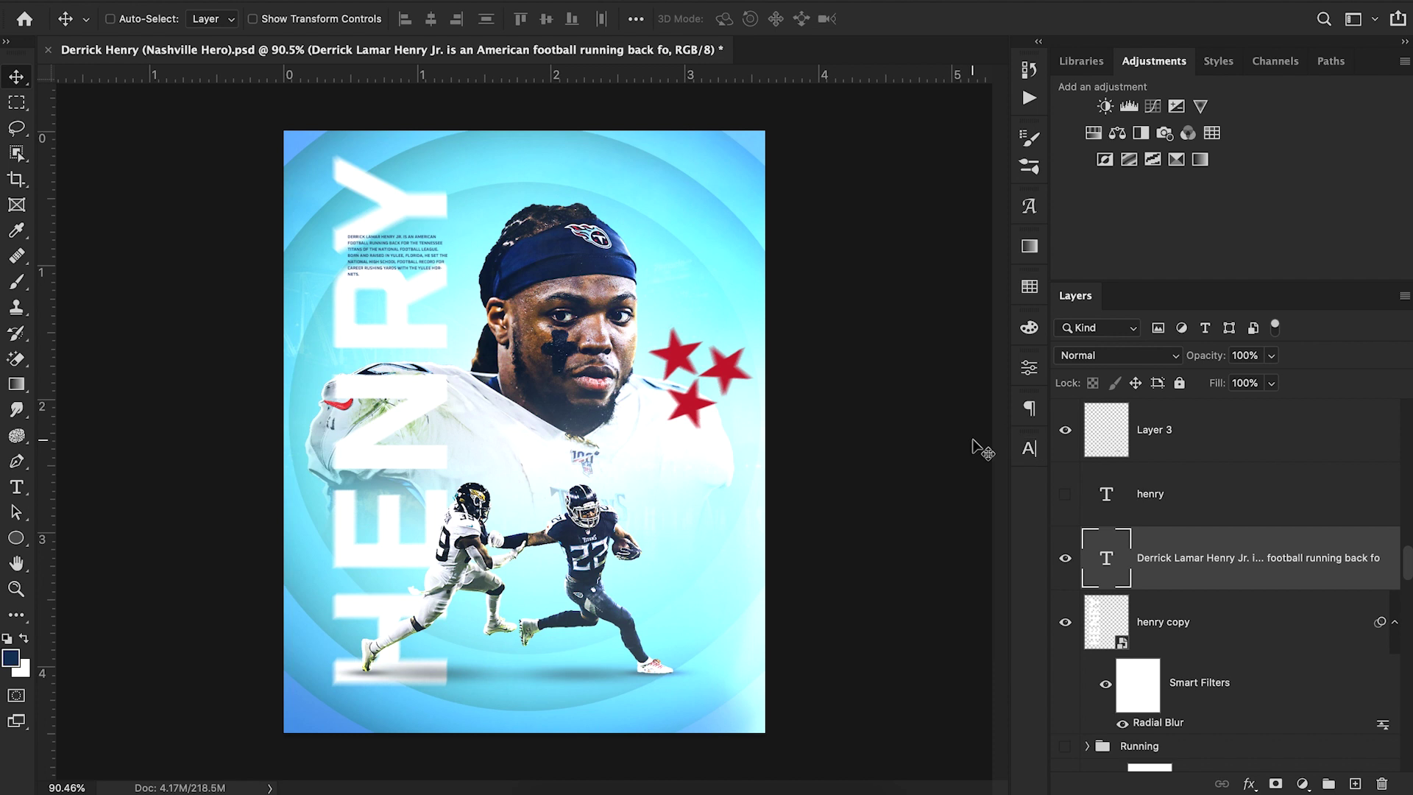
Draw a navy rectangle about 4.95 in wide and 0.44 in high across the poster's bottom edge
left_click(16, 545)
left_click(102, 545)
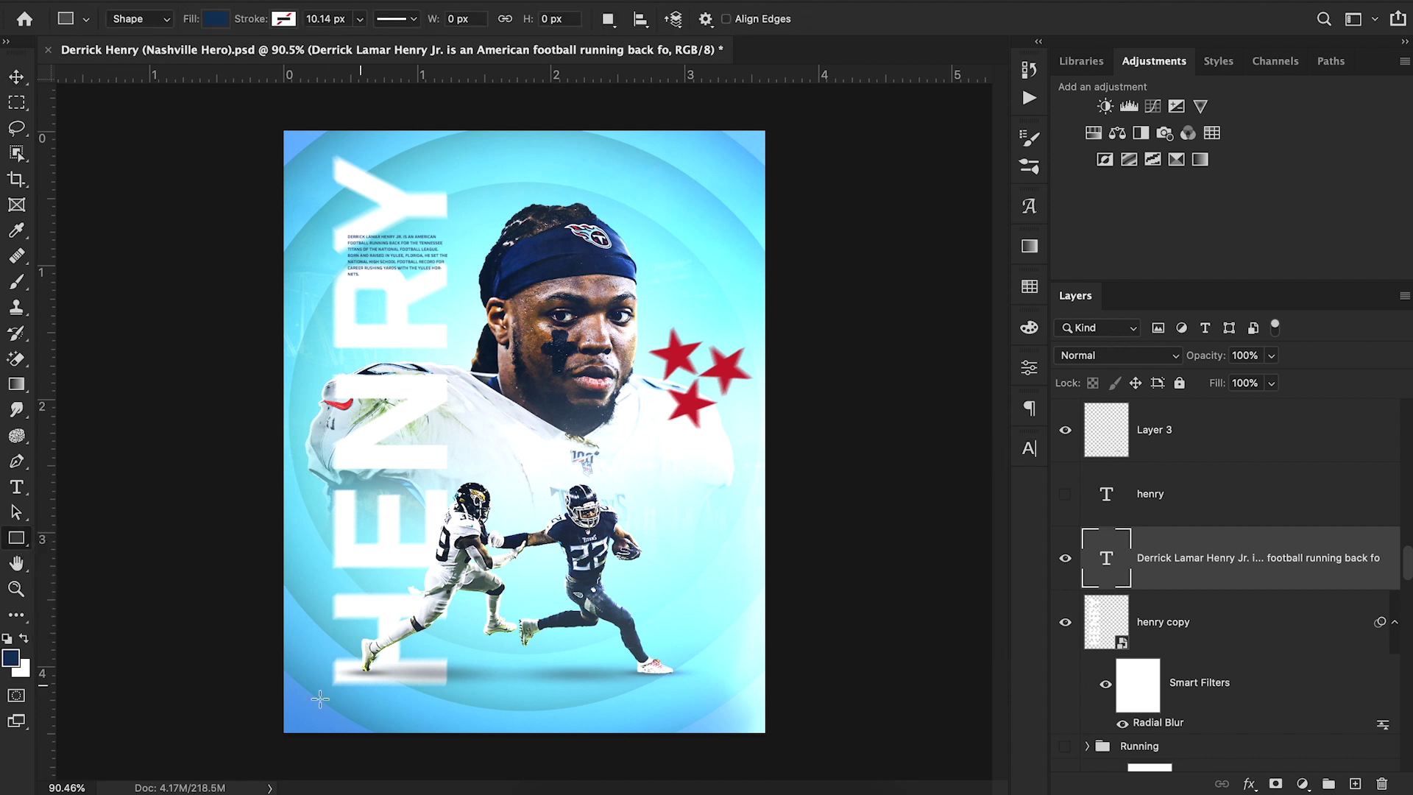
left_click_drag(247, 712, 910, 771)
left_click(9, 84)
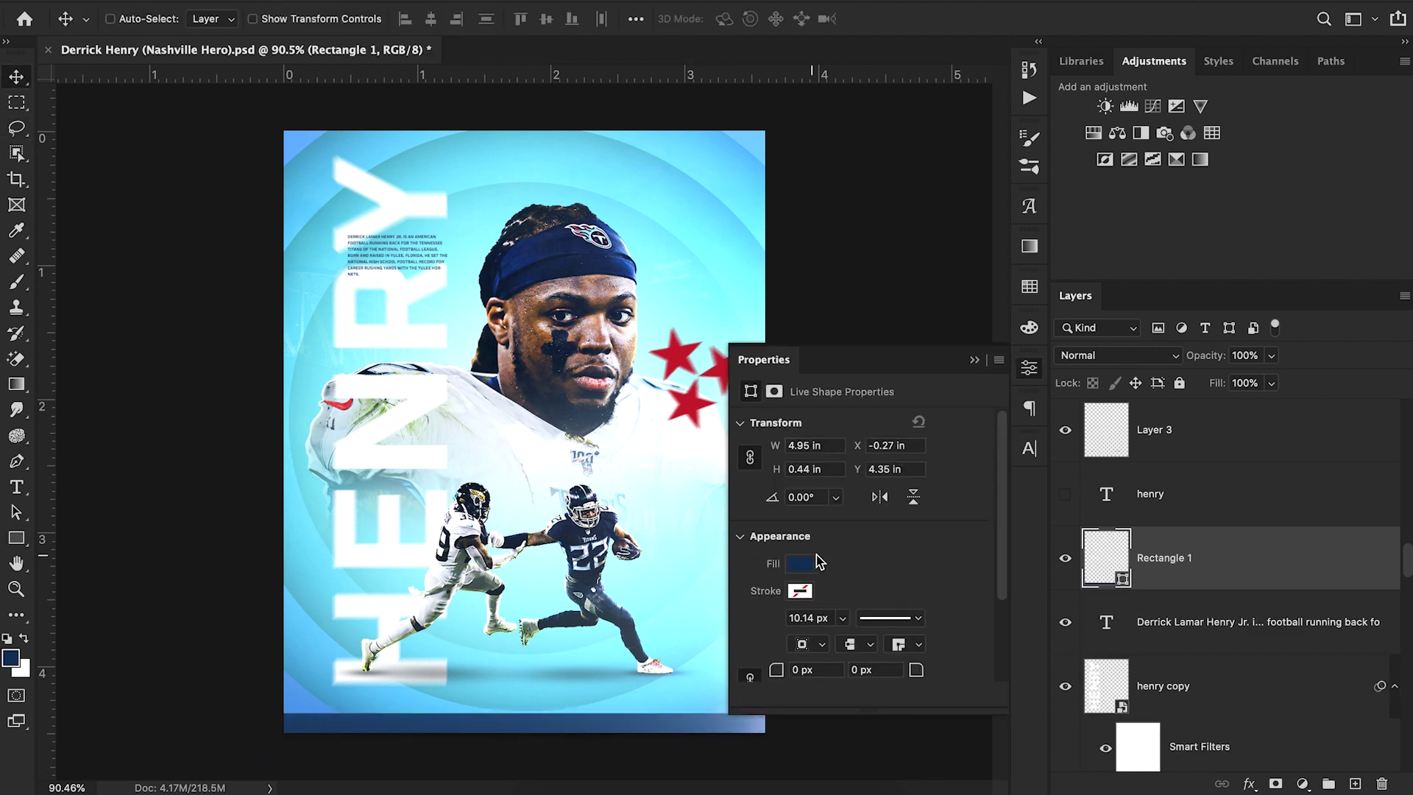
left_click(975, 360)
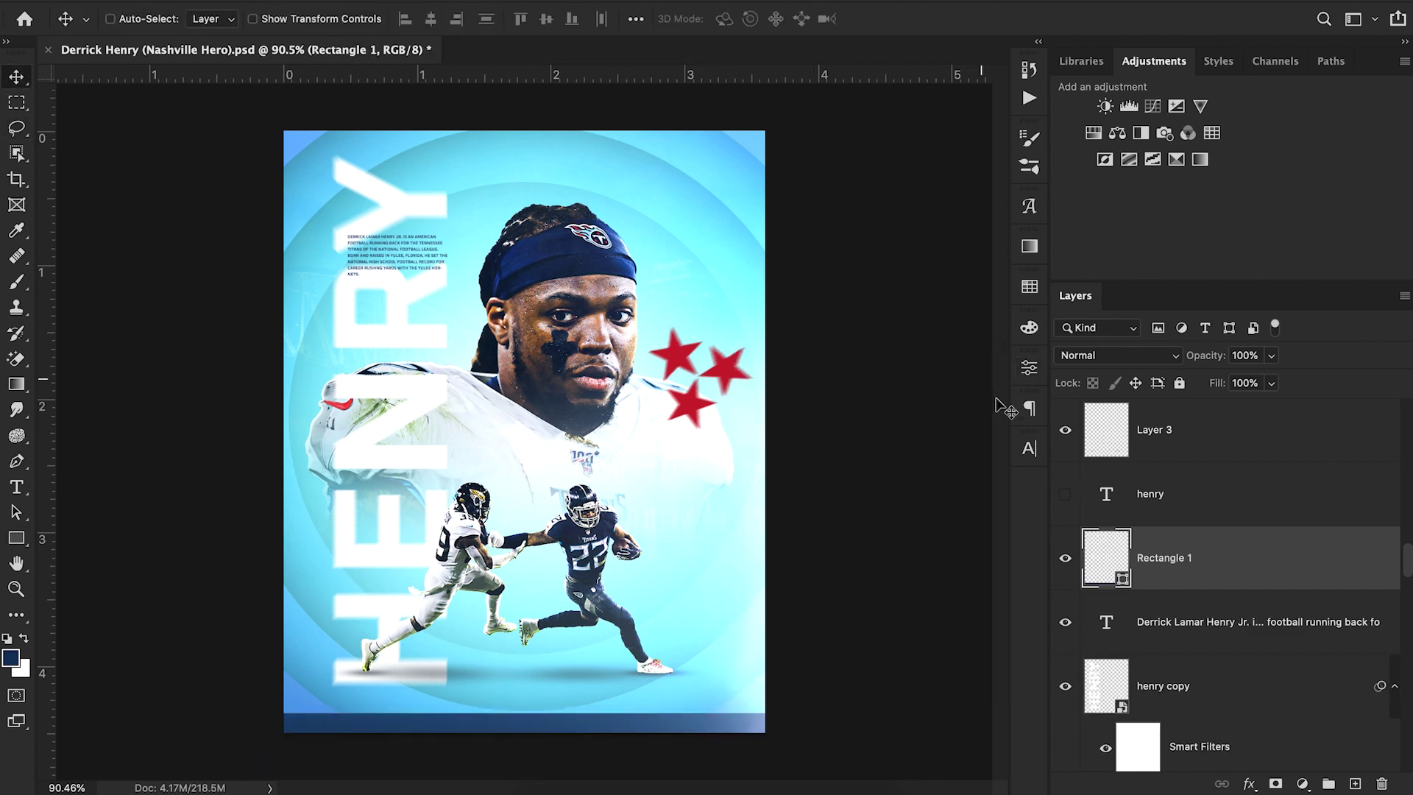
Recolor the bottom rectangle red #c51230, sampled from one of the stars
double_click(1122, 579)
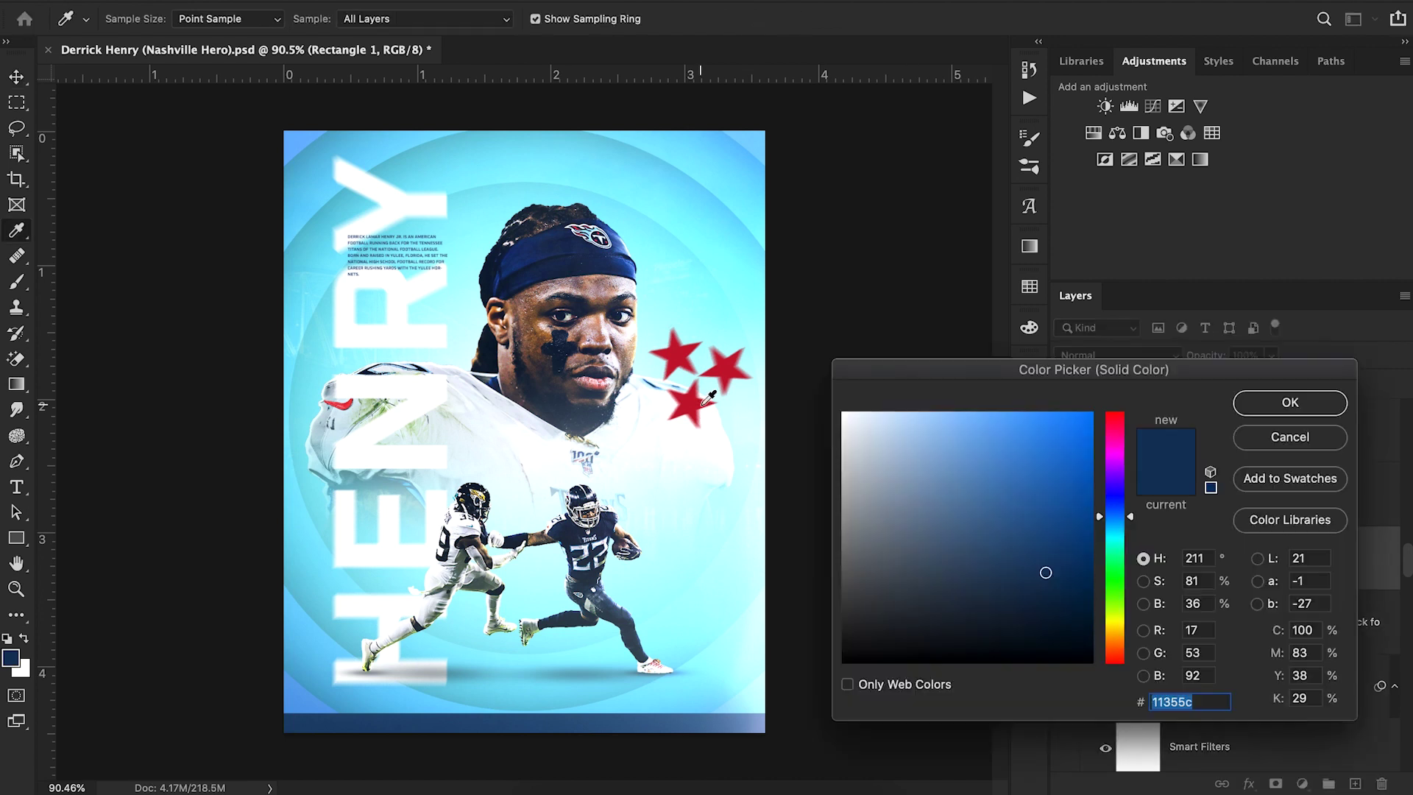
left_click(682, 355)
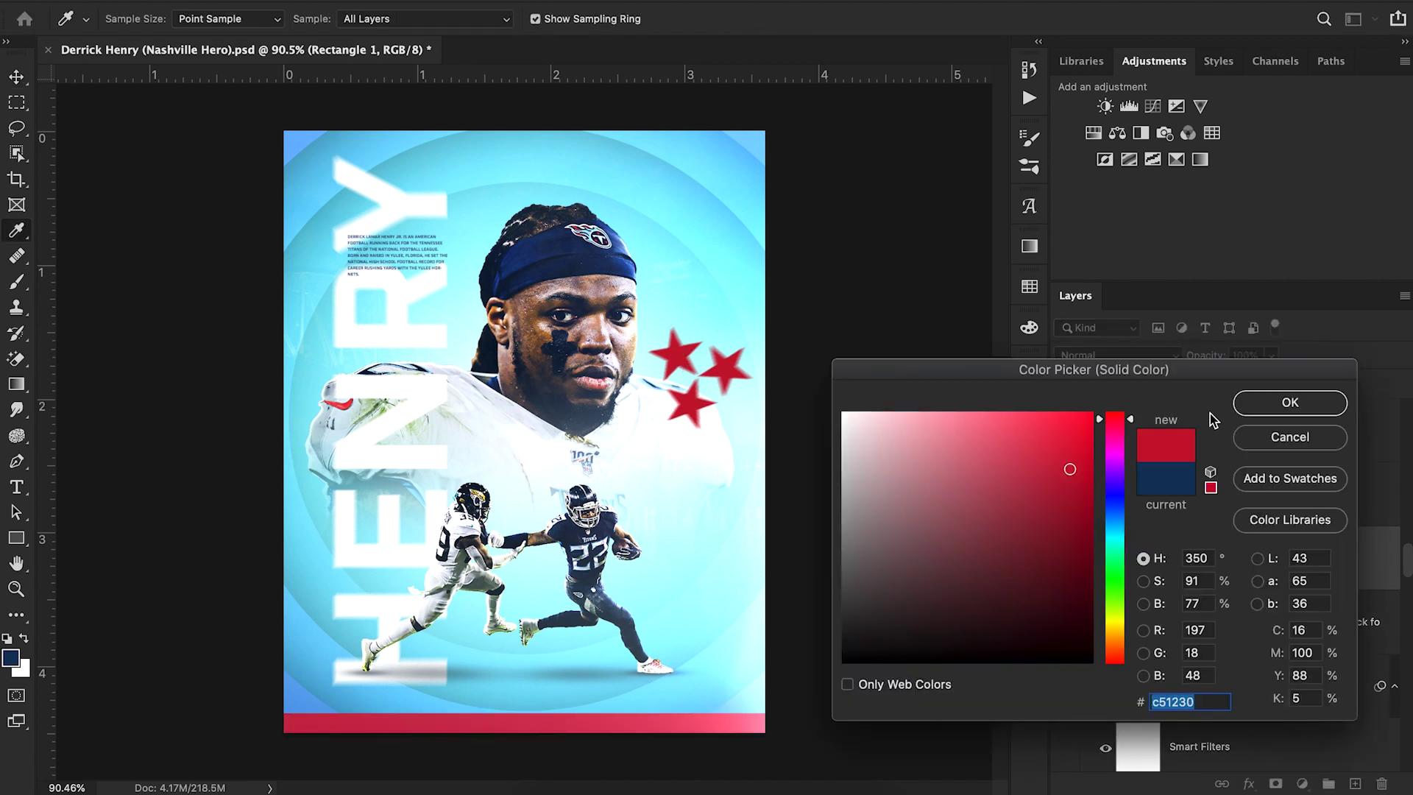
left_click(1248, 409)
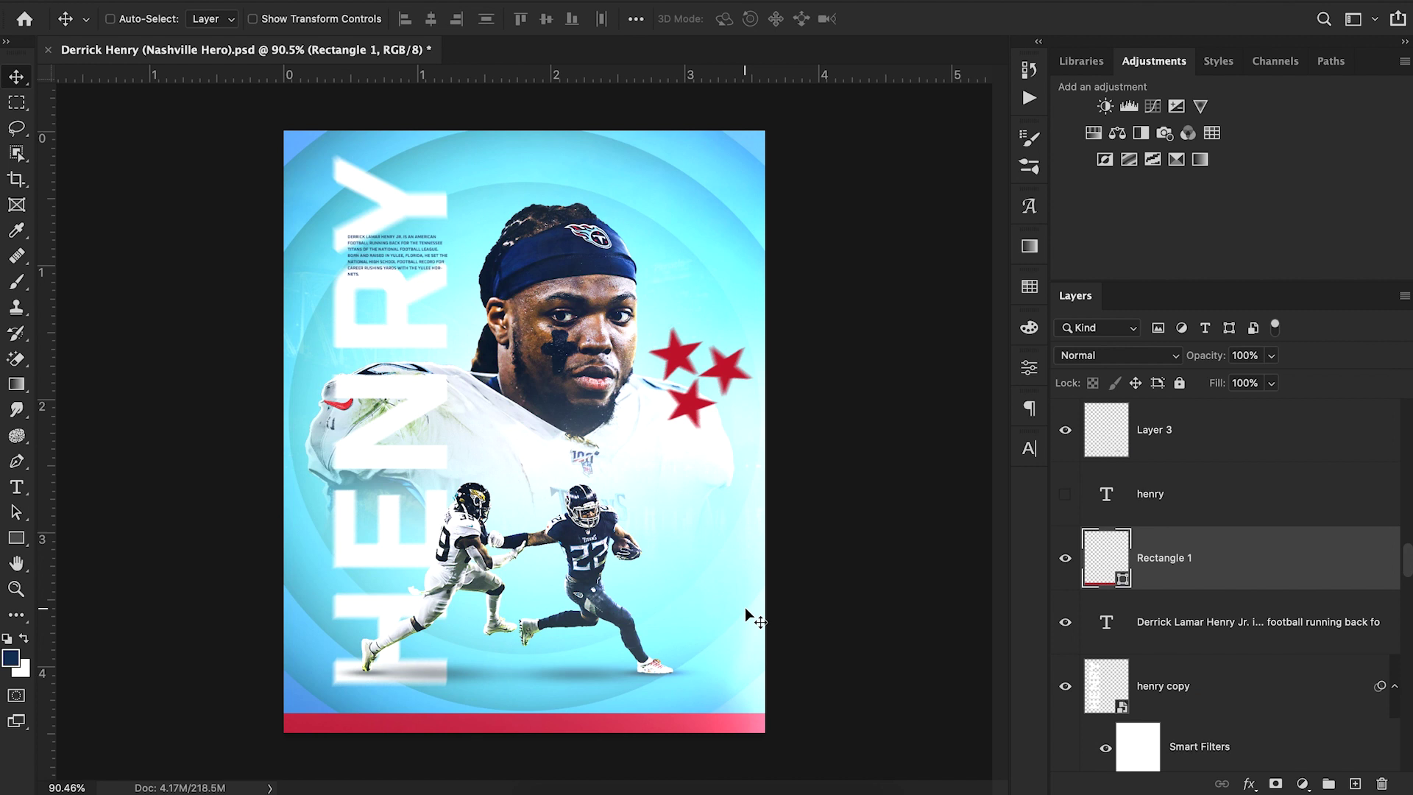
Skew the red rectangle's left side upward into a diagonal wedge and lower it slightly
left_click(189, 0)
mouse_move(303, 428)
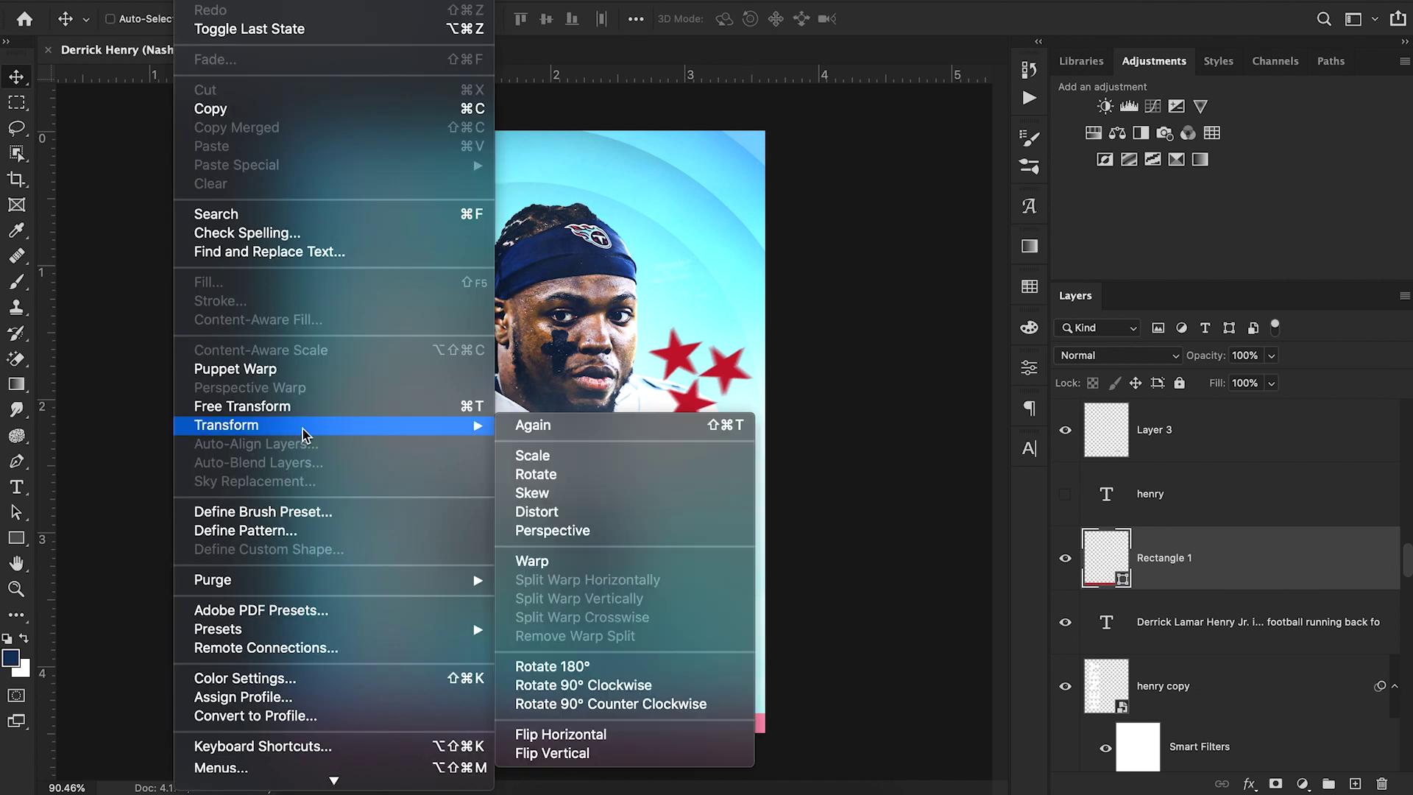
left_click(615, 498)
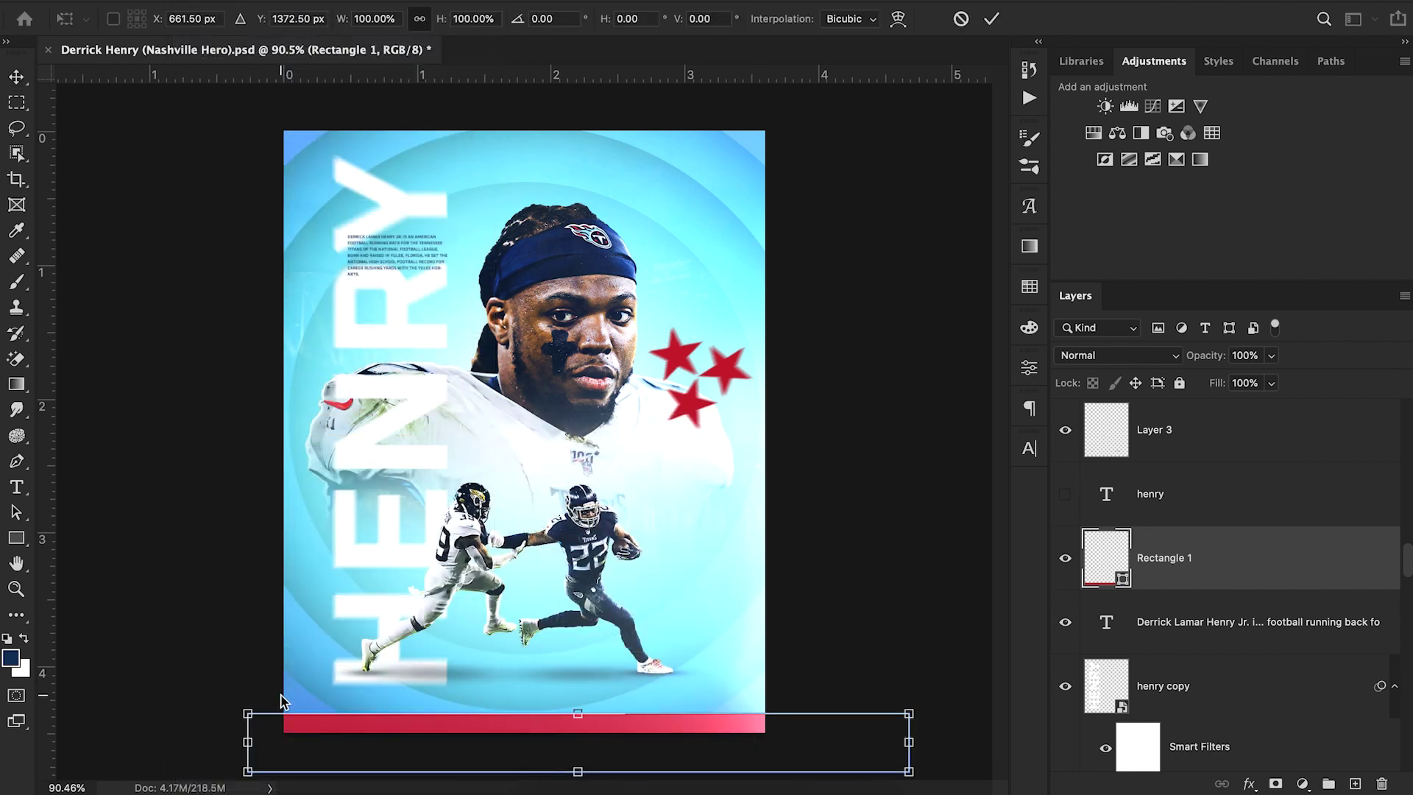
left_click_drag(248, 714, 269, 423)
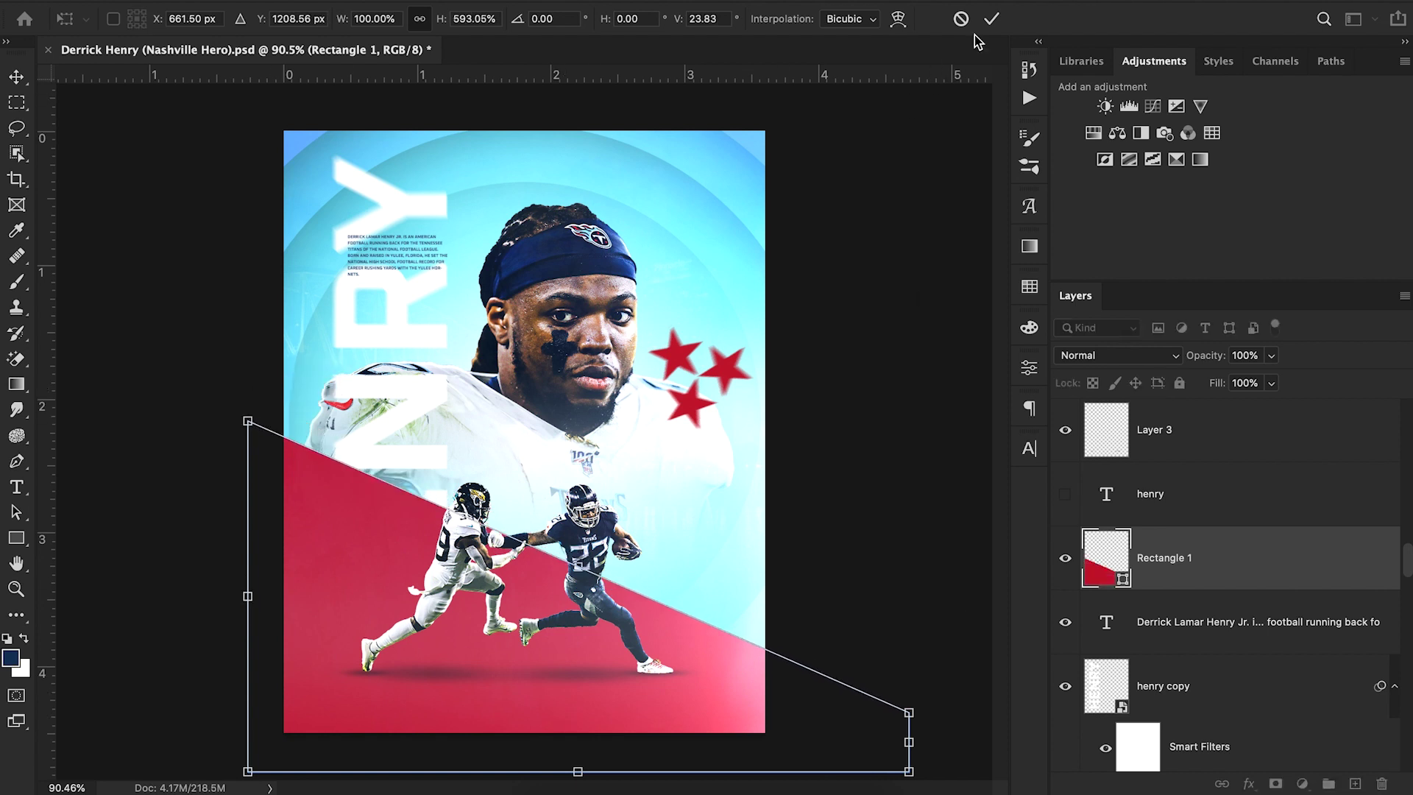
left_click(991, 19)
left_click_drag(621, 565, 625, 568)
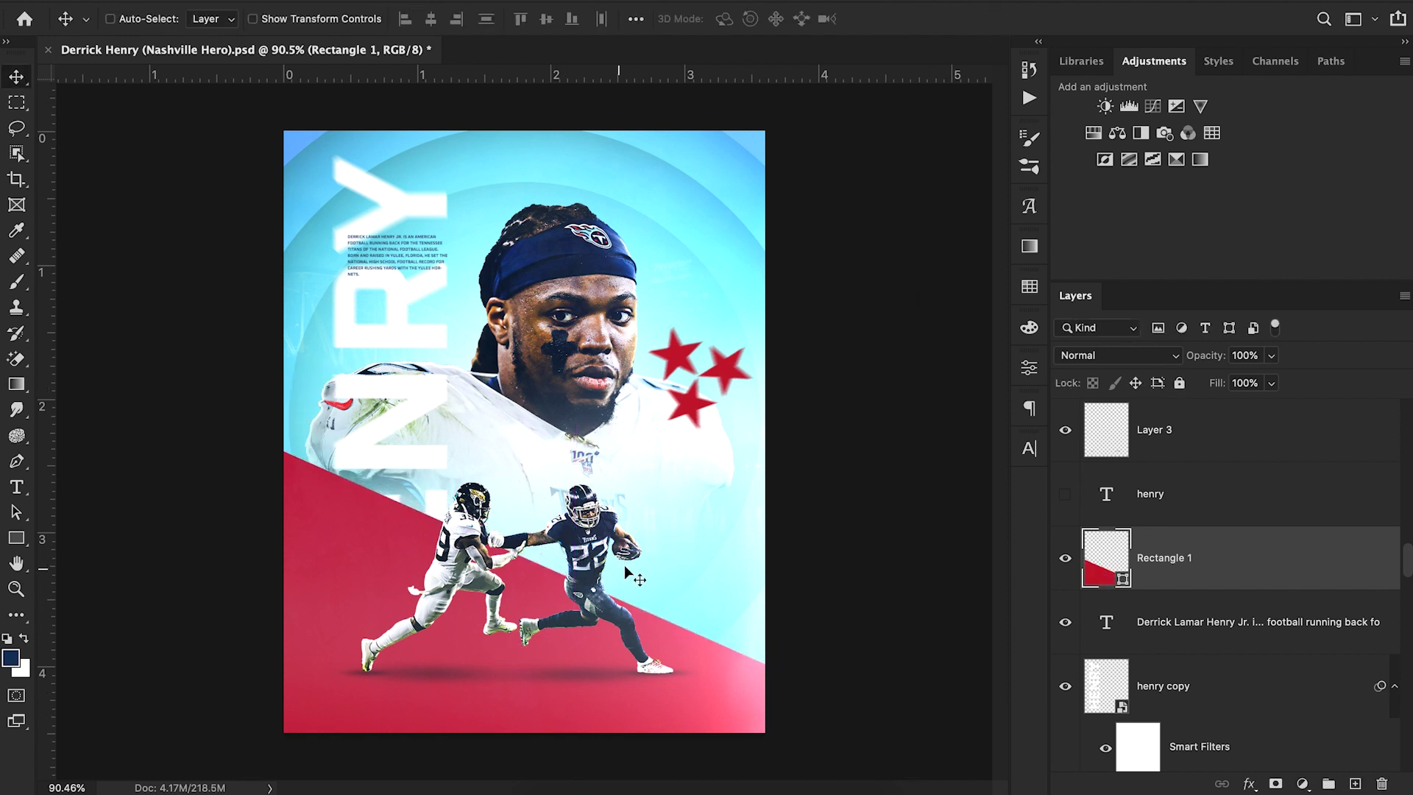
Move Rectangle 1 below the henry copy layer, then flip it horizontally and shift it into the poster's lower right corner
left_click_drag(1245, 579, 1234, 750)
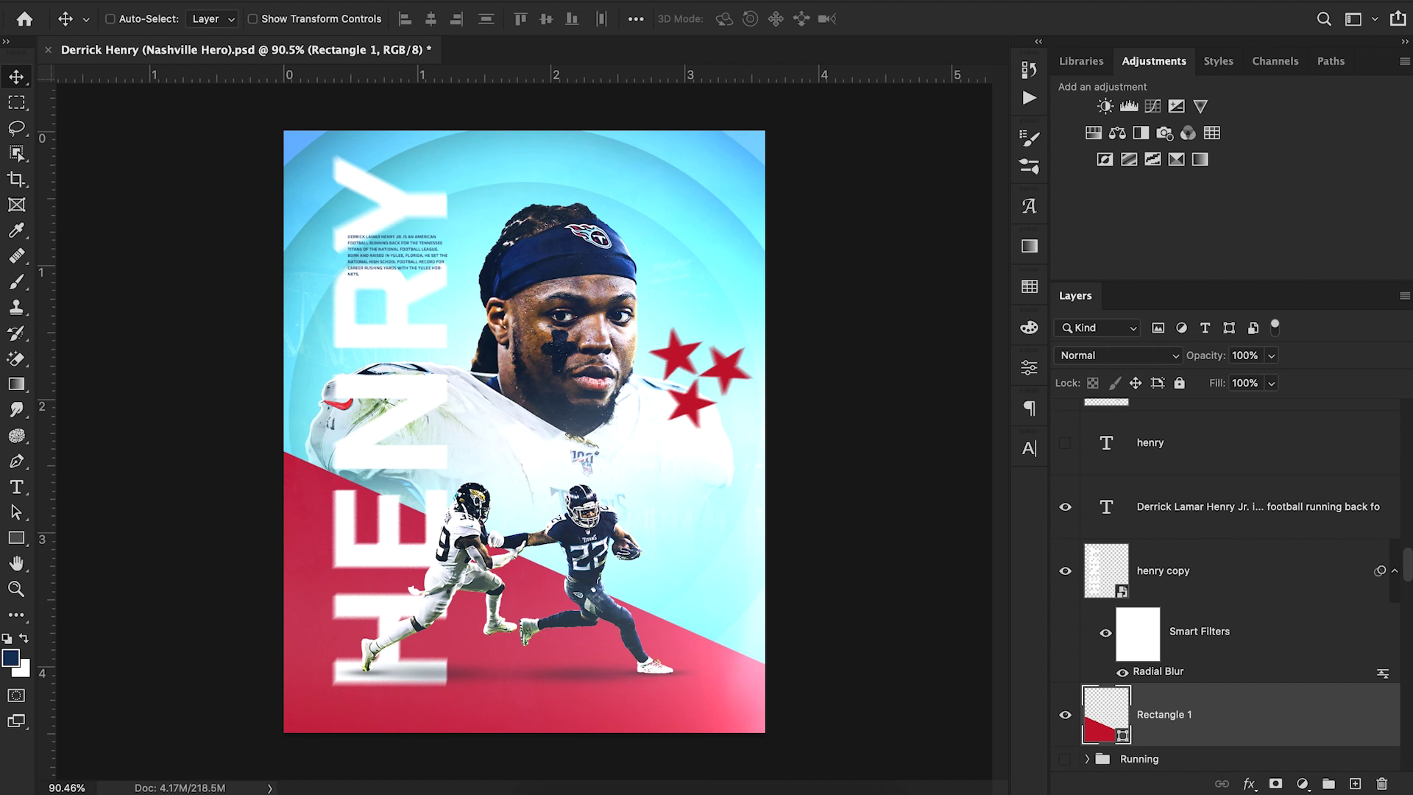
left_click(193, 1)
mouse_move(276, 426)
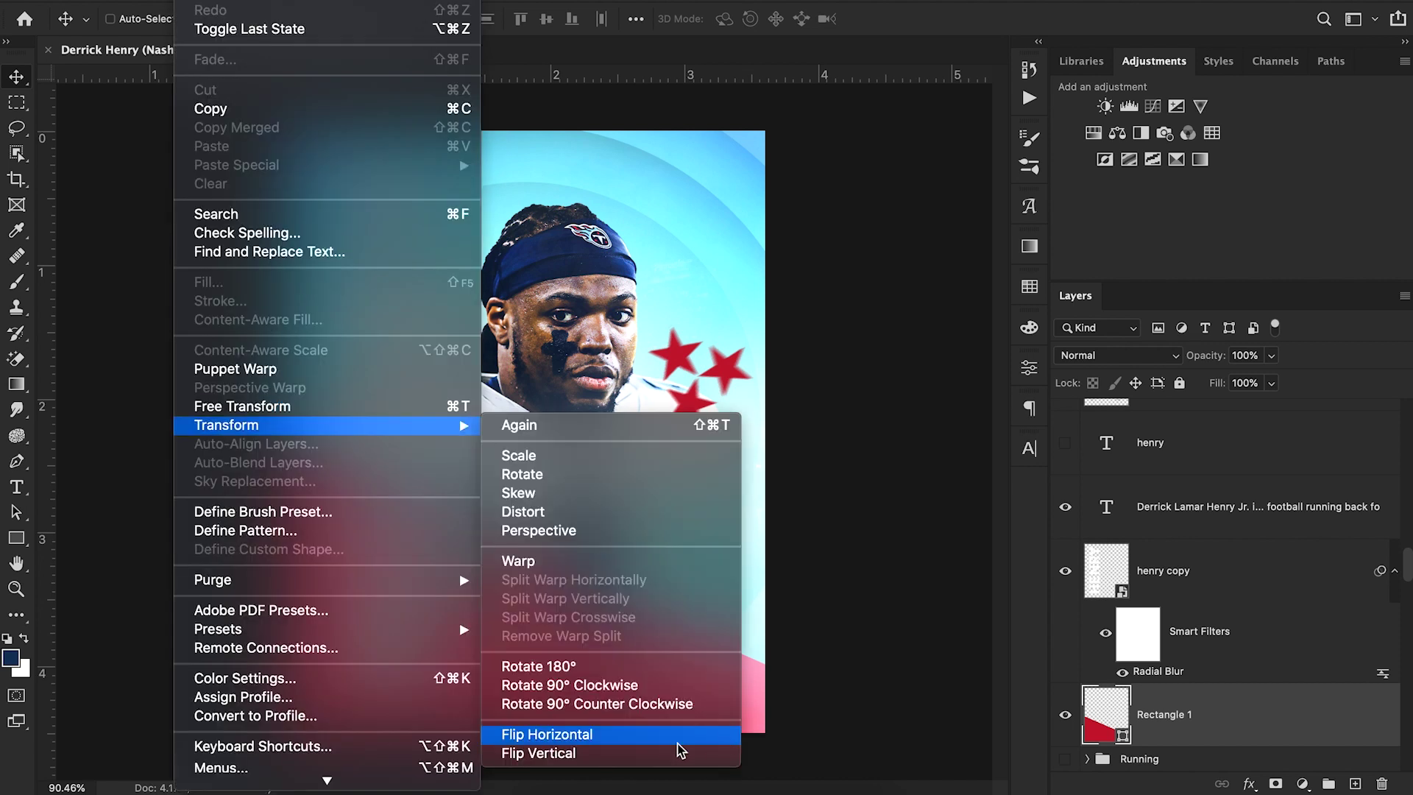
left_click(679, 736)
left_click_drag(786, 589, 802, 633)
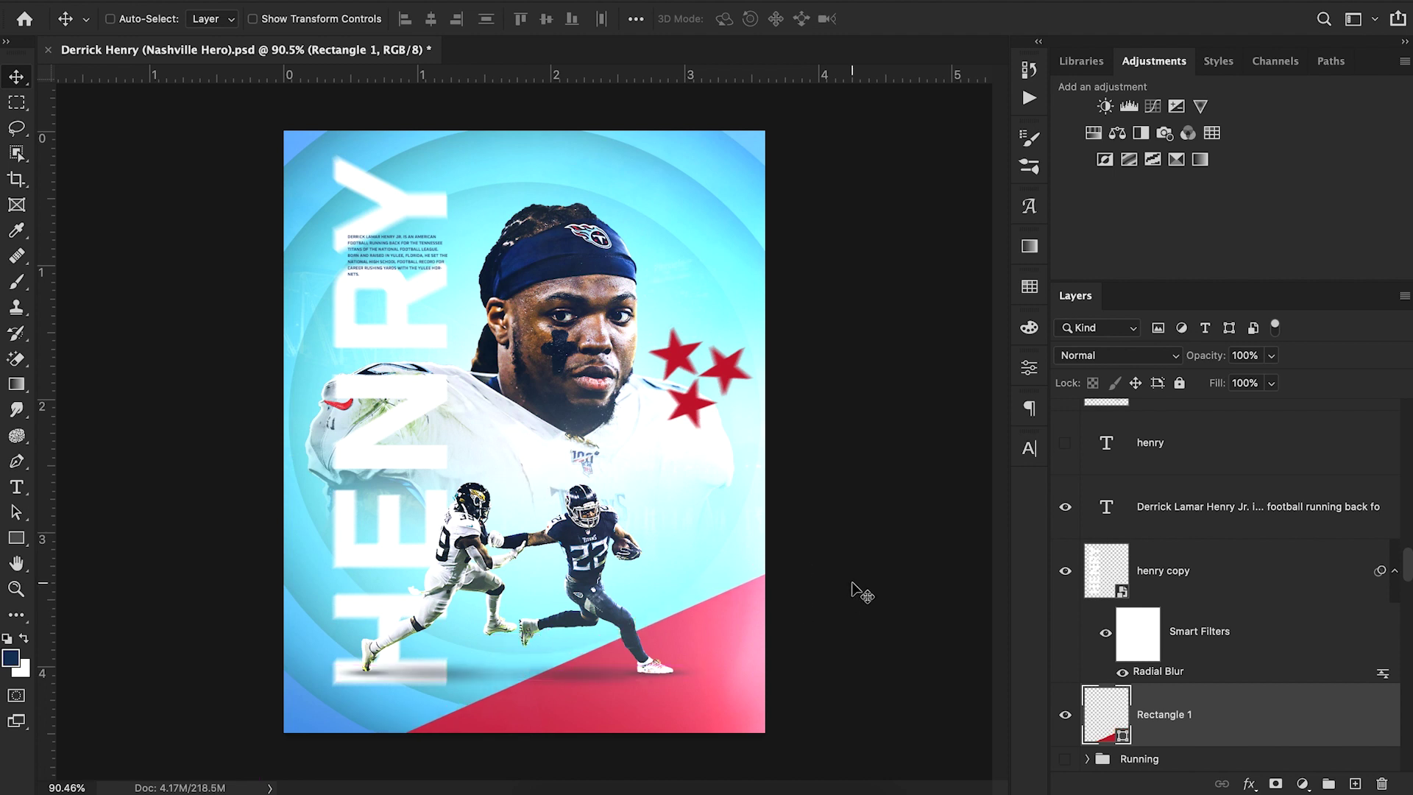
Recolor the diagonal wedge navy #182a45, sampled from the headband, and nudge it further into the corner
double_click(1123, 739)
left_click(575, 275)
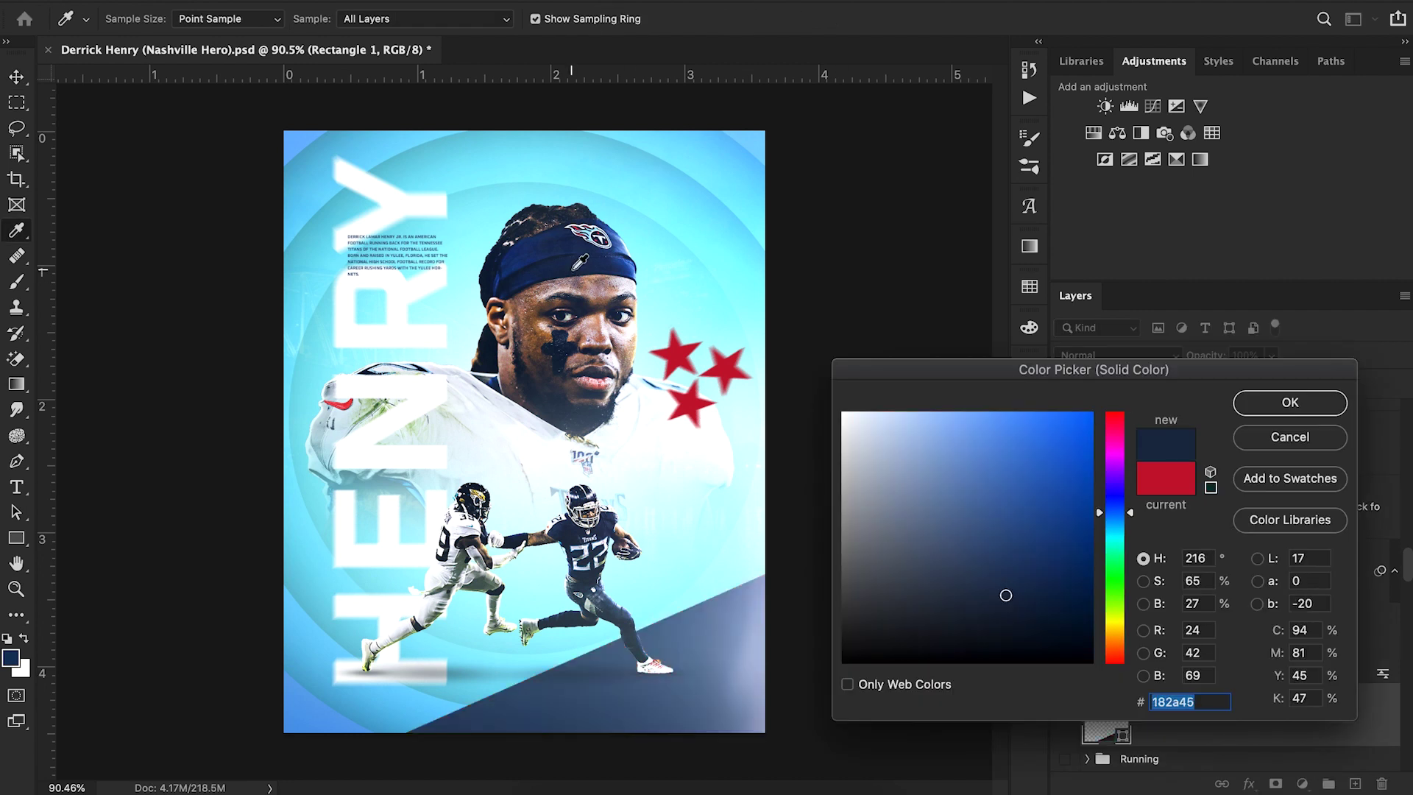
left_click(1288, 402)
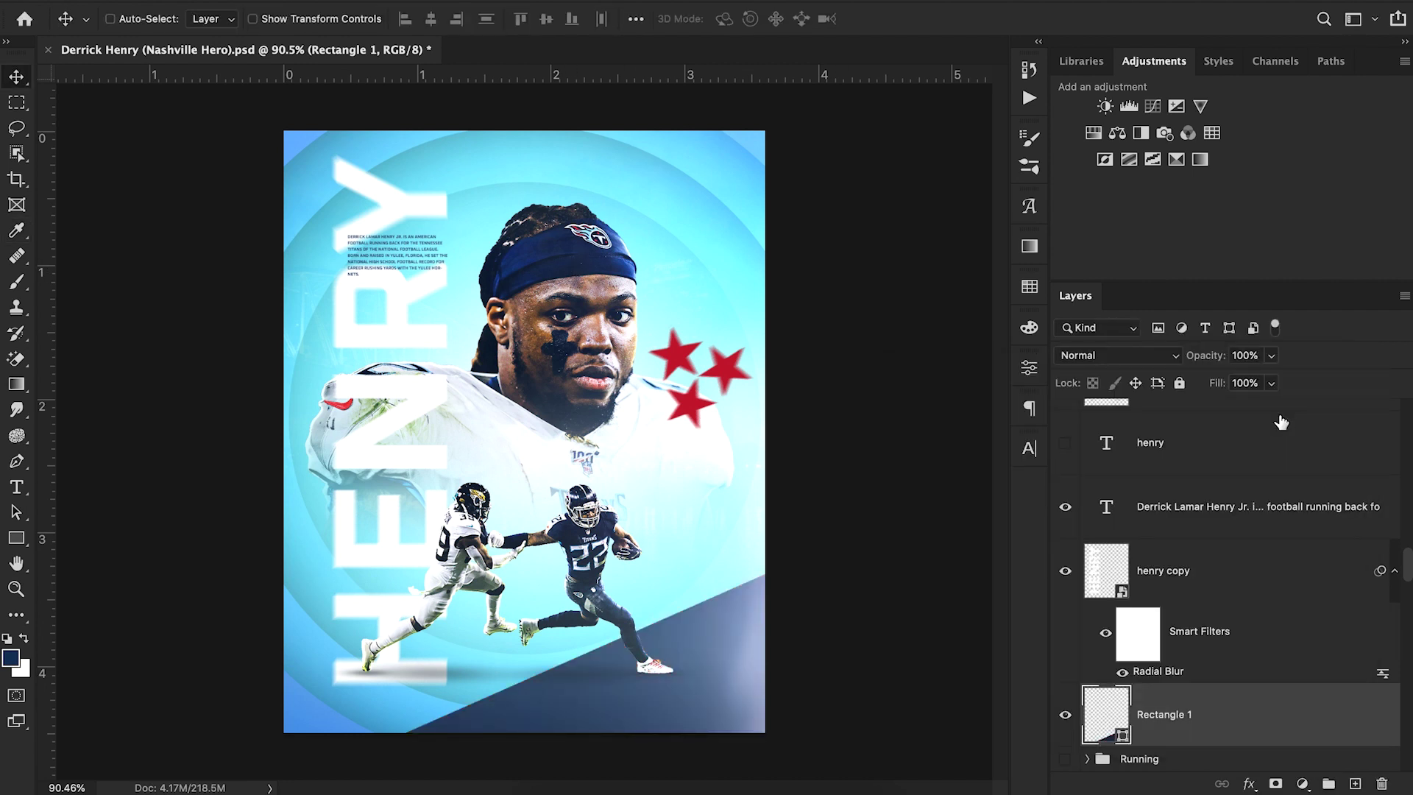
left_click_drag(814, 519, 816, 526)
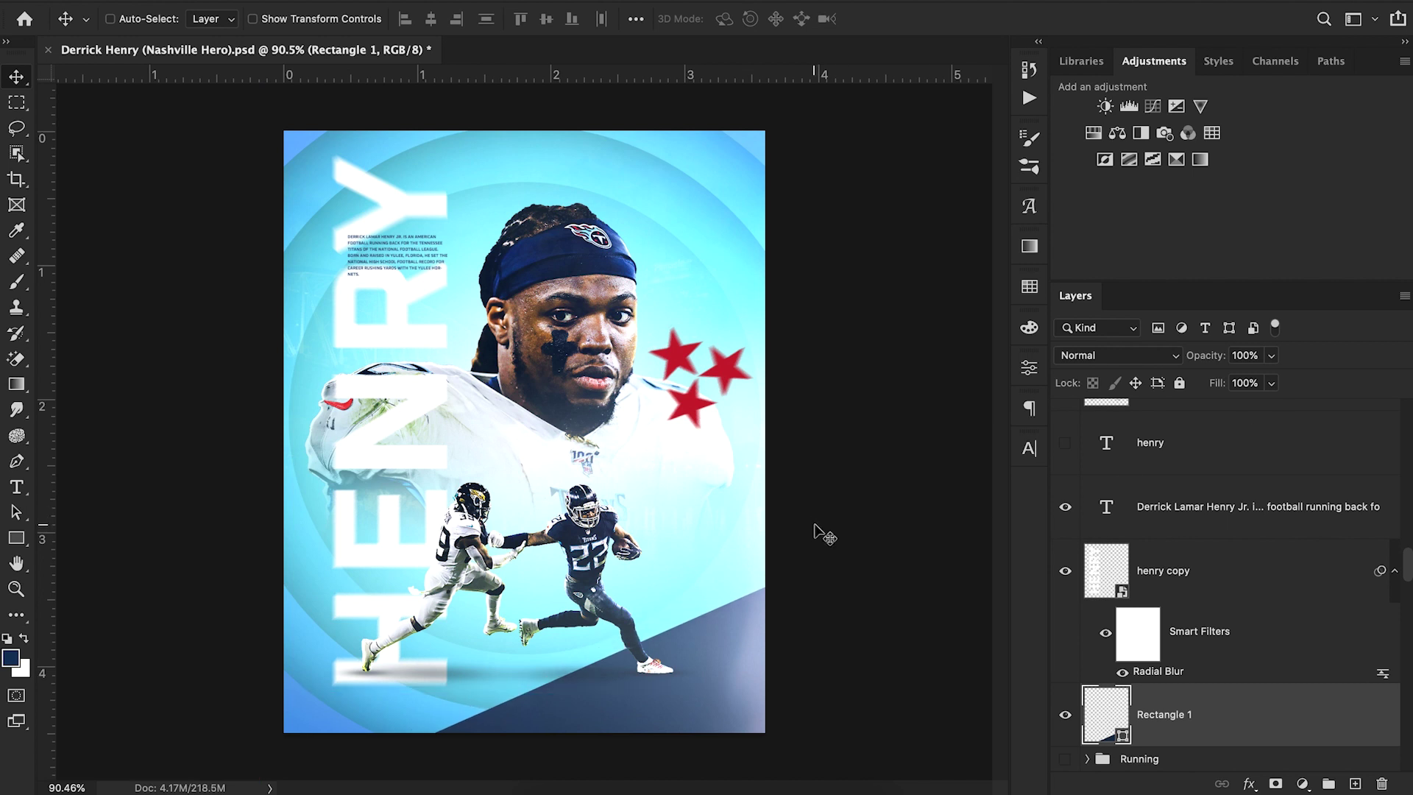
Compare the poster with and without the navy wedge and delete the Rectangle 1 layer
left_click(1066, 716)
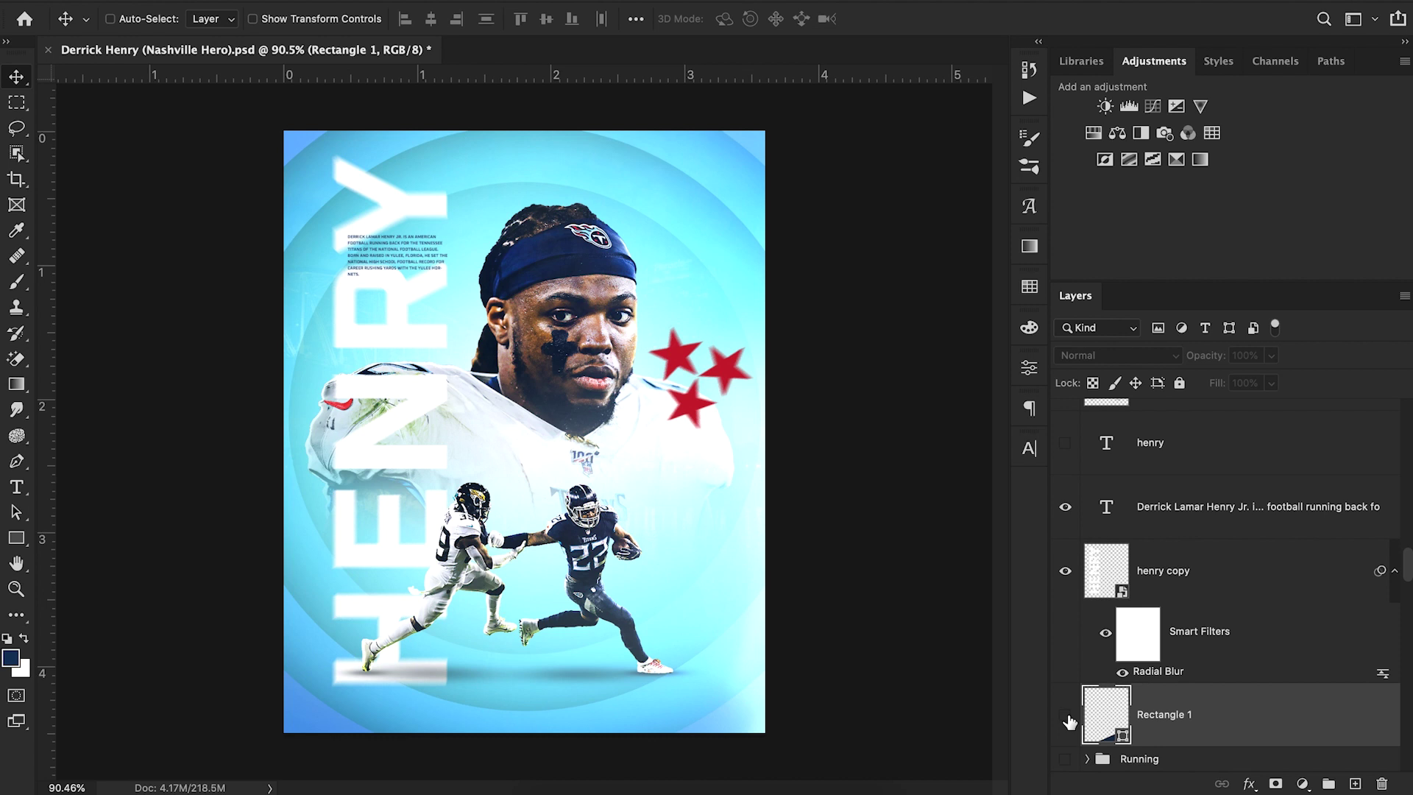
left_click(1066, 716)
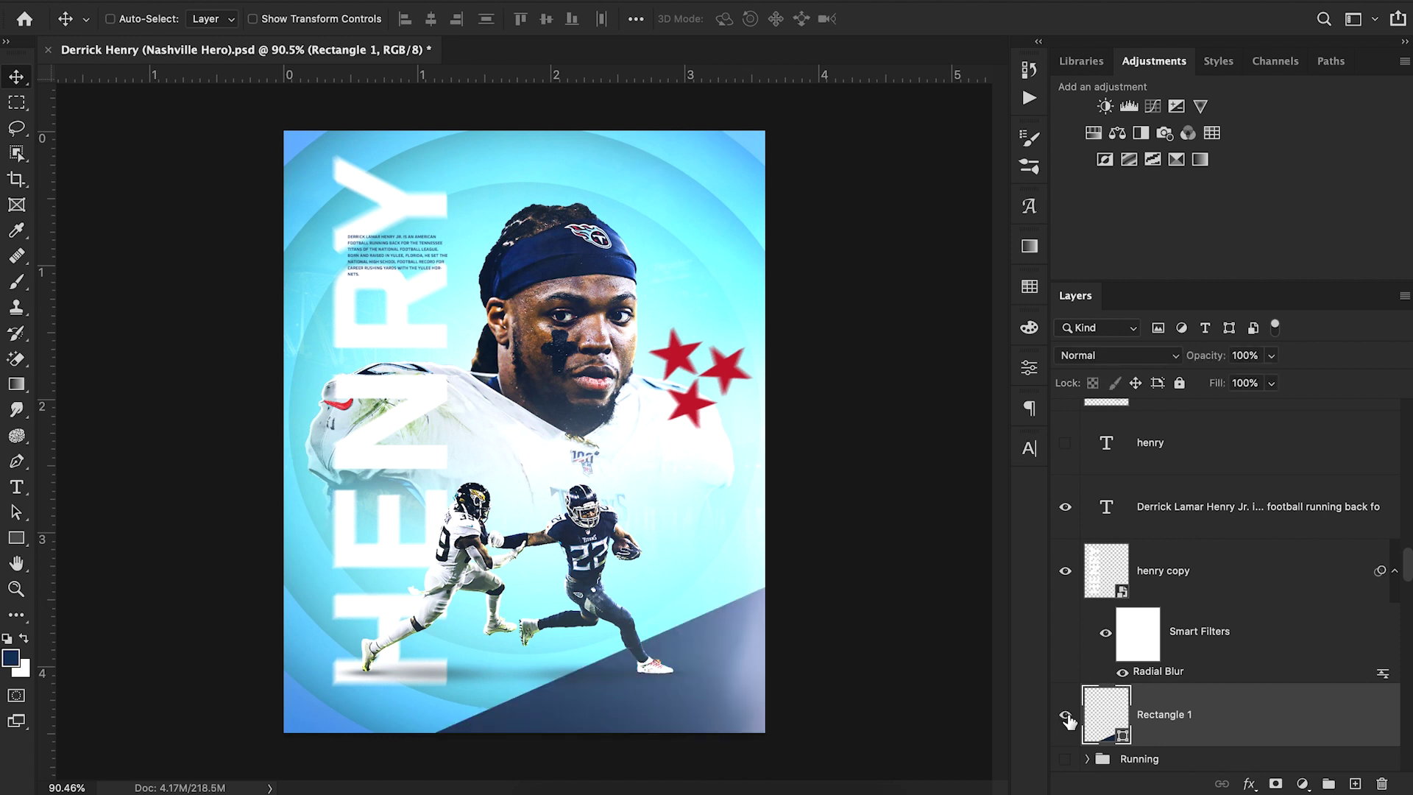
key("Delete")
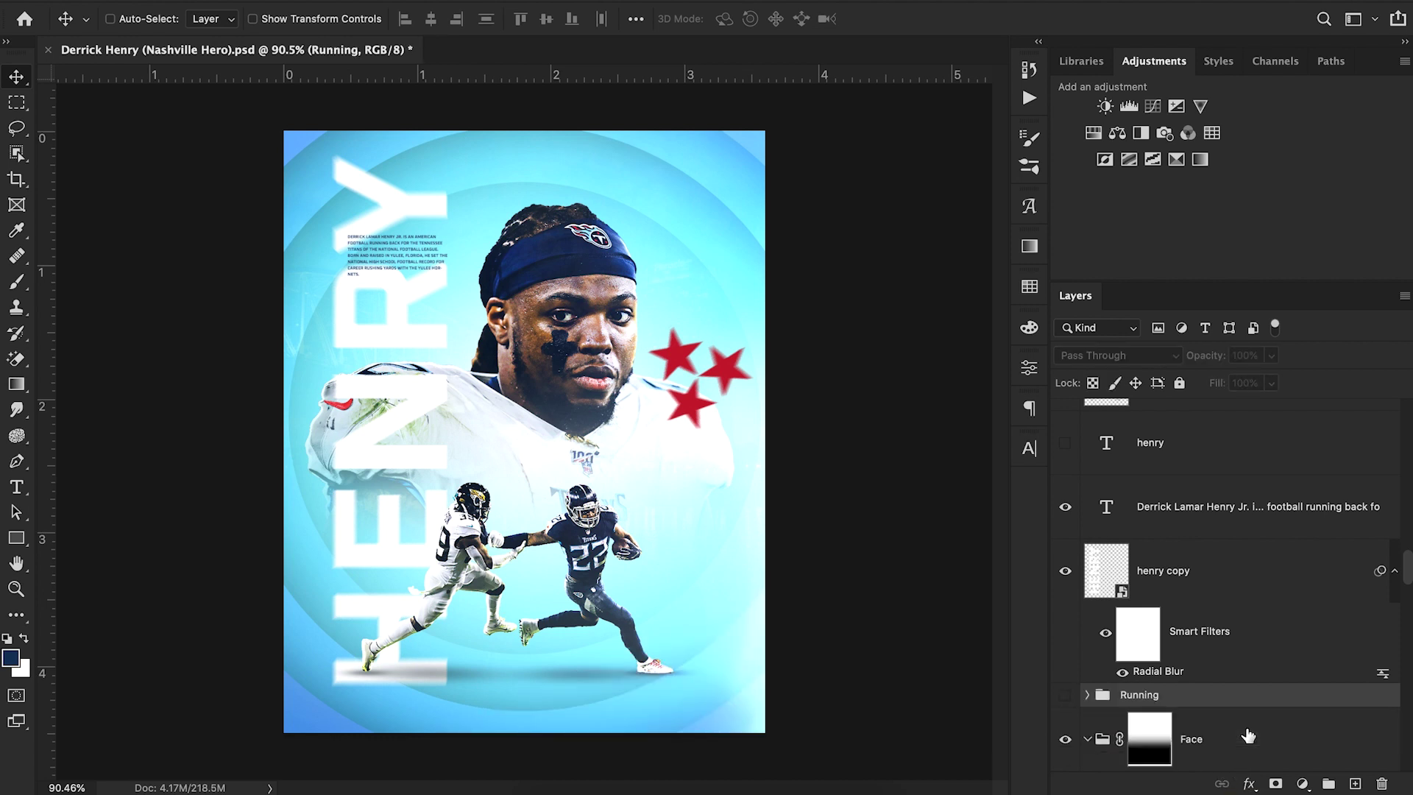
Draw a vertical rectangle about 0.81 × 5.51 in and shift it left so a strip covers the poster's left edge
left_click(16, 538)
left_click_drag(267, 94, 359, 791)
left_click_drag(379, 778, 376, 778)
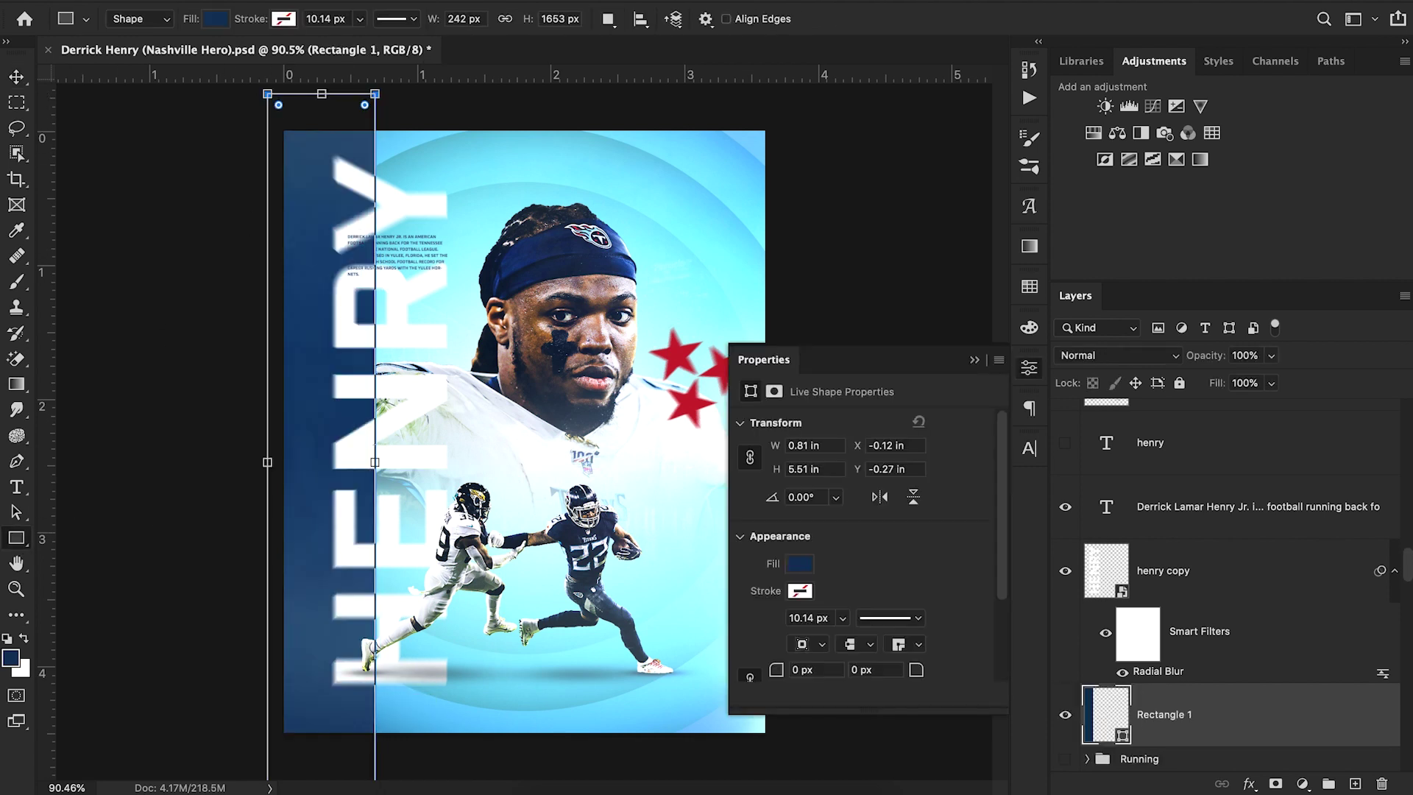
left_click(16, 77)
left_click_drag(431, 238, 387, 247)
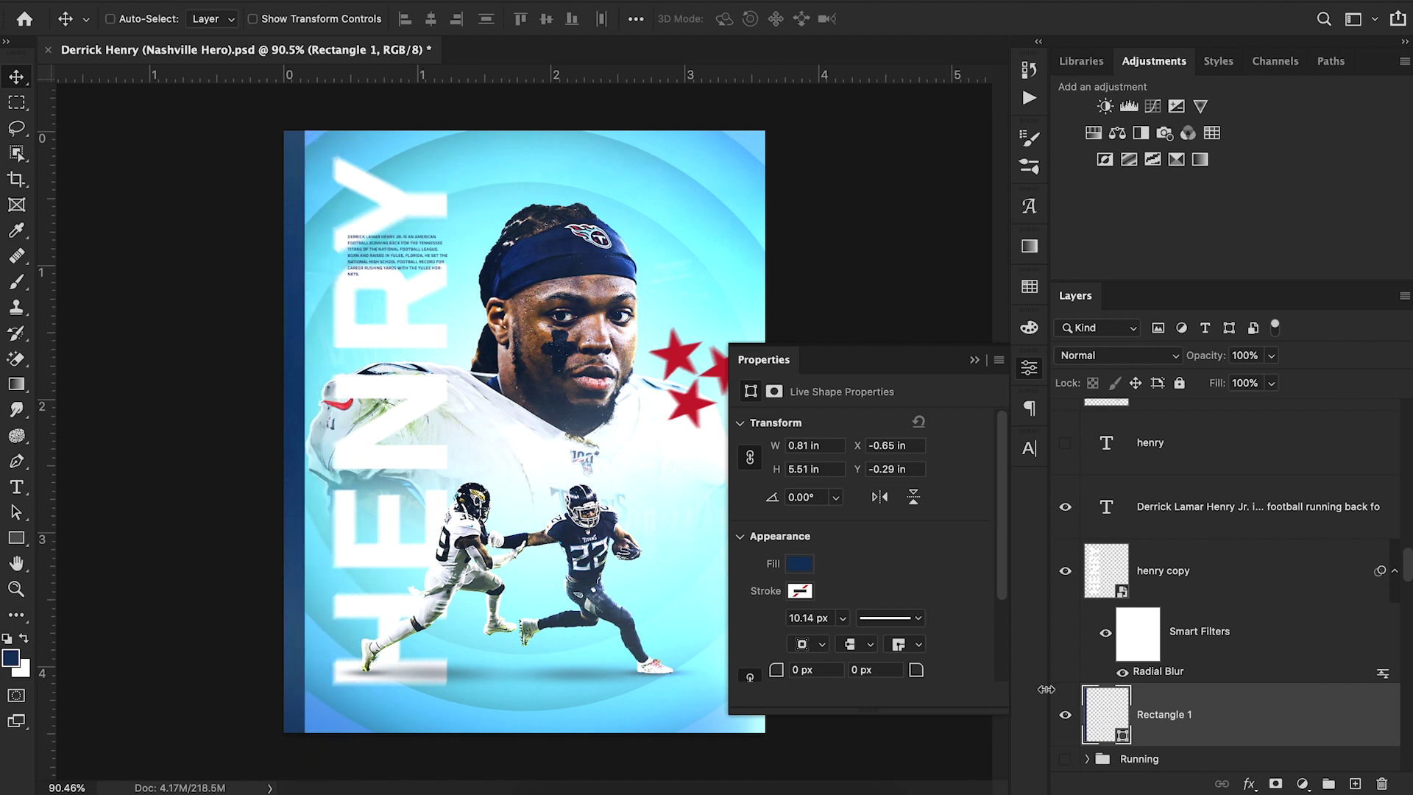
Recolor the left-edge strip red, sampled from a star, and shift it outward to make the visible band narrower
double_click(1123, 736)
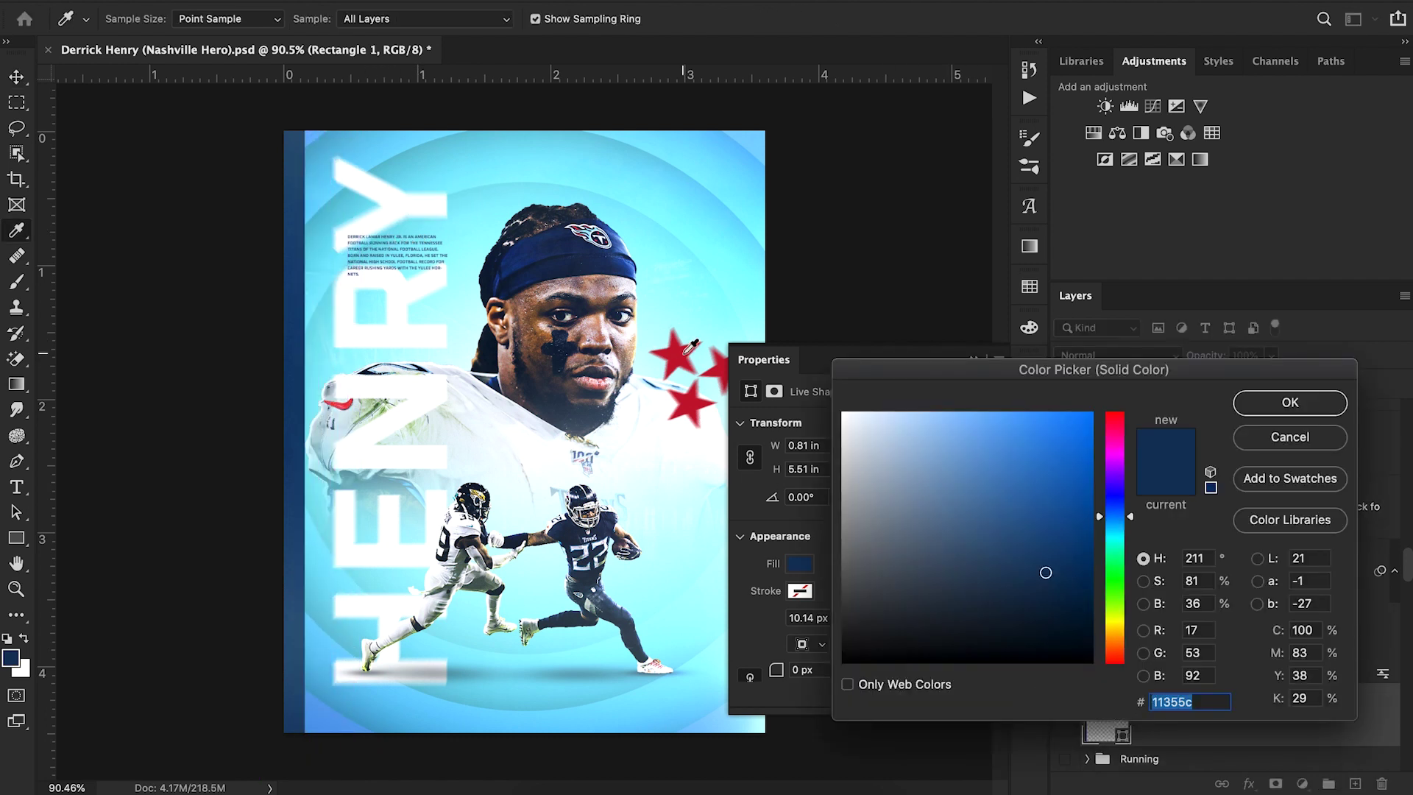
left_click(680, 350)
left_click(1289, 402)
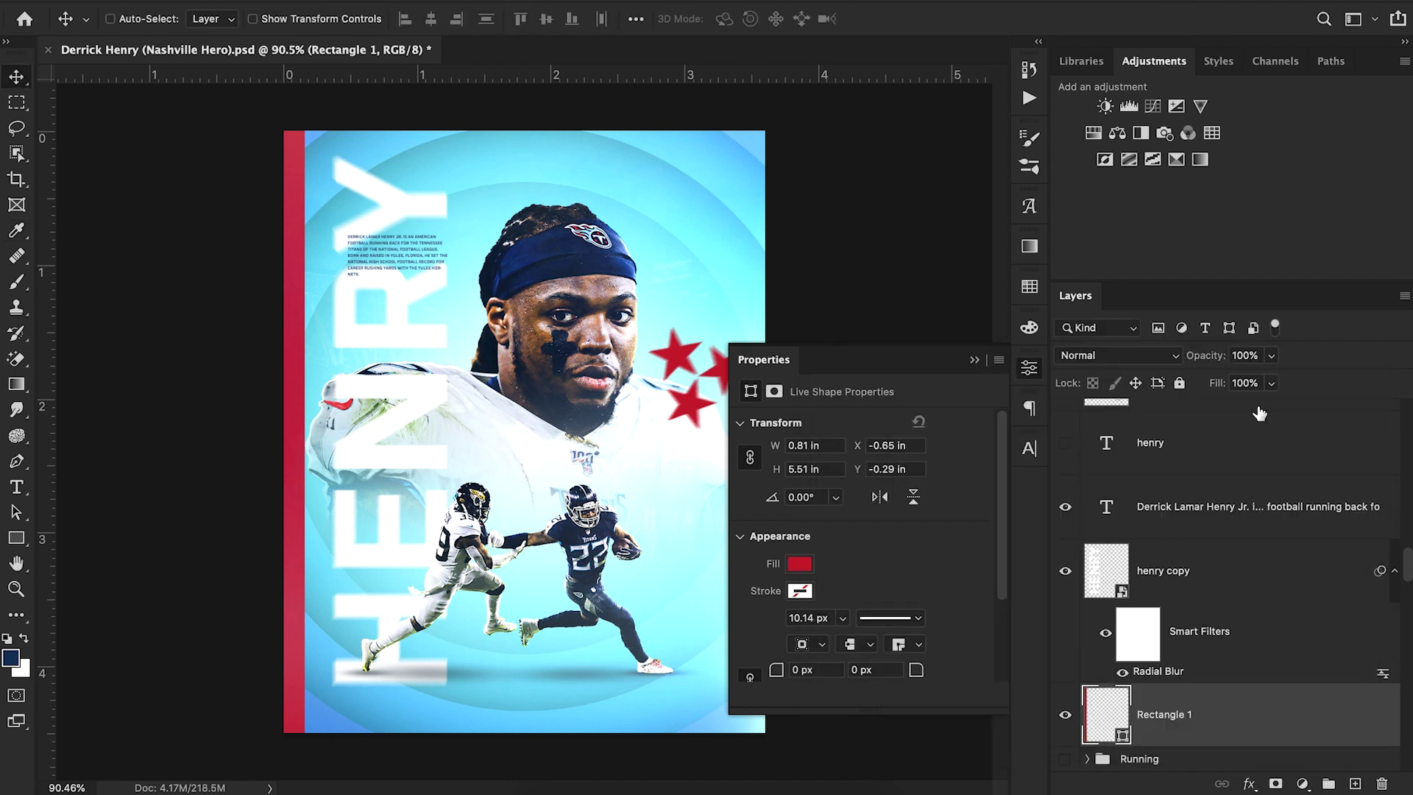
left_click(984, 361)
left_click_drag(612, 347, 602, 348)
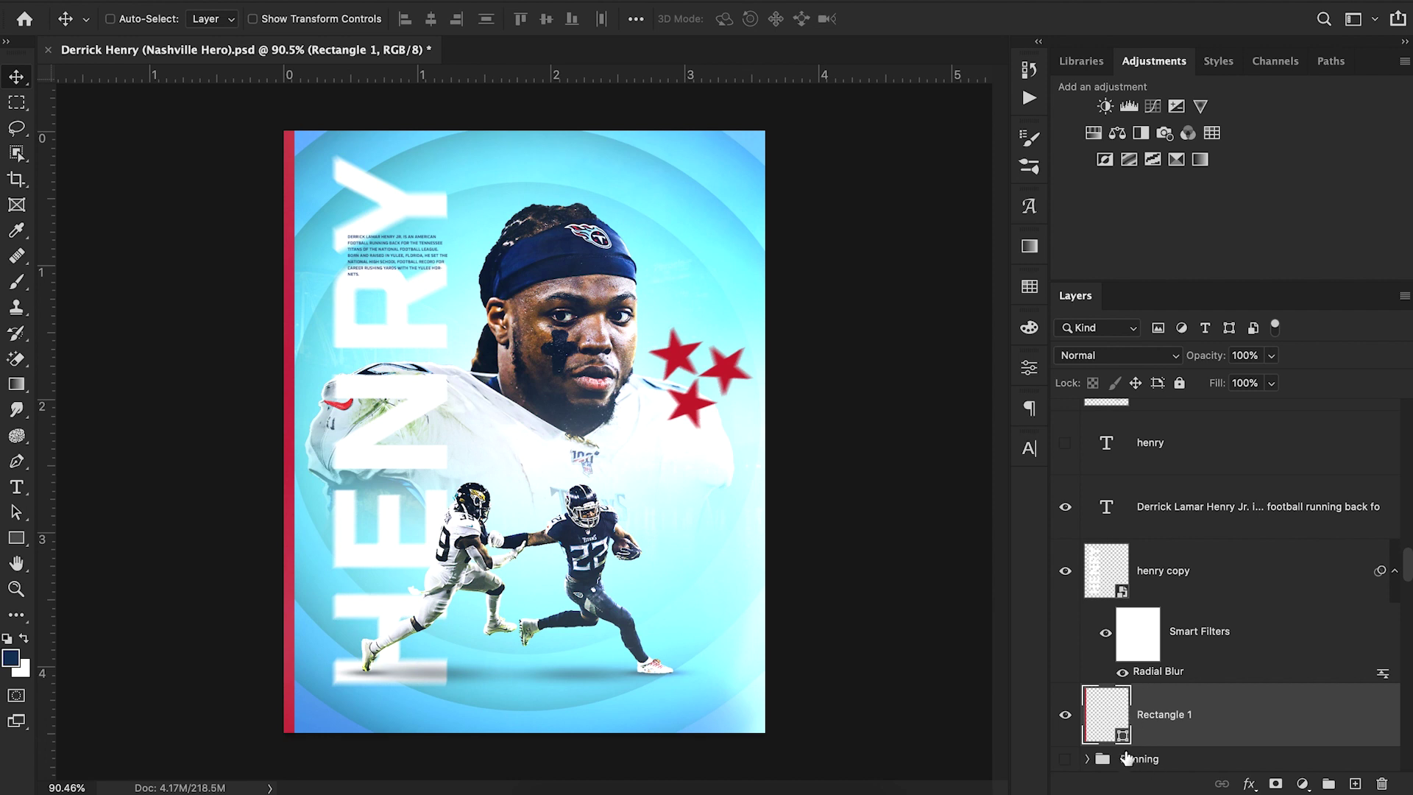
Compare the poster with and without the red left-edge strip
left_click(1064, 714)
left_click(1064, 714)
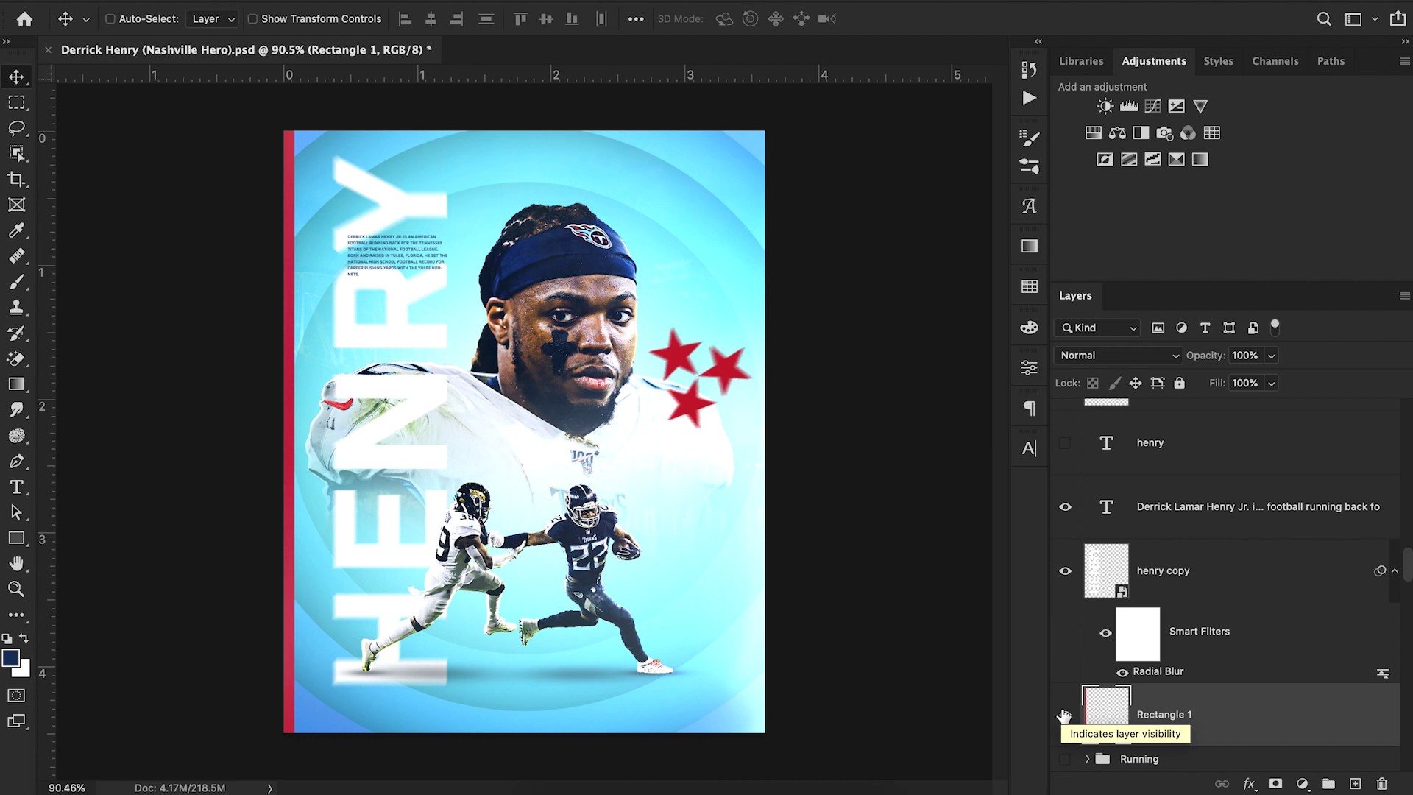
left_click(1064, 714)
left_click(1063, 714)
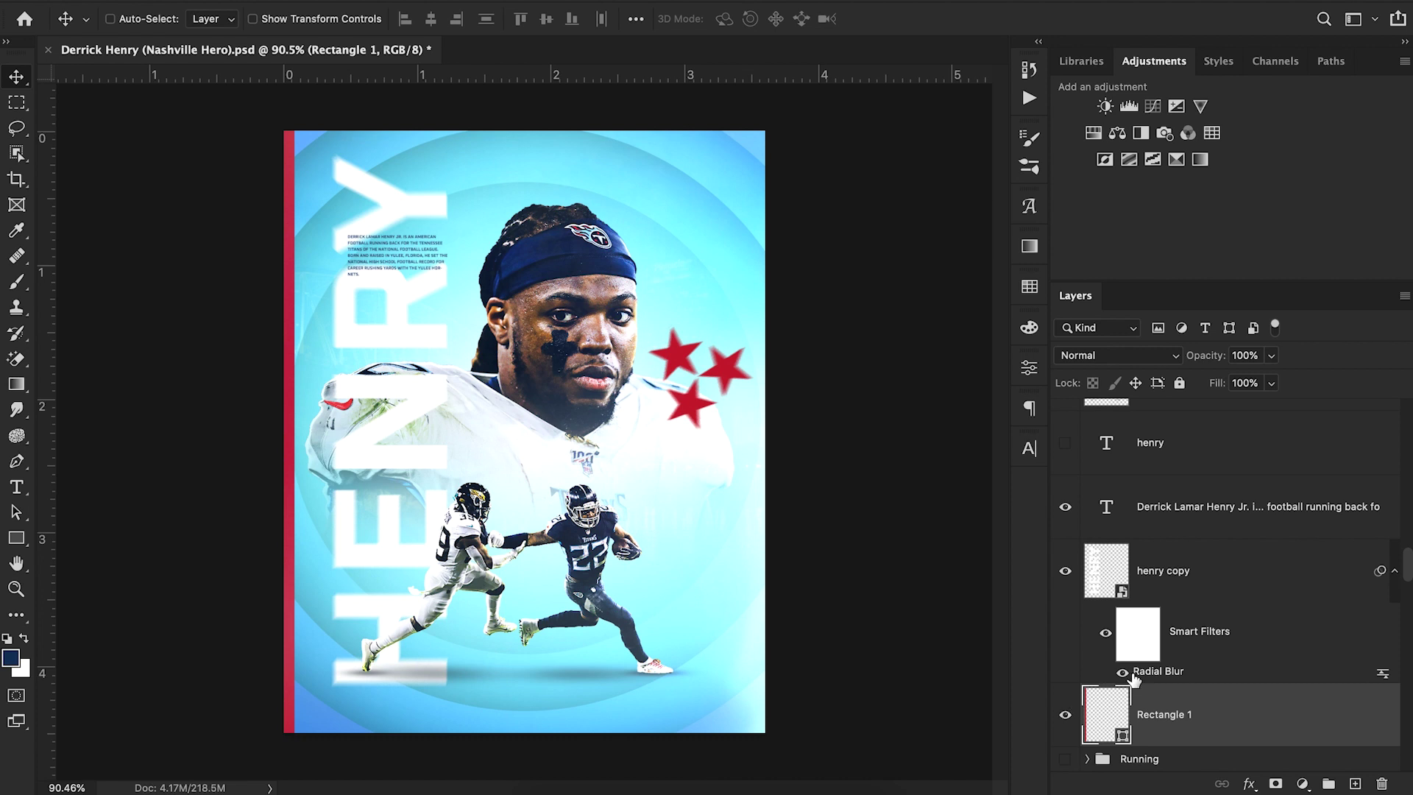
Look through the layer stack and check the hidden Text group and Layer 2 by toggling their visibility
scroll(1133, 678, "down", 5)
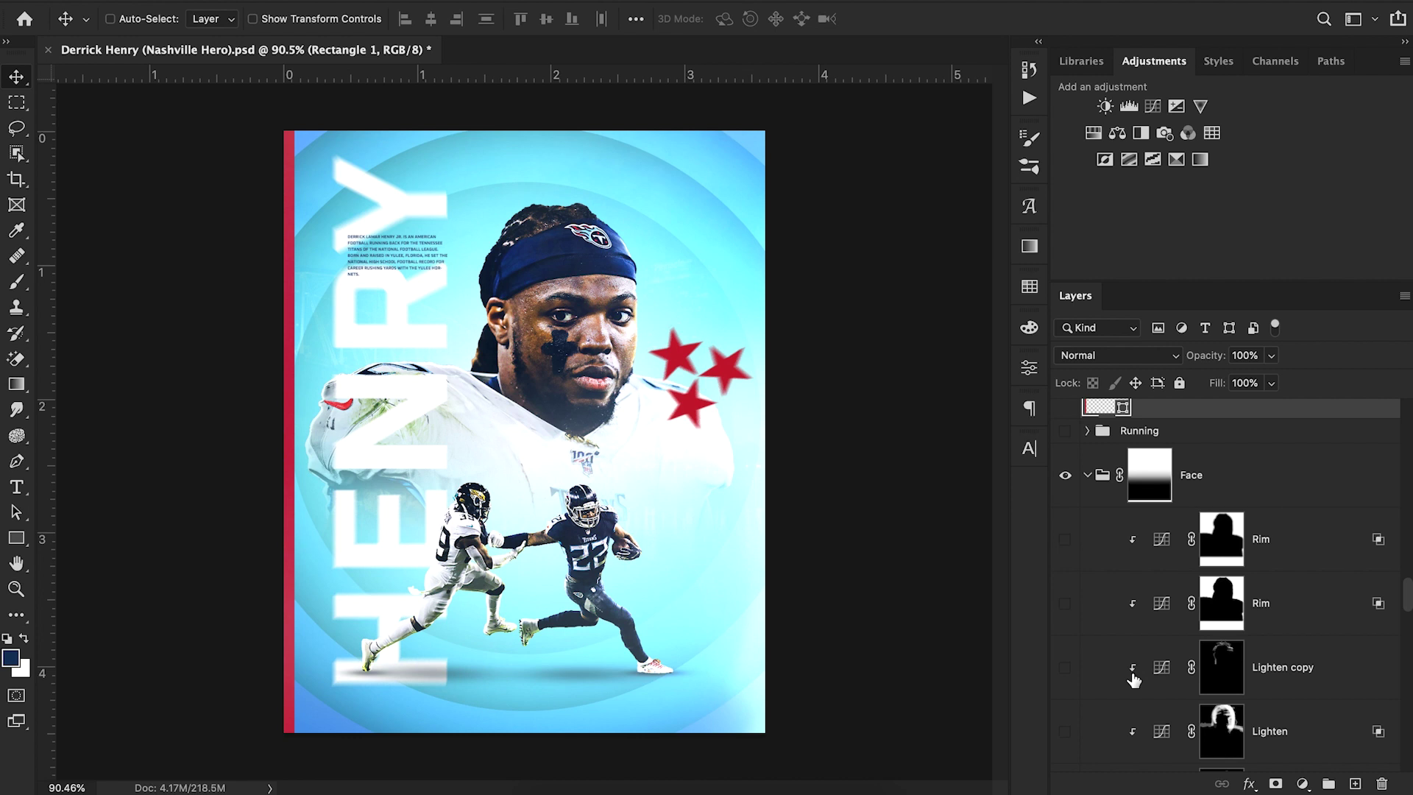
scroll(1133, 679, "down", 5)
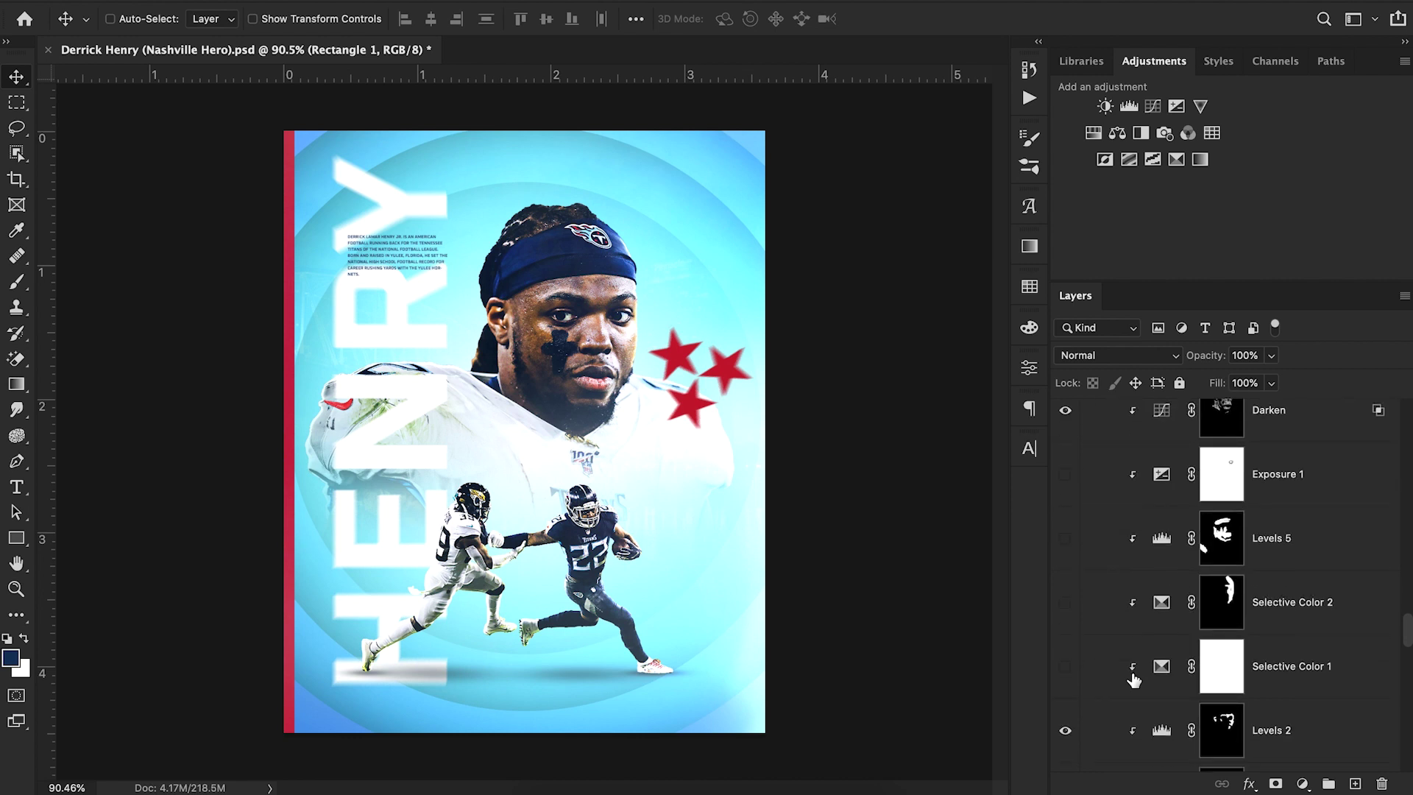
scroll(1133, 679, "up", 15)
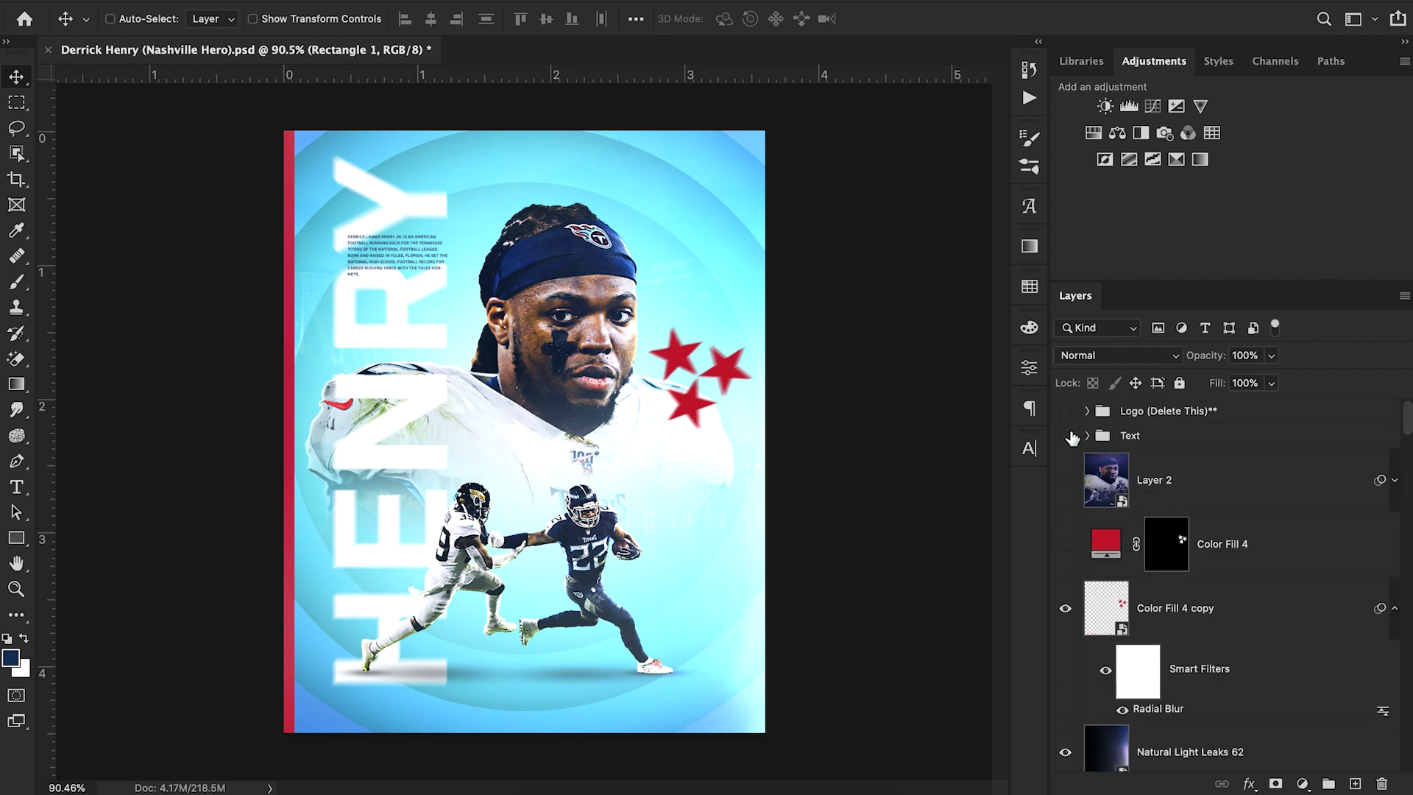
left_click(1065, 436)
left_click(1066, 435)
left_click(1065, 482)
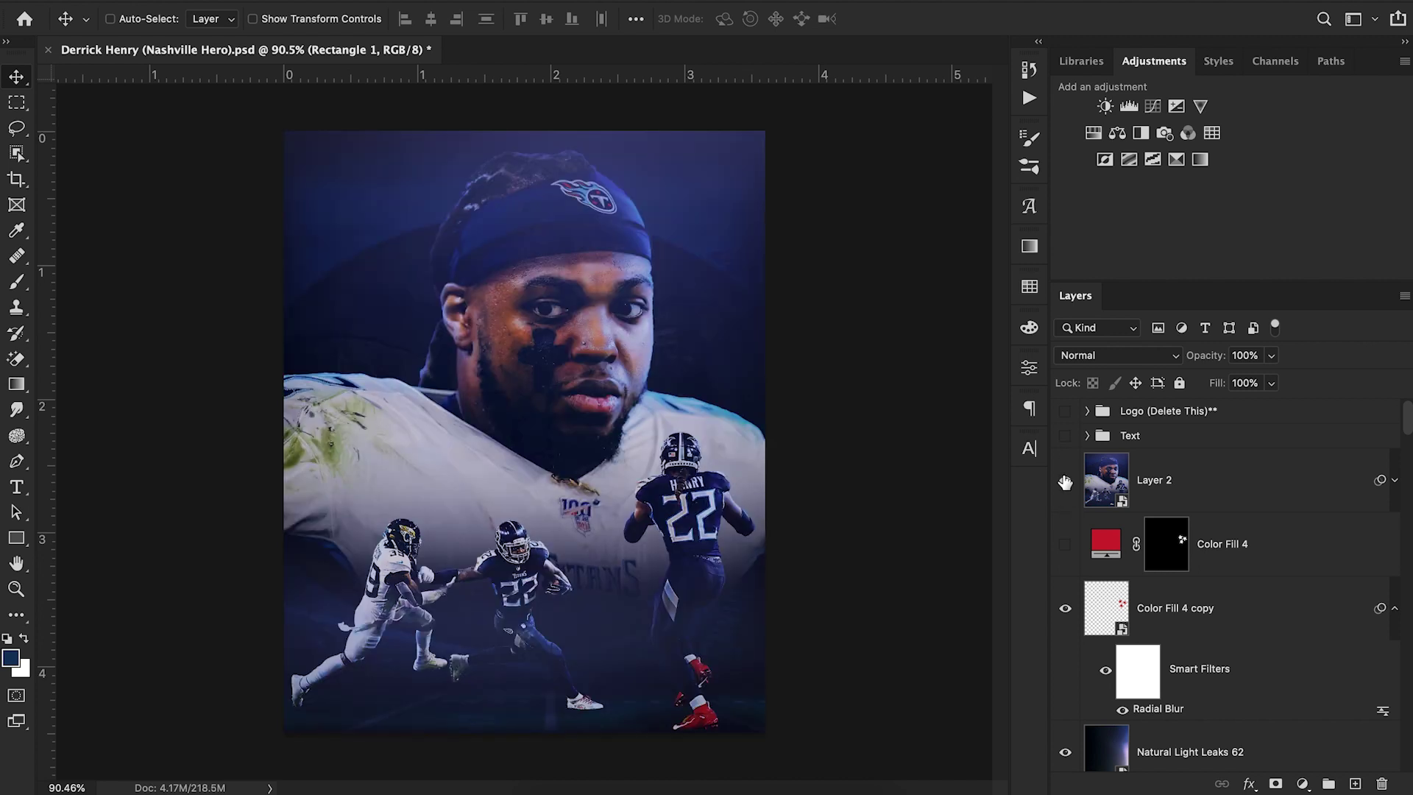
left_click(1065, 482)
Look through the layer stack, toggling the CC color-correction group on and off and checking the adjustment layers inside it
scroll(1075, 588, "down", 2)
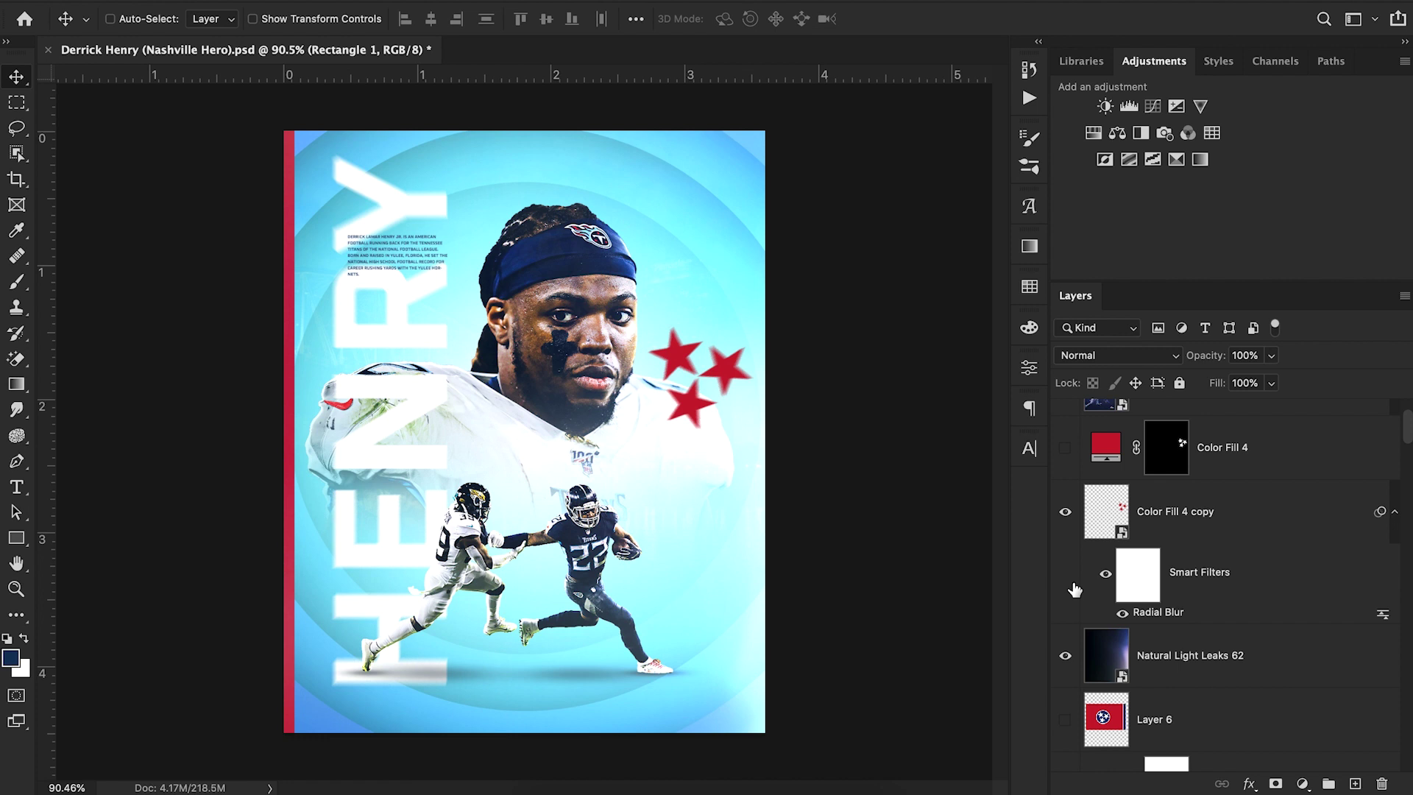
scroll(1075, 589, "down", 1)
scroll(1063, 540, "up", 2)
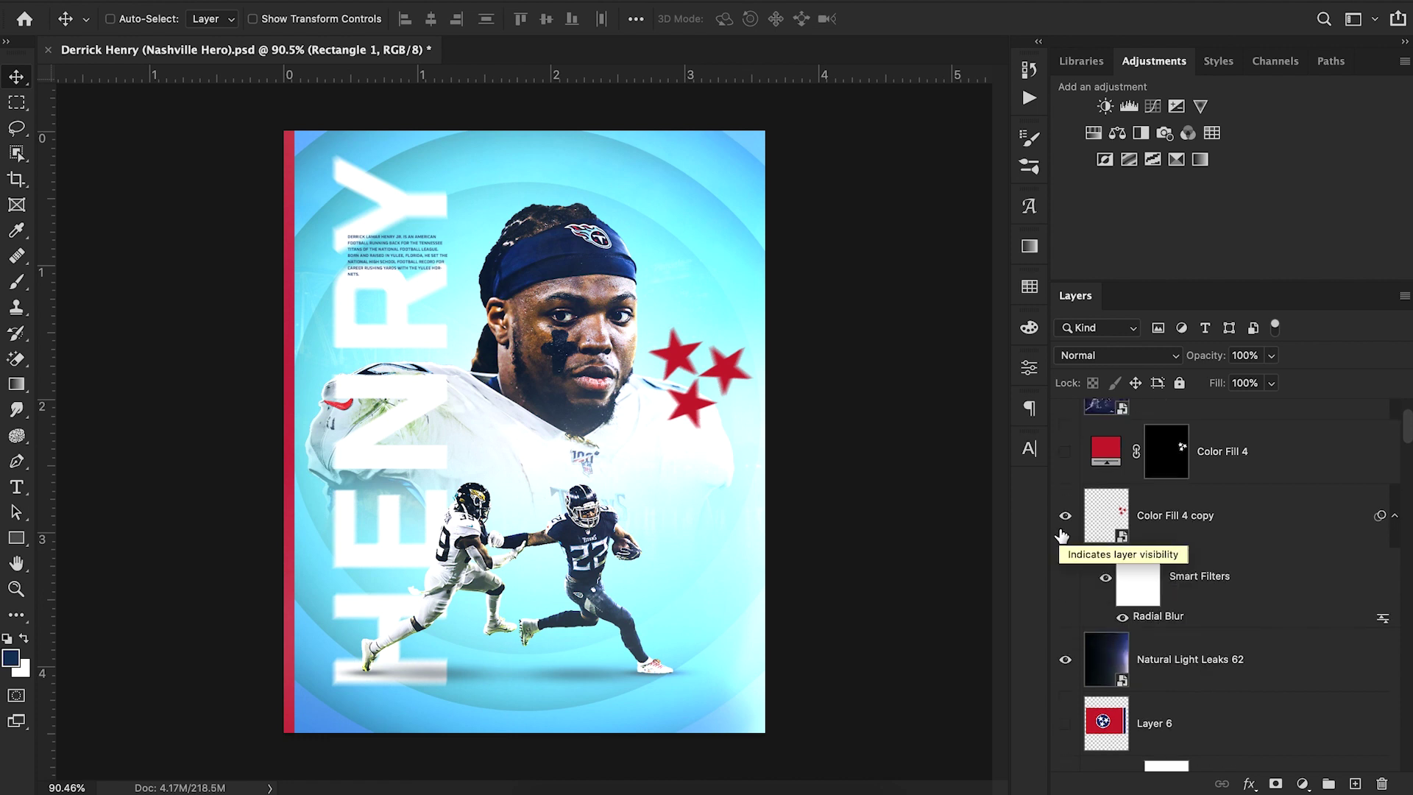
scroll(1066, 611, "down", 5)
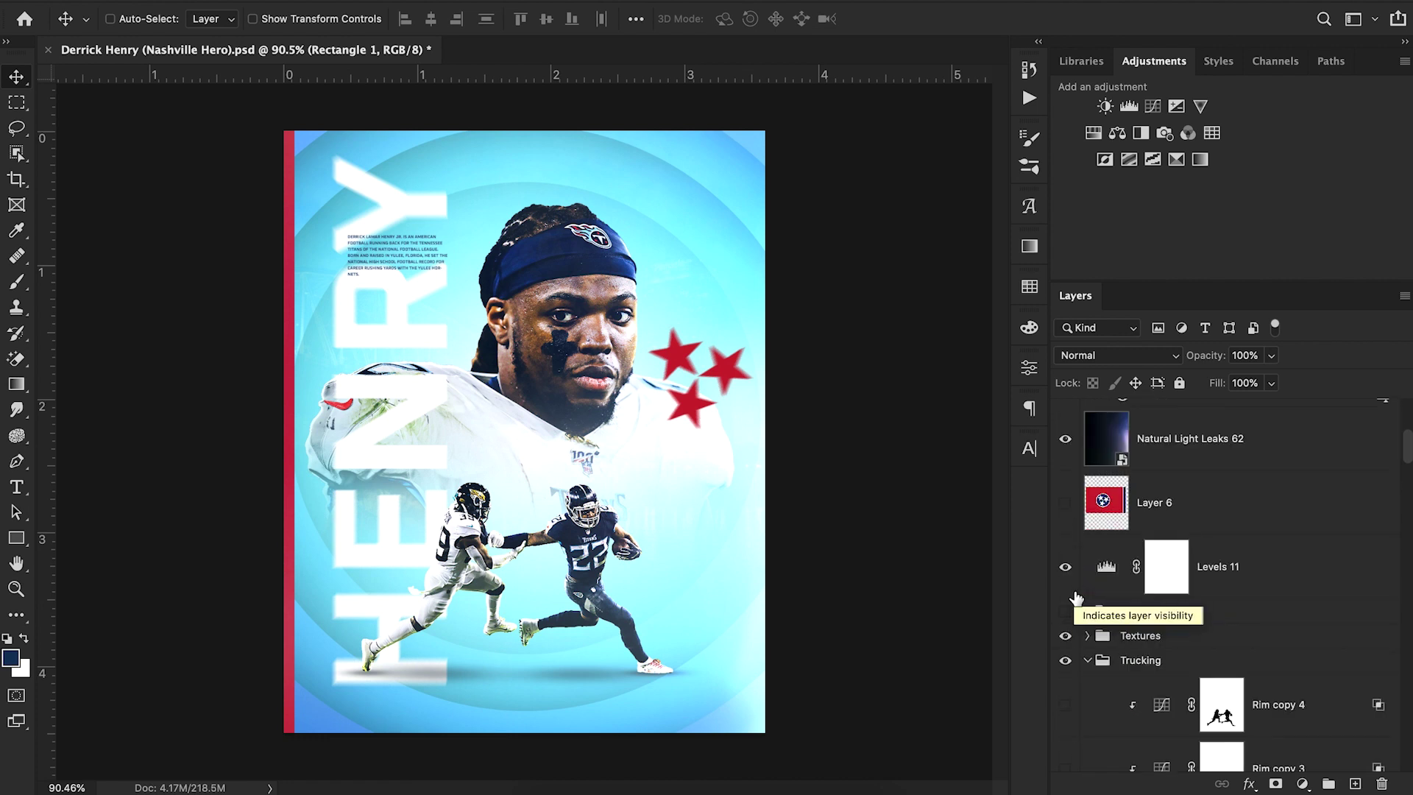
left_click(1066, 611)
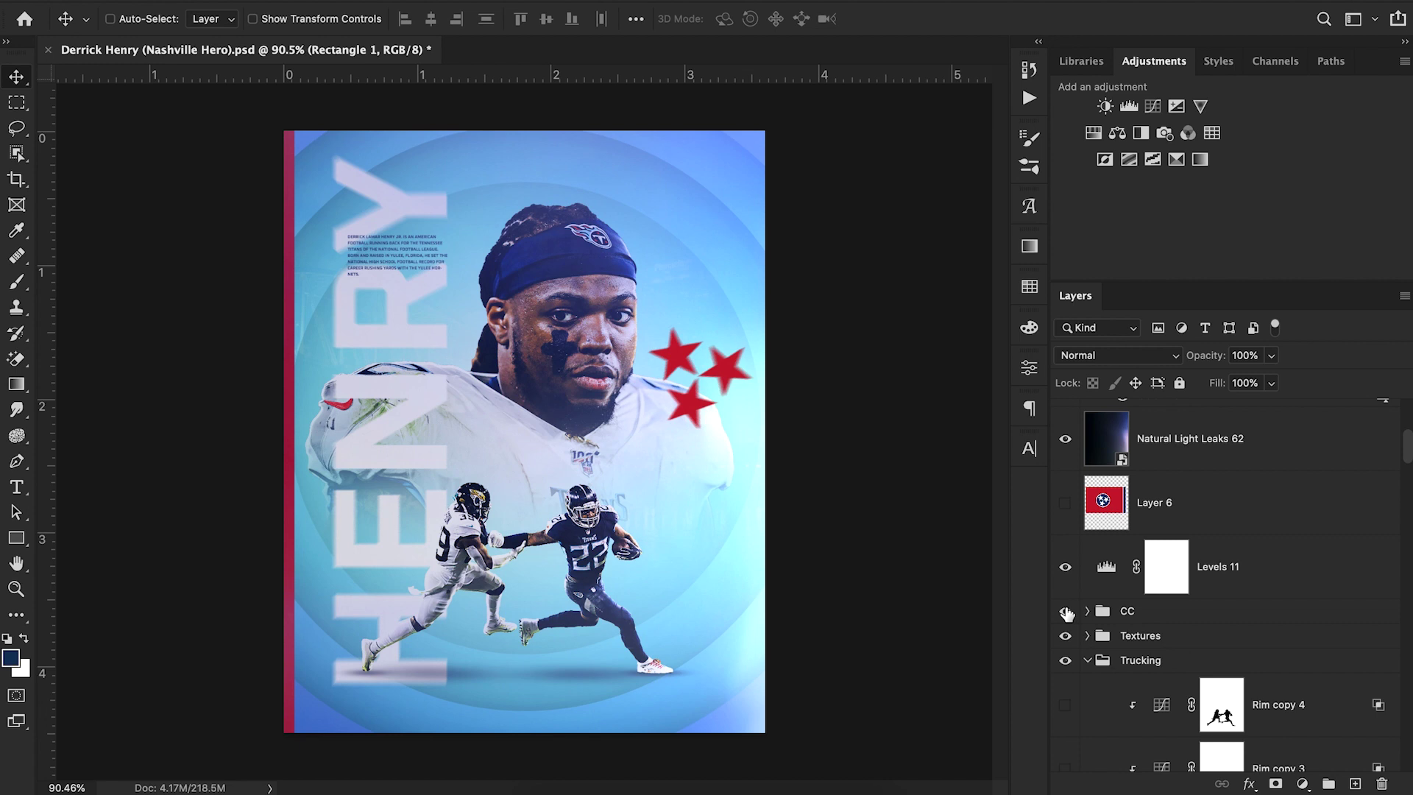
left_click(1066, 611)
left_click(1086, 611)
scroll(1087, 617, "down", 3)
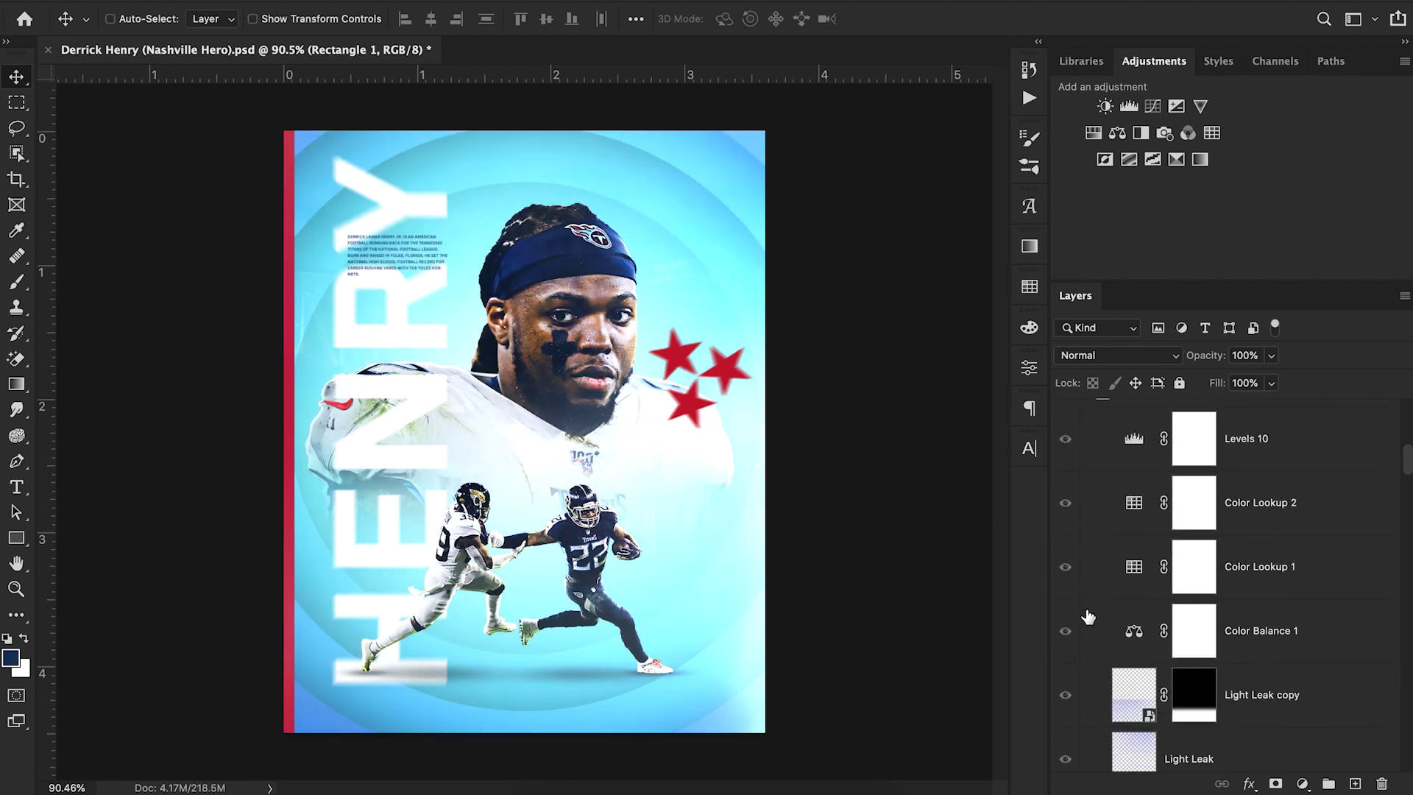
scroll(1087, 616, "up", 3)
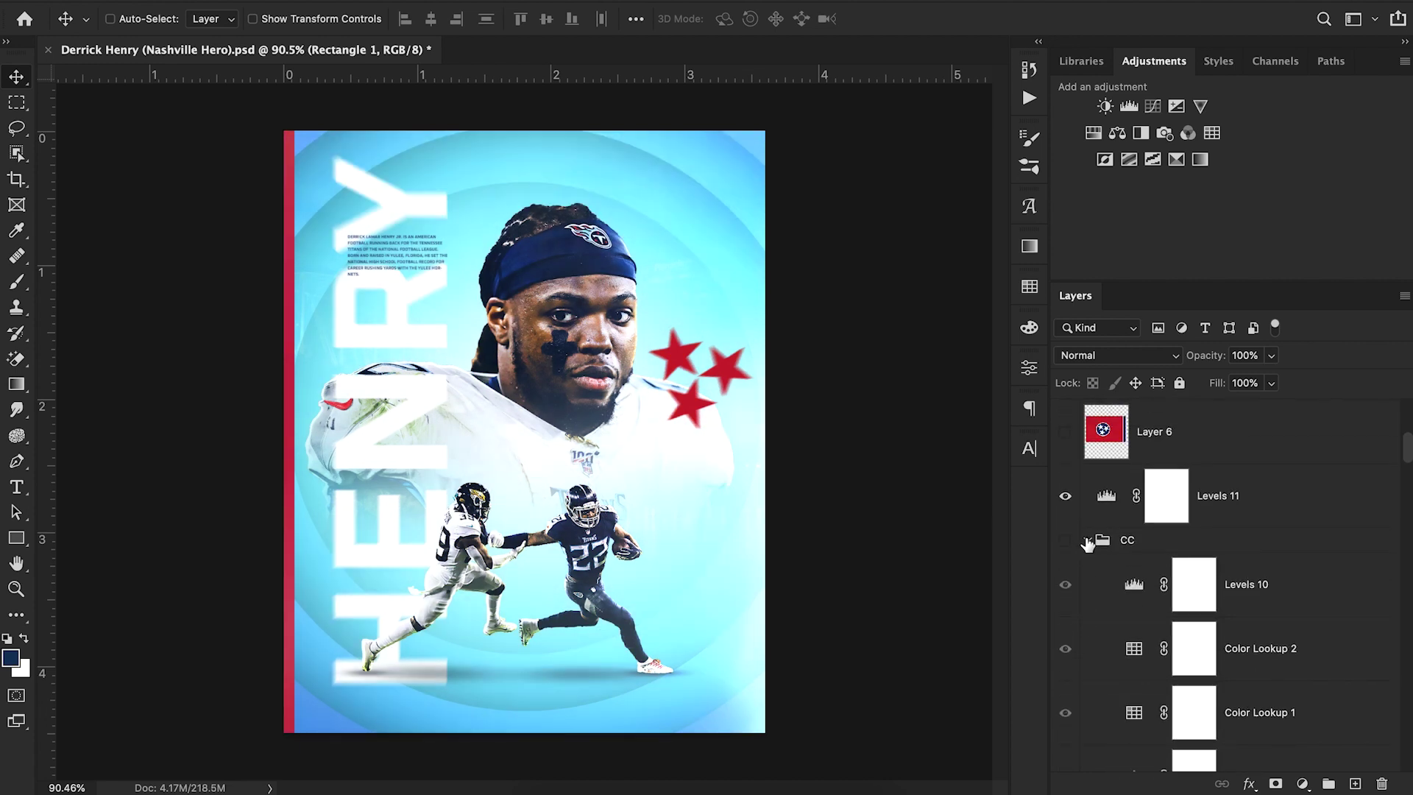
left_click(1087, 540)
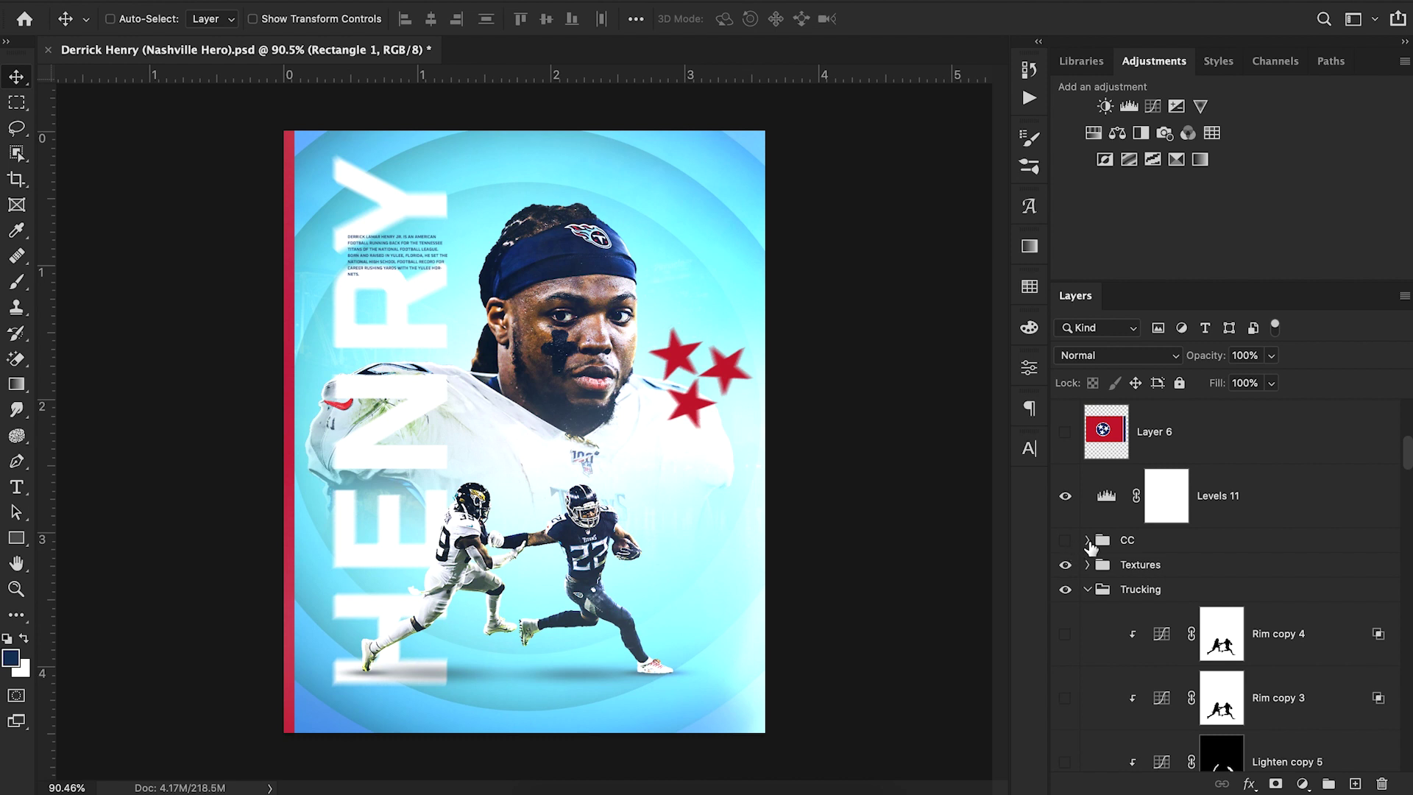
scroll(1161, 509, "up", 4)
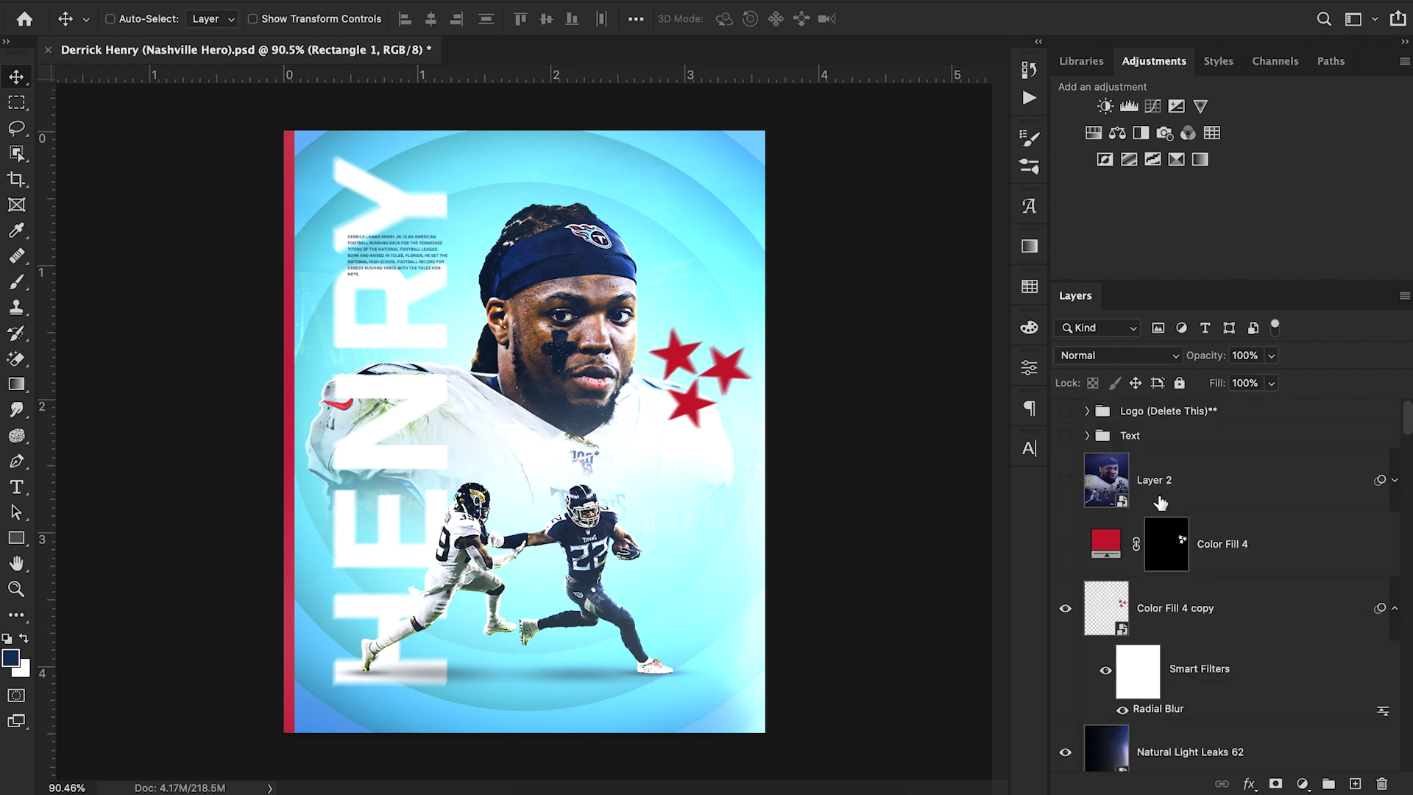
Group all layers from Color Fill 4 copy down through the background layers at the bottom of the stack
scroll(1156, 483, "down", 2)
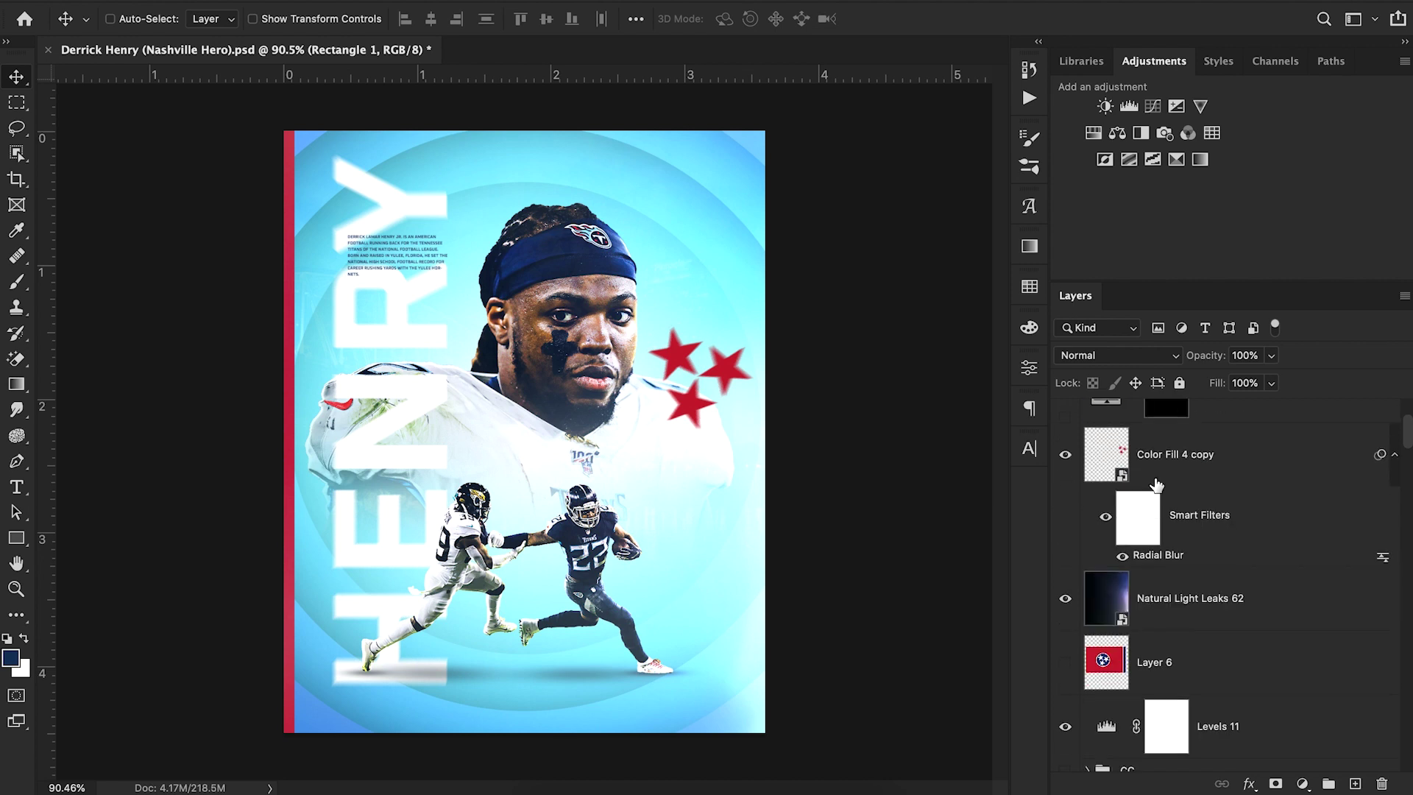
left_click(1168, 477)
scroll(1172, 475, "up", 2)
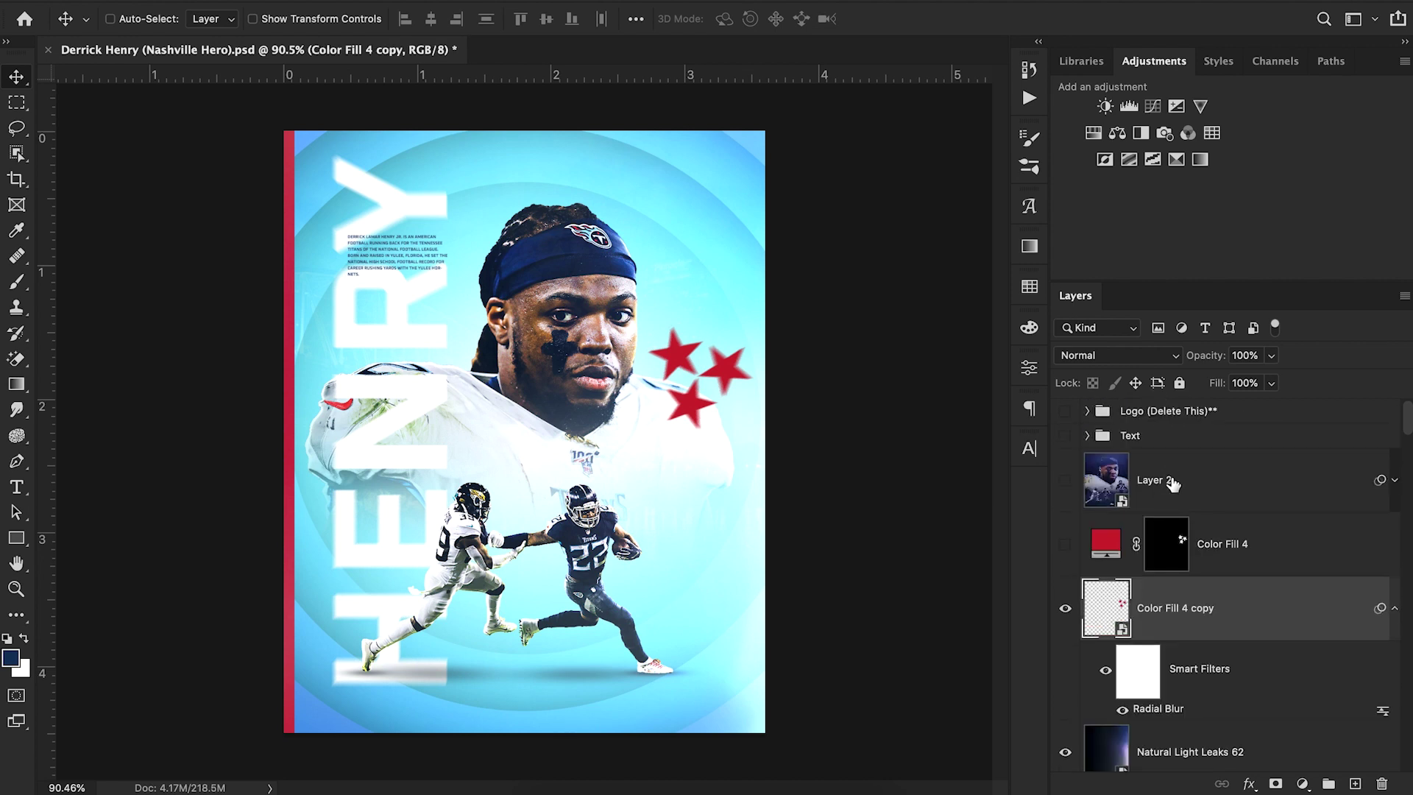
scroll(1173, 581, "down", 15)
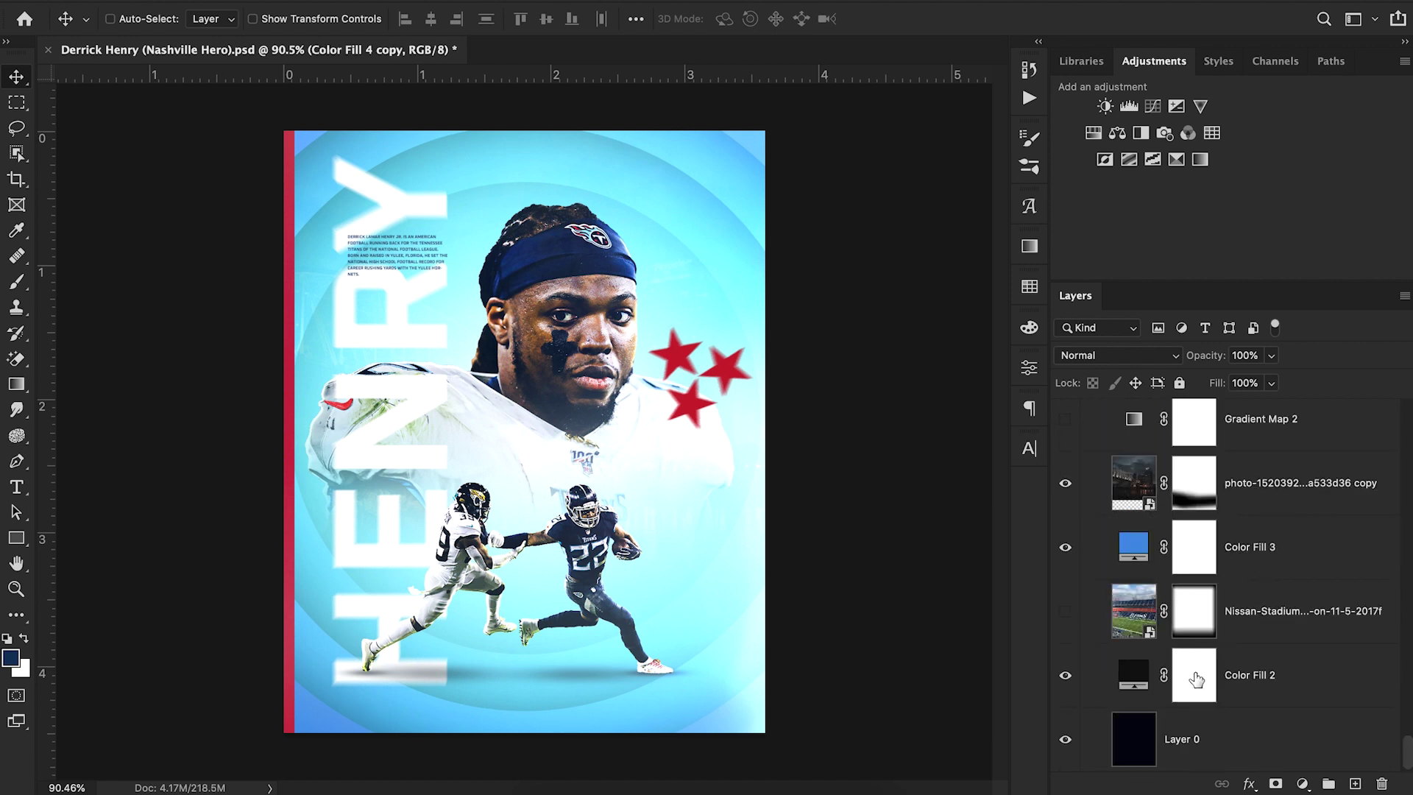
left_click(1241, 688, "shift")
key("ctrl+g")
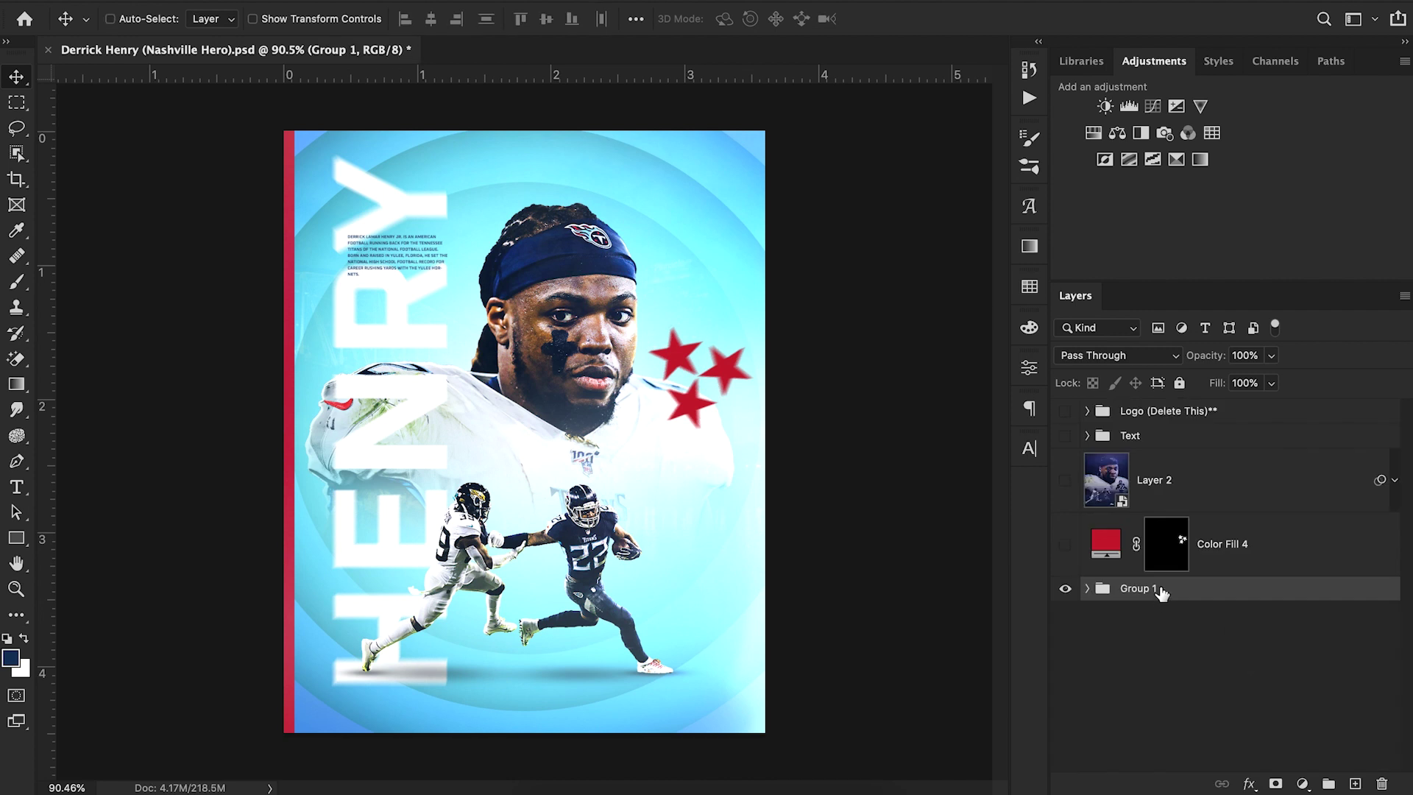
Duplicate Group 1 and merge the copy into a single flattened layer, keeping the original group
key("ctrl+j")
left_click_drag(1166, 585, 1202, 599)
right_click(1202, 594)
scroll(1250, 648, "down", 5)
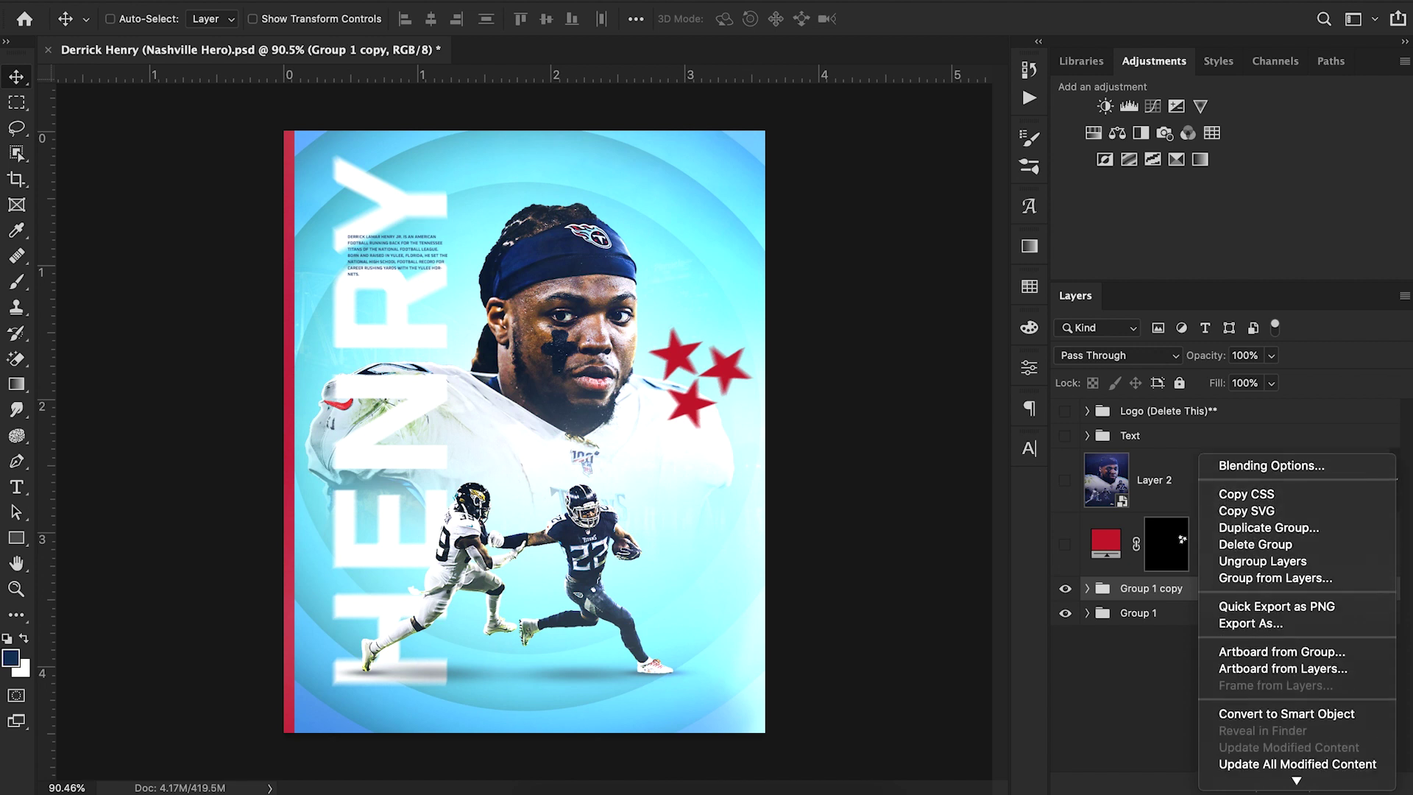
left_click(1269, 598)
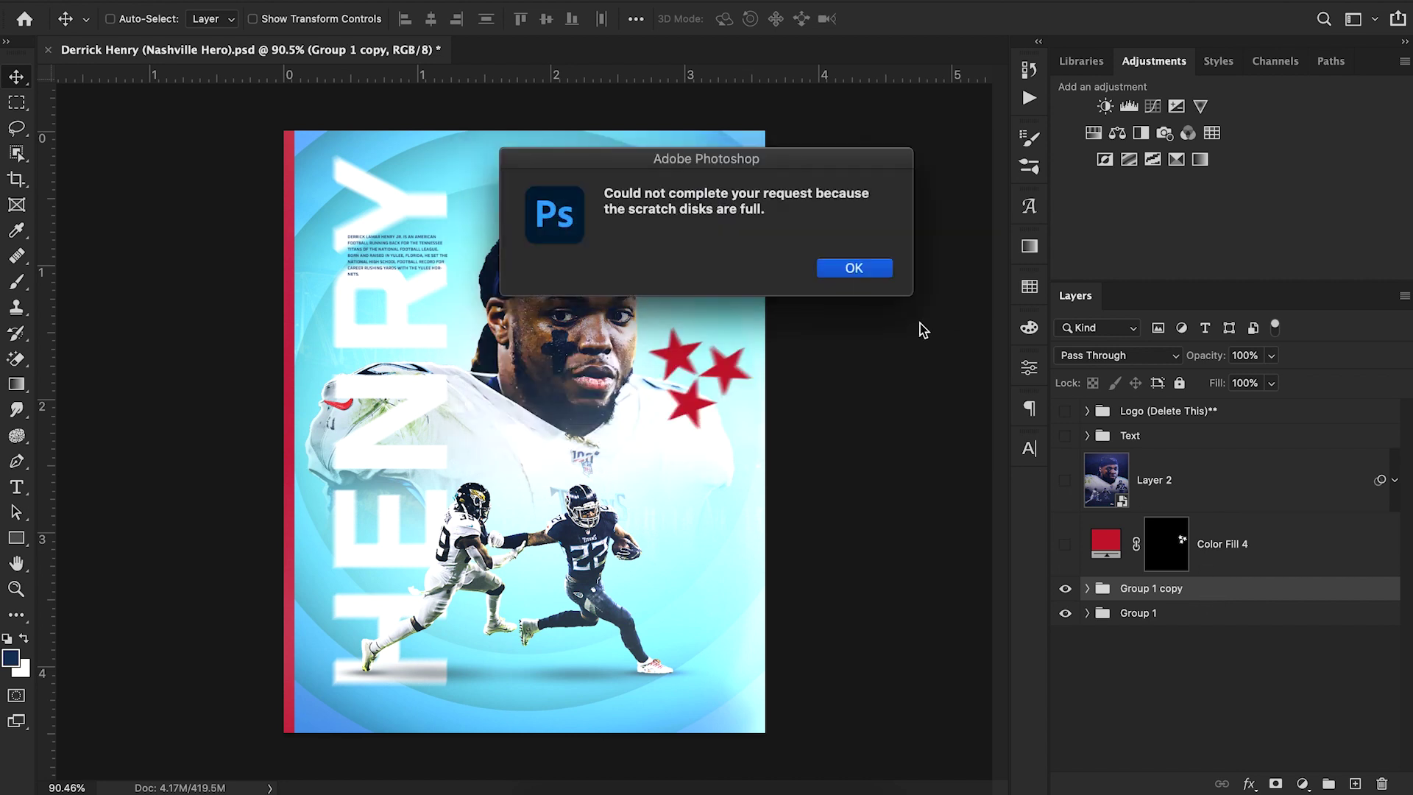
left_click(865, 273)
right_click(1216, 593)
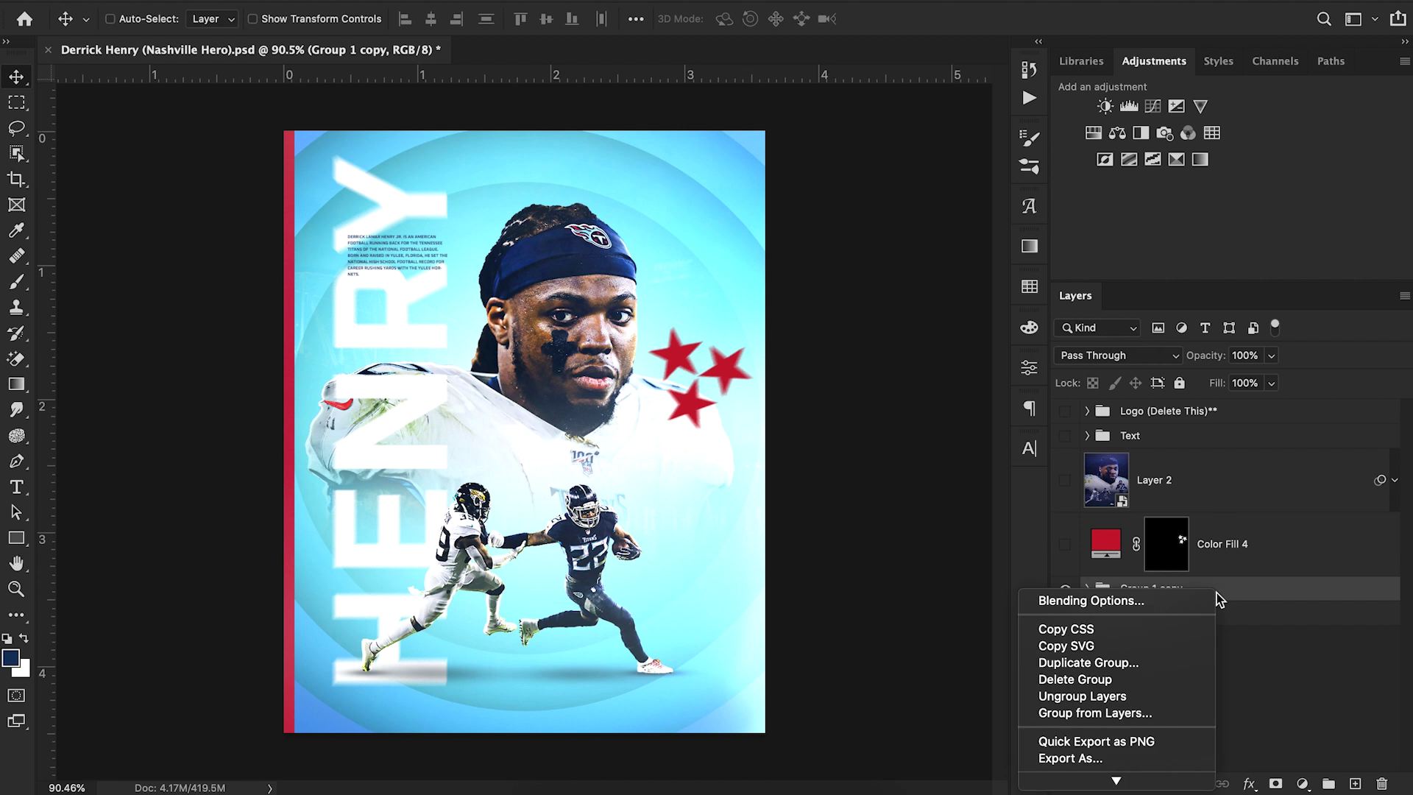
scroll(1116, 684, "down", 10)
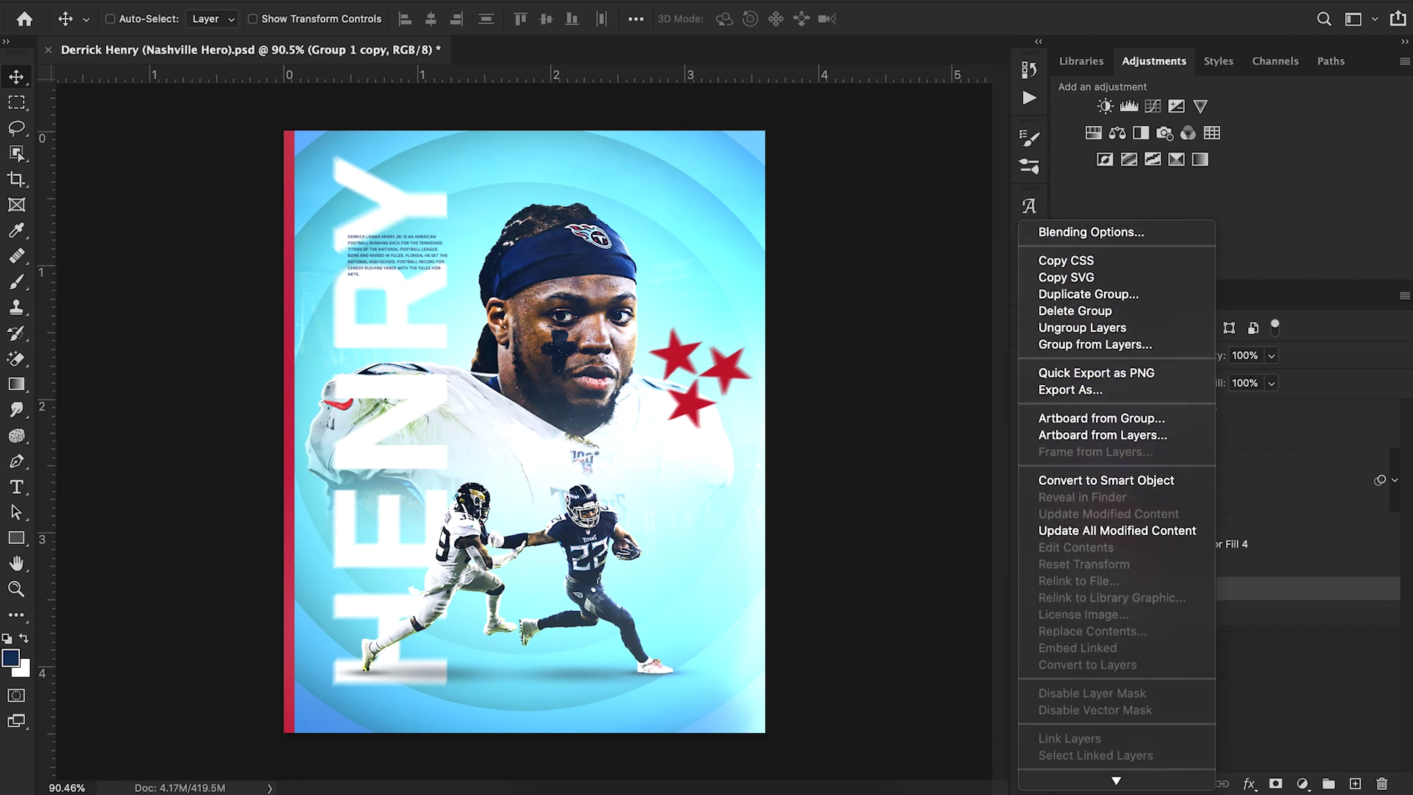
scroll(1053, 652, "down", 2)
left_click(1053, 652)
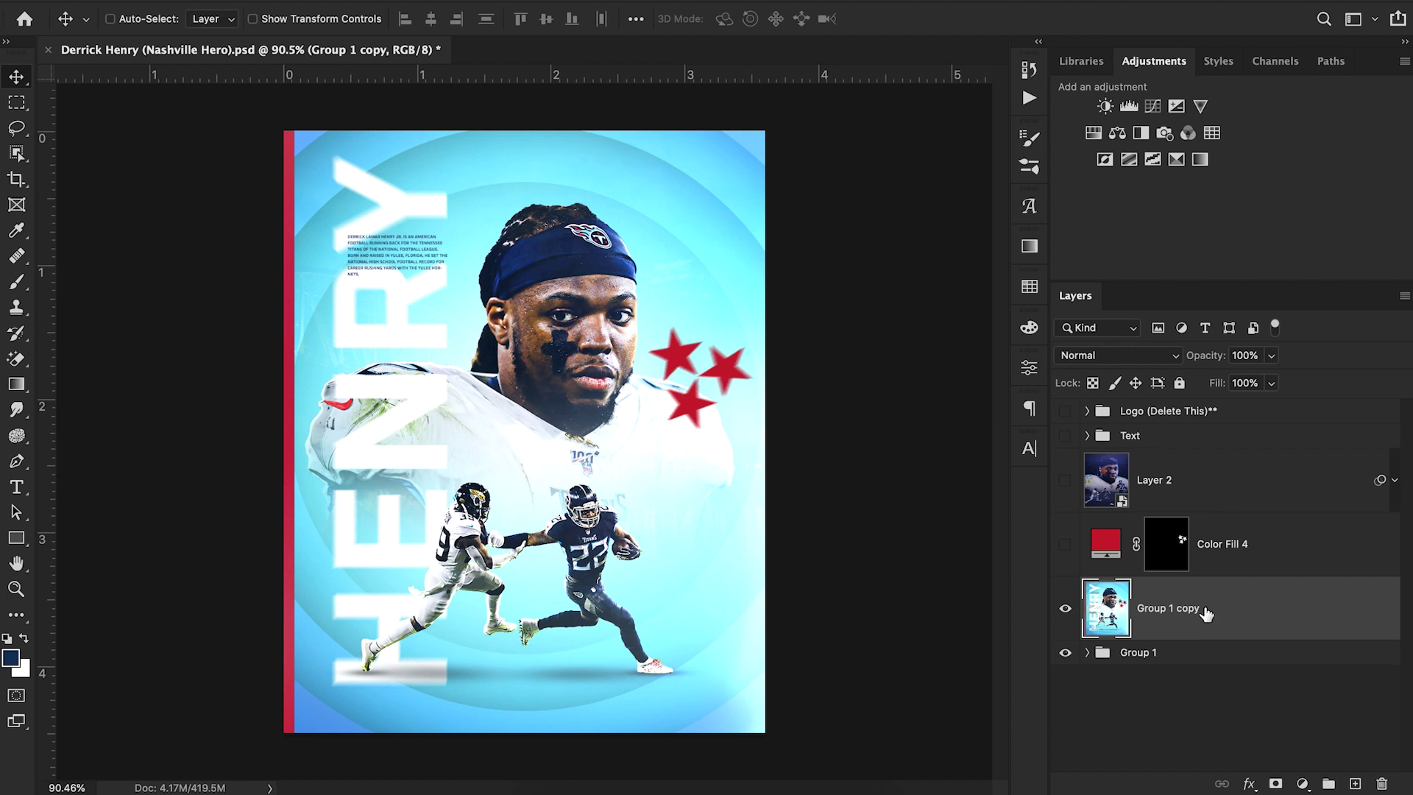
Stamp all visible artwork onto a new layer above Group 1 copy and hide Group 1 copy
key("super+alt+shift+n")
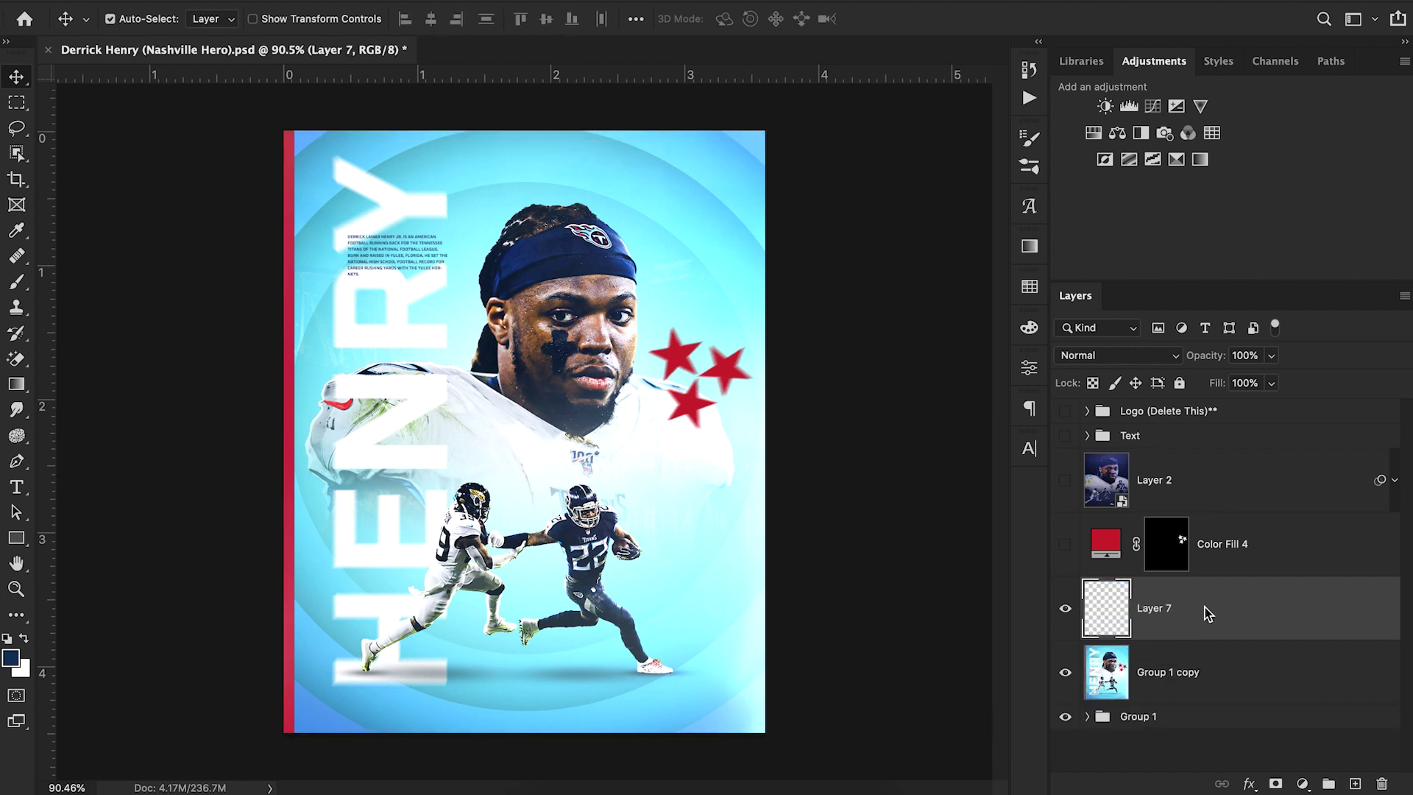
key("super+alt+shift+e")
left_click(1065, 672)
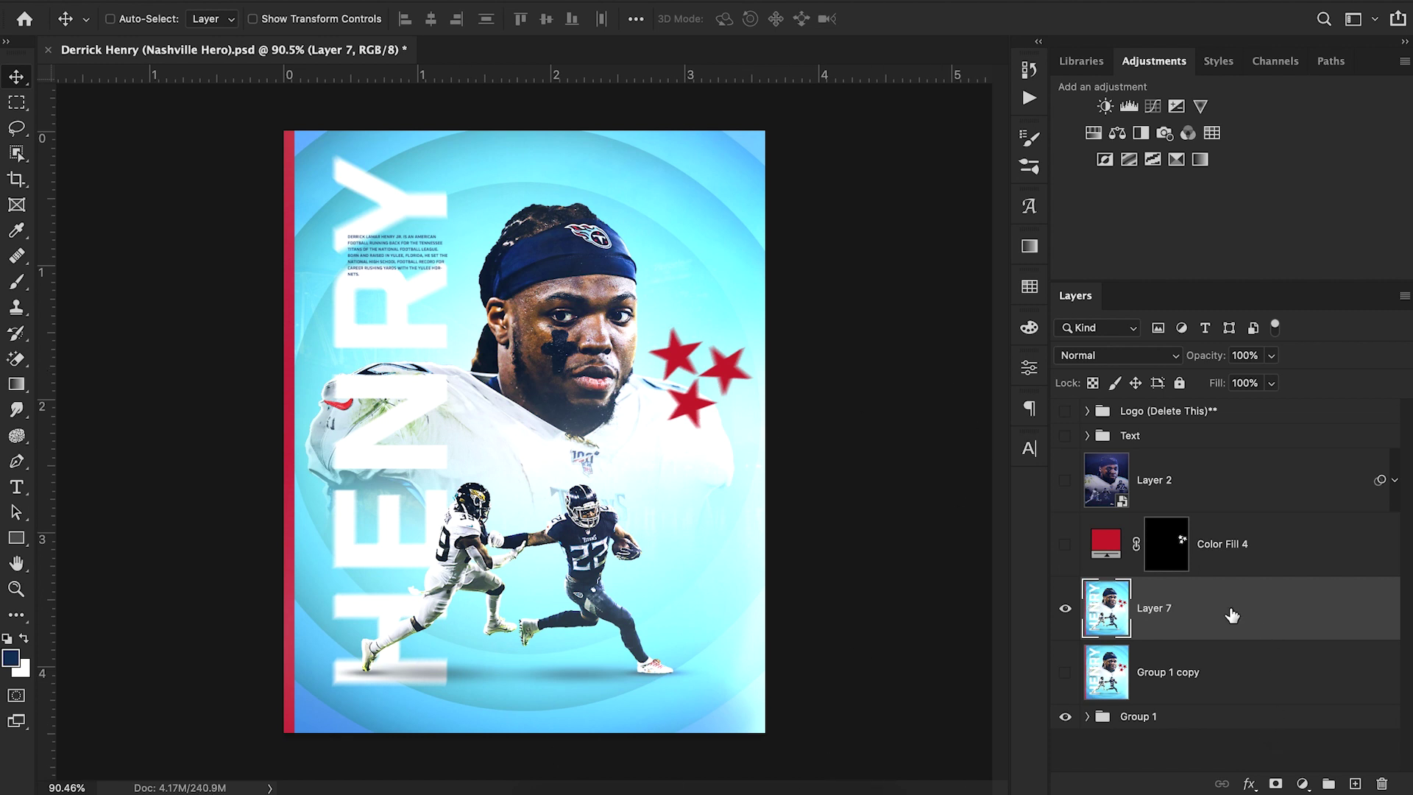
Start the Camera Raw Filter on the stamped Layer 7 and raise Clarity to +14
left_click(458, 0)
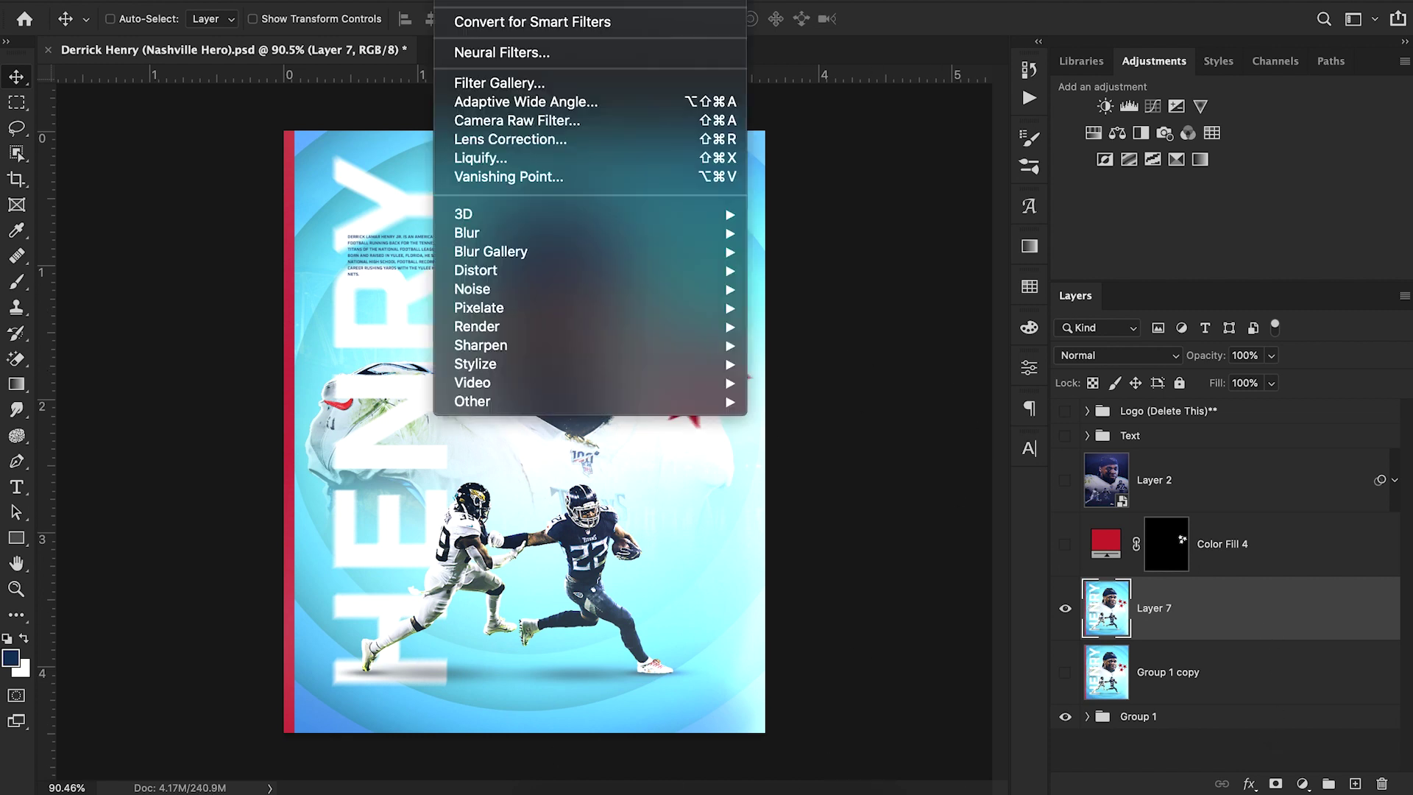
left_click(526, 121)
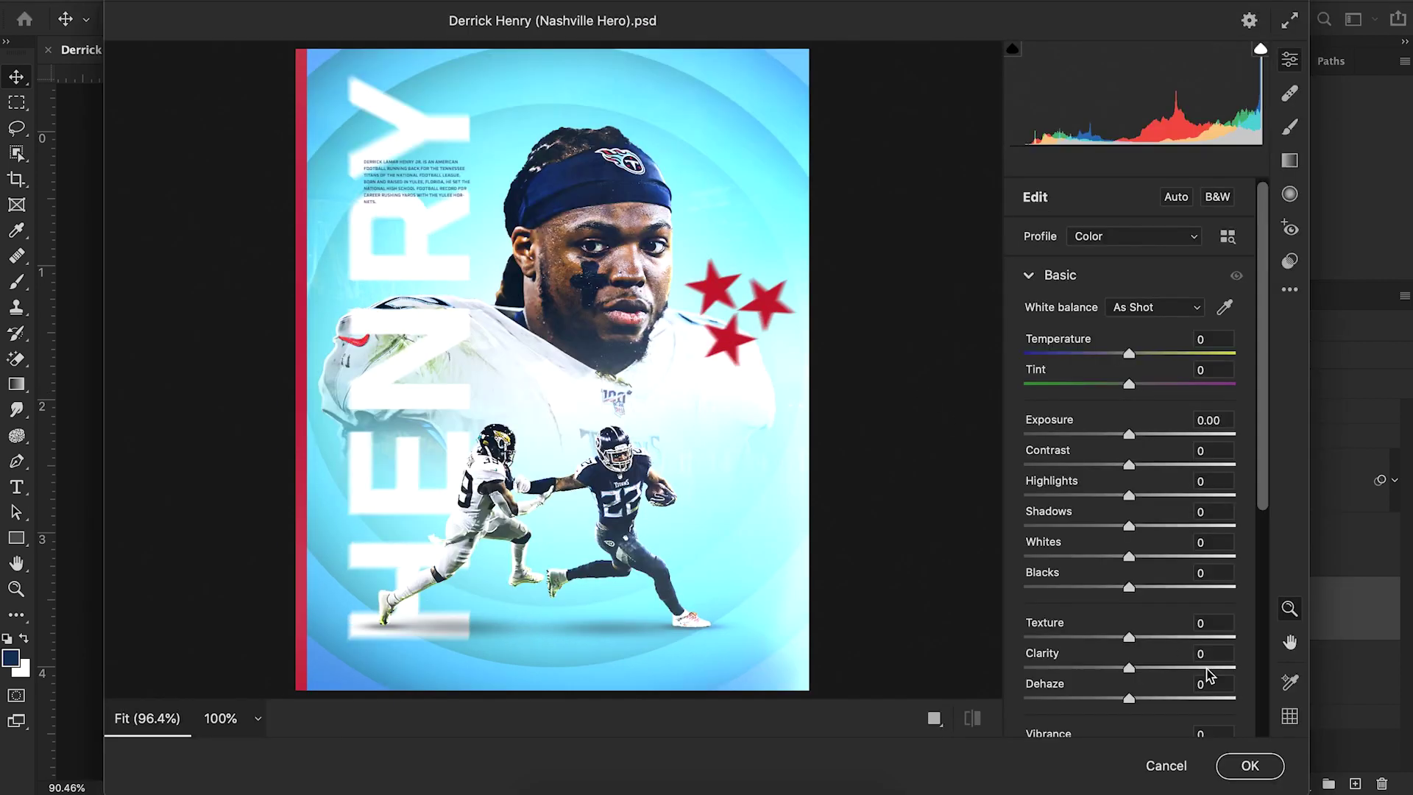
left_click_drag(1264, 459, 1264, 504)
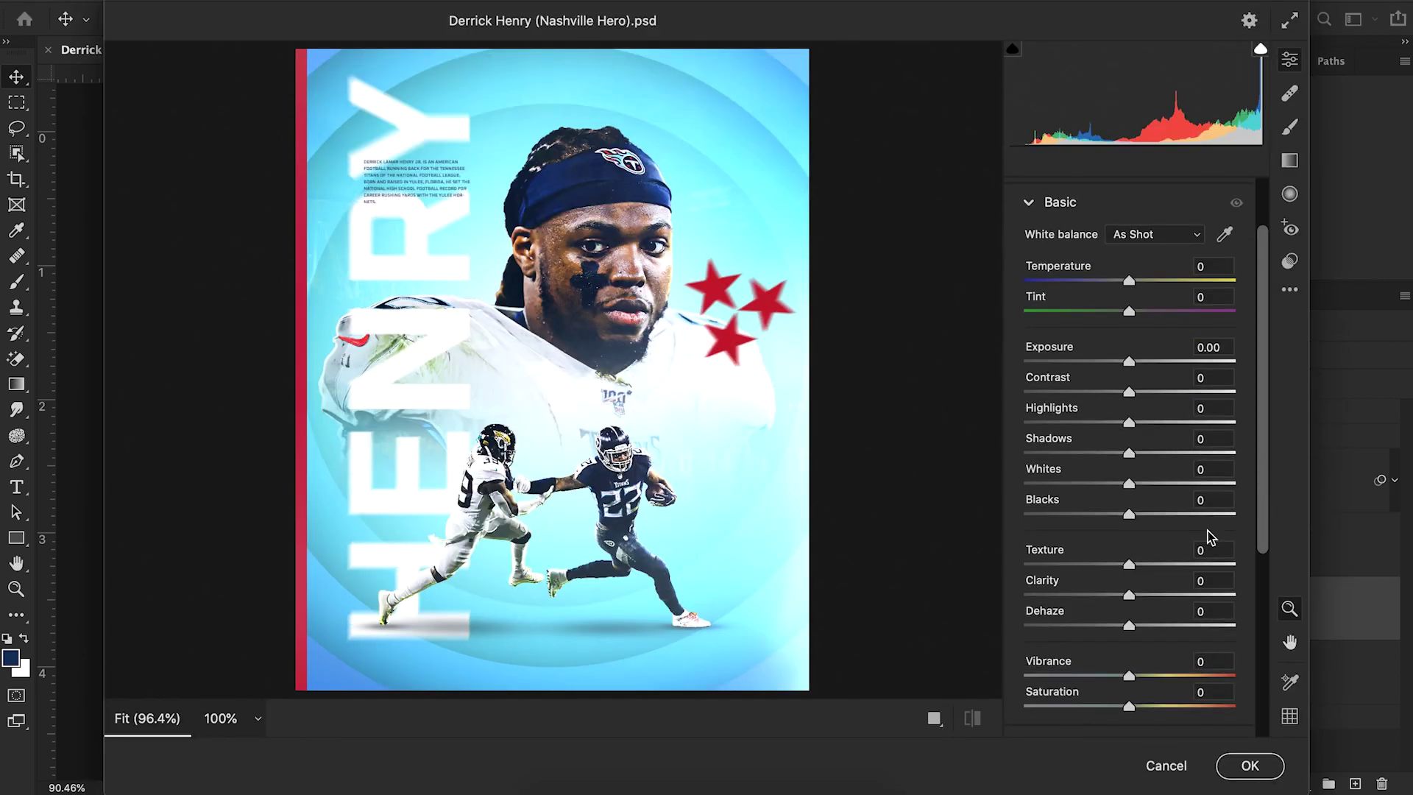
left_click_drag(1130, 594, 1145, 604)
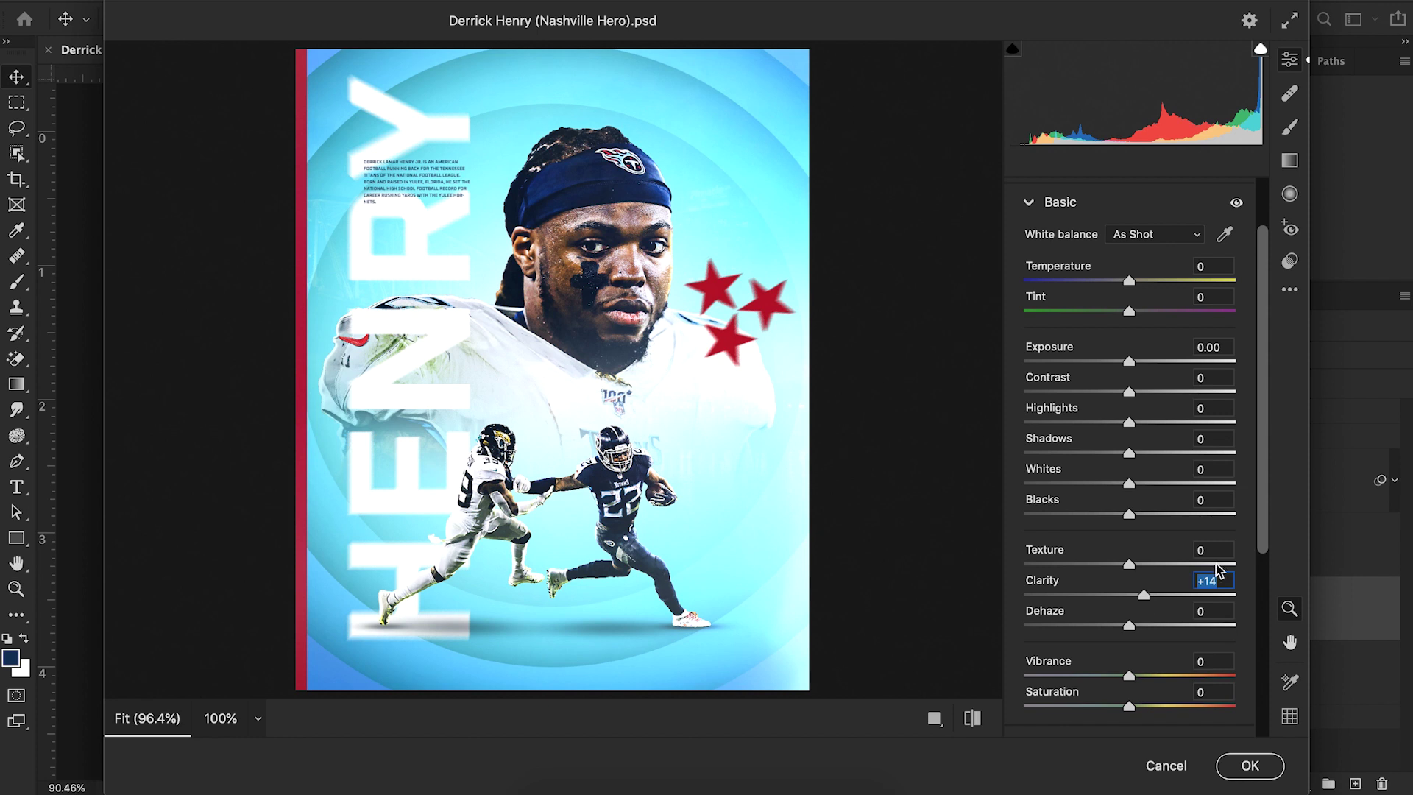
Set the Camera Raw effects to Grain 20 and Vignetting 0, and apply the filter
left_click_drag(1260, 507, 1264, 732)
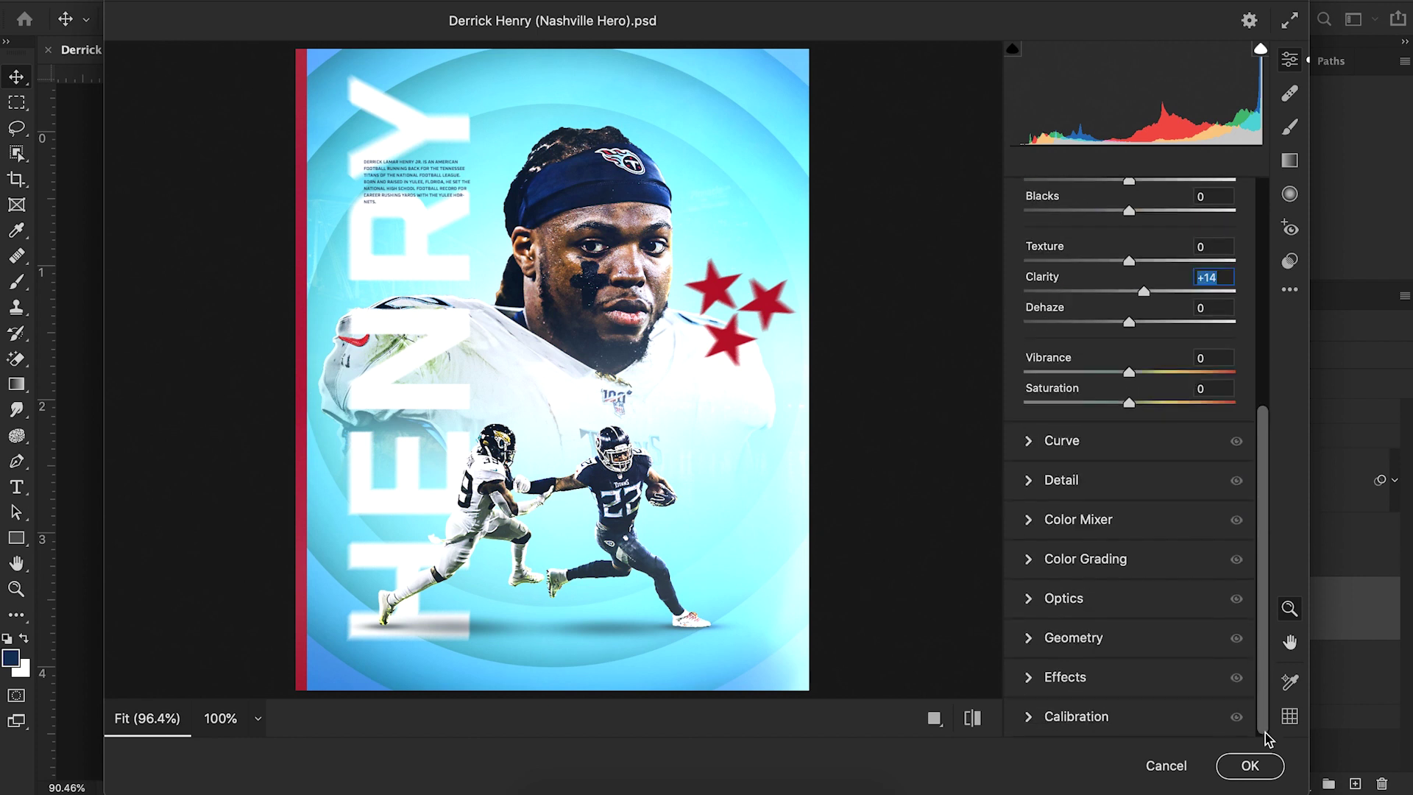
left_click(1059, 680)
left_click_drag(1045, 597, 1067, 603)
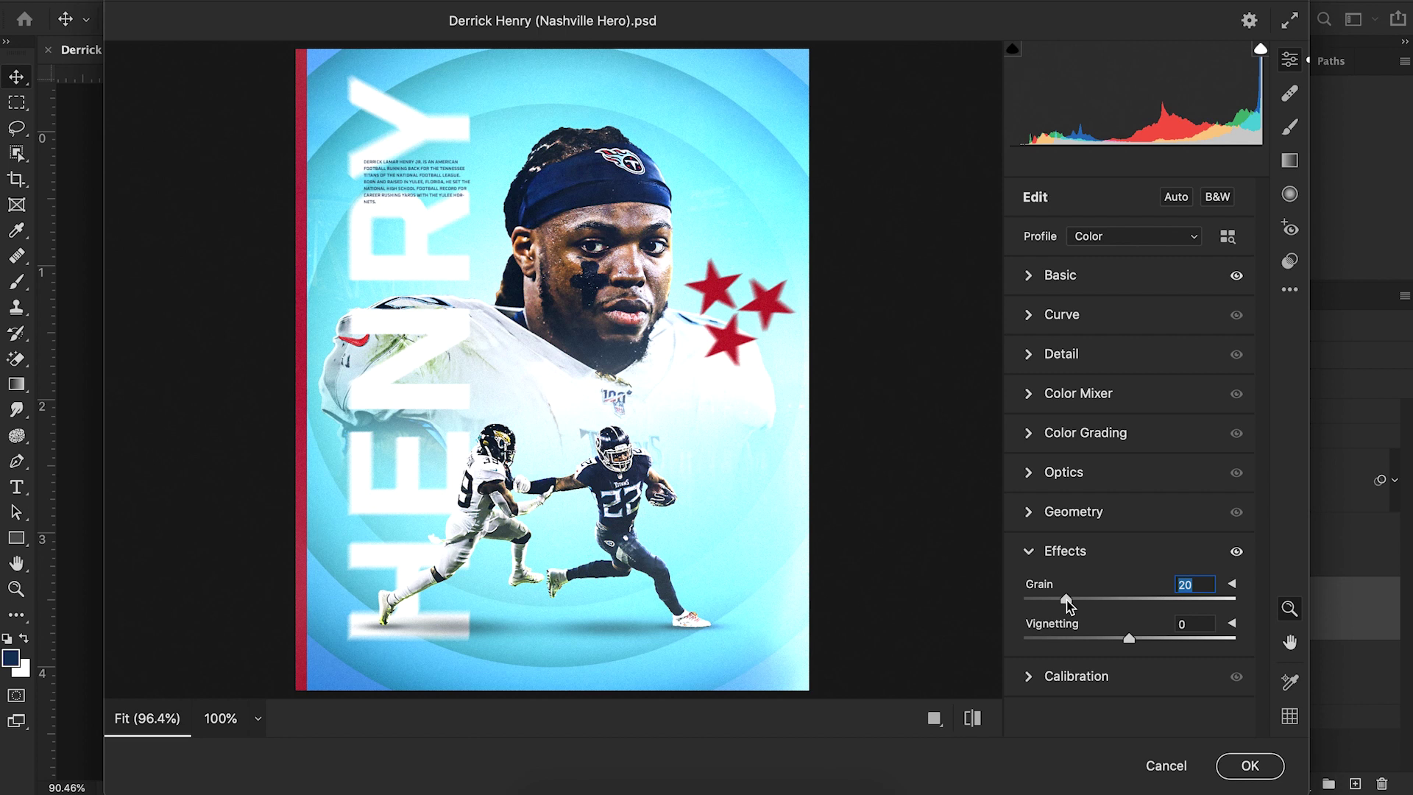
mouse_move(1128, 638)
left_mouse_down()
mouse_move(1110, 640)
mouse_move(1177, 631)
mouse_move(1144, 642)
left_mouse_up()
key("Tab")
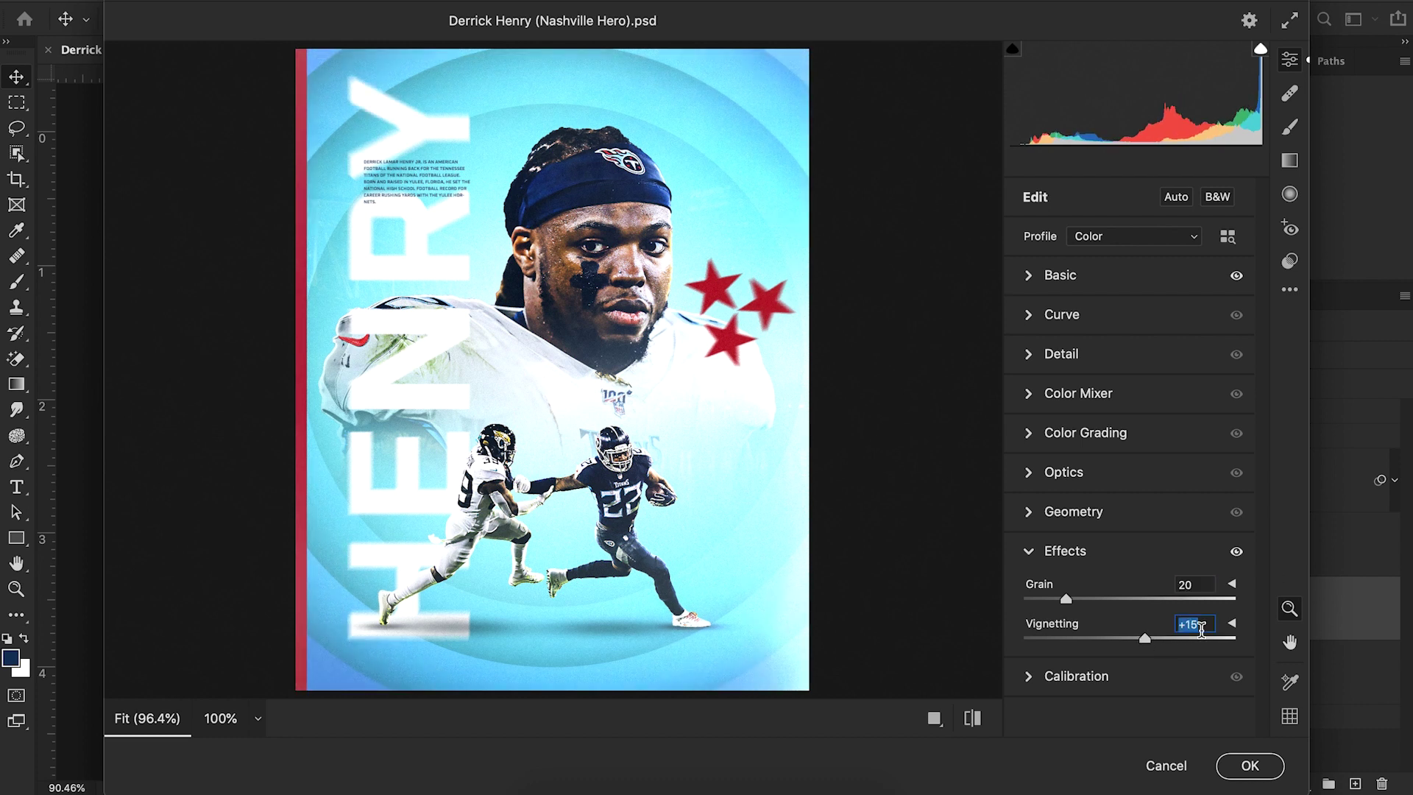
type("0")
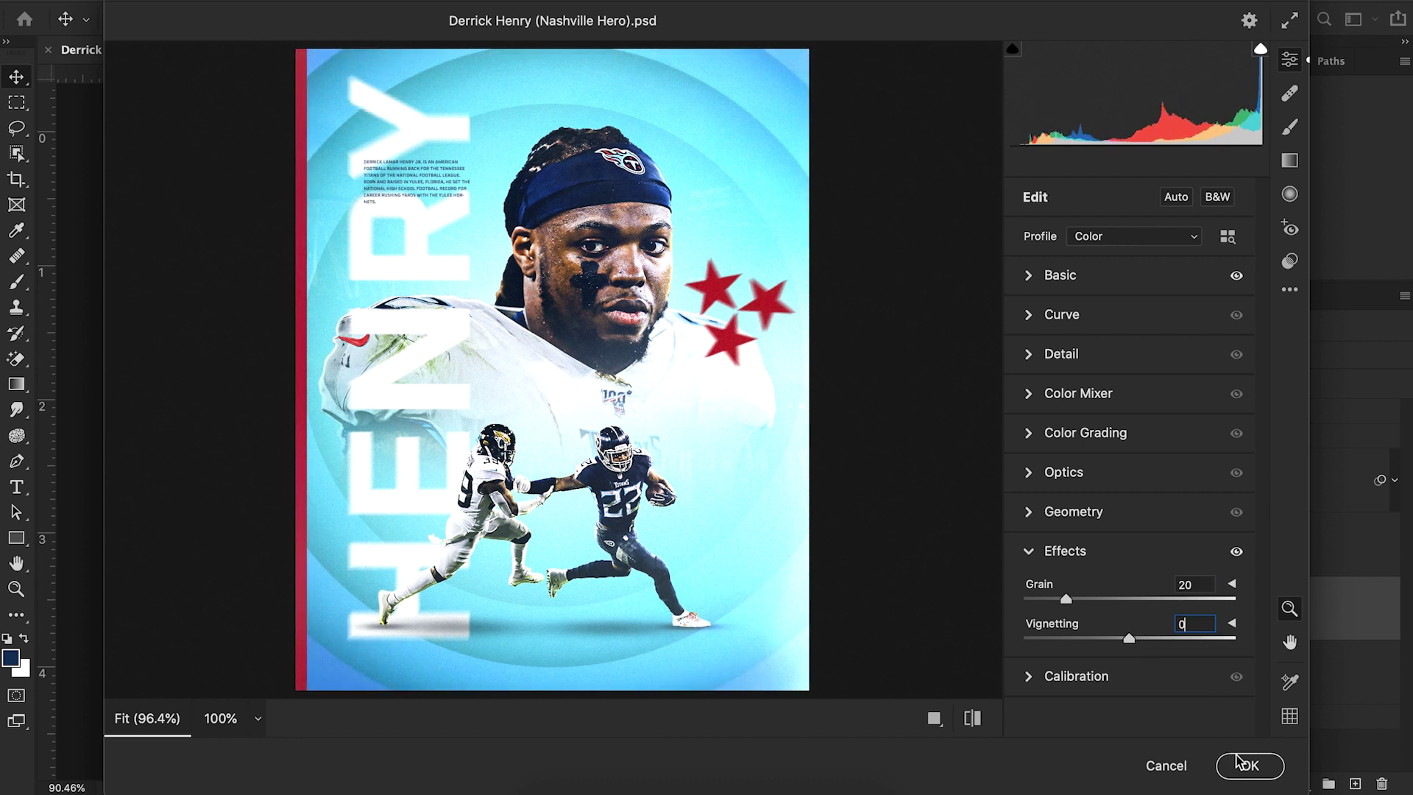
left_click(1043, 316)
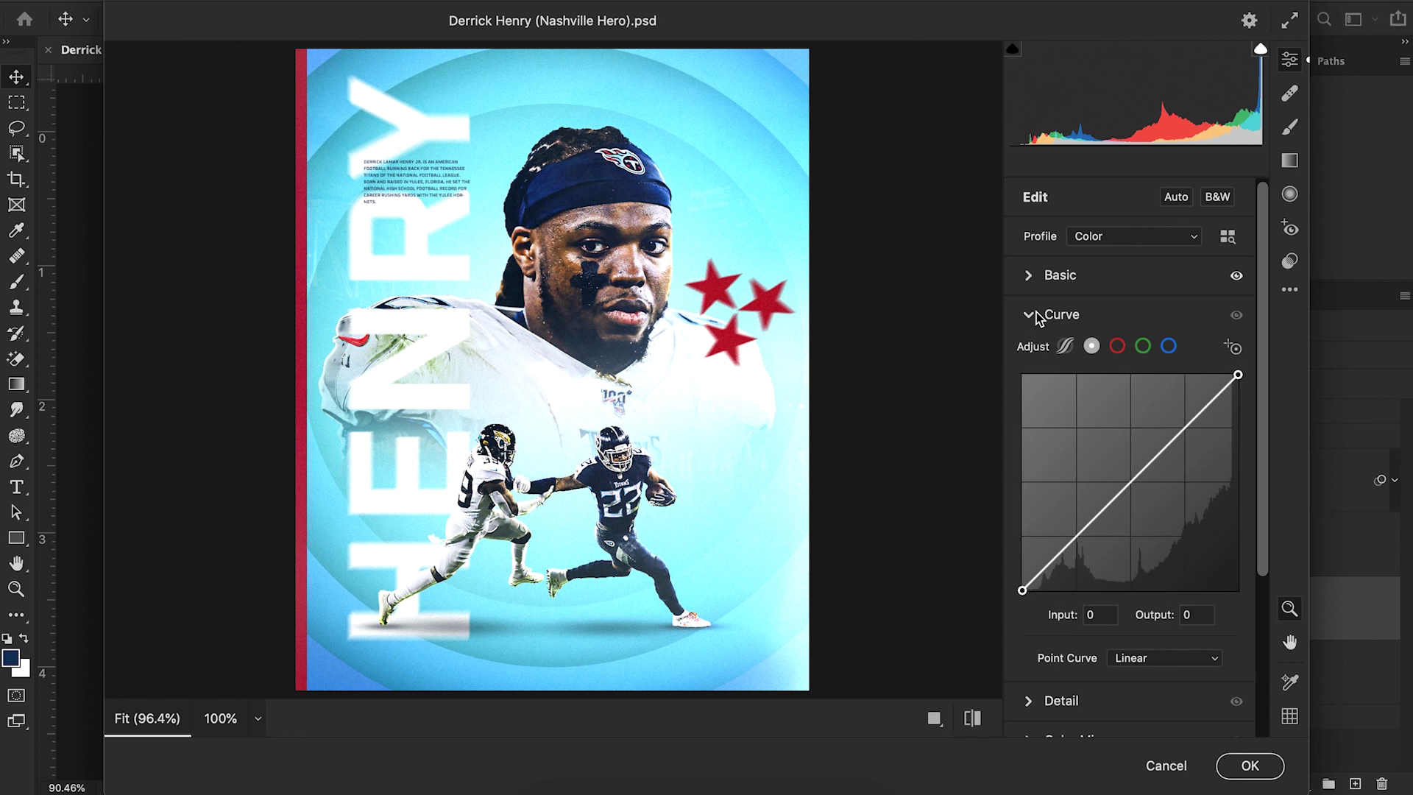
left_click(1242, 765)
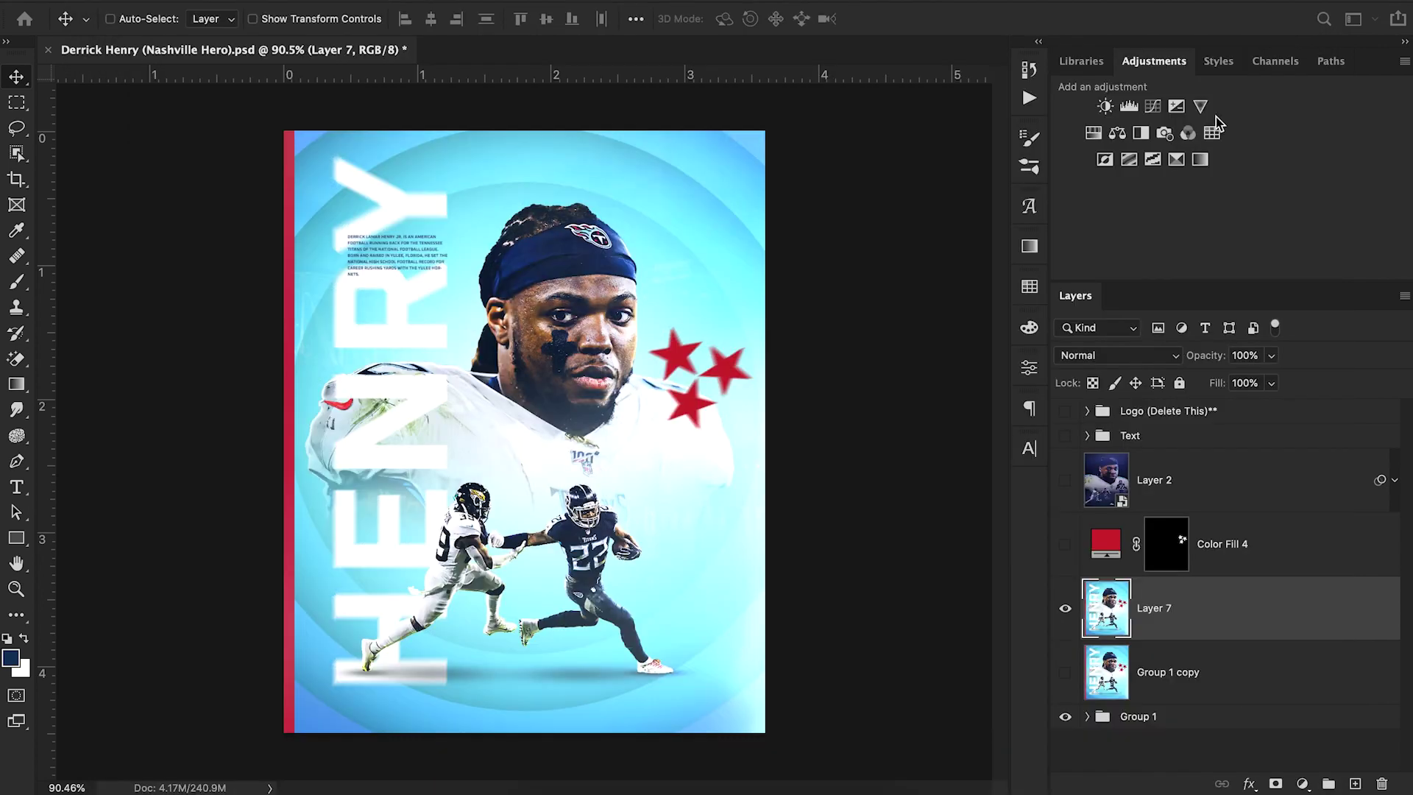
Add a Curves adjustment above Layer 7 that lifts the black point with a shadow anchor point, and compare before and after
left_click(1152, 106)
left_click_drag(785, 664, 829, 617)
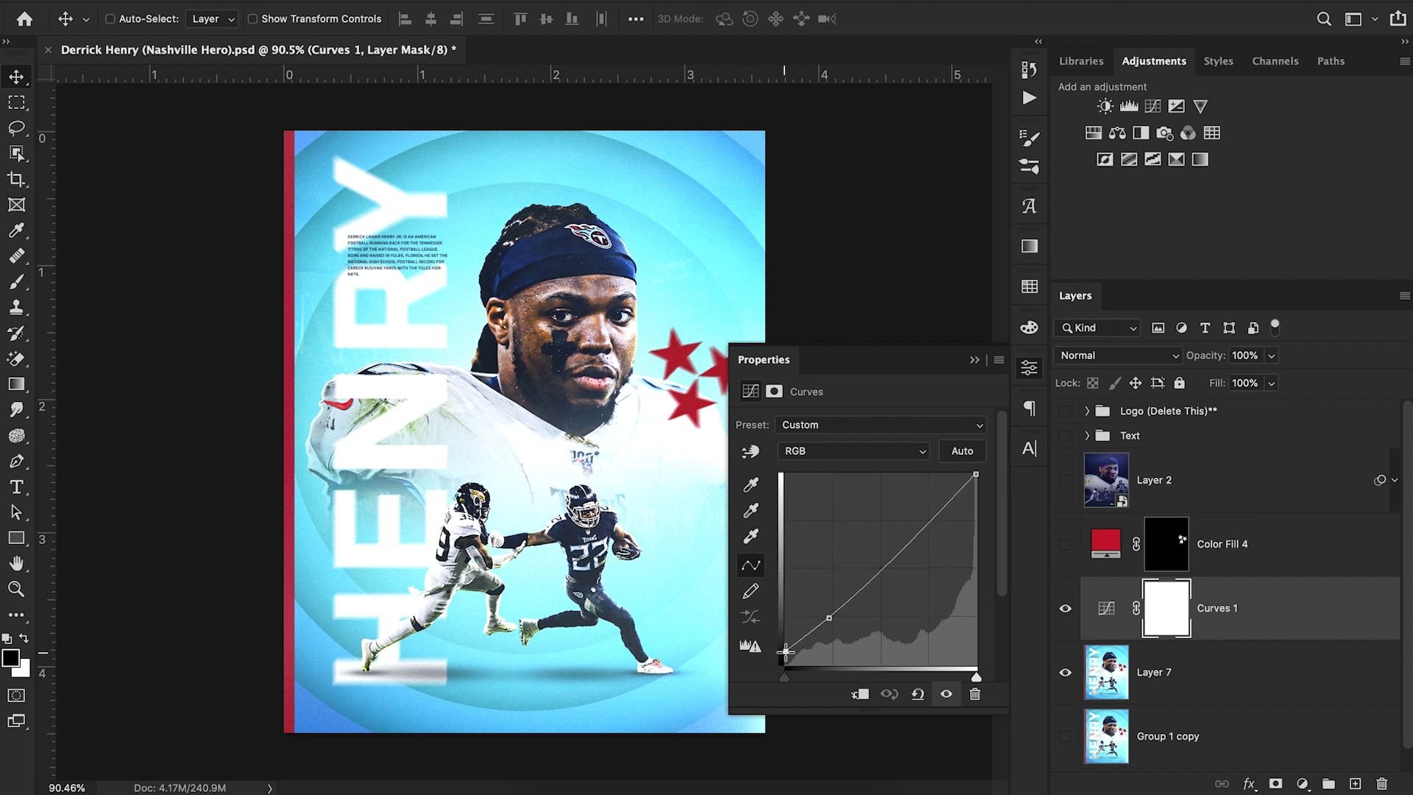
left_click(946, 693)
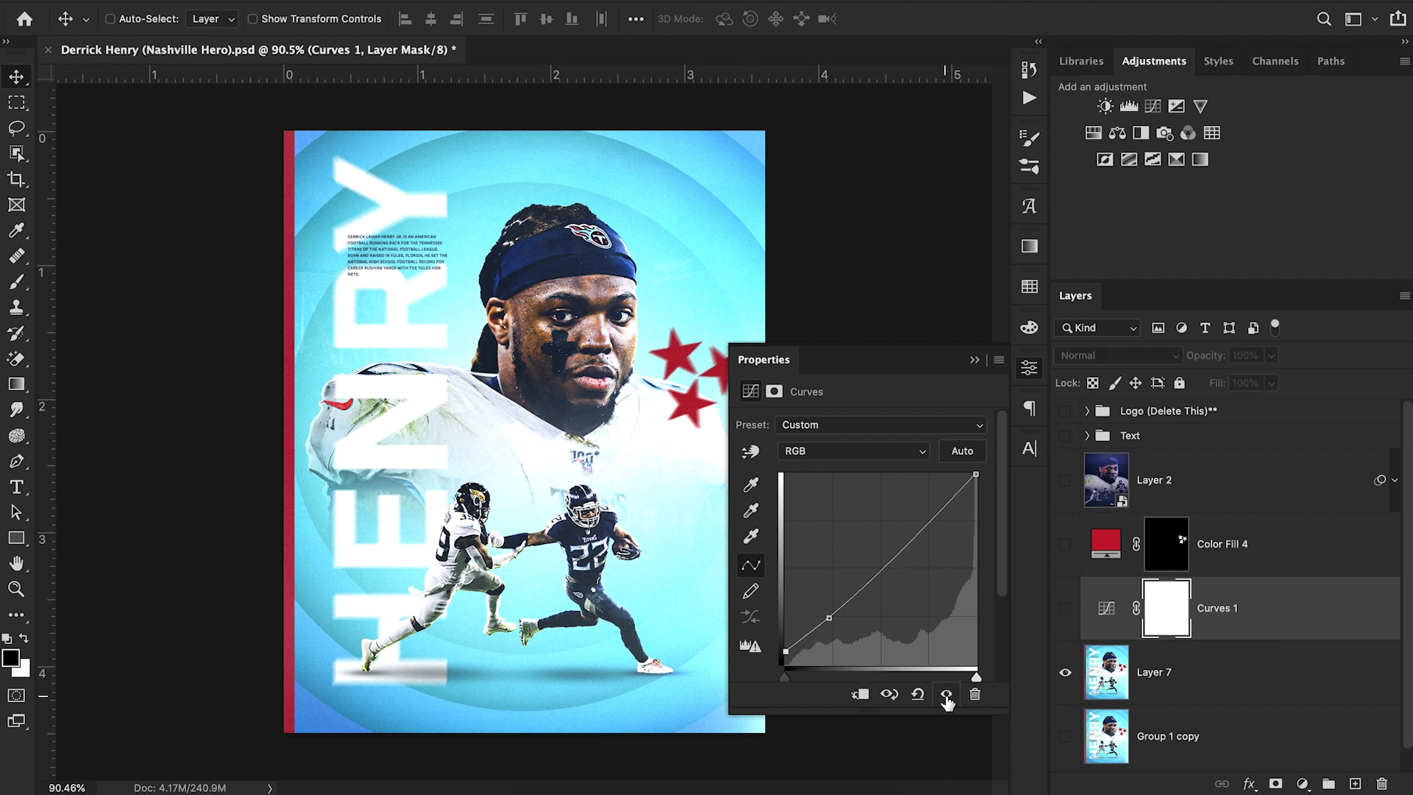
left_click(975, 362)
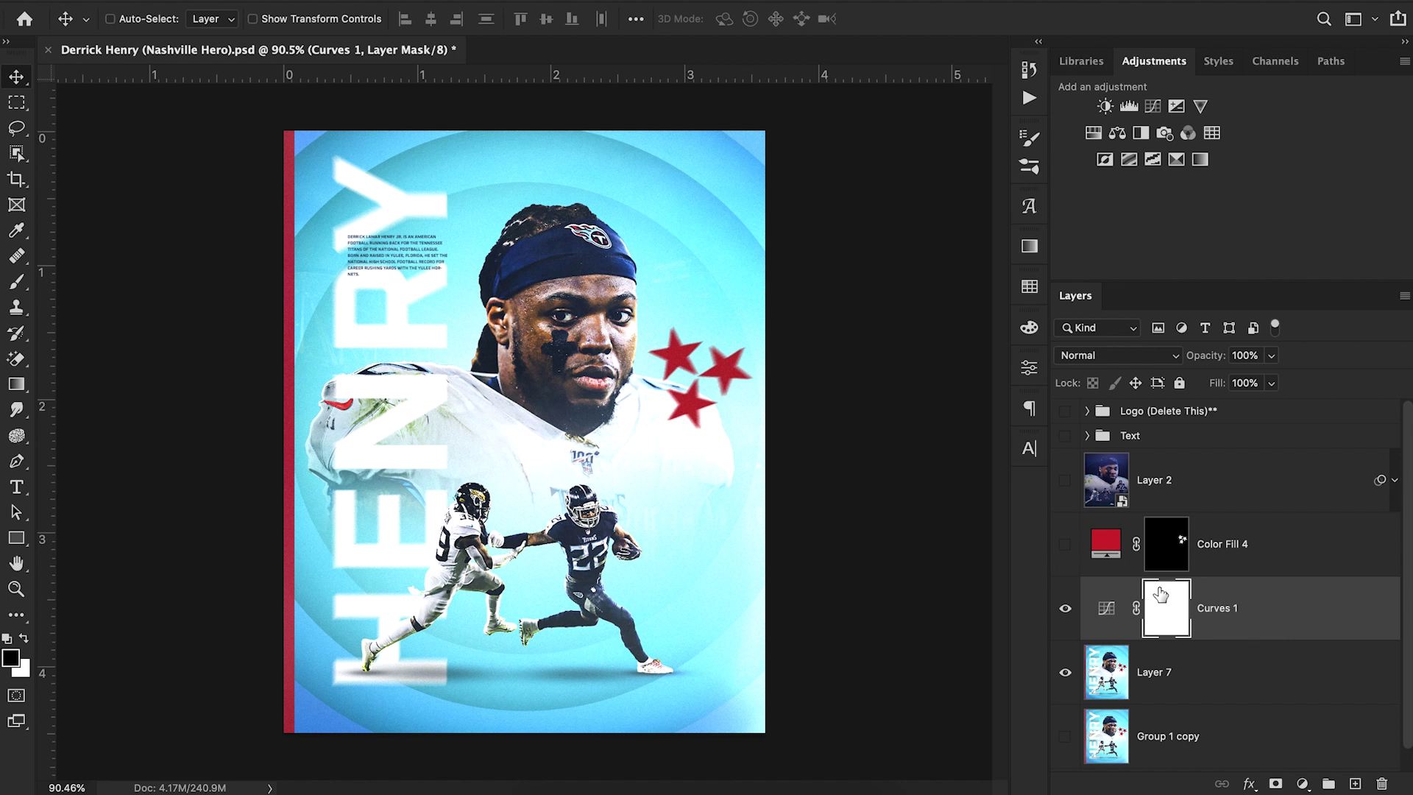
Compare the finished poster with the dark blue artwork on Layer 2 by toggling that layer's visibility
left_click(1065, 480)
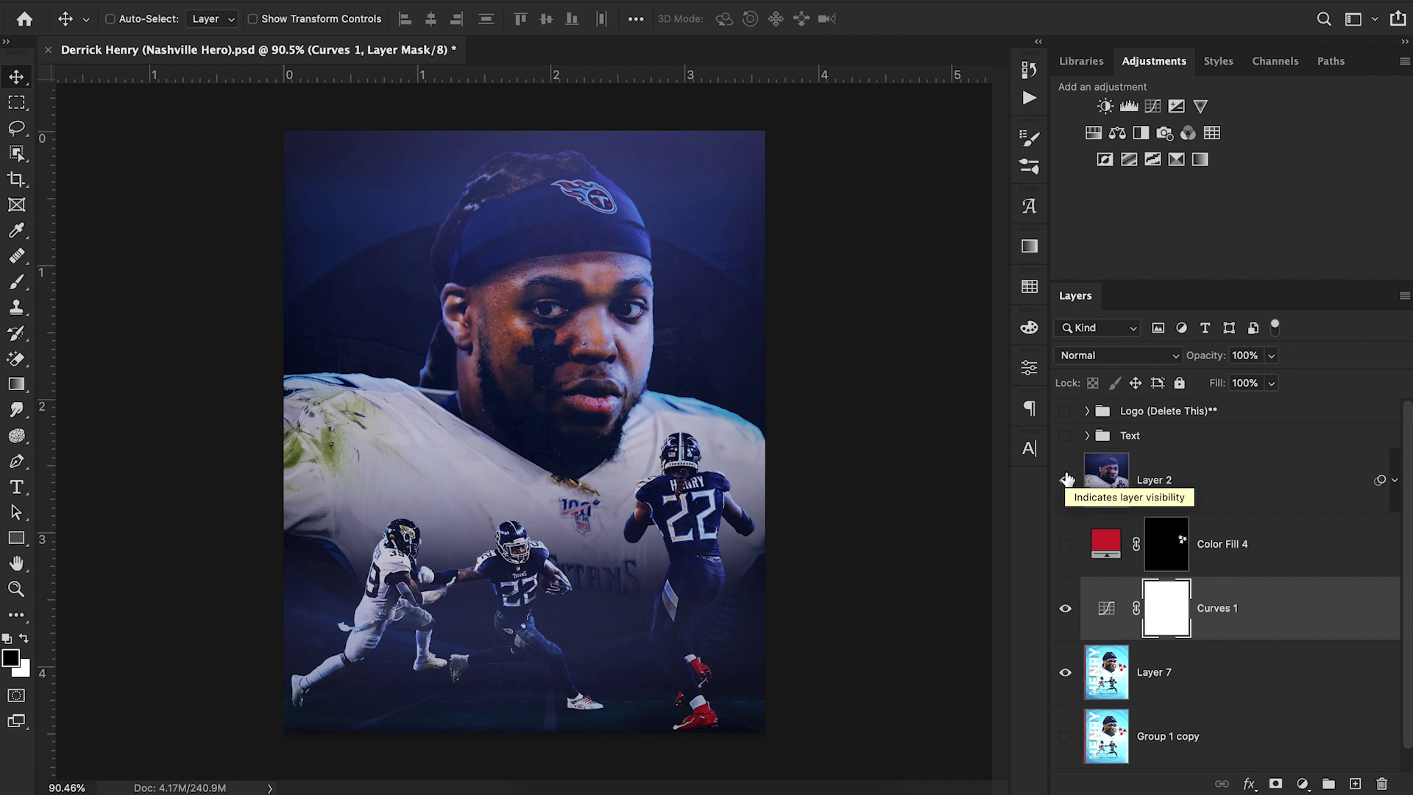
left_click(1066, 480)
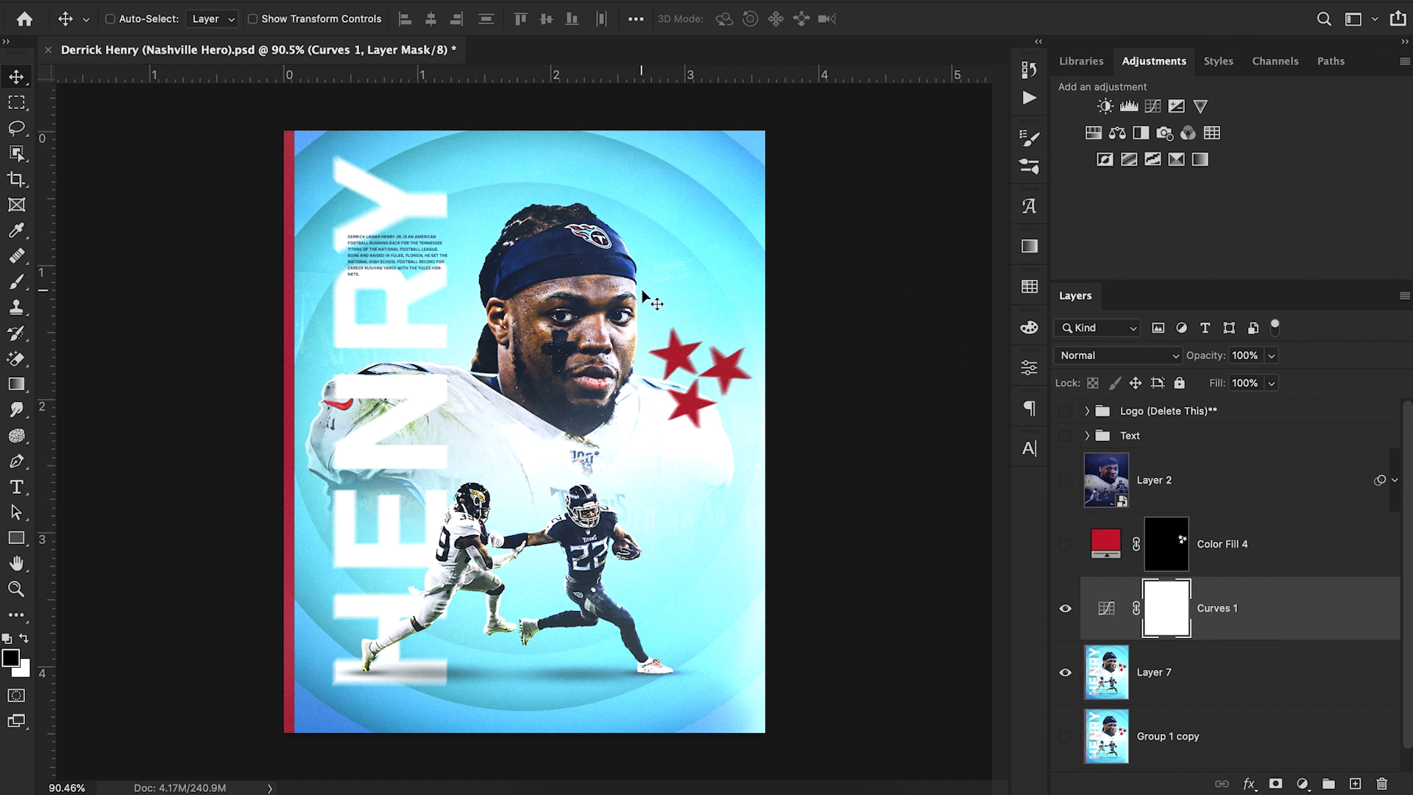
scroll(1297, 636, "down", 1)
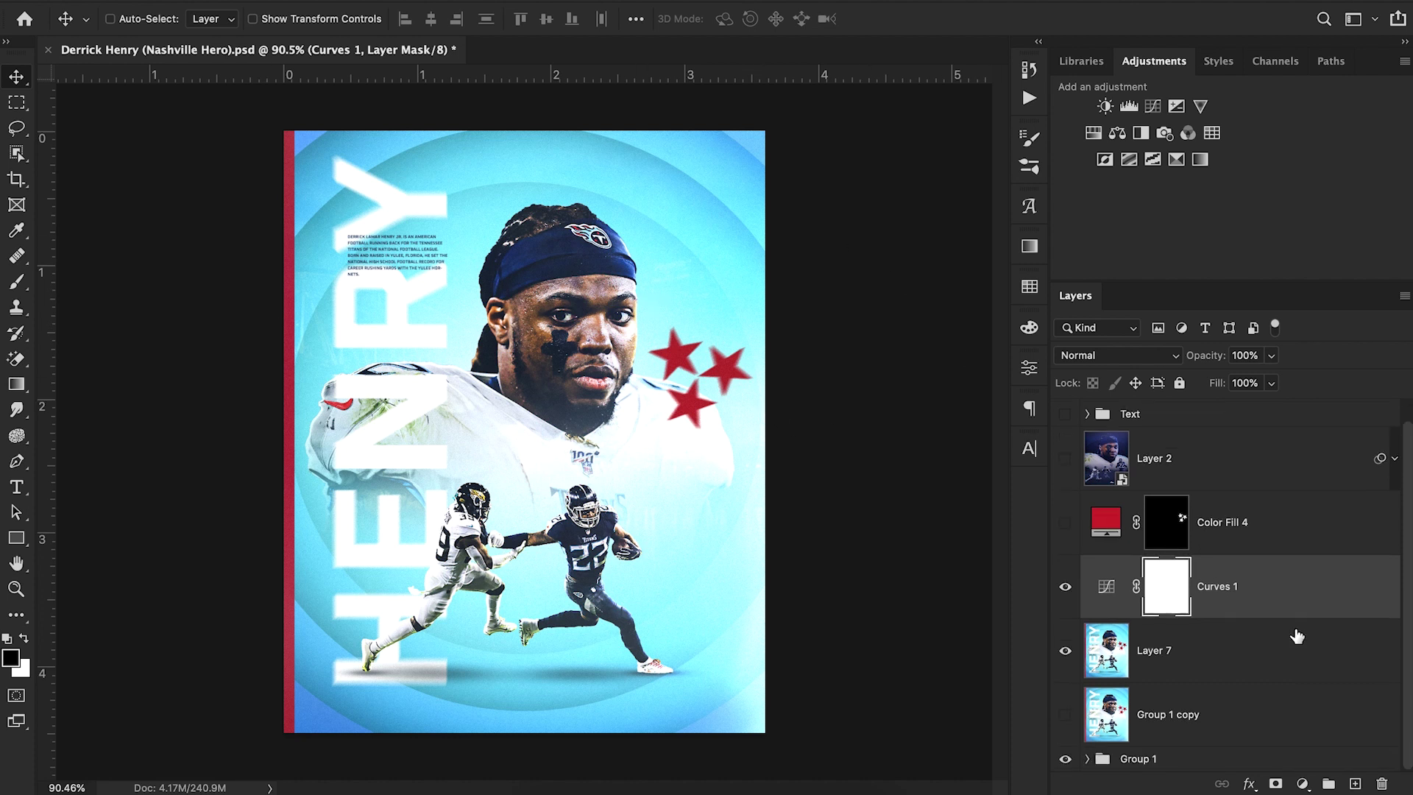